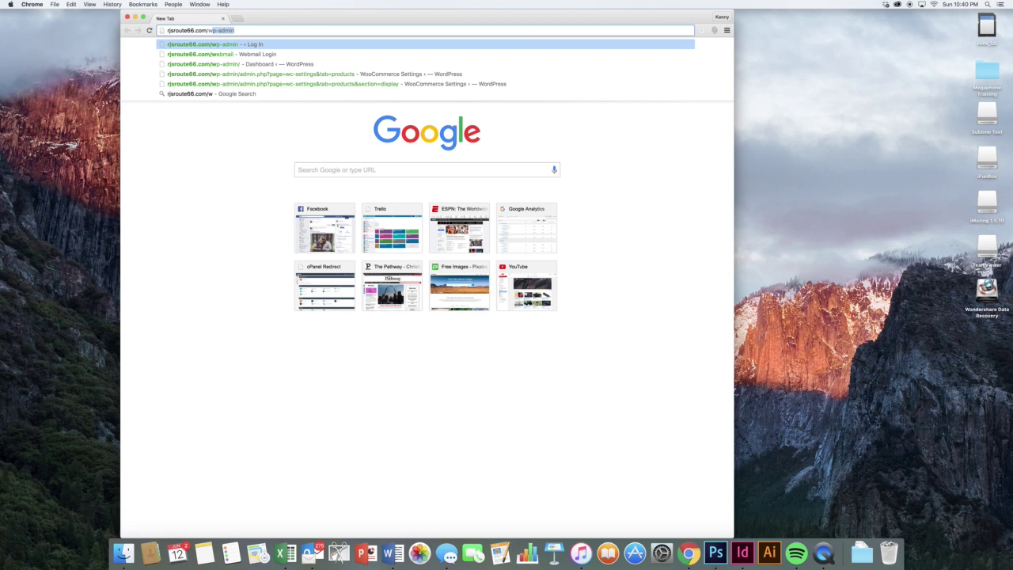
- Load the rjsroute66.com wp-admin address and log in to reach the Dashboard
key(Return)
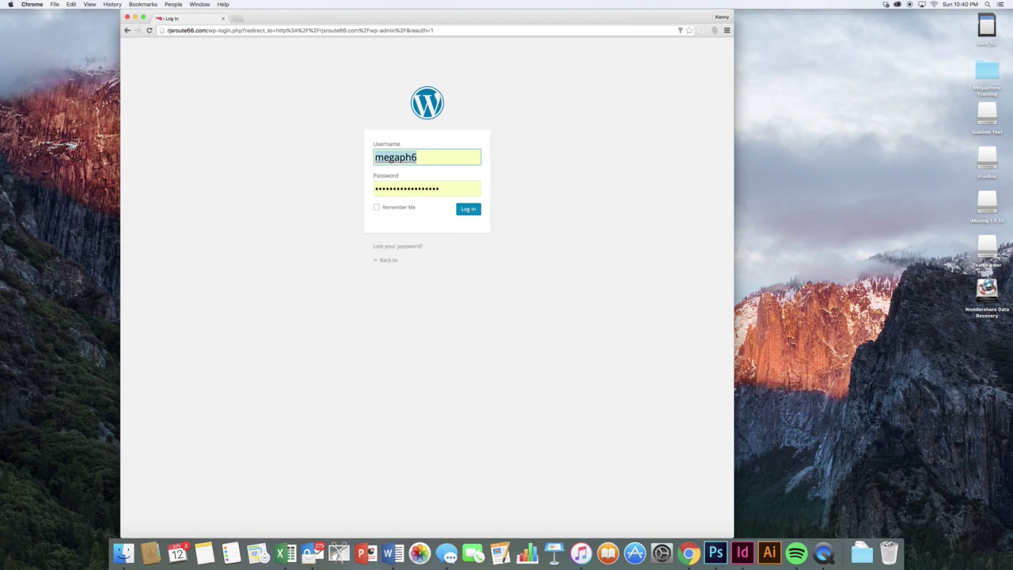
click(463, 212)
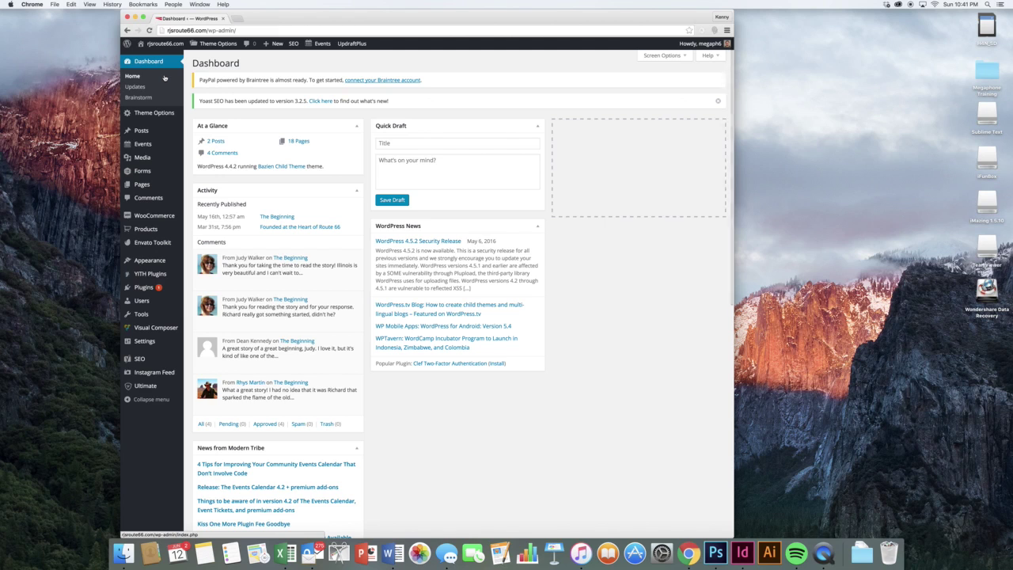
mouse_move(153, 111)
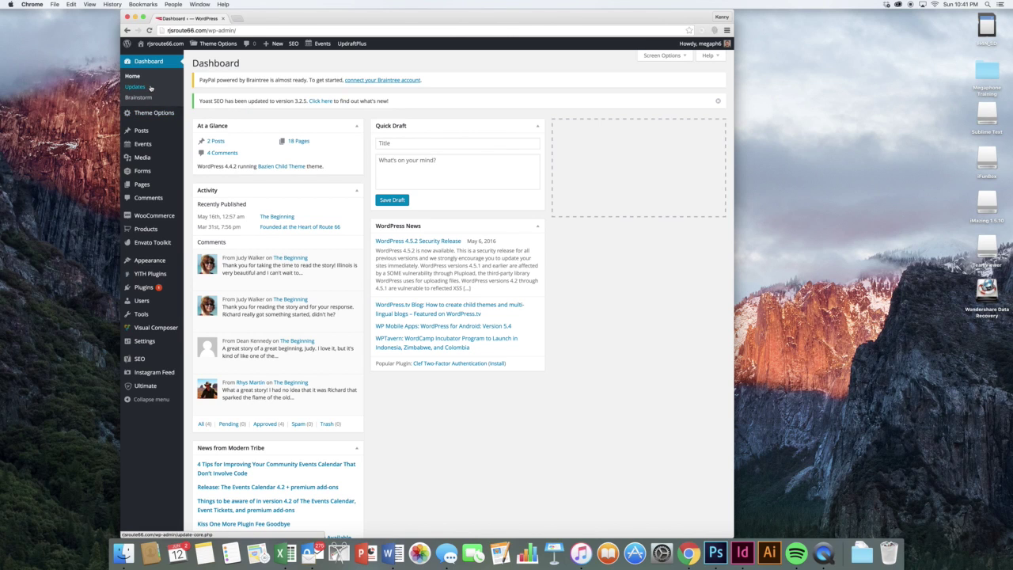
- Open Dashboard > Updates to confirm WordPress core, plugins and themes are current
click(151, 88)
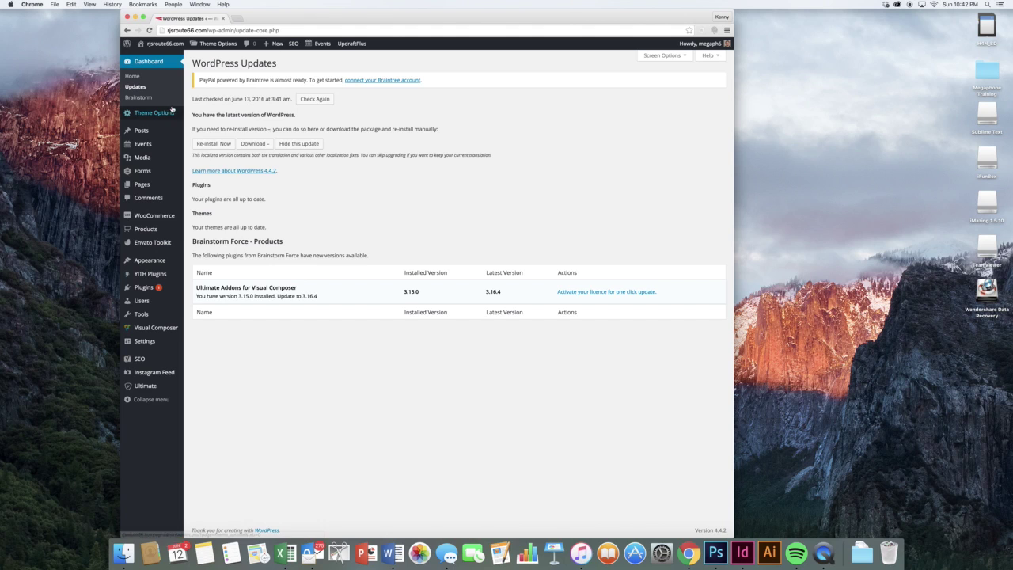
- Open the Bazien Child Theme options and view the General and Header settings
mouse_move(154, 112)
click(199, 114)
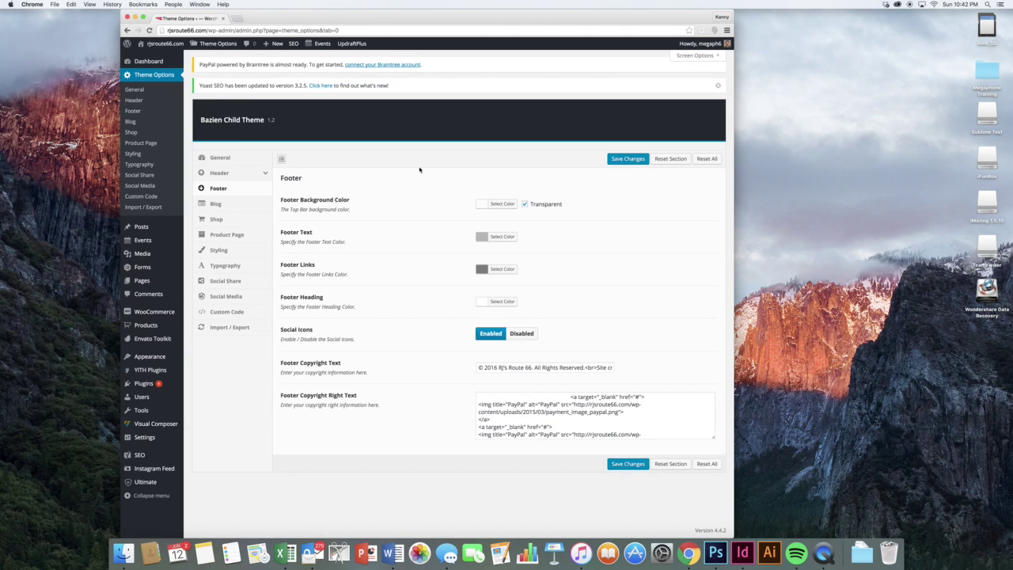
click(225, 154)
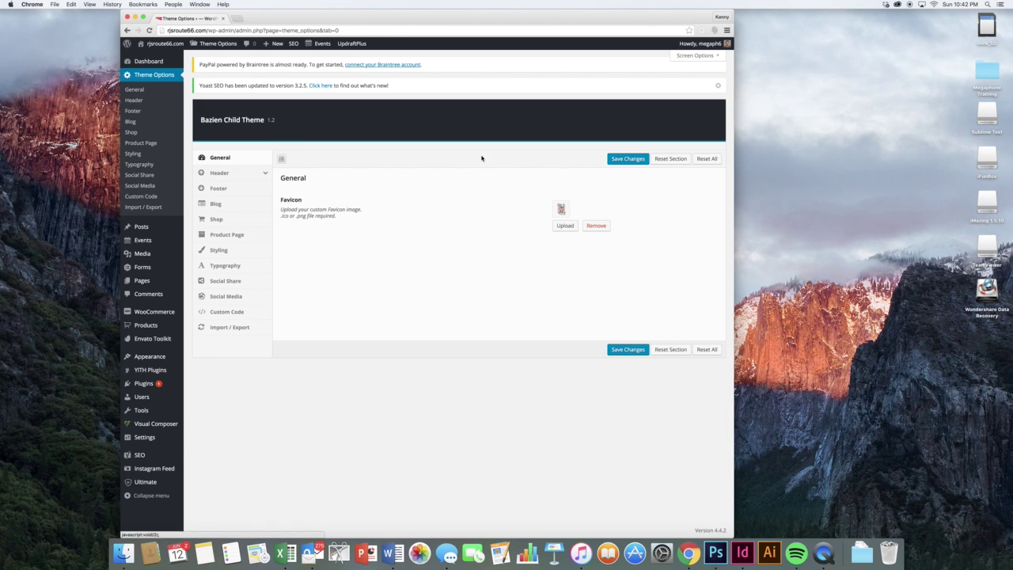
click(245, 173)
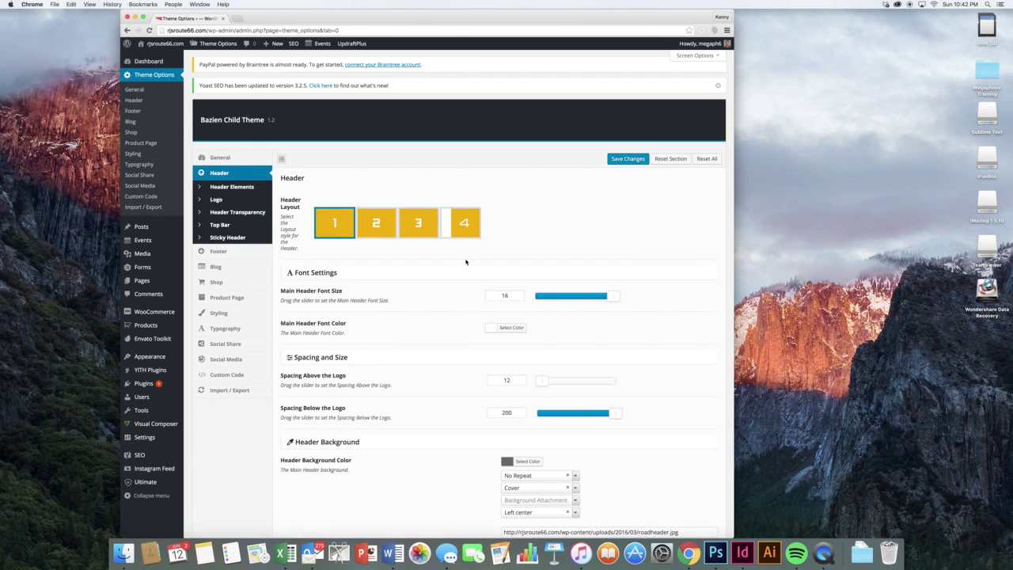
scroll(413, 267, down, 2)
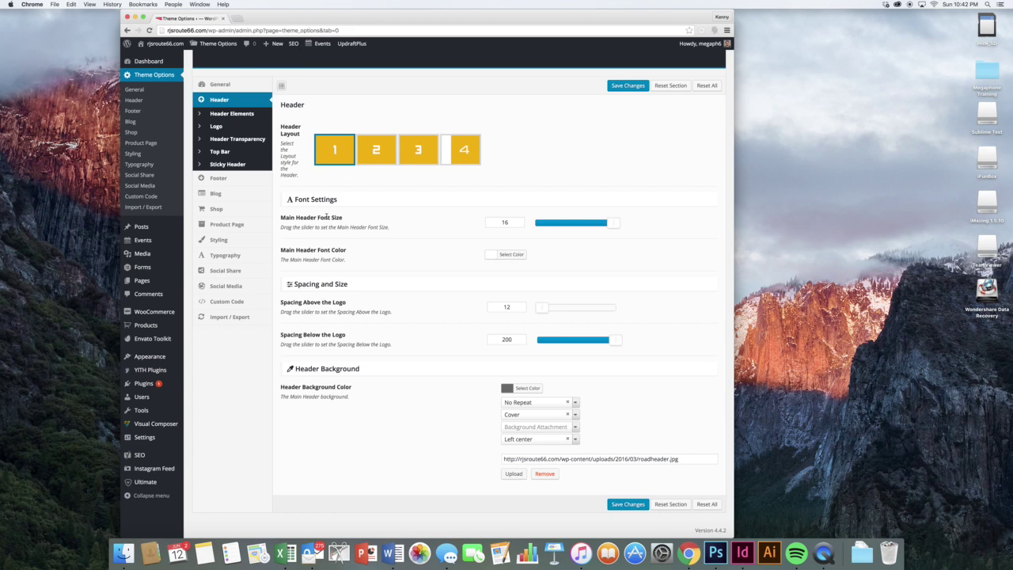
- Step through Header Elements, Logo, Header Transparency, Top Bar, Sticky Header and Footer sections
click(242, 116)
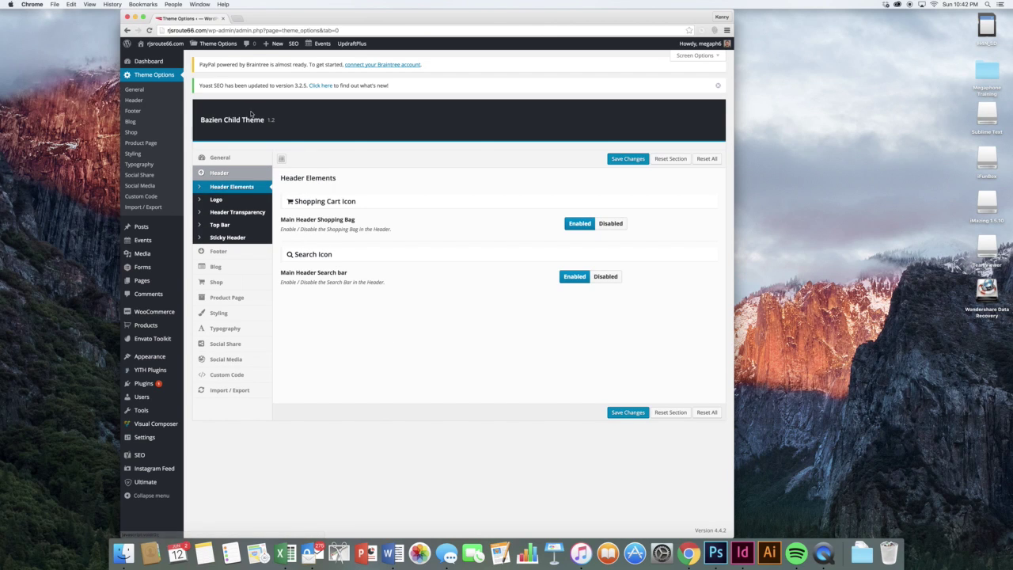
click(235, 204)
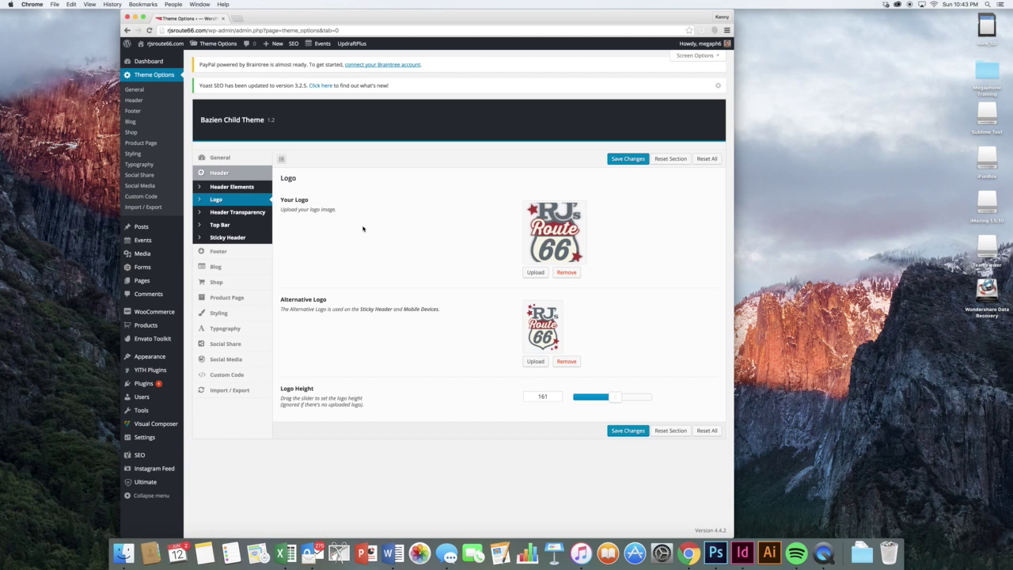
click(255, 216)
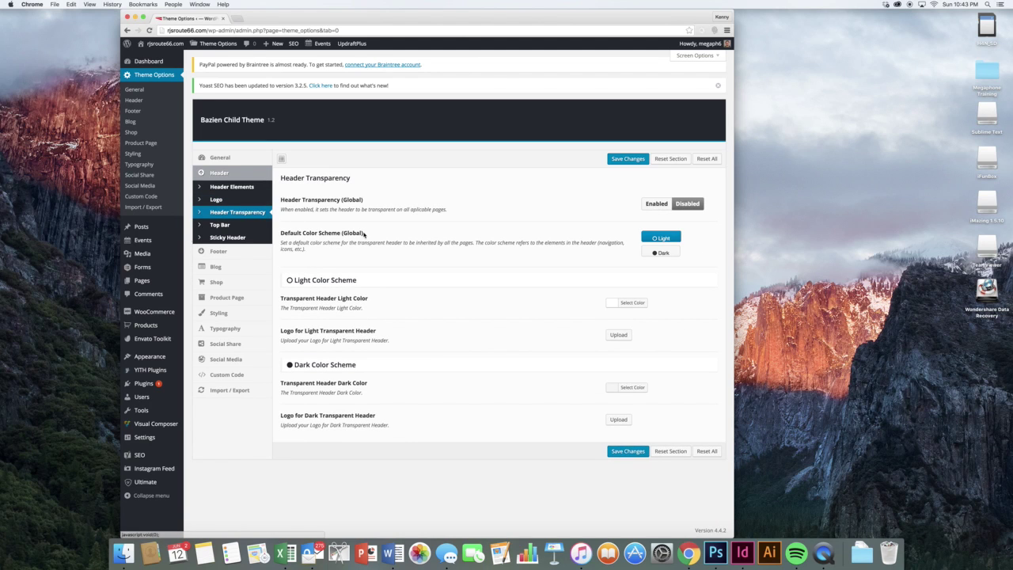
click(225, 227)
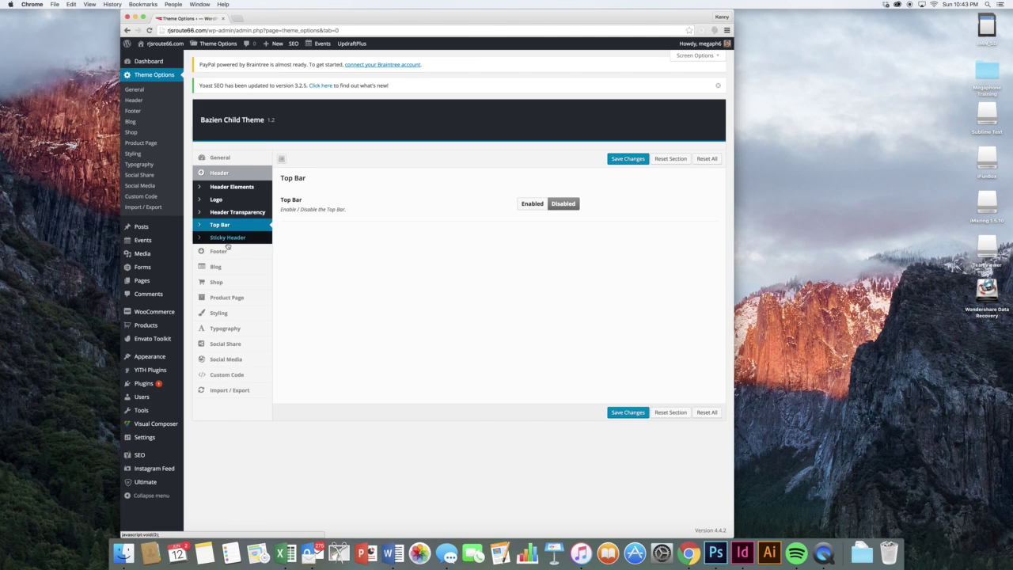
click(225, 237)
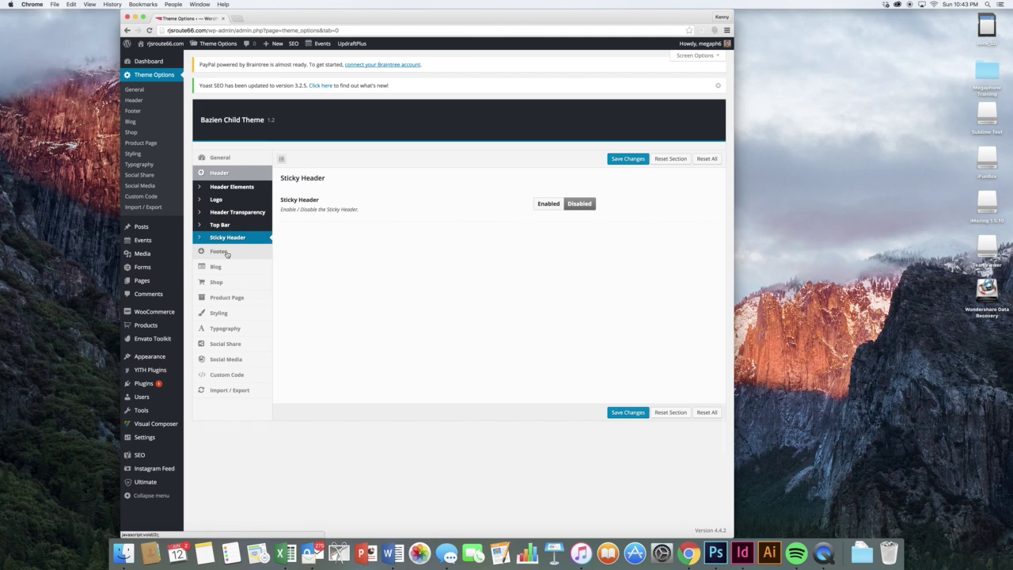
click(219, 252)
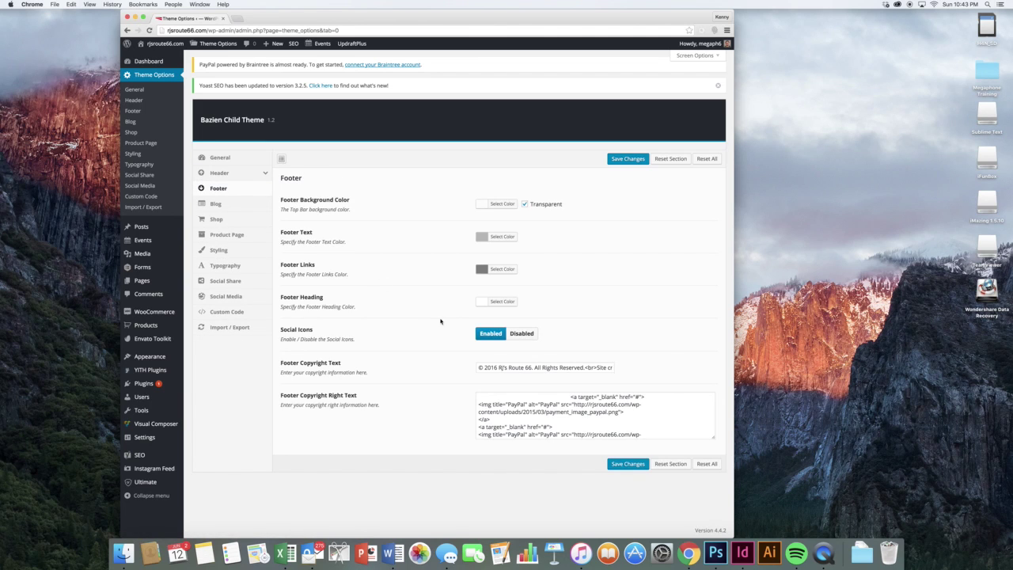
- Inspect the Footer Copyright Text field and its link markup without changing it
click(543, 367)
drag(575, 367, 612, 368)
click(604, 368)
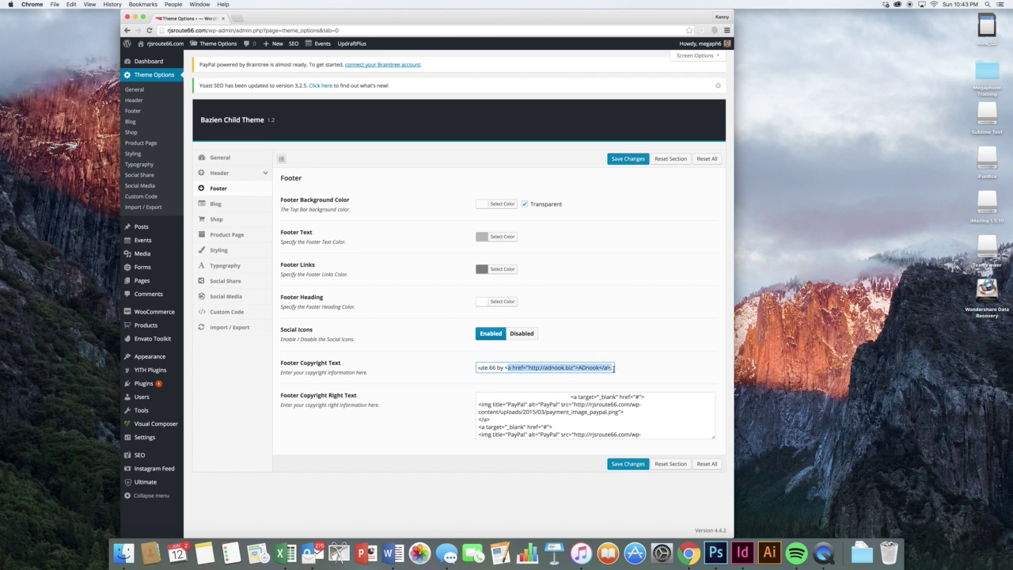
click(596, 368)
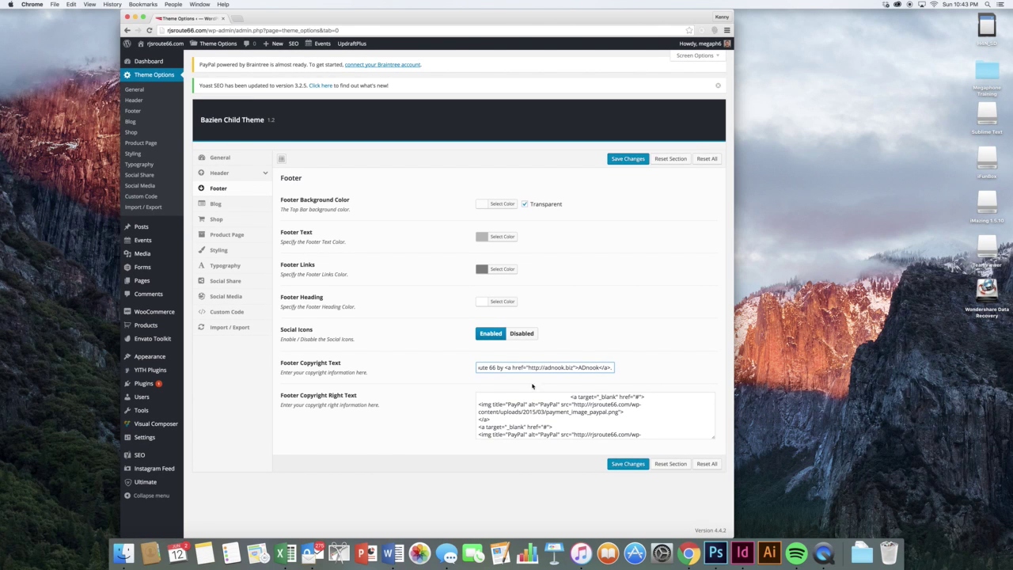
scroll(536, 402, down, 2)
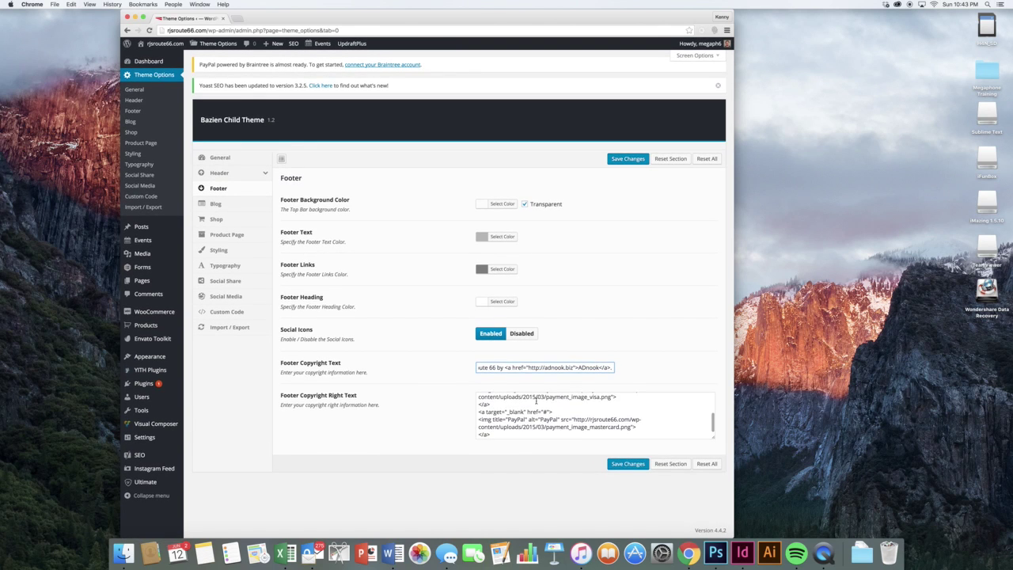
scroll(536, 401, up, 3)
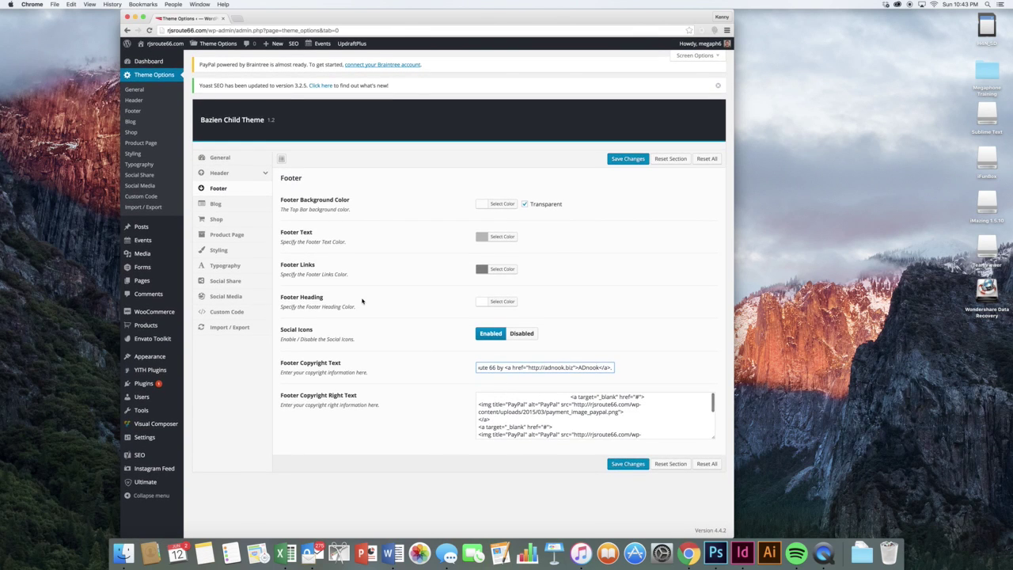
- After viewing Blog settings, set the Shop's products per column from 4 to 3
click(236, 206)
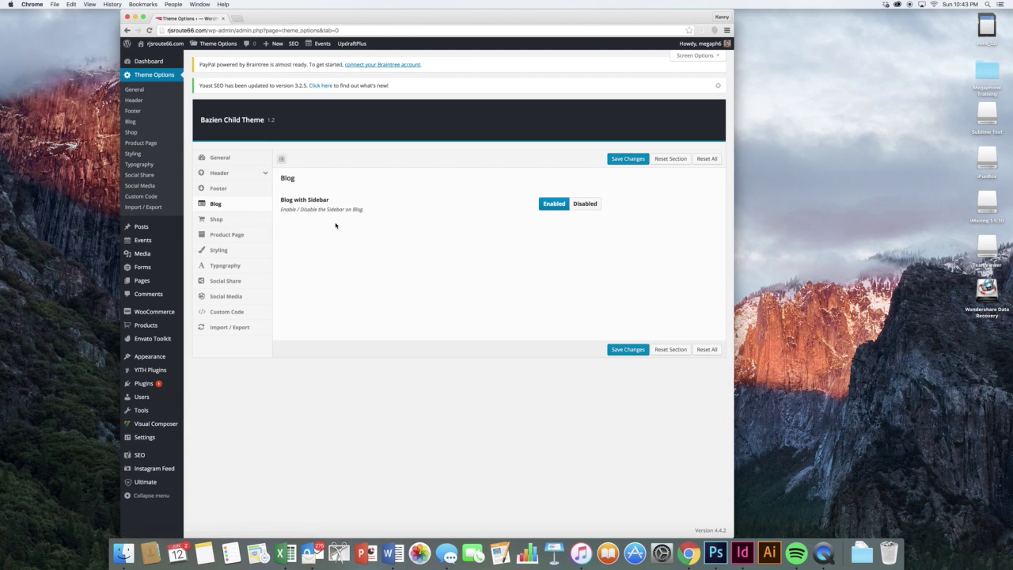
click(241, 226)
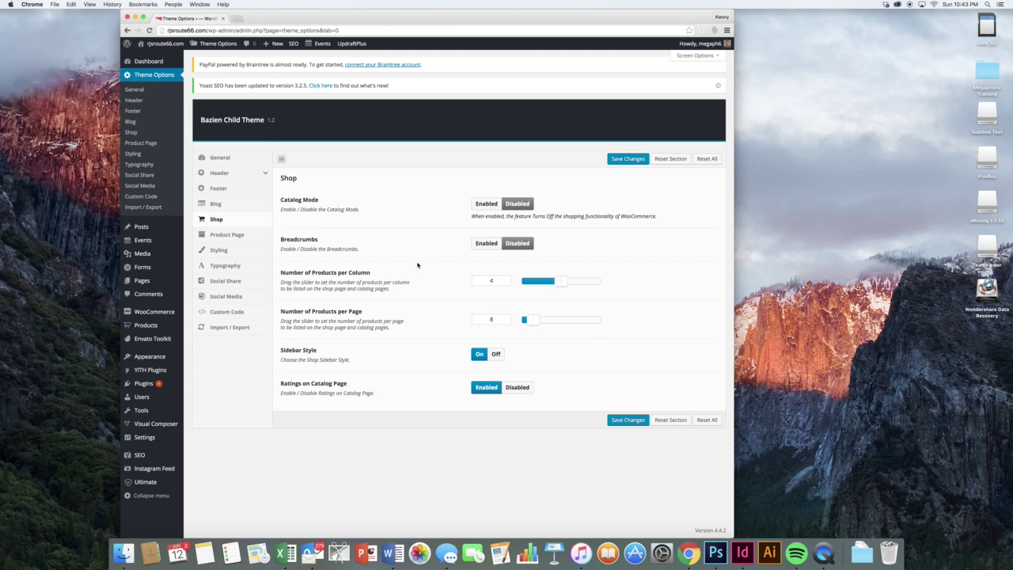
mouse_move(560, 283)
mouse_down()
mouse_move(606, 283)
mouse_move(546, 292)
mouse_up()
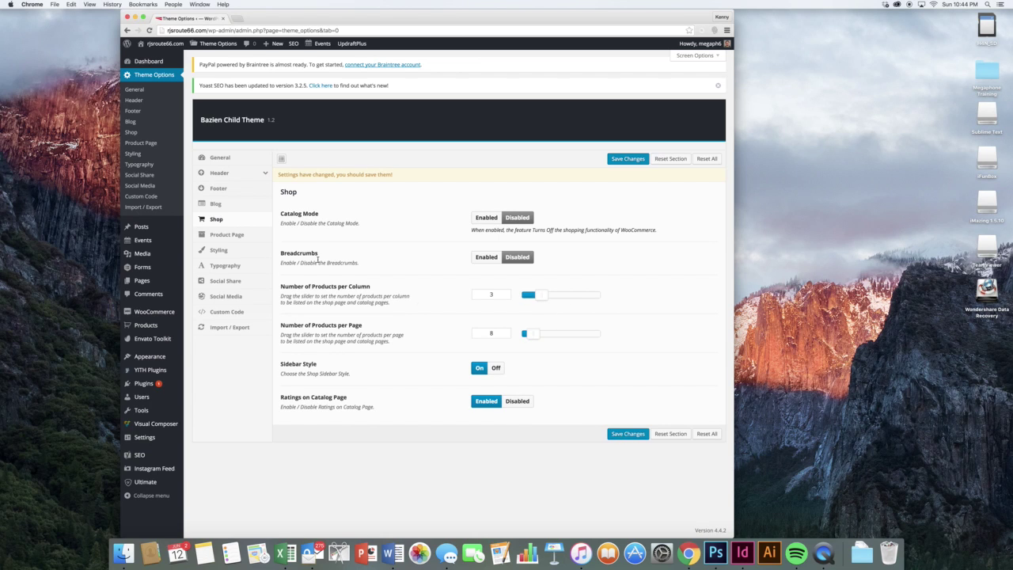
click(249, 236)
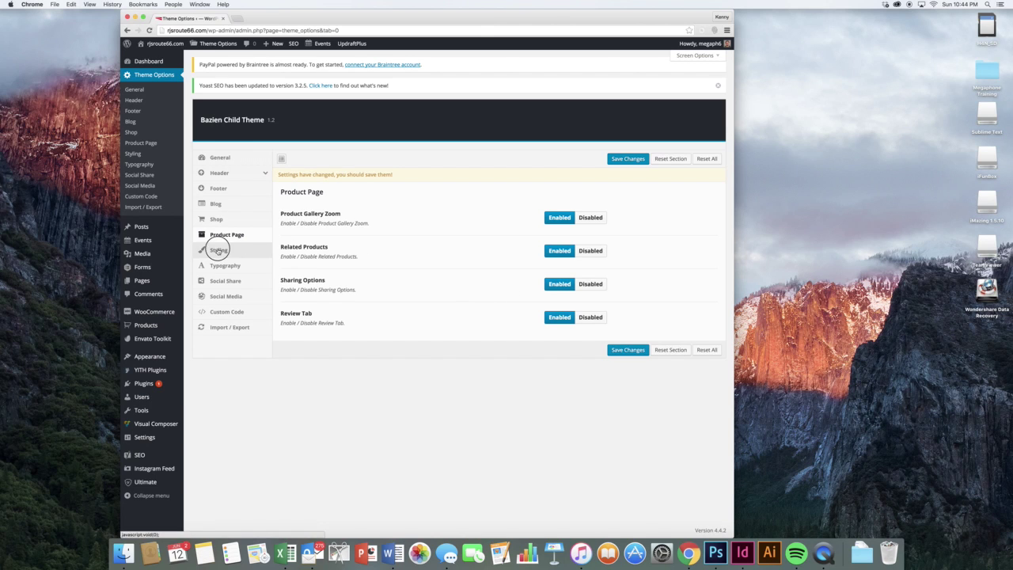
- Review the Styling, Typography and Social Share sections, ending on the Social Media profile links
click(220, 250)
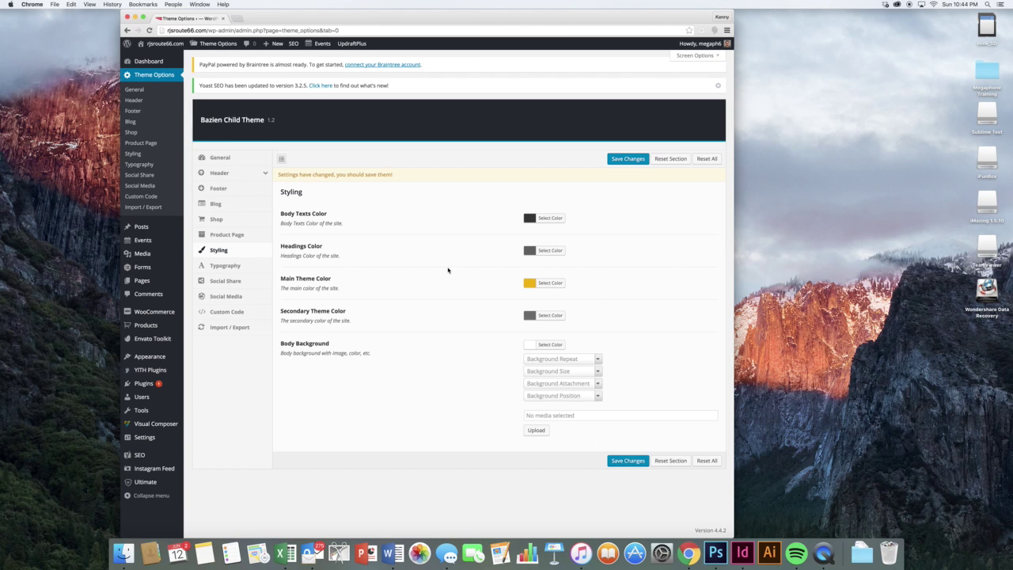
click(242, 267)
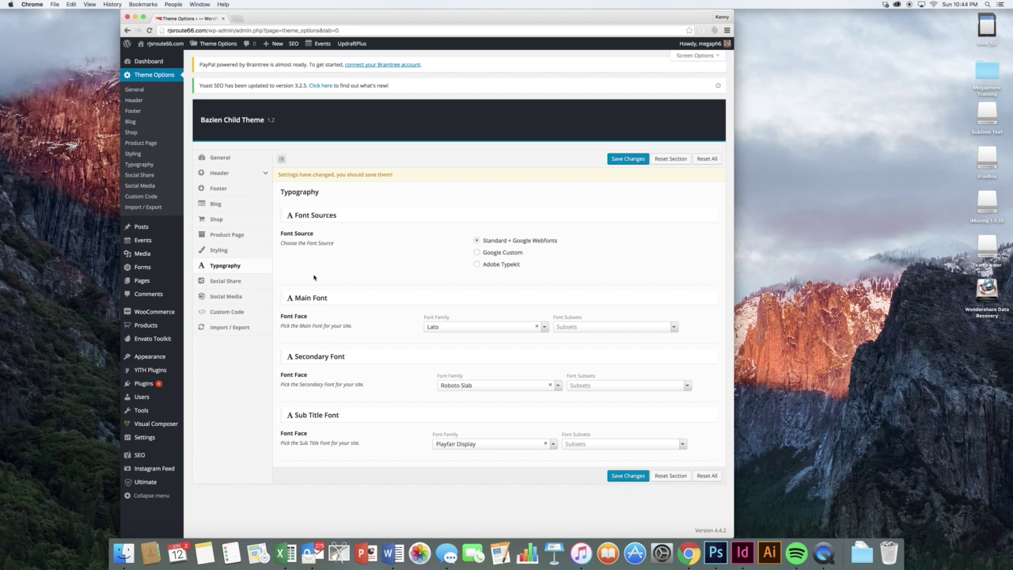
click(239, 283)
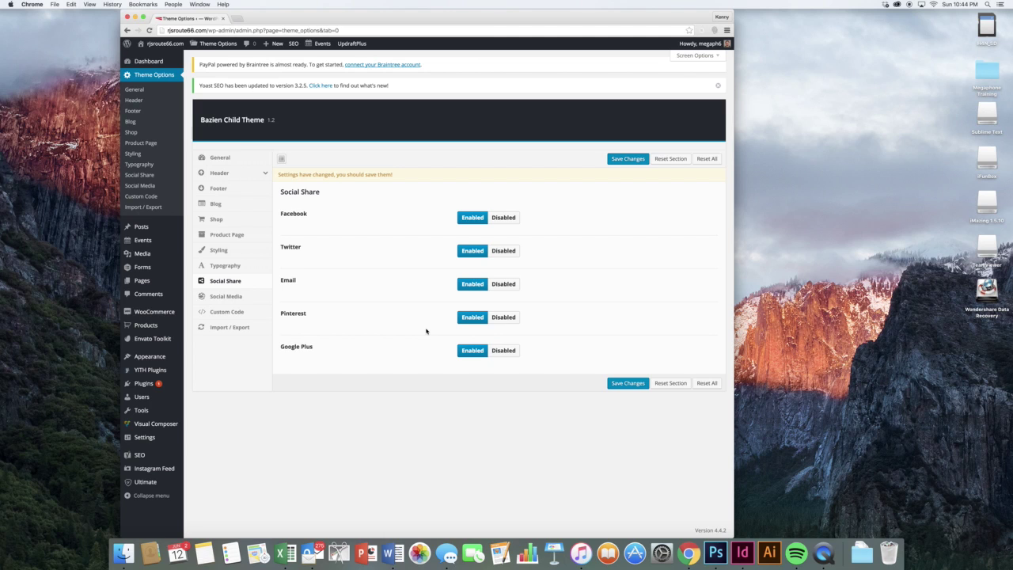
click(247, 296)
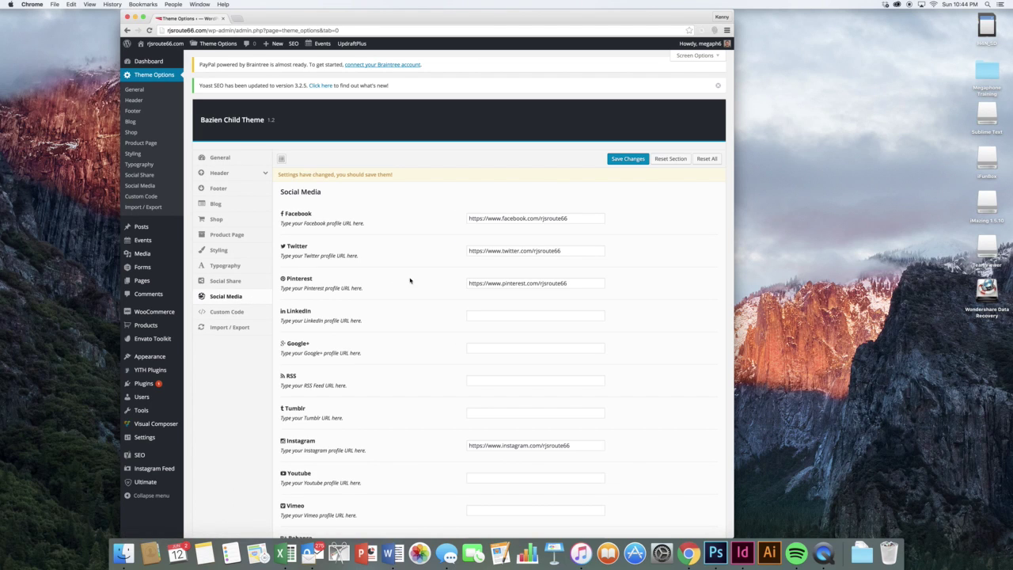
- Check the Social Media profile links, including the filled Facebook and empty Google+ fields
click(526, 219)
scroll(605, 260, down, 5)
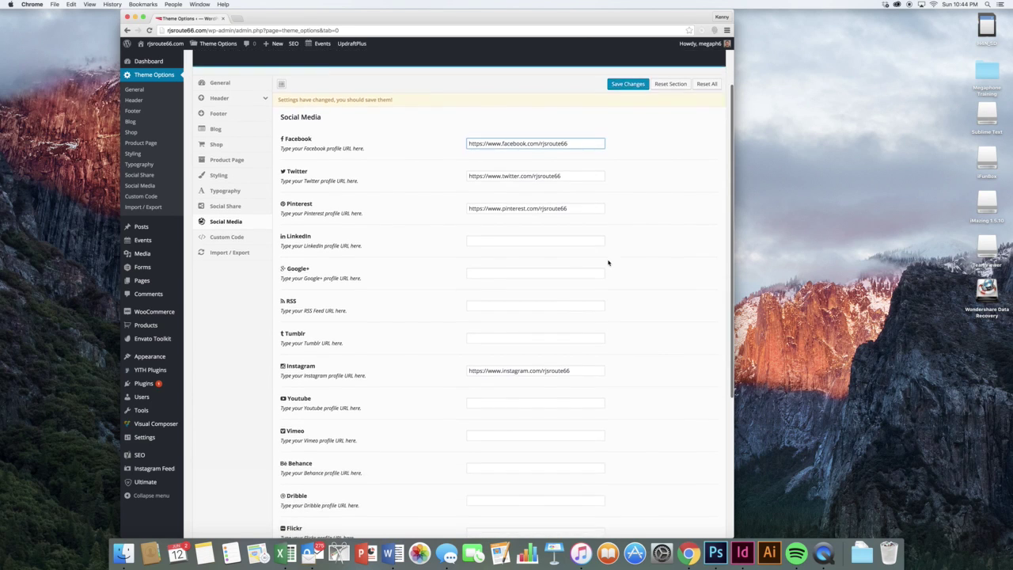
scroll(608, 262, down, 1)
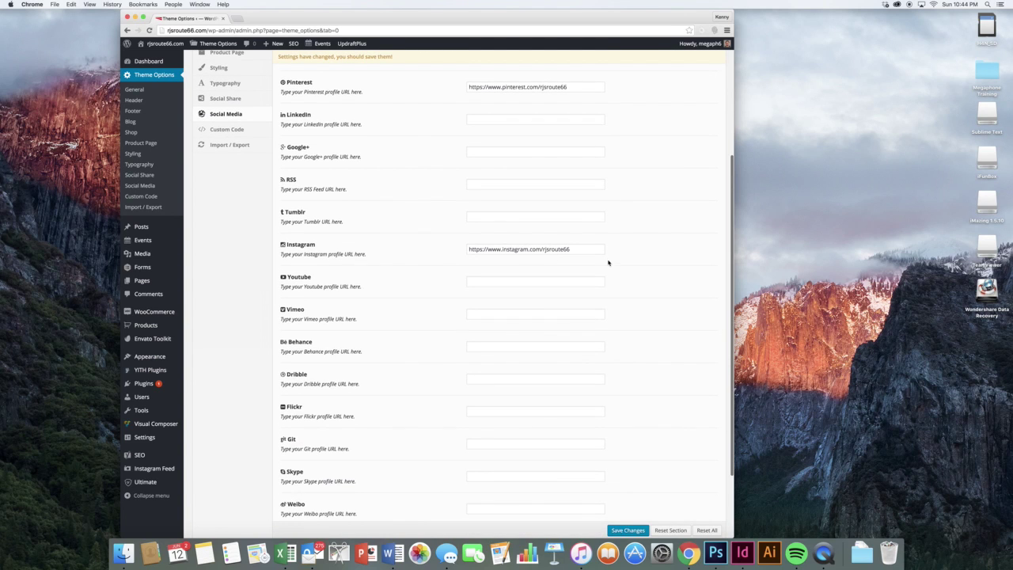
click(500, 156)
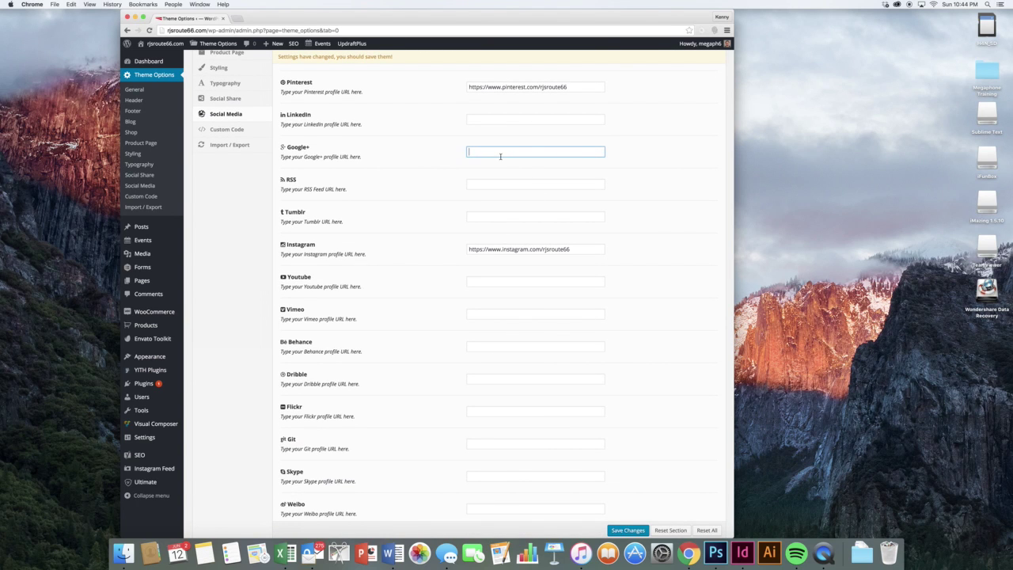
scroll(501, 156, down, 3)
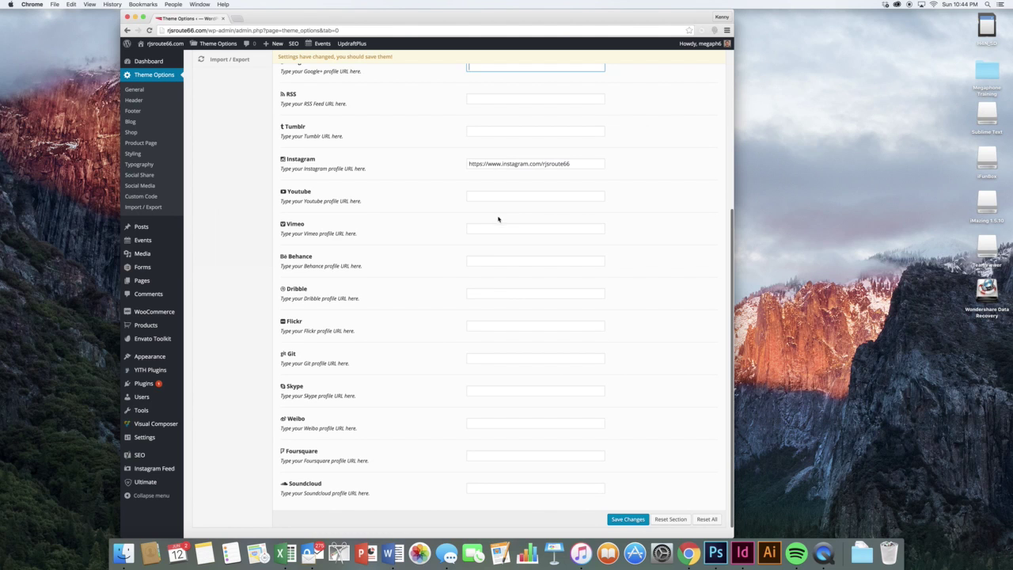
scroll(426, 302, up, 1)
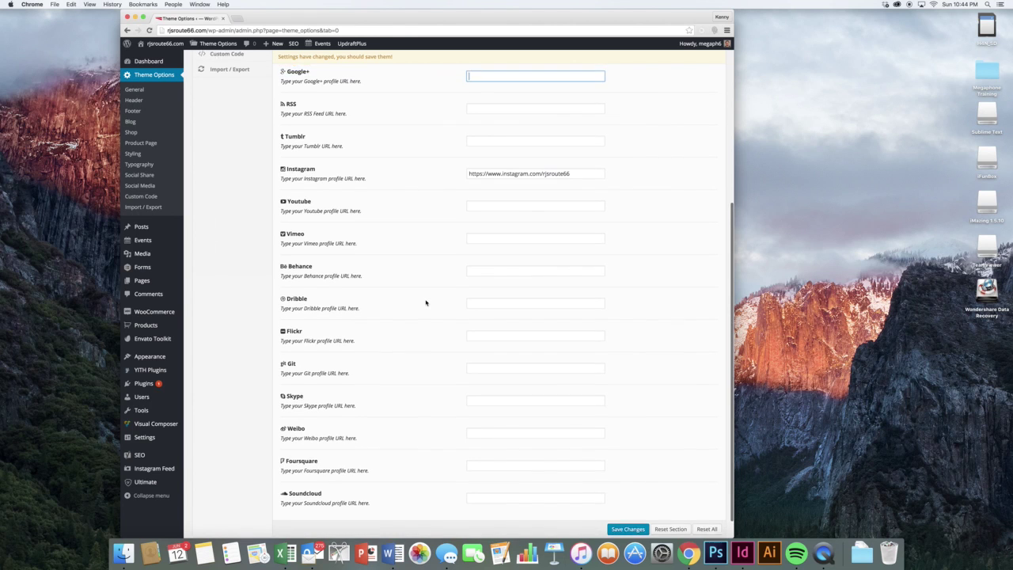
scroll(426, 303, up, 10)
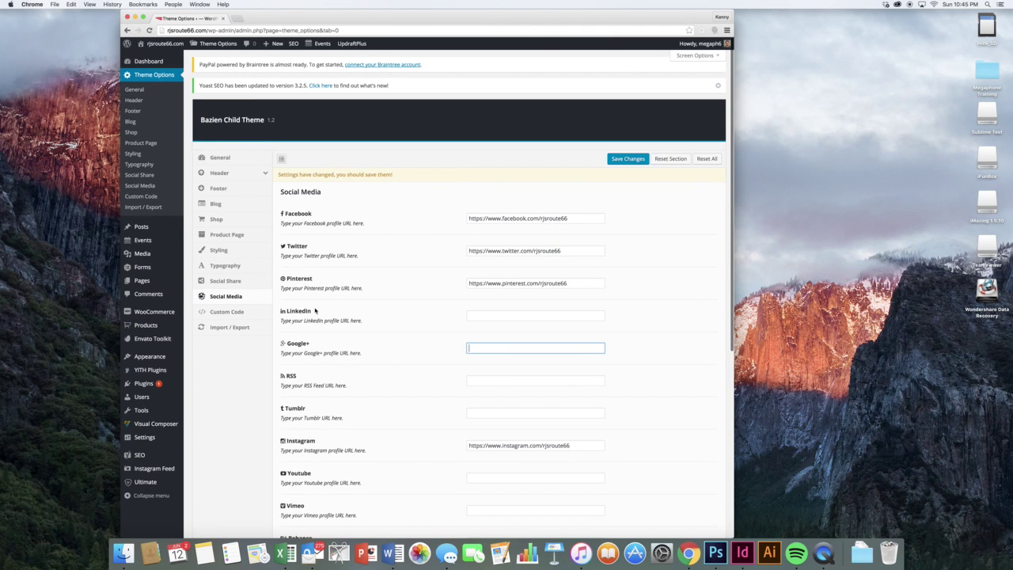
- View the Custom Code section, then the Import / Export section
click(236, 314)
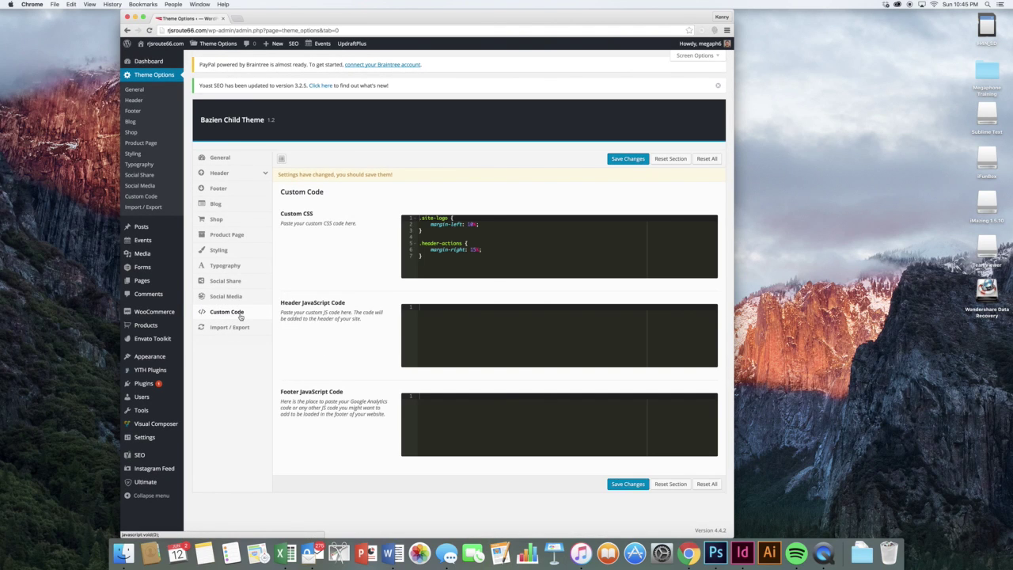
click(241, 327)
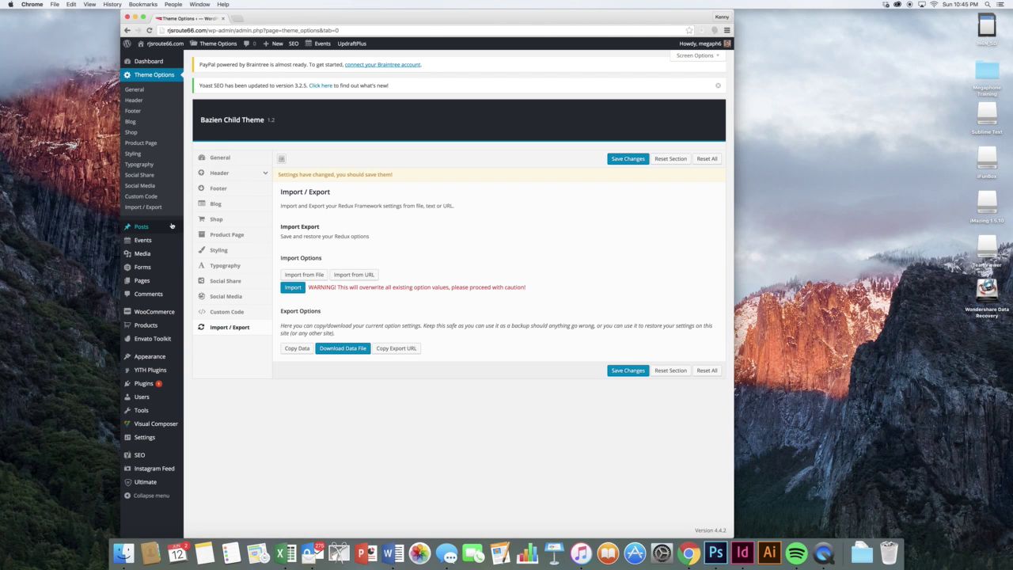
mouse_move(166, 226)
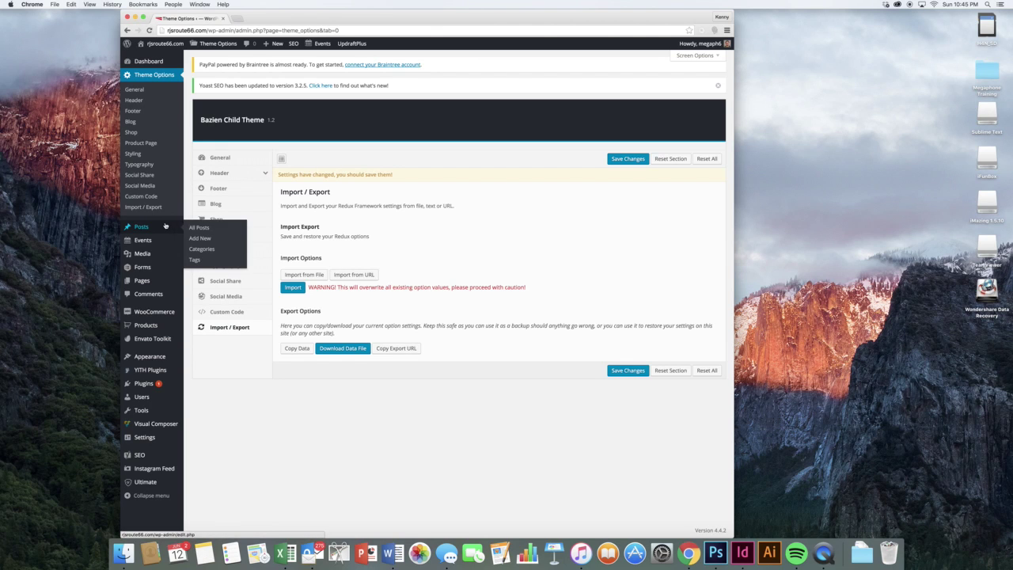
- Open the post 'The Beginning' for editing from the Posts list
click(165, 226)
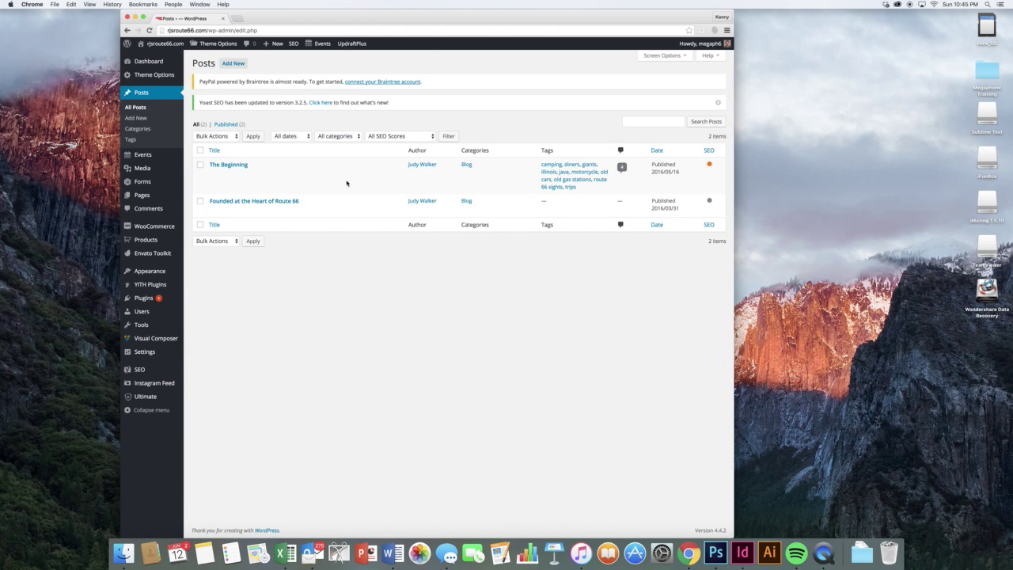
mouse_move(346, 183)
click(212, 174)
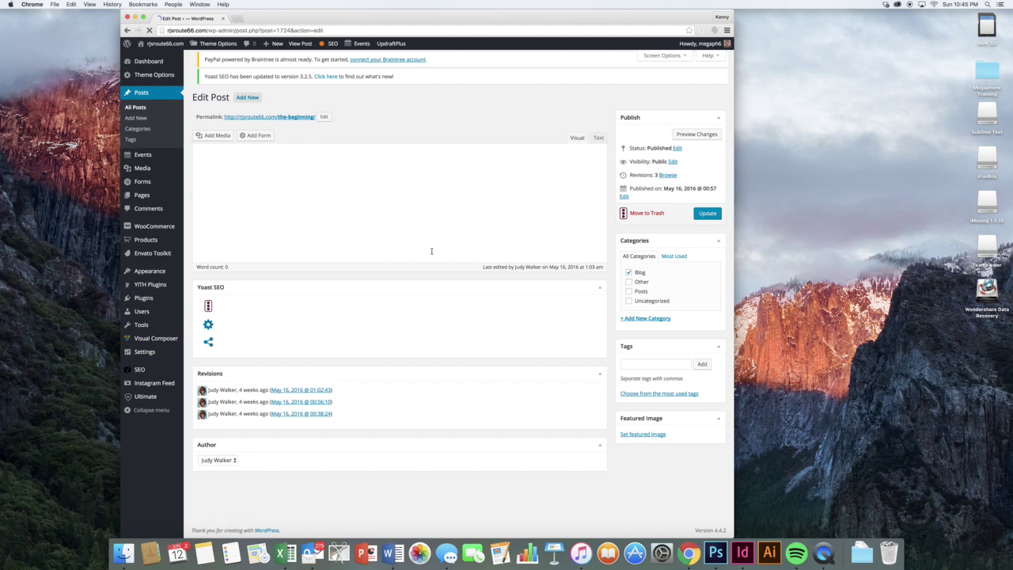
- Review the post's photos, including the tent photo, then open the live site in a new tab
scroll(398, 296, down, 2)
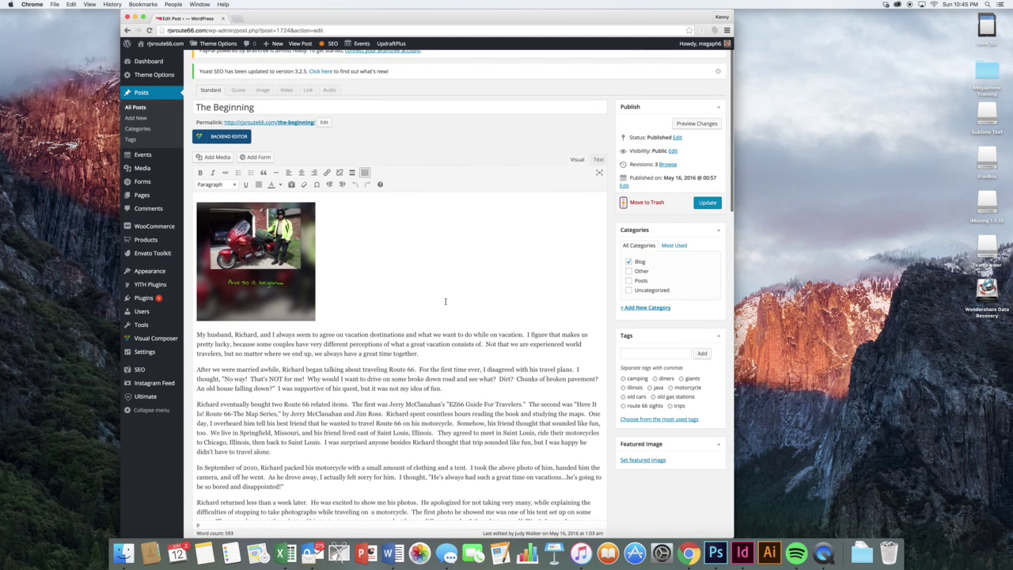
click(288, 247)
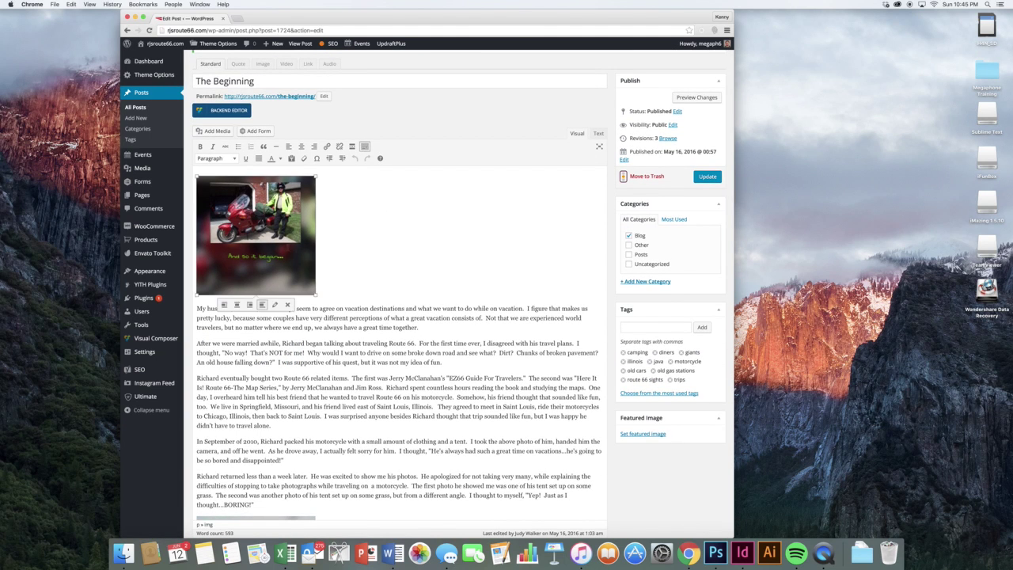
scroll(355, 354, down, 5)
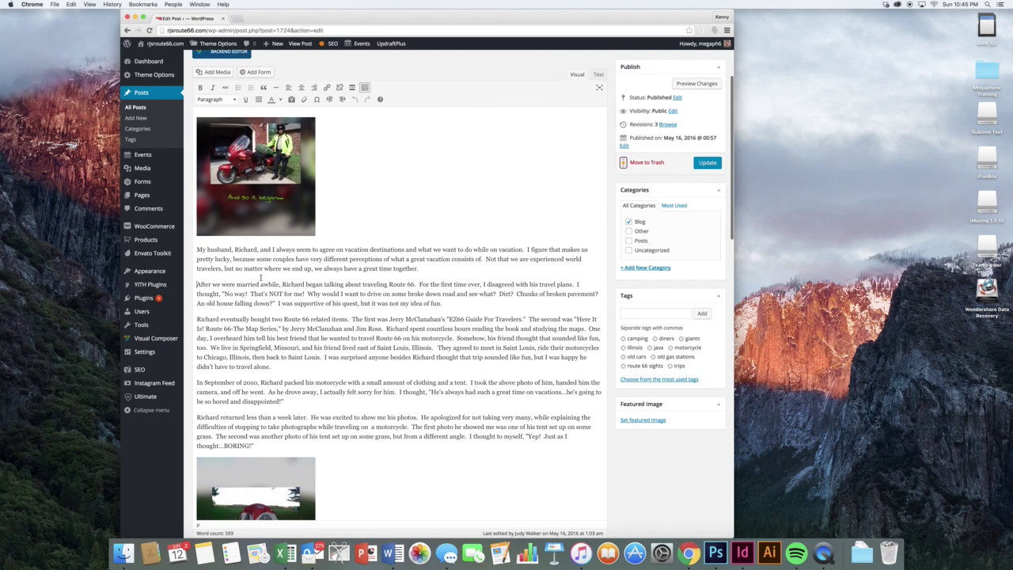
scroll(261, 278, down, 3)
click(261, 277)
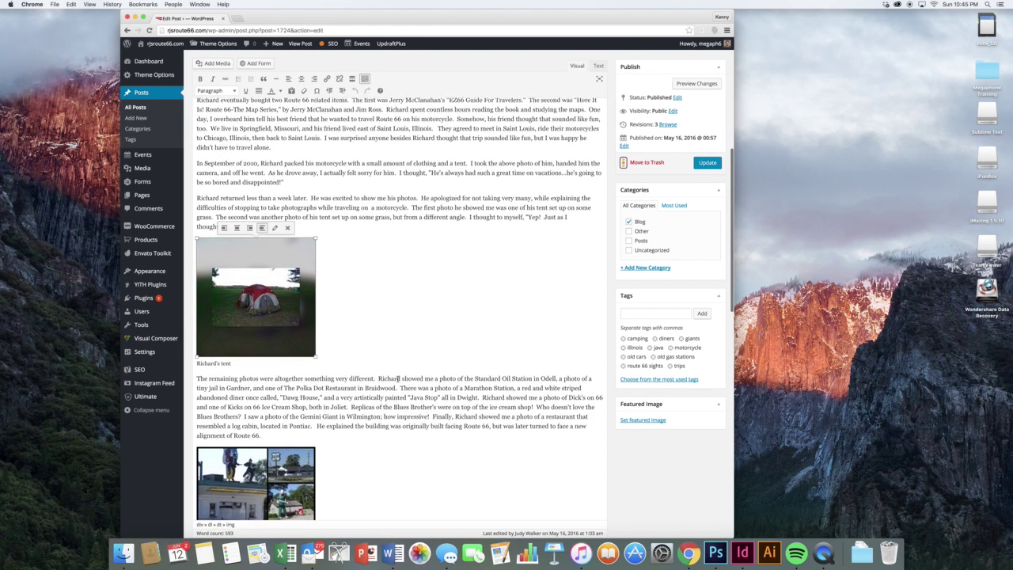
scroll(391, 355, down, 2)
click(388, 353)
scroll(380, 365, up, 12)
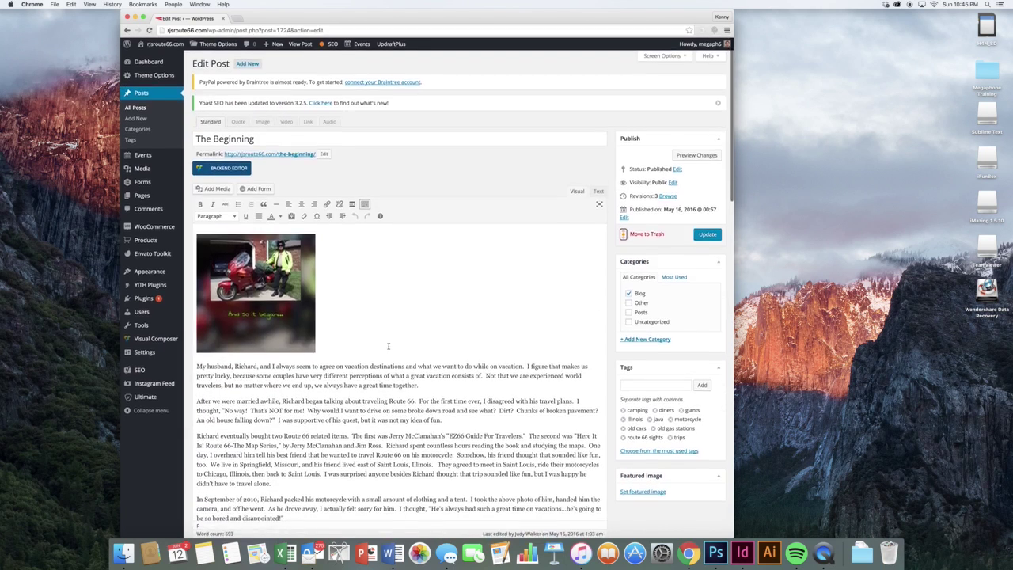
scroll(378, 381, down, 1)
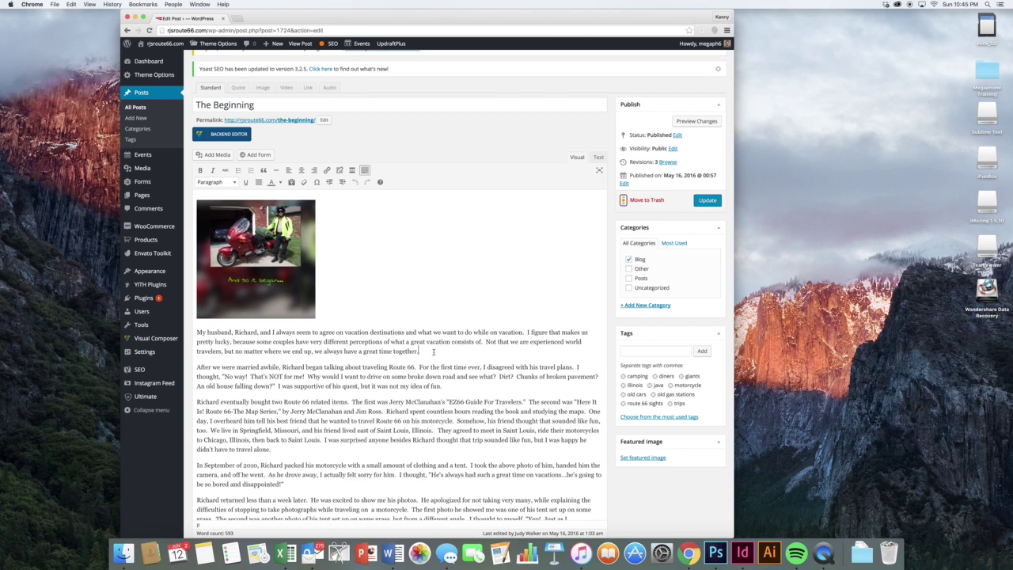
super+click(165, 59)
click(236, 16)
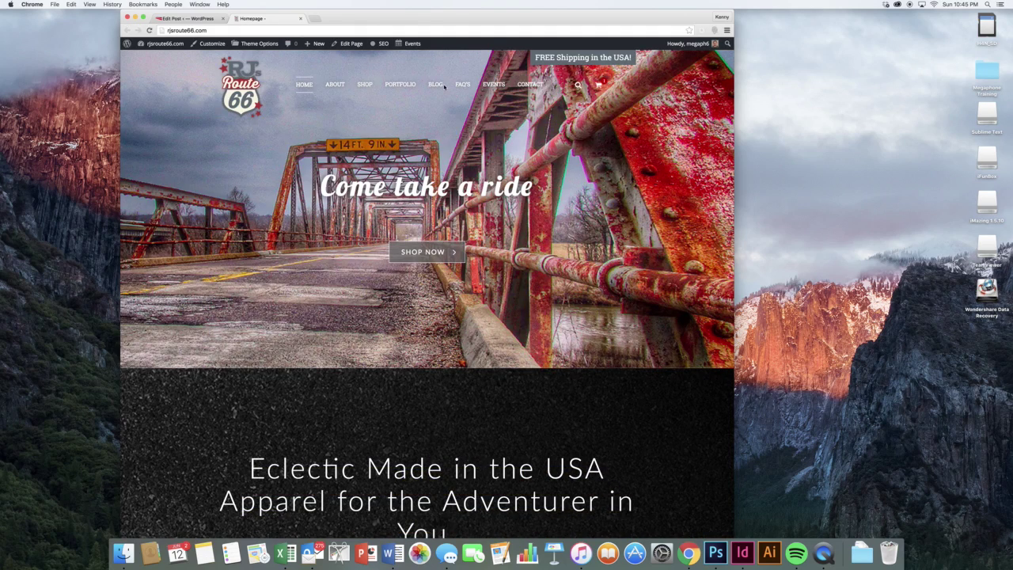
- Open BLOG from the homepage navigation and scroll through The Beginning's text and photos
click(440, 85)
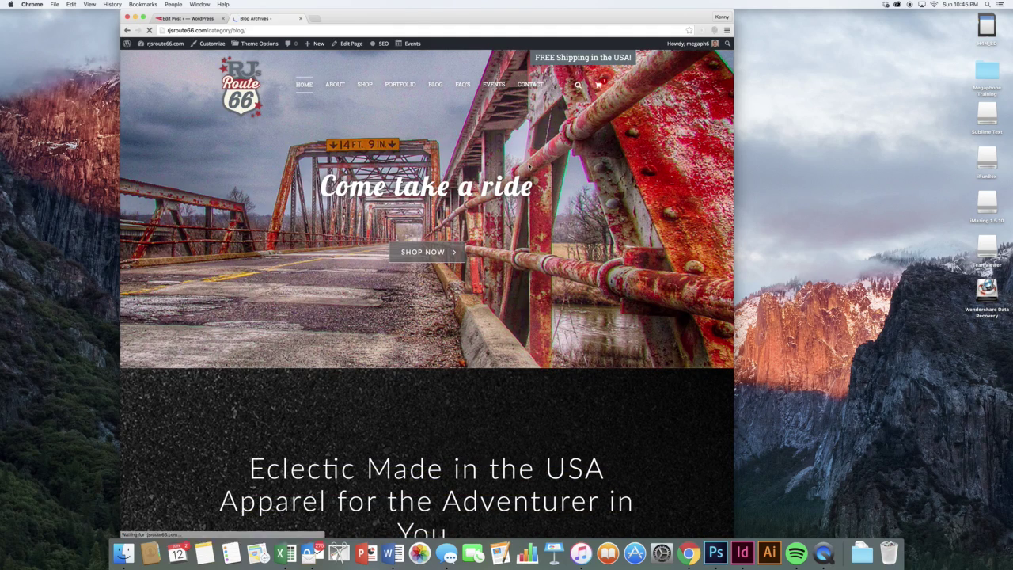
scroll(541, 191, down, 5)
scroll(541, 192, up, 4)
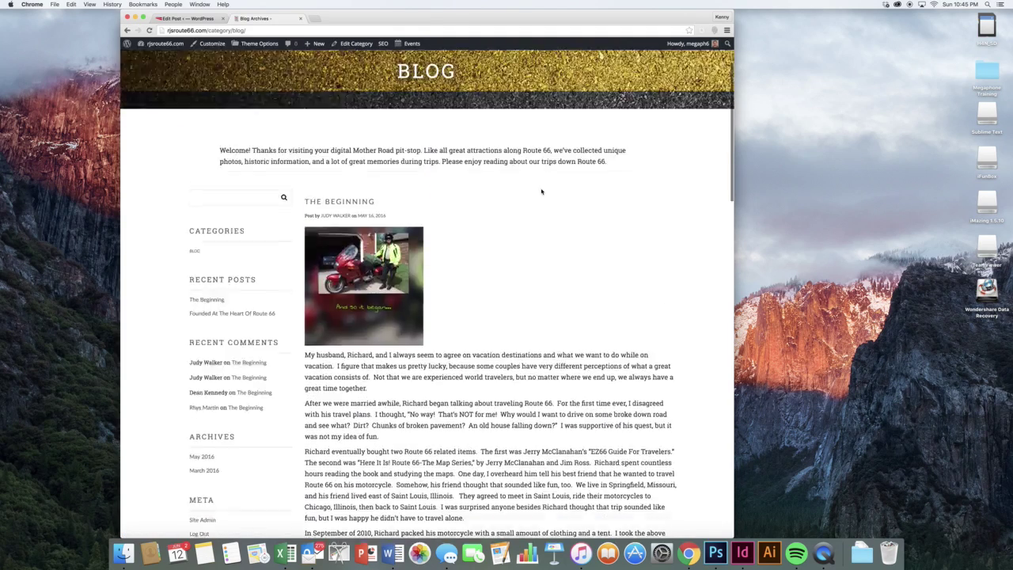
scroll(542, 192, up, 2)
scroll(542, 192, down, 4)
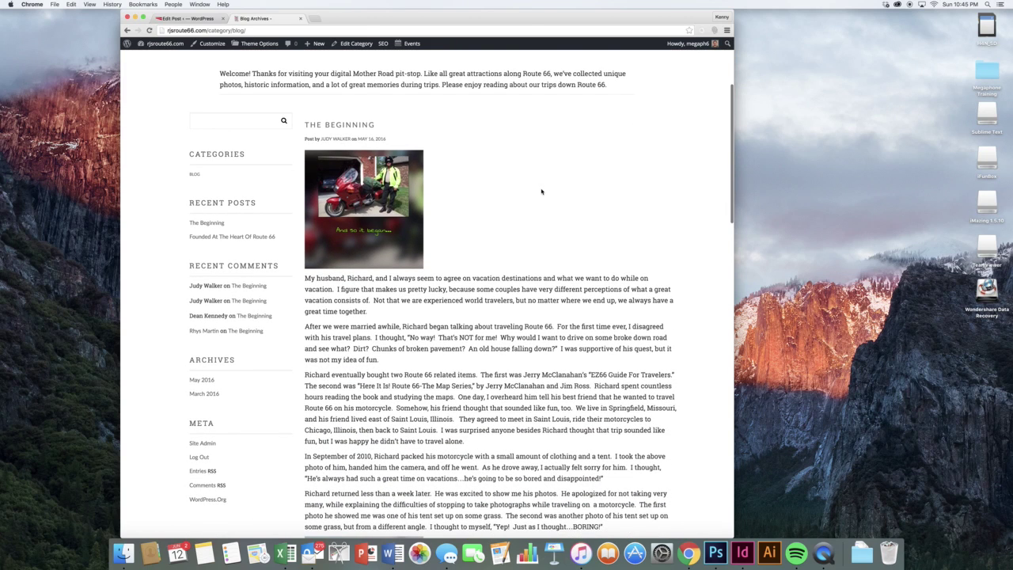
scroll(541, 191, down, 4)
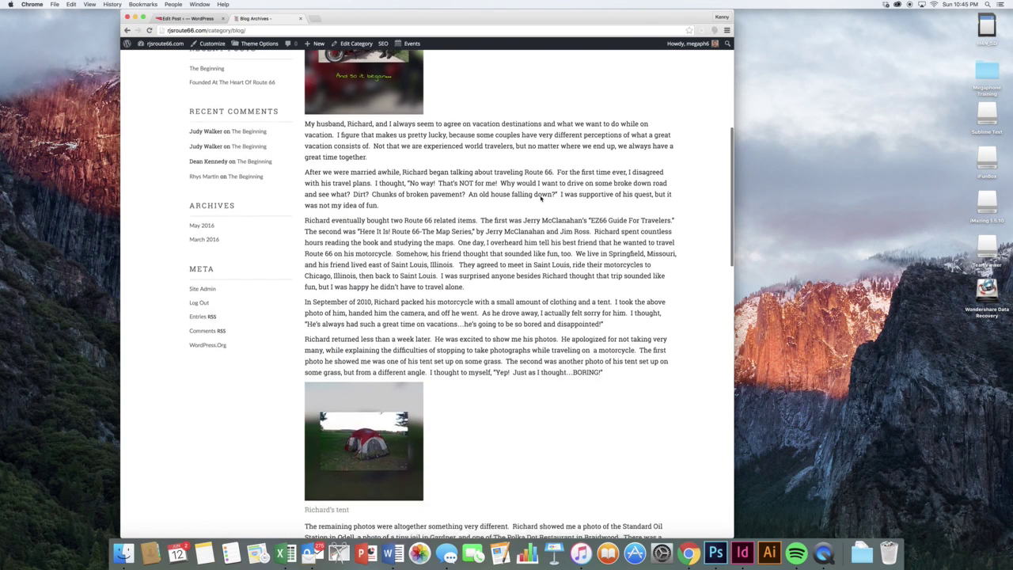
scroll(541, 198, down, 15)
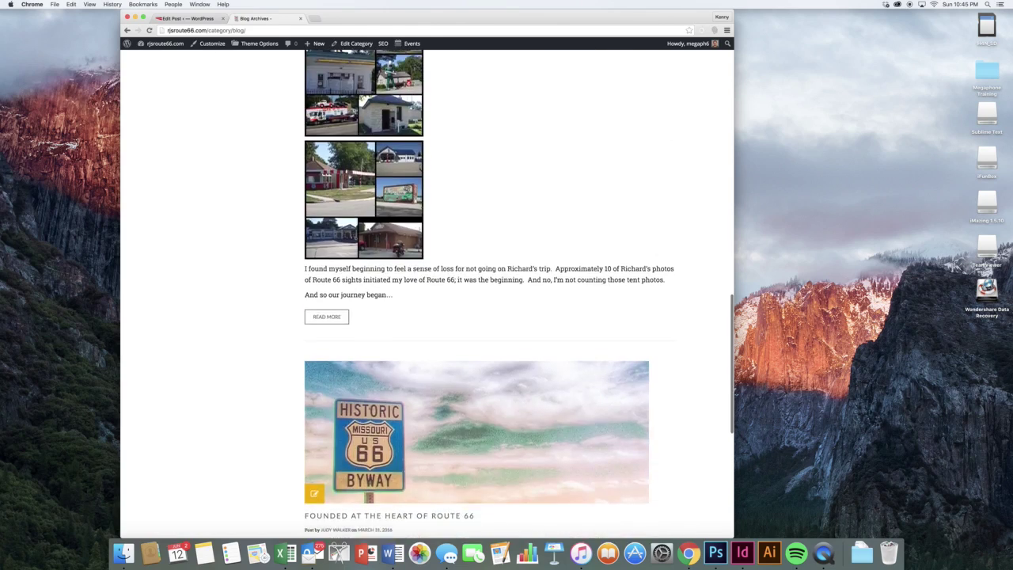
scroll(437, 196, down, 8)
scroll(437, 195, up, 12)
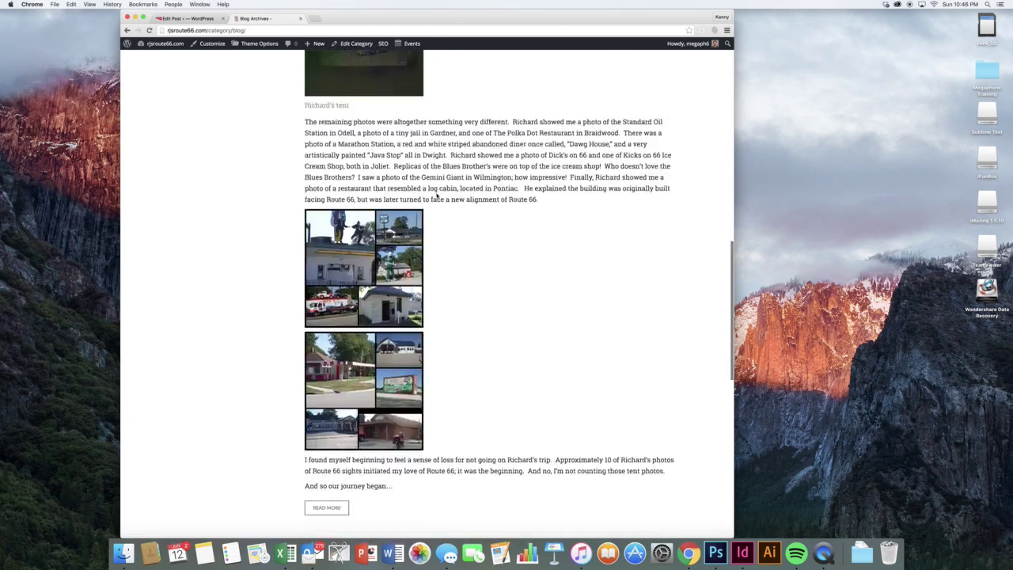
scroll(436, 195, up, 17)
scroll(414, 191, down, 6)
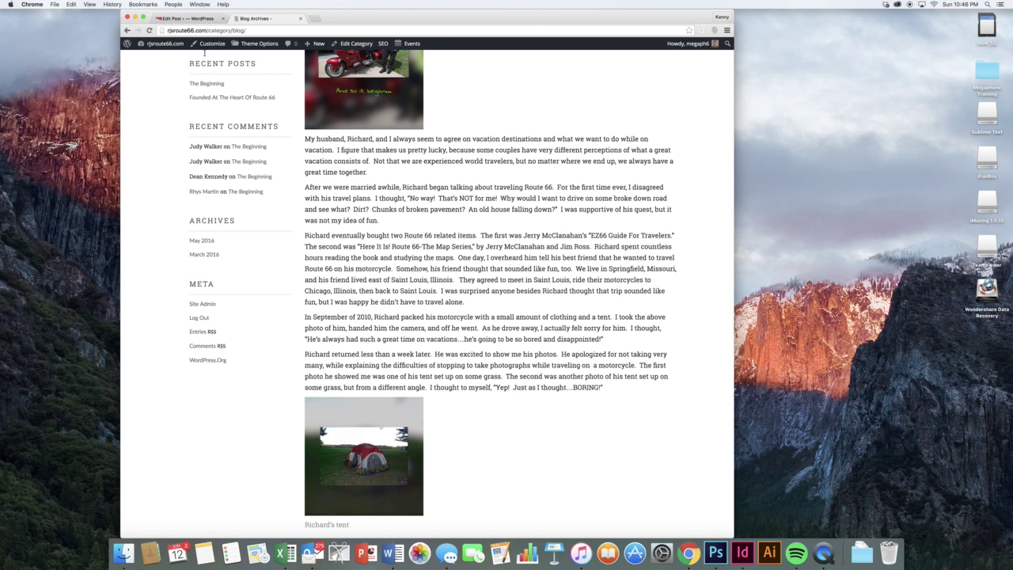
- In the post editor, start a new empty paragraph after 'not my idea of fun.'
click(186, 17)
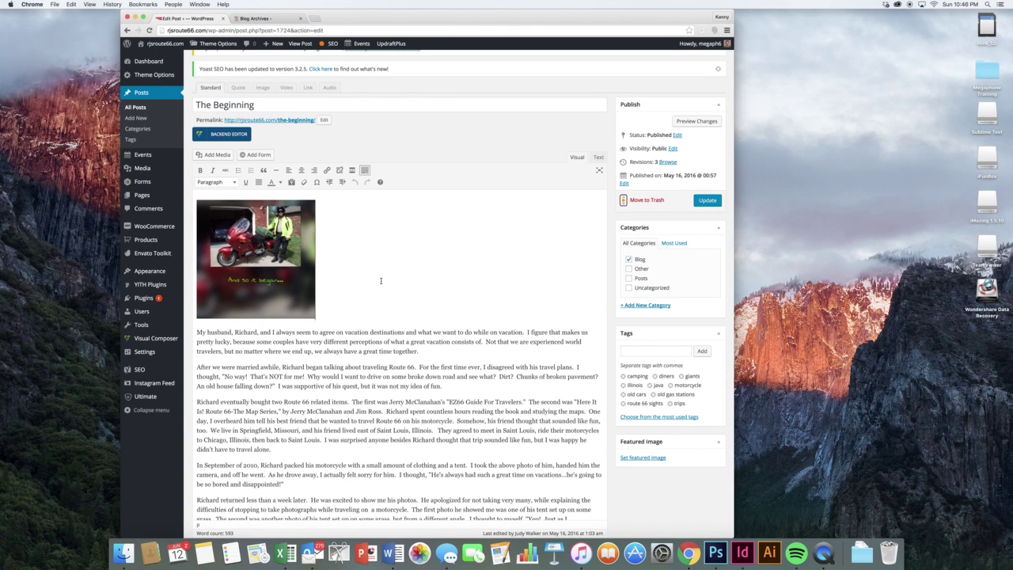
click(430, 349)
scroll(431, 334, down, 2)
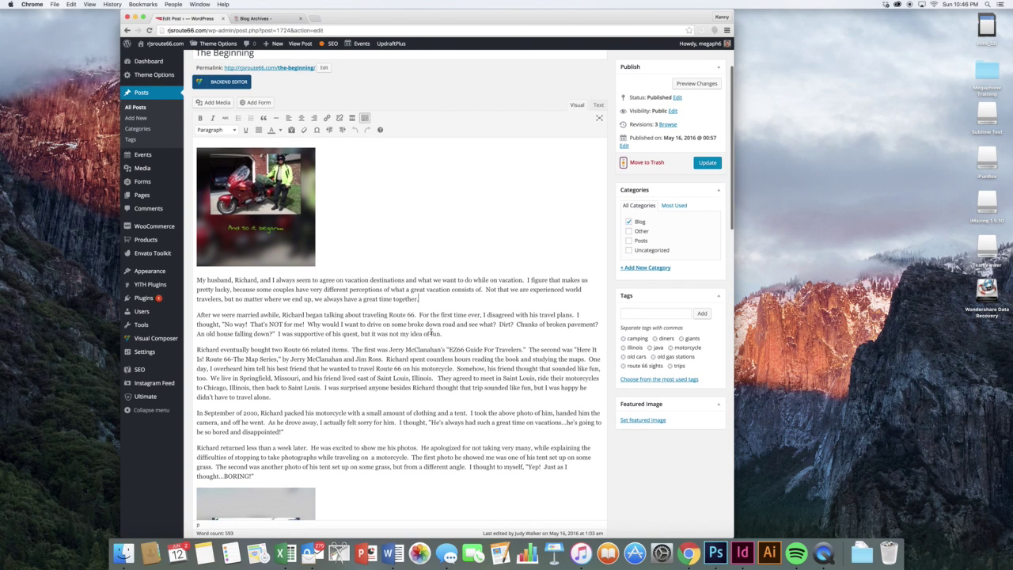
click(453, 333)
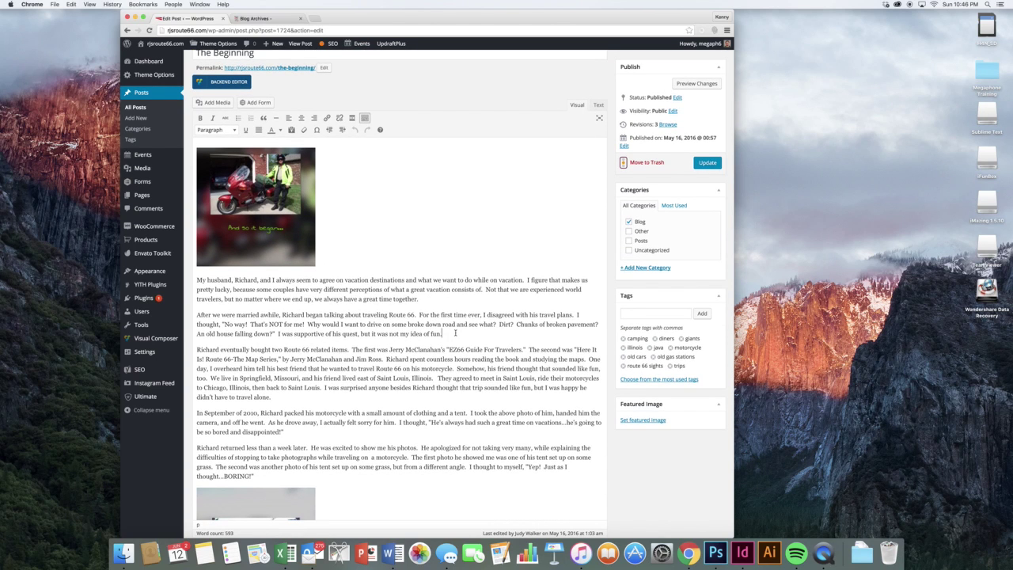
scroll(455, 332, down, 2)
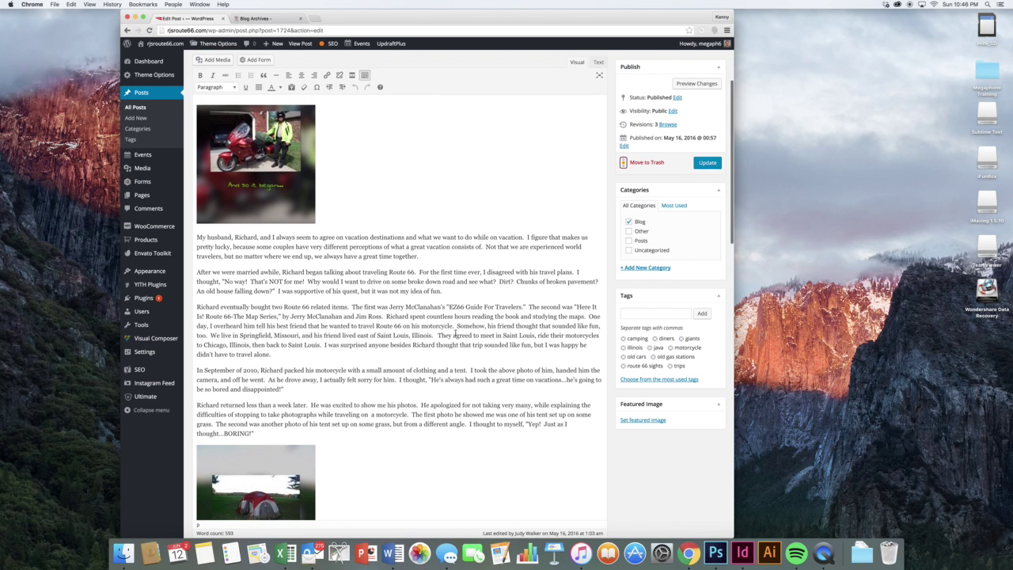
scroll(455, 333, down, 1)
scroll(455, 333, down, 1)
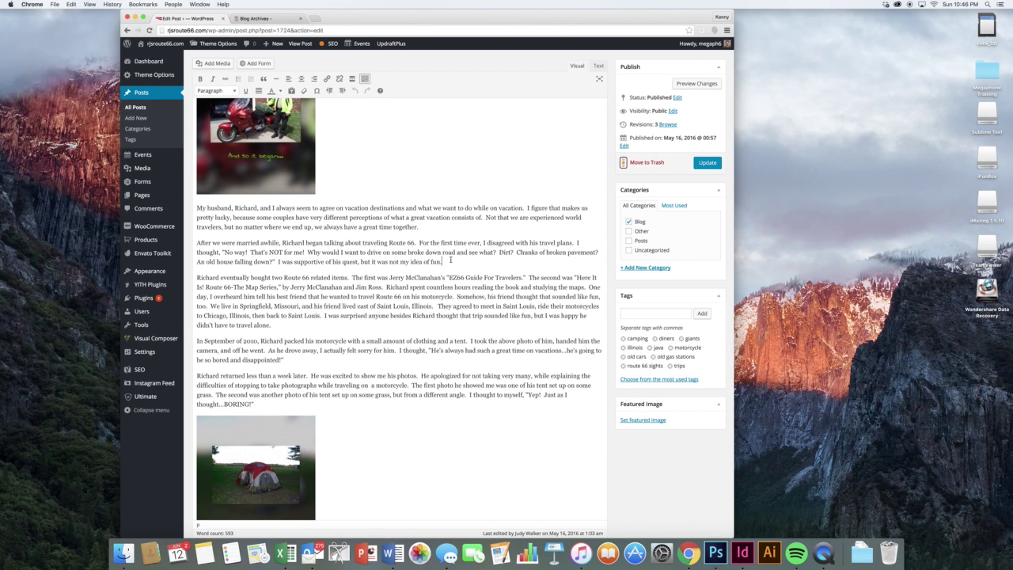
key(Return)
- Insert the Read More tag there, update the post, and return to the Blog tab
scroll(371, 203, up, 5)
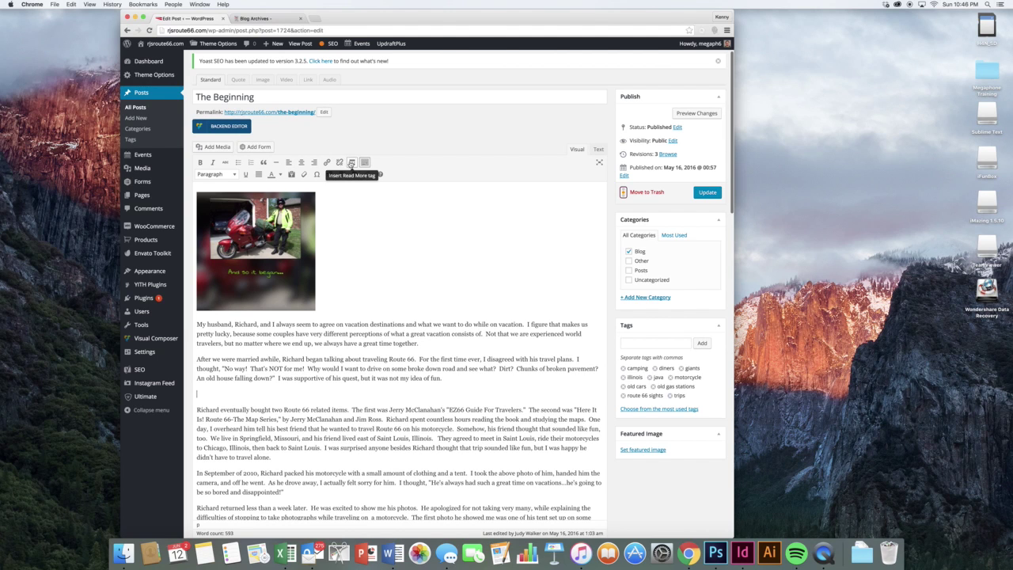
click(352, 163)
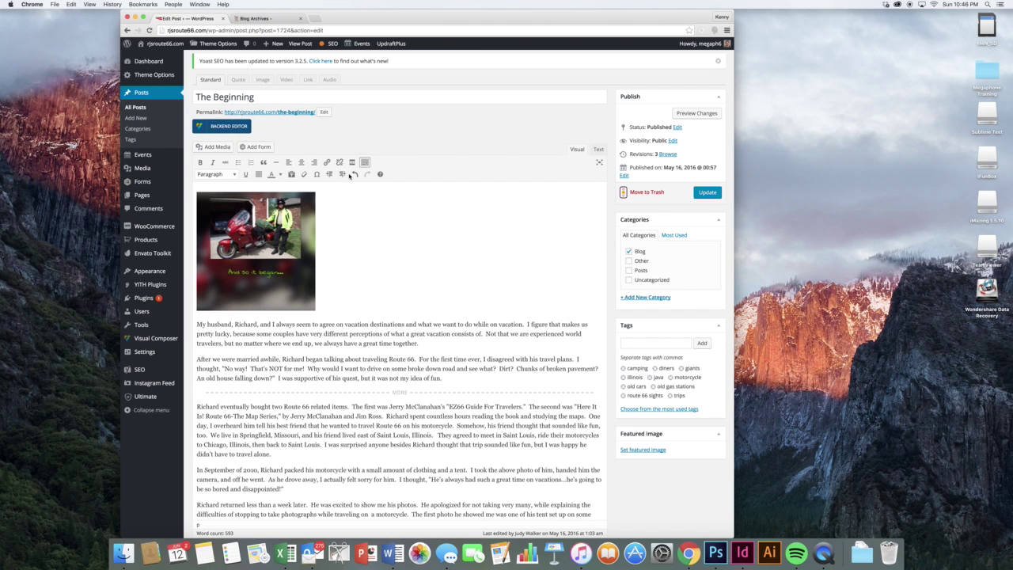
click(707, 192)
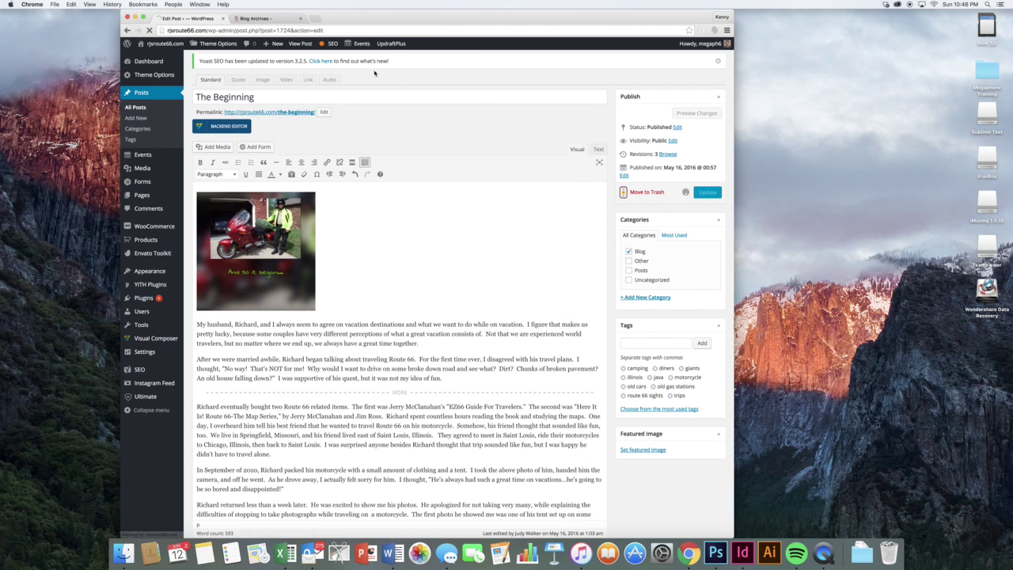
click(282, 24)
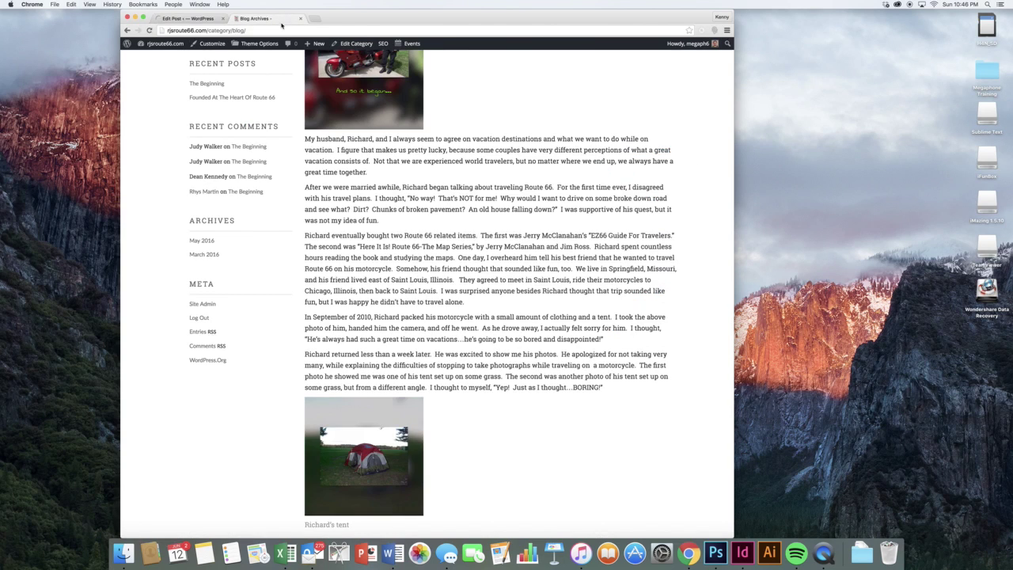
click(148, 31)
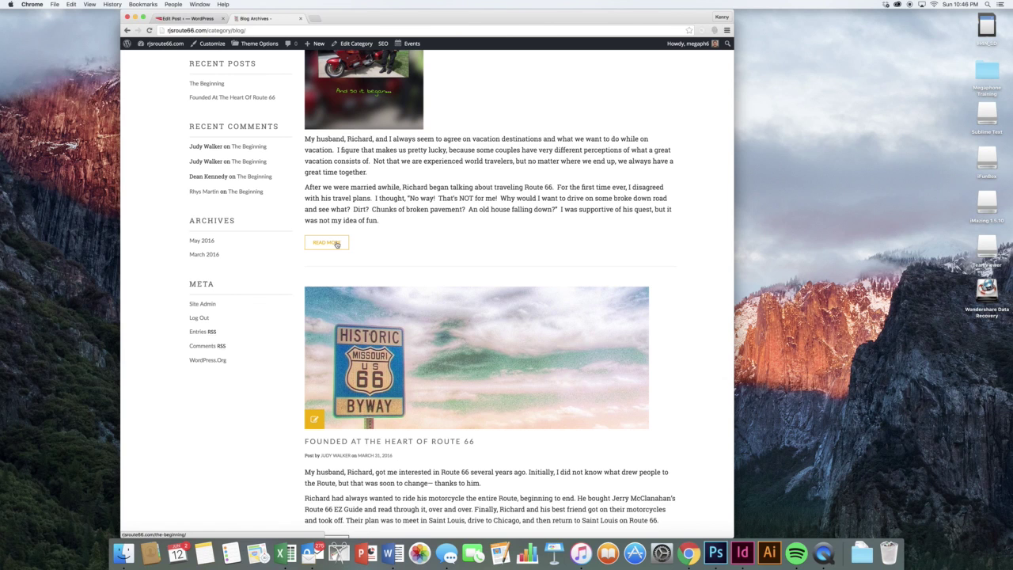
scroll(443, 241, up, 4)
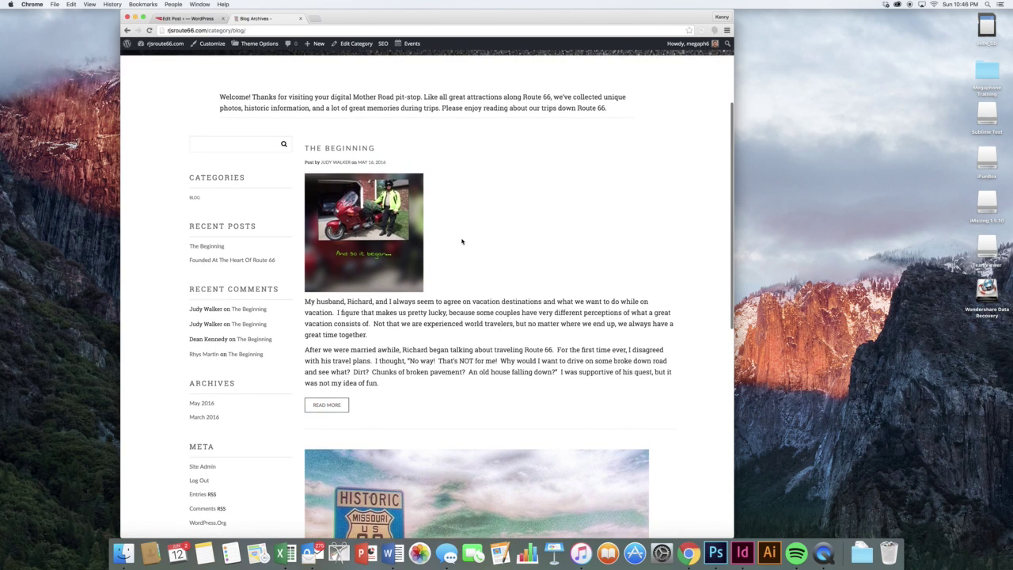
scroll(465, 242, down, 8)
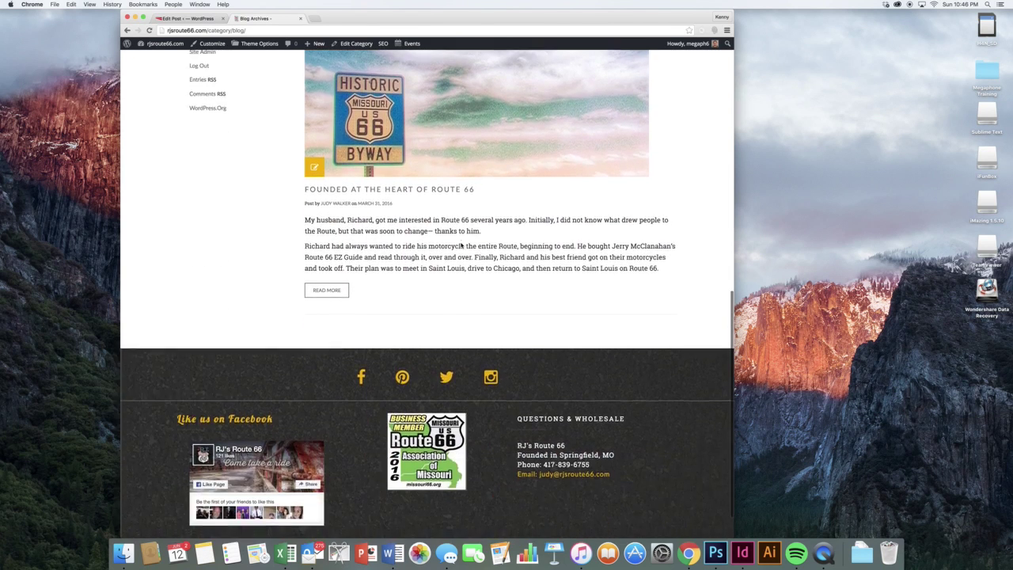
scroll(461, 245, up, 12)
scroll(461, 245, up, 3)
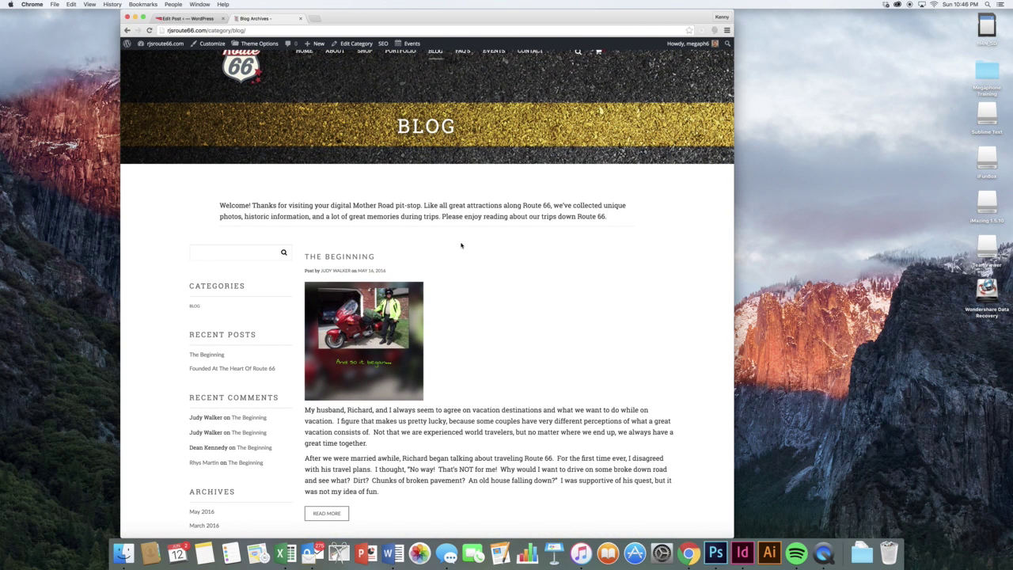
scroll(461, 245, down, 7)
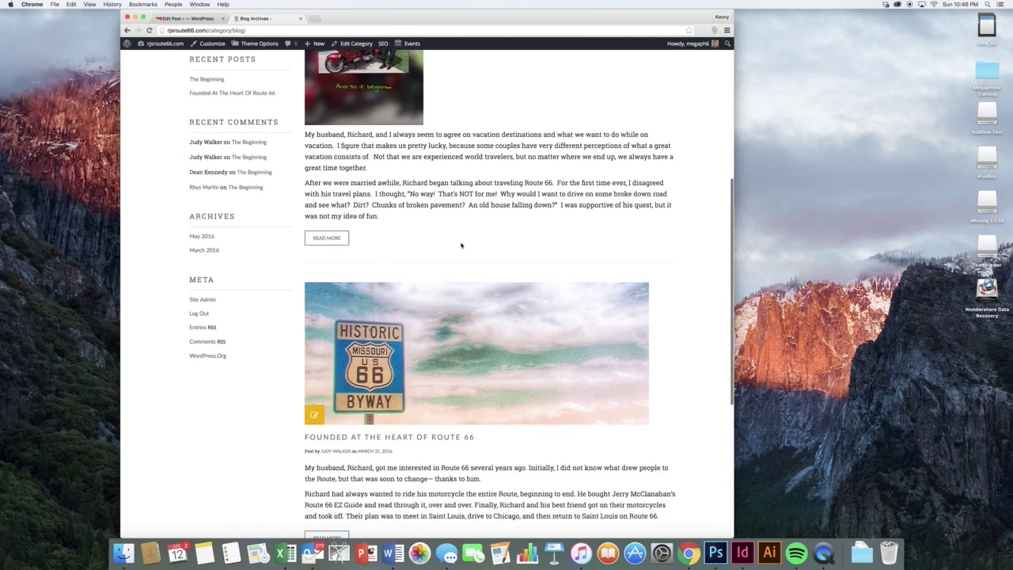
scroll(462, 245, down, 2)
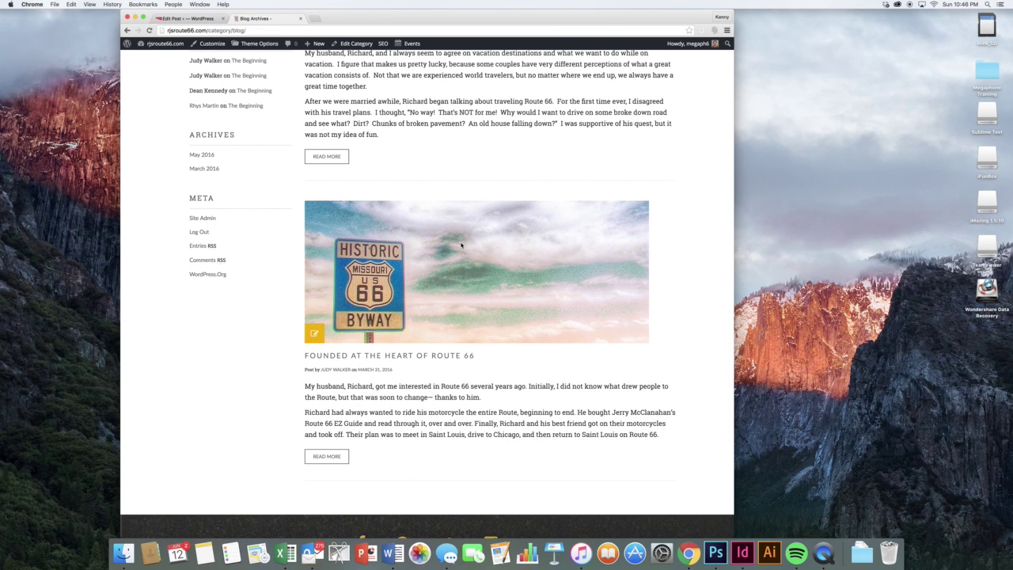
scroll(461, 245, up, 9)
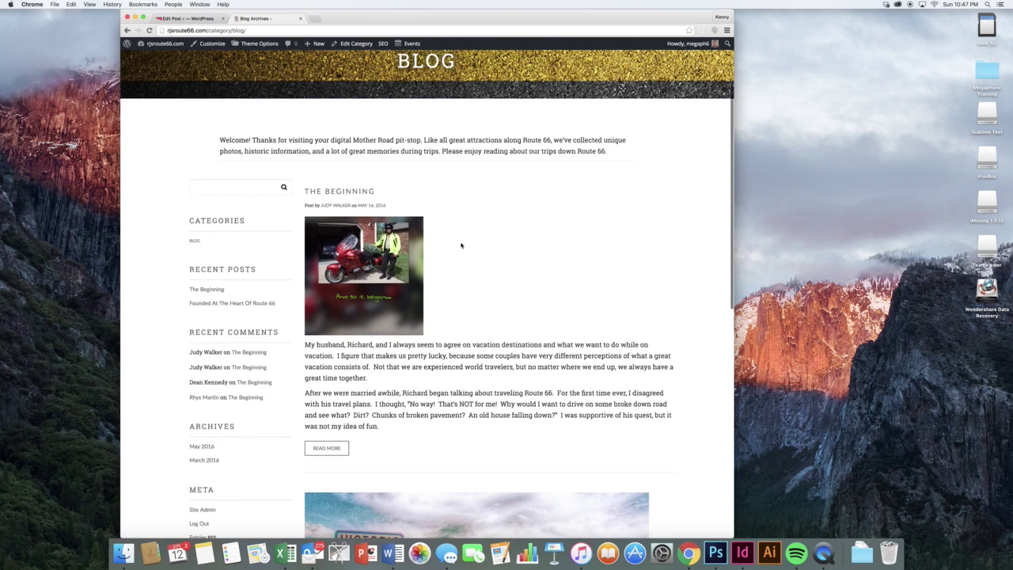
scroll(461, 246, down, 7)
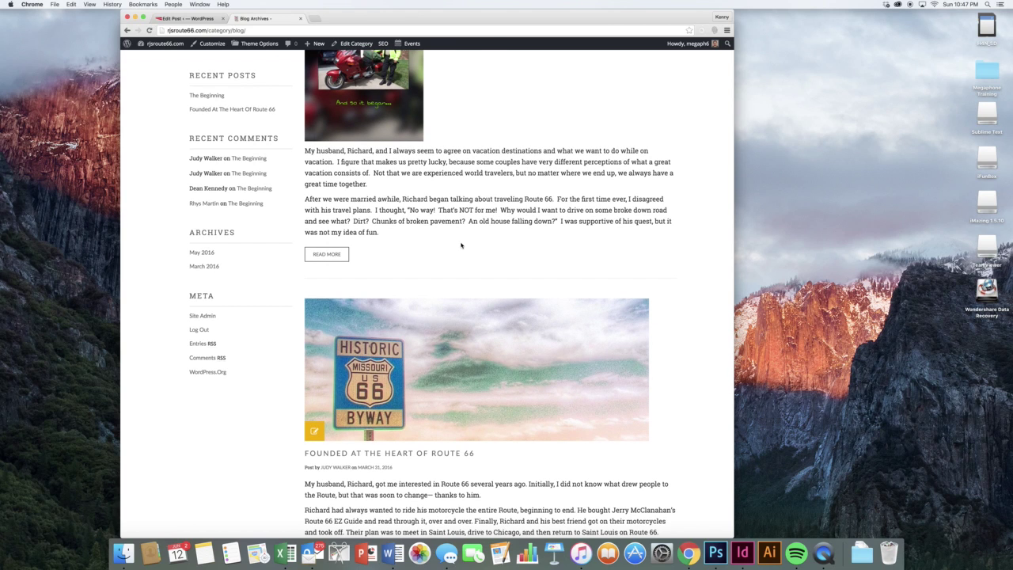
scroll(462, 245, down, 5)
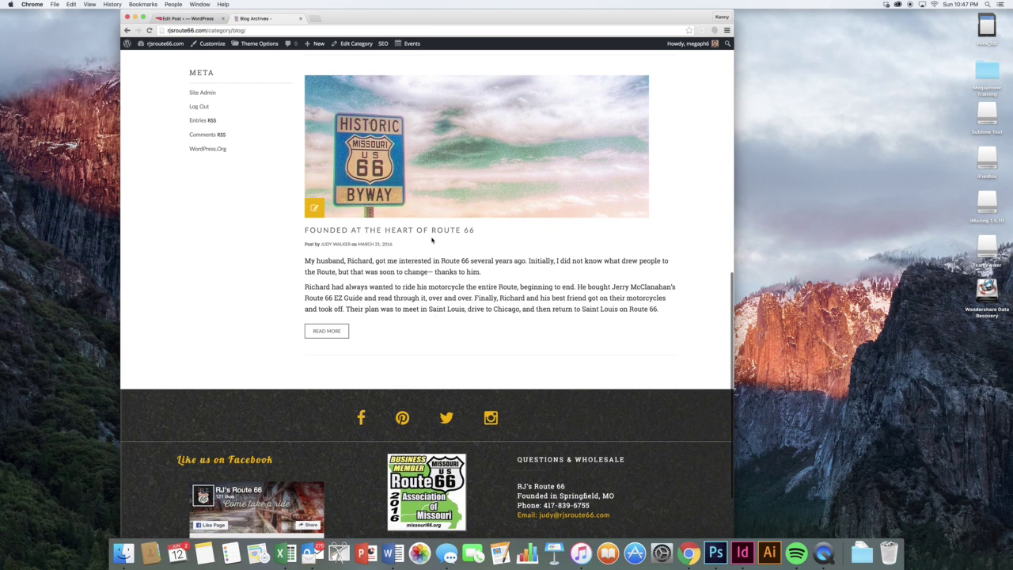
scroll(432, 257, up, 6)
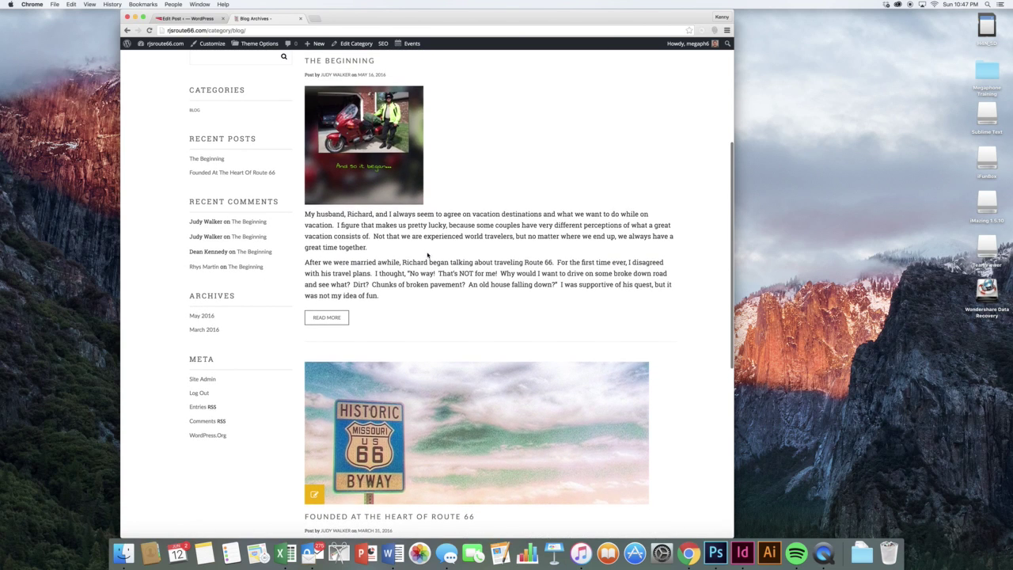
- Set motorcycle photo IMG_1609 as The Beginning's featured image, update the post, and reload the Blog tab
click(187, 18)
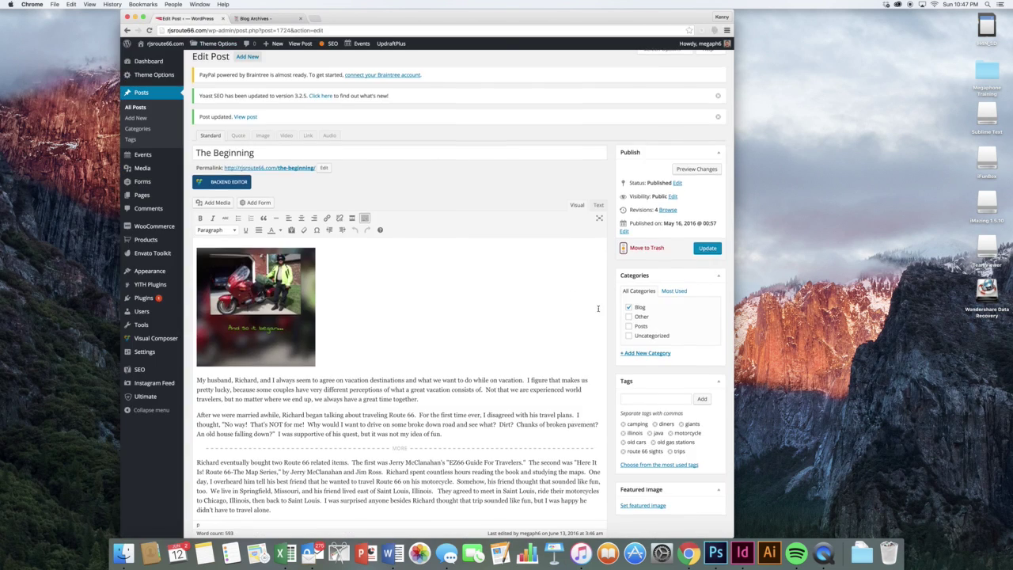
click(638, 419)
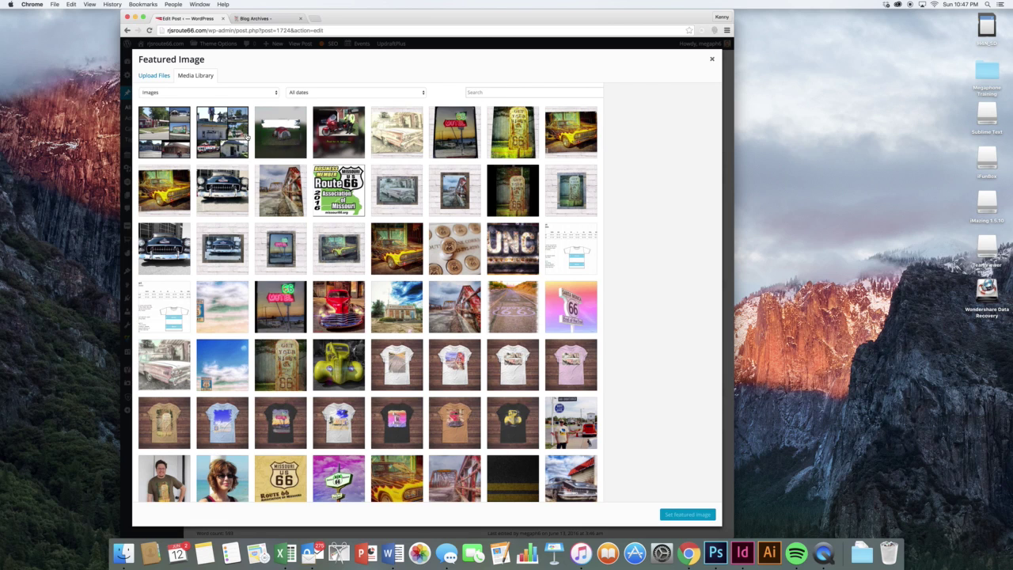
click(330, 142)
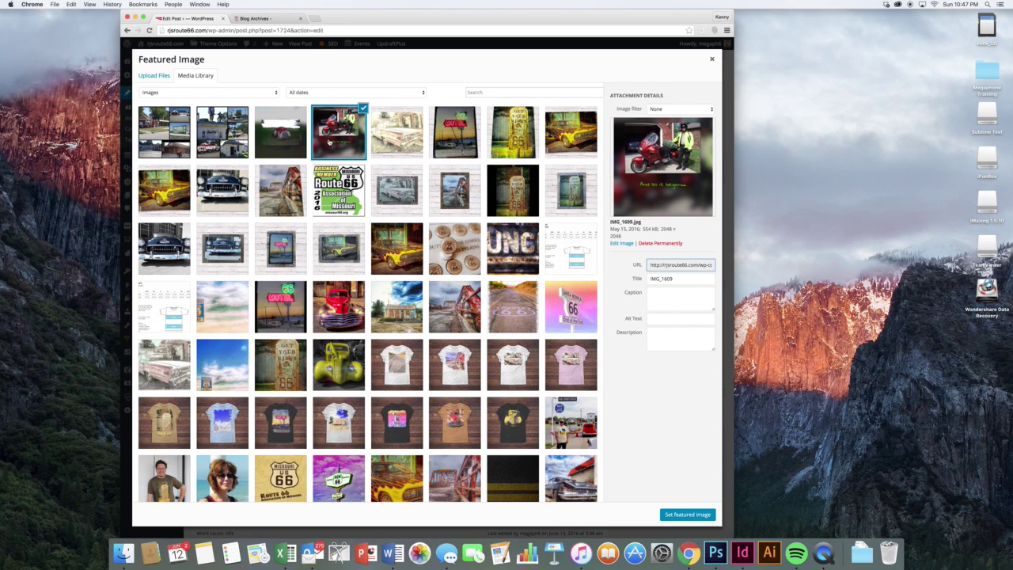
click(273, 21)
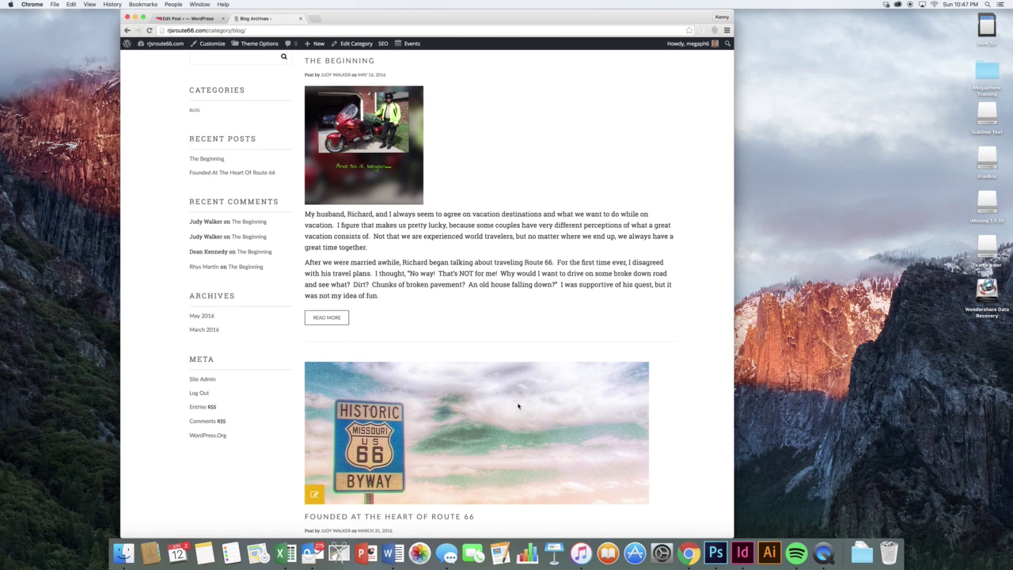
scroll(499, 404, down, 2)
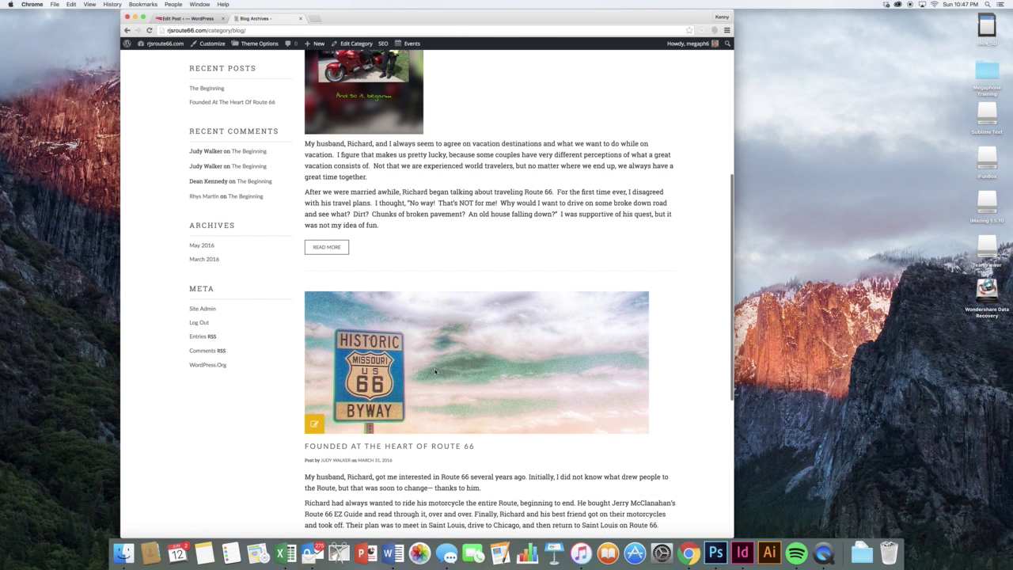
click(190, 18)
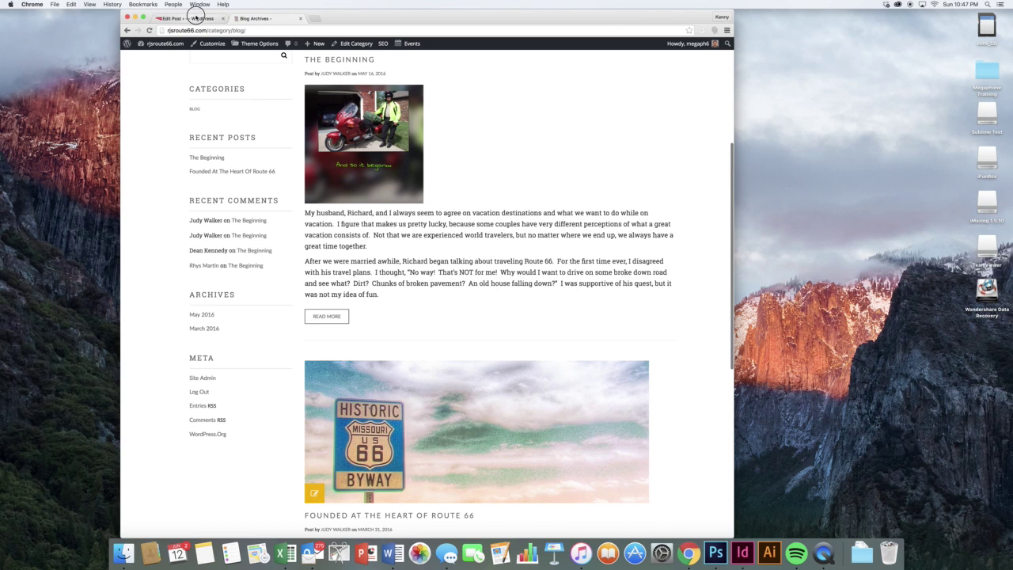
click(677, 515)
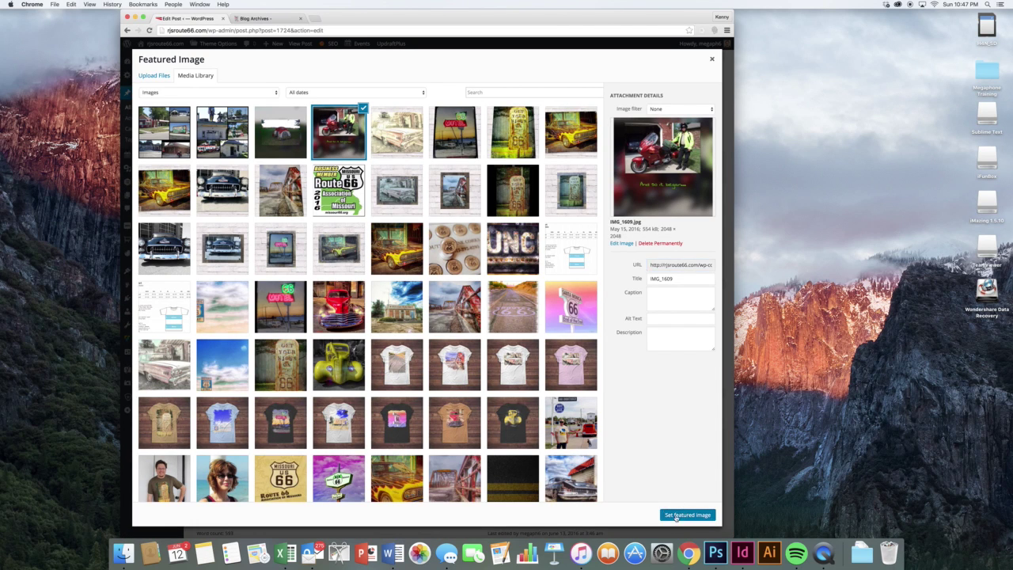
click(707, 162)
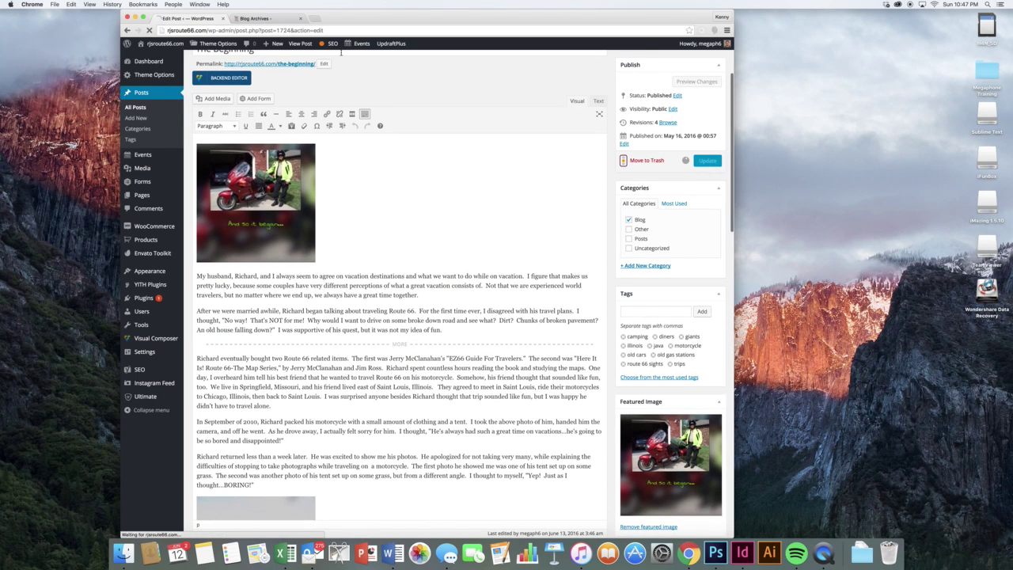
click(263, 19)
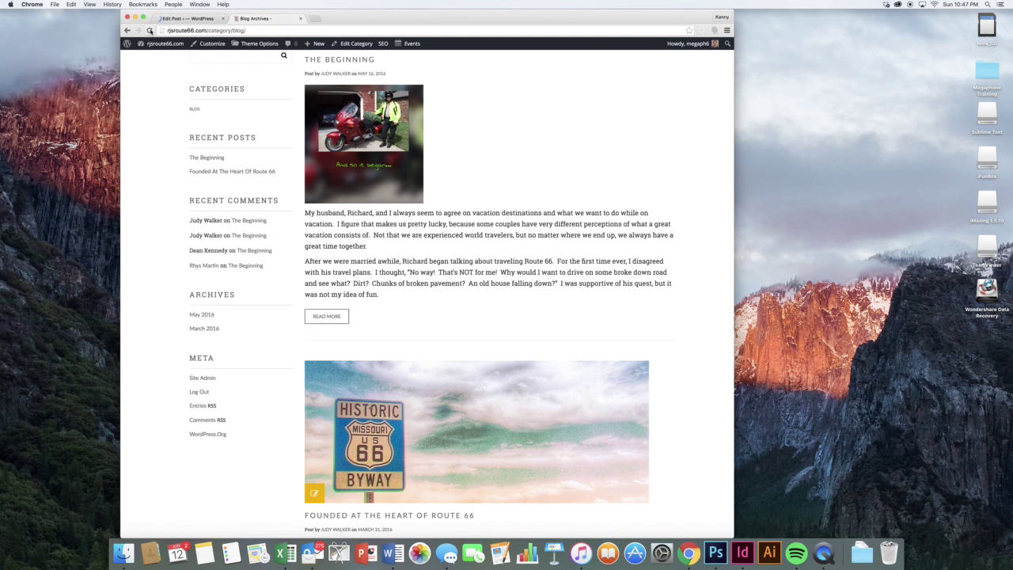
- Reload the blog page to view the motorcycle banner, then return to editing The Beginning
click(149, 30)
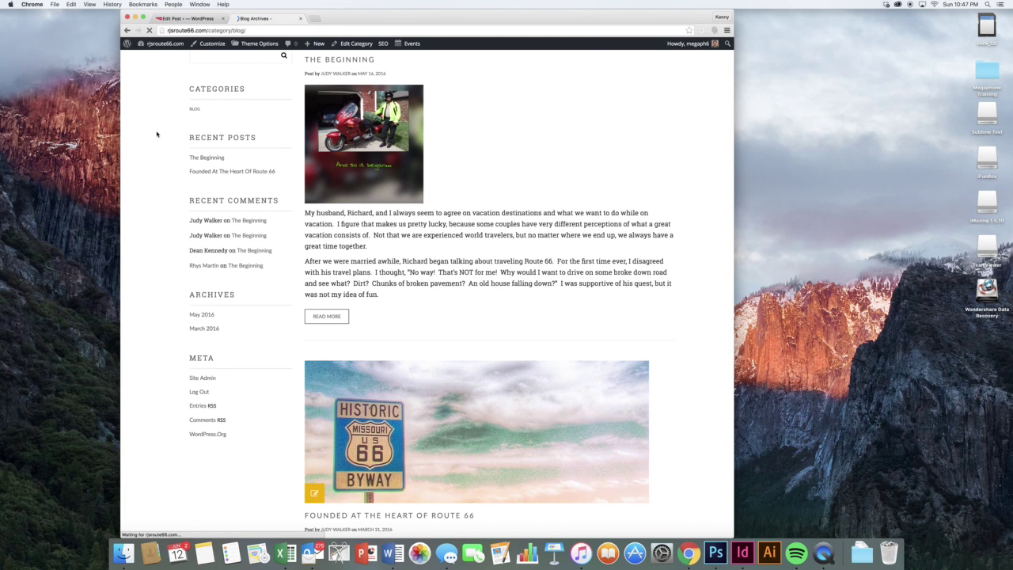
scroll(156, 134, up, 3)
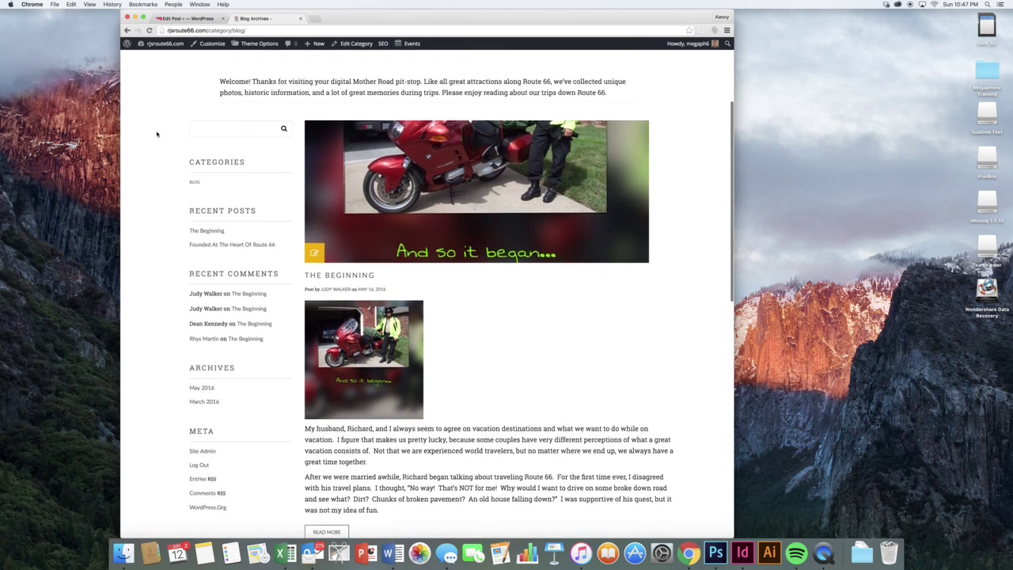
click(183, 19)
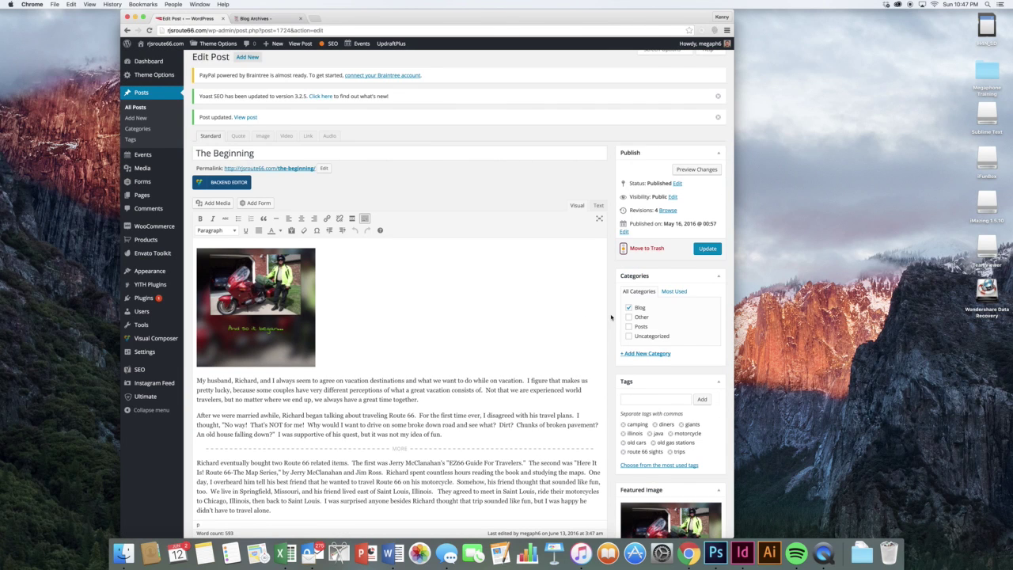
scroll(612, 317, down, 2)
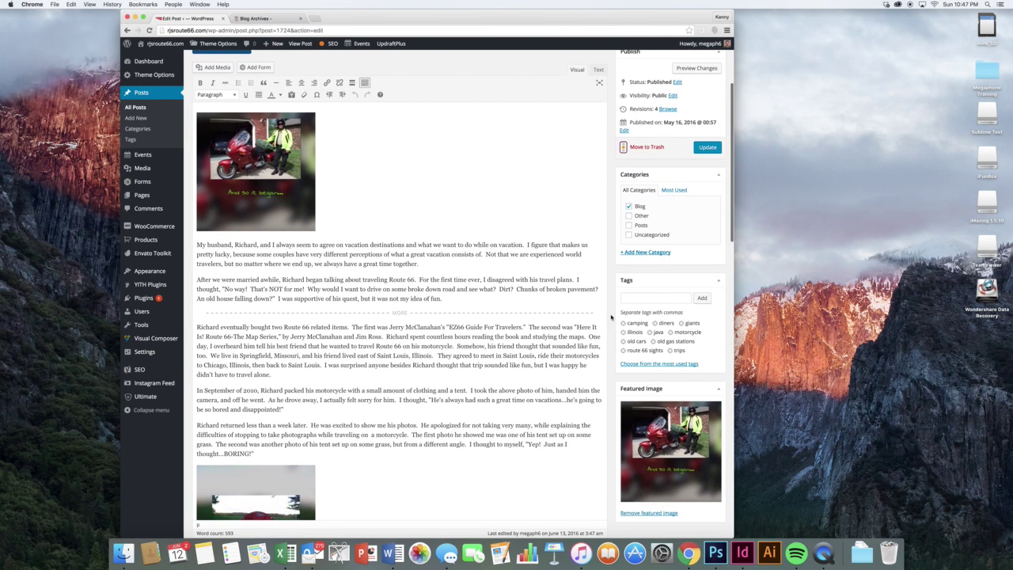
- Remove the featured image from The Beginning and update the post
click(648, 513)
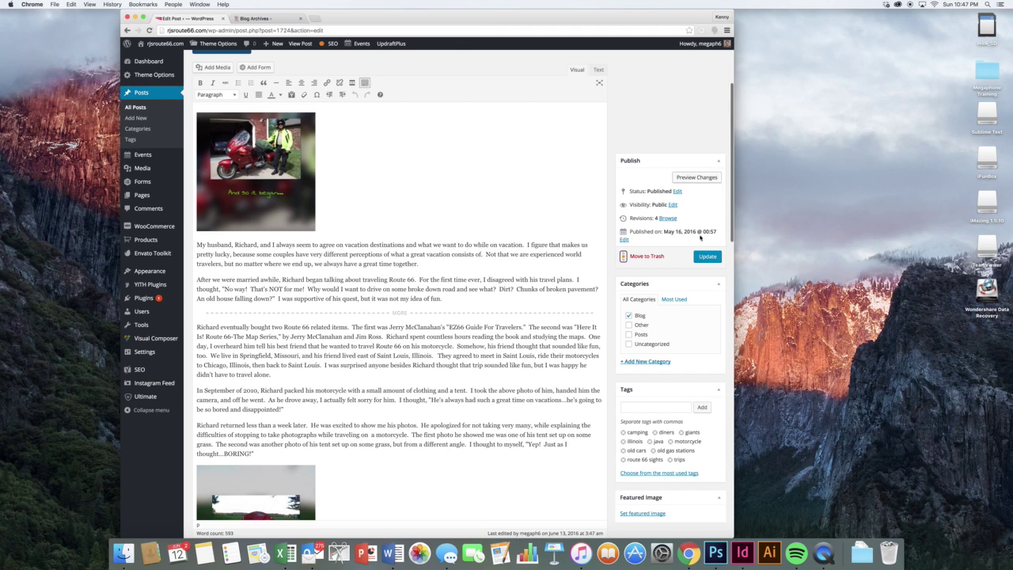
click(706, 257)
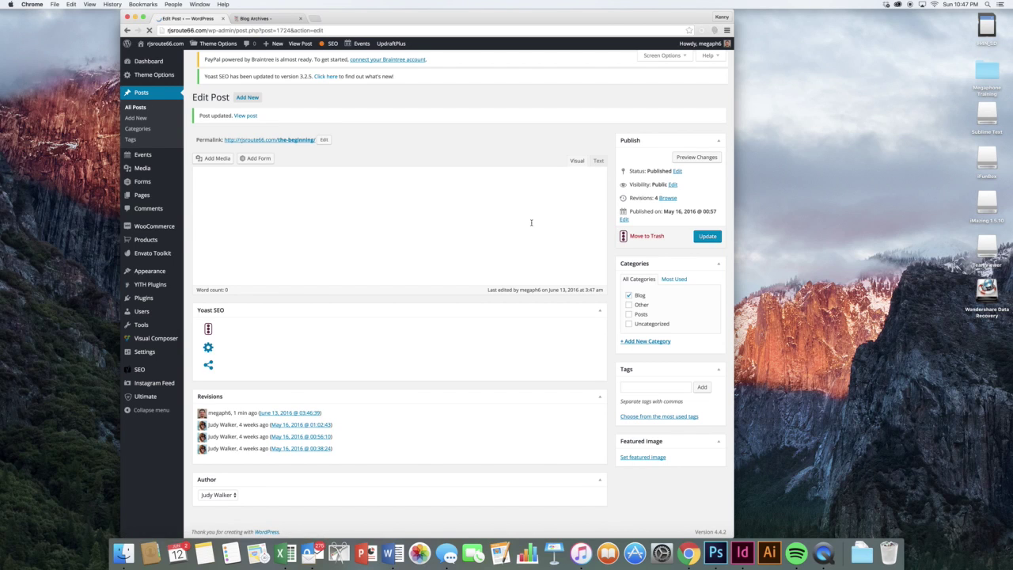
scroll(513, 221, down, 10)
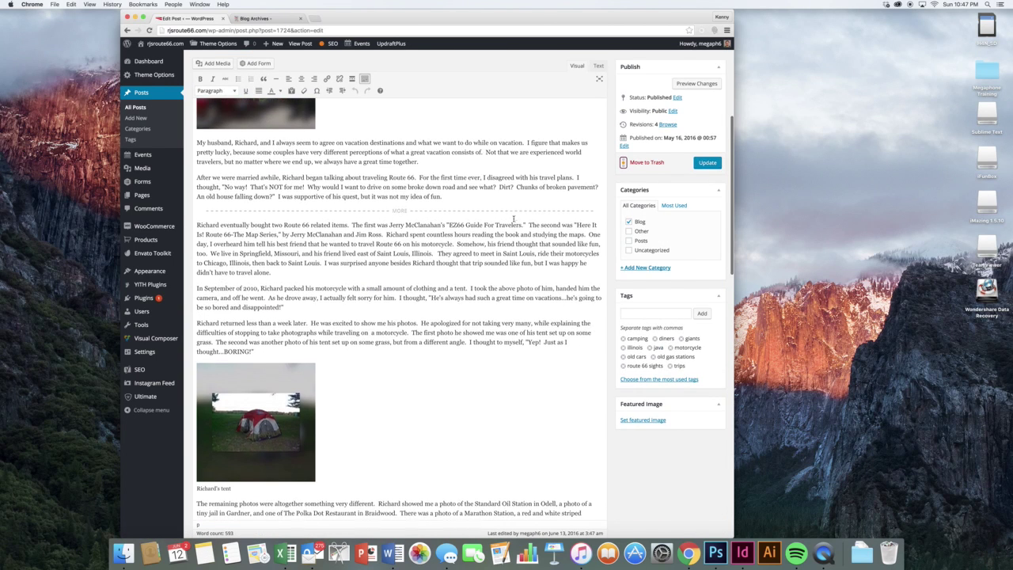
scroll(457, 234, up, 6)
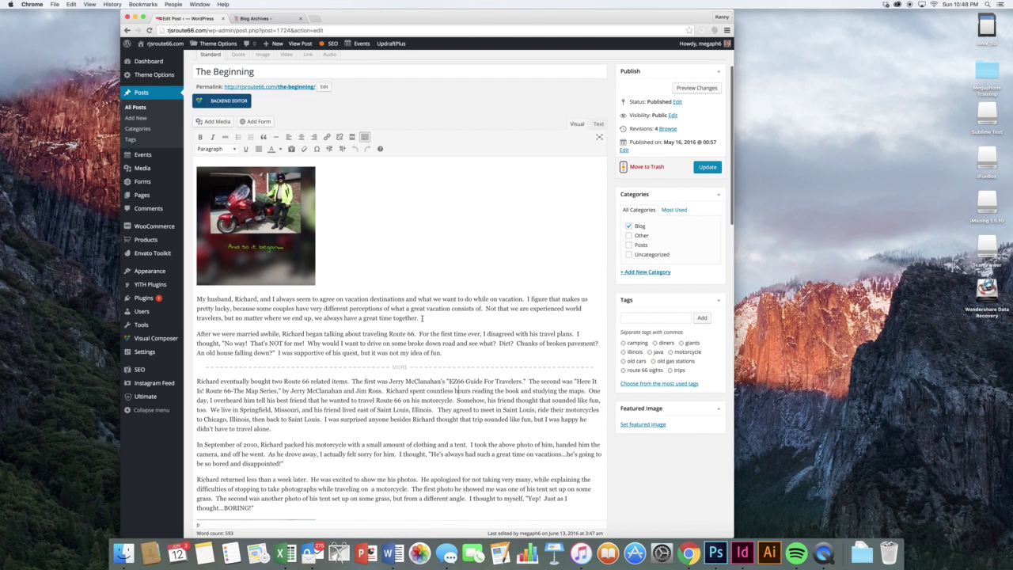
drag(422, 317, 487, 308)
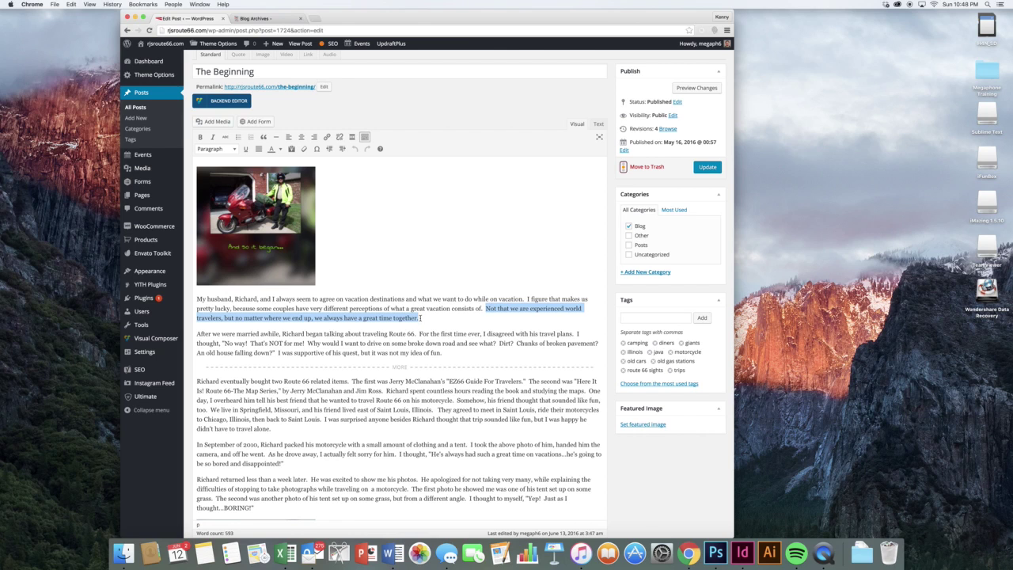
- Make the first paragraph's last sentence bold, italic and orange
drag(420, 317, 486, 308)
click(200, 137)
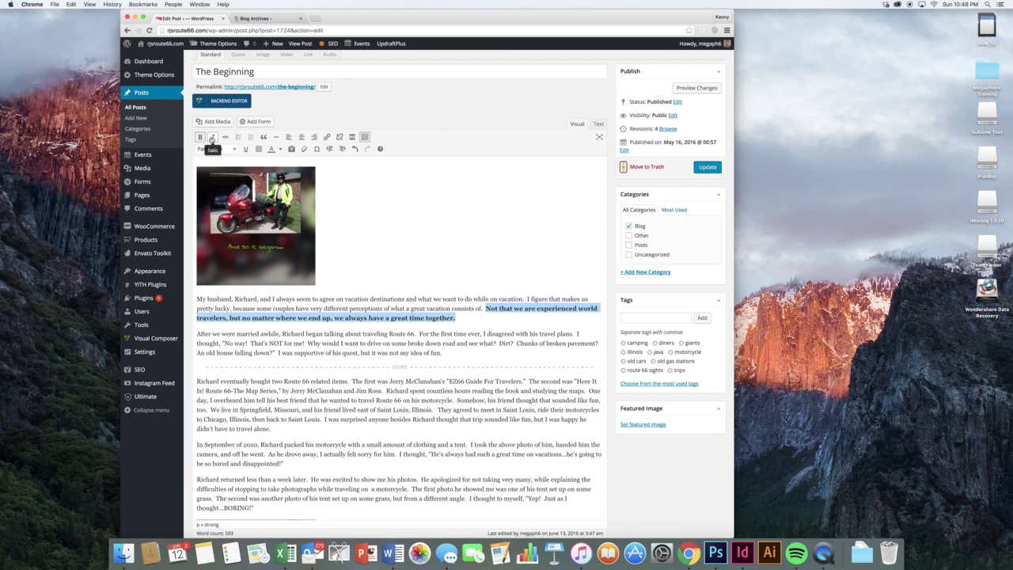
click(212, 137)
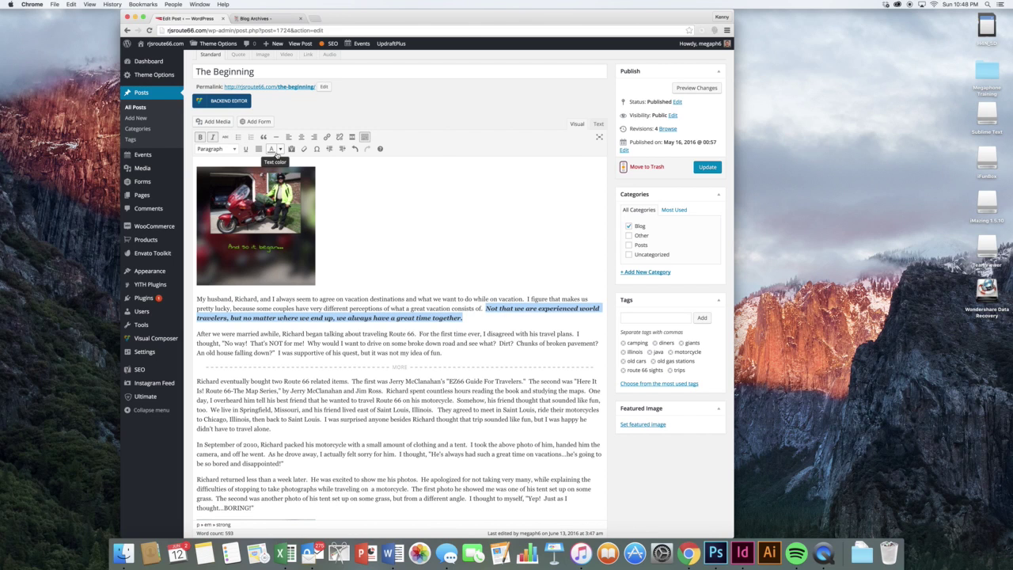
click(280, 150)
click(285, 176)
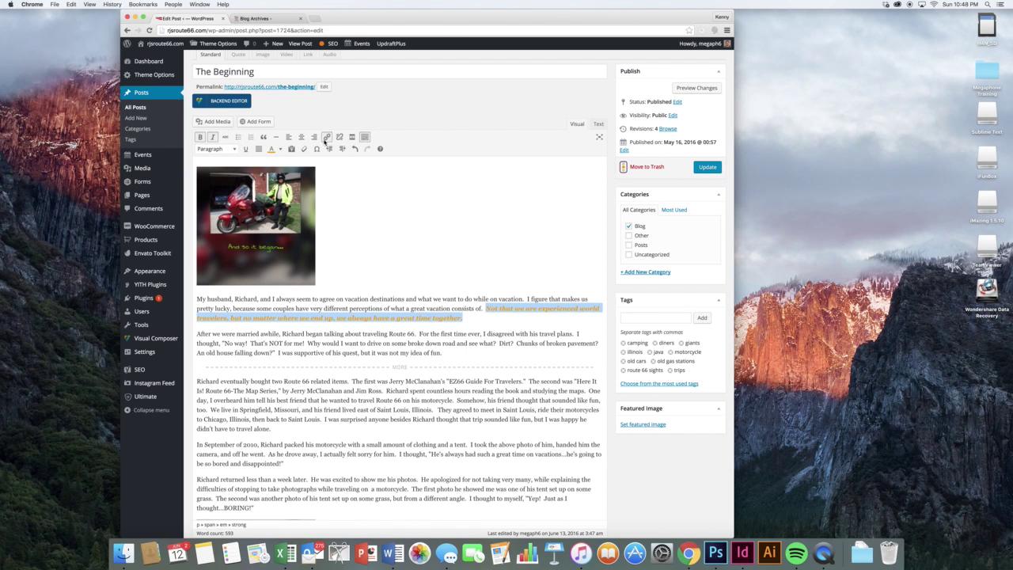
- Link that sentence to google.com
click(326, 138)
text(google.com)
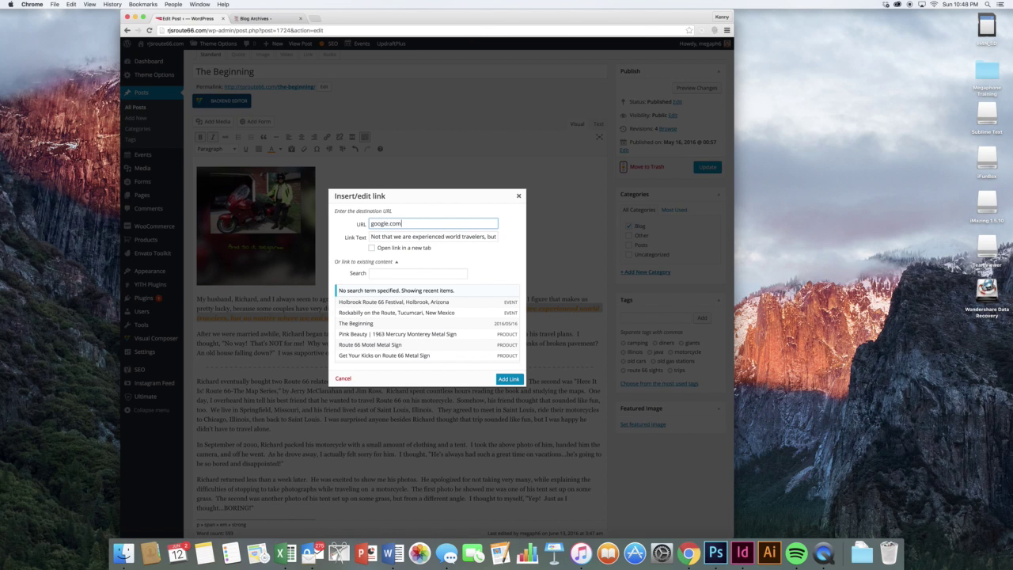
key(Return)
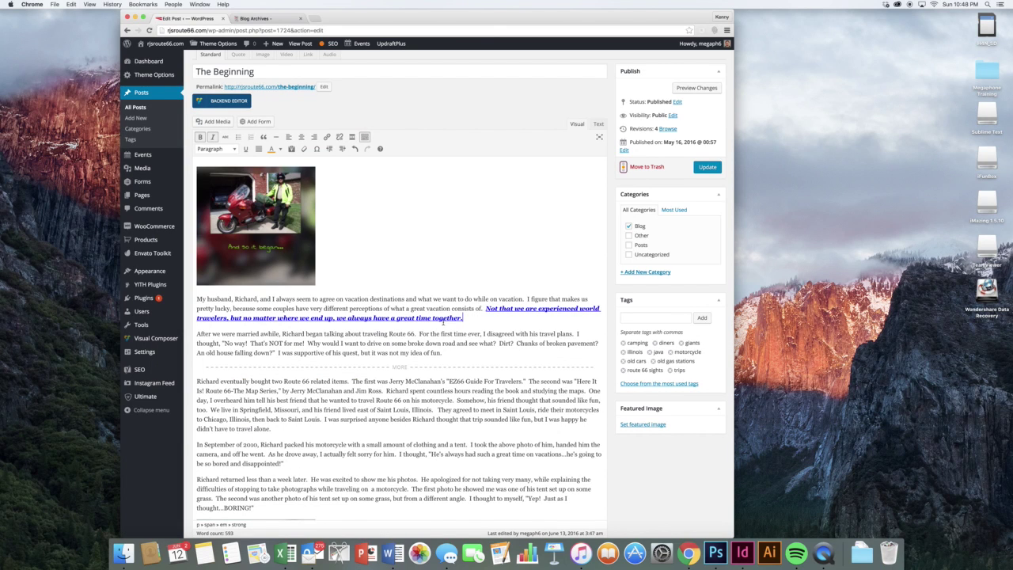
scroll(428, 332, down, 2)
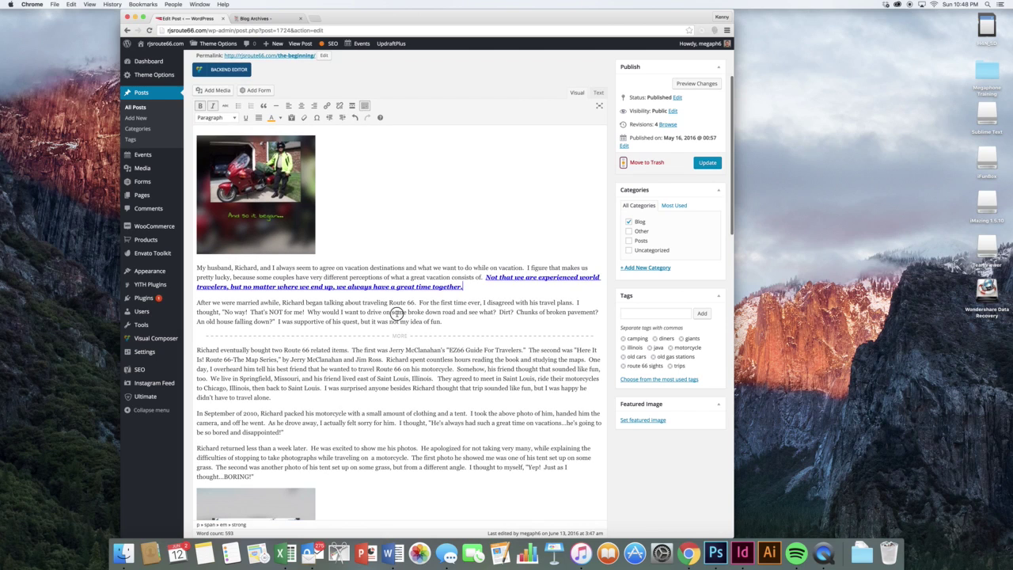
click(398, 312)
scroll(412, 313, down, 1)
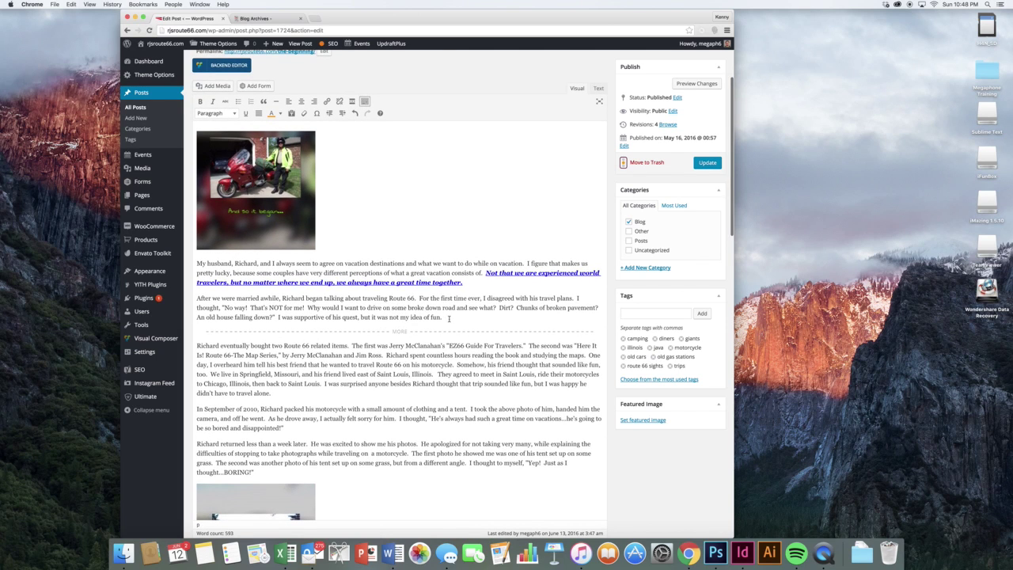
- Link "I was supportive of his quest, but it was not my idea of fun." to the Route 66 Motel T-shirt page found by searching 't-shirt'
drag(449, 318, 278, 318)
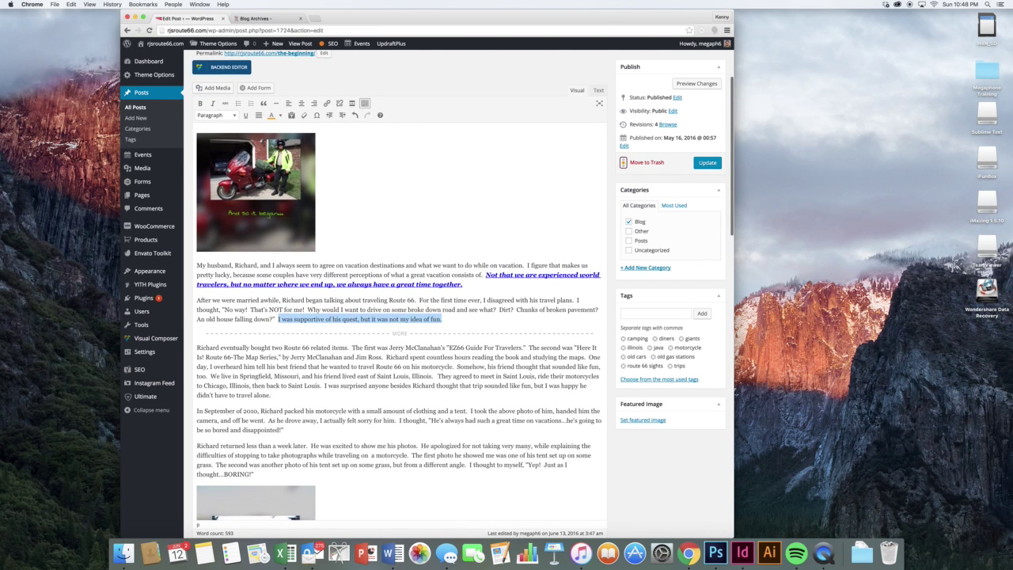
click(327, 103)
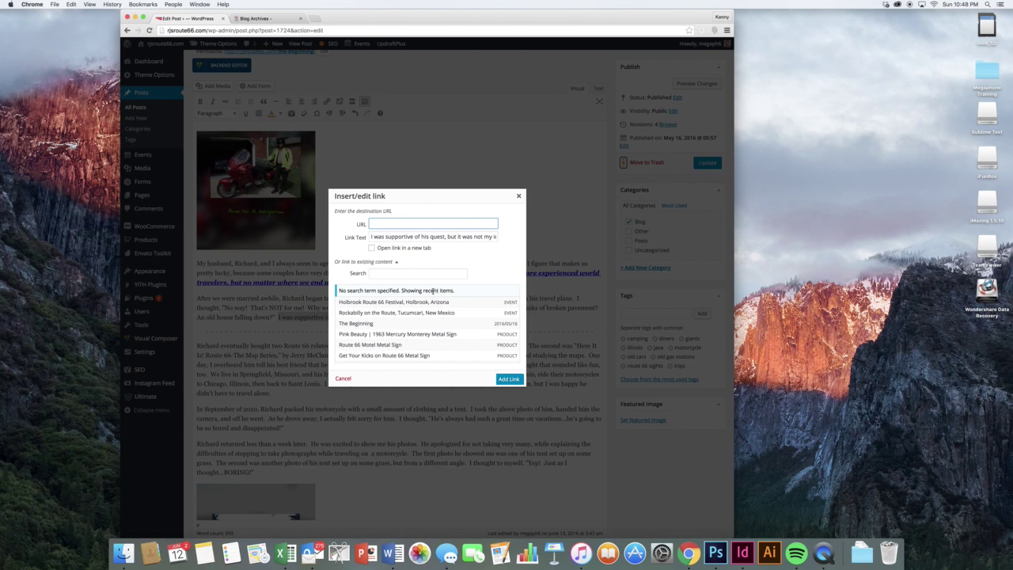
click(407, 275)
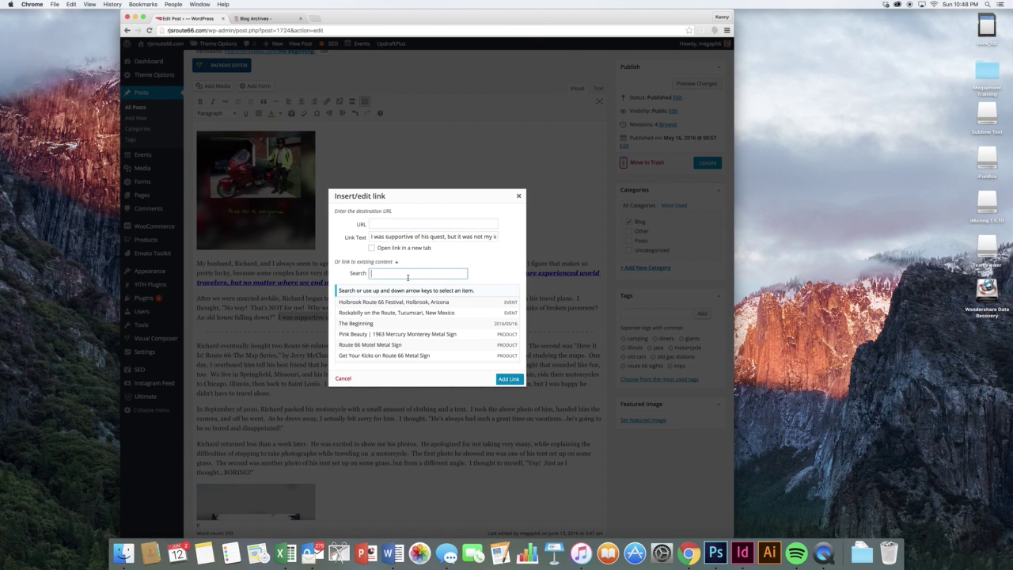
text(t)
text(-shirt)
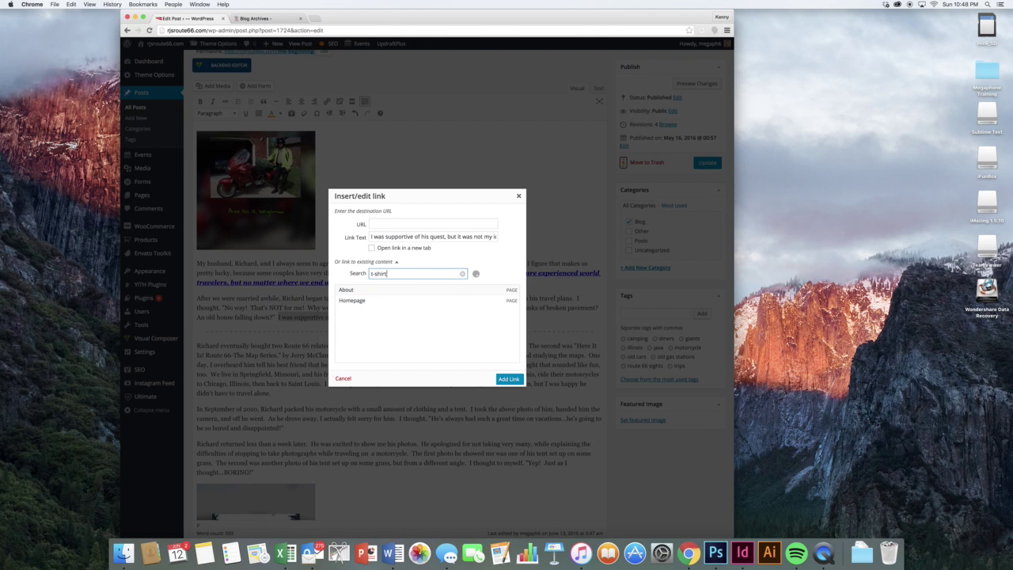
scroll(404, 320, down, 3)
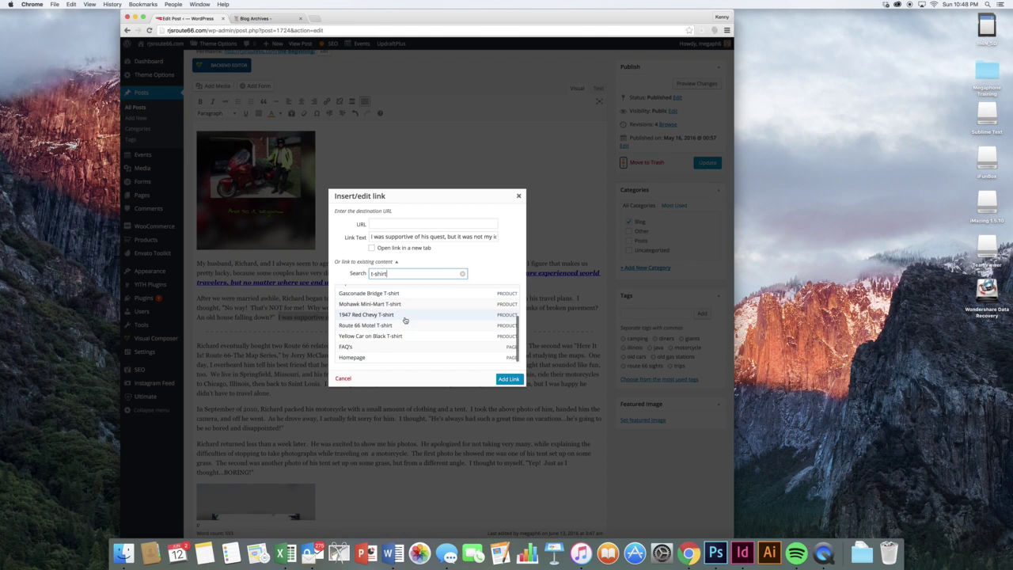
click(397, 328)
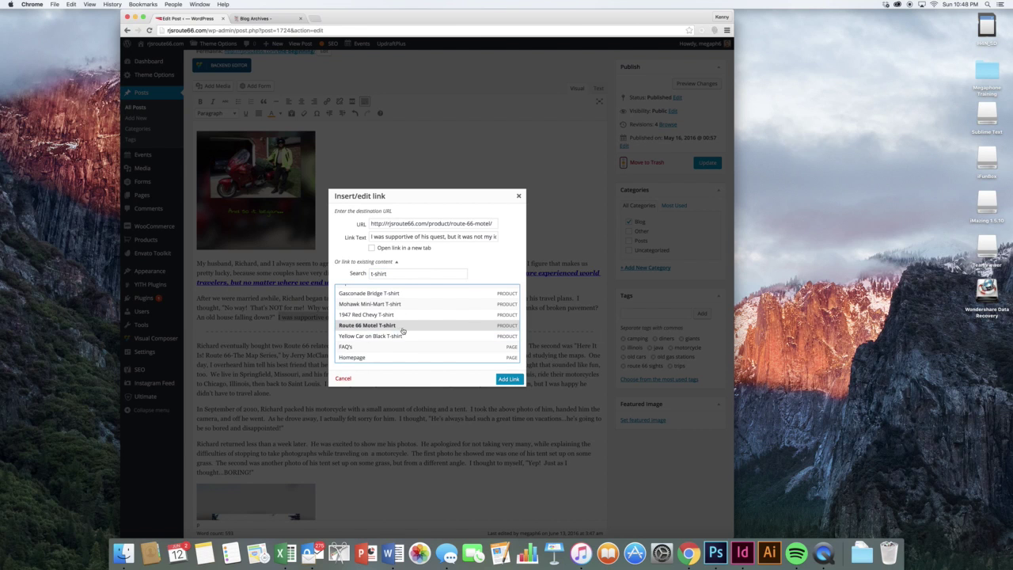
click(510, 380)
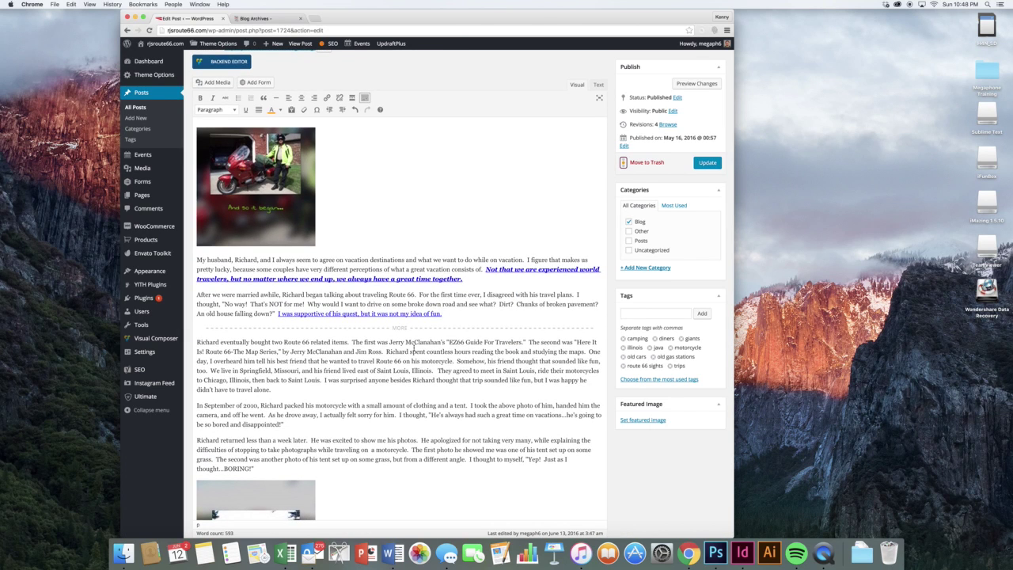
click(251, 212)
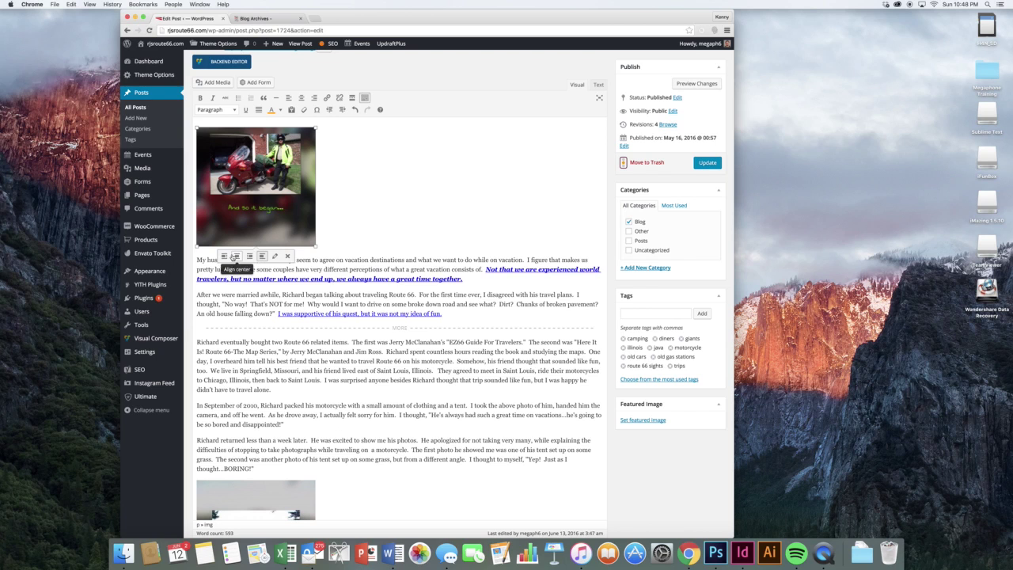
click(224, 256)
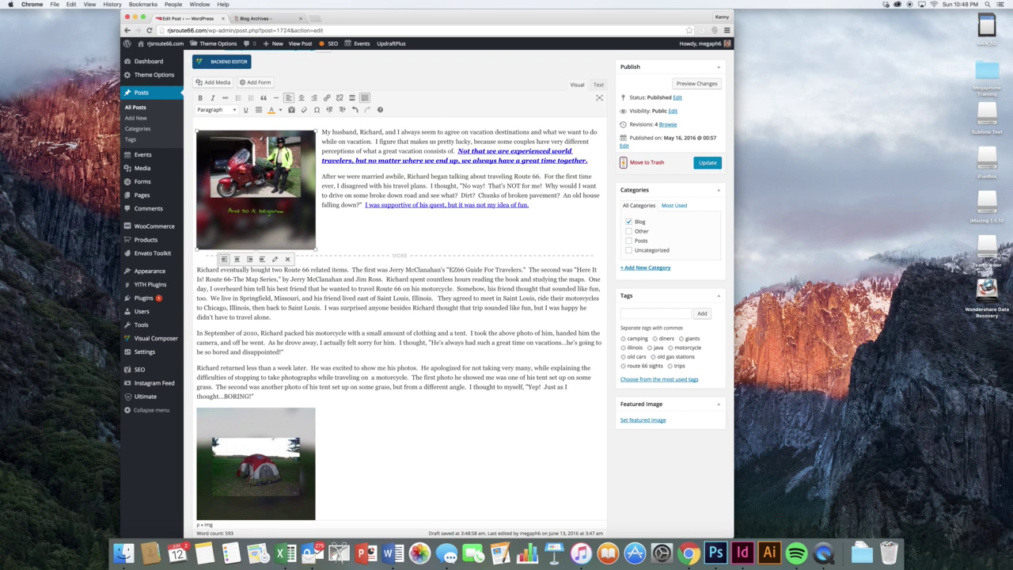
click(237, 259)
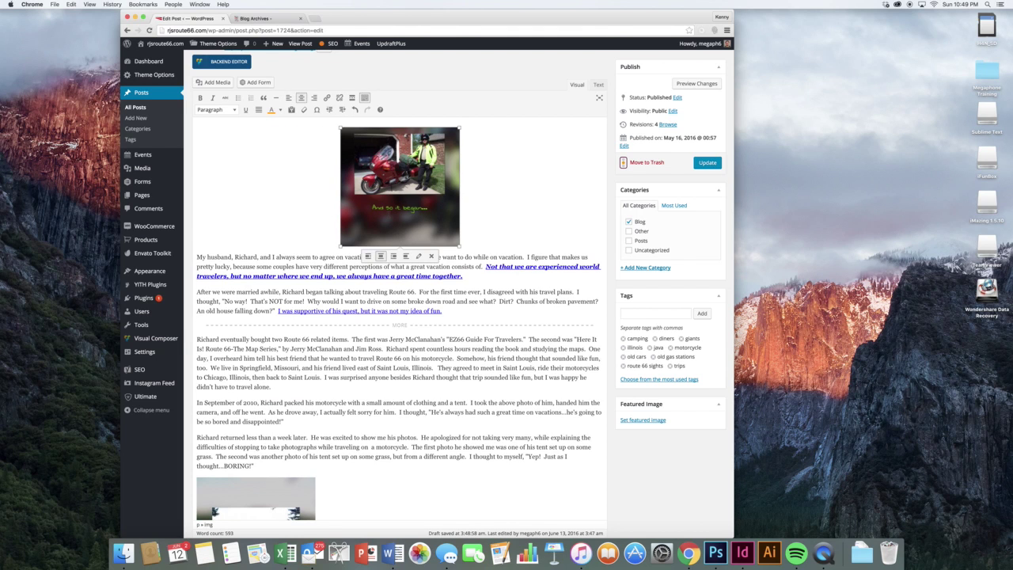
click(393, 256)
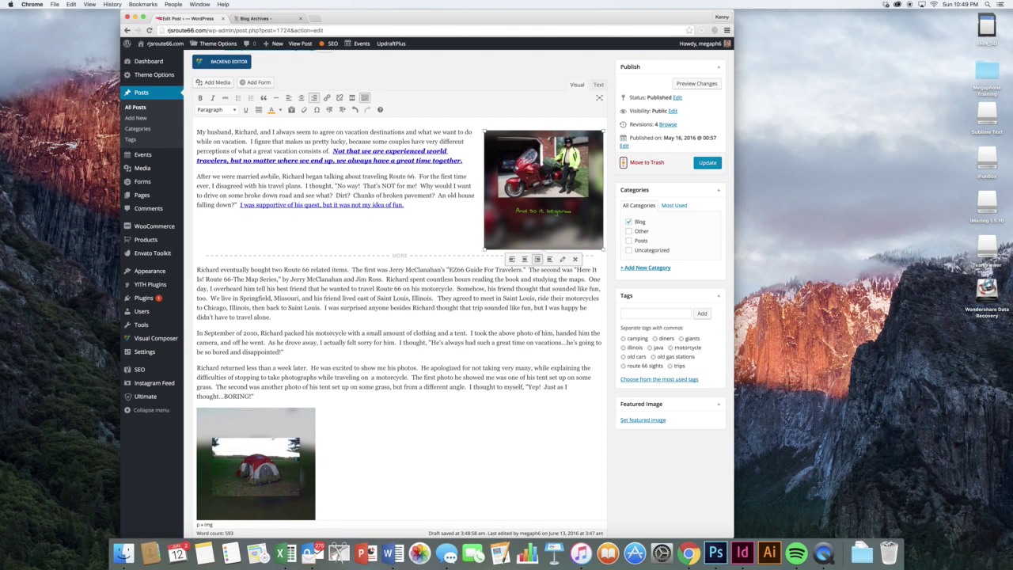
click(552, 259)
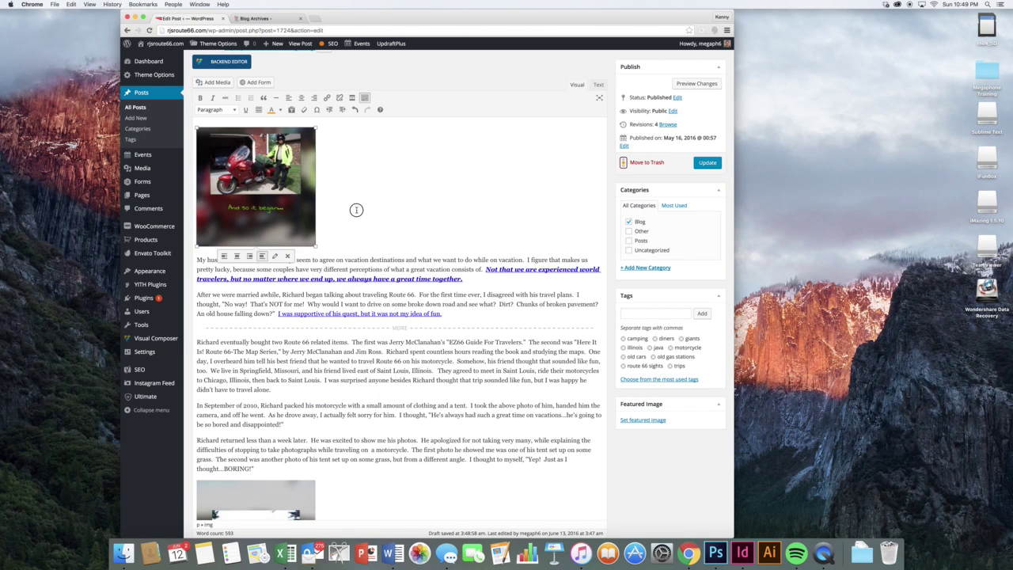
click(399, 180)
scroll(399, 180, up, 2)
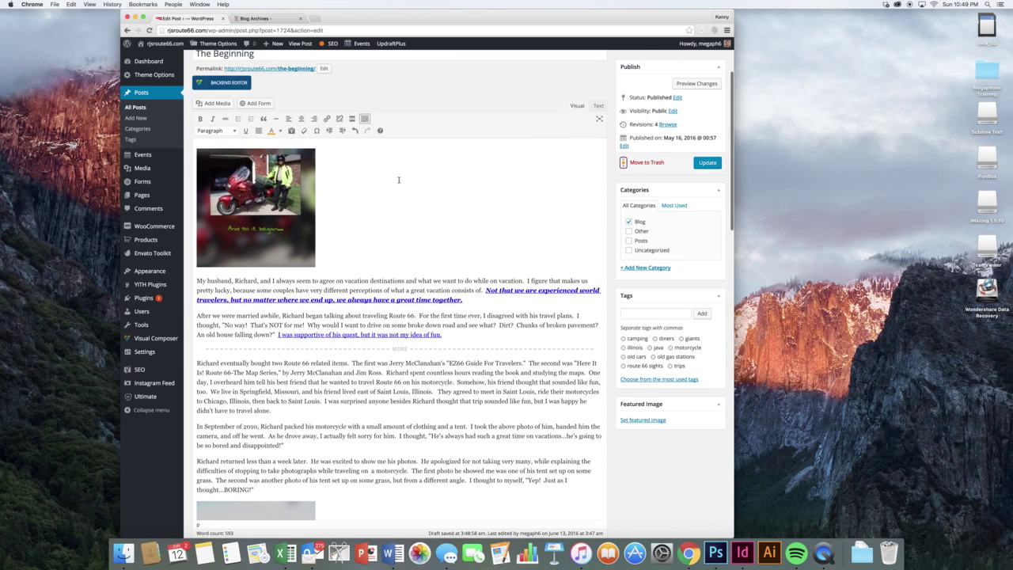
scroll(388, 177, down, 3)
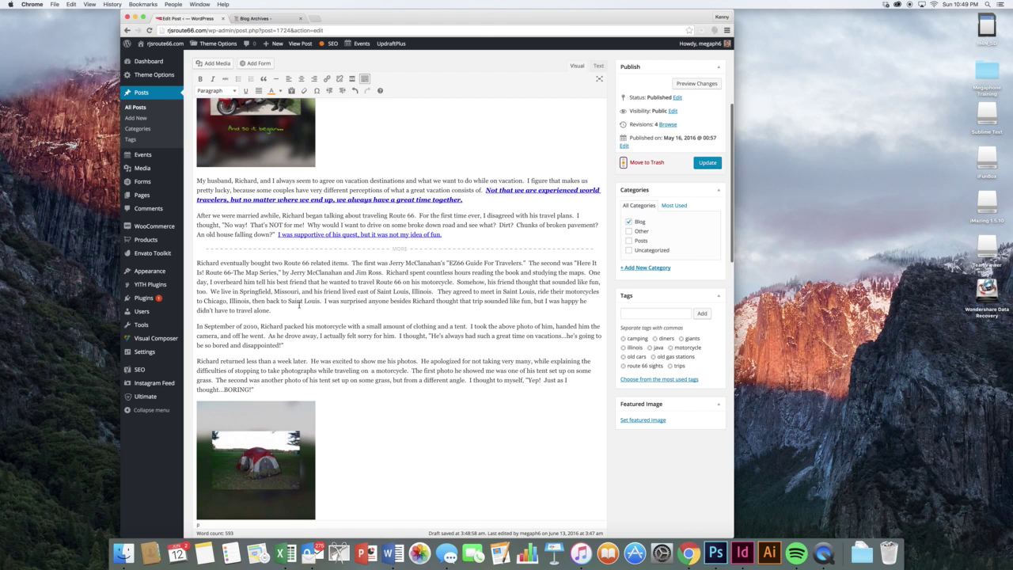
- Insert the Get in Touch! form after "travel alone." with title and description hidden and AJAX enabled
key(Return)
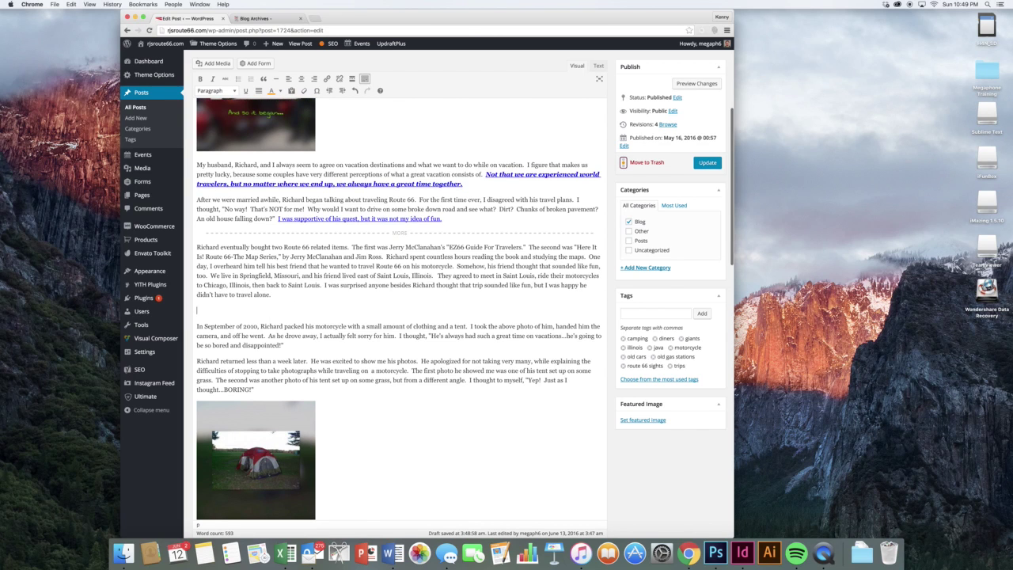
click(255, 63)
click(315, 120)
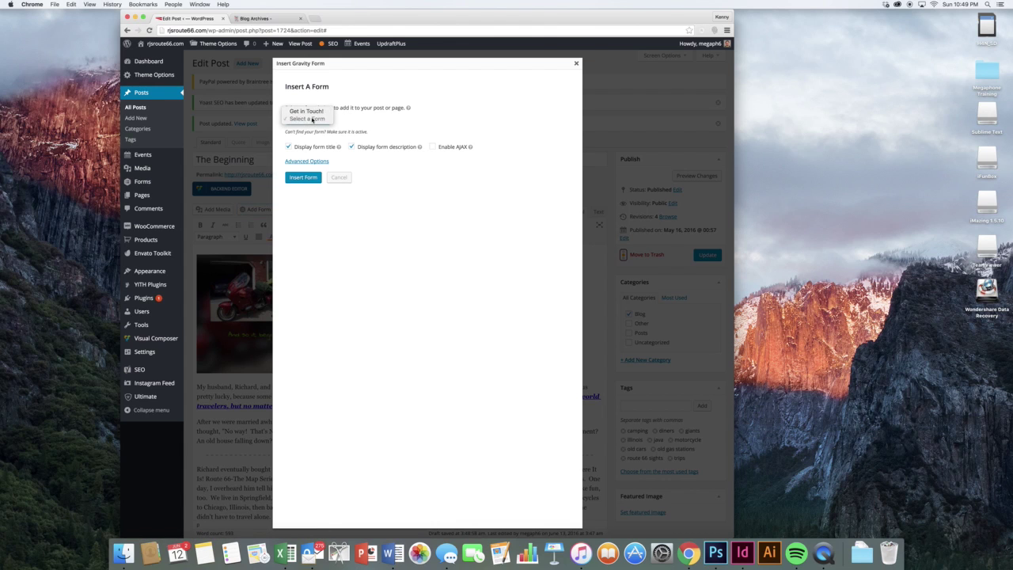
click(311, 111)
click(317, 148)
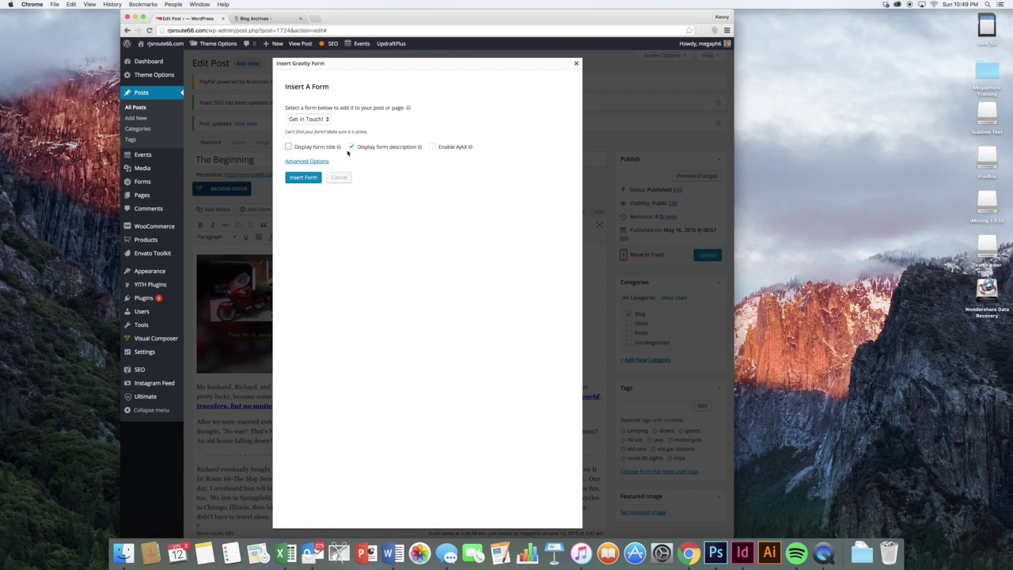
click(384, 149)
click(448, 149)
click(303, 177)
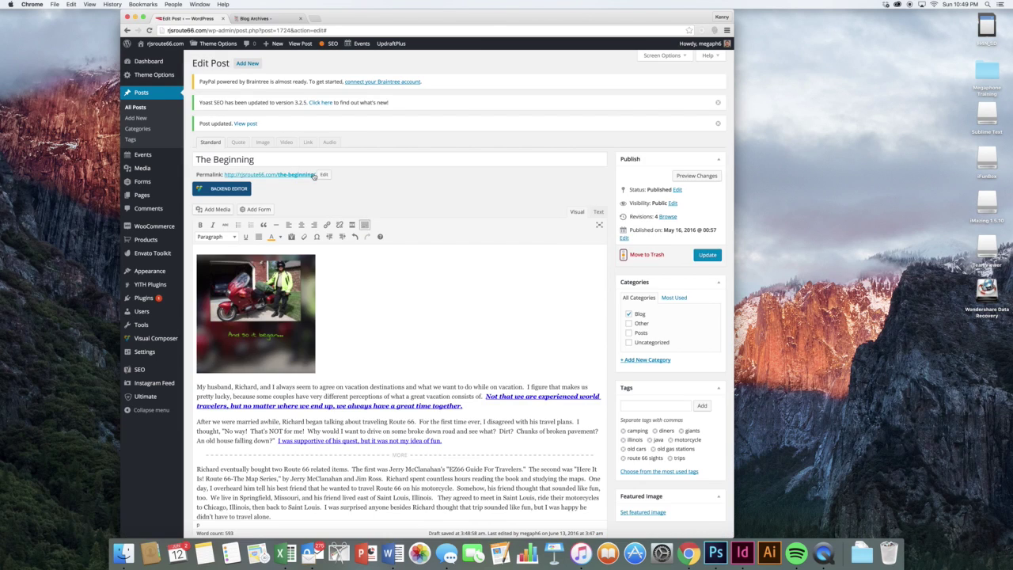
scroll(501, 309, down, 2)
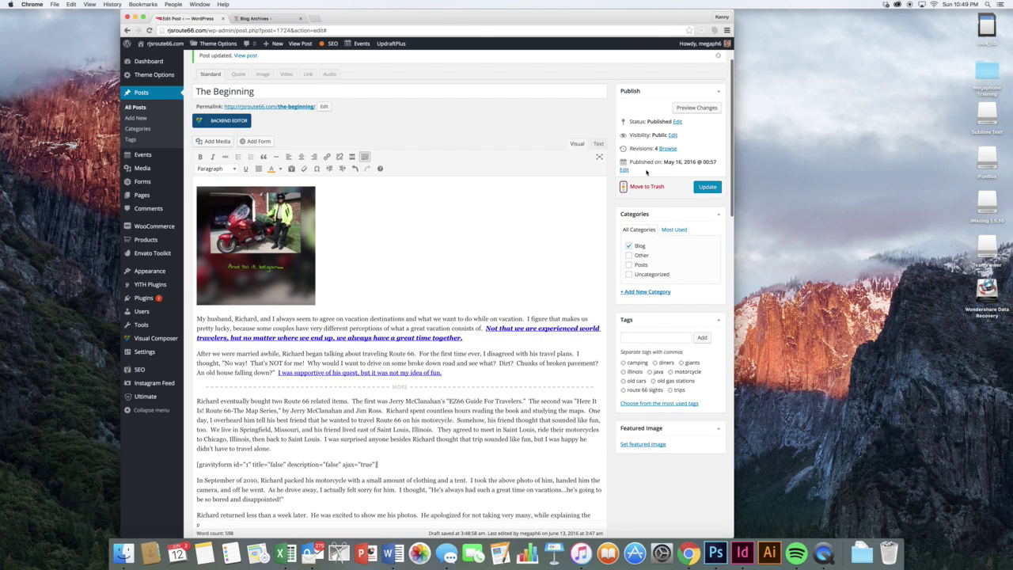
- Preview The Beginning with its unsaved changes, including the contact form
click(681, 107)
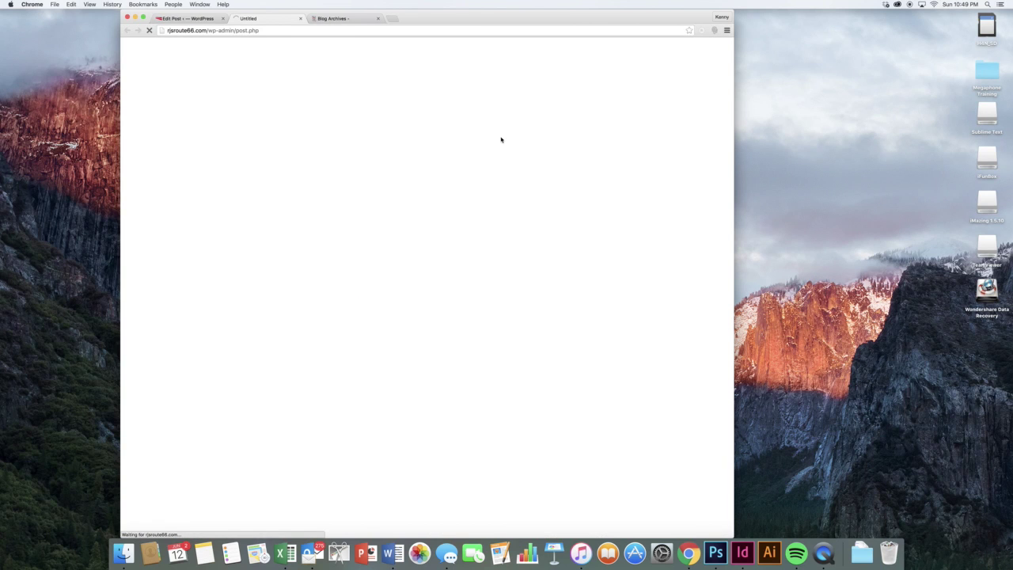
scroll(534, 184, down, 3)
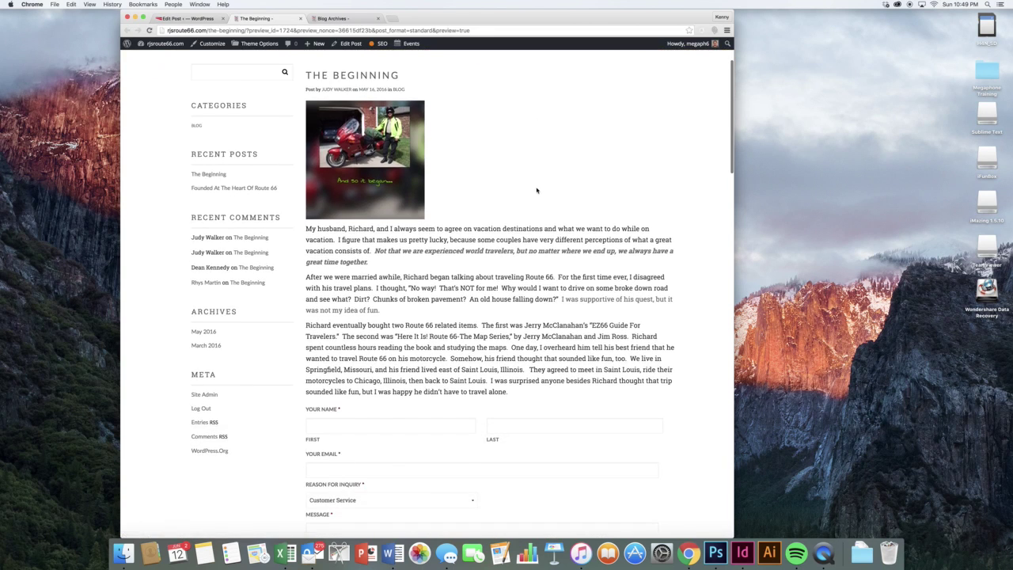
scroll(508, 274, down, 5)
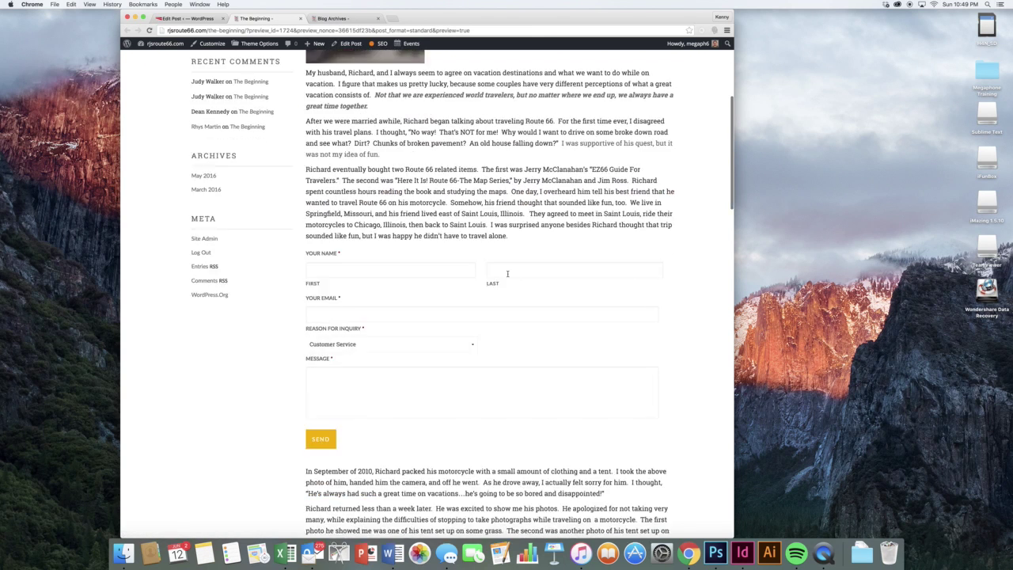
scroll(508, 274, down, 3)
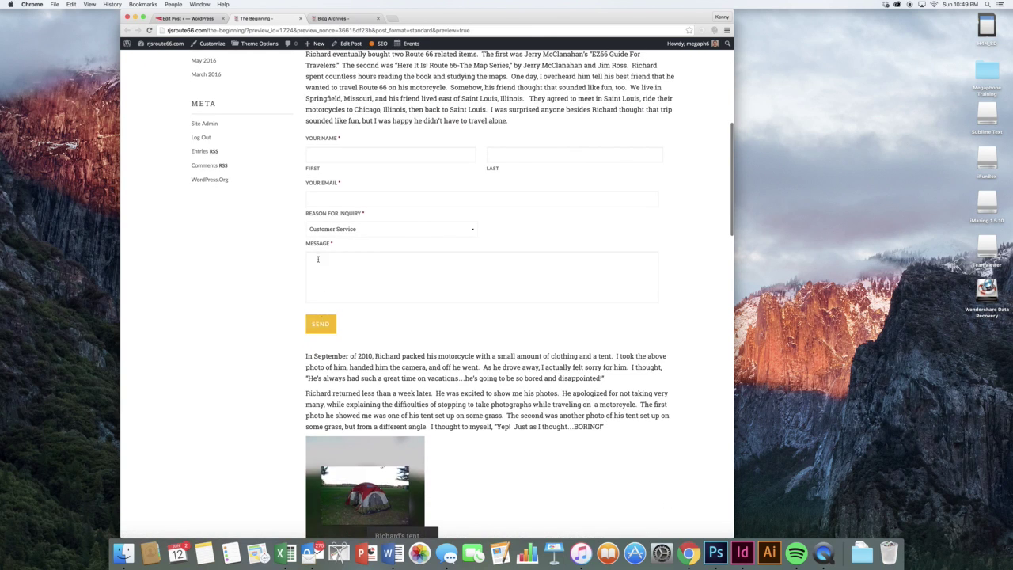
- Open the full post The Beginning from the blog archive, then return to its editor
click(333, 18)
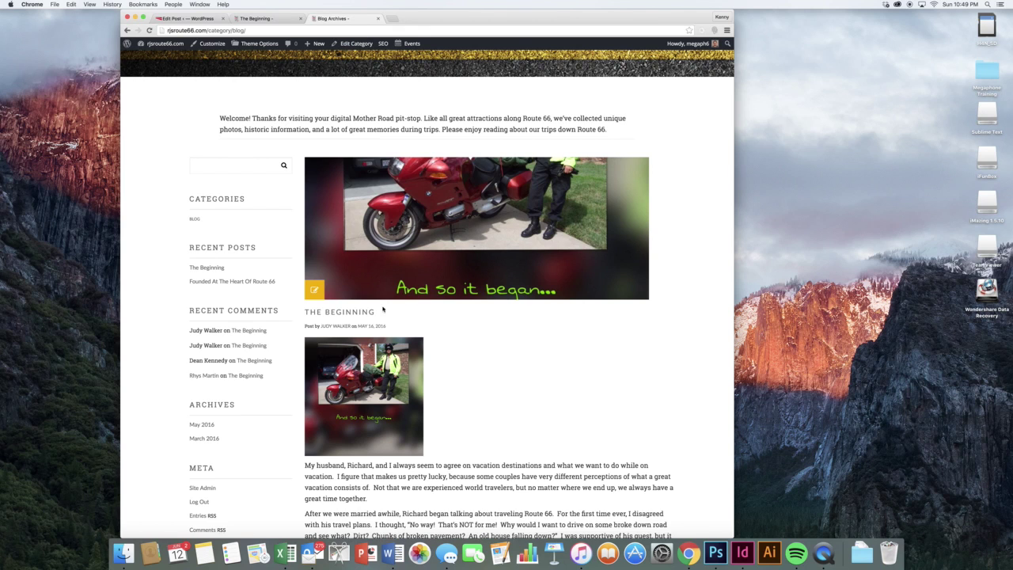
scroll(383, 310, down, 4)
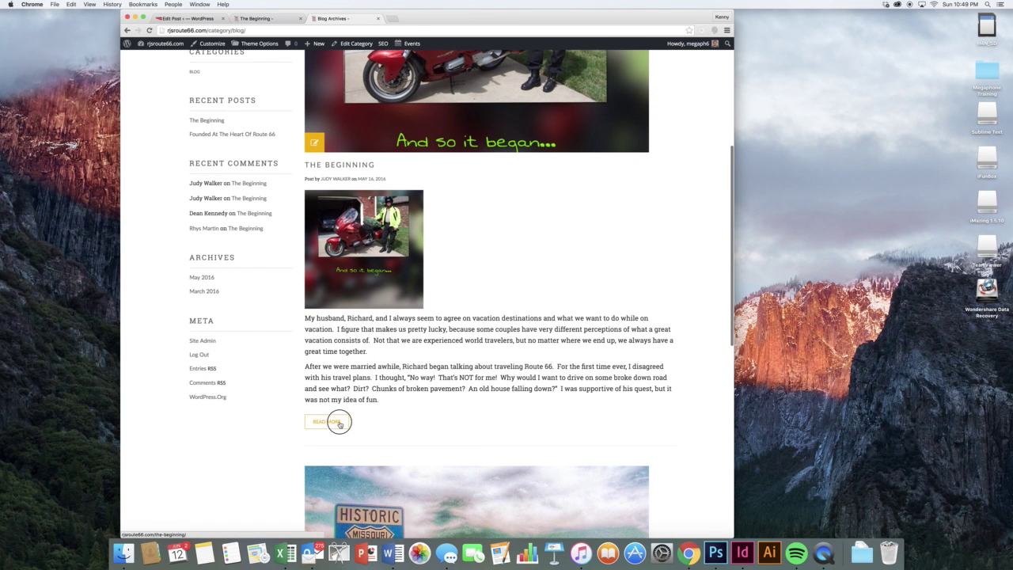
click(326, 421)
scroll(500, 247, down, 12)
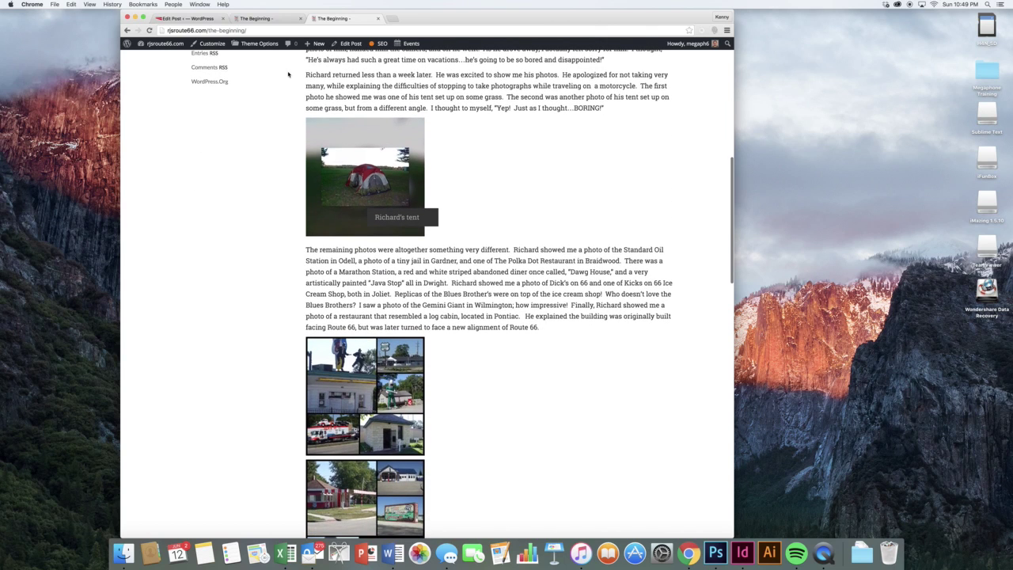
click(254, 18)
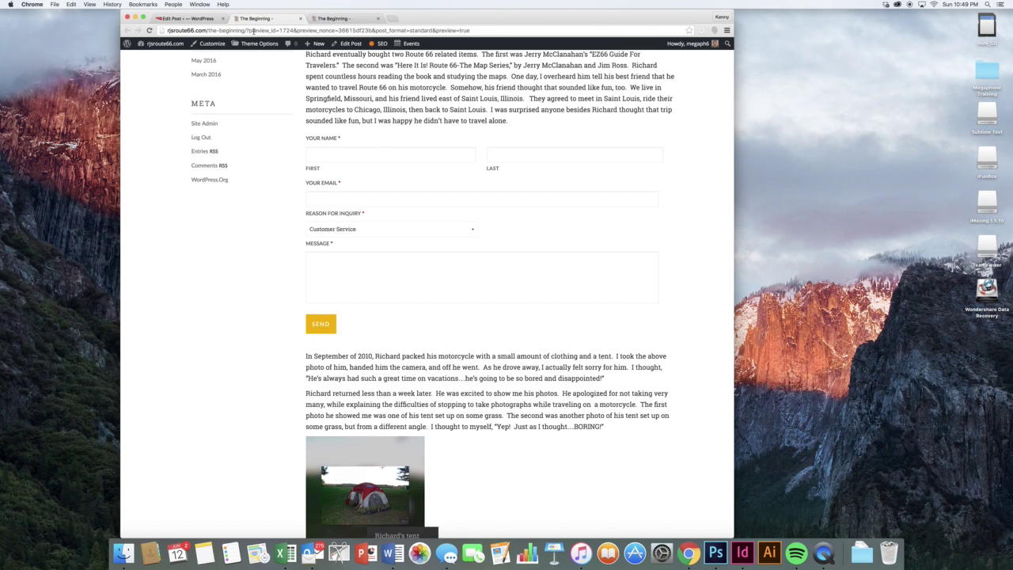
click(198, 18)
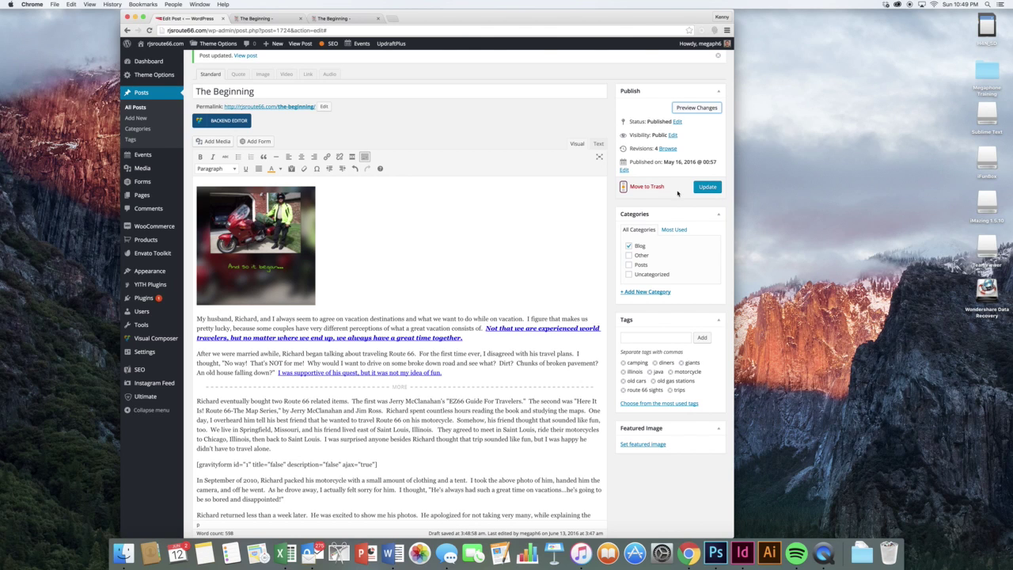
- Start a new post from Posts > Add New, leaving The Beginning without saving
click(494, 230)
click(136, 118)
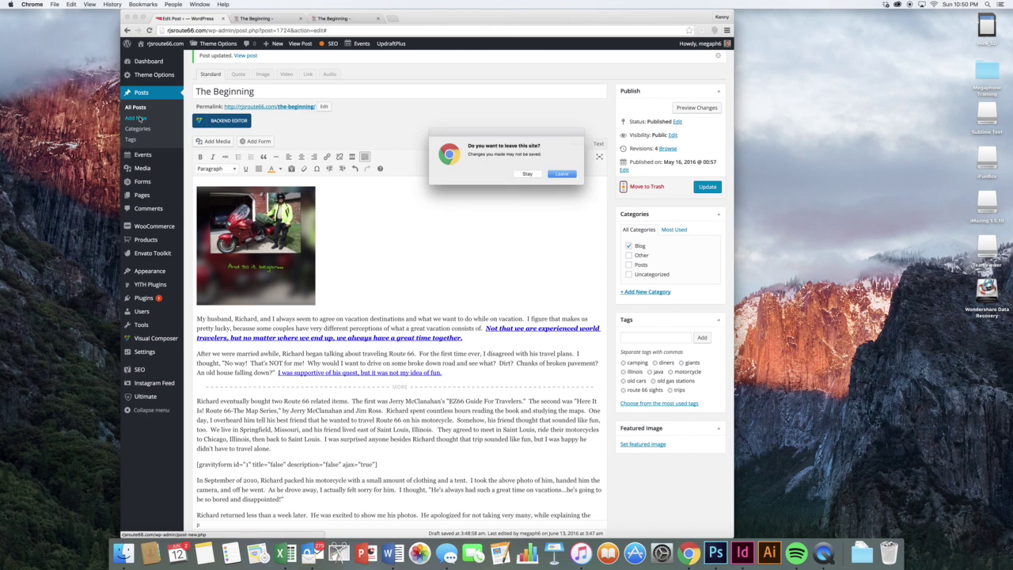
click(558, 175)
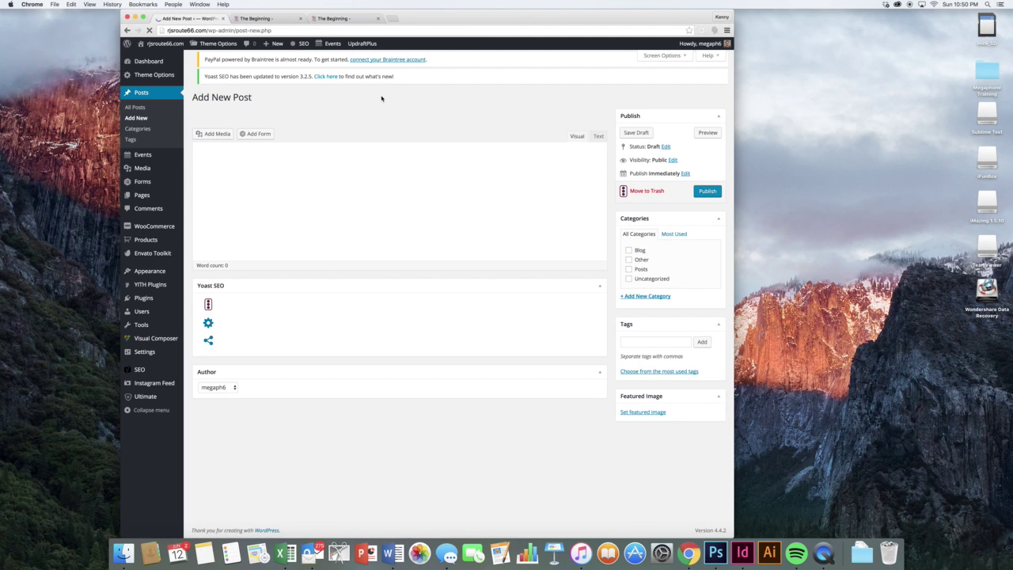
- Title the new post 'A new post' with body text 'Whatever content you want.'
click(391, 138)
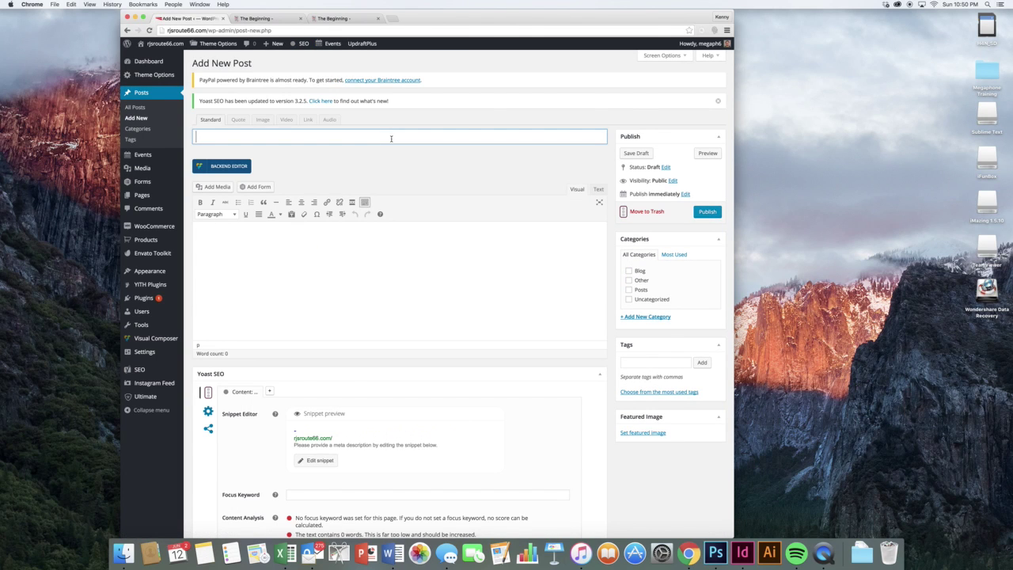
text(A new post)
click(275, 234)
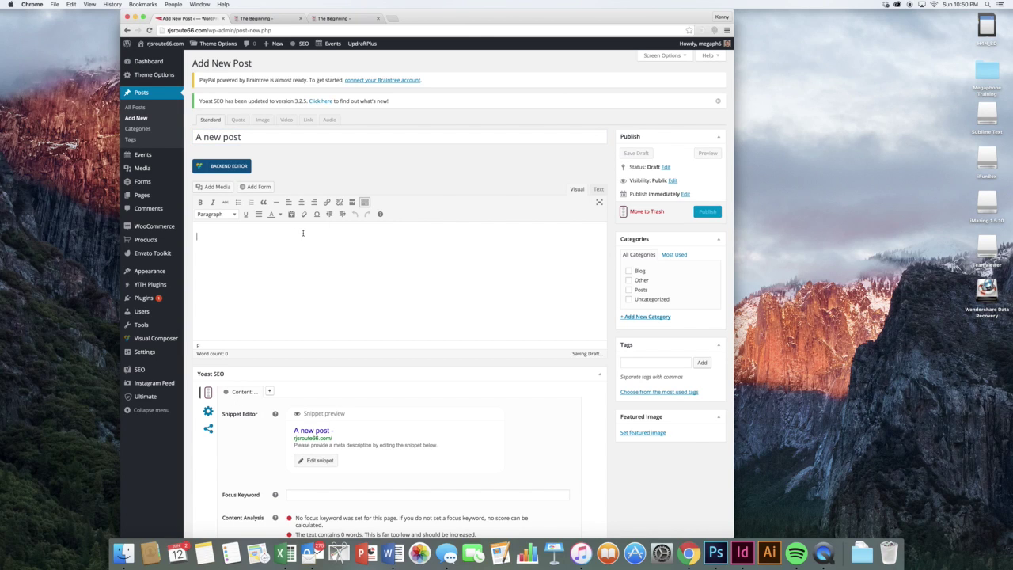
text(Whatever conte)
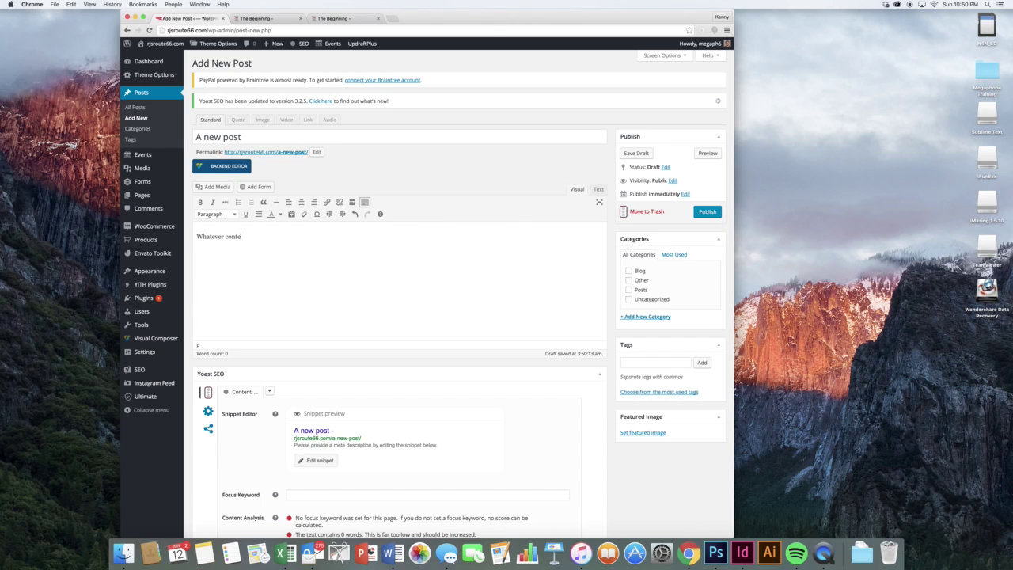
text(nt you want.)
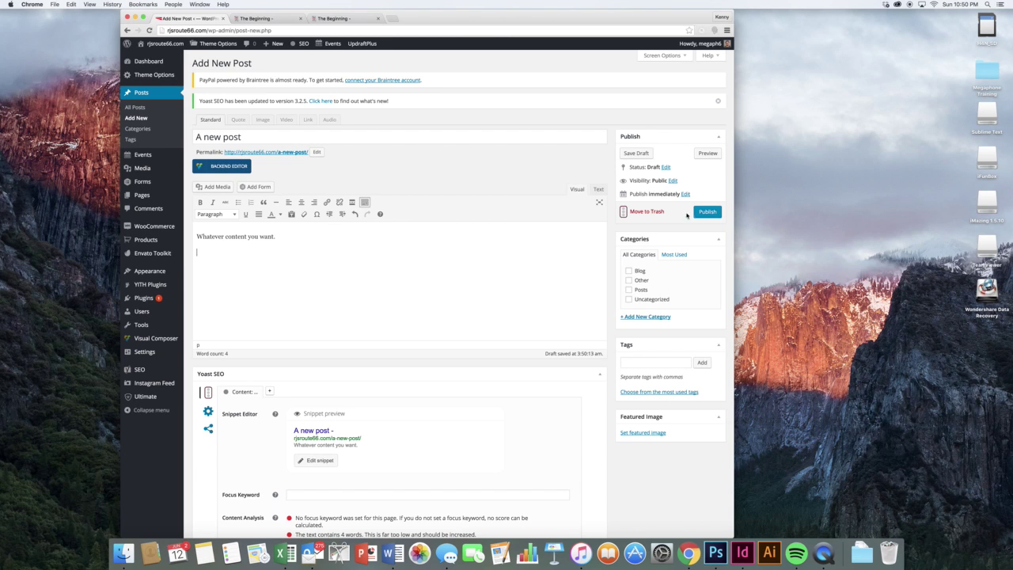
- File the new post under the Blog category
click(638, 274)
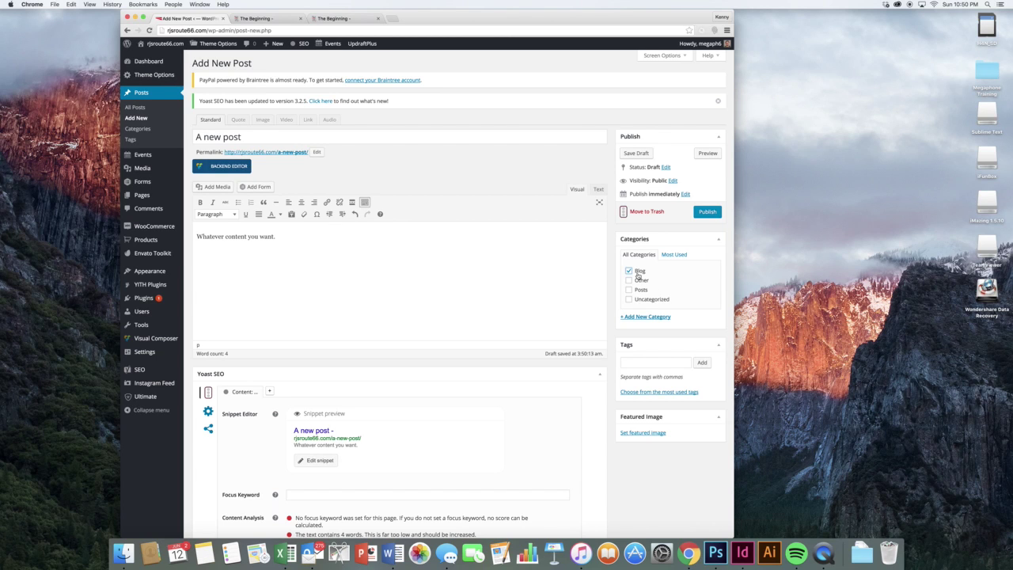
click(555, 283)
scroll(554, 283, down, 2)
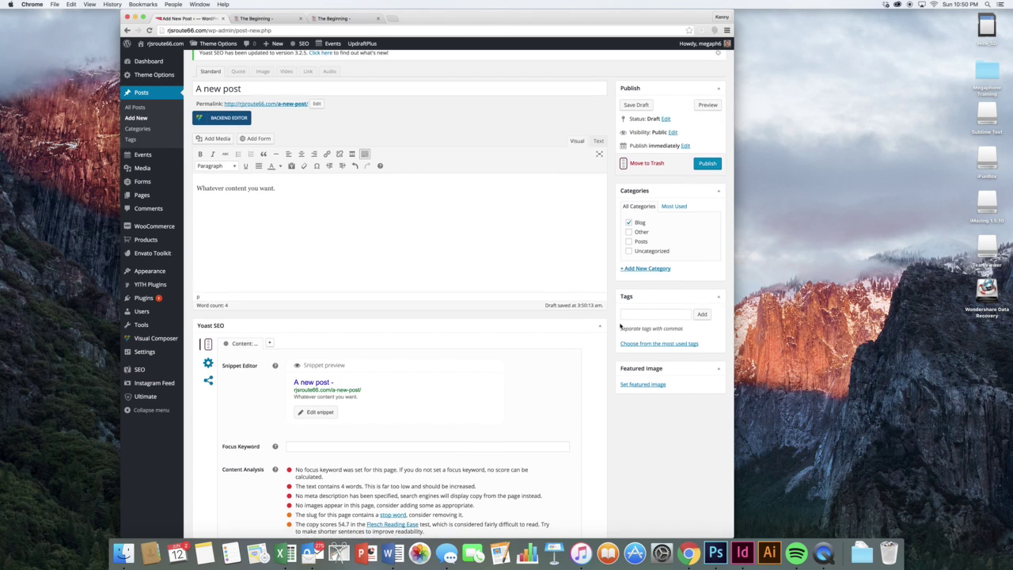
scroll(620, 326, down, 2)
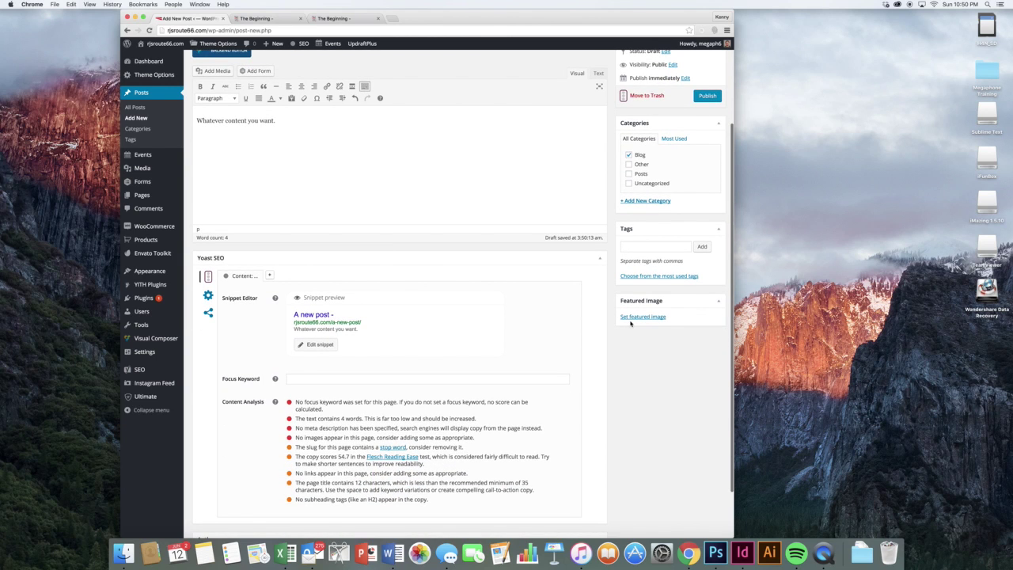
scroll(607, 320, up, 2)
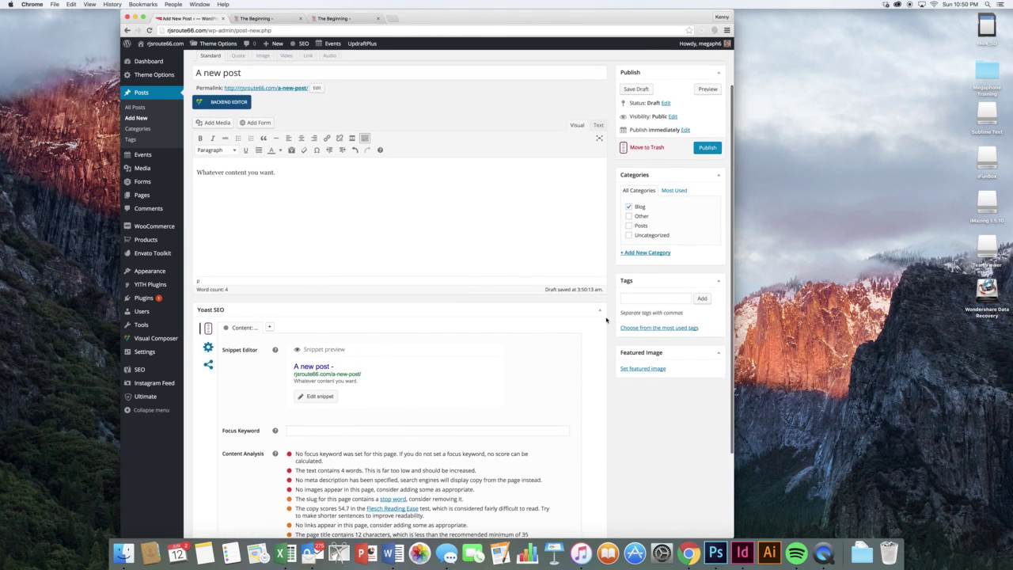
scroll(607, 319, down, 3)
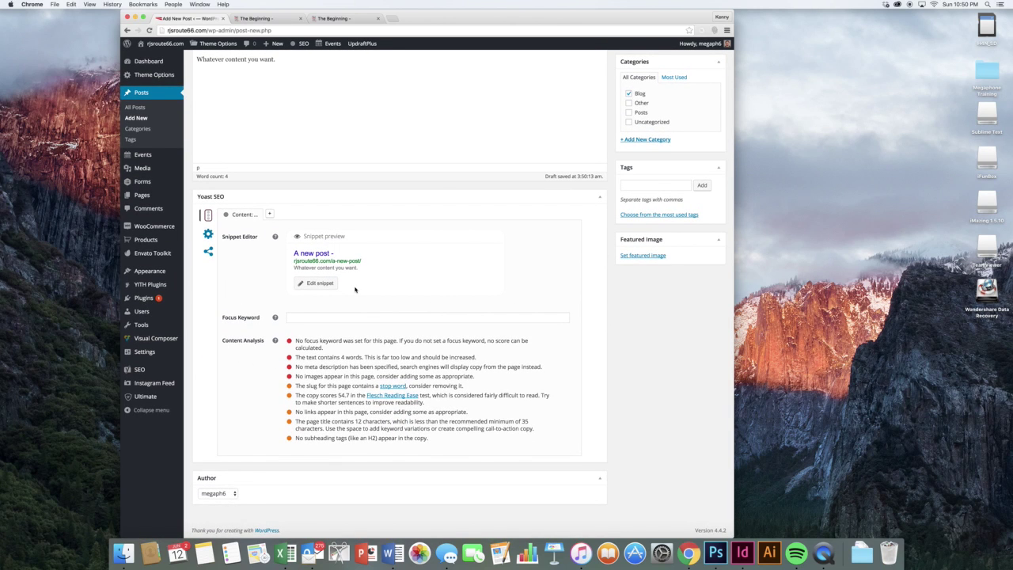
scroll(353, 296, up, 3)
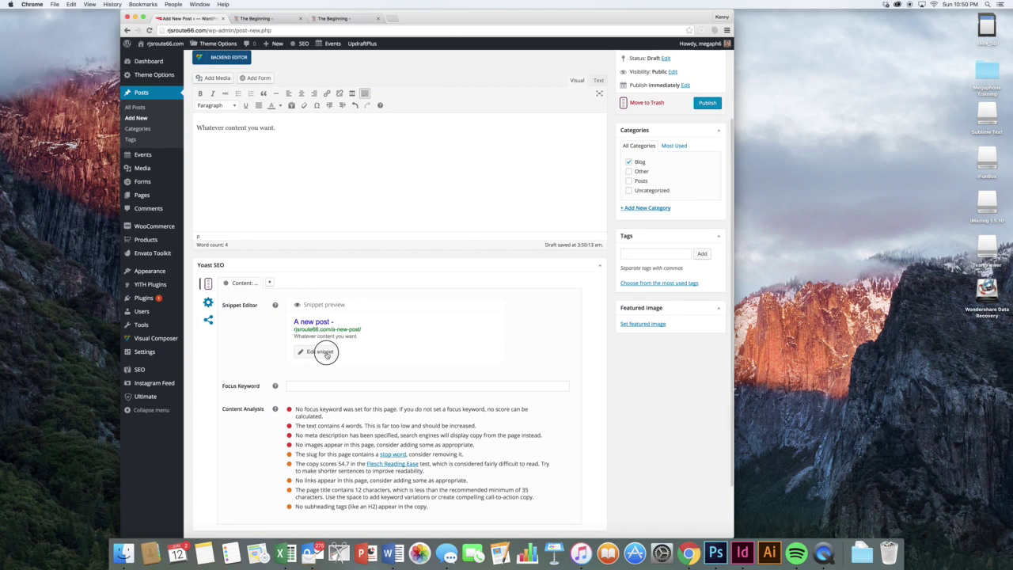
- Write the Yoast meta description 'This is valuable content for improving your site... See you soon.'
click(318, 352)
click(367, 443)
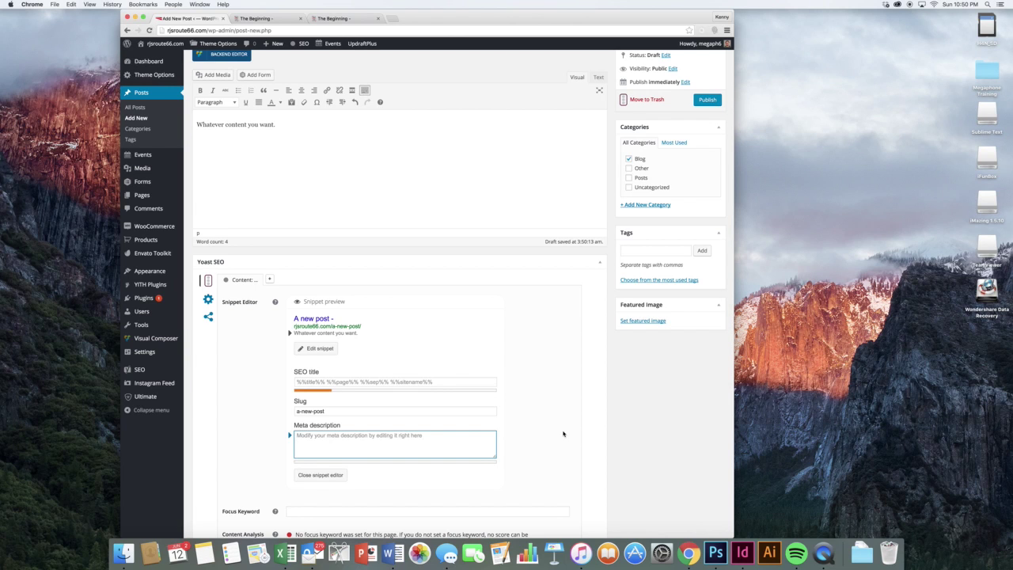
text(This is valuab)
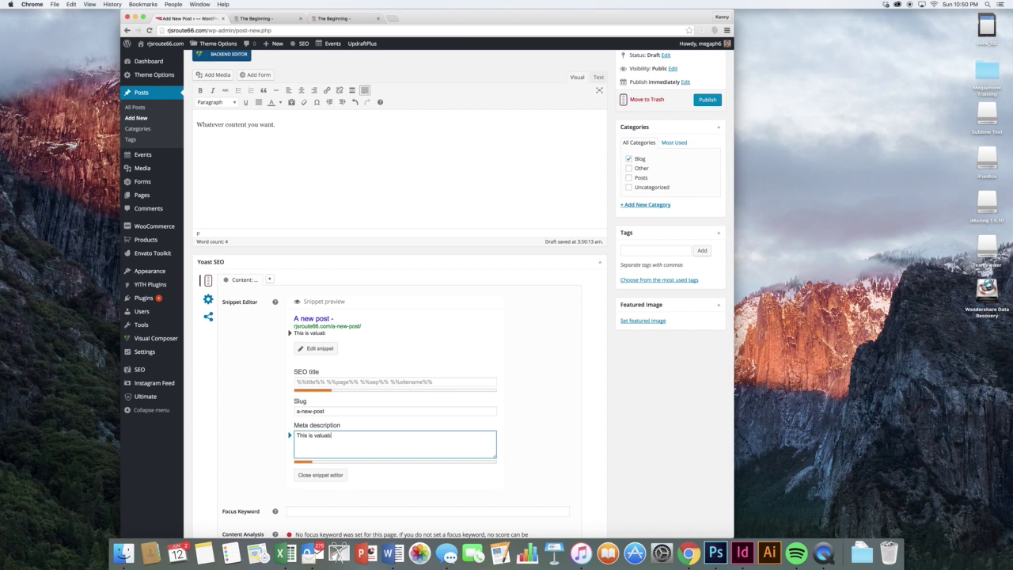
text(le content for imp)
text(rov)
key(BackSpace)
key(BackSpace)
key(BackSpace)
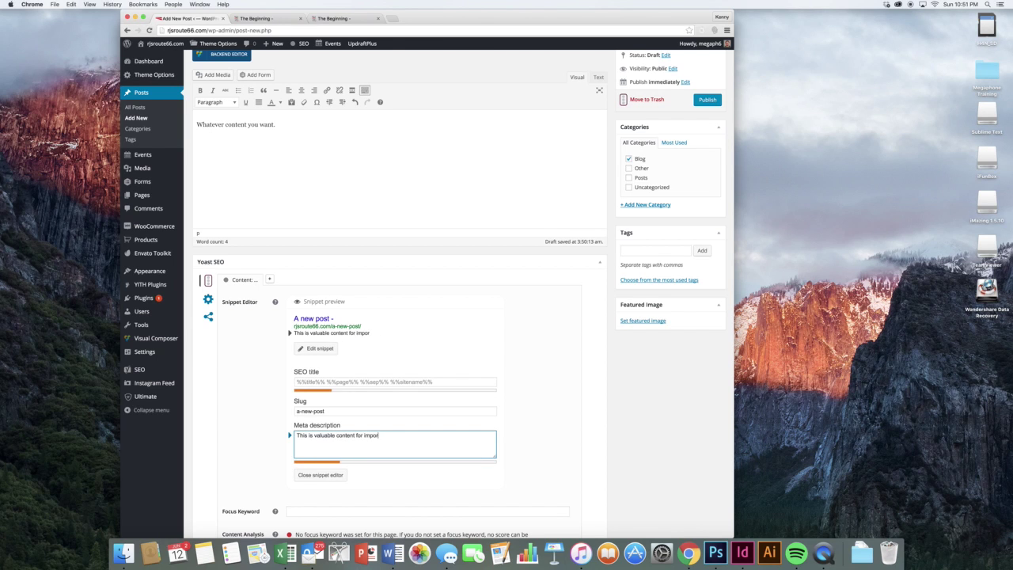
text(oving your site. It's wonderful and such.)
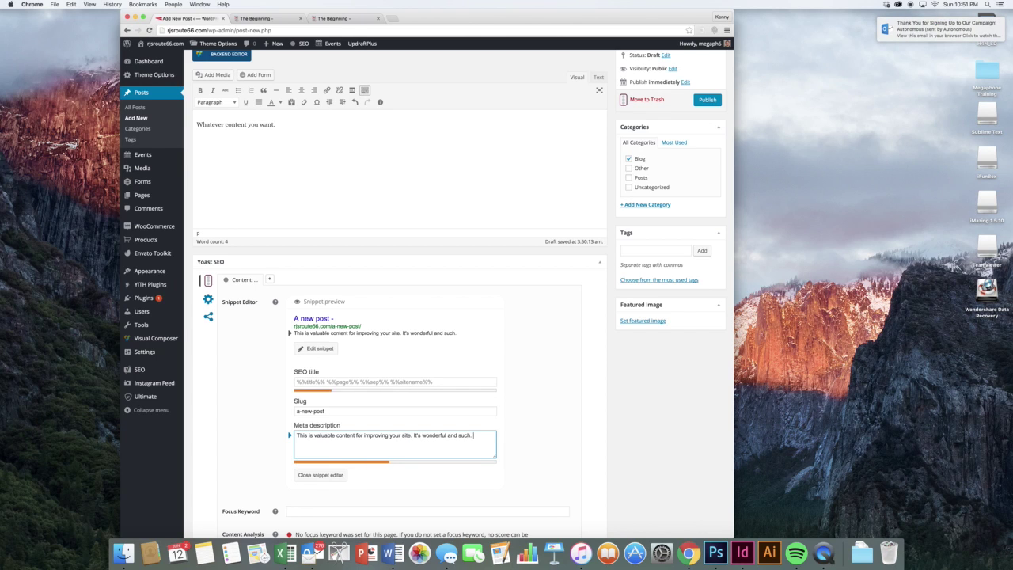
text( Thanks, so much.)
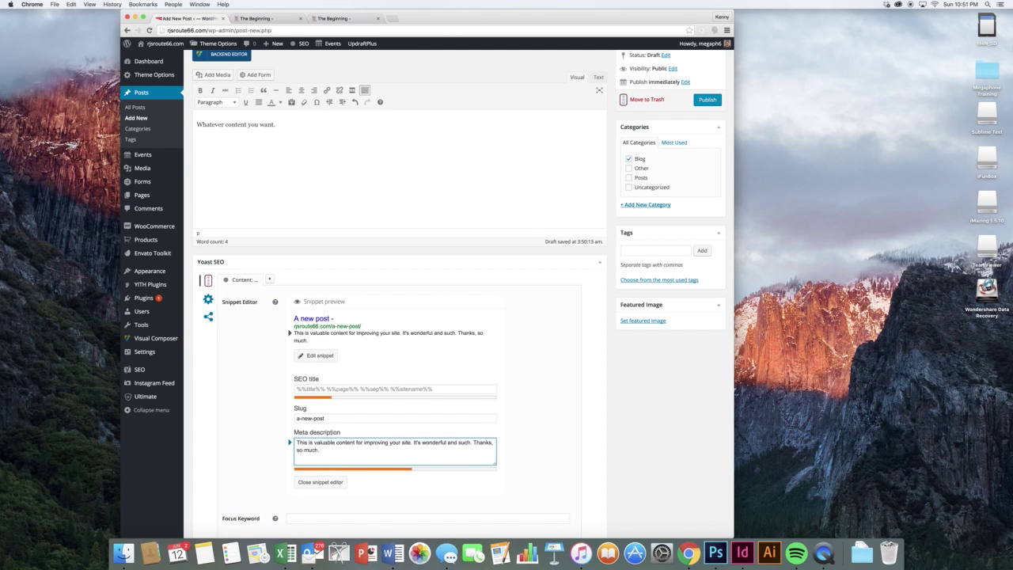
text( See you ss)
text(on.)
drag(379, 450, 323, 449)
key(super+c)
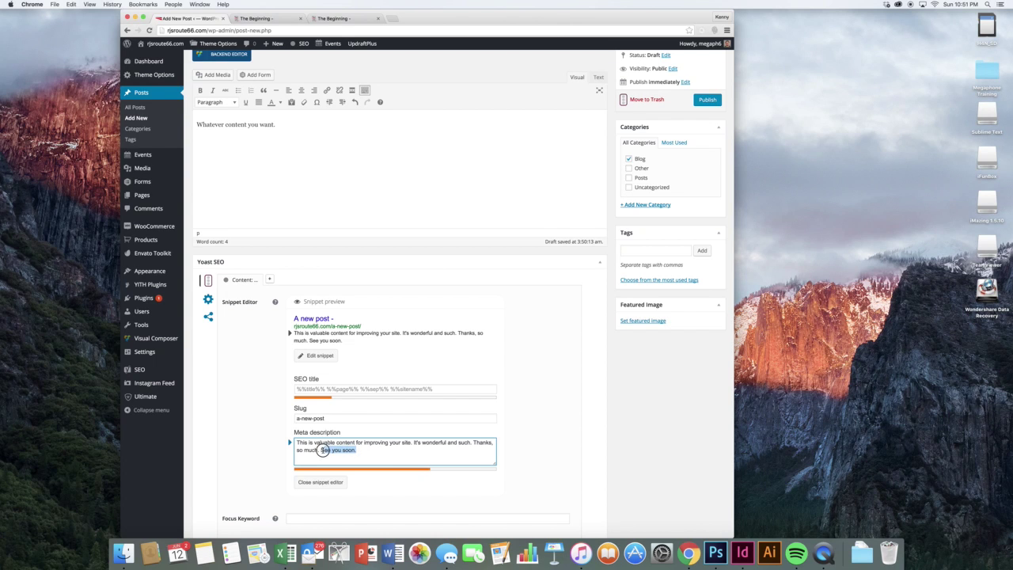
click(392, 450)
key(super+v)
key(super+v)
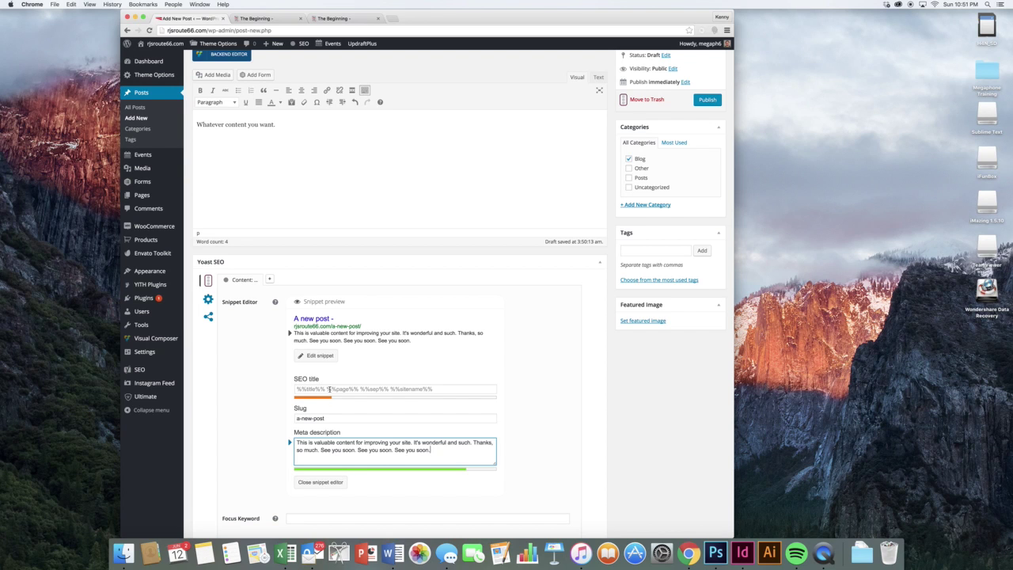
scroll(329, 389, up, 5)
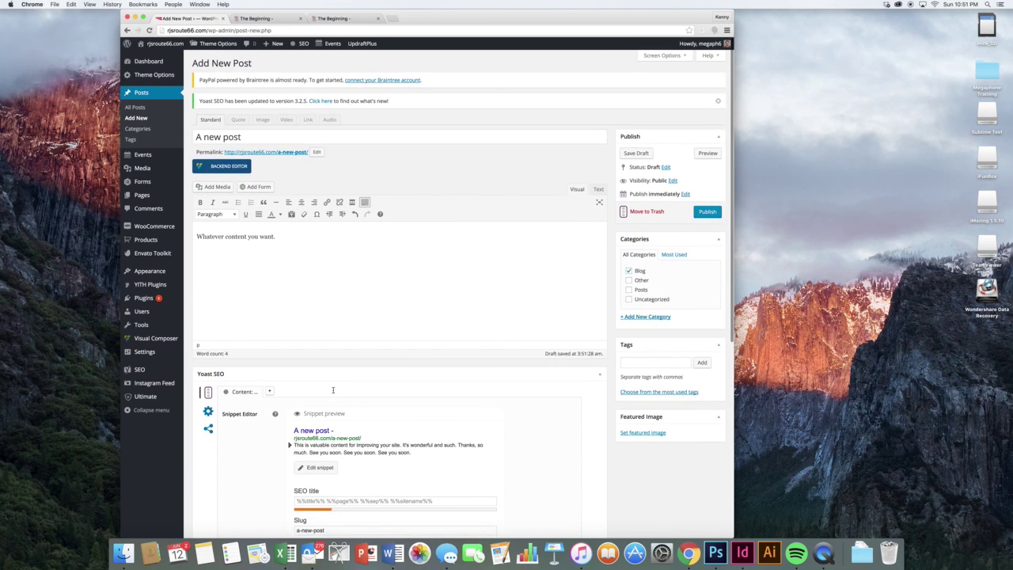
scroll(333, 391, down, 1)
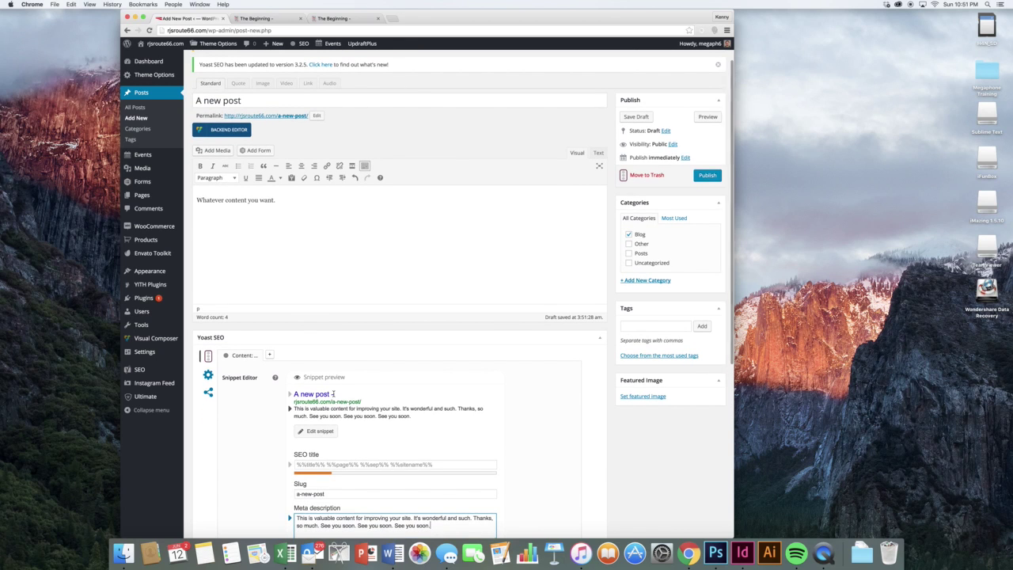
scroll(341, 400, up, 1)
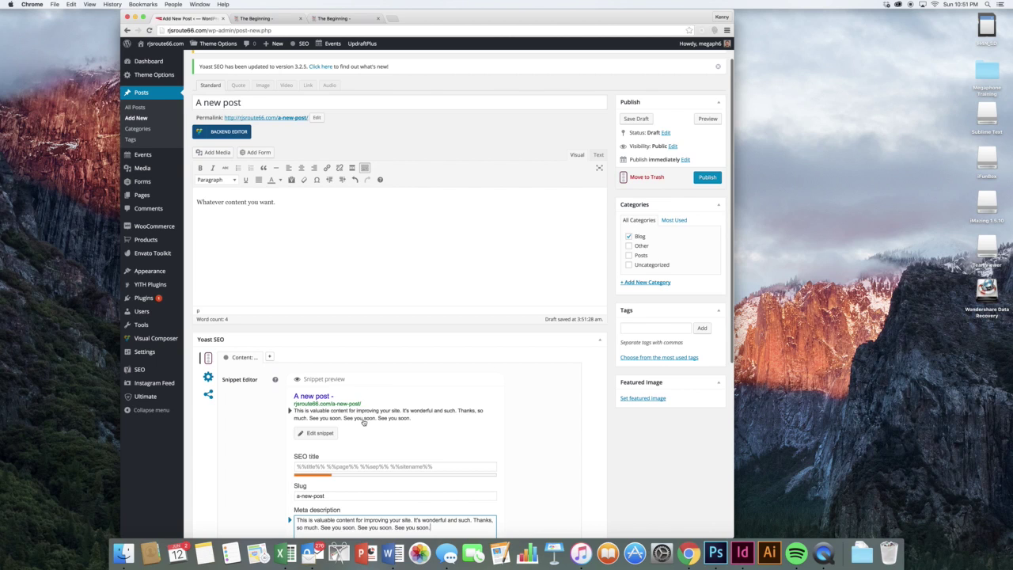
scroll(364, 423, down, 1)
- Set the Yoast SEO title to 'A wonderful post about good things'
click(357, 438)
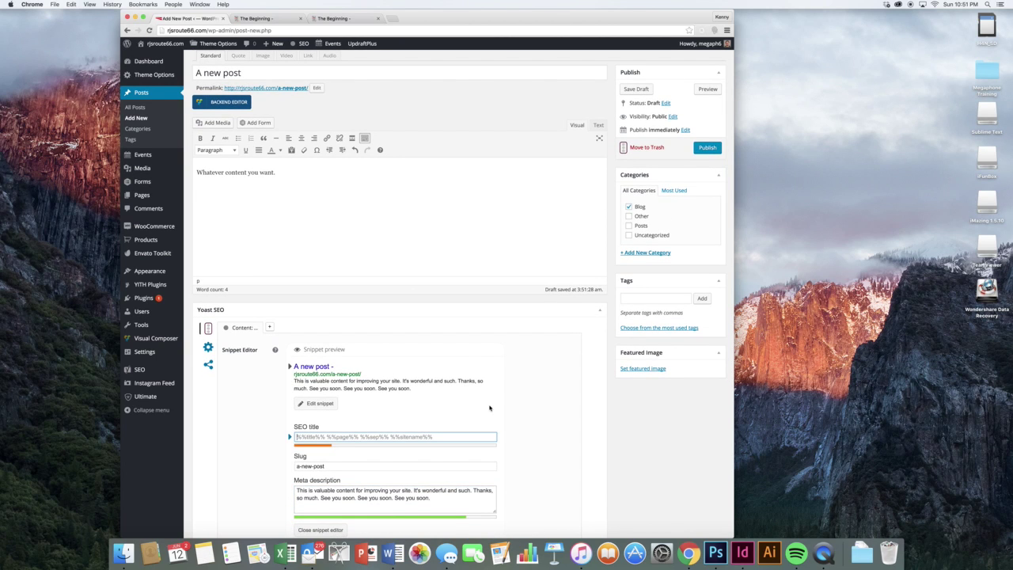
text(A wonderful pa)
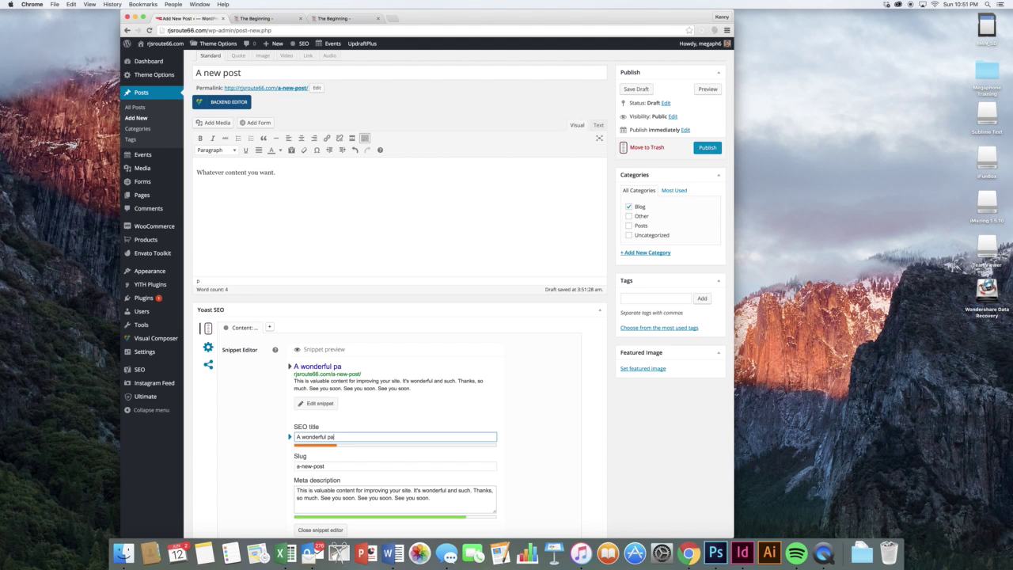
key(BackSpace)
text(ost about good things)
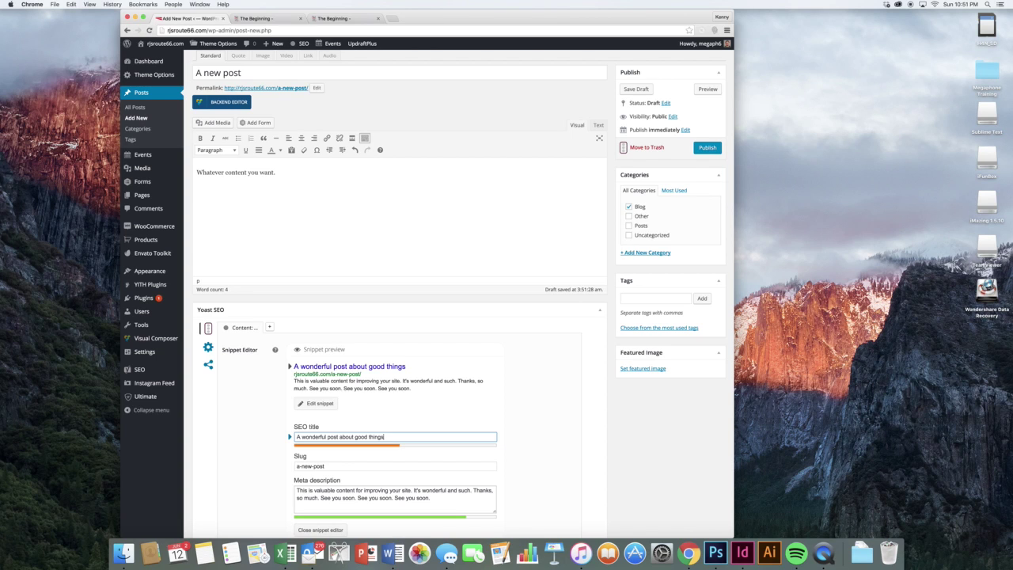
click(442, 402)
scroll(487, 366, down, 2)
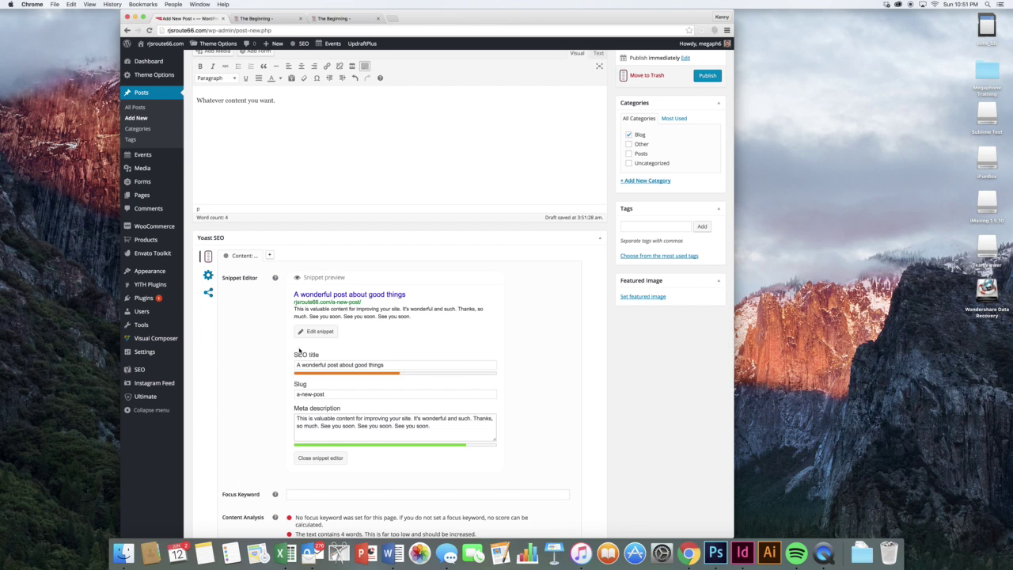
scroll(305, 372, down, 1)
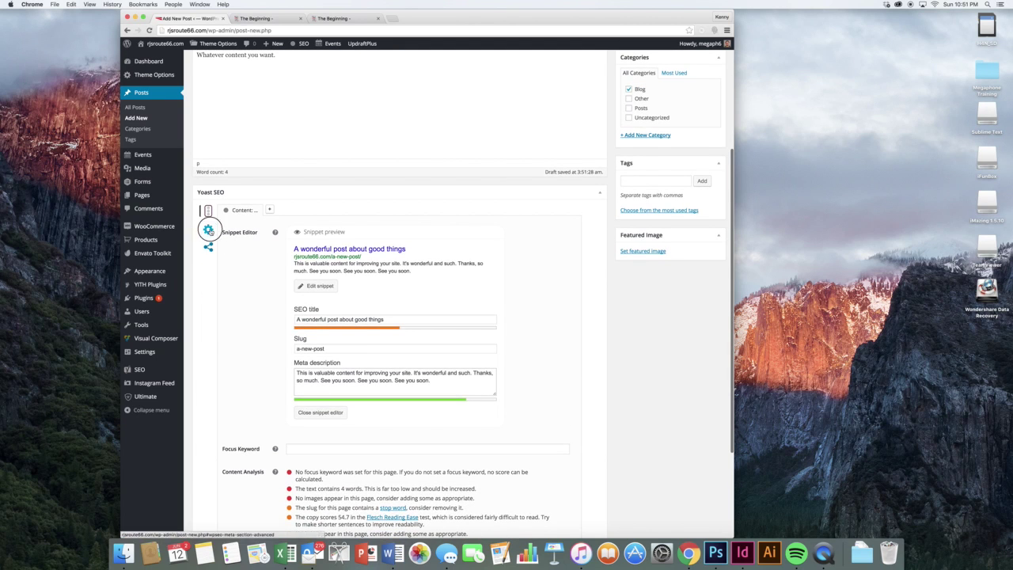
- Review the Facebook Title field in Yoast's social settings, then return to the snippet editor
click(208, 229)
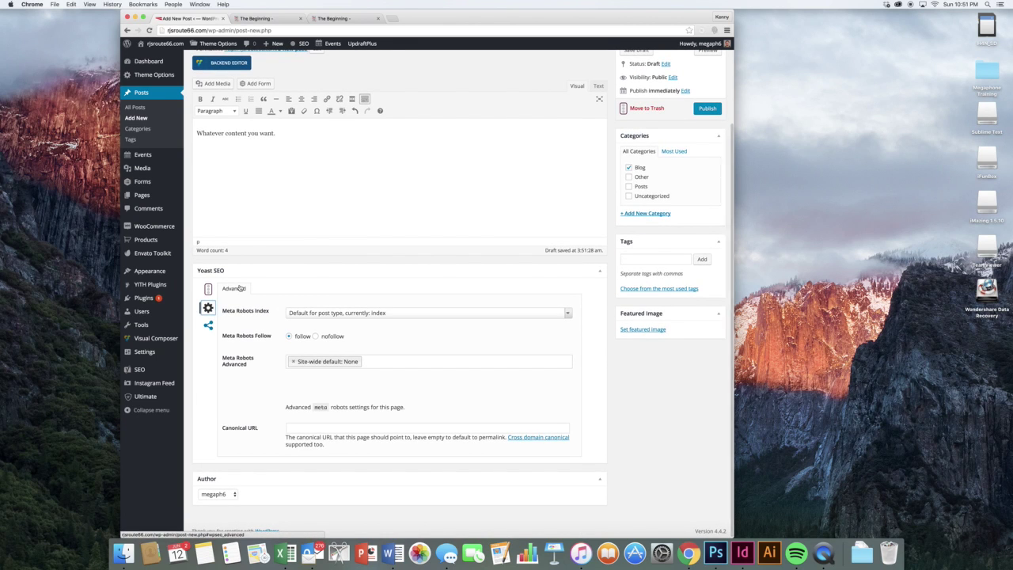
click(208, 325)
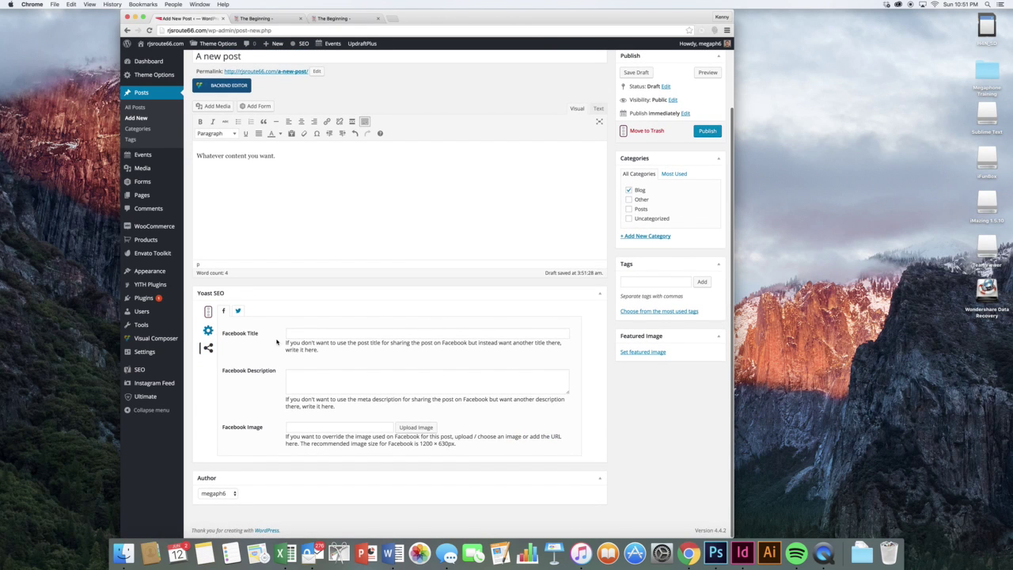
click(301, 335)
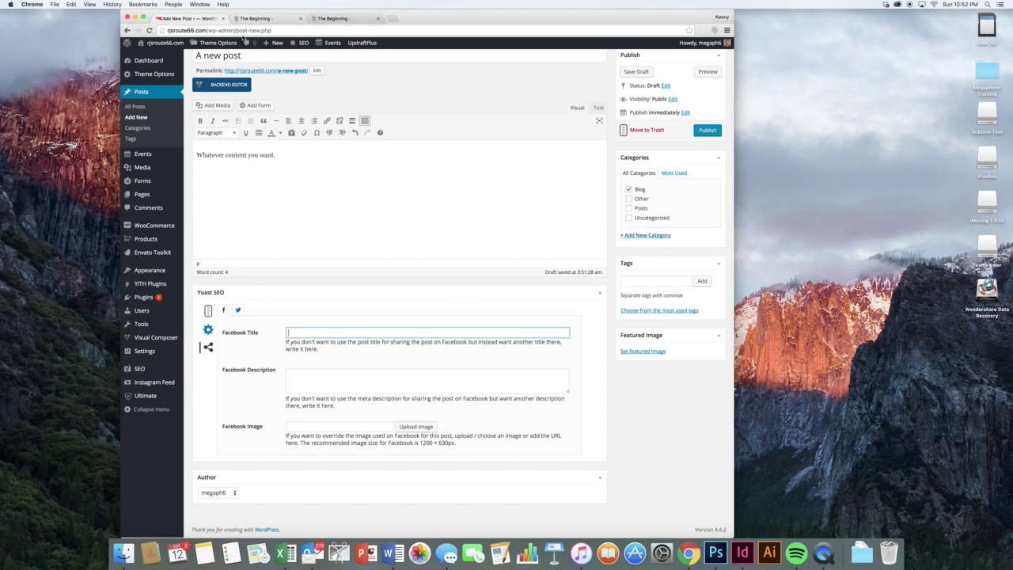
scroll(247, 170, down, 1)
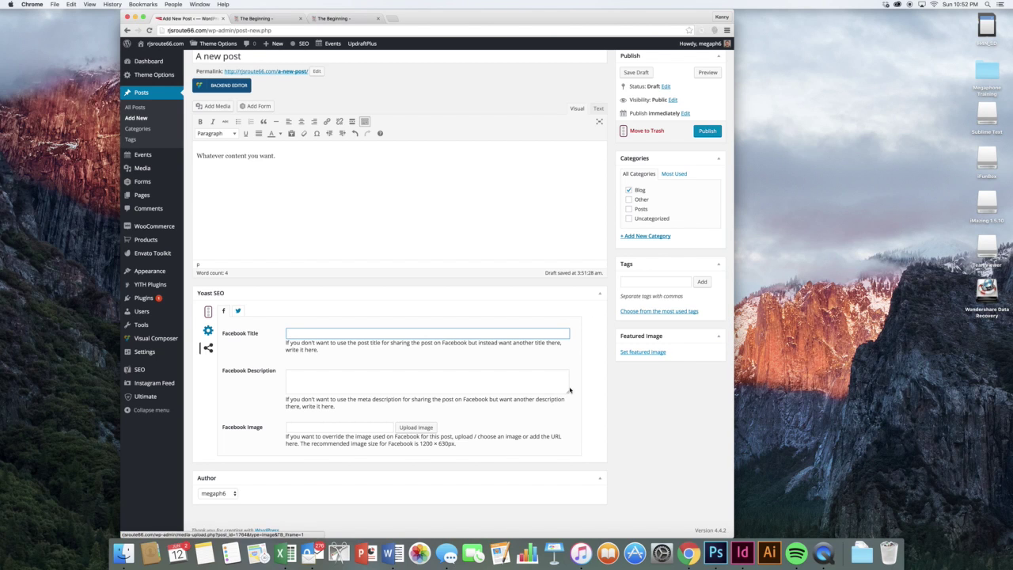
scroll(392, 418, up, 2)
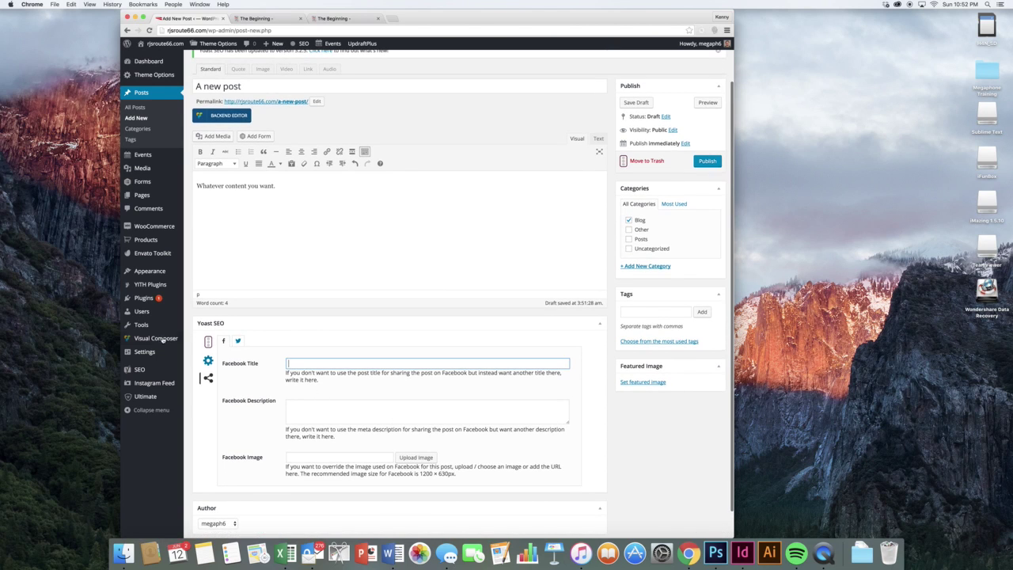
click(207, 341)
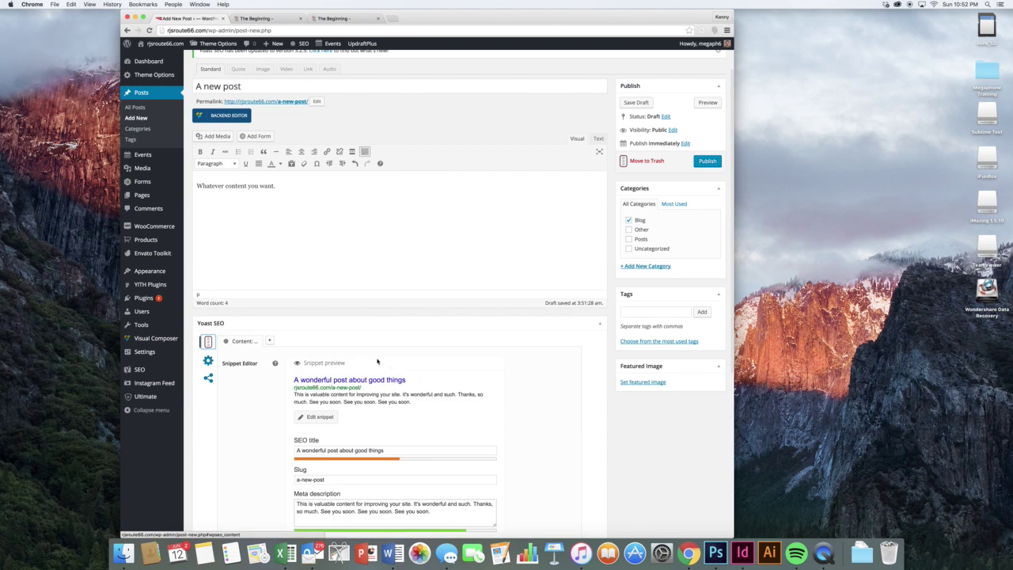
- Enter 'Good things' as the Yoast focus keyword and review the updated content analysis
scroll(378, 362, down, 5)
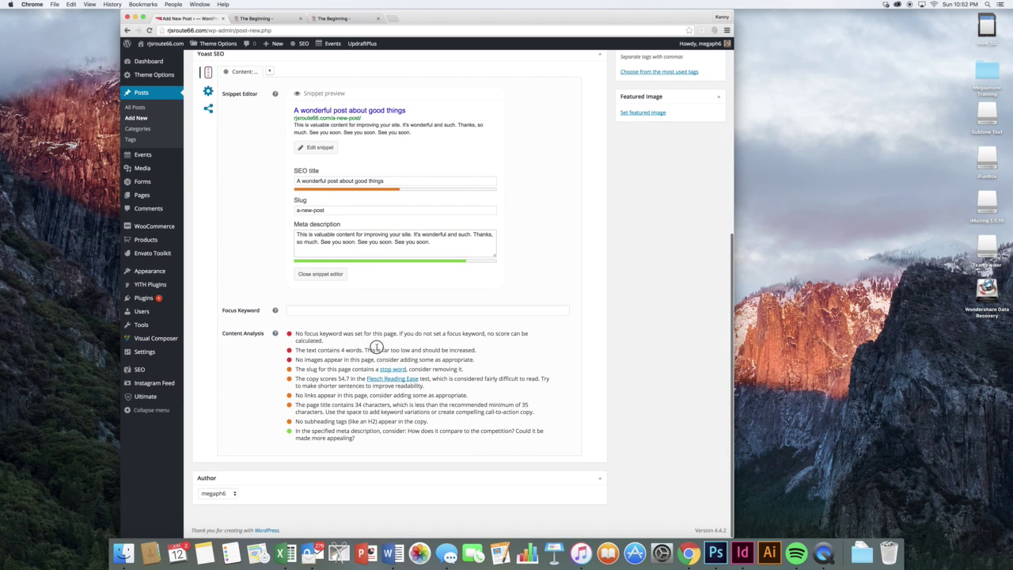
click(478, 312)
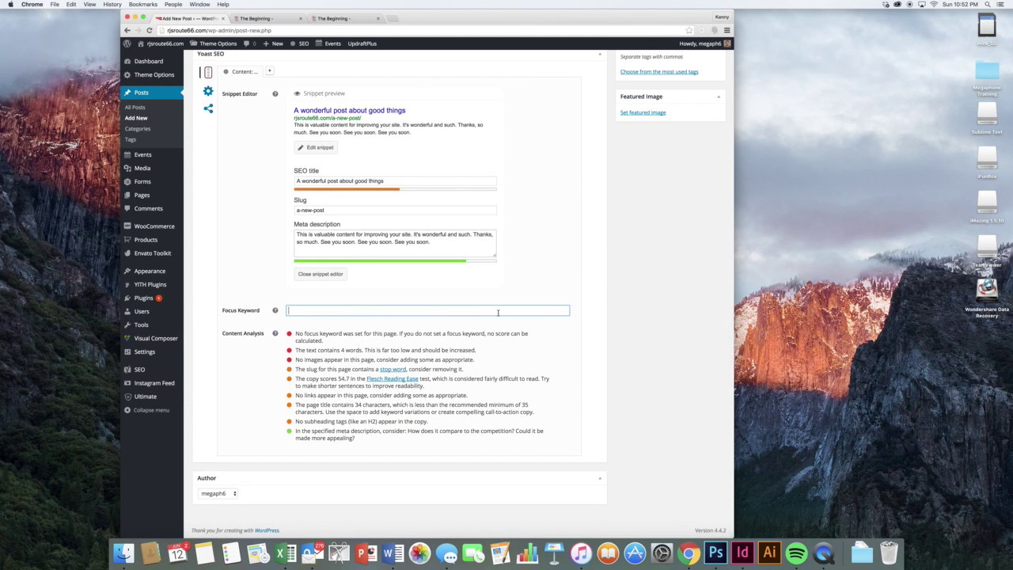
text(Good things)
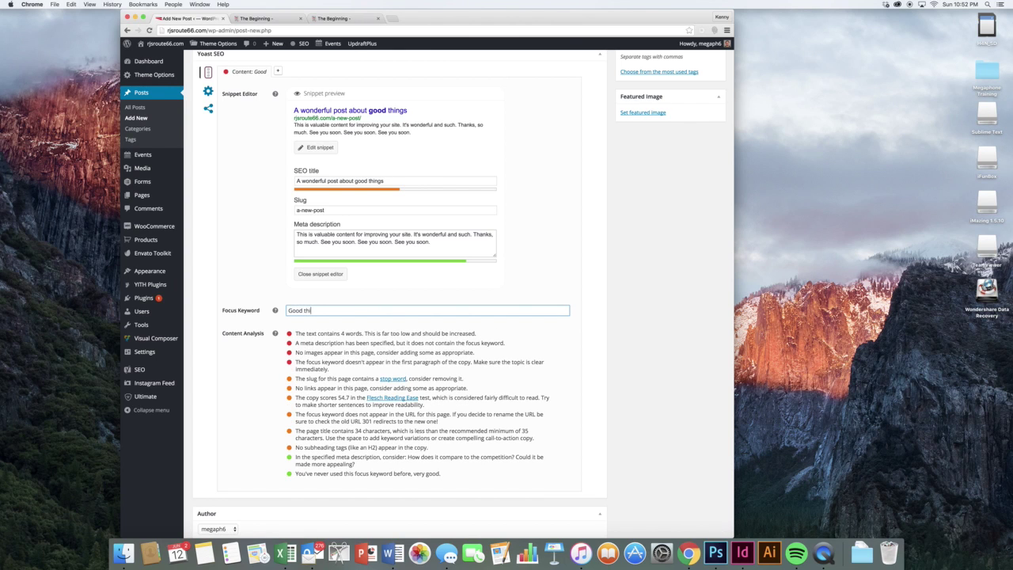
click(466, 303)
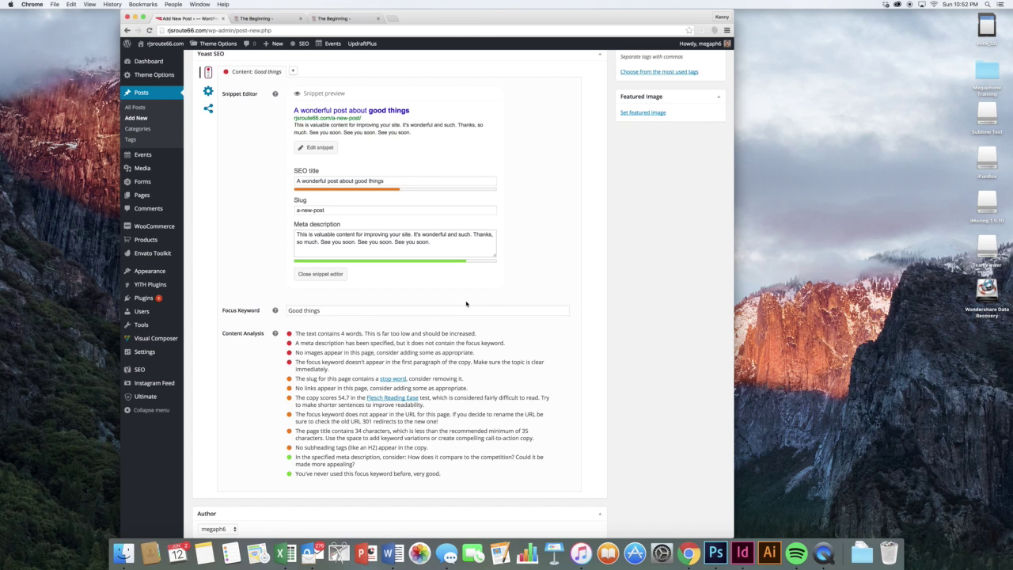
scroll(454, 292, up, 5)
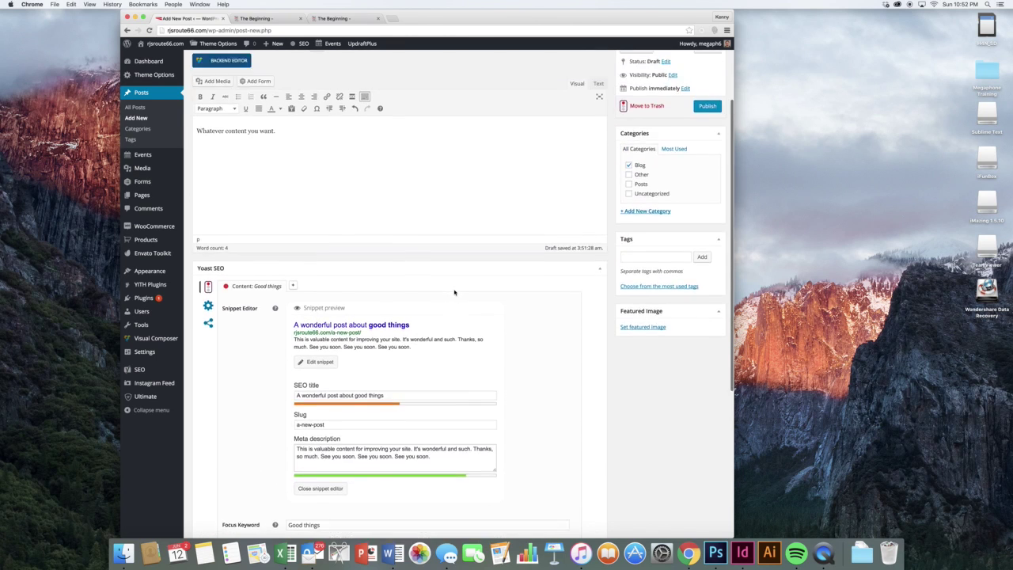
scroll(412, 309, down, 6)
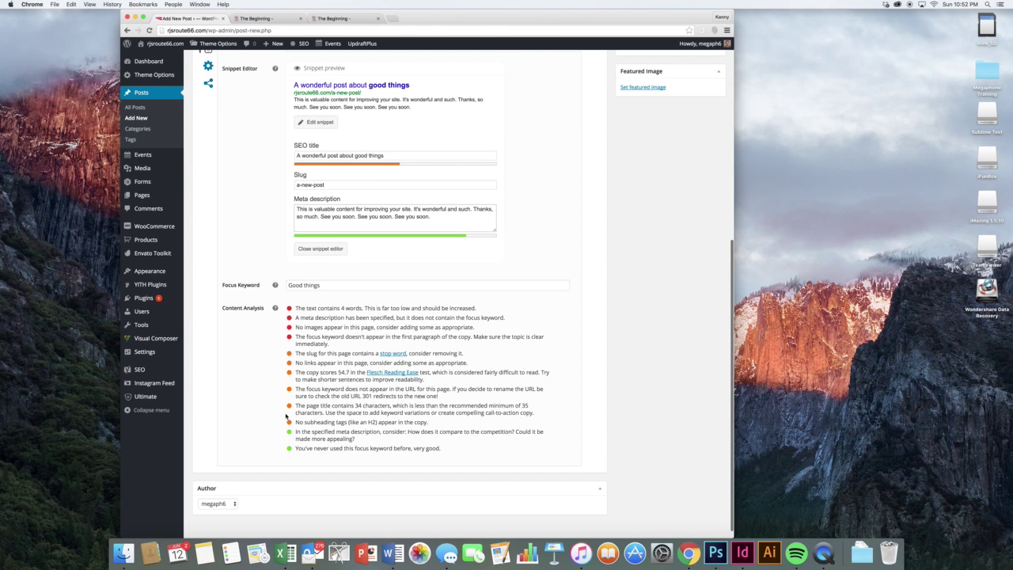
scroll(294, 451, down, 1)
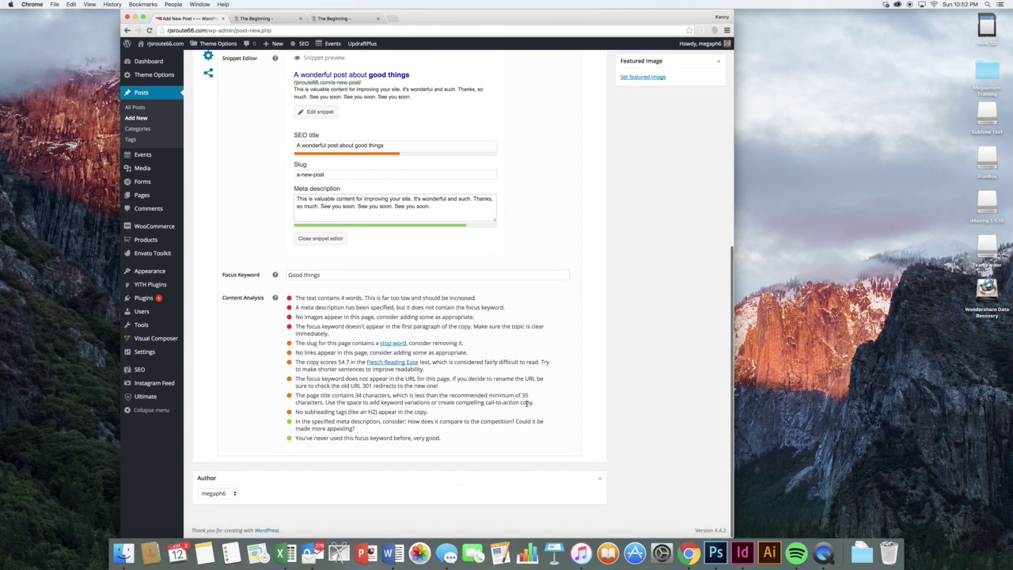
scroll(527, 403, up, 10)
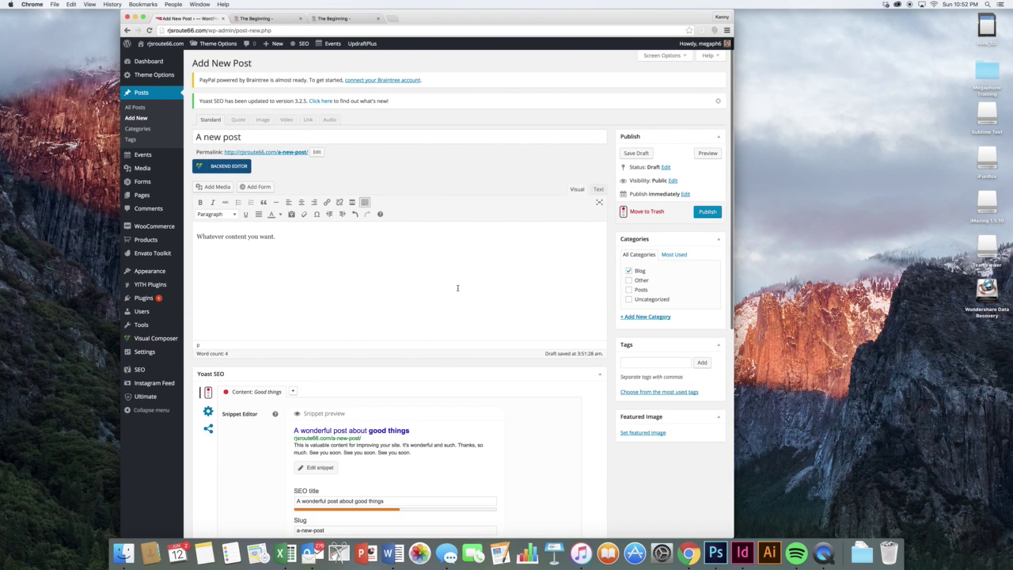
- Move the draft 'A new post' to the Trash, leaving the editor without saving
click(457, 288)
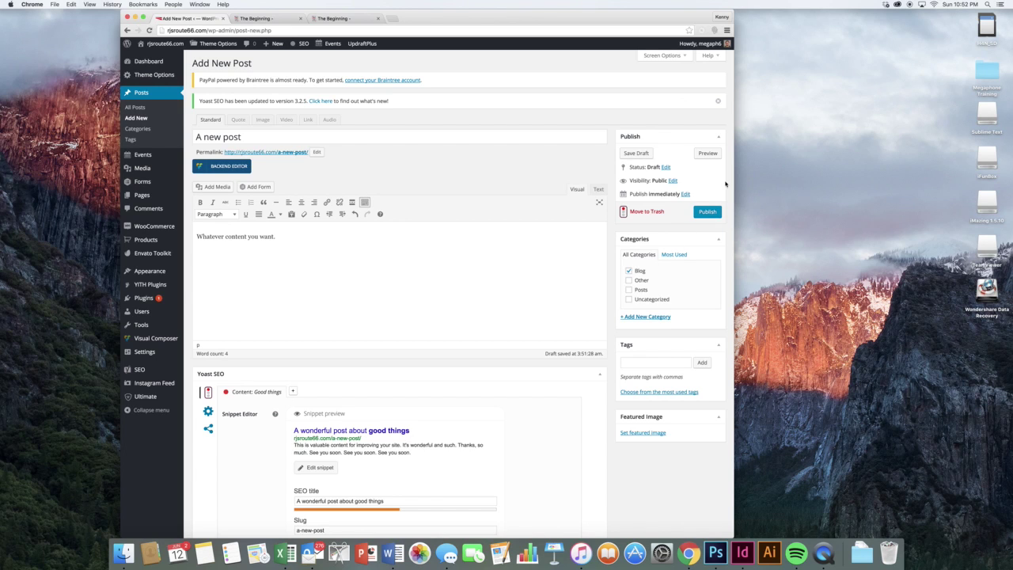
click(655, 211)
click(579, 181)
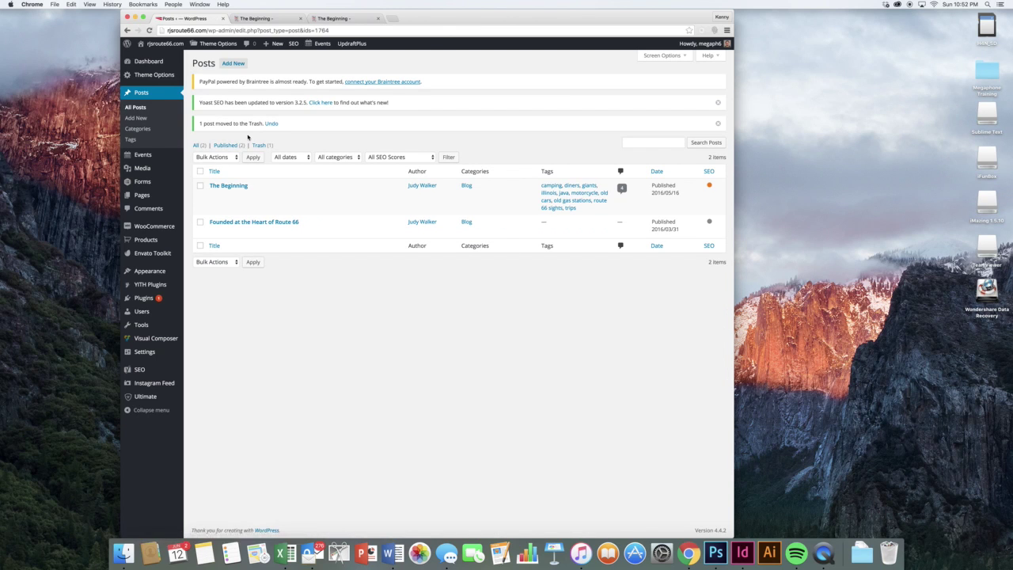
- Permanently delete 'A new post' from the Trash and dismiss the notices
click(259, 145)
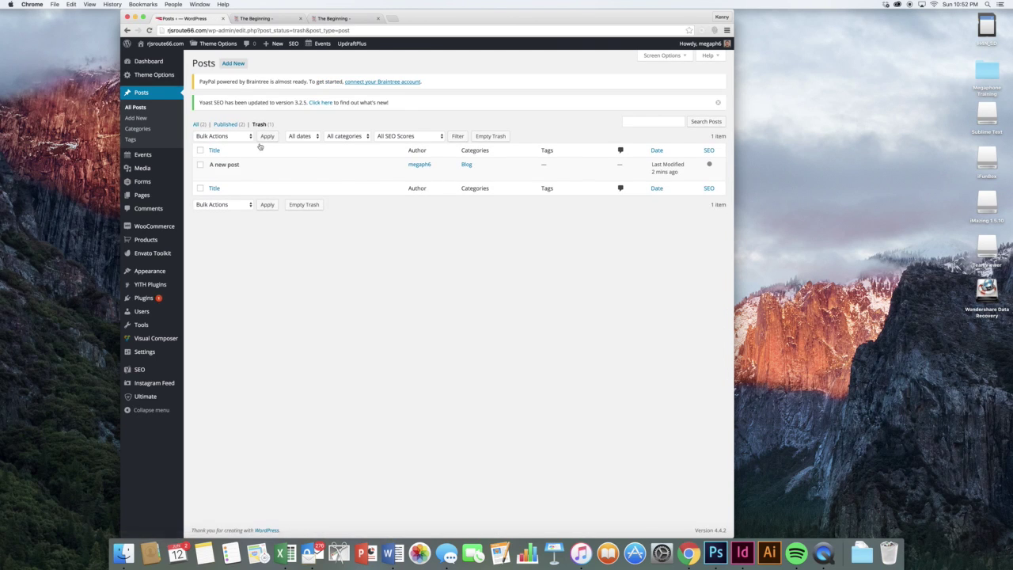
mouse_move(232, 172)
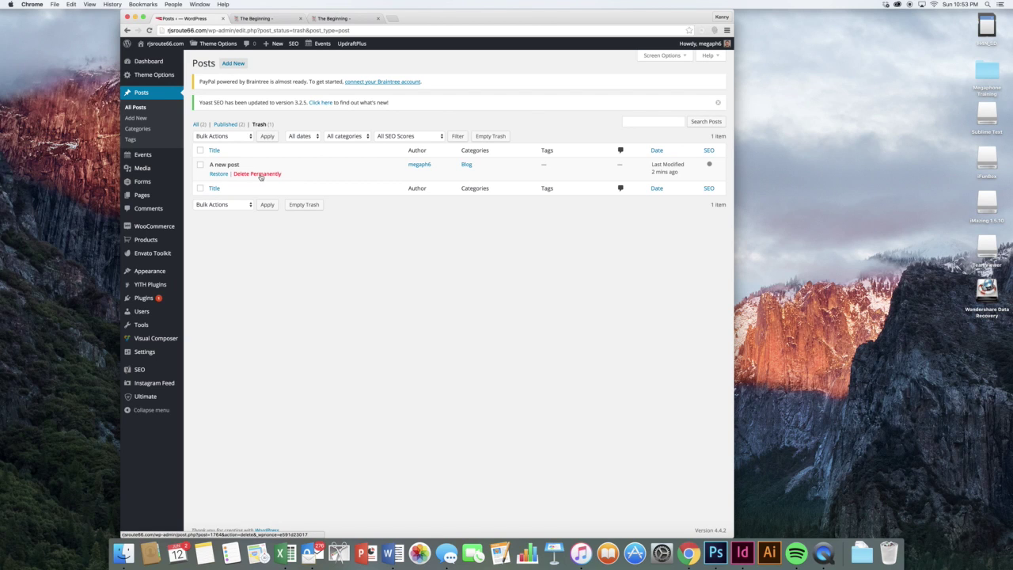
click(260, 174)
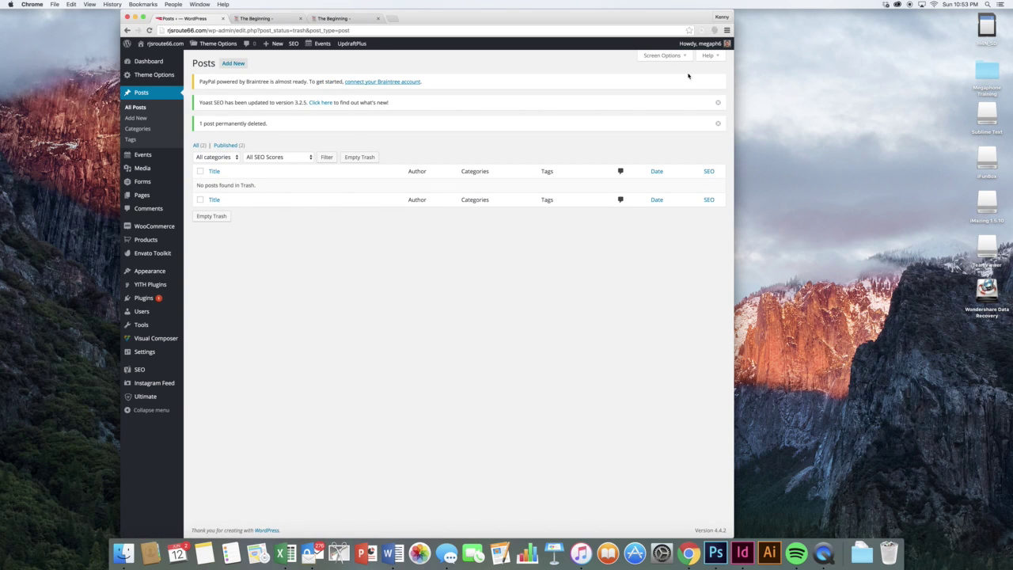
click(718, 102)
click(718, 103)
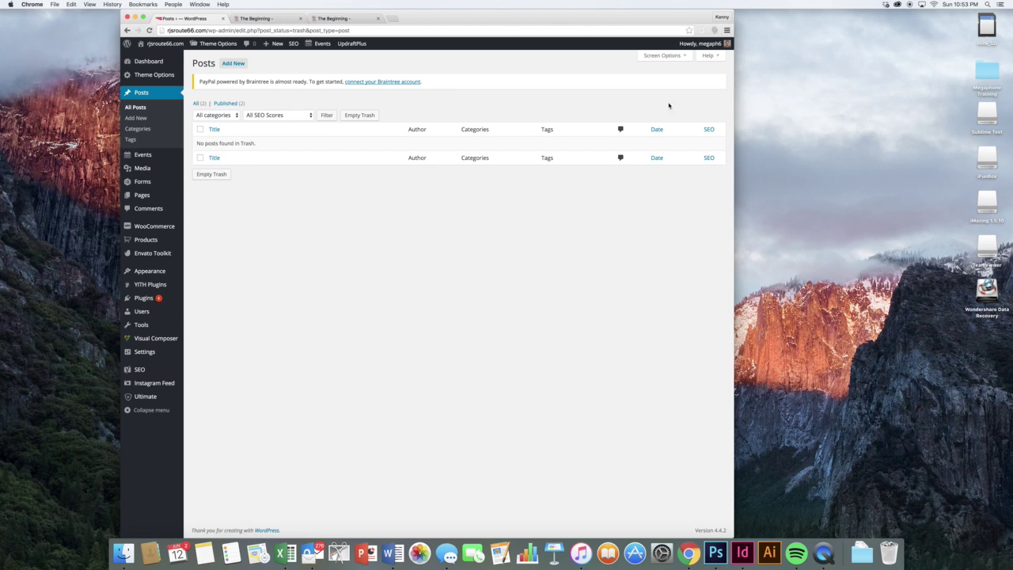
- Go to the post Categories page listing Blog, Other, Posts and Uncategorized
click(442, 194)
click(351, 192)
click(160, 130)
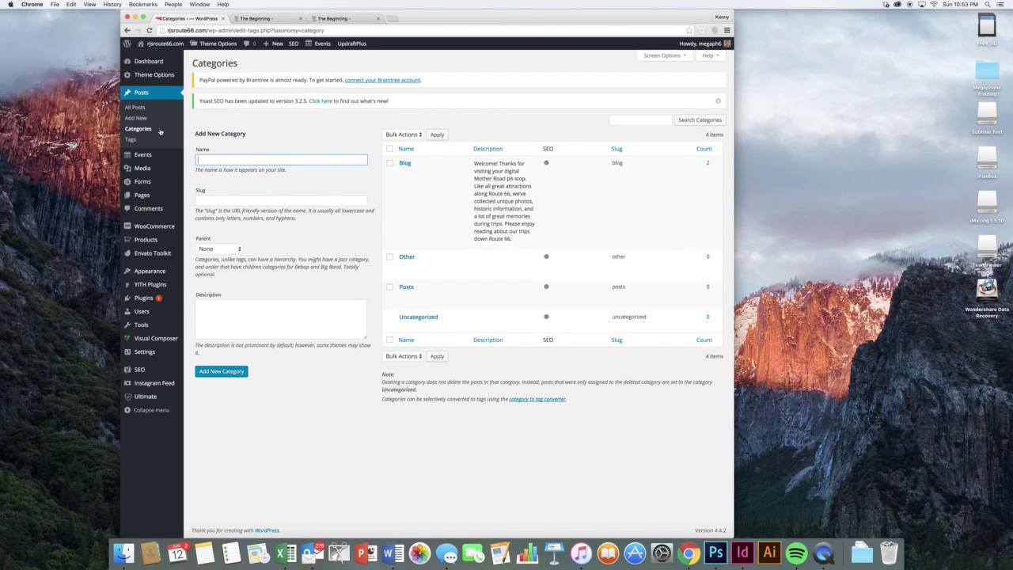
- Find the car show tag on the Tags page and list its two tagged posts
click(155, 141)
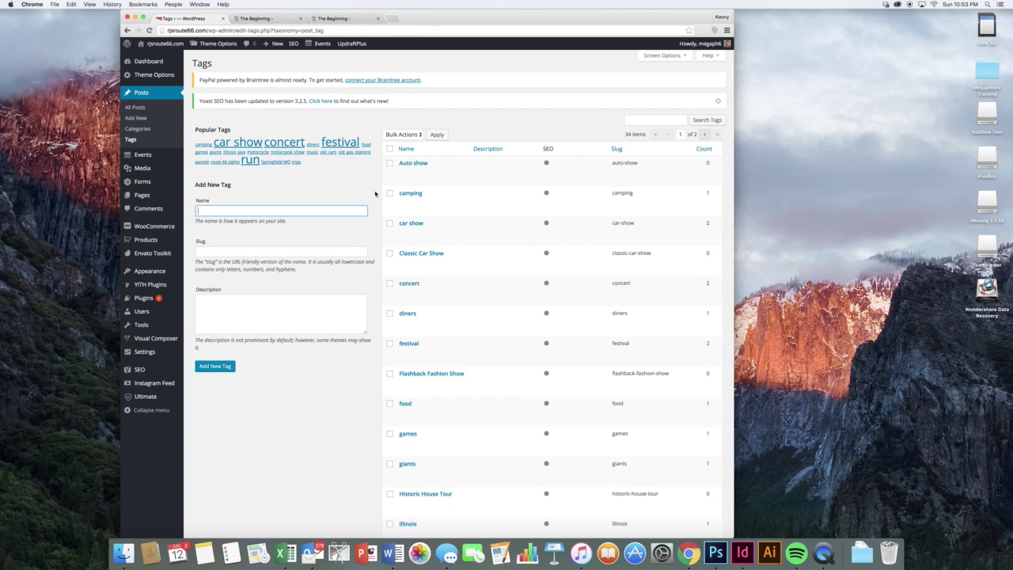
scroll(375, 193, down, 2)
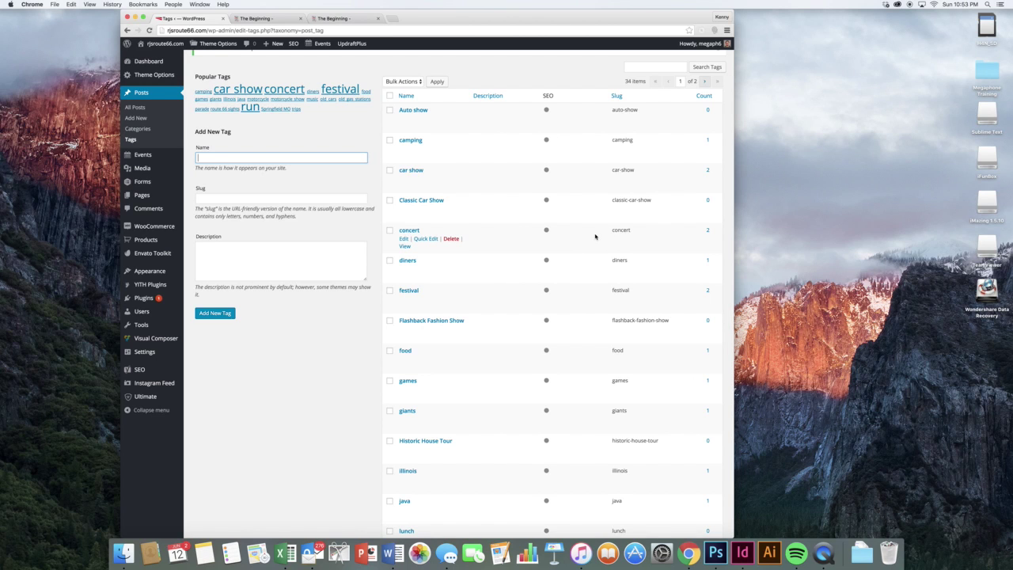
scroll(596, 236, down, 2)
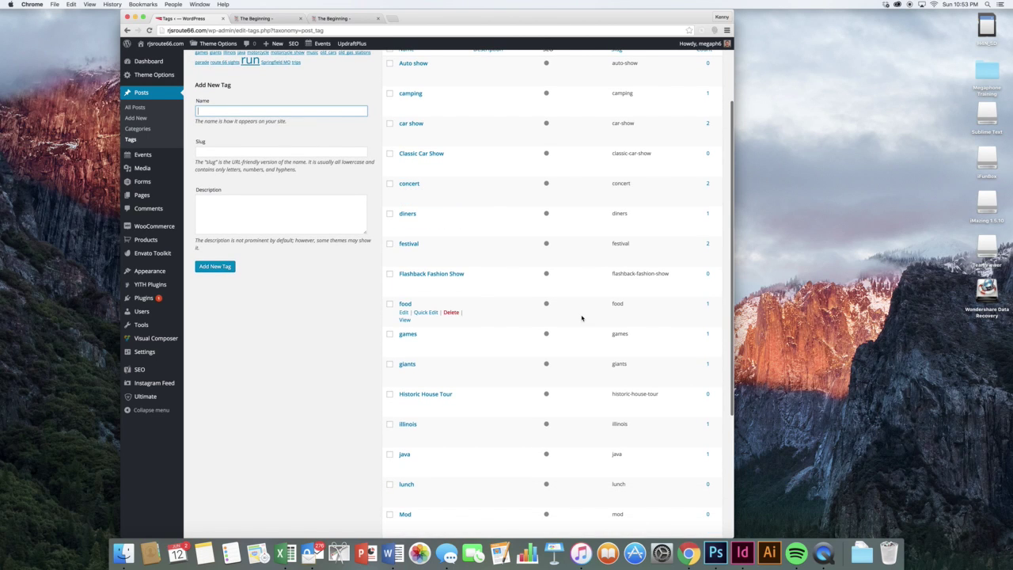
scroll(586, 339, down, 2)
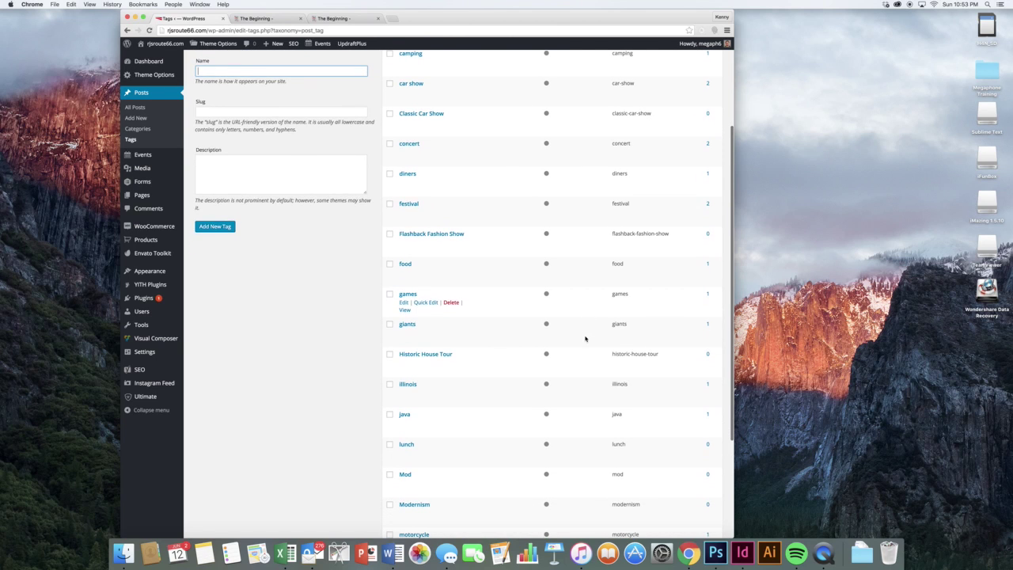
scroll(589, 356, up, 5)
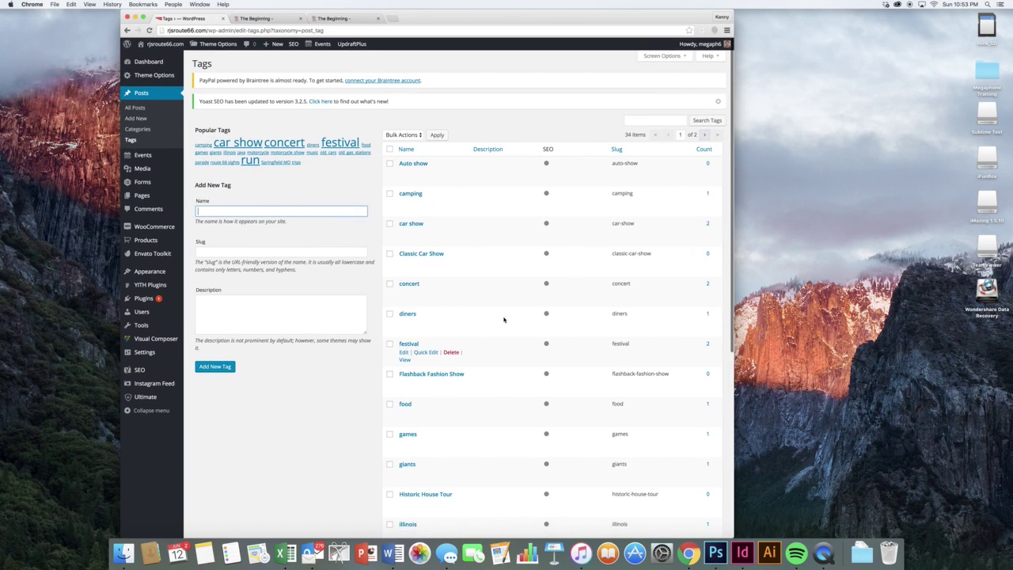
click(708, 223)
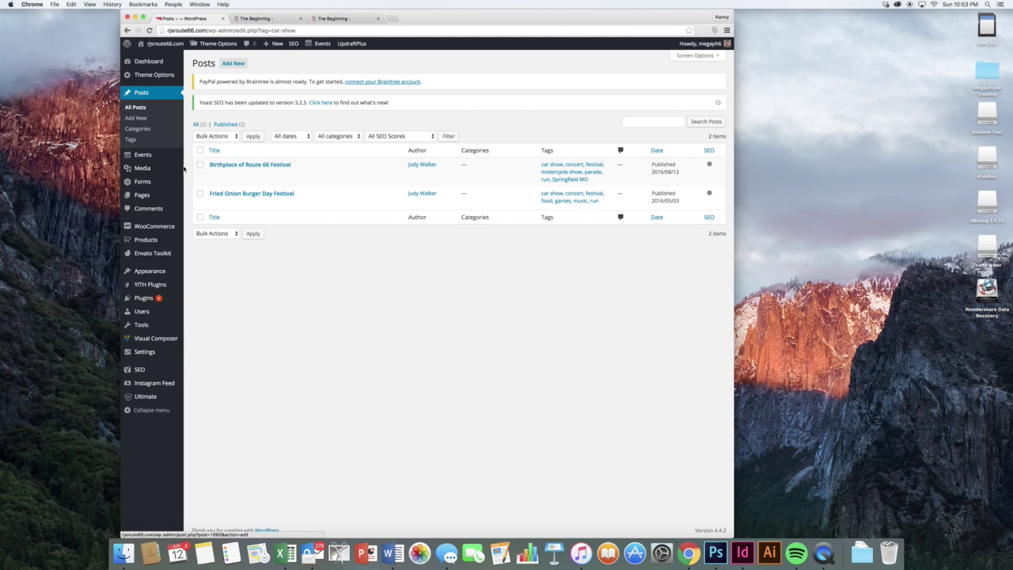
mouse_move(166, 156)
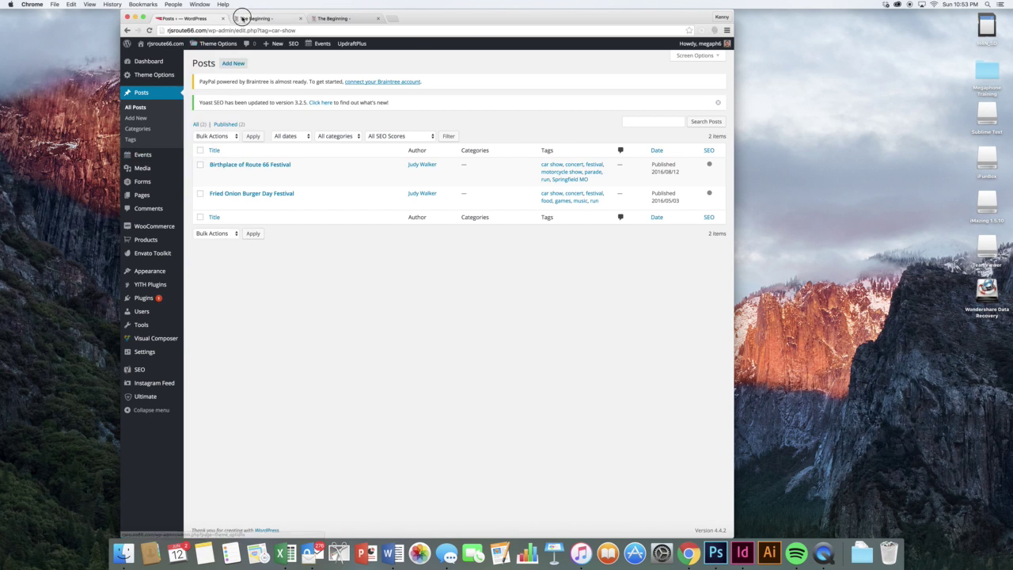
- Look over the site's public Events page, then open the admin Events list of 4 events
click(245, 17)
scroll(403, 84, up, 5)
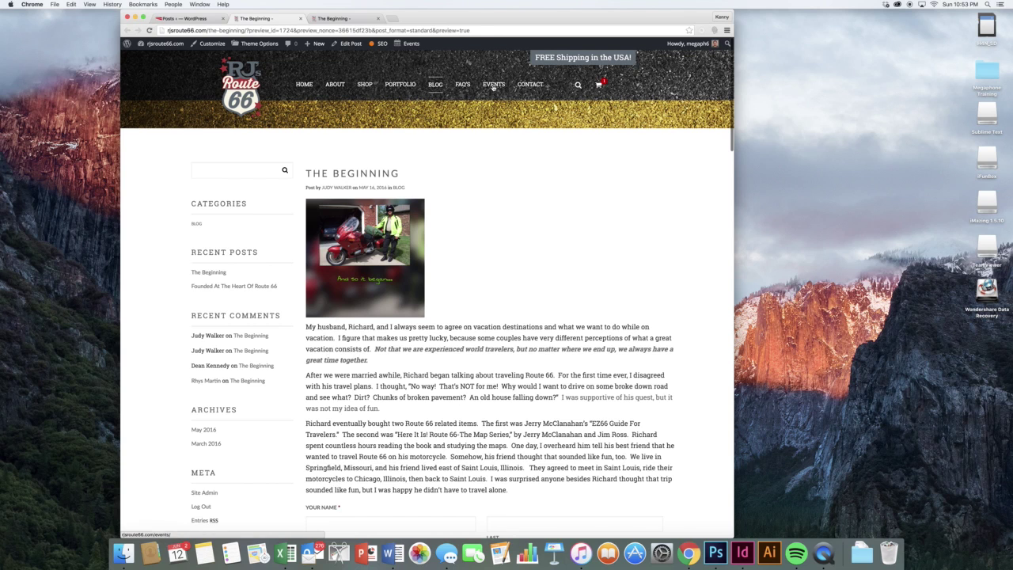
click(501, 87)
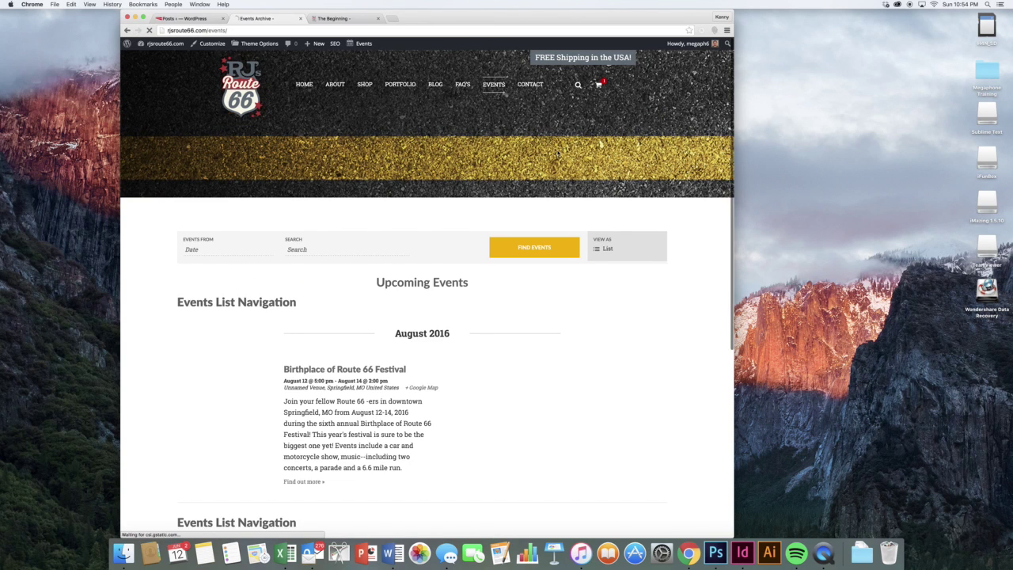
scroll(490, 190, down, 2)
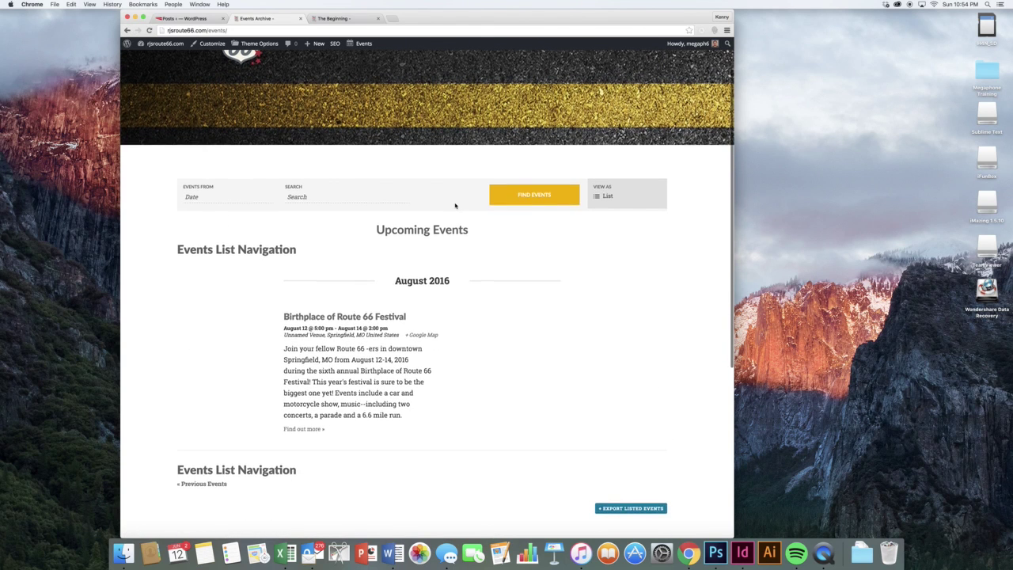
scroll(454, 204, down, 4)
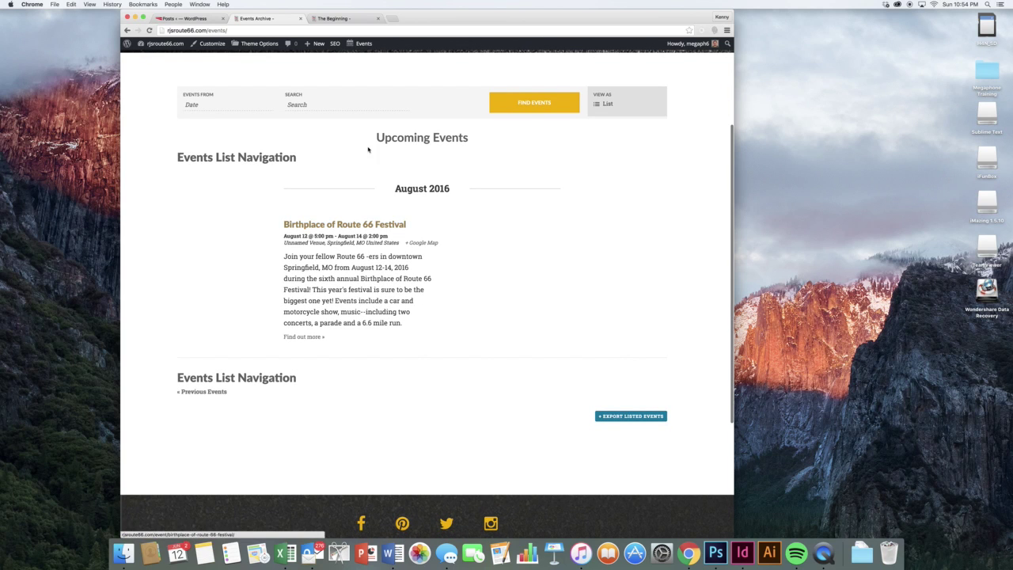
click(198, 18)
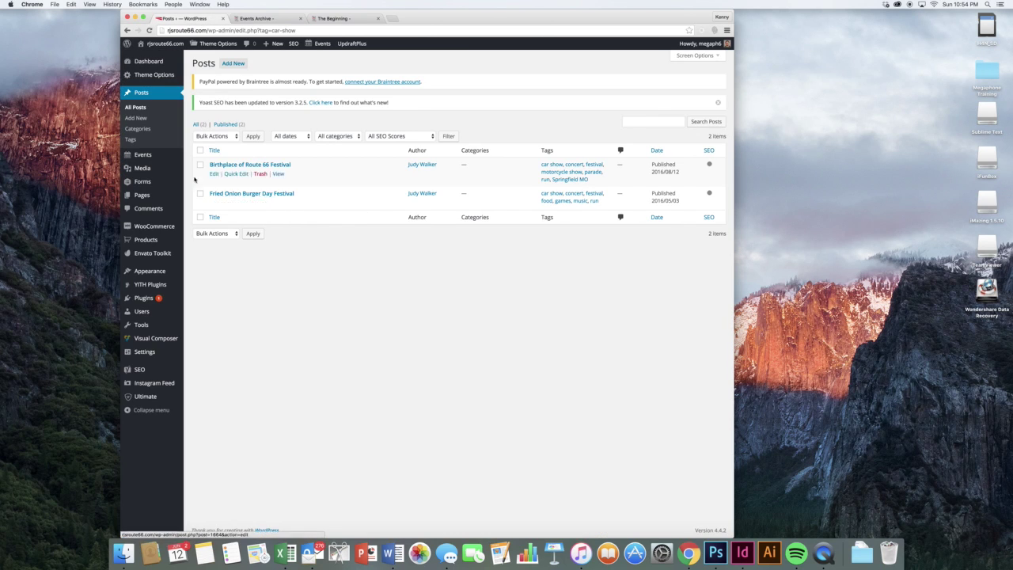
click(191, 156)
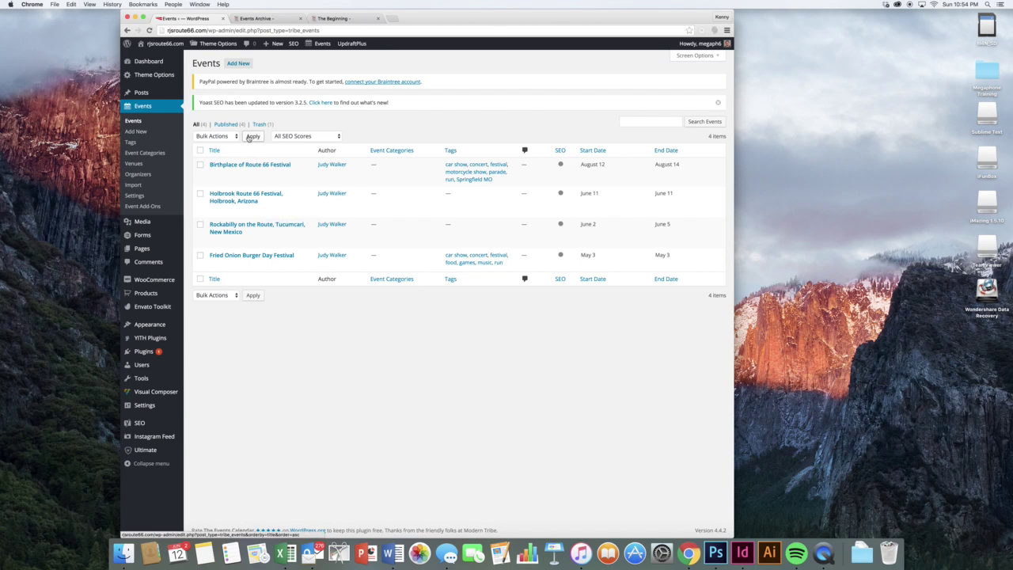
- Add a new event 'EVent title' described as 'This is a wonderful event and we hope you come.'
click(237, 63)
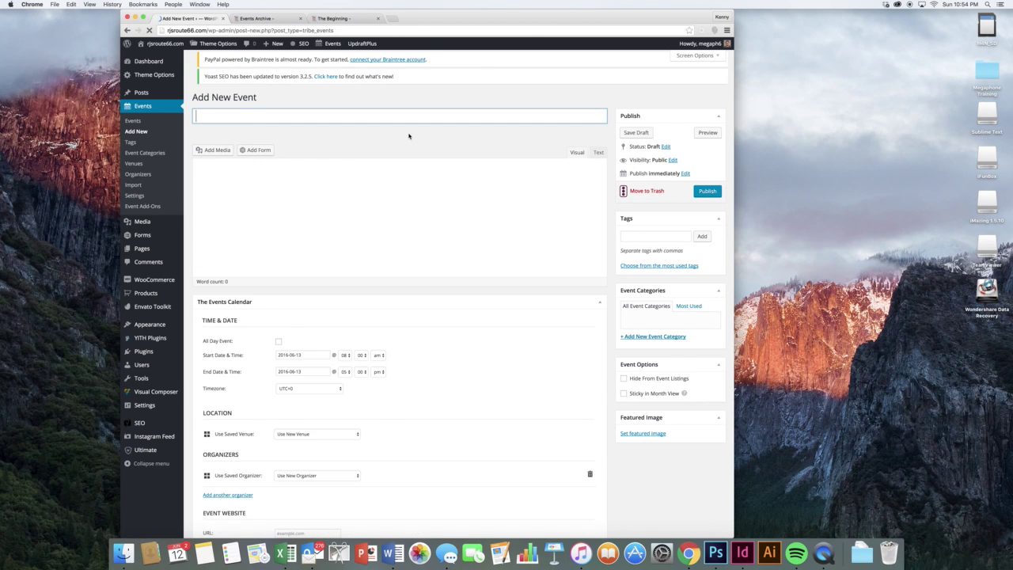
text(EVent title)
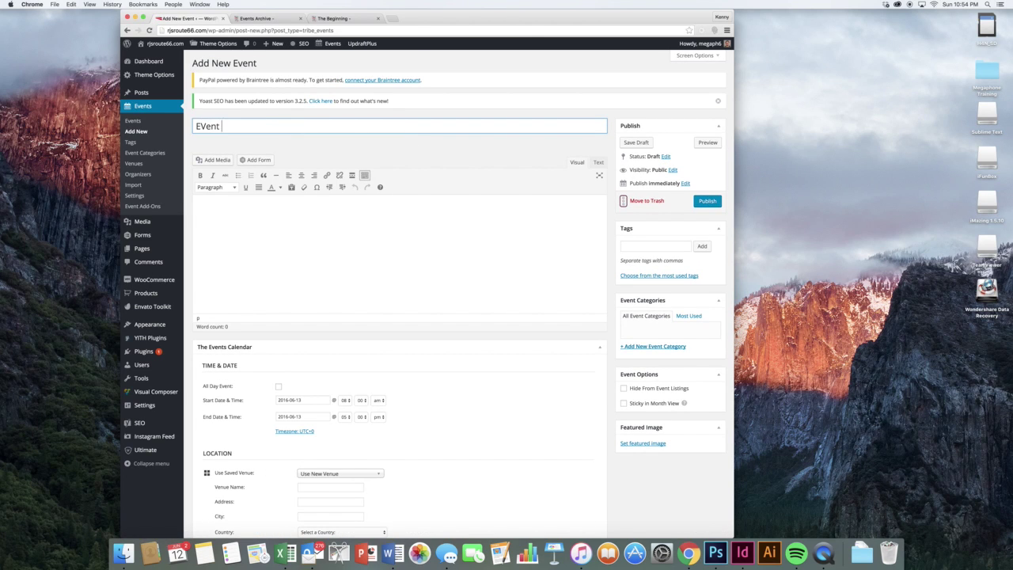
click(443, 244)
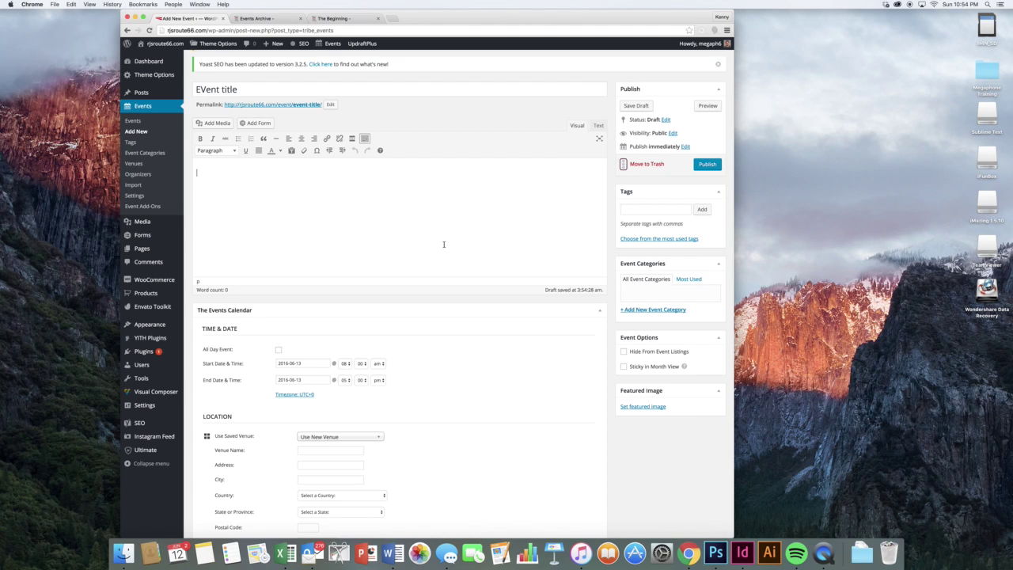
text(is a wonderful event andw)
key(BackSpace)
text(we hop yo)
key(BackSpace)
key(BackSpace)
key(BackSpace)
text(e you come.)
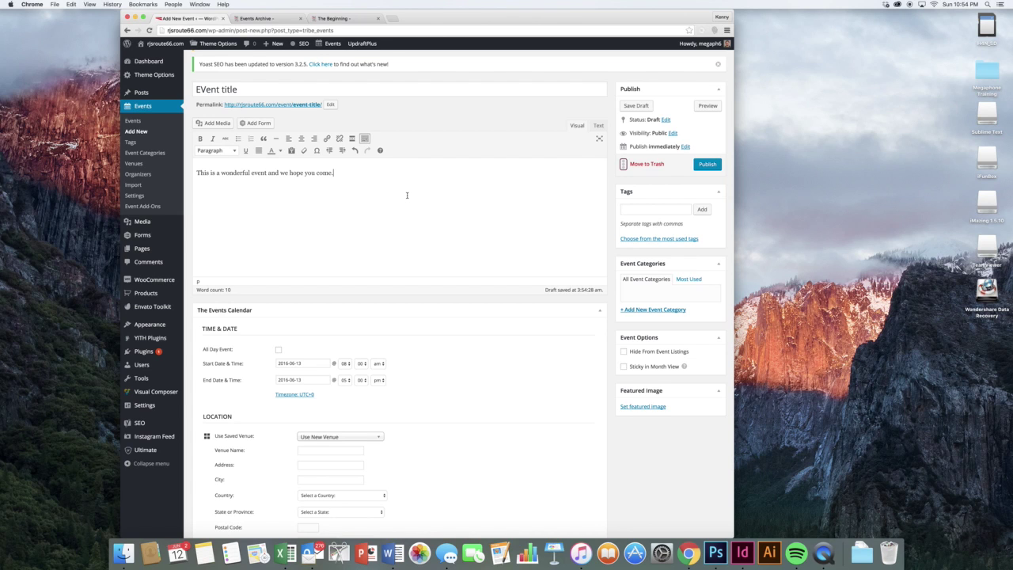
click(219, 126)
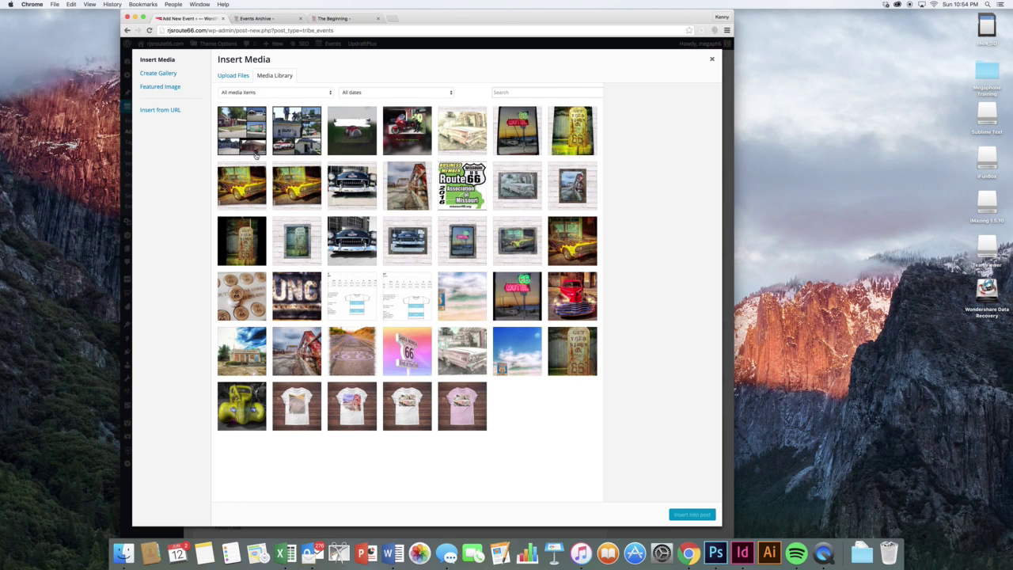
- Try uploading favicon.png from the Pictures folder, then cancel the upload
click(237, 78)
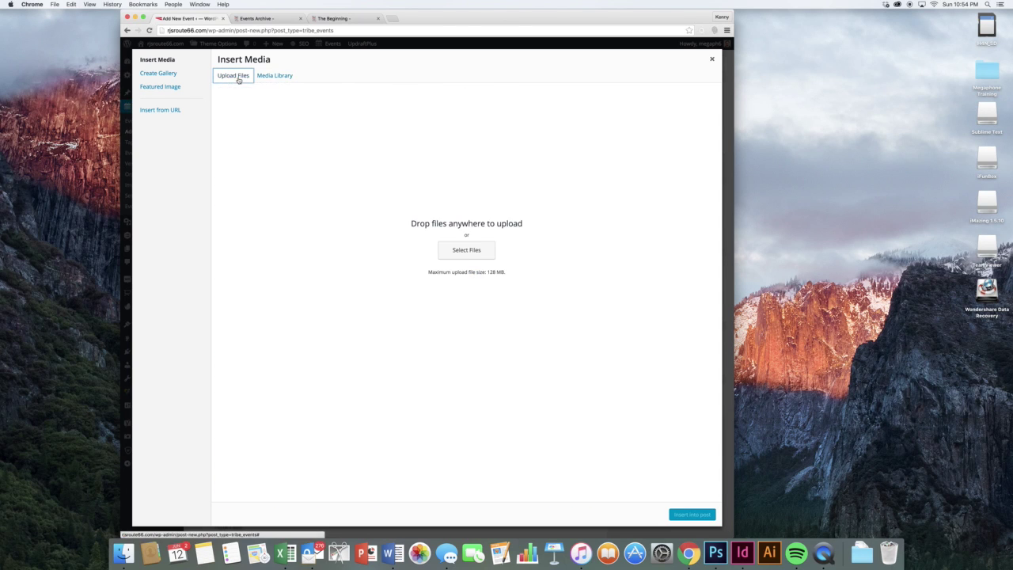
click(466, 250)
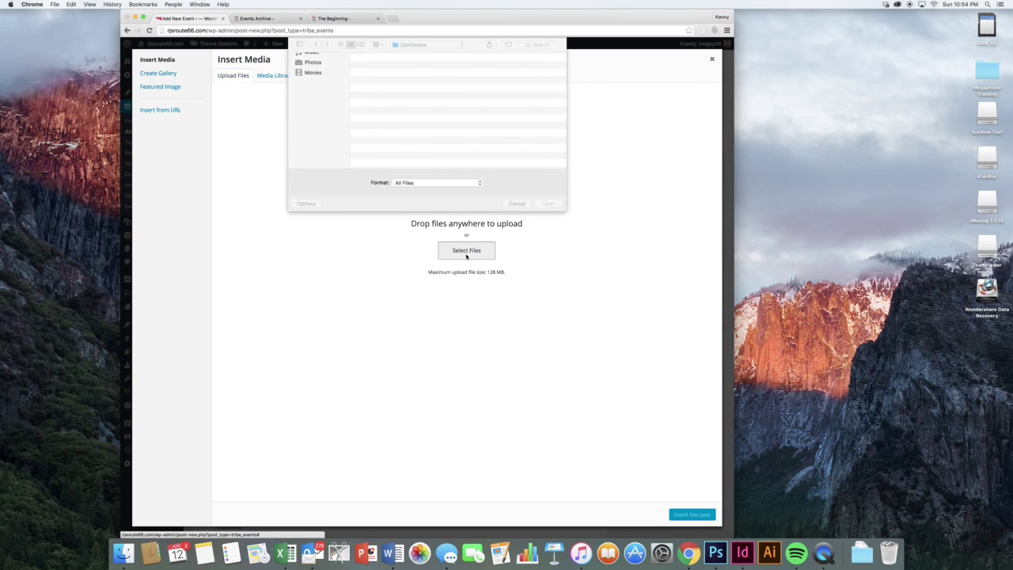
click(418, 73)
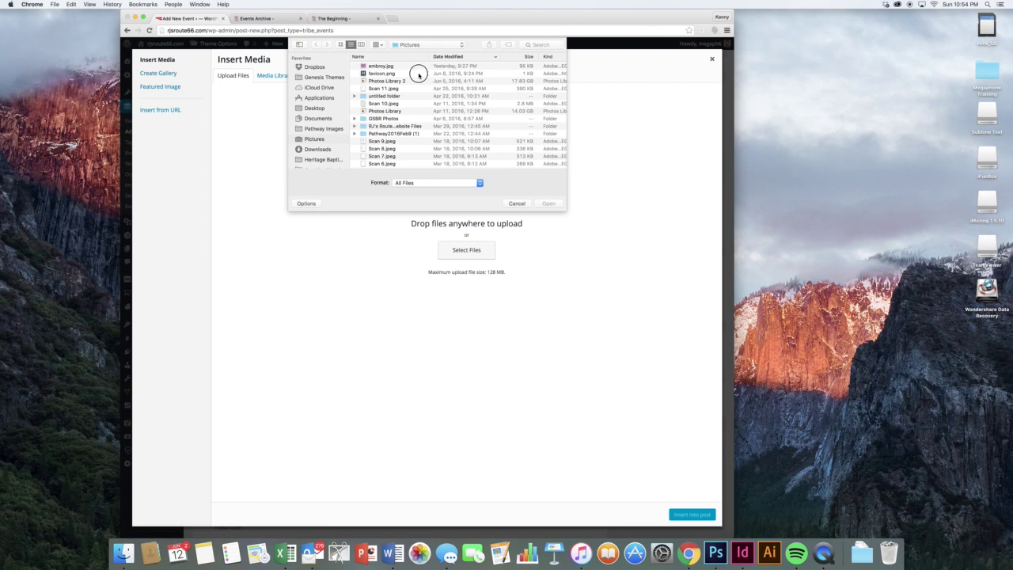
click(515, 204)
- Insert the IMG_1608 photo collage from the Media Library, centred below the text
click(279, 76)
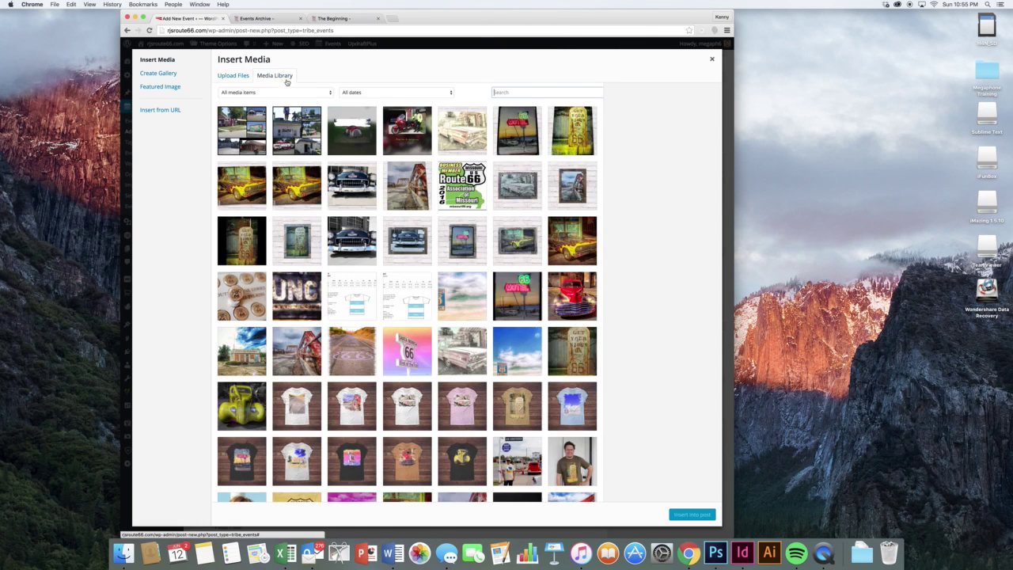
click(252, 141)
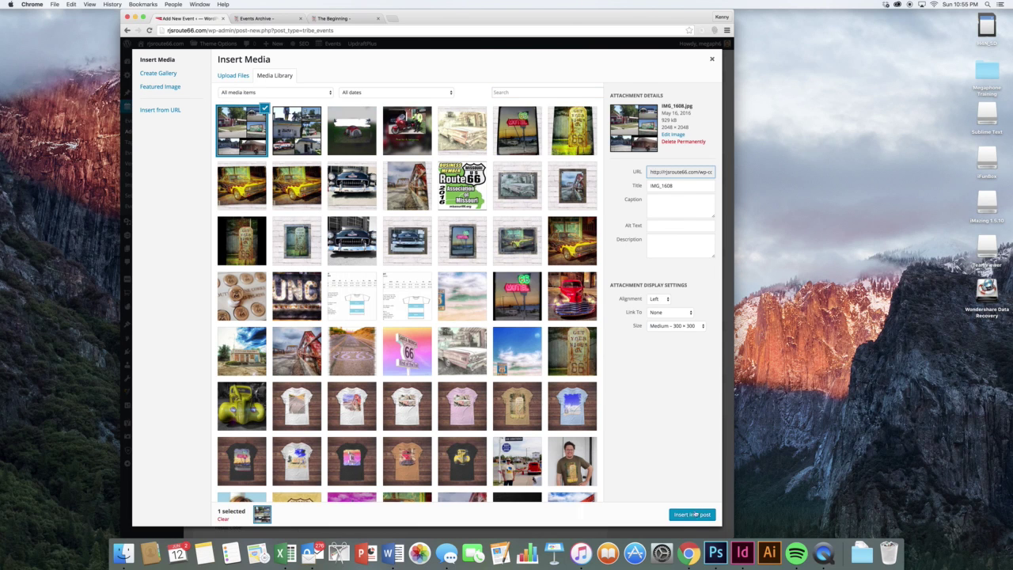
click(691, 515)
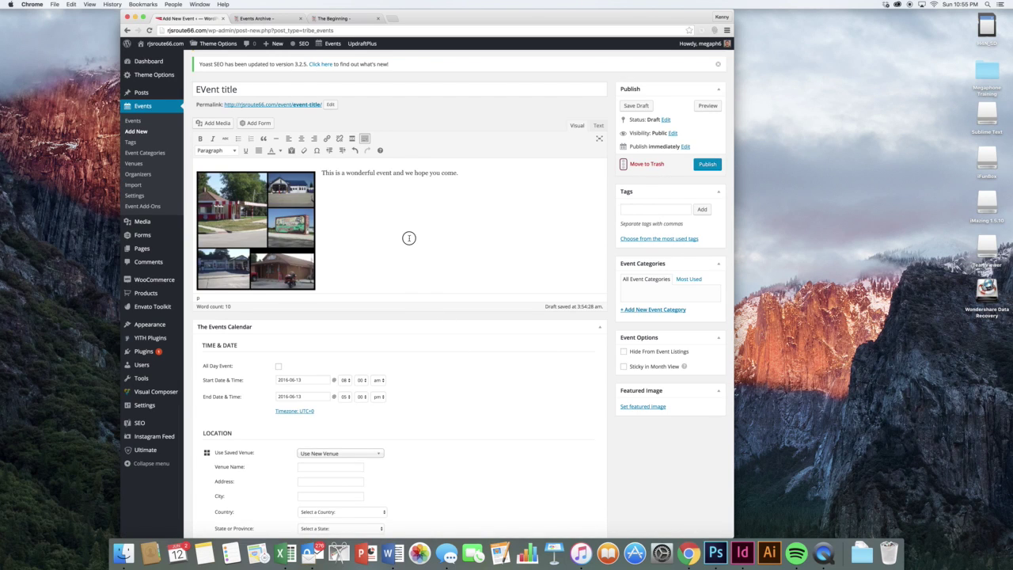
click(262, 220)
click(238, 168)
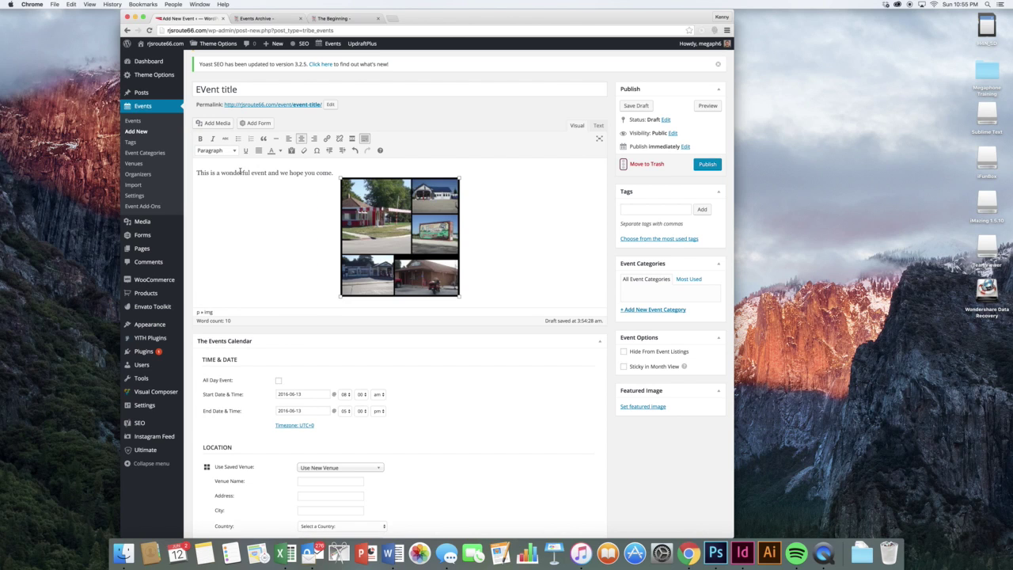
click(328, 220)
- Set the event start to July 11, 2016 at 09:40 pm
scroll(502, 261, down, 4)
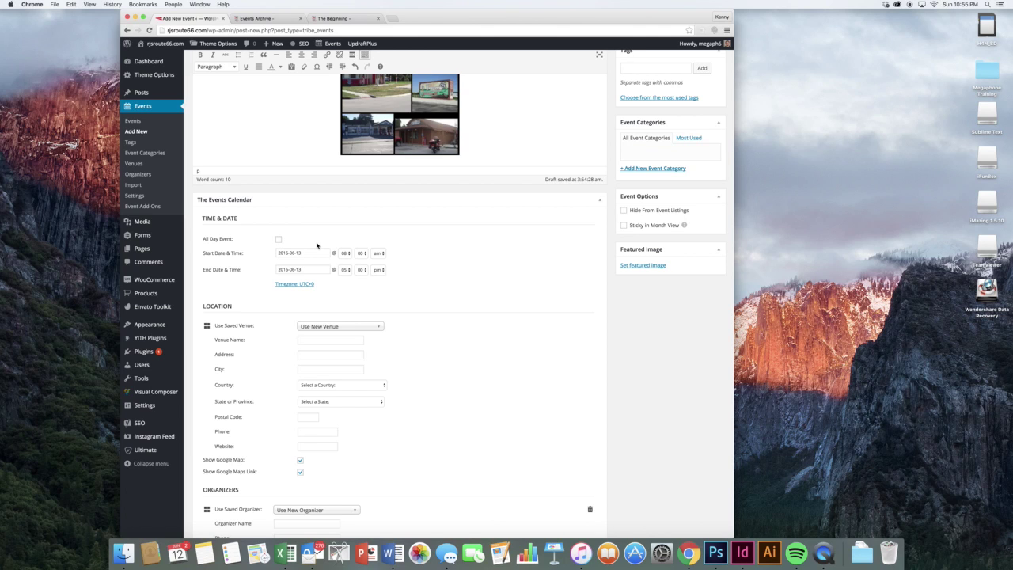
click(317, 254)
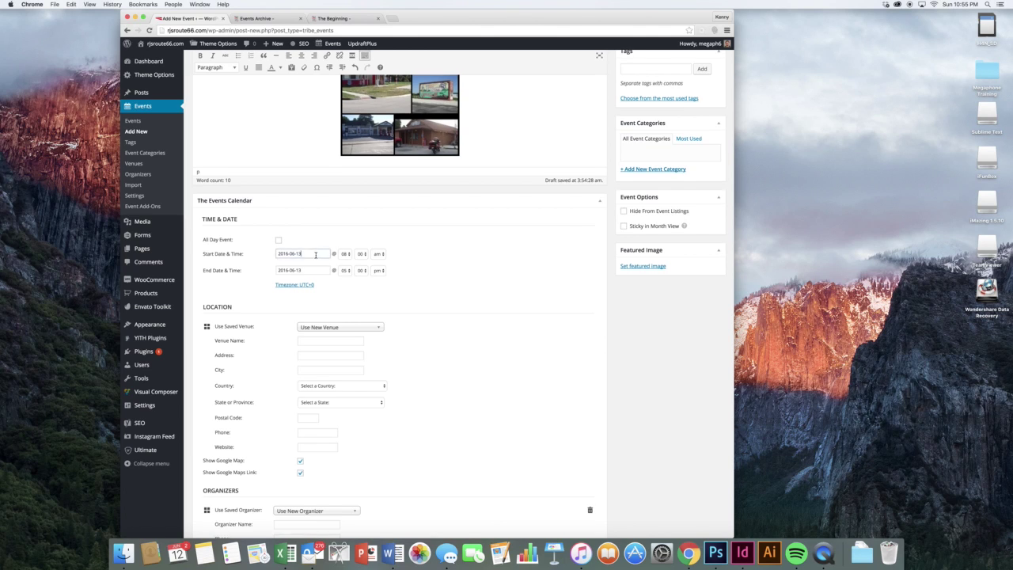
click(380, 314)
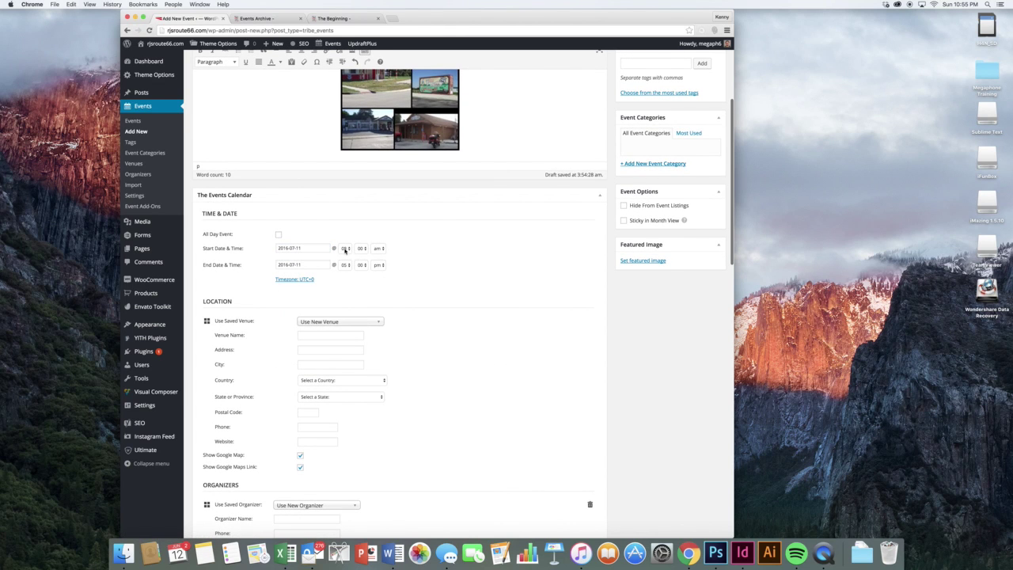
click(346, 248)
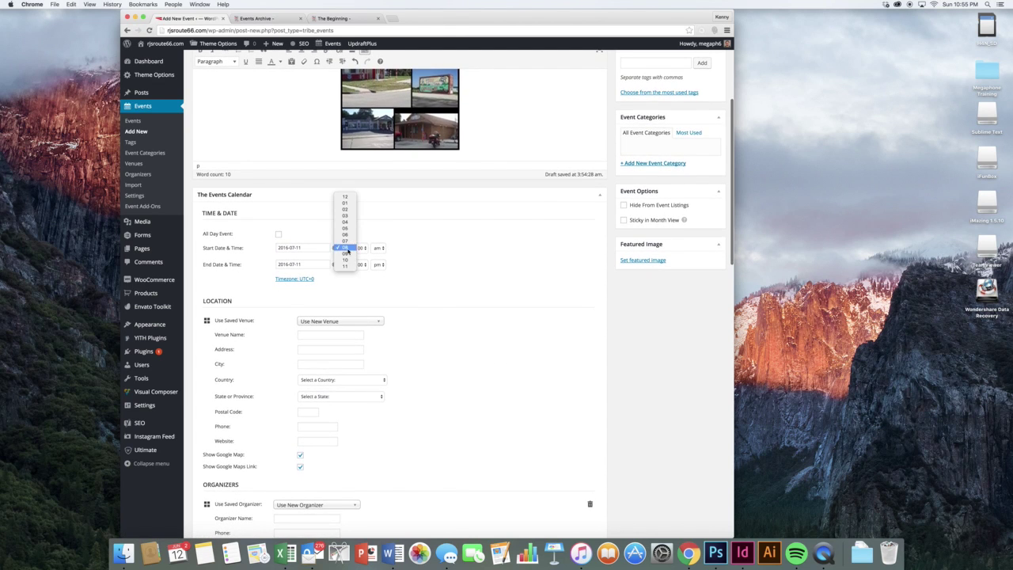
click(346, 254)
click(361, 248)
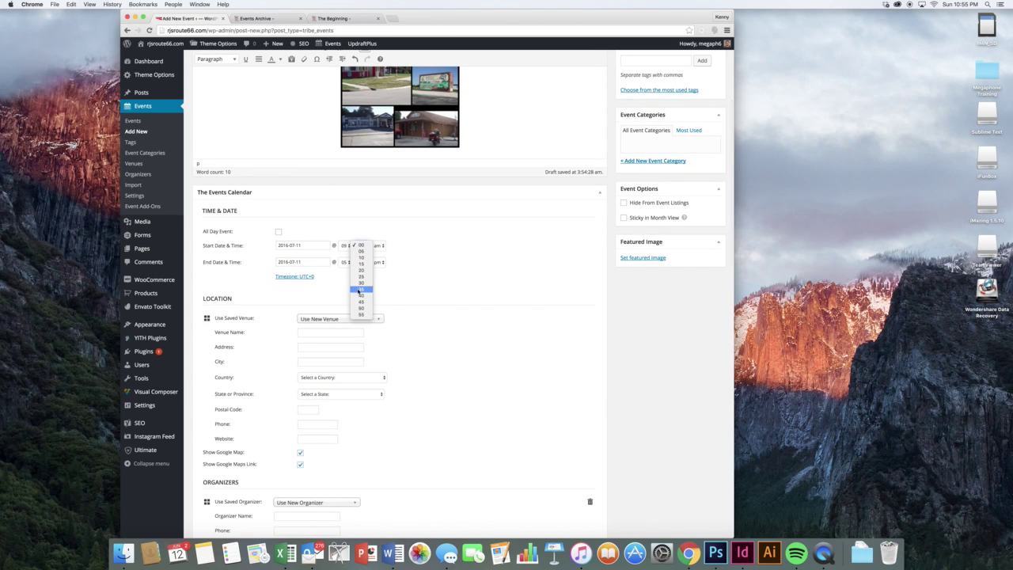
click(361, 296)
click(378, 247)
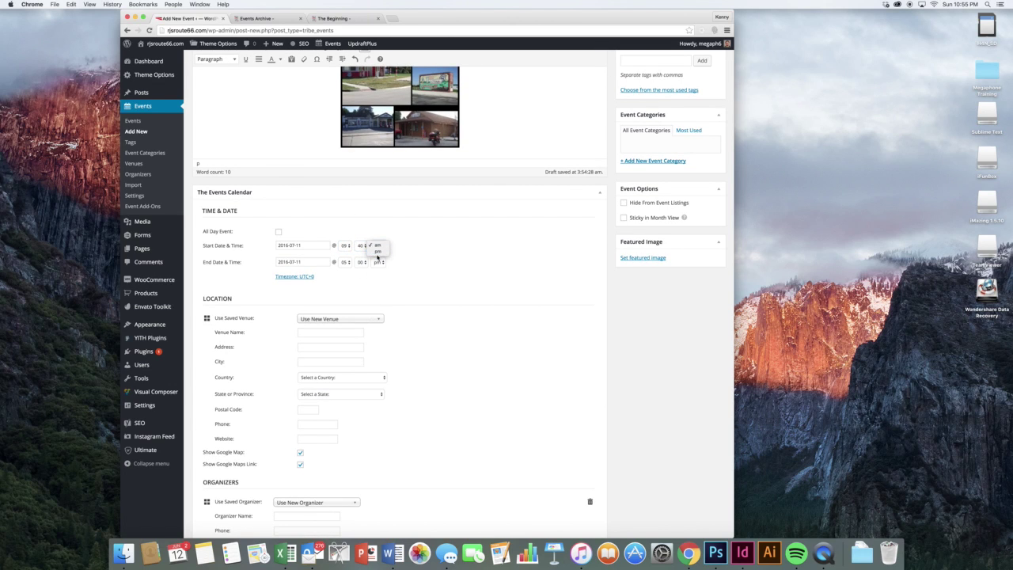
click(372, 251)
- Set the event end to July 13, 2016 at 03:00 am
click(320, 263)
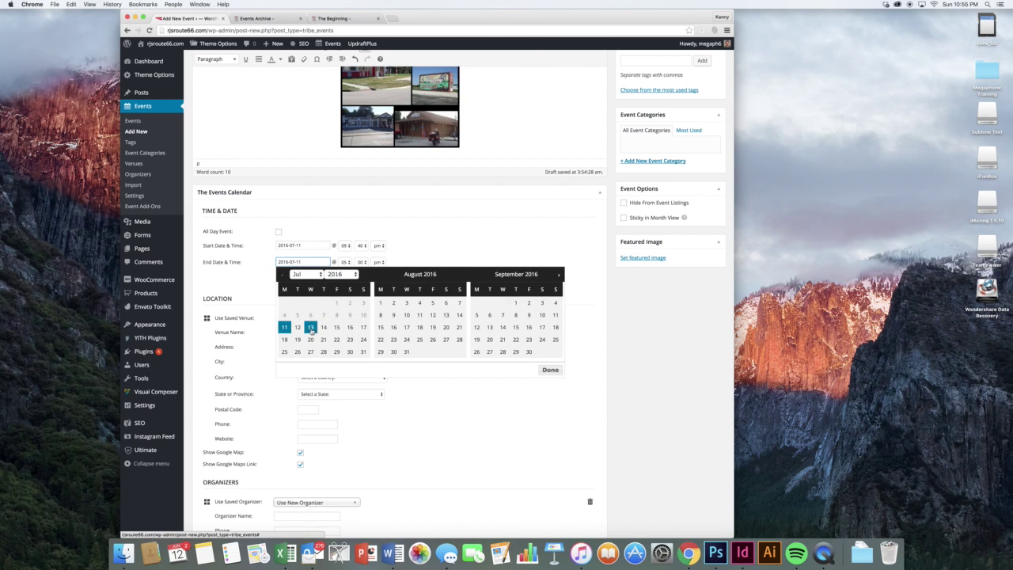
click(311, 327)
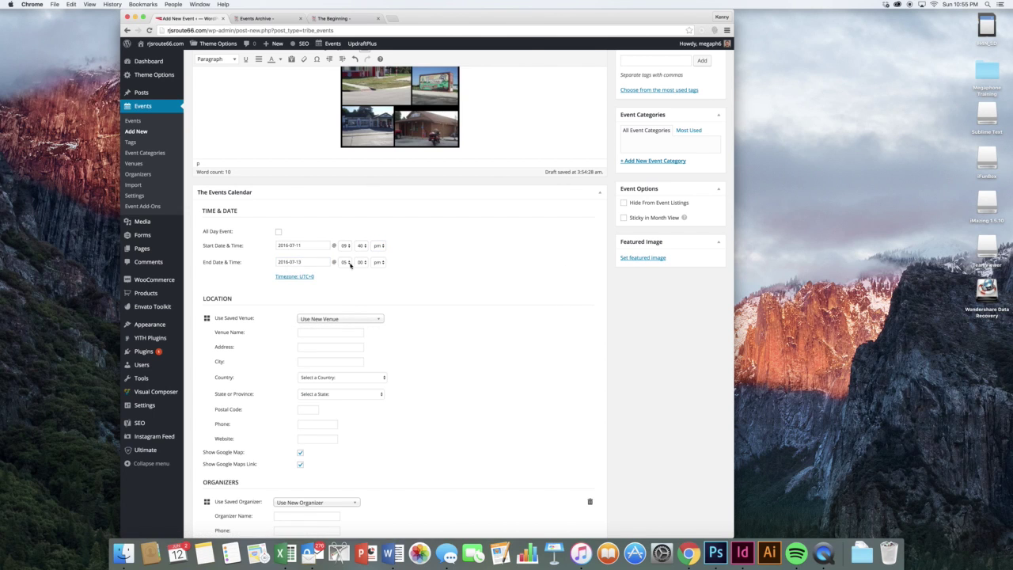
click(350, 265)
click(350, 250)
click(379, 264)
click(377, 252)
scroll(410, 275, down, 3)
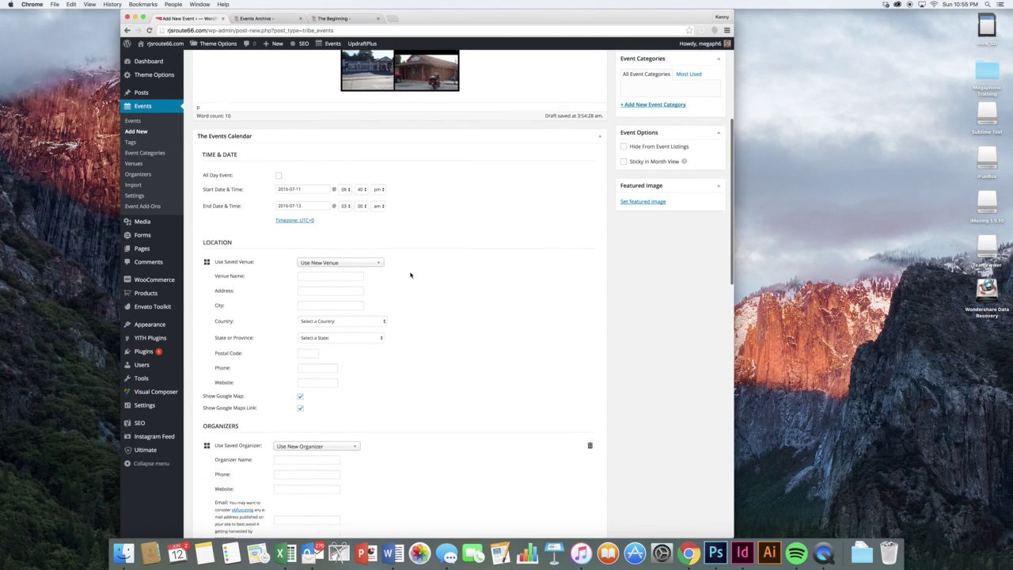
- Choose Memorial Stadium from the saved venues as the event venue
click(361, 260)
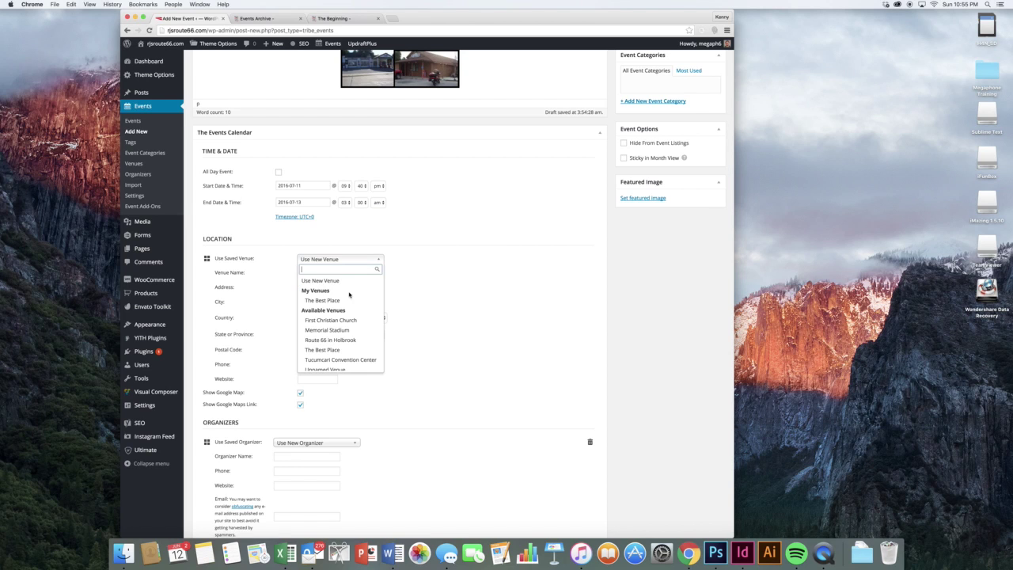
scroll(349, 309, down, 1)
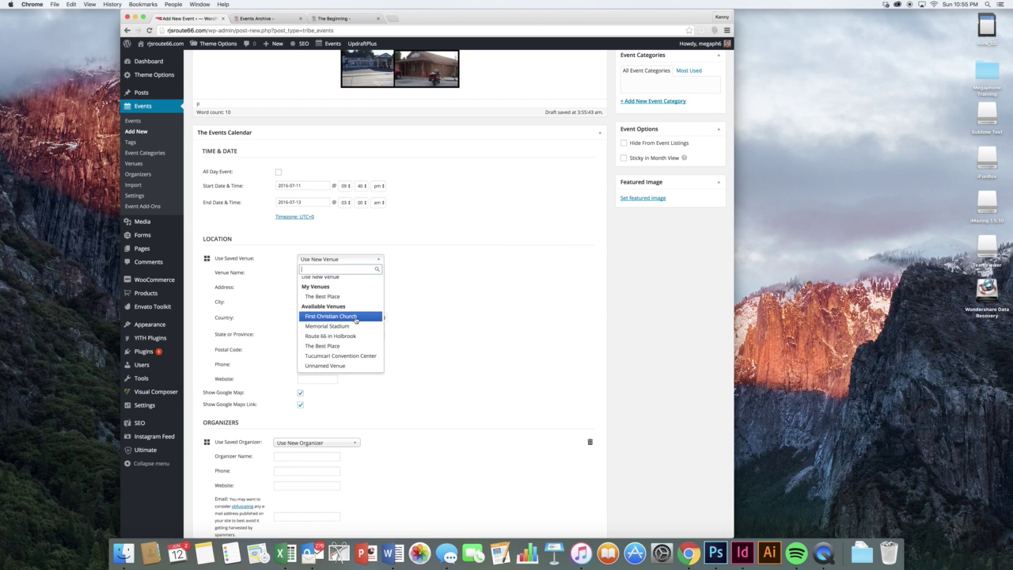
click(348, 326)
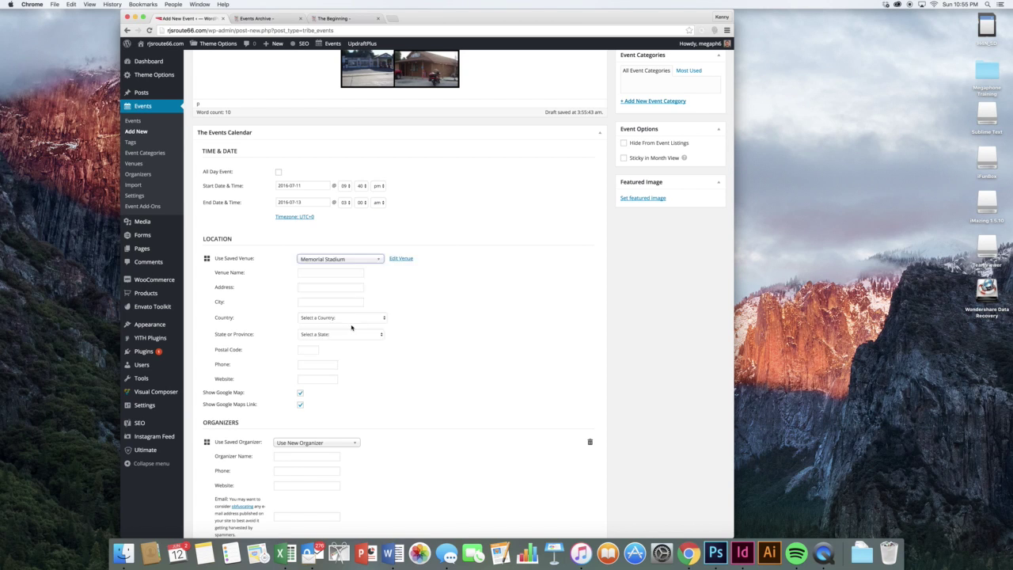
click(415, 296)
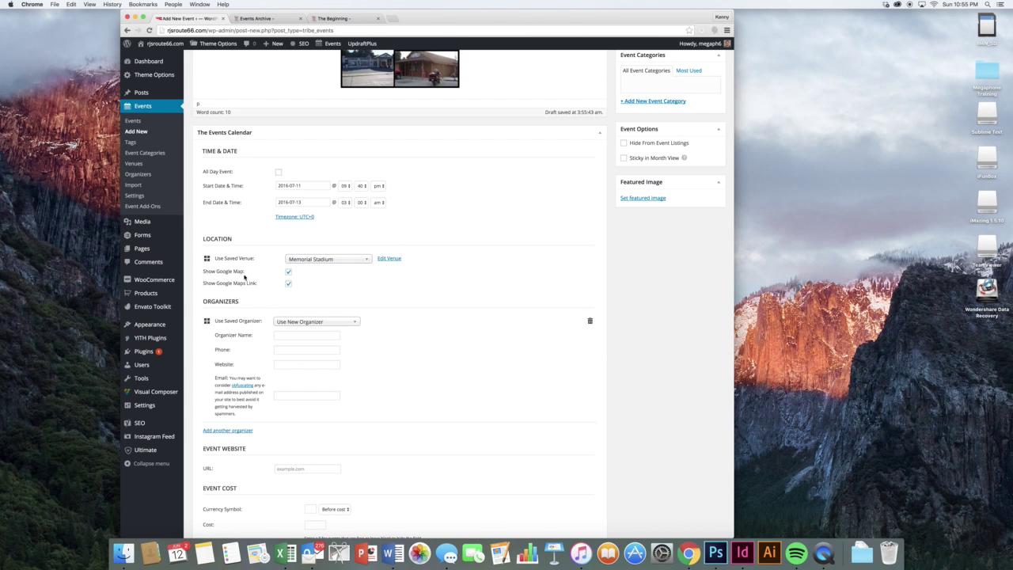
scroll(356, 298, down, 2)
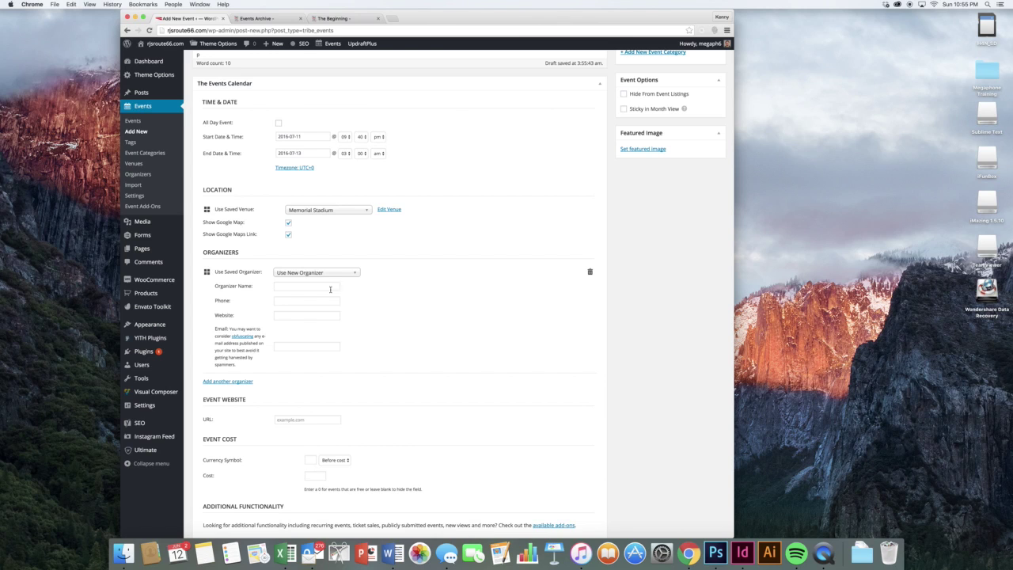
- Enter google.com as the event website and $50 as its cost
click(322, 288)
scroll(348, 301, down, 3)
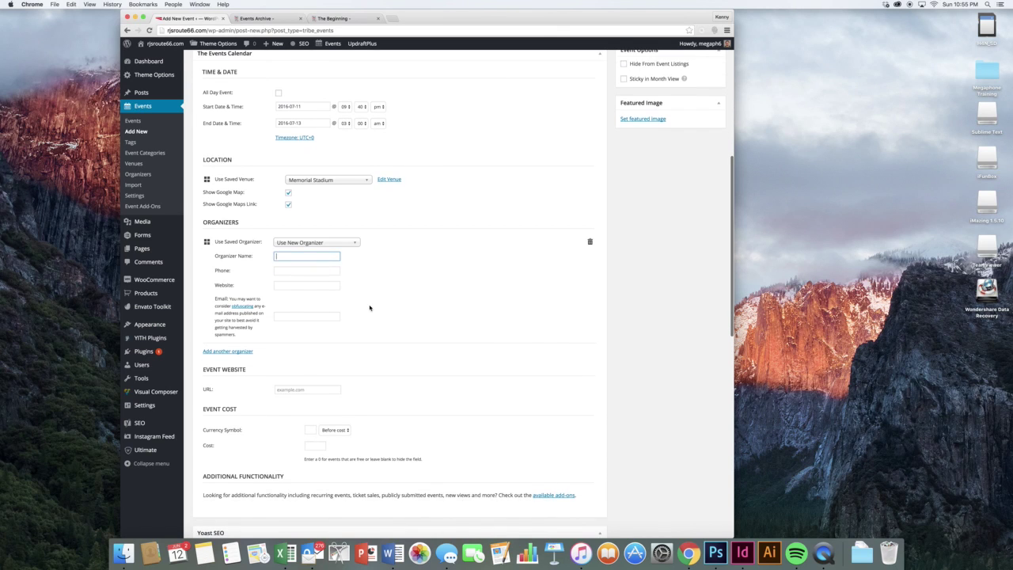
click(318, 329)
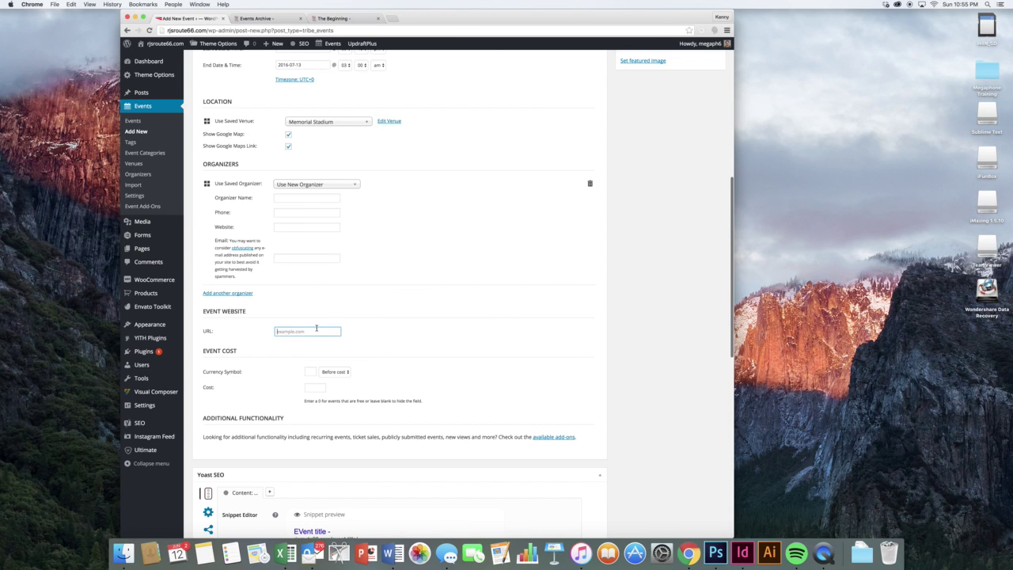
text(google.com)
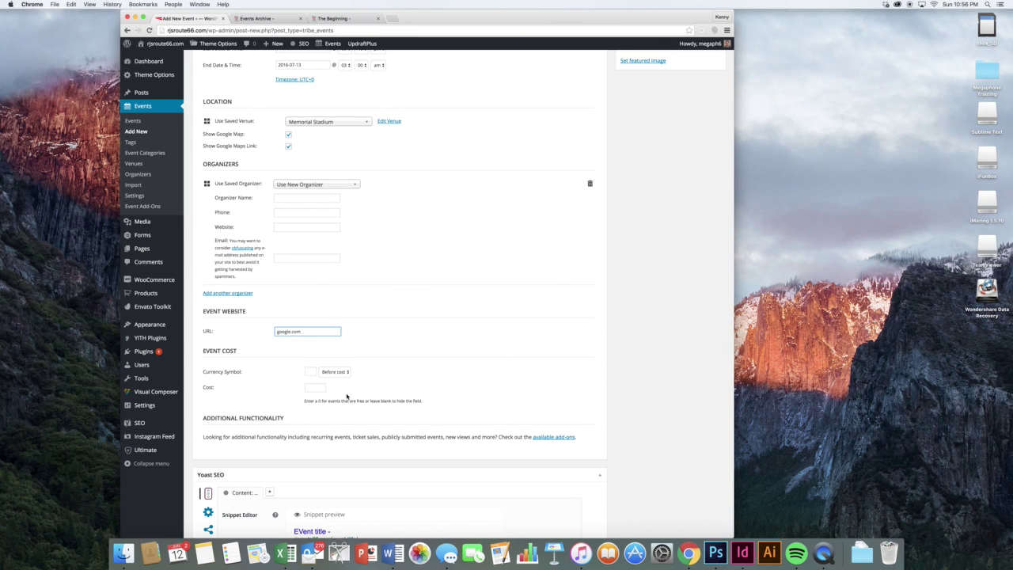
click(362, 357)
click(316, 373)
scroll(316, 371, down, 1)
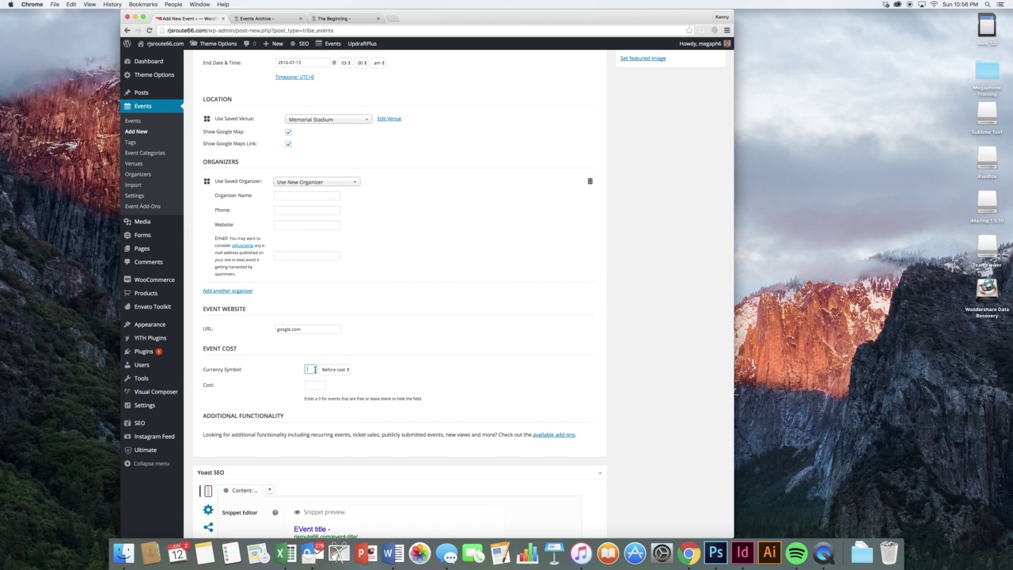
click(307, 386)
scroll(408, 358, down, 3)
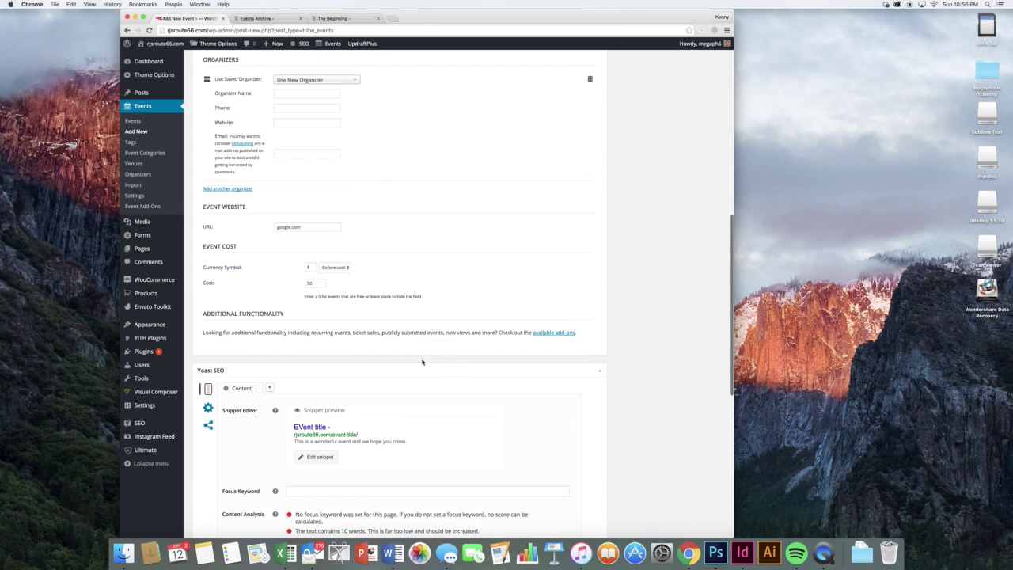
scroll(411, 368, down, 2)
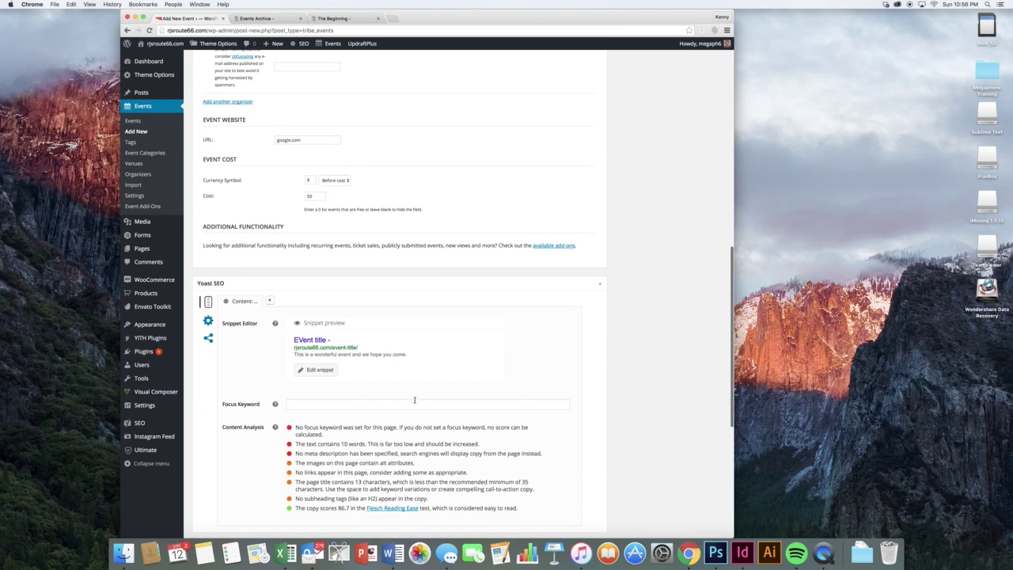
scroll(414, 400, down, 6)
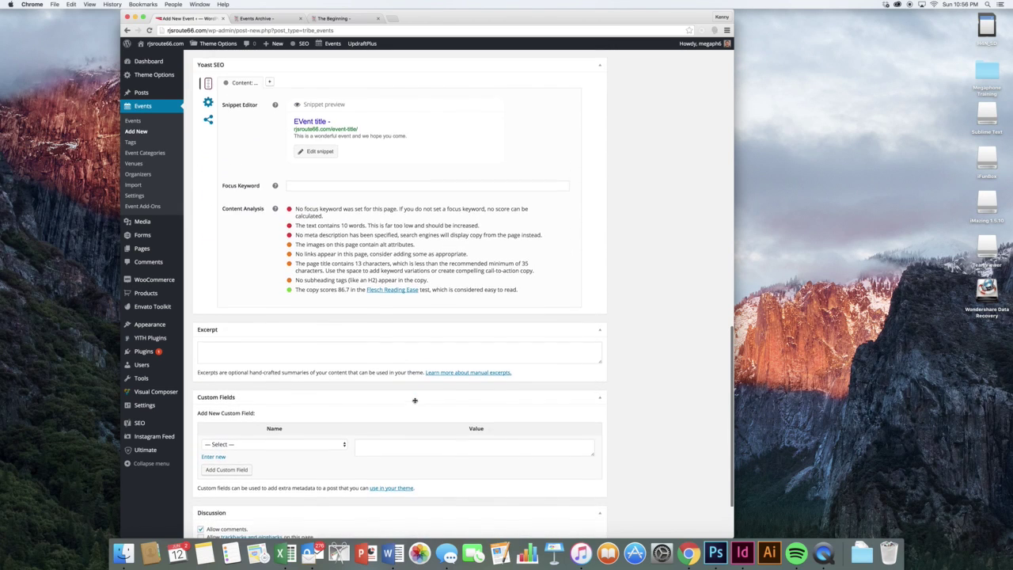
click(398, 360)
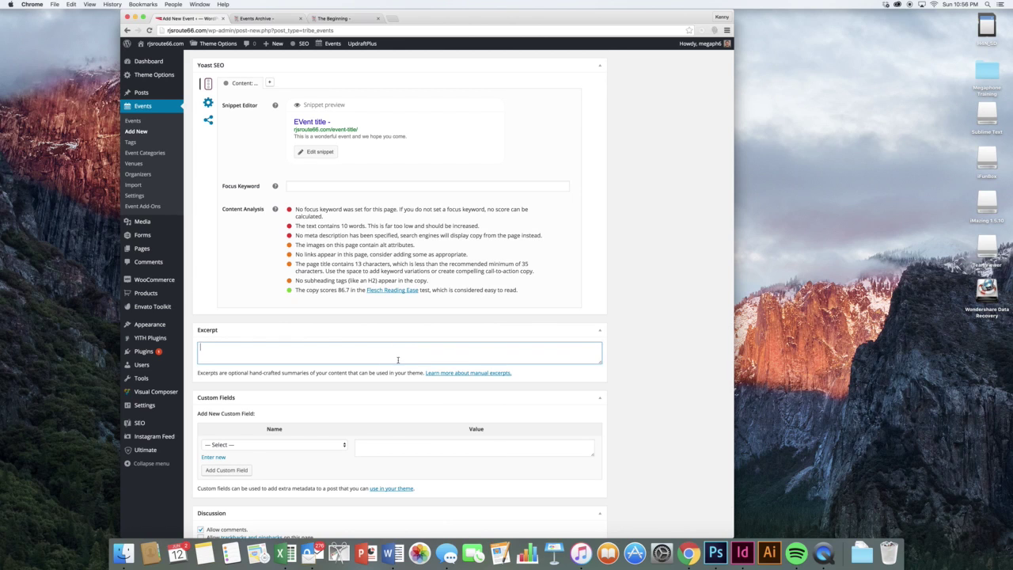
click(608, 380)
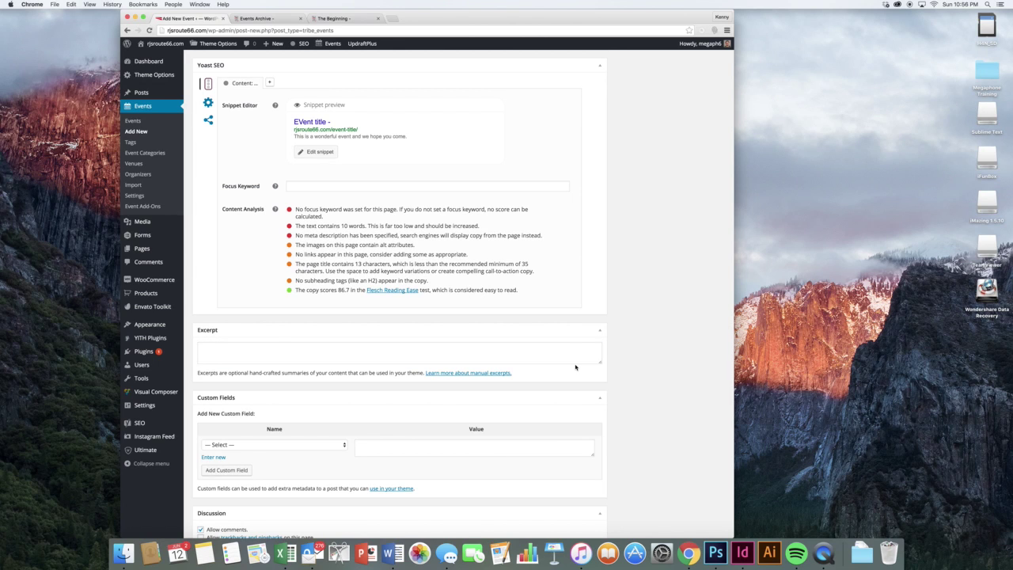
click(274, 22)
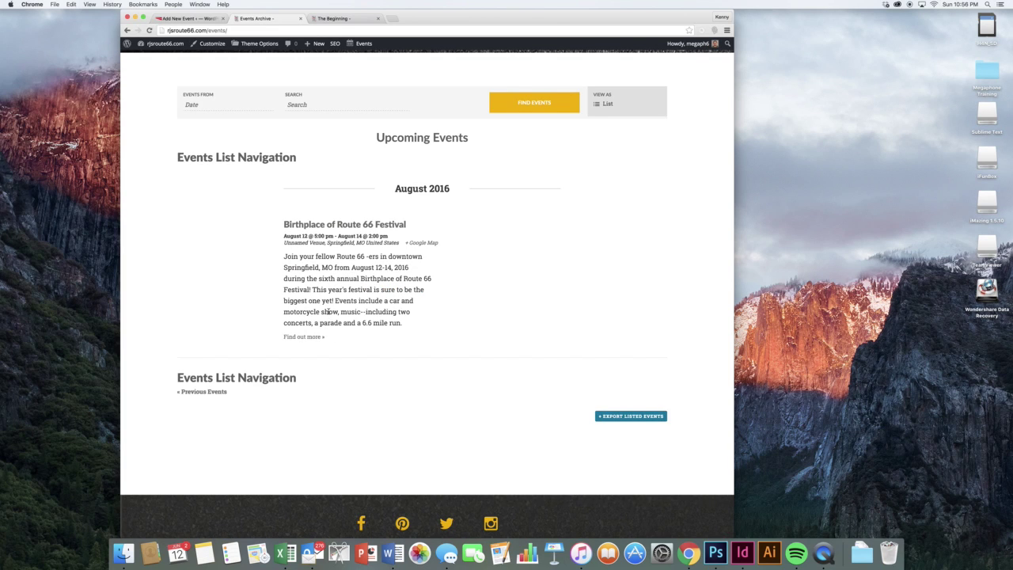
click(189, 19)
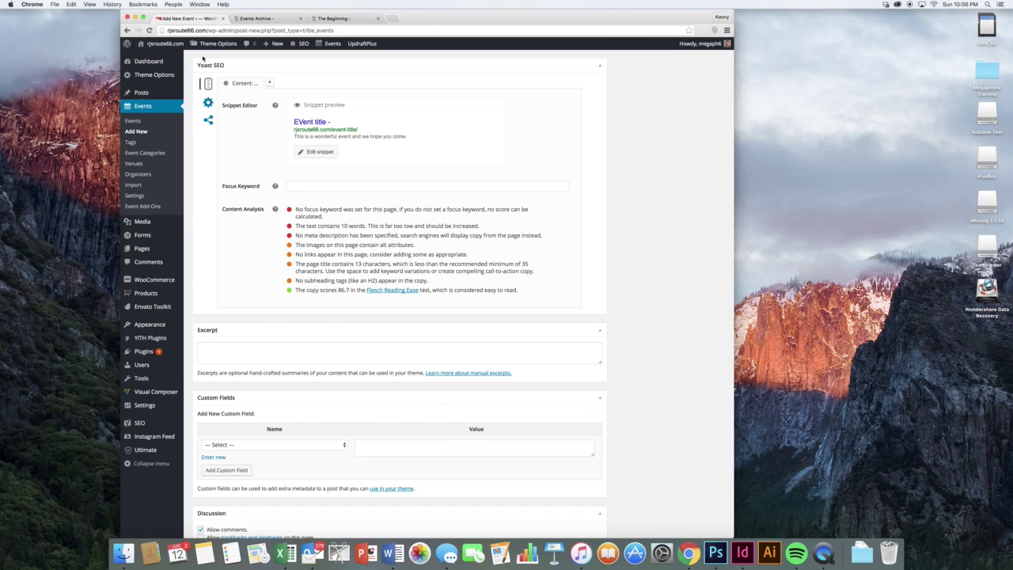
click(331, 349)
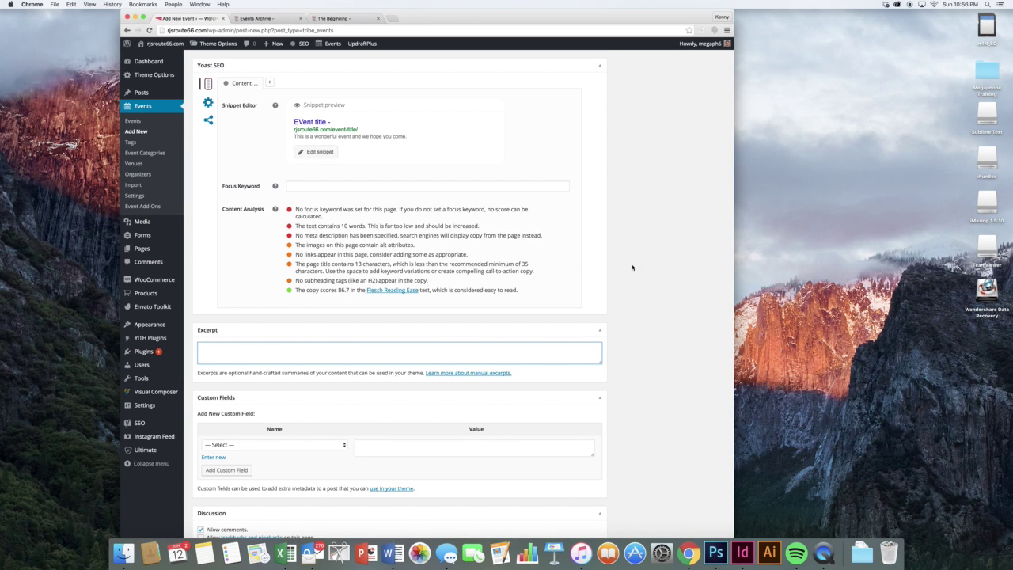
scroll(637, 272, down, 2)
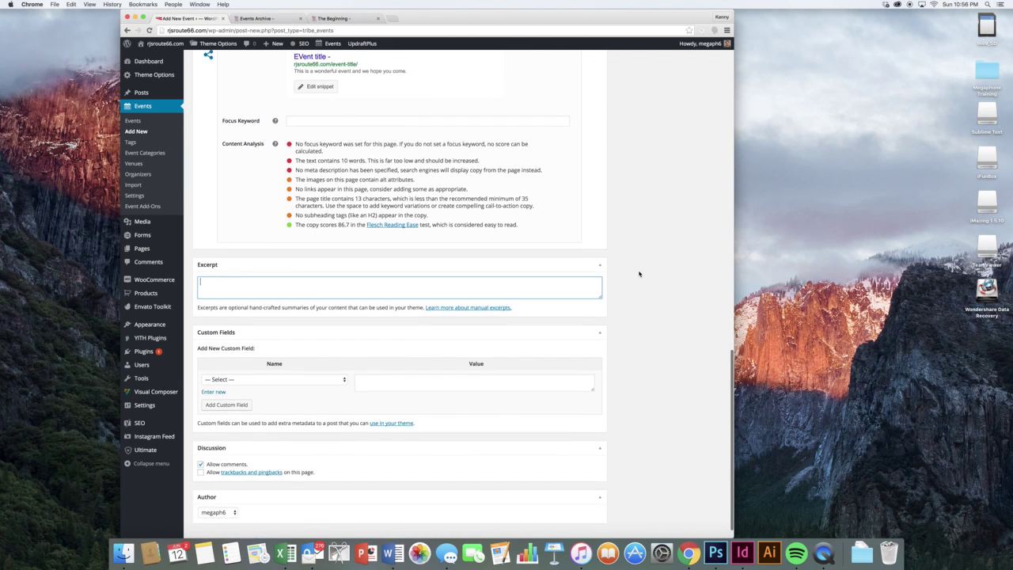
scroll(640, 274, up, 10)
scroll(640, 274, up, 3)
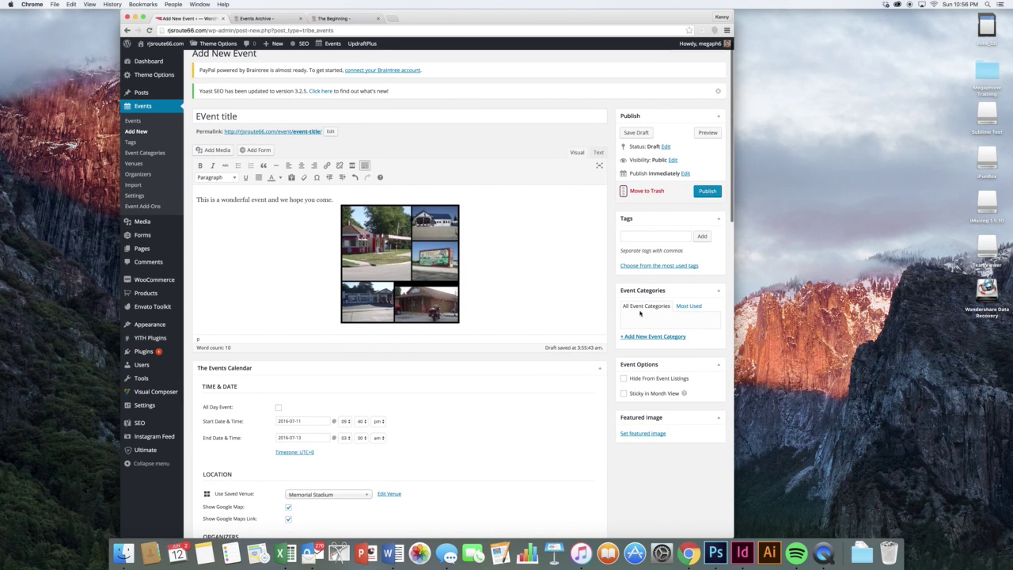
- Choose rjs-metal-pic-1.jpg, the rusty bridge sign photo, as the event's featured image
click(637, 434)
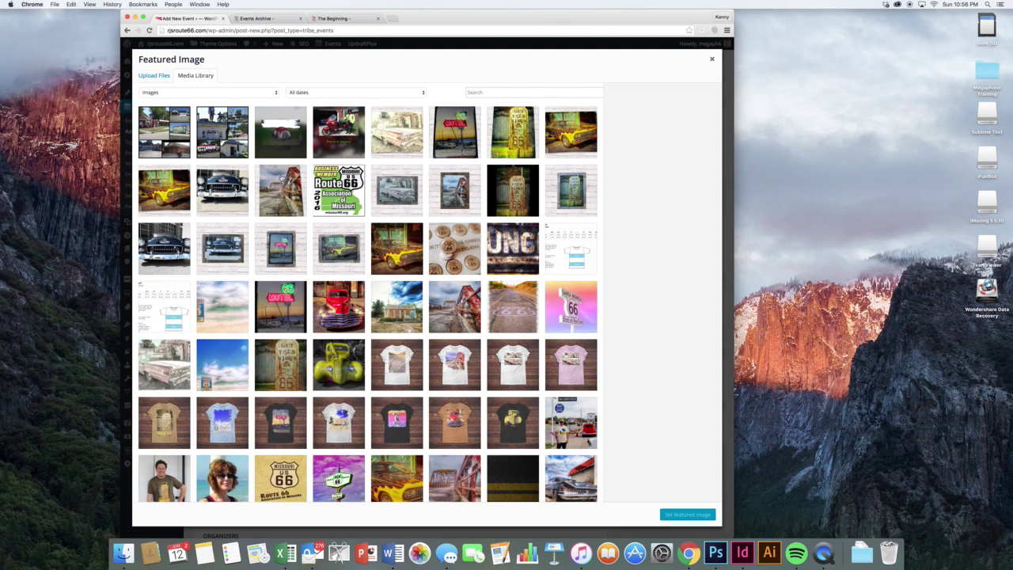
click(282, 182)
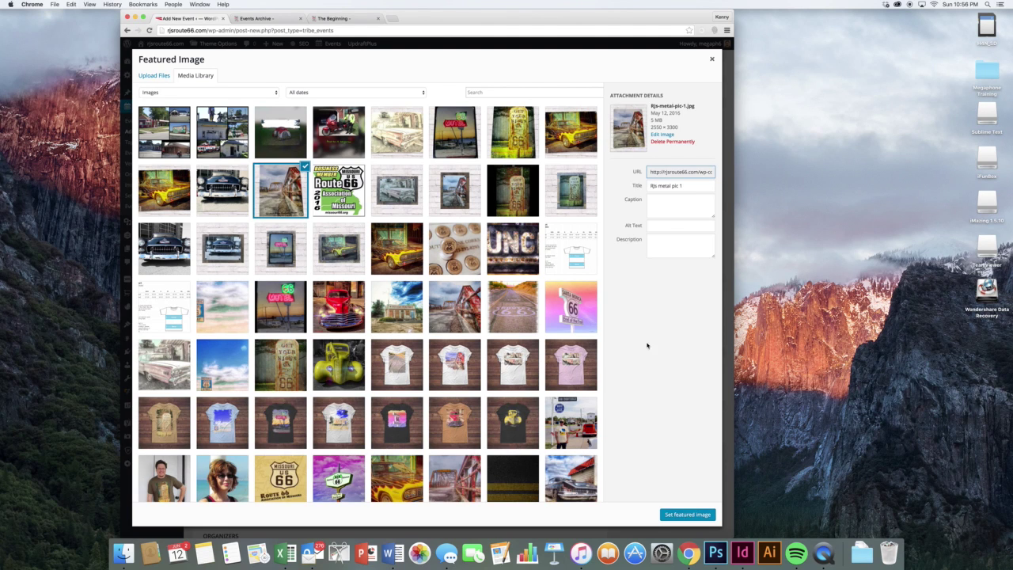
click(686, 515)
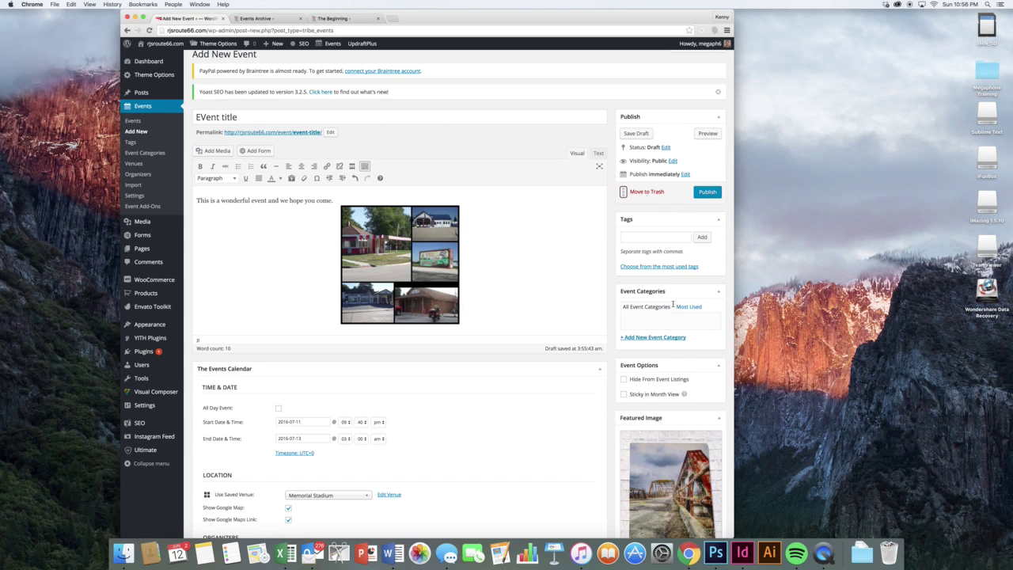
- Publish 'EVent title' and reload the public events archive to confirm it is listed
click(706, 191)
click(260, 19)
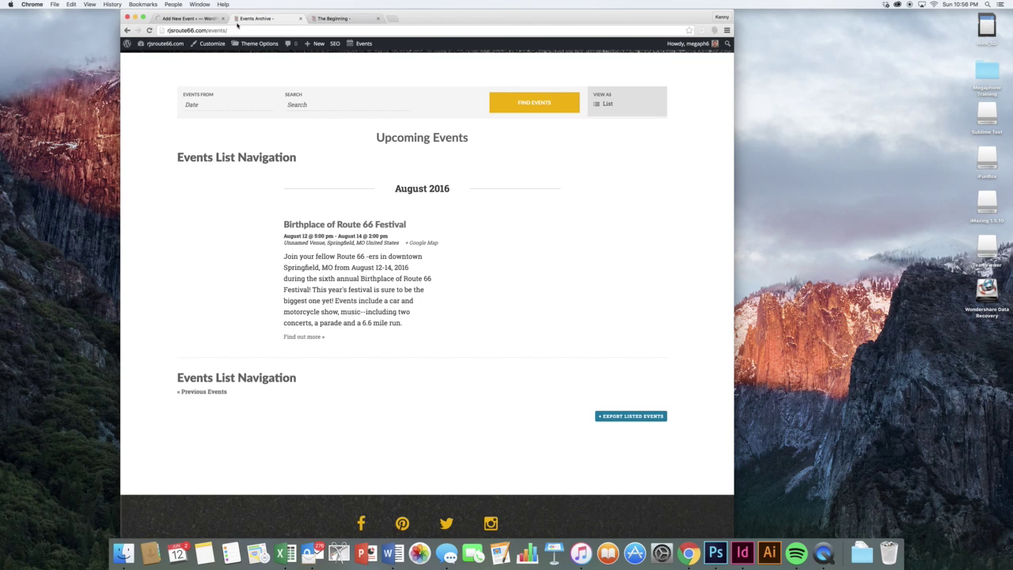
click(148, 30)
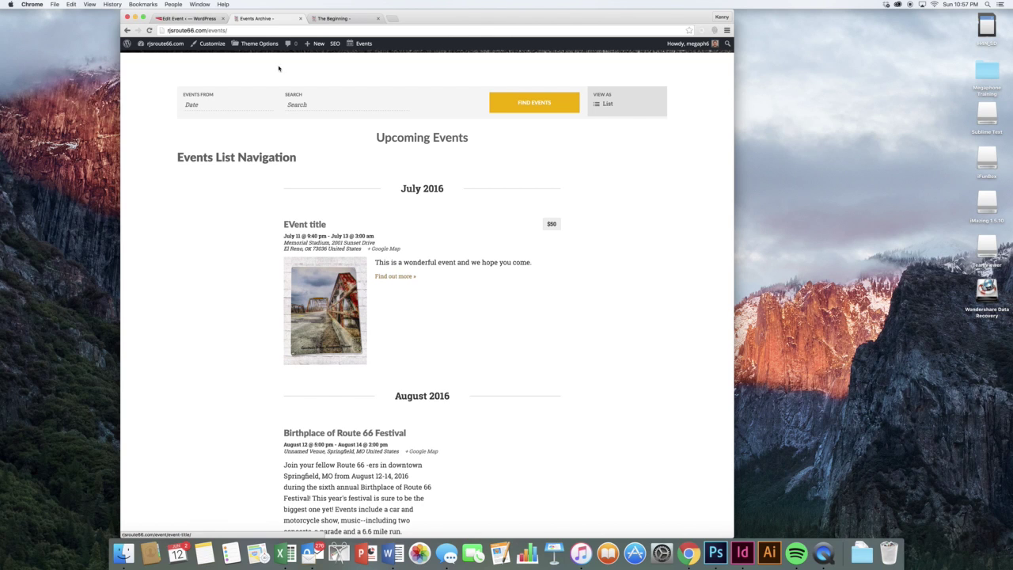
click(190, 18)
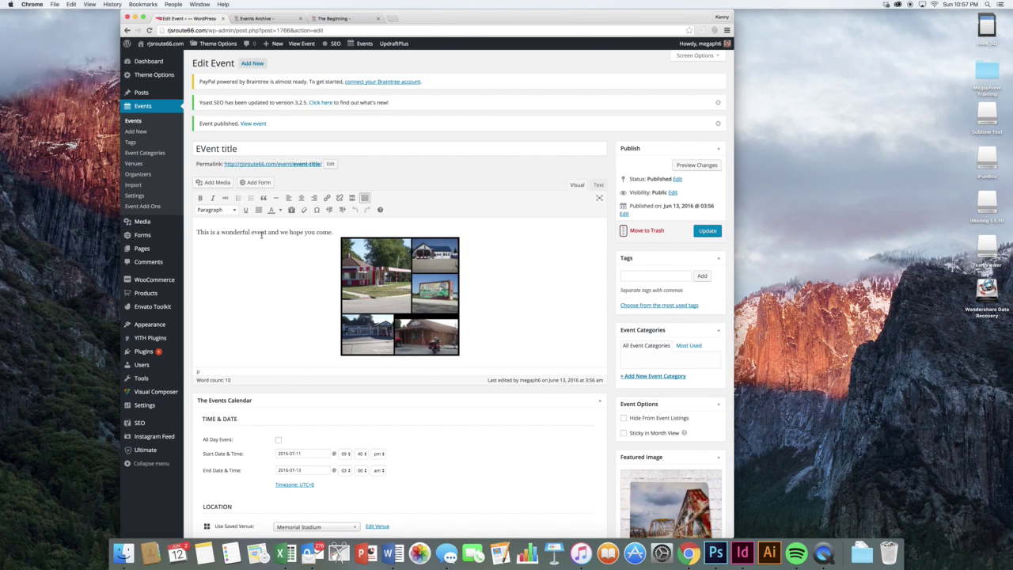
- Copy 'This is a wonderful' from the content into the Excerpt box and update the event
drag(250, 232, 170, 232)
key(super+c)
scroll(423, 268, down, 20)
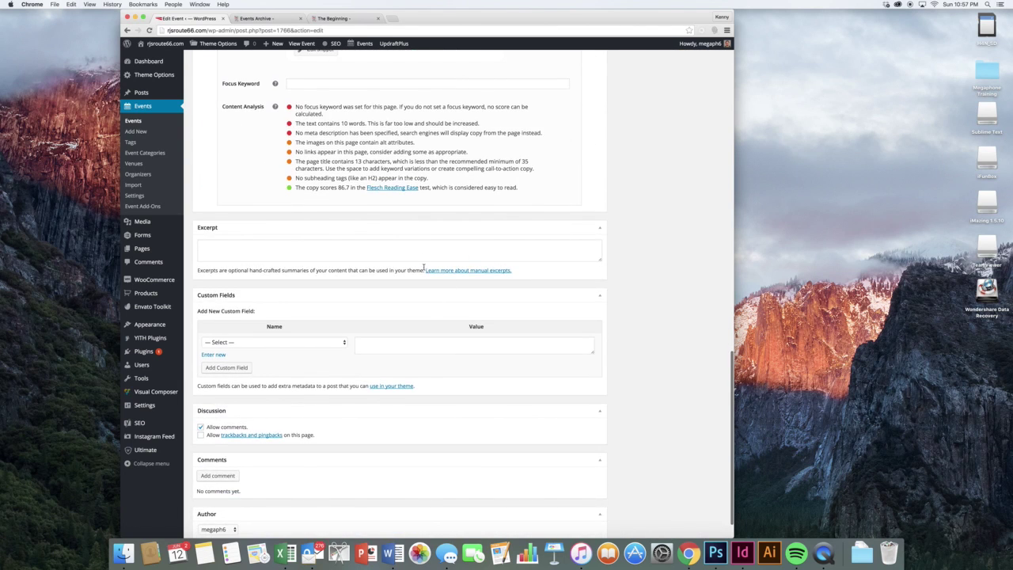
click(422, 254)
key(super+v)
scroll(583, 242, up, 20)
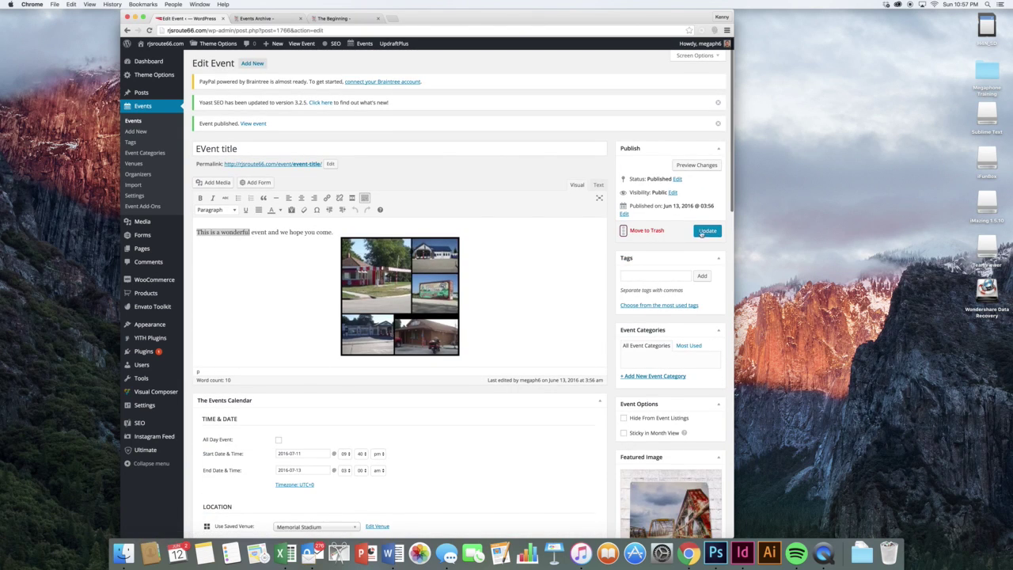
click(707, 231)
- Reload the public events list to confirm it shows the 'This is a wonderful' summary
click(261, 18)
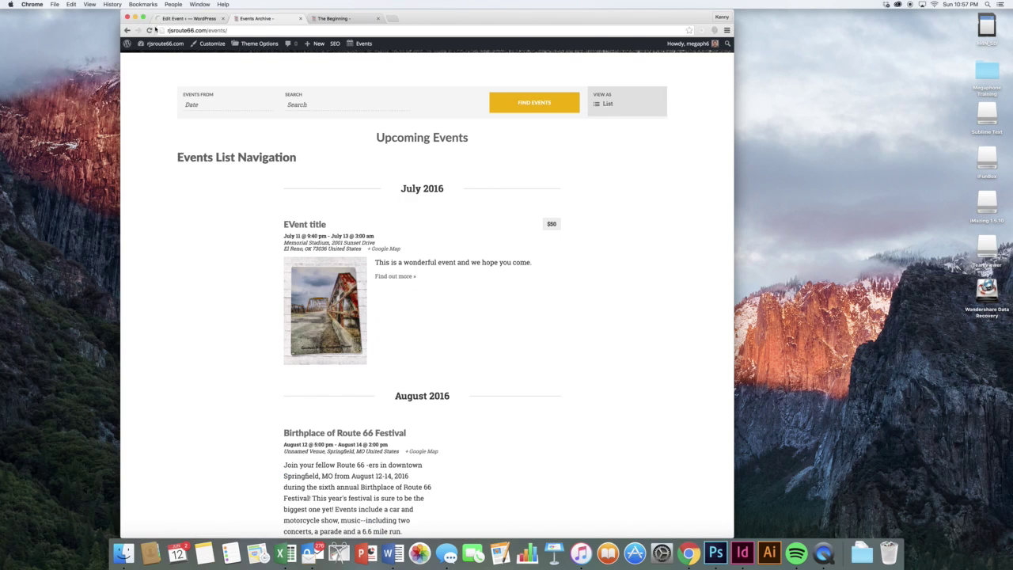
click(150, 30)
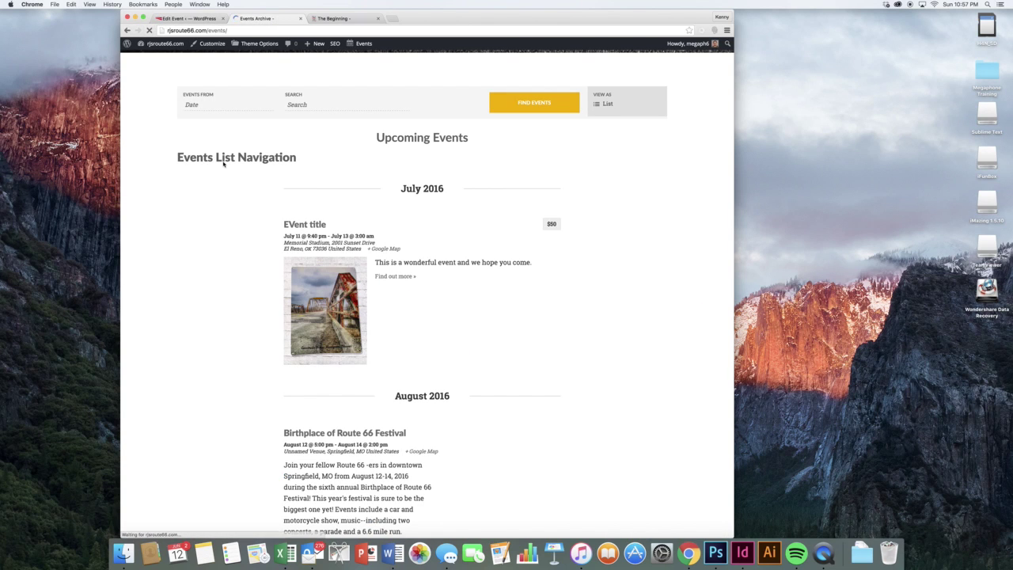
triple_click(392, 262)
click(392, 262)
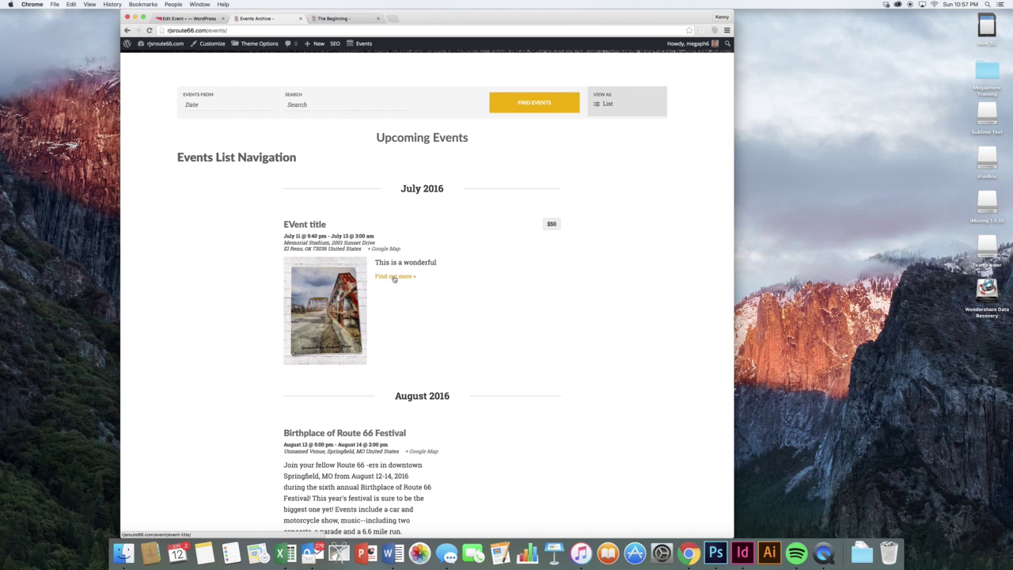
- View the event's public page with its bridge photo, details and venue map, then return to its editor
click(395, 277)
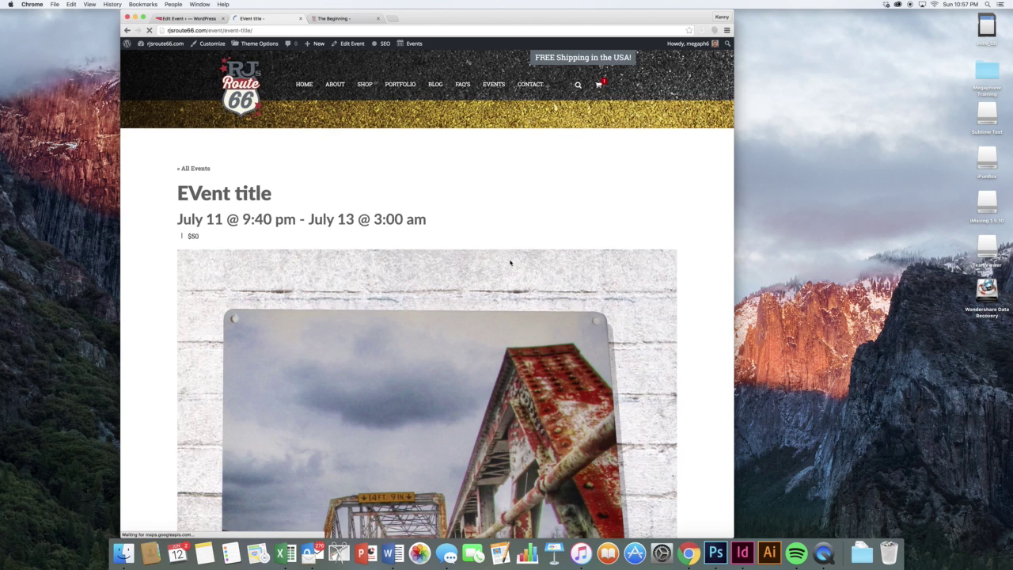
scroll(511, 263, down, 10)
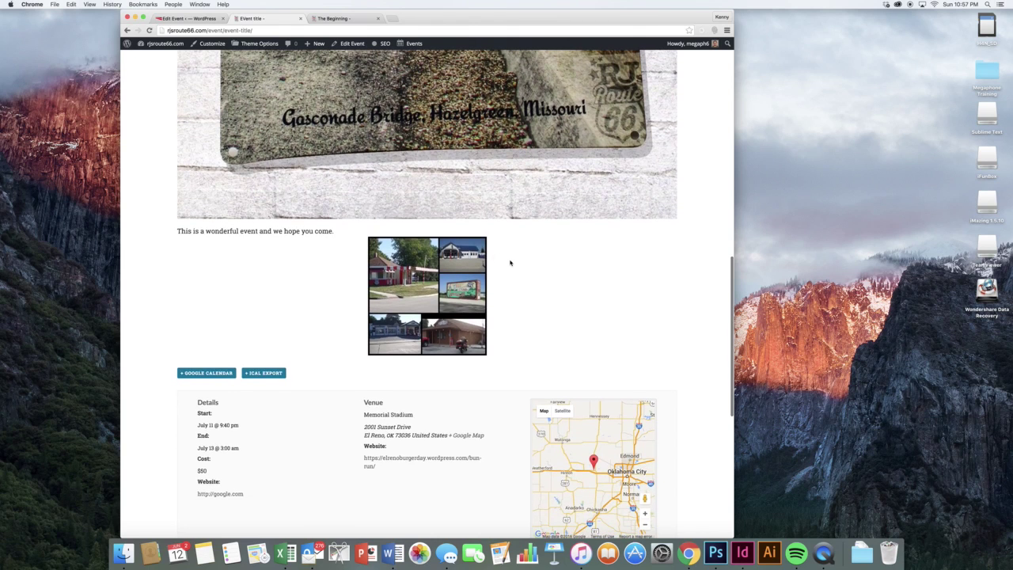
scroll(337, 239, down, 2)
scroll(337, 238, up, 8)
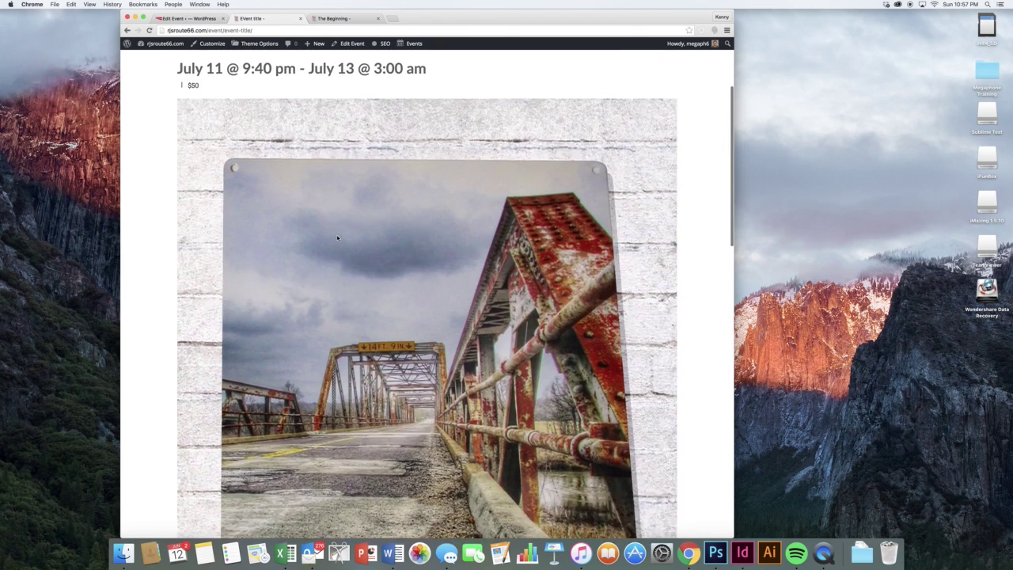
scroll(337, 239, up, 2)
click(178, 17)
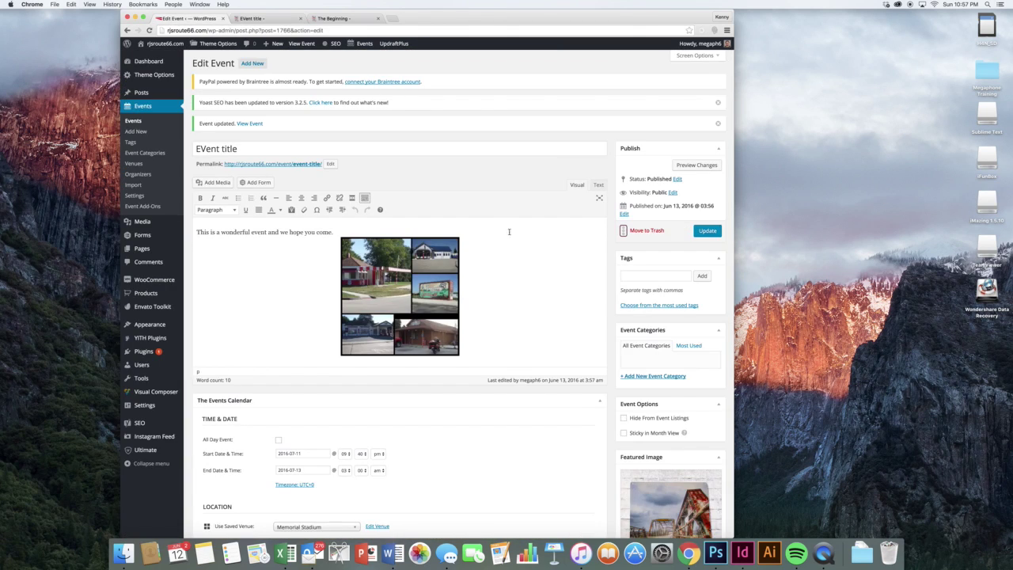
- Move the test event to the trash and close the extra browser tabs
click(643, 230)
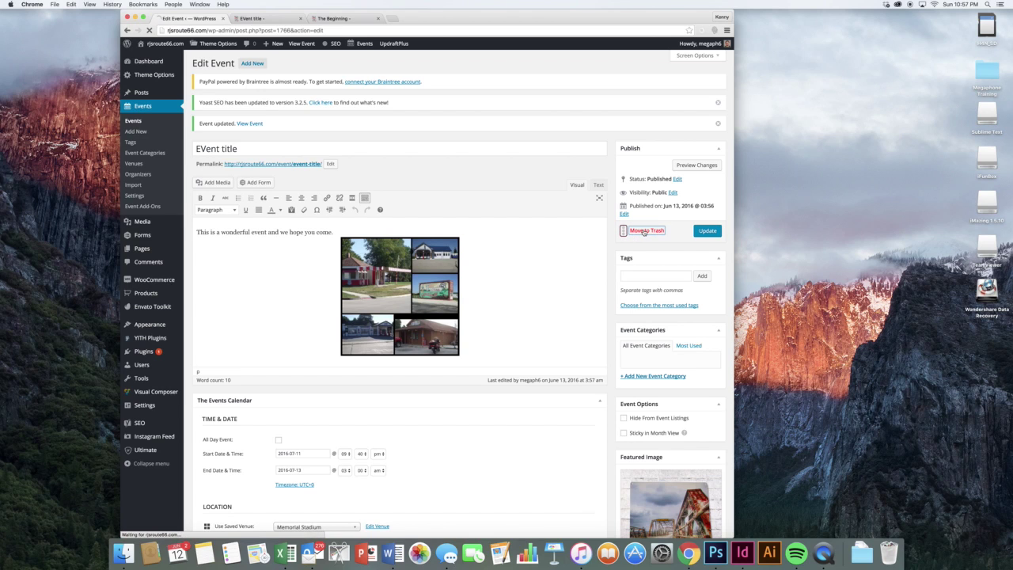
click(301, 18)
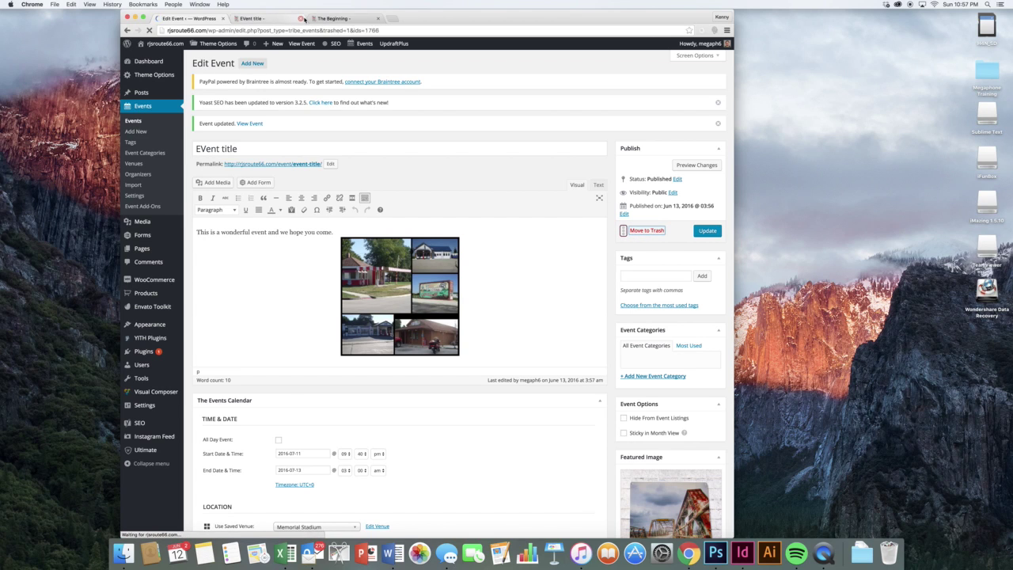
click(302, 17)
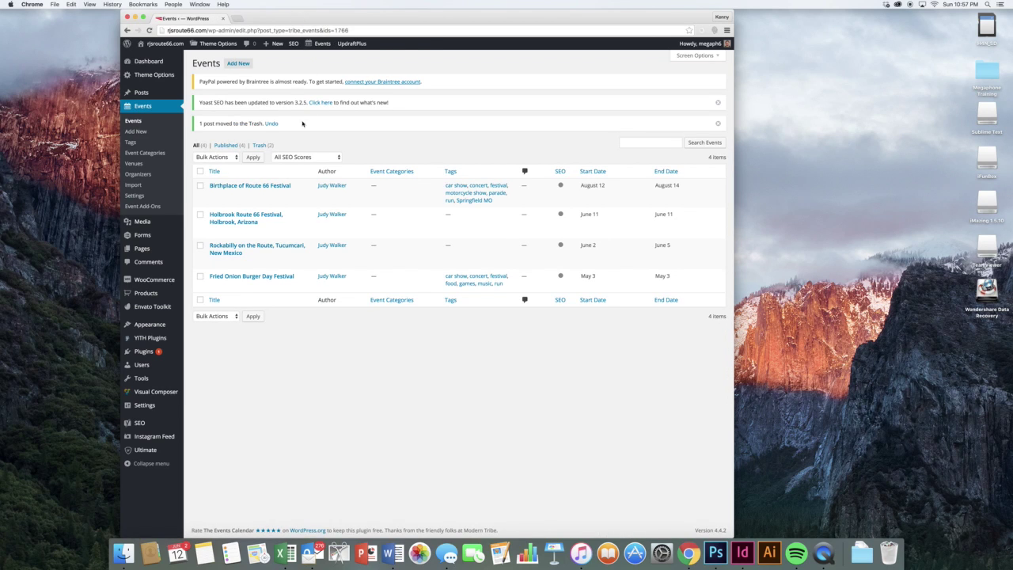
- In the Events trash, select only 'EVent title' and delete it permanently
click(261, 145)
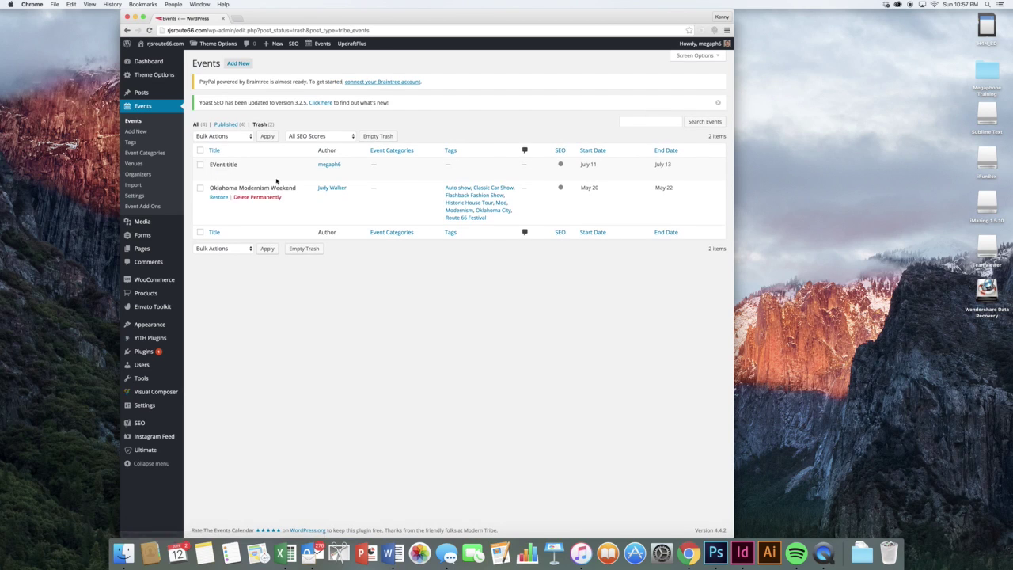
click(201, 152)
click(200, 165)
click(200, 189)
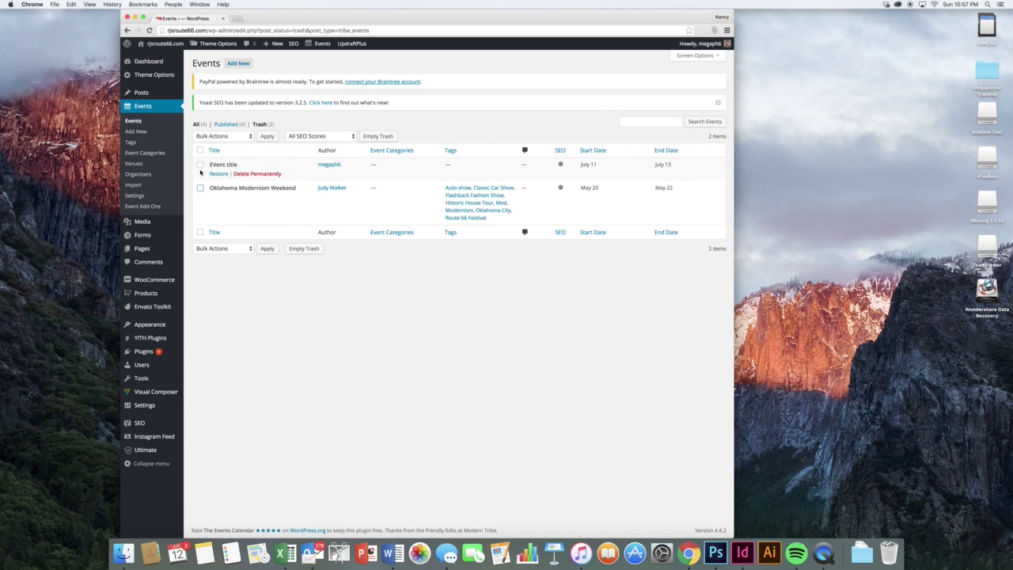
click(200, 164)
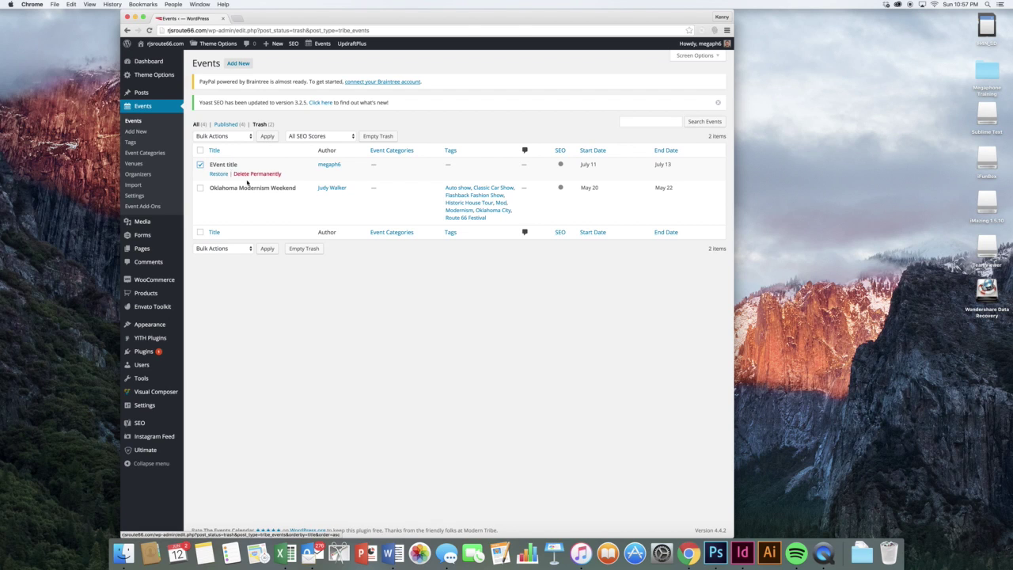
click(252, 175)
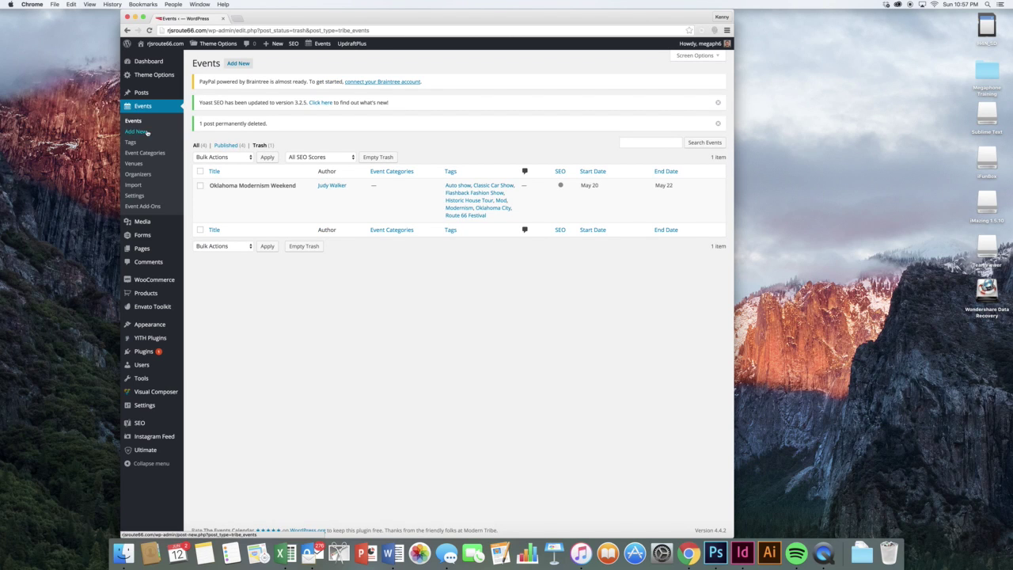
- Visit the Event Categories, Venues and Organizers screens, finishing on Events Settings
click(147, 155)
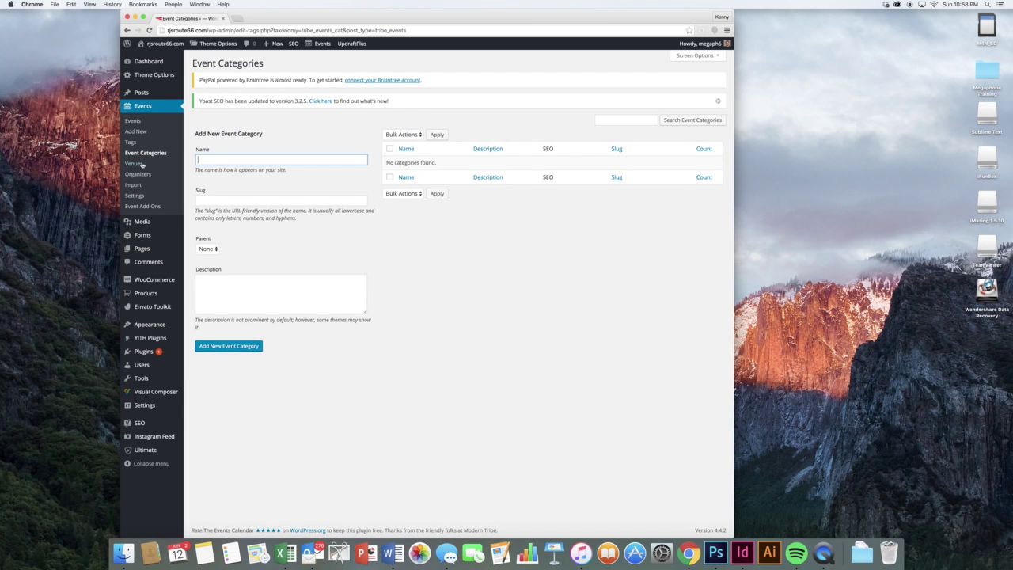
click(136, 163)
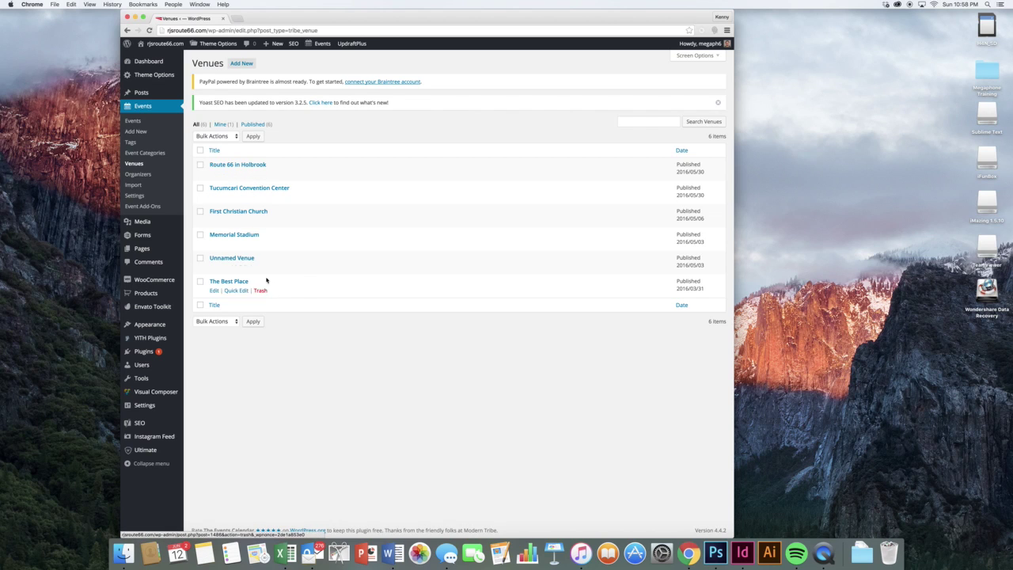
click(146, 175)
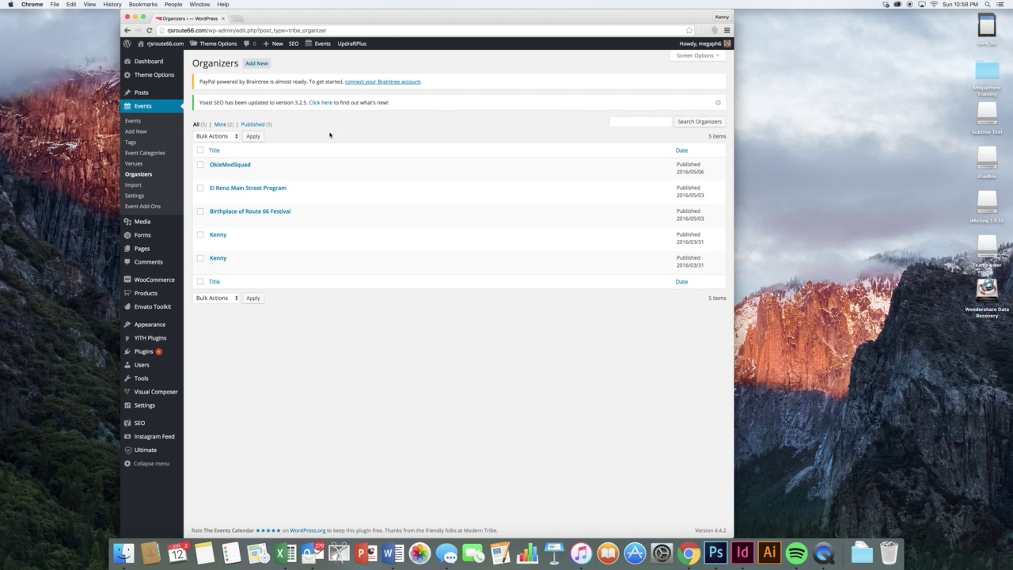
click(135, 196)
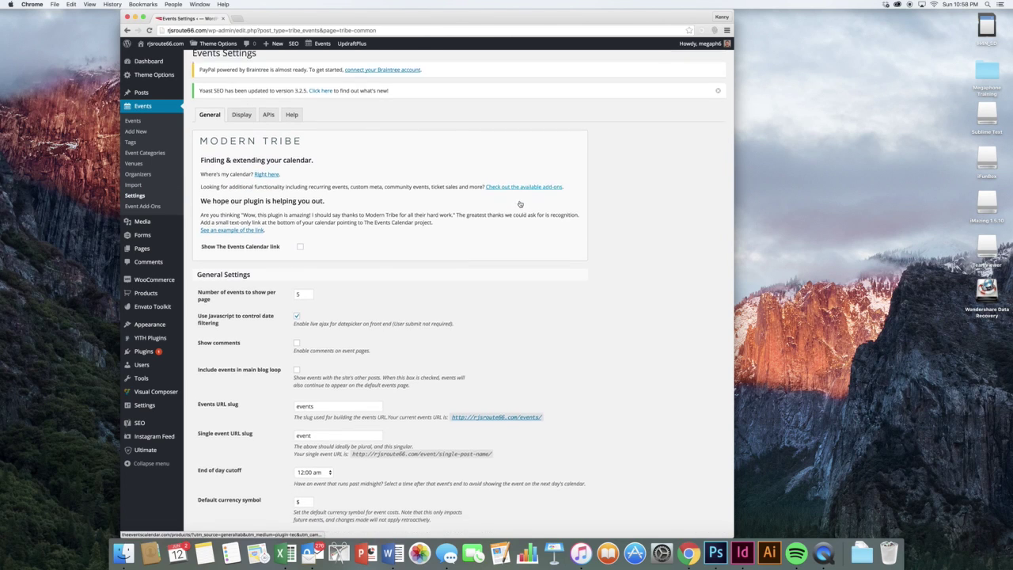
- Scroll through the General tab of the events settings without changing anything
scroll(586, 228, down, 1)
scroll(586, 227, down, 5)
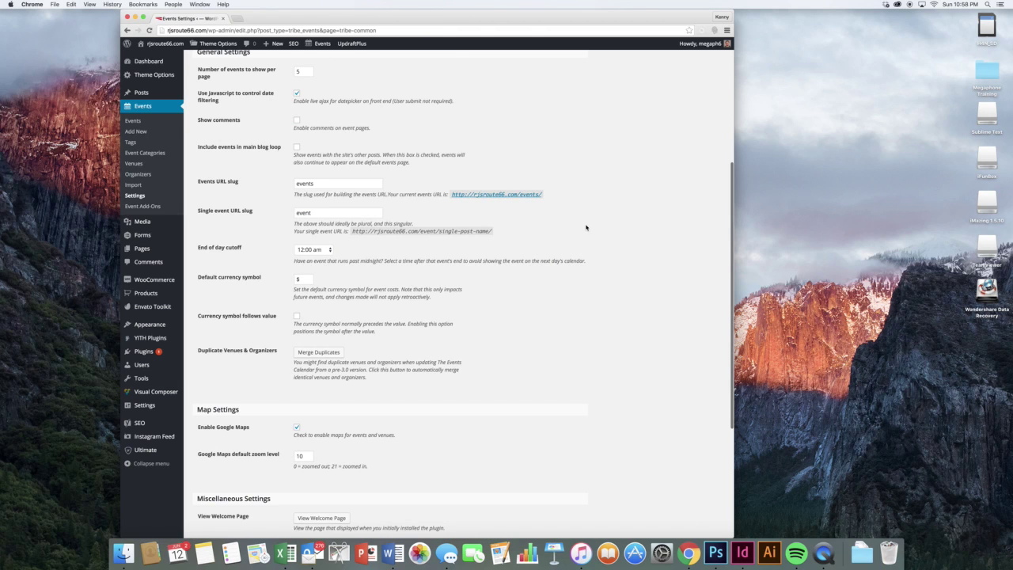
scroll(586, 227, down, 5)
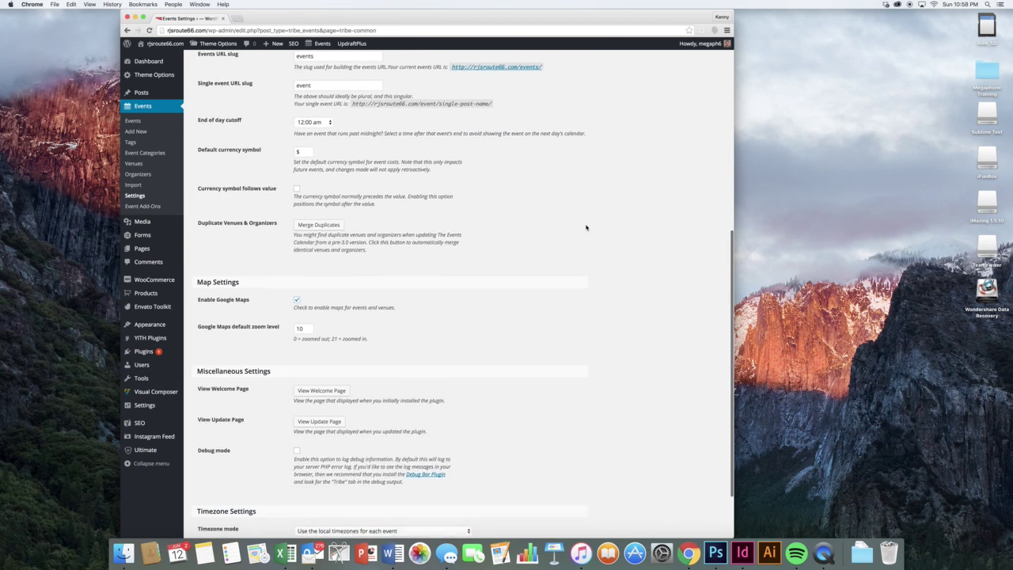
scroll(586, 228, up, 10)
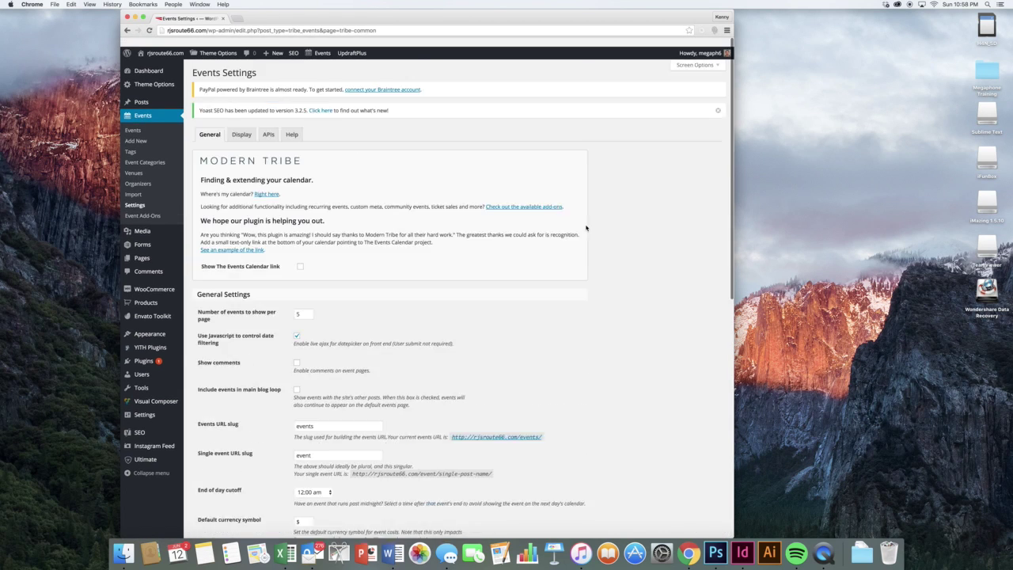
- Check the Display tab's default view, keeping it on List, then go to Event Add-Ons
click(253, 124)
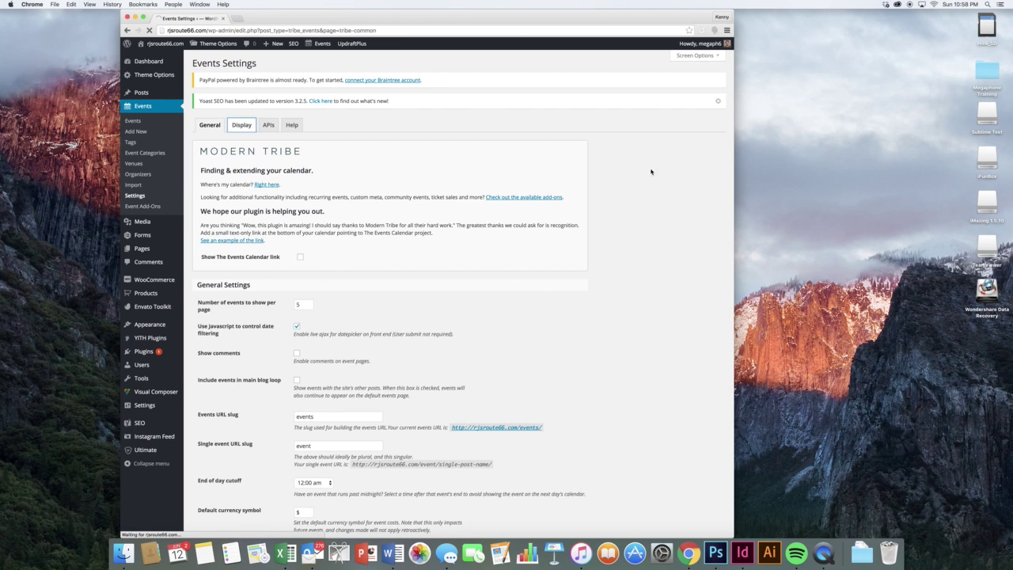
scroll(626, 183, down, 2)
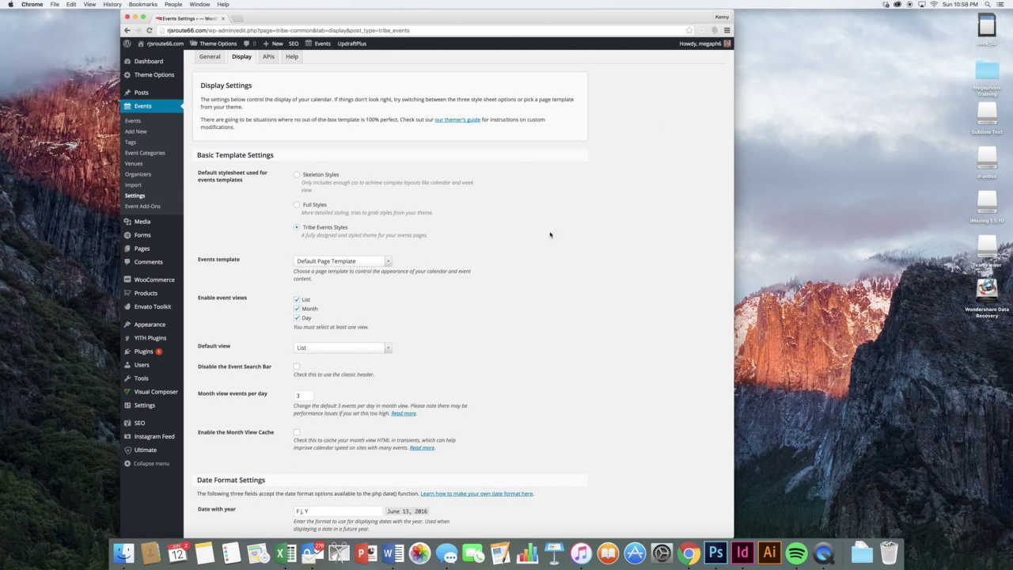
click(381, 350)
click(435, 375)
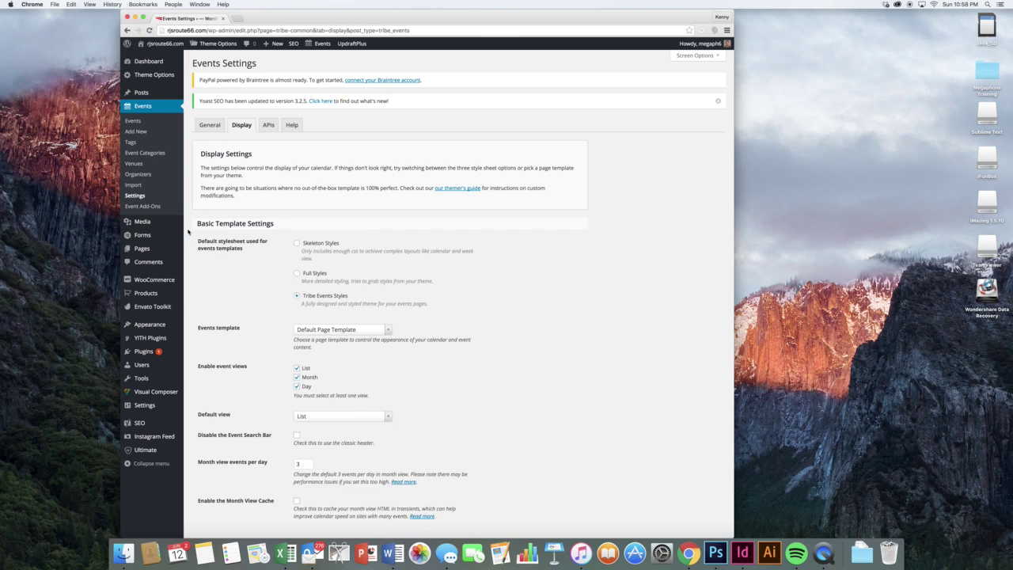
click(150, 206)
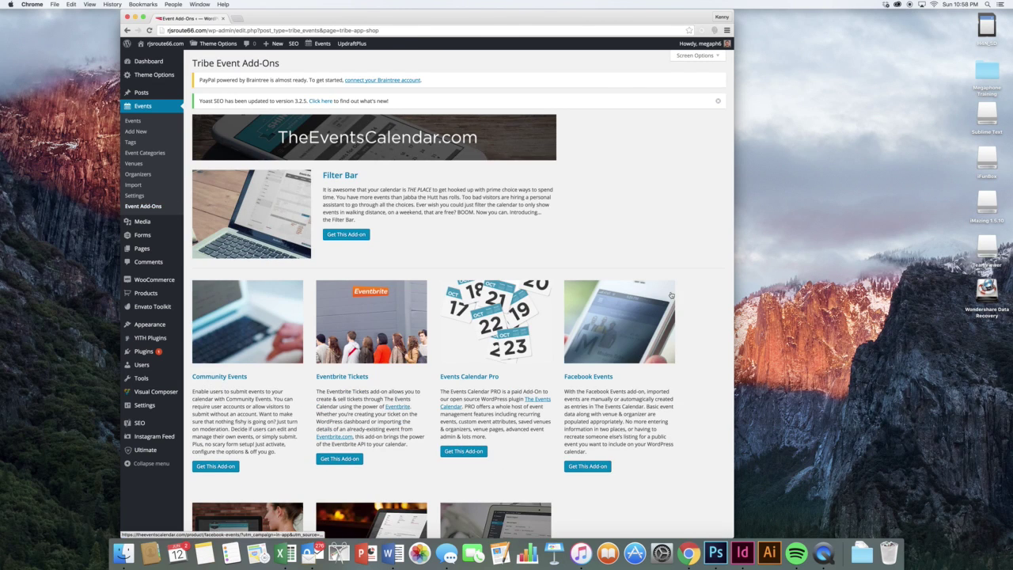
- Look through the add-ons list, including Community Tickets and iCal Importer, then open Media Library
scroll(670, 295, down, 5)
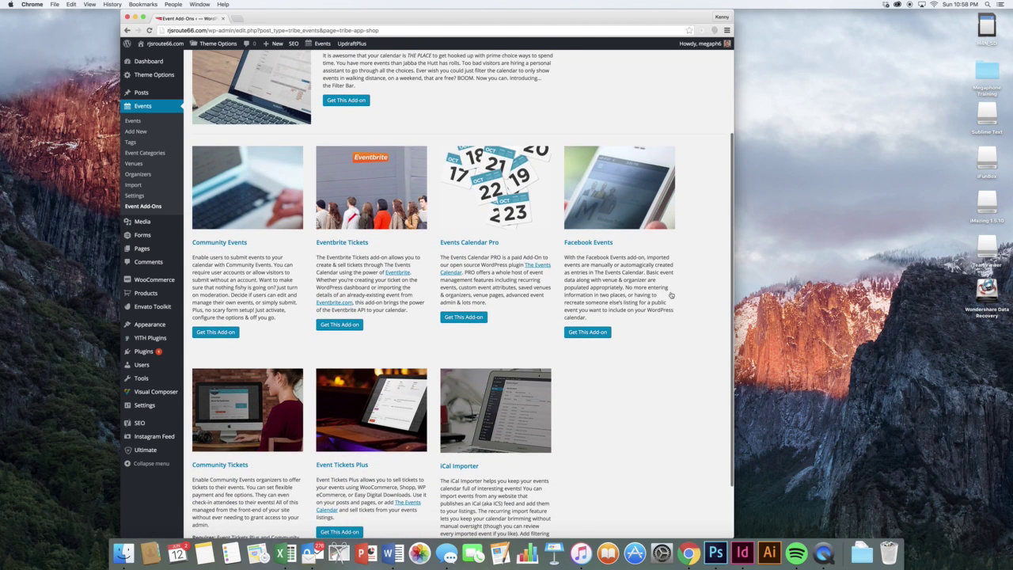
scroll(670, 295, down, 3)
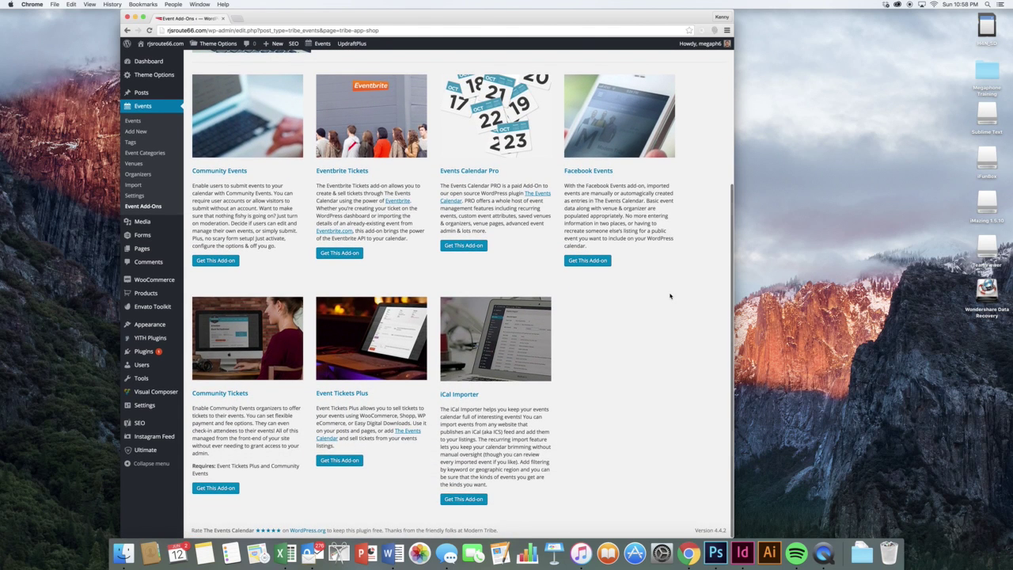
scroll(670, 293, up, 8)
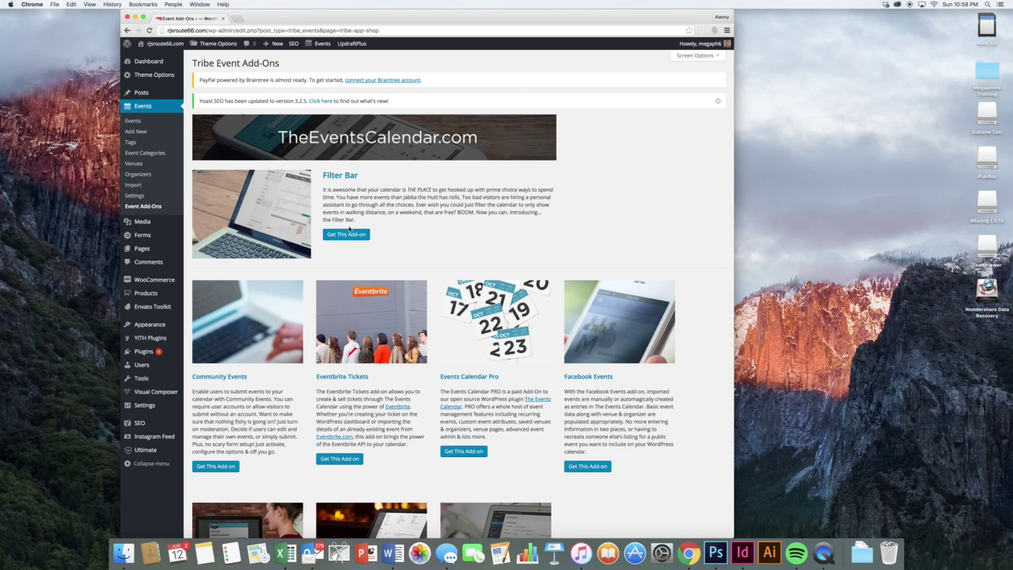
mouse_move(167, 221)
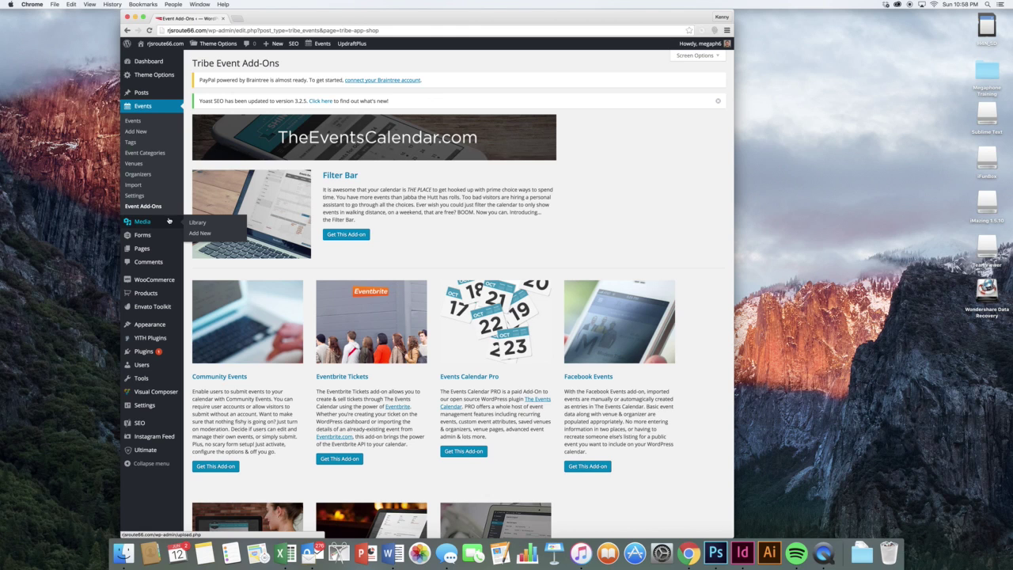
click(198, 223)
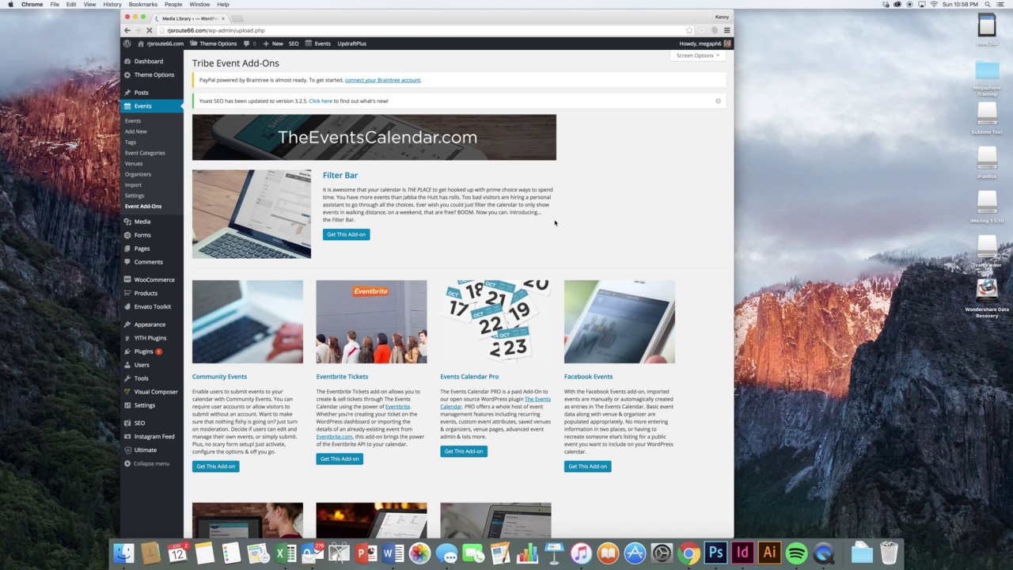
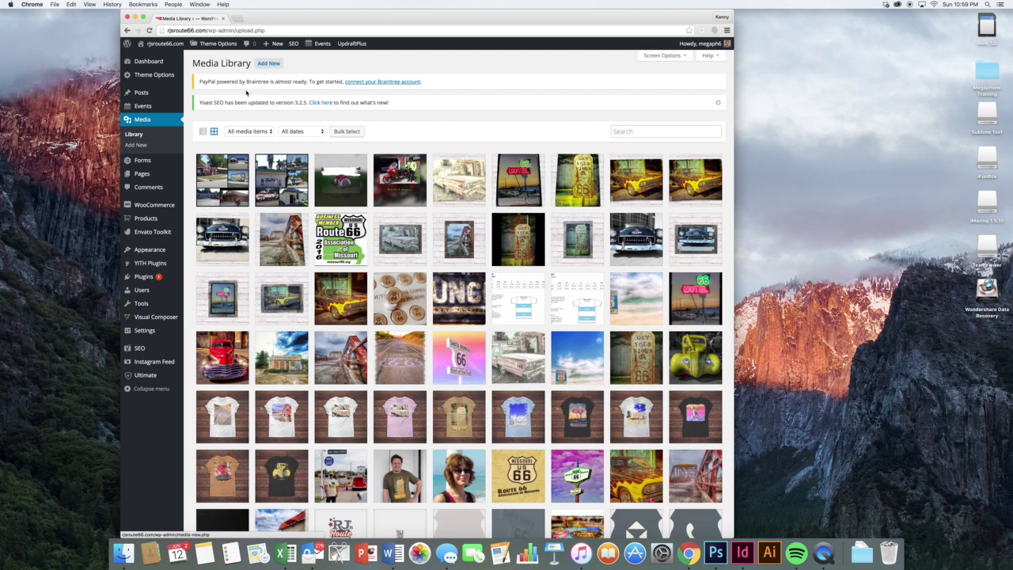
- Open the Get in Touch! form from the Forms list for editing
mouse_move(164, 161)
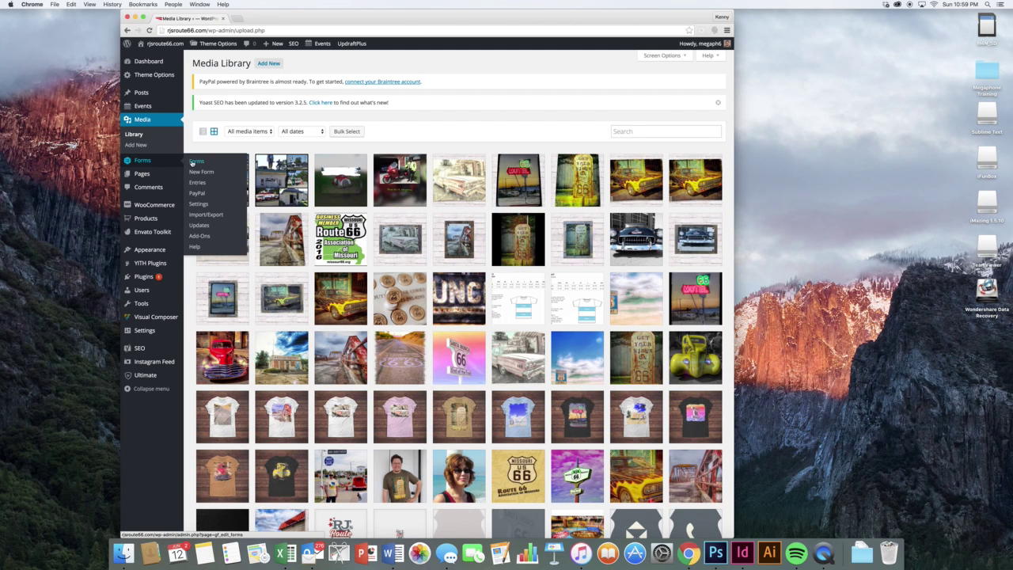
click(196, 162)
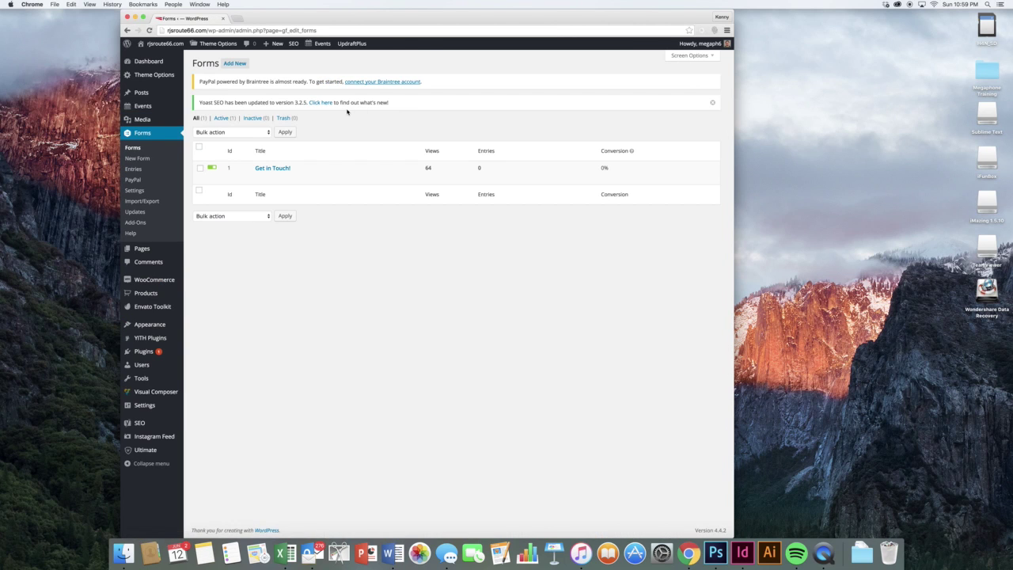
click(260, 177)
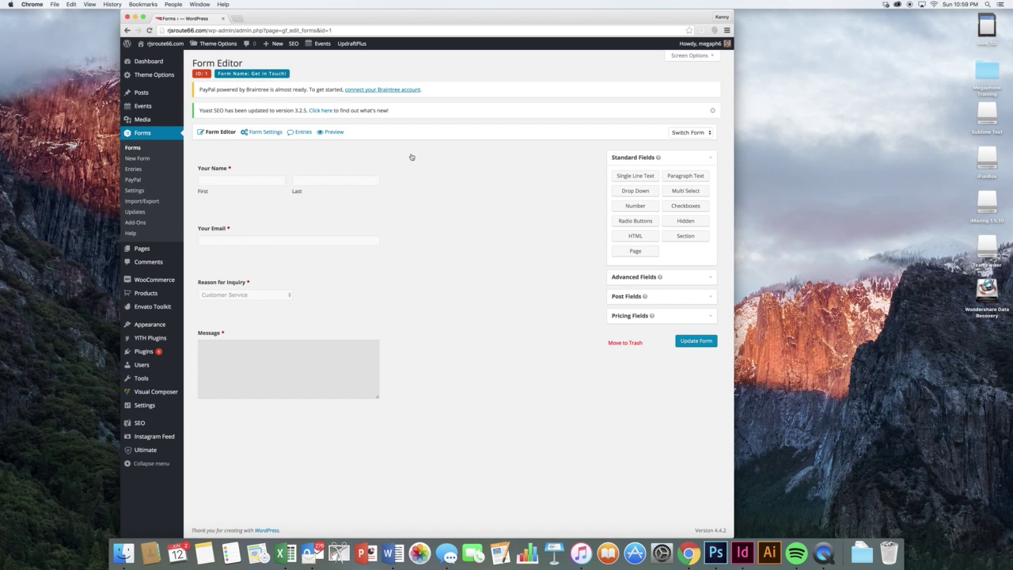
- In the Reason for Inquiry field, add a 'New Option' choice below Other, then delete it
click(317, 268)
scroll(316, 268, down, 1)
scroll(317, 267, down, 2)
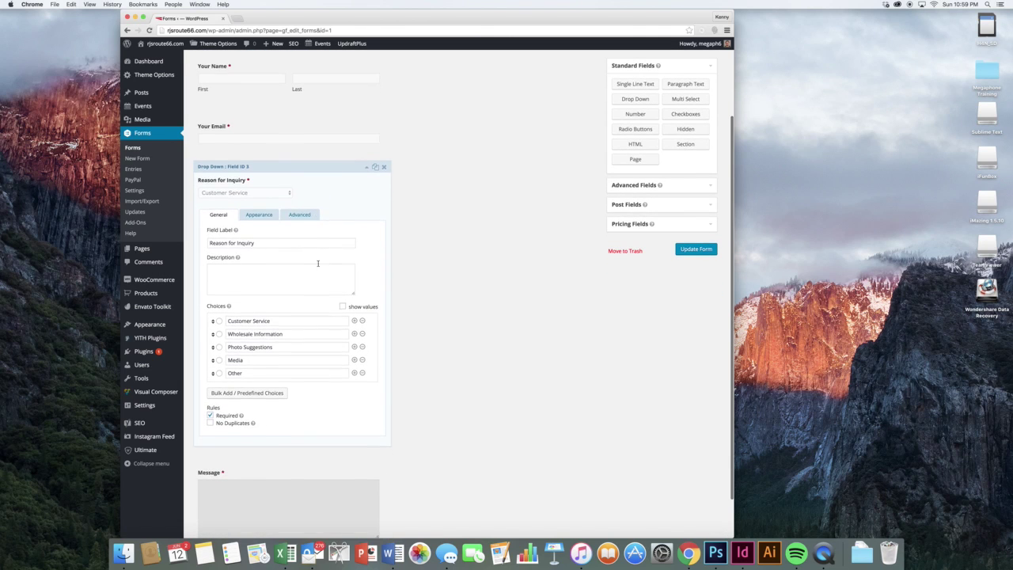
click(317, 318)
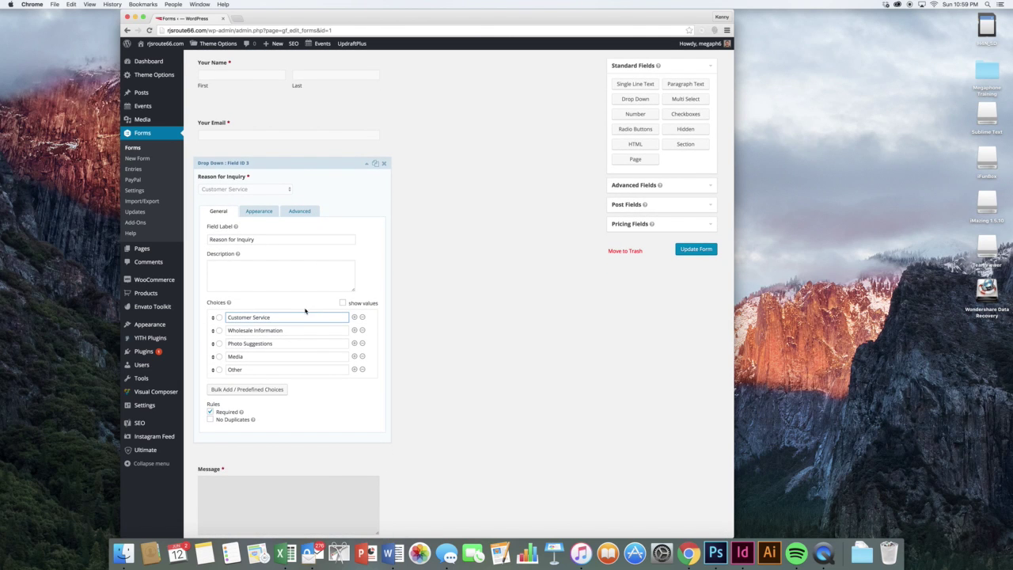
click(354, 370)
click(331, 382)
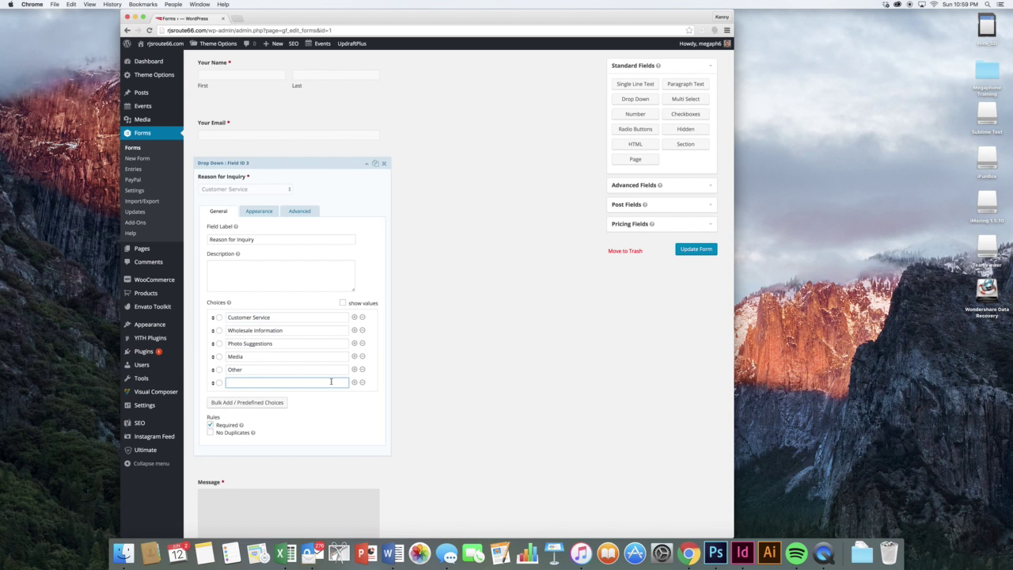
text(New Option)
click(373, 397)
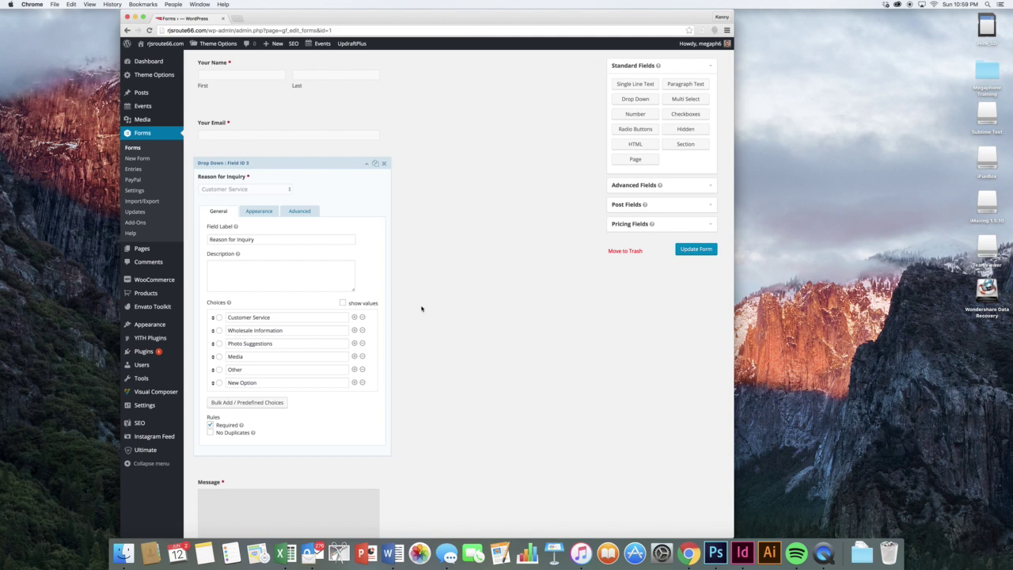
click(362, 382)
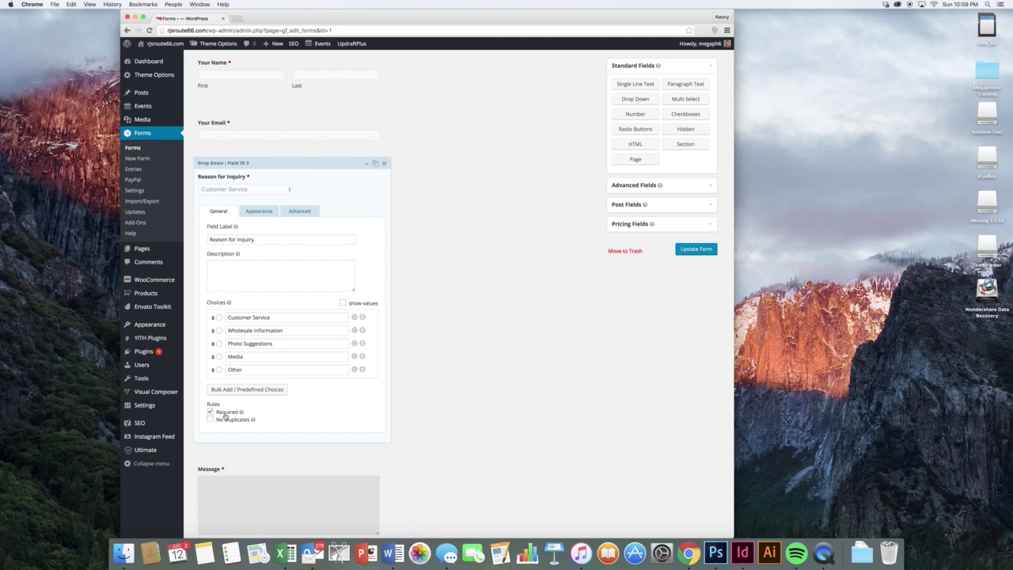
- Review the field's Appearance options, keeping size Medium, and its Advanced options, then collapse it
click(259, 210)
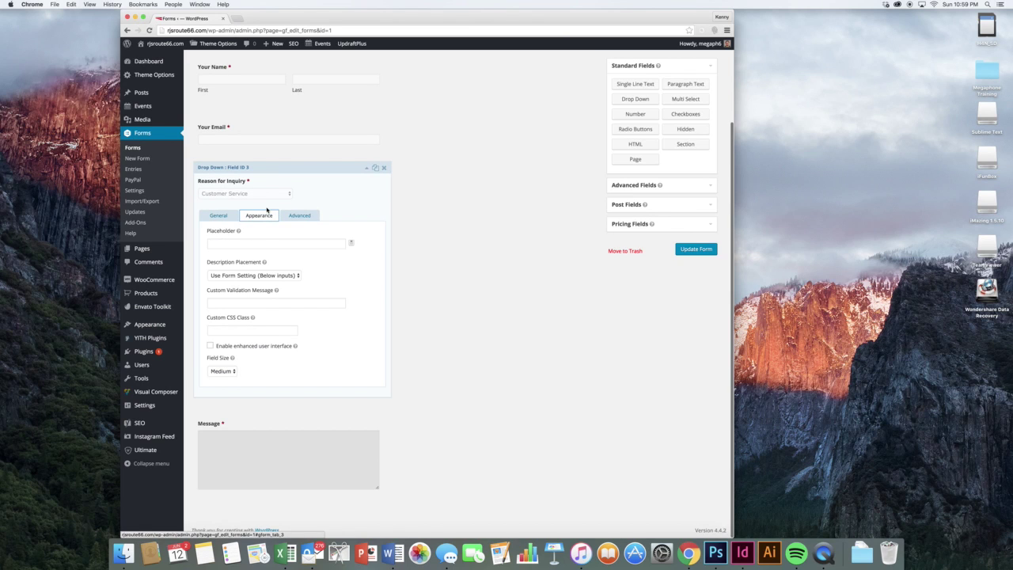
click(219, 375)
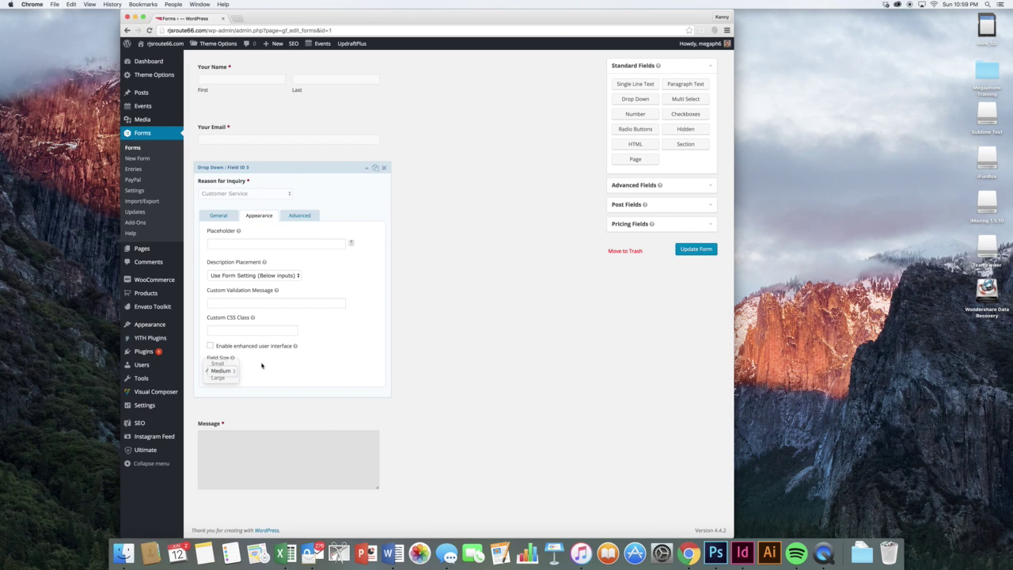
click(262, 365)
click(295, 218)
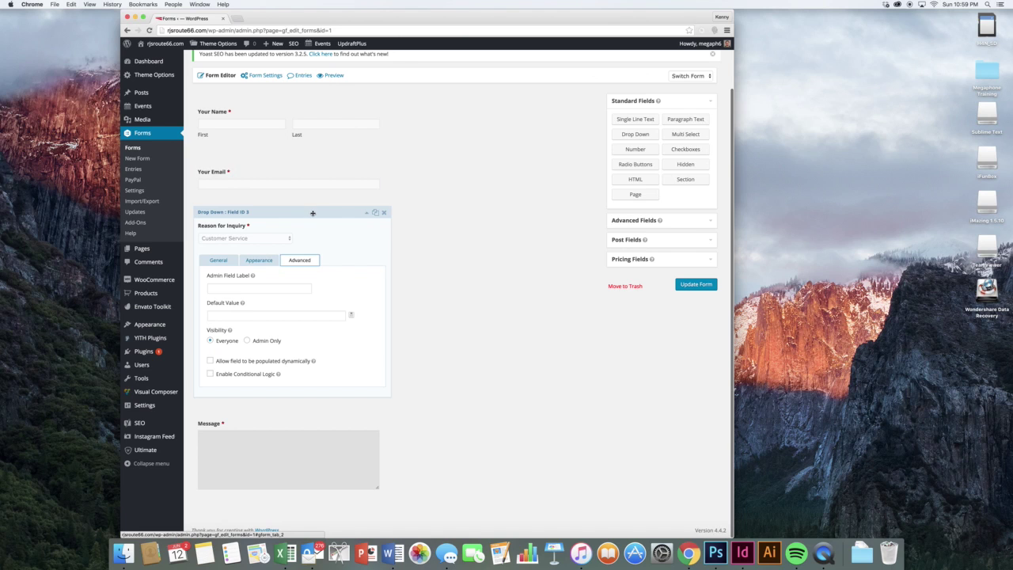
click(311, 214)
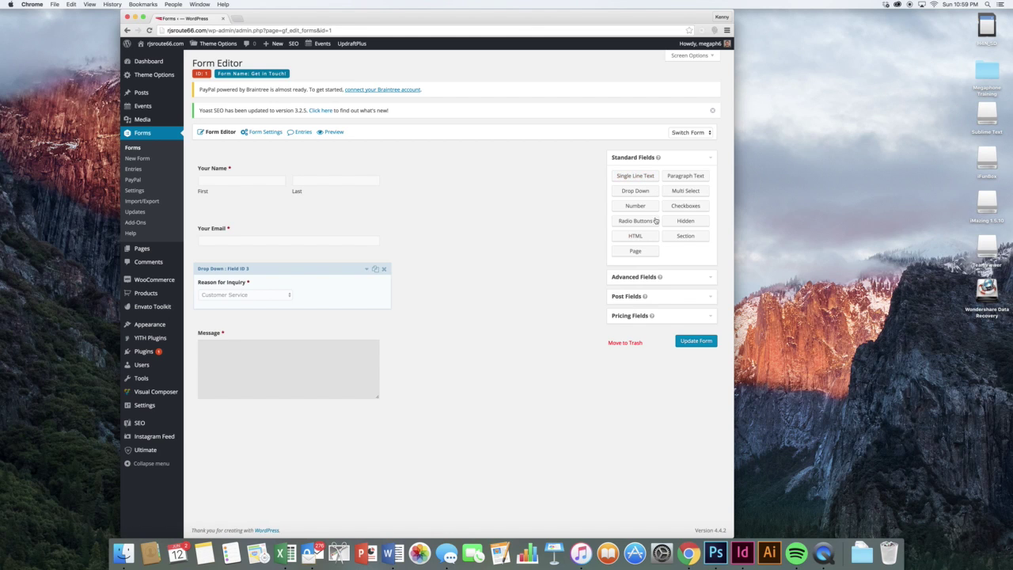
- Add Name, Address and Website advanced fields to the form, stacked from the top
click(677, 277)
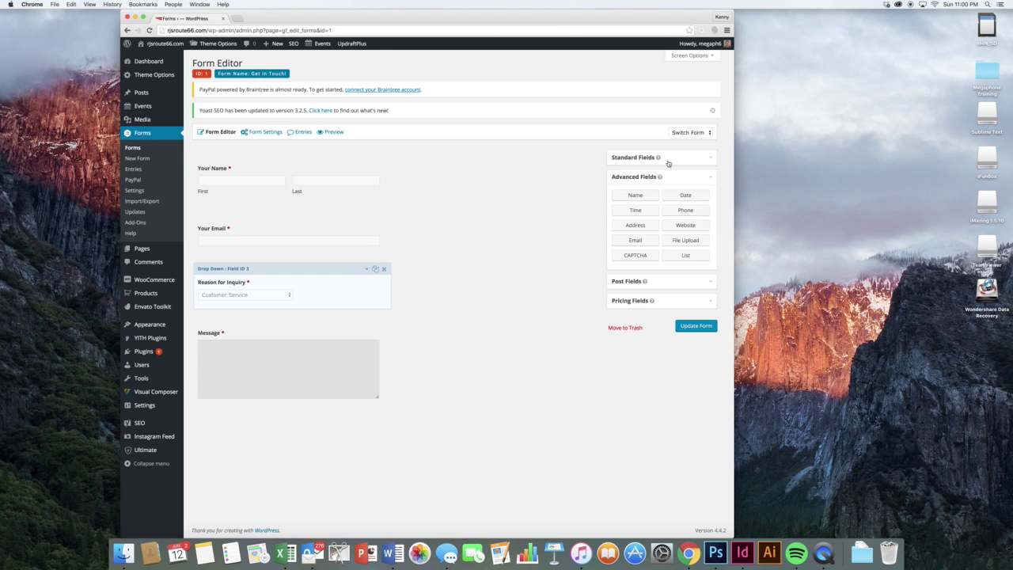
click(611, 197)
drag(610, 196, 278, 166)
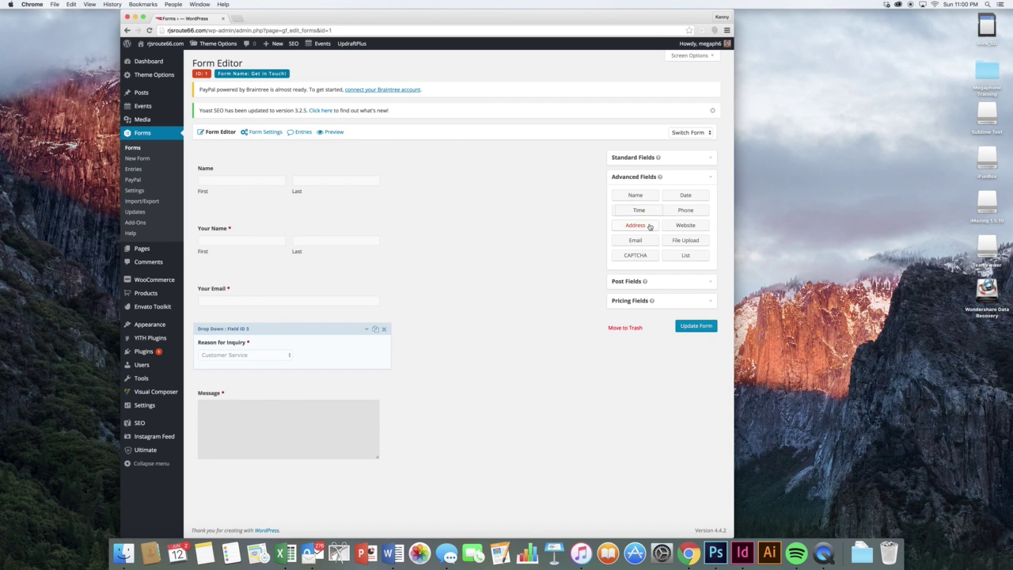
drag(646, 225, 270, 204)
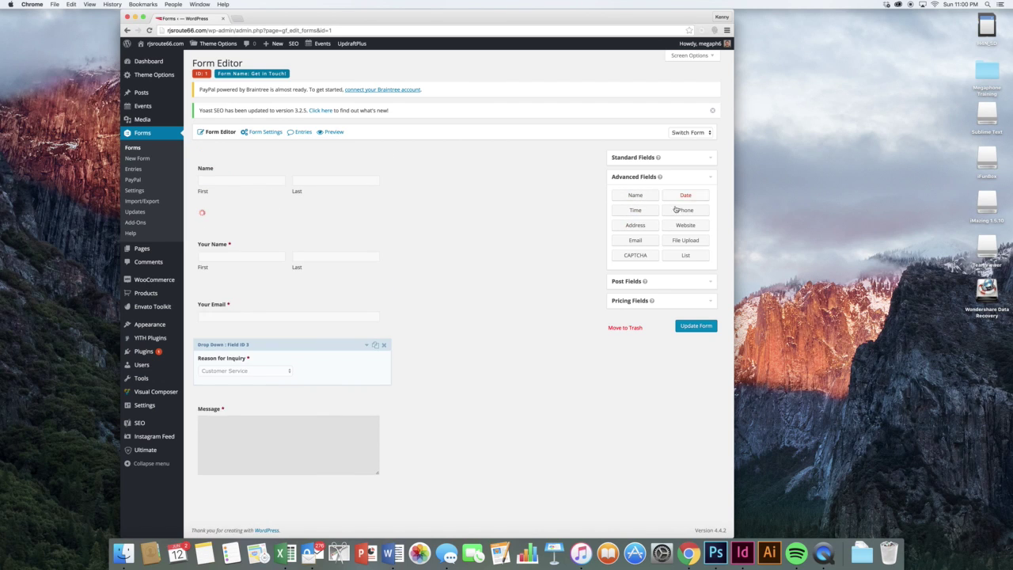
drag(687, 227, 255, 341)
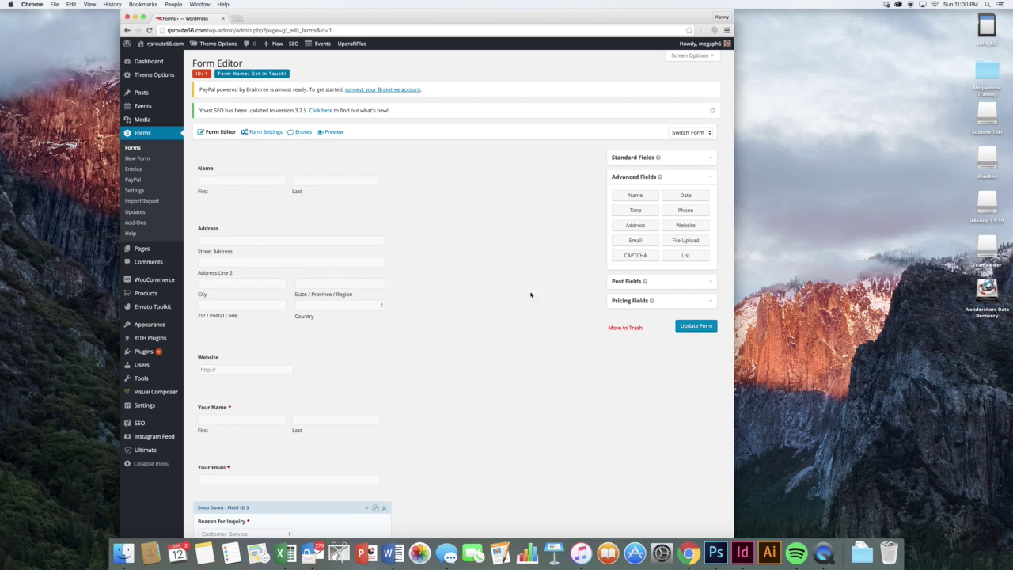
- Add a Checkboxes field under Name with choices 'My choice' and 'your choice', then preview the form
click(686, 159)
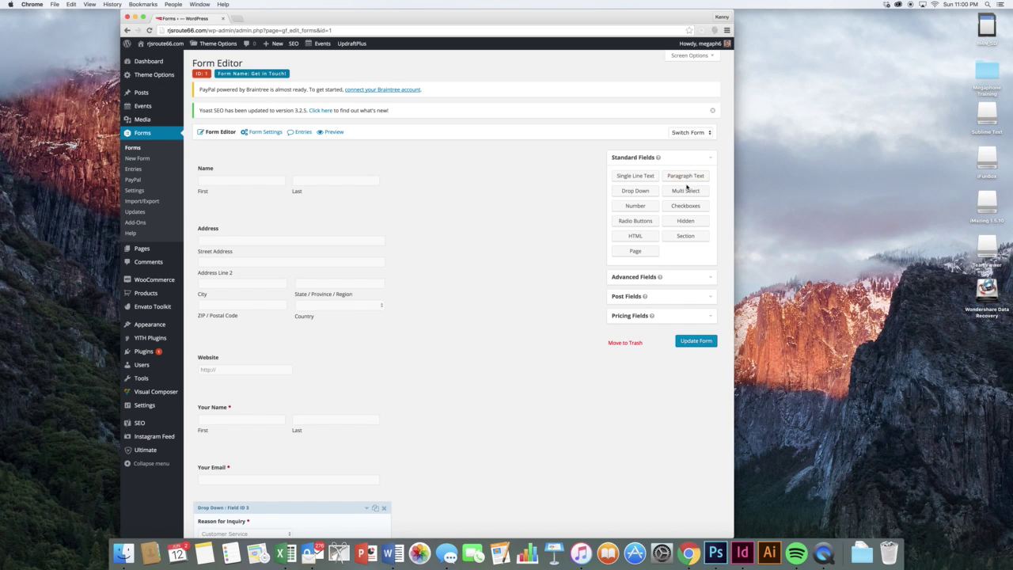
drag(686, 195, 296, 208)
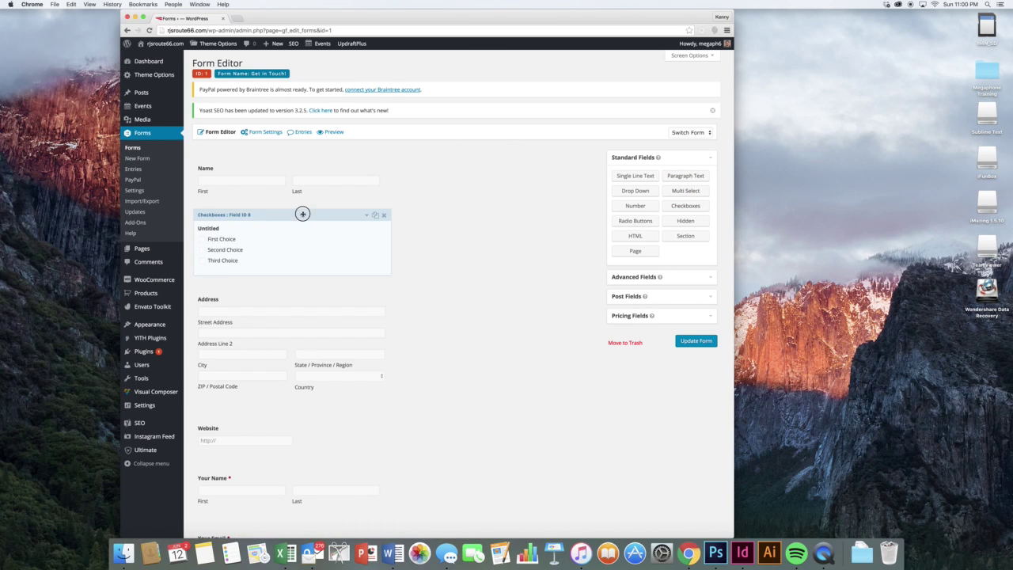
click(302, 214)
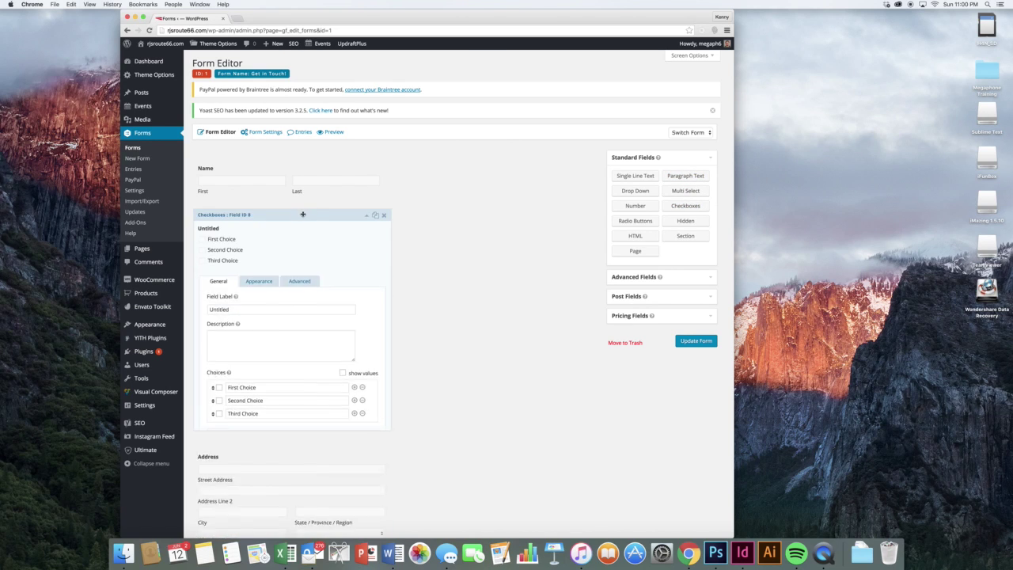
triple_click(274, 387)
text(My choi)
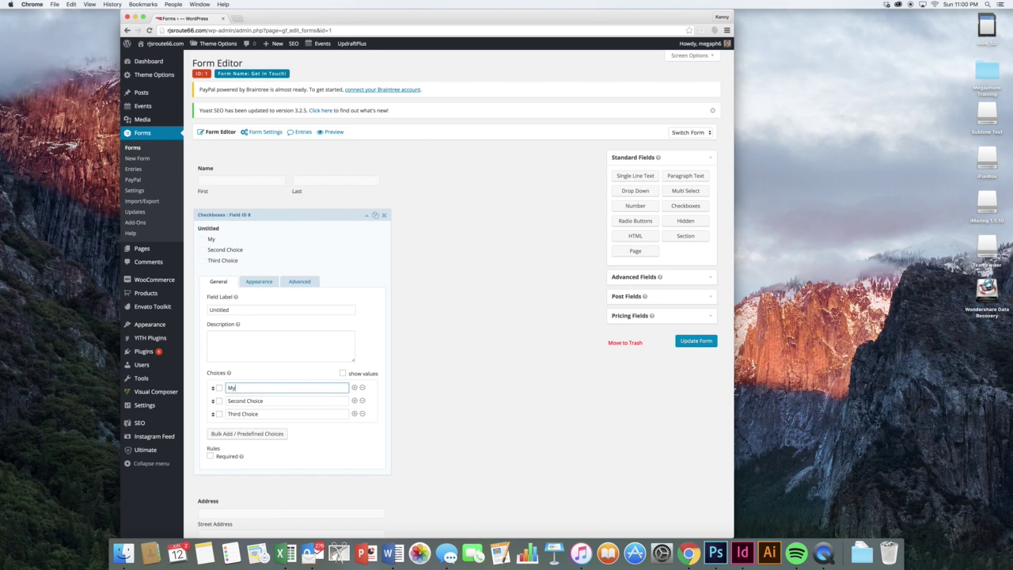
key(Tab)
key(Tab)
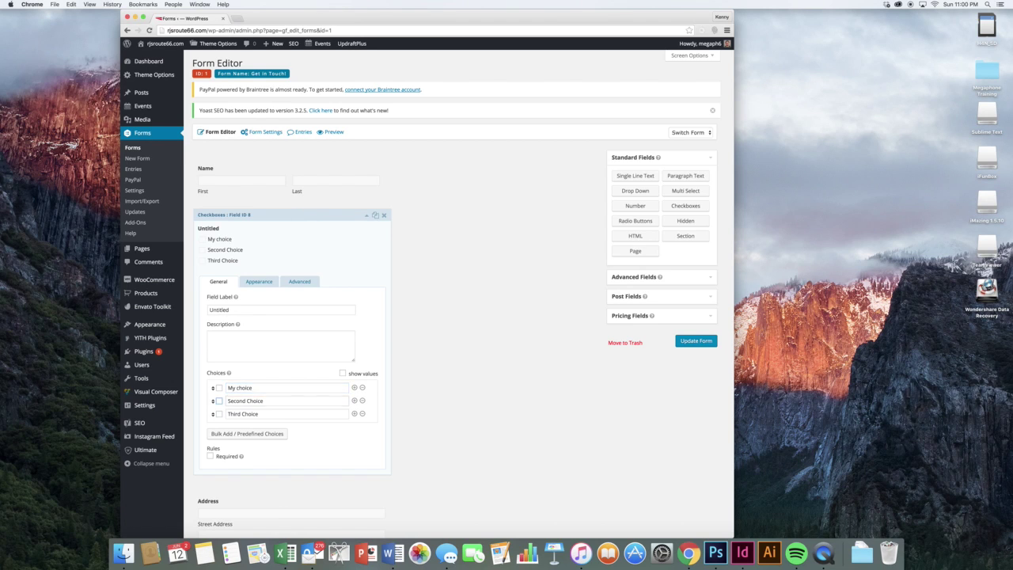
text(your cho)
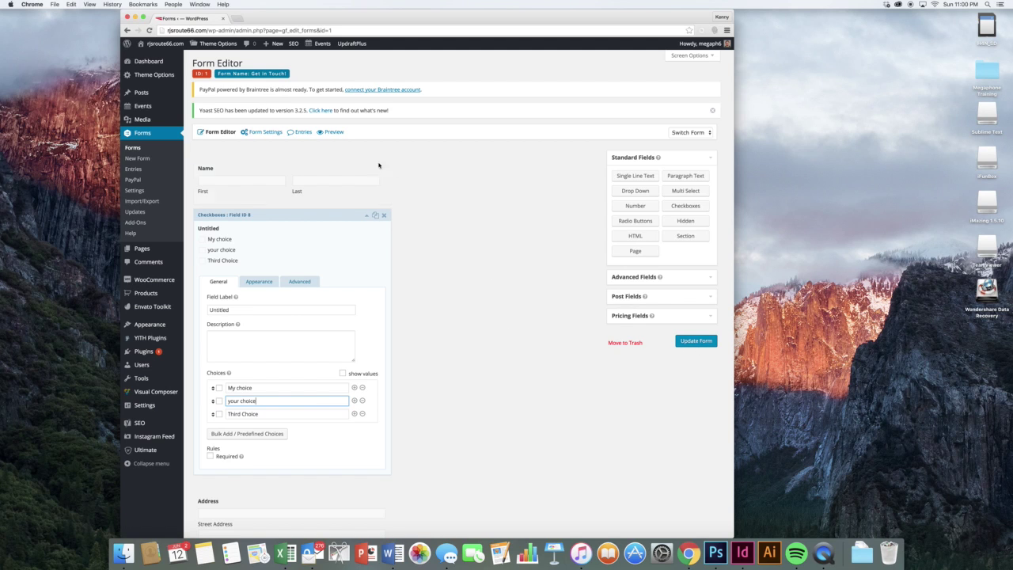
click(339, 133)
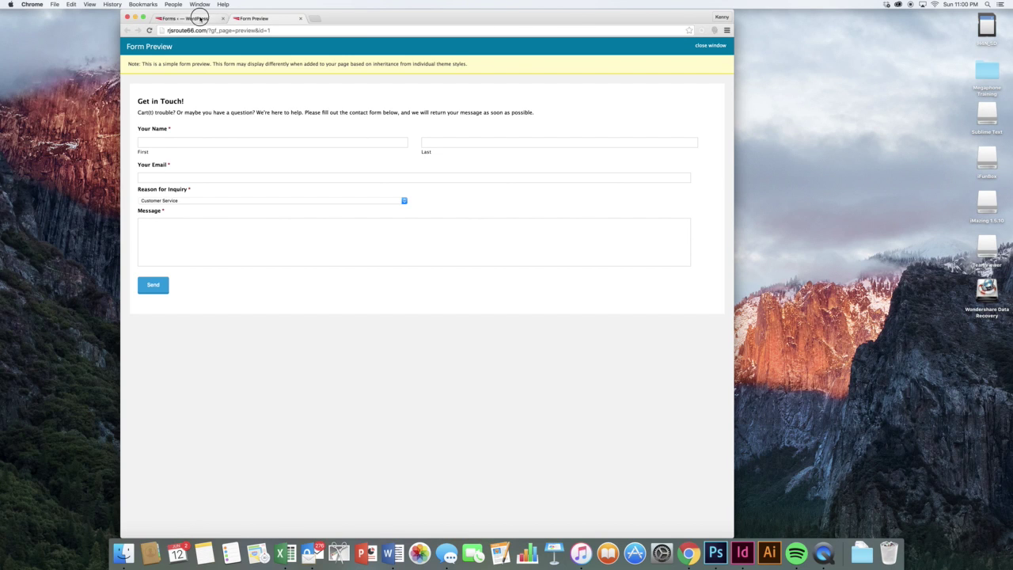
- Close the Form Preview tab and collapse the Checkboxes field in the form editor
click(198, 17)
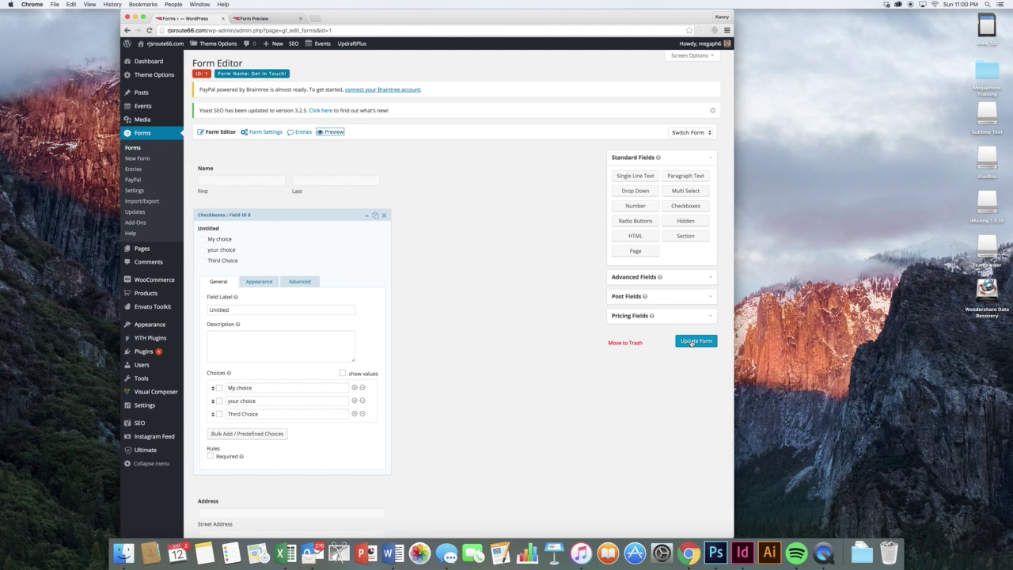
click(518, 258)
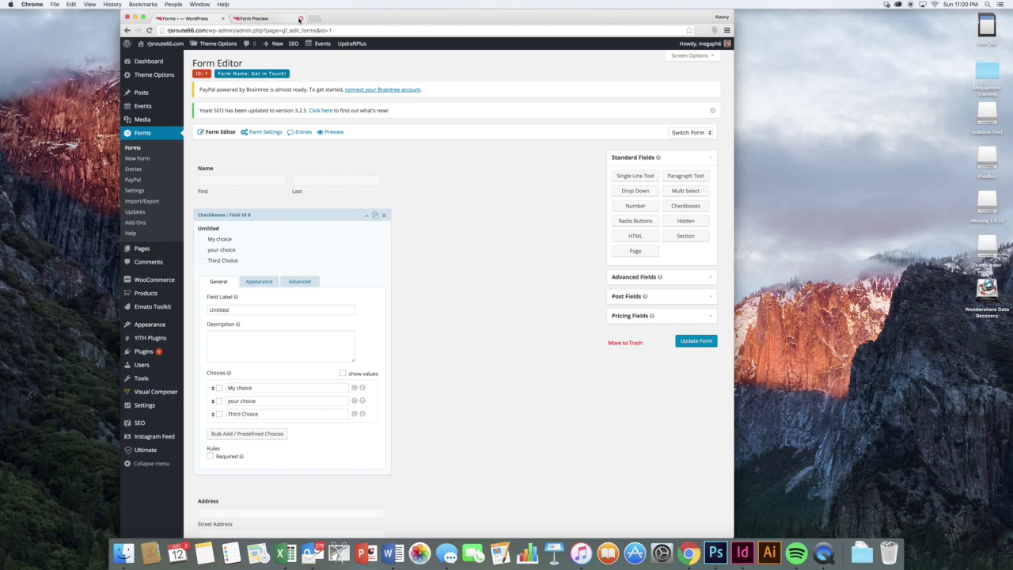
click(300, 18)
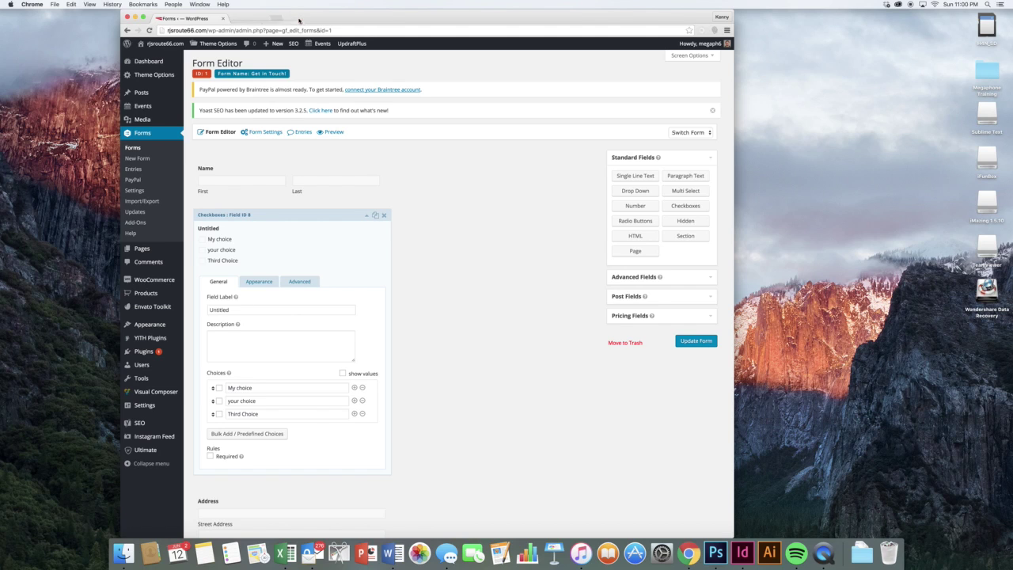
click(356, 218)
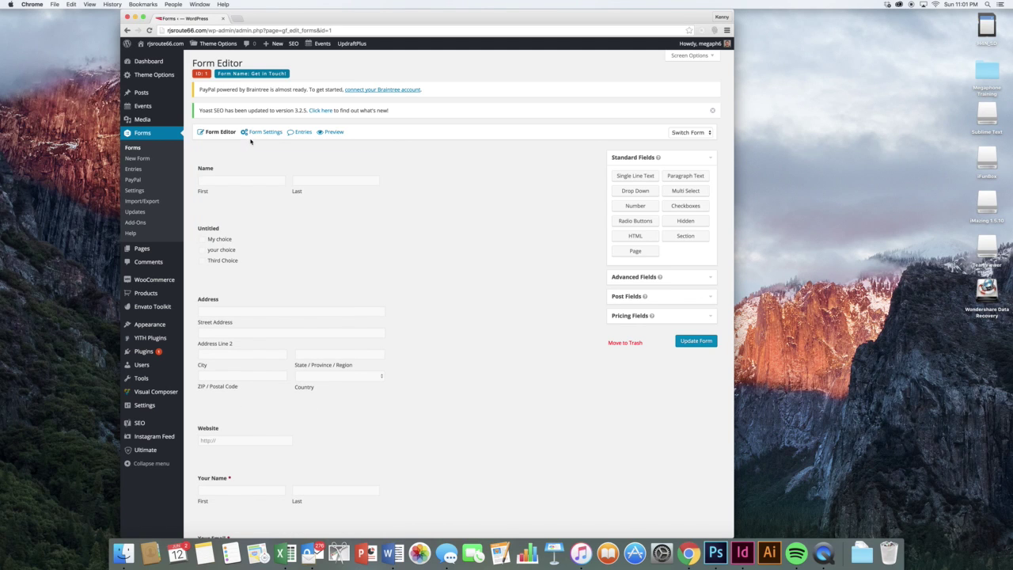
mouse_move(252, 139)
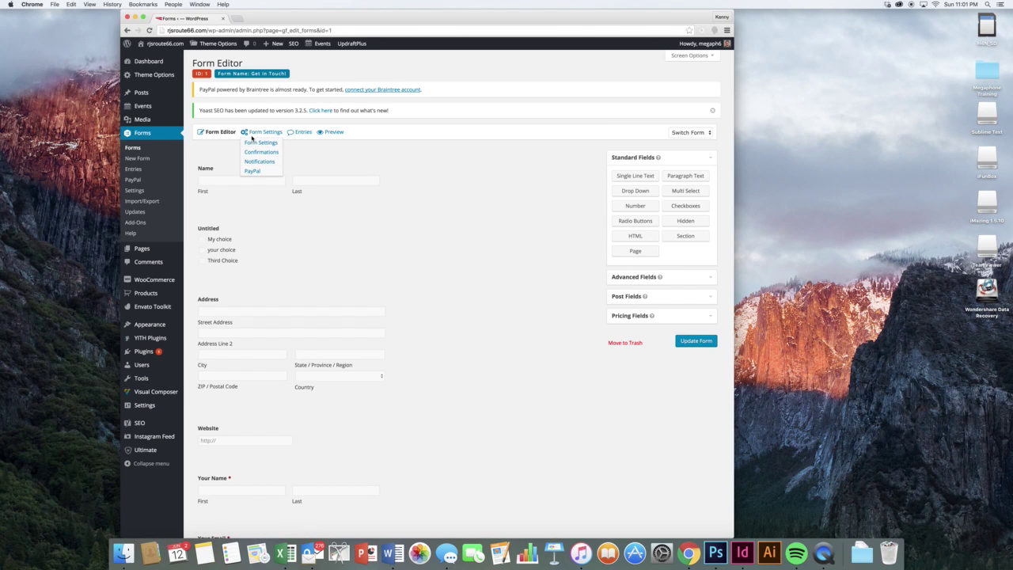
click(258, 143)
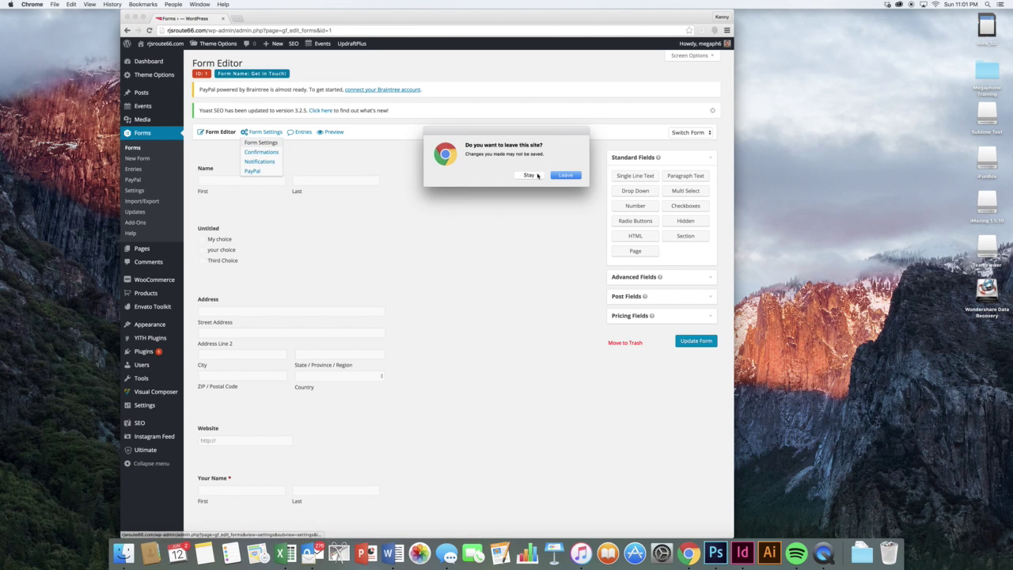
click(566, 176)
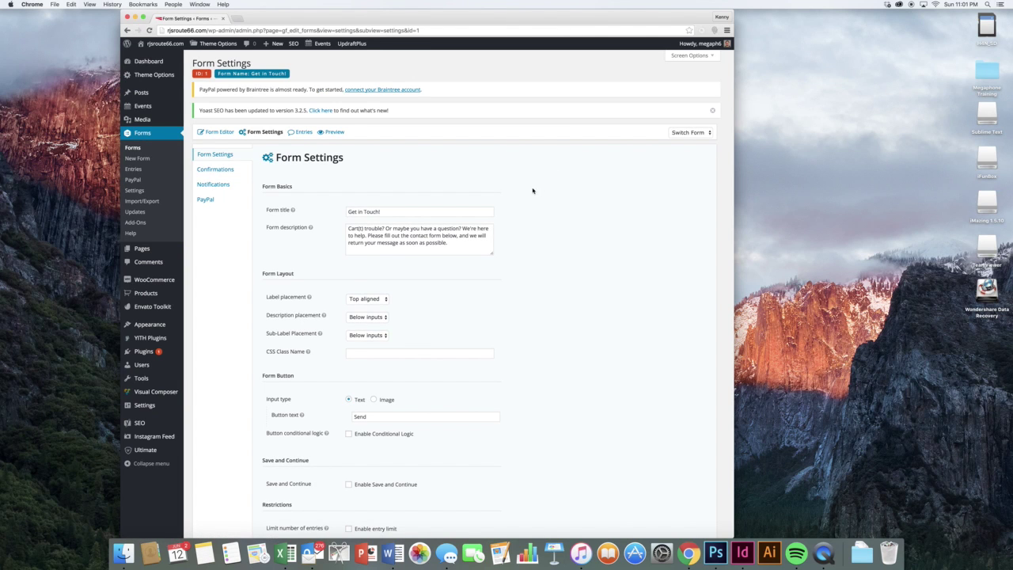
scroll(526, 202, down, 2)
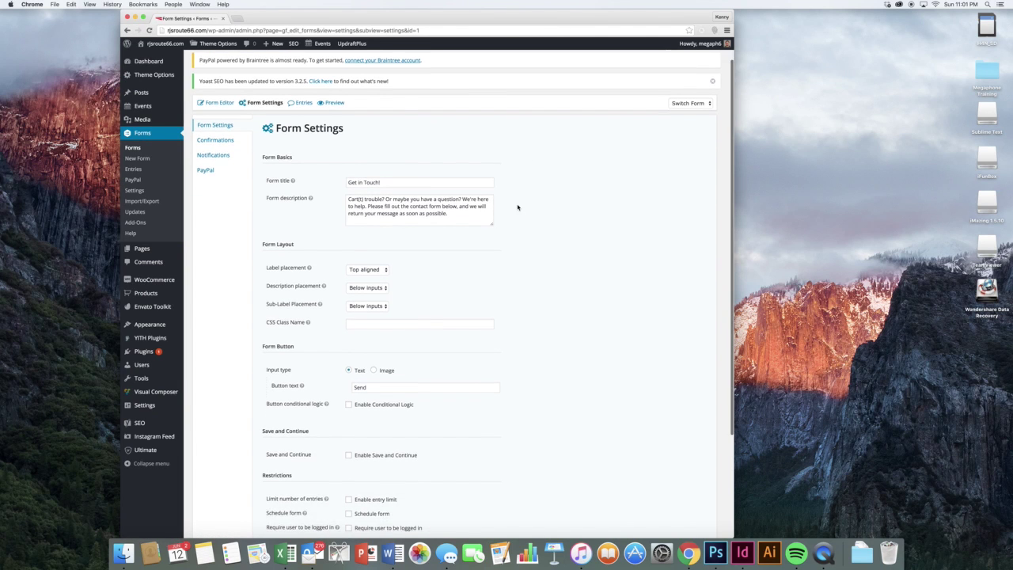
click(436, 180)
click(440, 201)
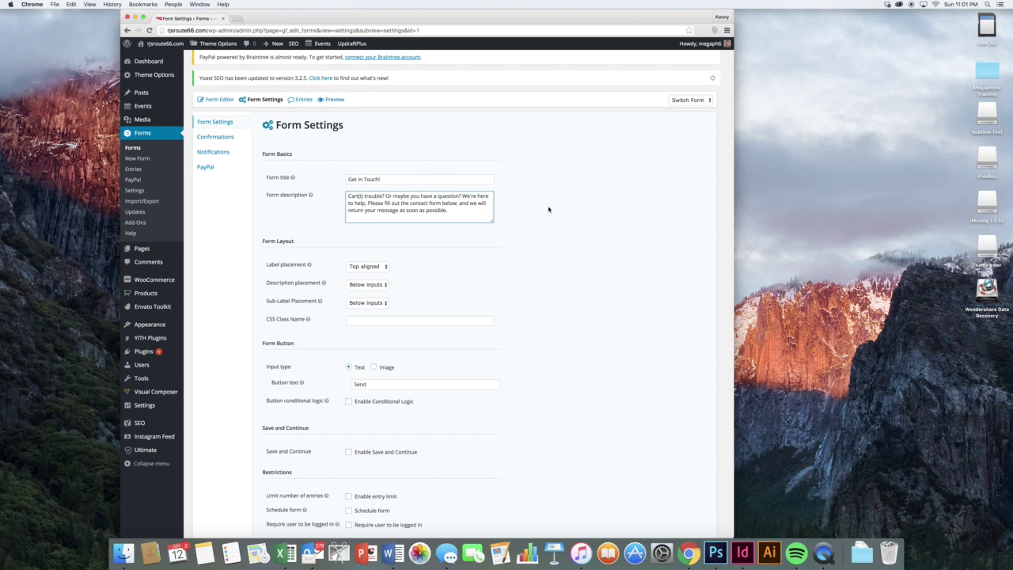
scroll(548, 209, down, 5)
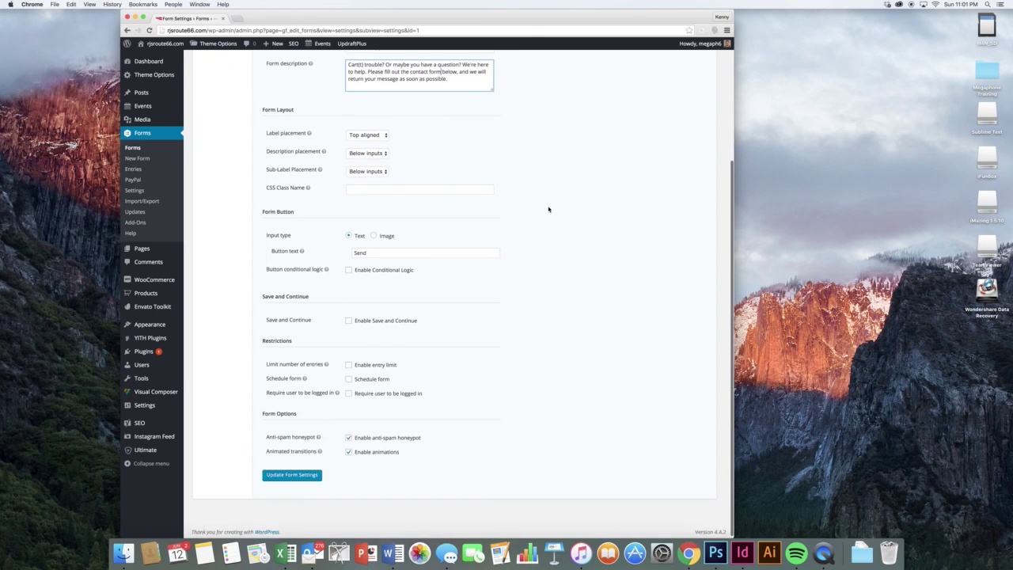
double_click(419, 252)
click(445, 245)
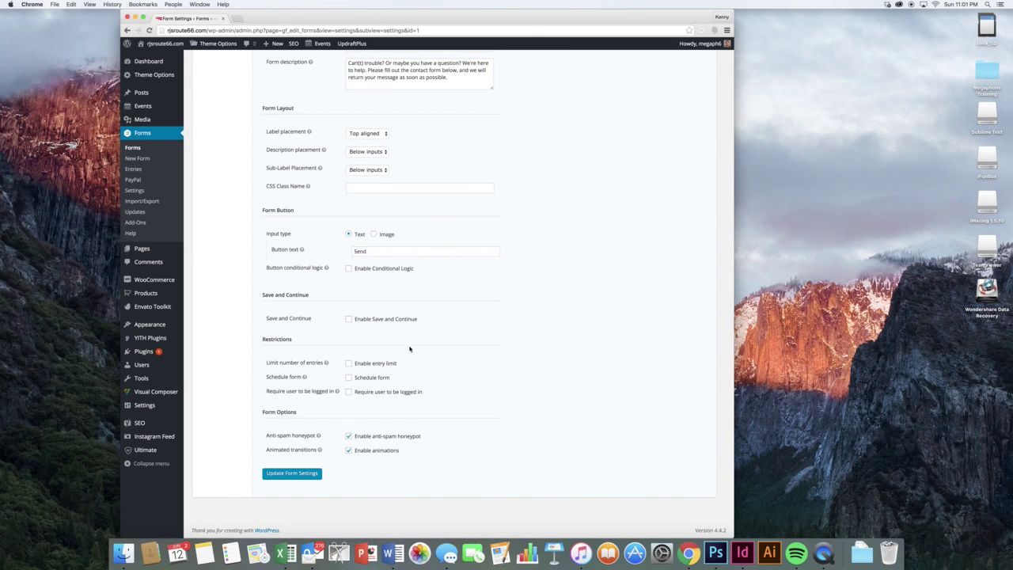
scroll(409, 348, down, 1)
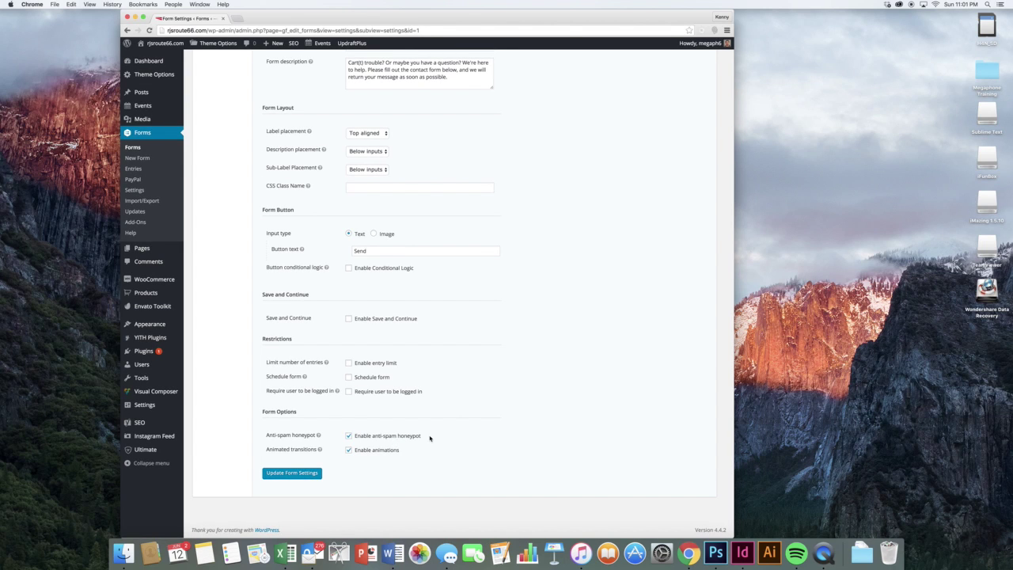
scroll(430, 438, up, 1)
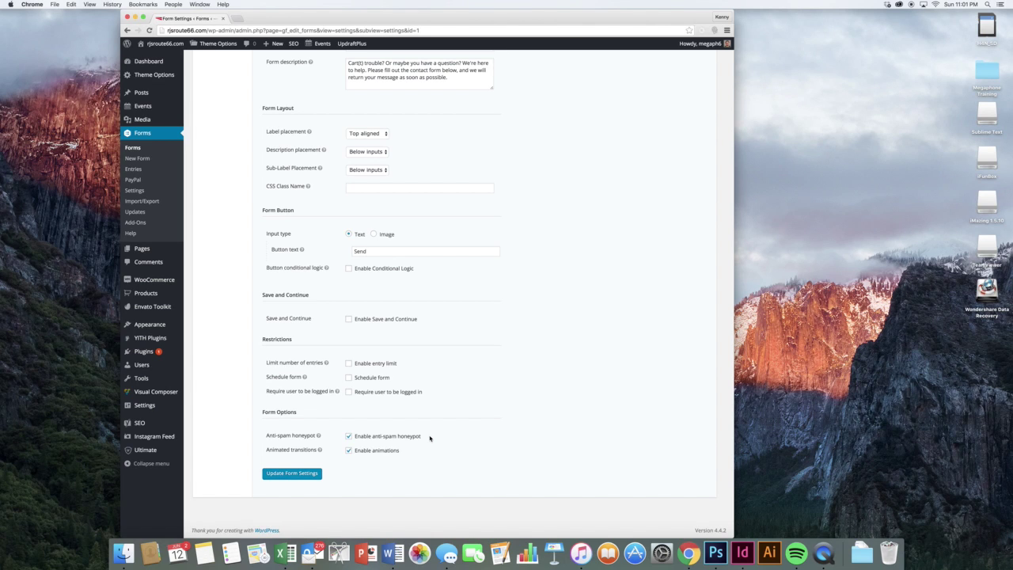
scroll(430, 438, up, 5)
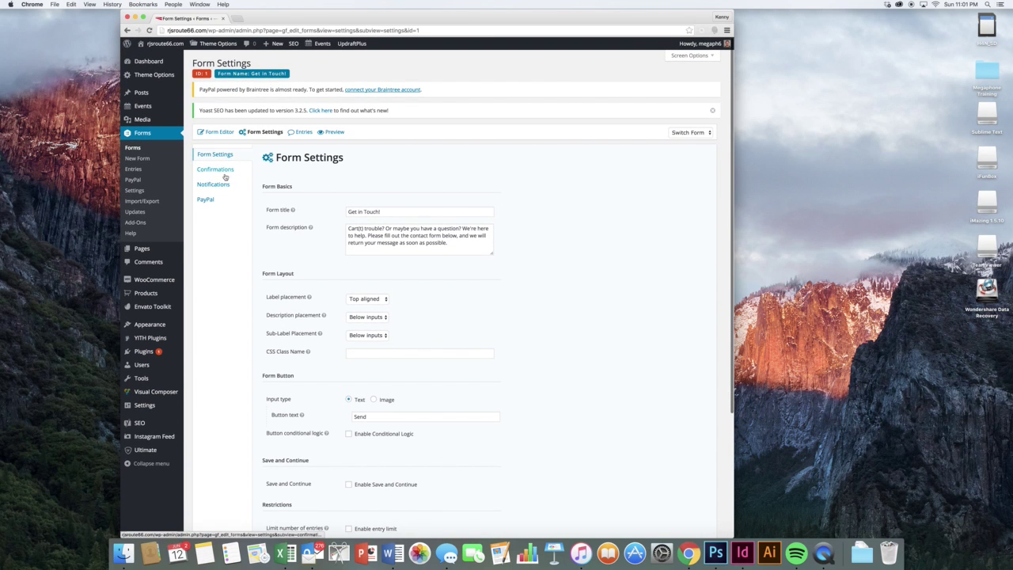
- Look over the Default Confirmation, trying its Page and Redirect types
click(223, 171)
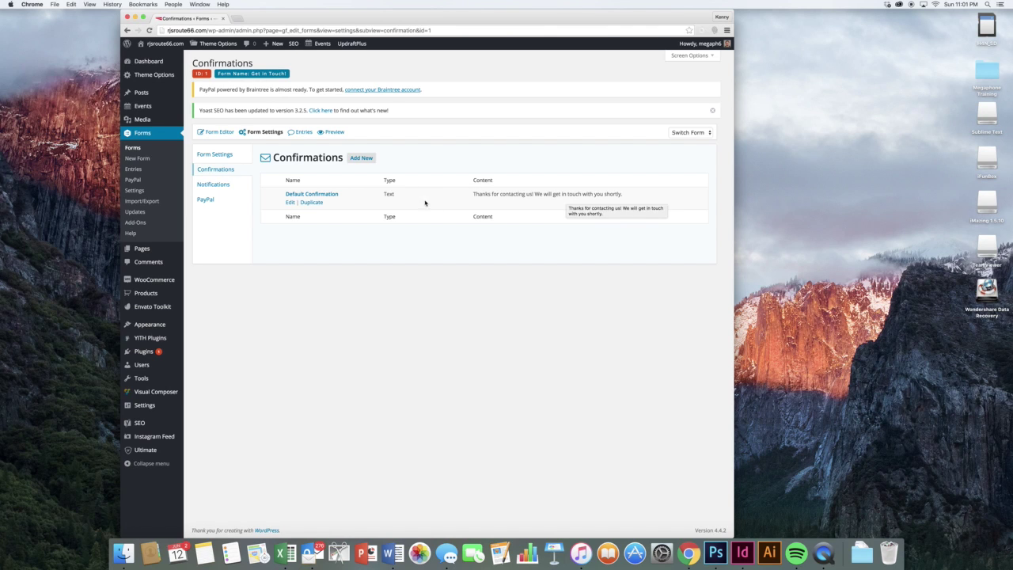
click(290, 202)
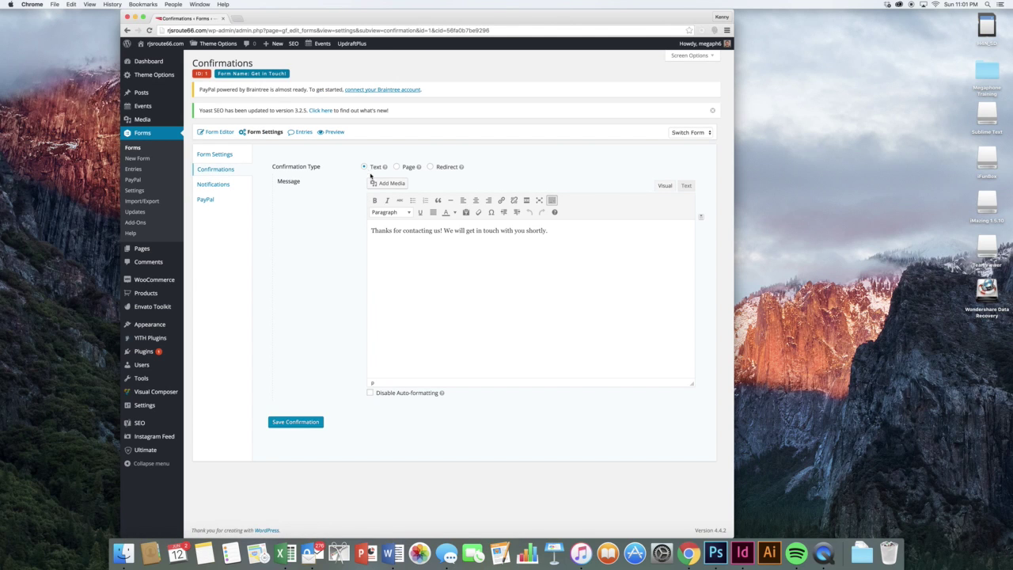
click(530, 269)
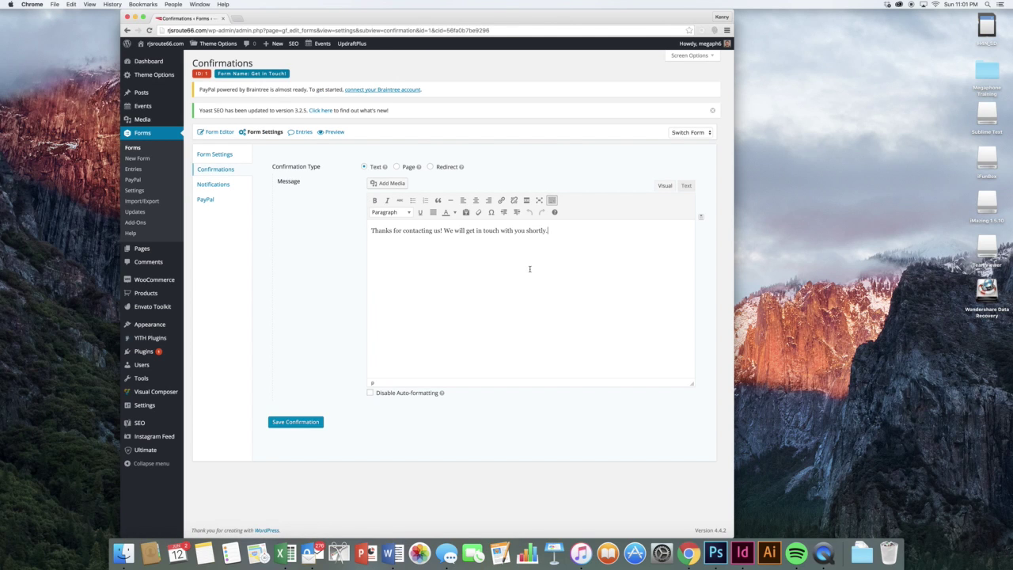
click(408, 167)
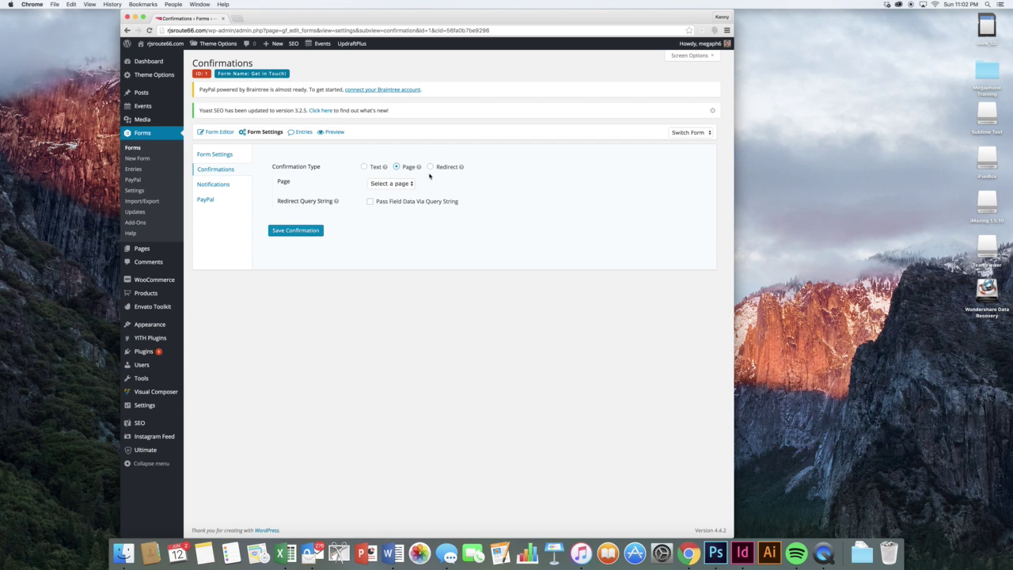
click(447, 167)
click(438, 184)
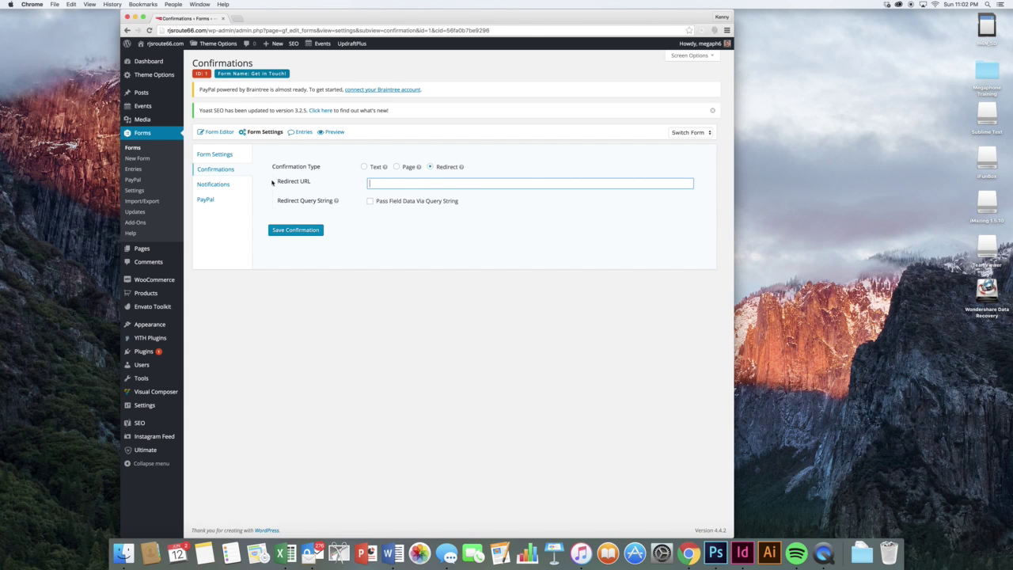
- Open the Admin Notification and inspect its recipient address and subject without changing them
click(224, 185)
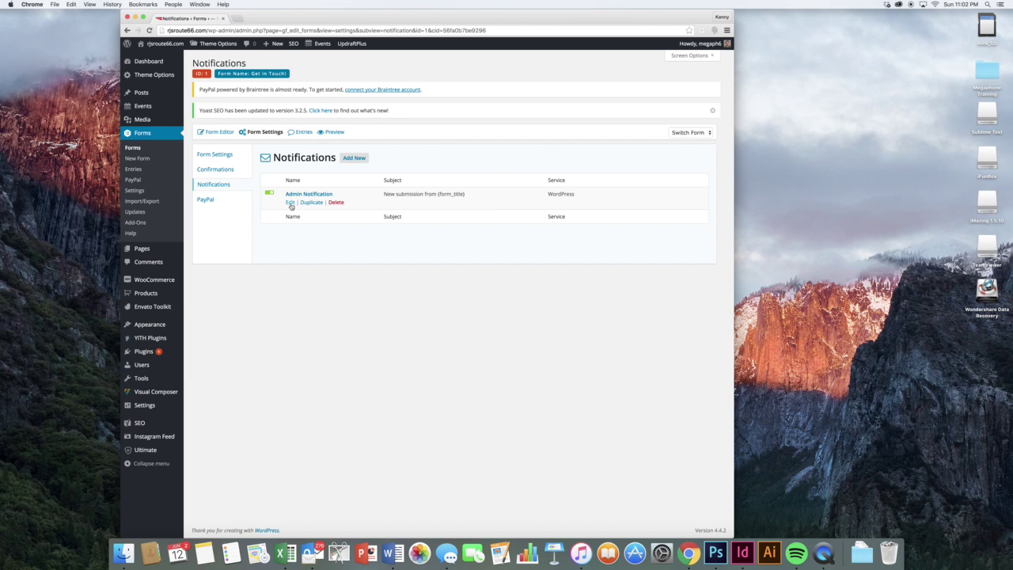
click(290, 203)
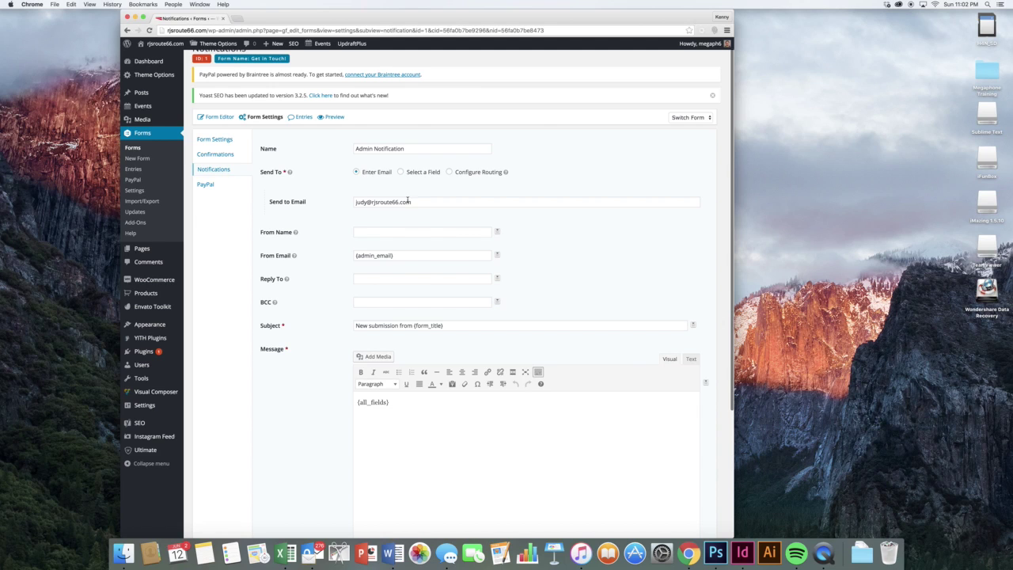
click(408, 199)
click(531, 172)
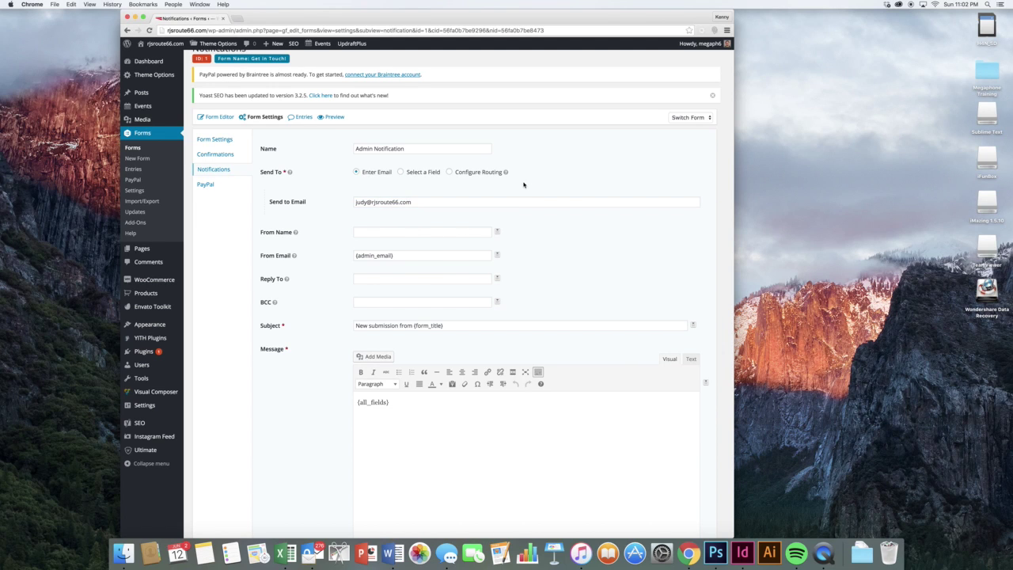
click(519, 201)
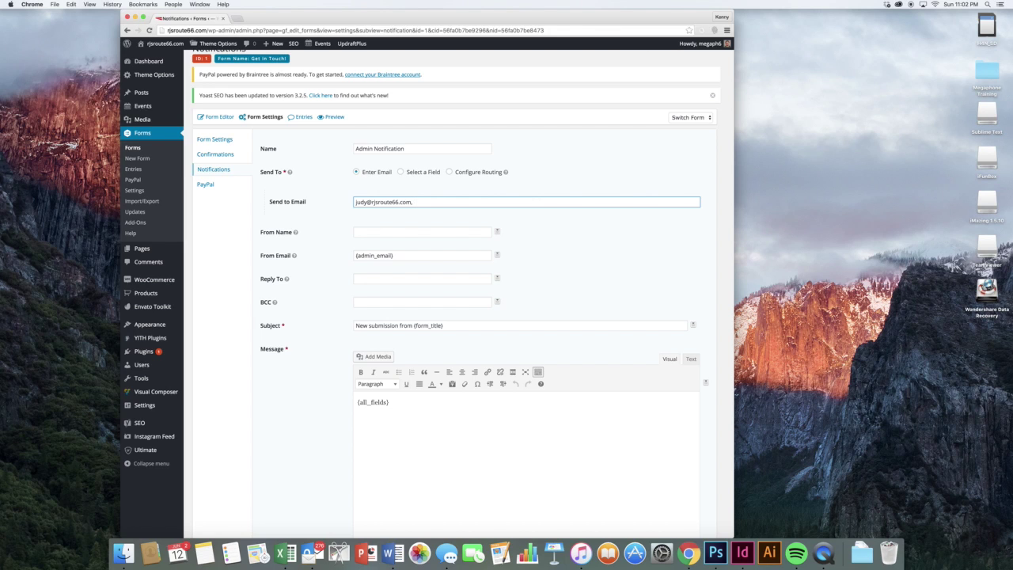
click(533, 232)
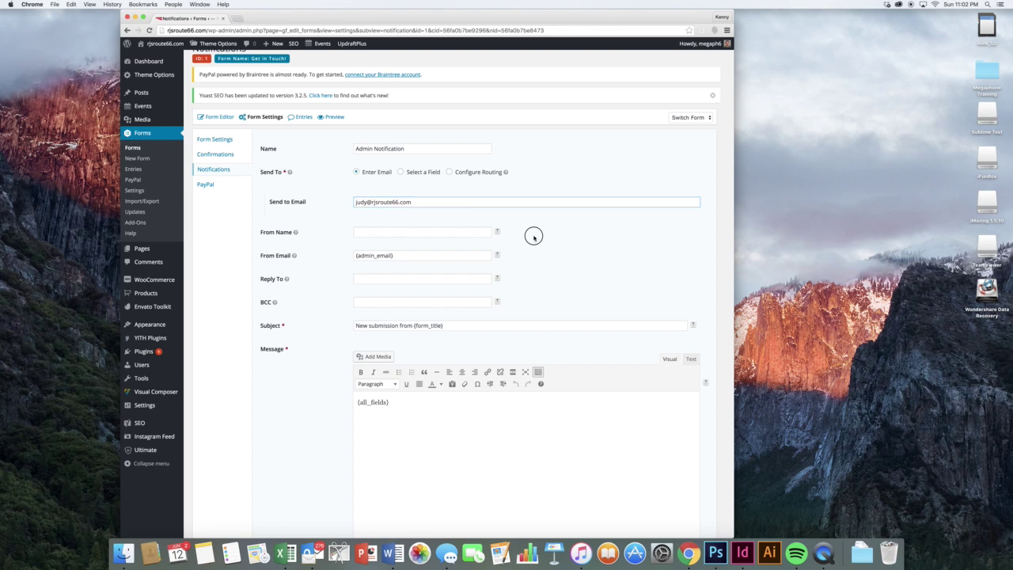
scroll(534, 238, down, 2)
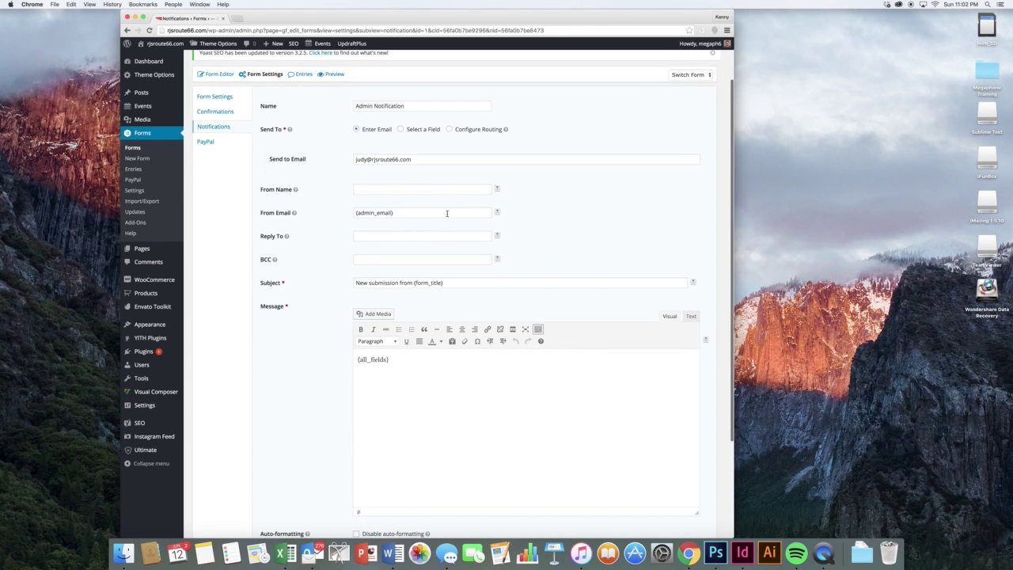
scroll(437, 247, down, 2)
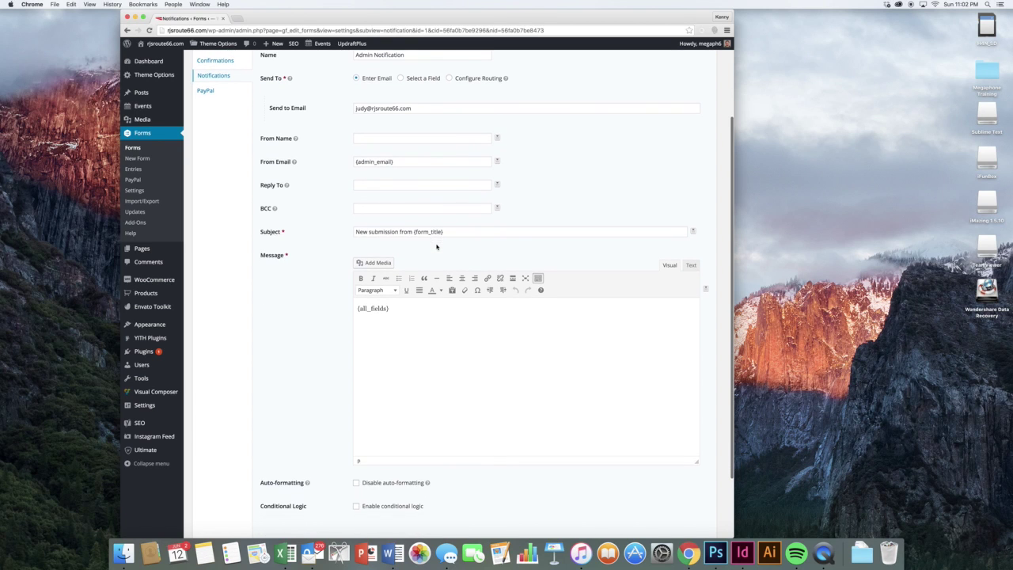
triple_click(387, 231)
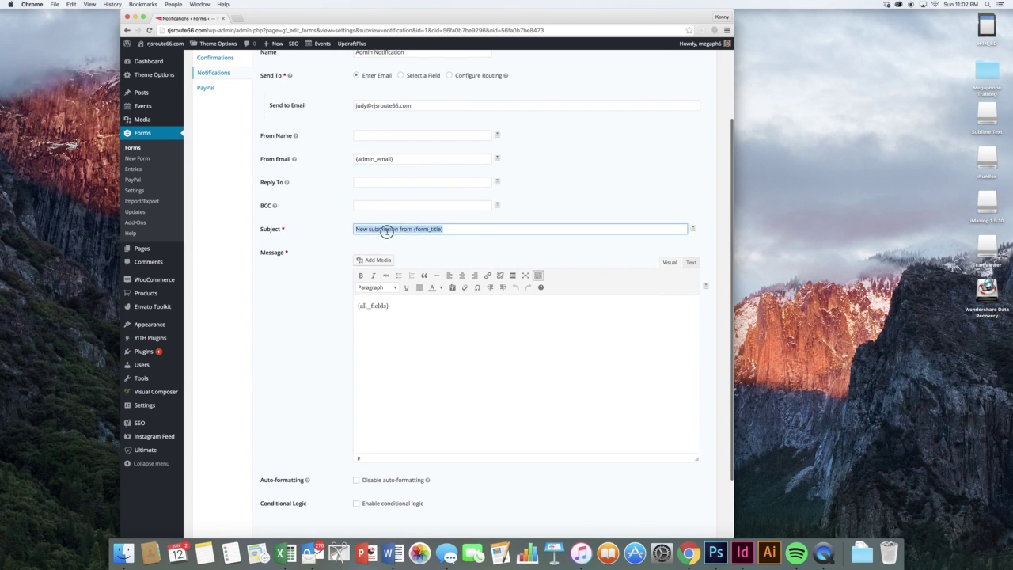
click(342, 231)
scroll(338, 231, down, 3)
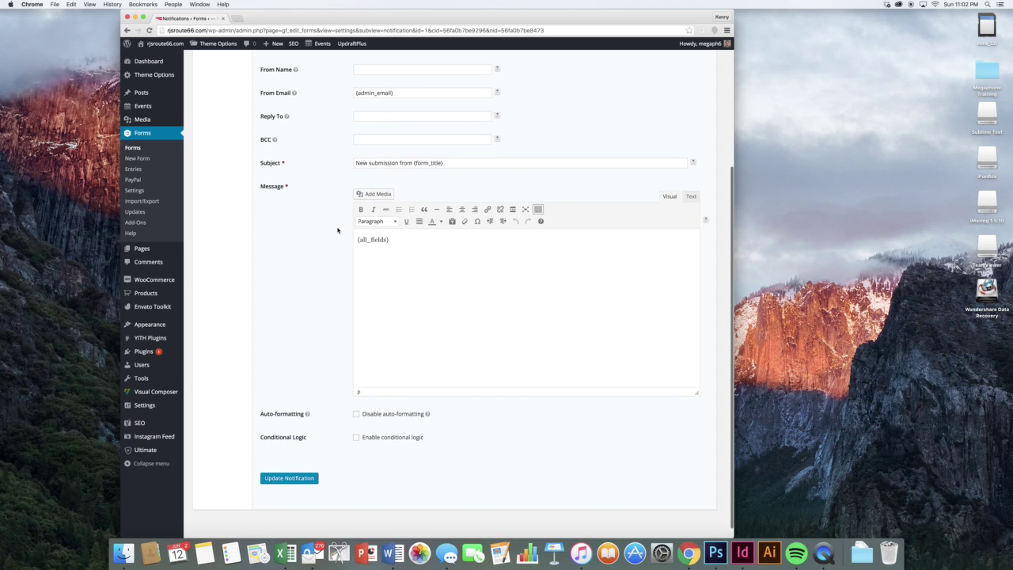
- Insert the Your Name (First) and Your Email merge tags into the message and update the notification
click(705, 220)
click(679, 251)
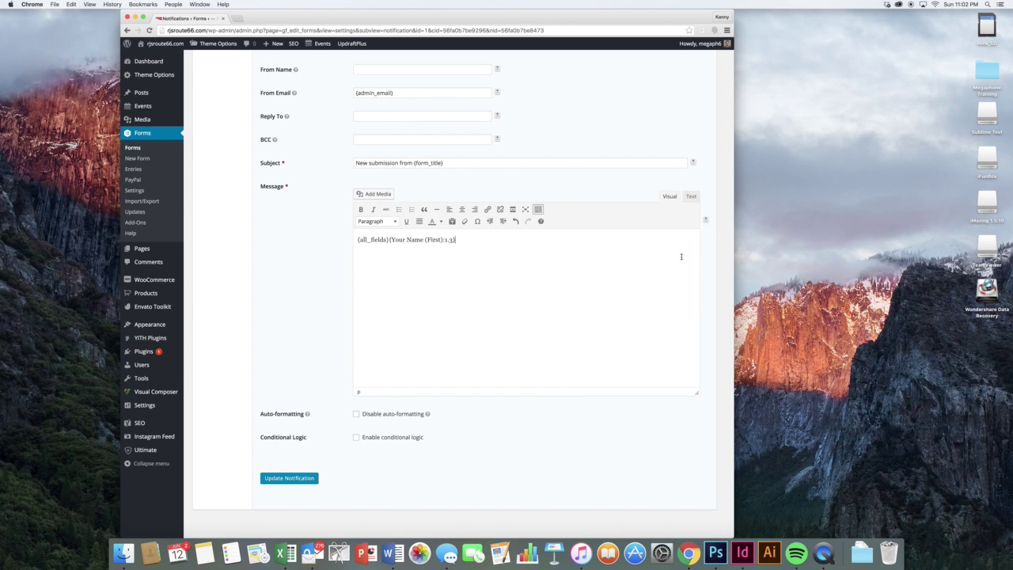
click(706, 220)
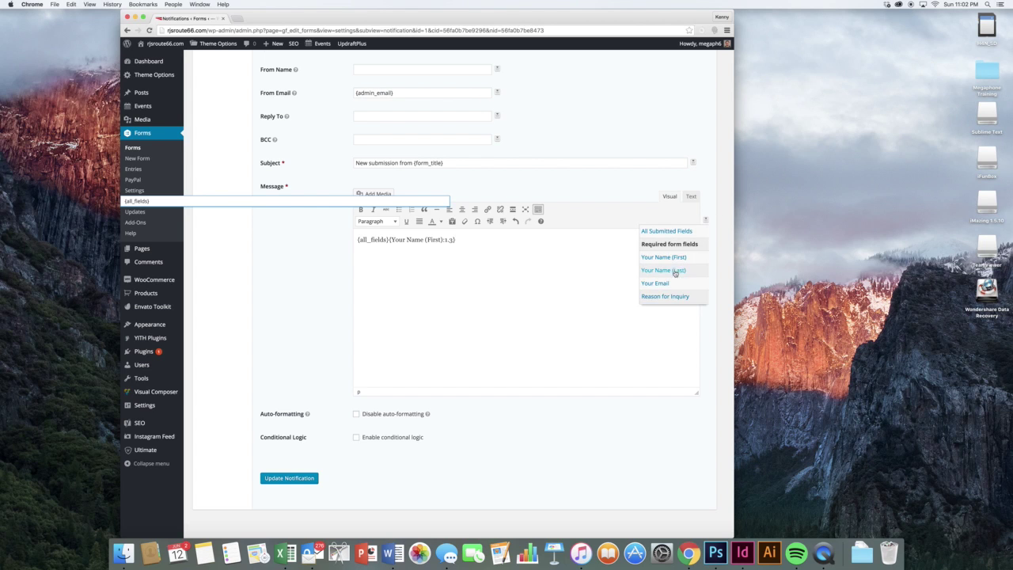
click(674, 282)
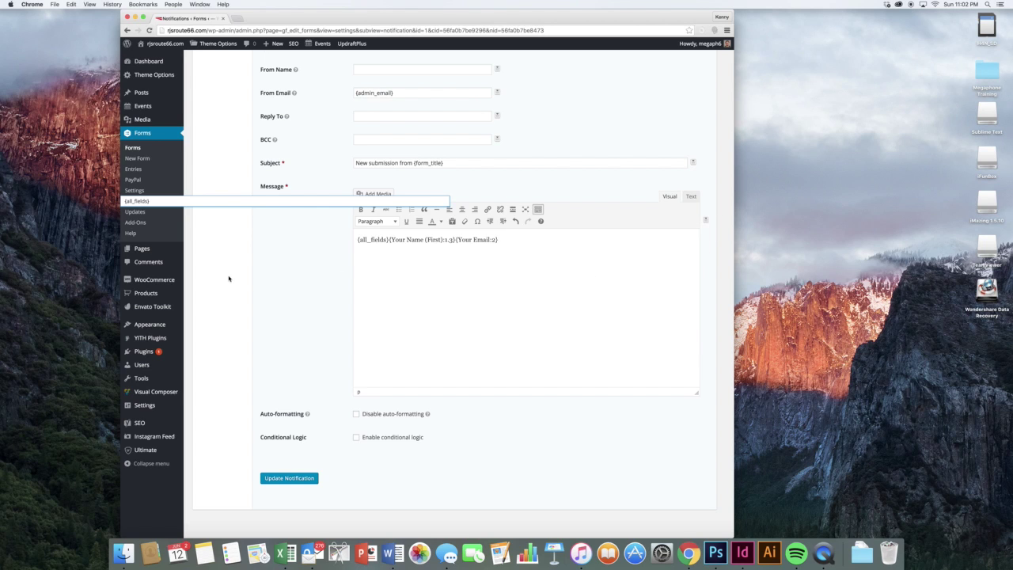
click(315, 481)
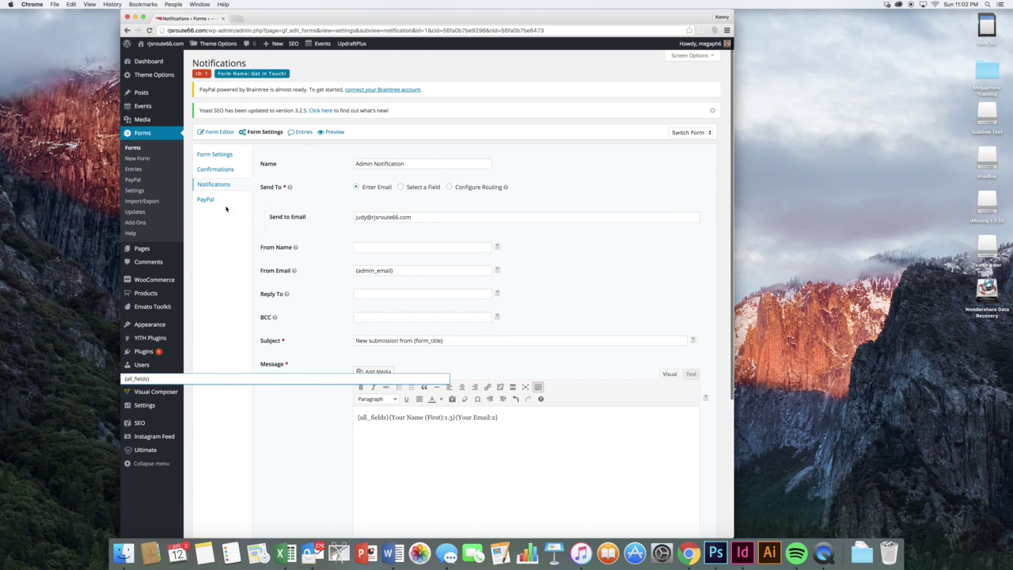
click(209, 199)
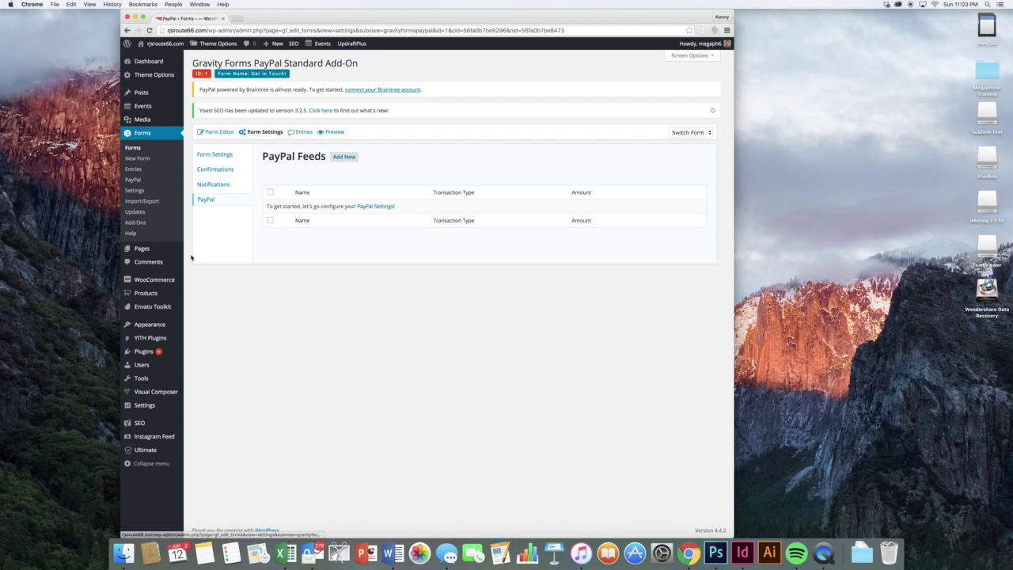
- Go to Pages > All Pages to list the site's 20 pages
mouse_move(170, 255)
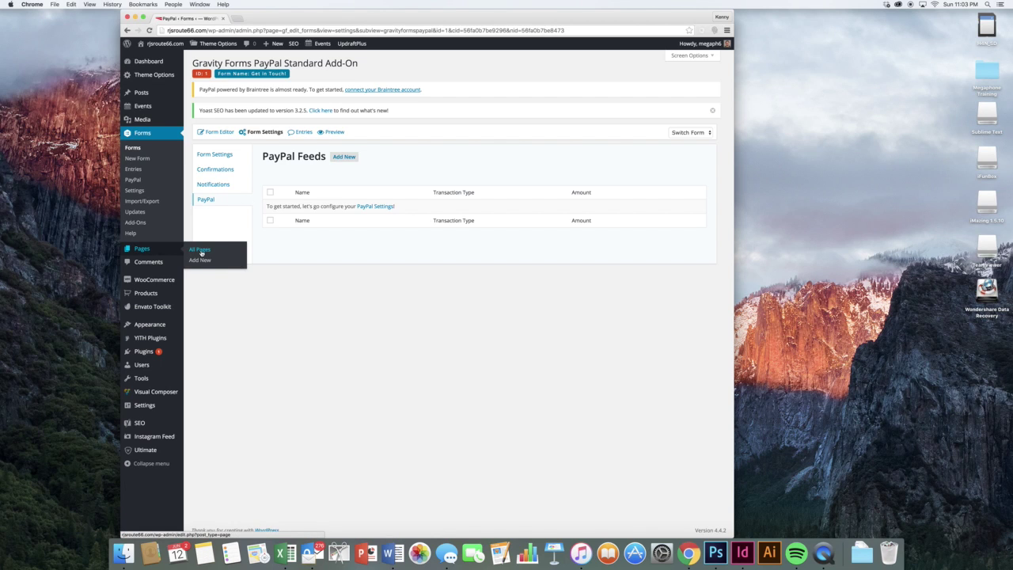
click(201, 250)
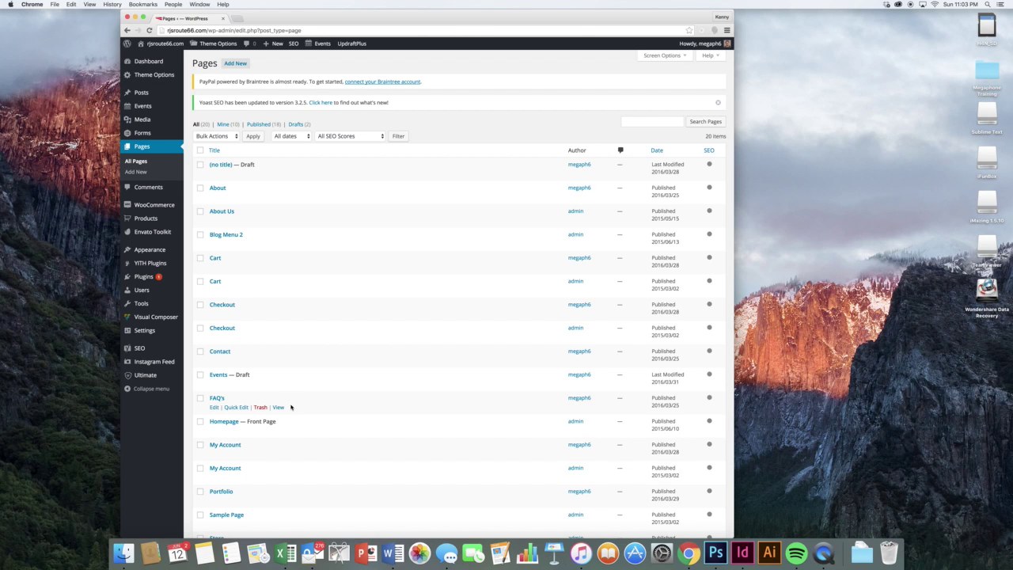
- Open the Homepage in the Visual Composer editor
click(214, 432)
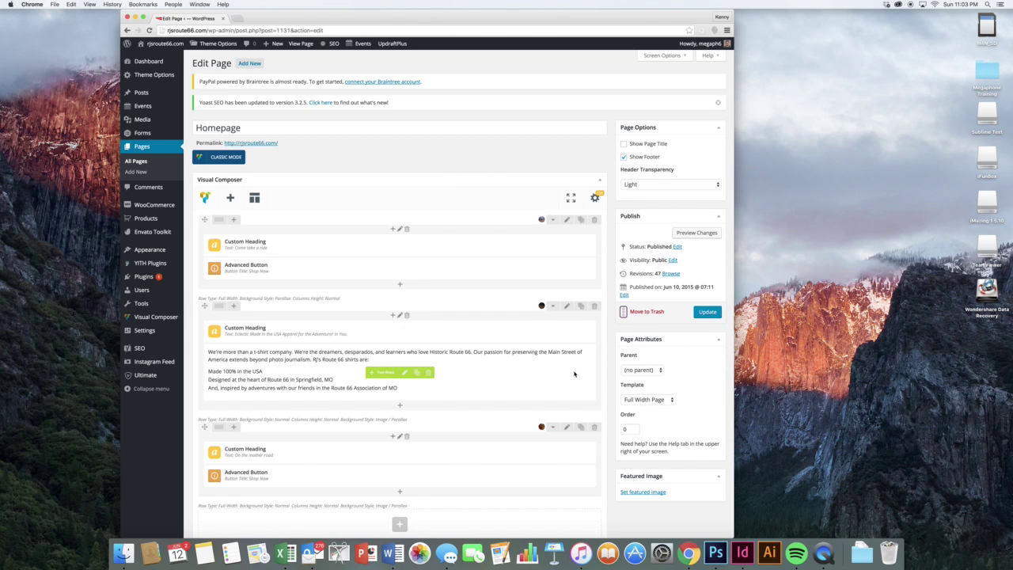
scroll(545, 334, down, 1)
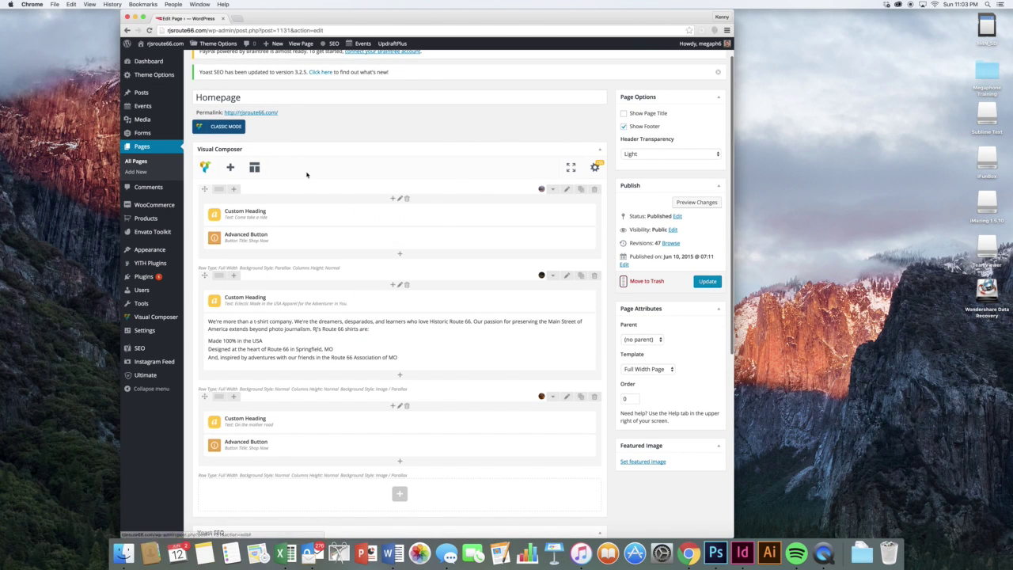
mouse_move(365, 215)
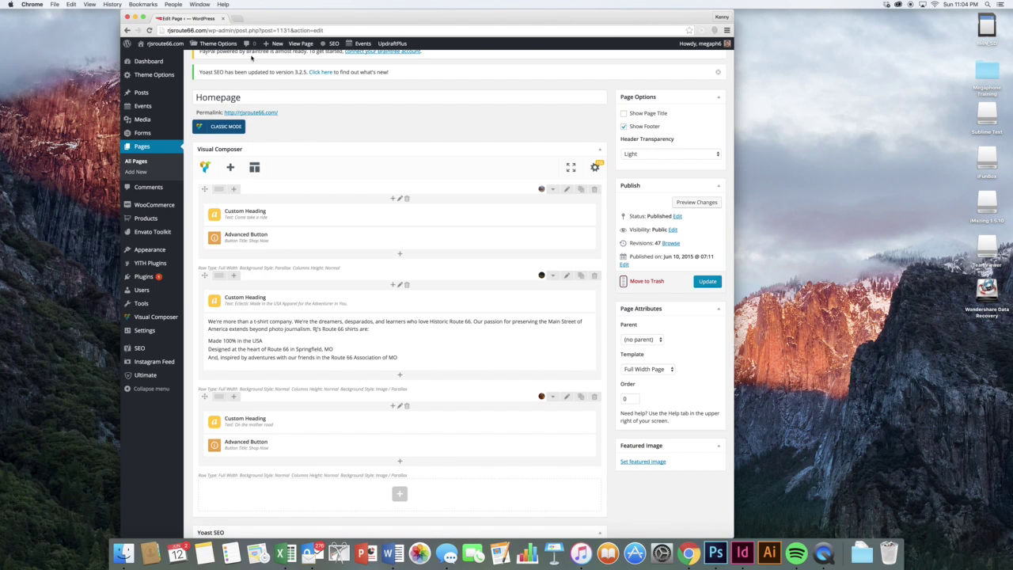
- View the live homepage in a new tab, then return to the editor
super+click(148, 57)
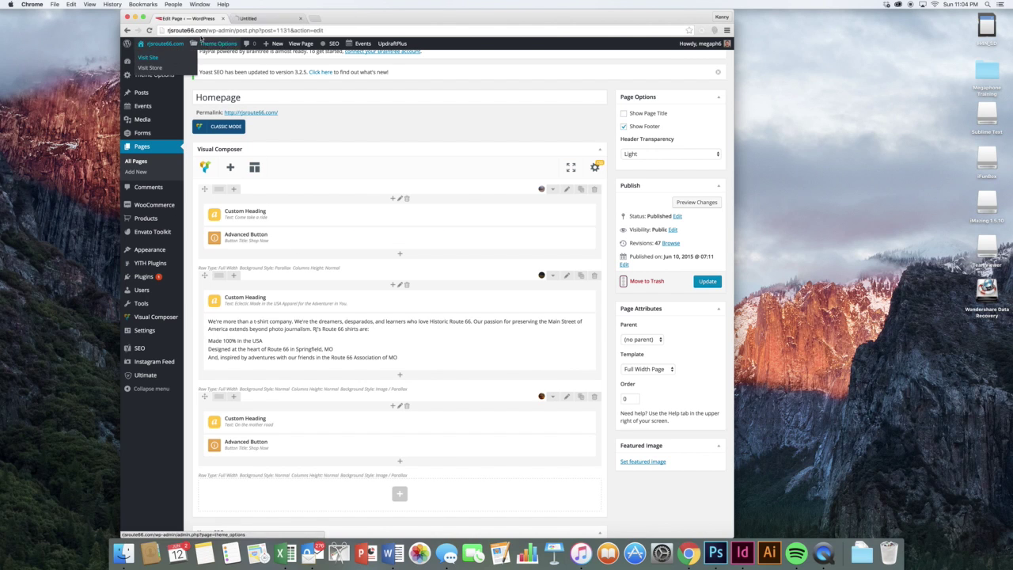
click(253, 18)
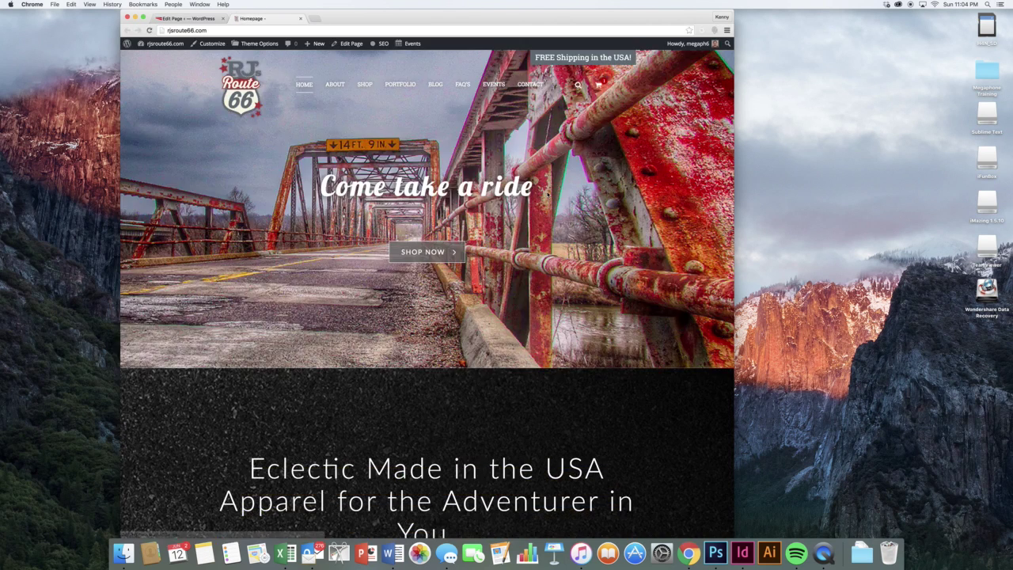
scroll(548, 195, down, 1)
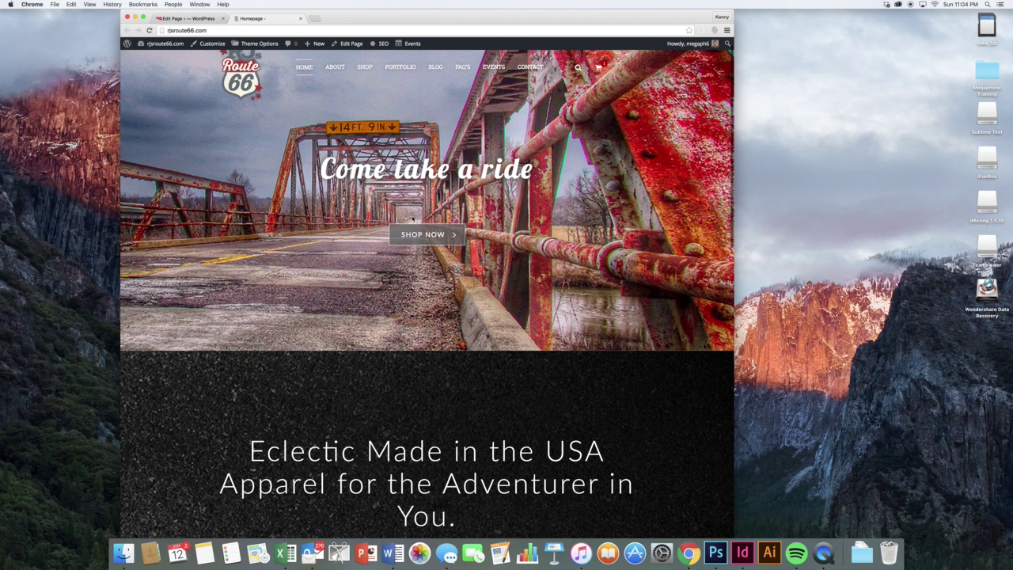
key(ctrl+shift+Tab)
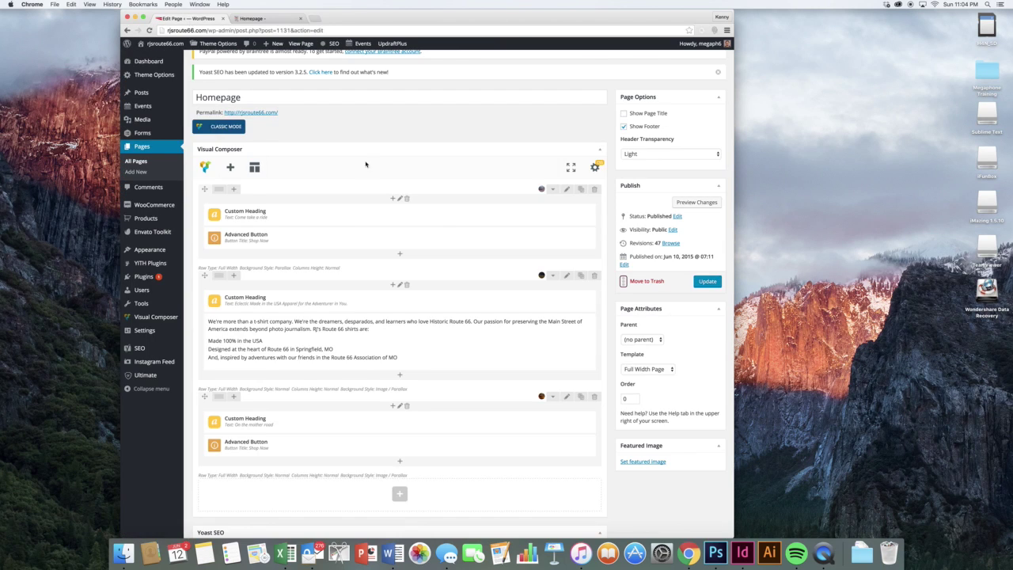
- Change the first Custom Heading's text to 'Let's Take a Ride' and save it
click(409, 216)
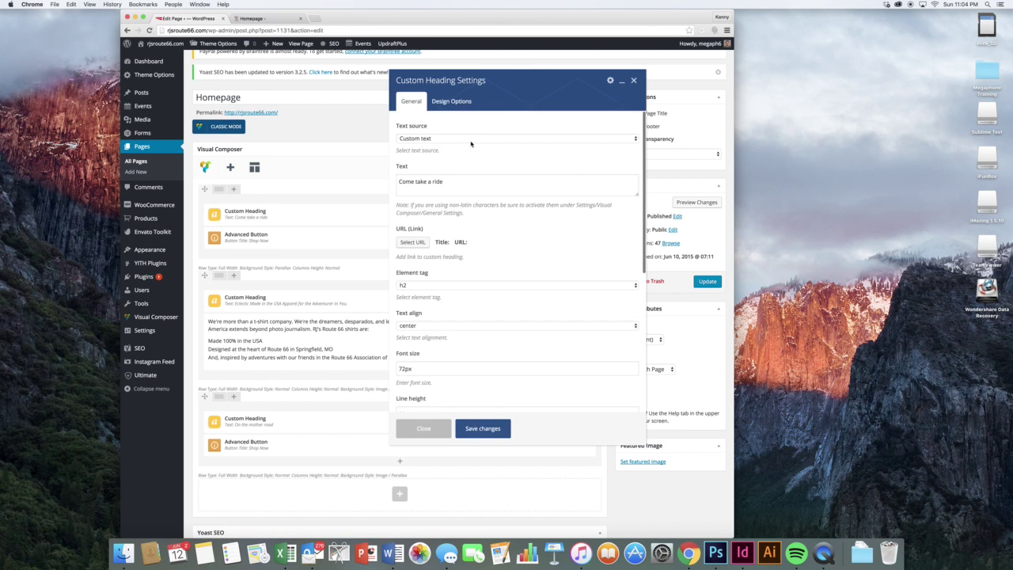
triple_click(453, 174)
text(Le)
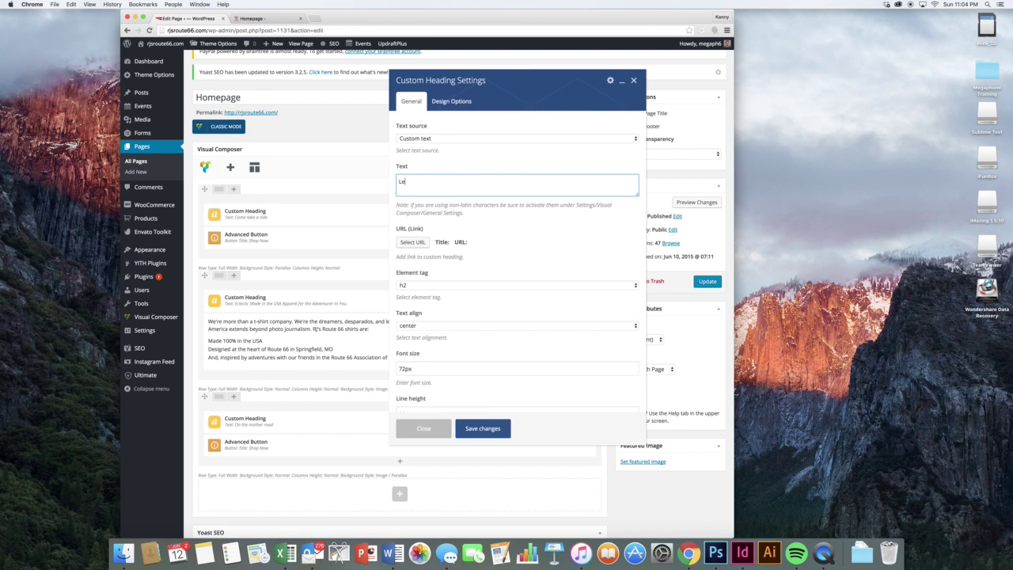
text(t's Take a Ride)
scroll(463, 232, down, 5)
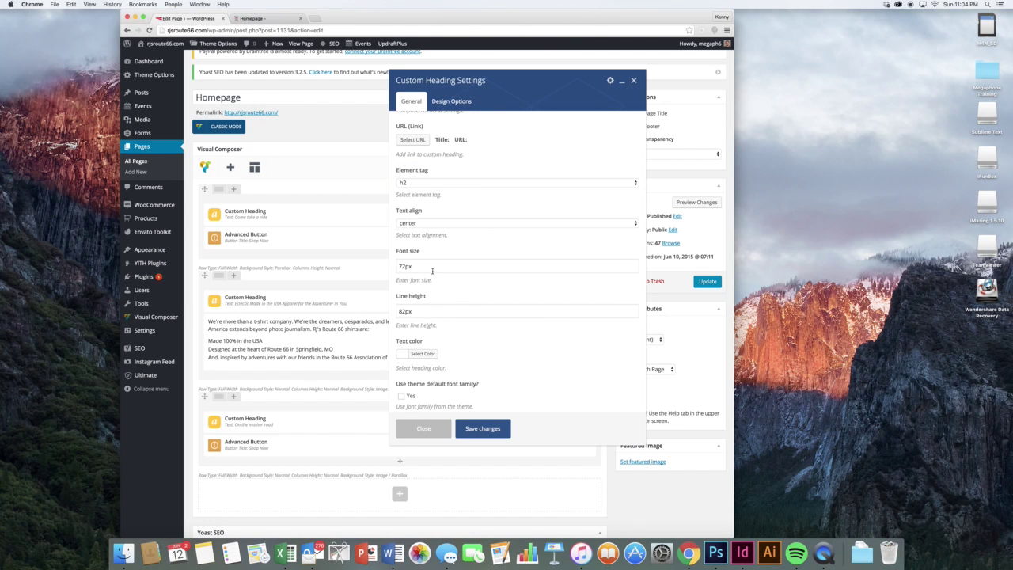
scroll(462, 392, down, 3)
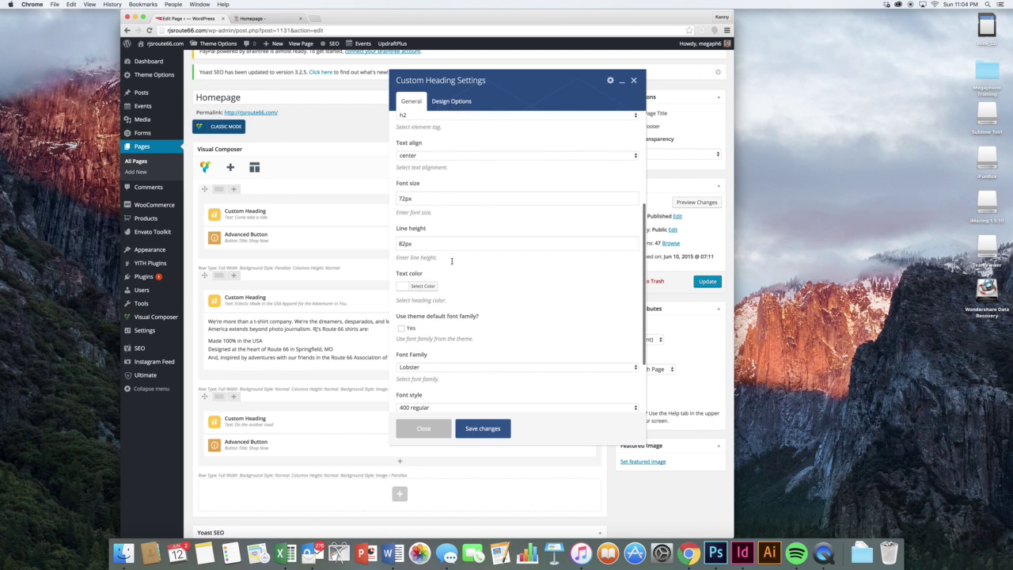
scroll(461, 397, down, 2)
scroll(459, 388, up, 10)
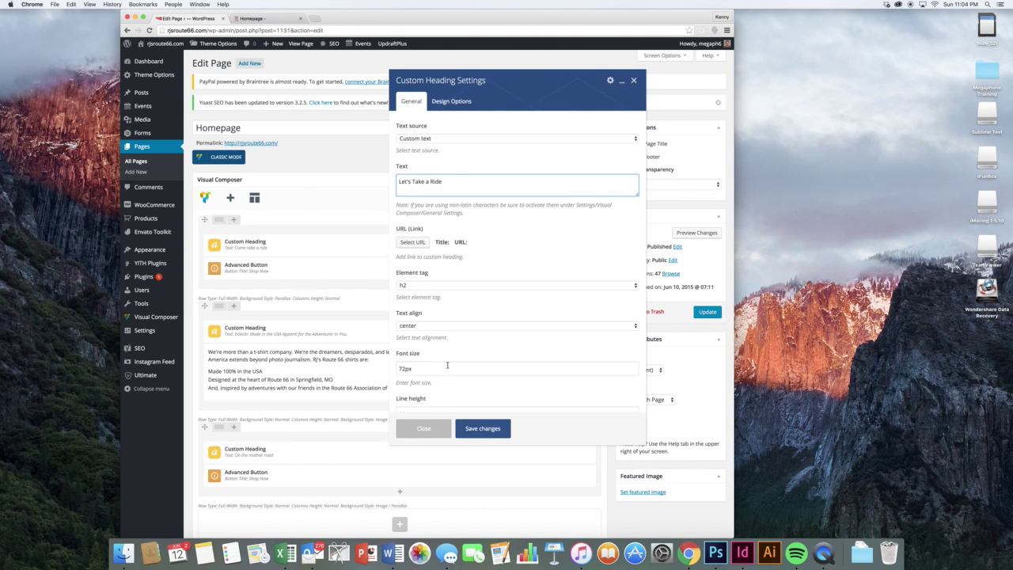
click(482, 429)
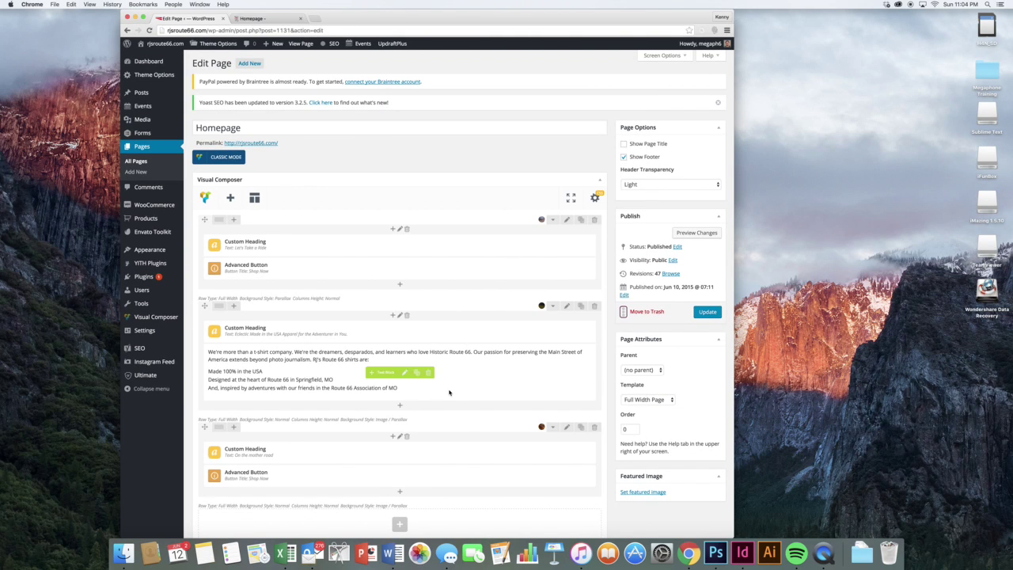
- Reload the live homepage, then preview the page to compare the new heading
click(261, 17)
click(149, 30)
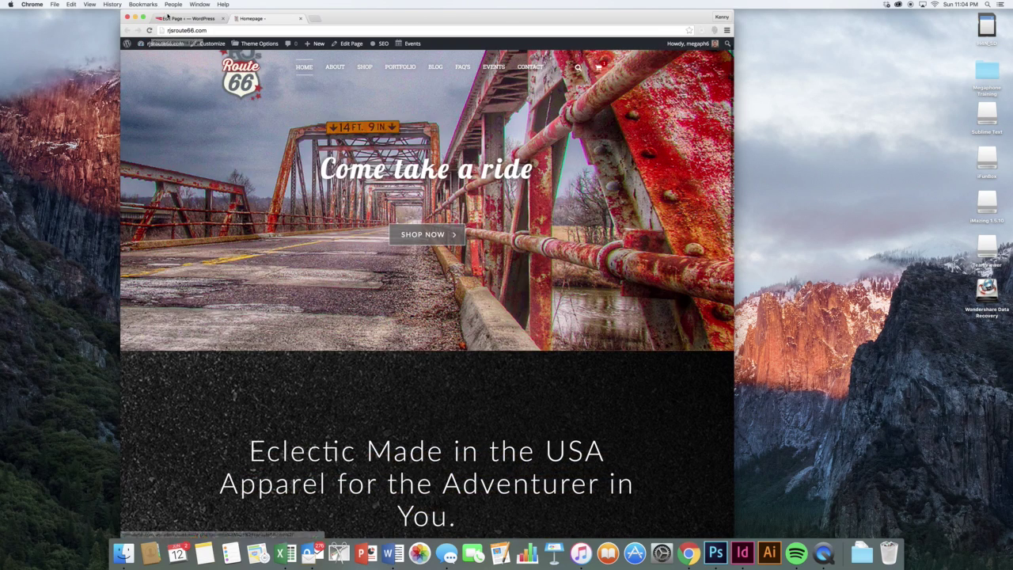
click(168, 17)
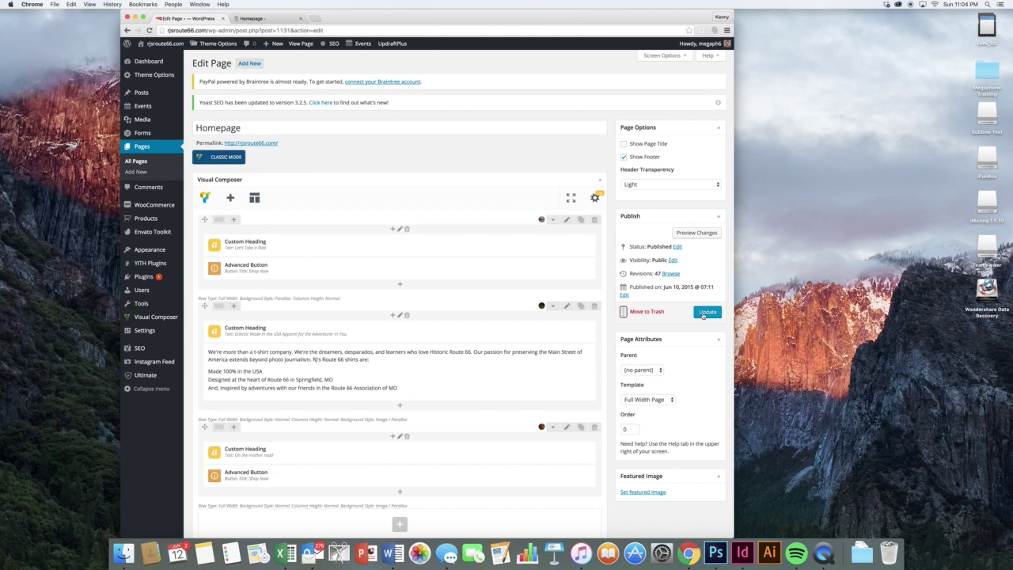
click(680, 232)
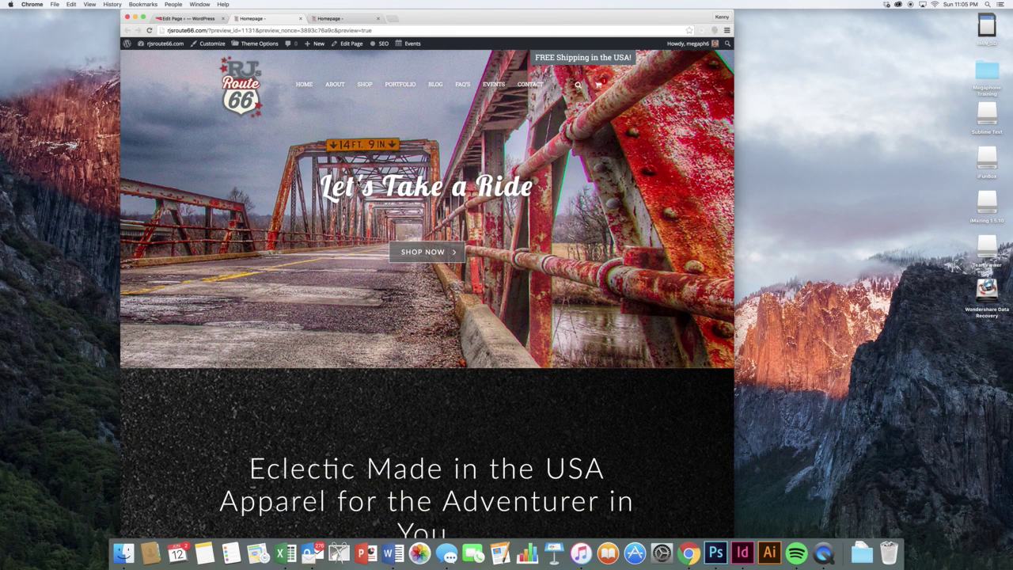
click(331, 19)
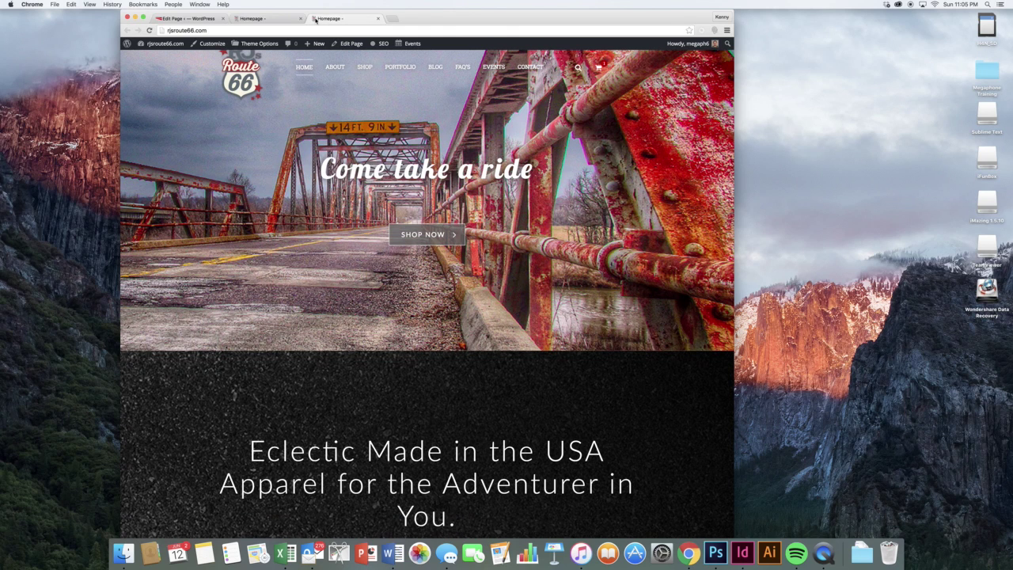
- Retitle the first Advanced Button 'Let's Shop!', save it, and preview the homepage
click(207, 18)
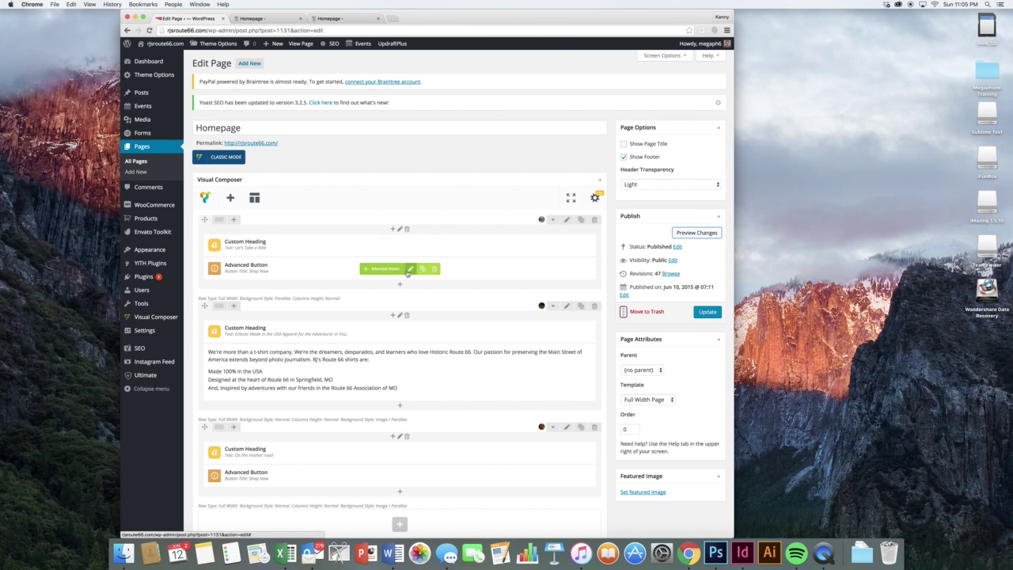
click(409, 269)
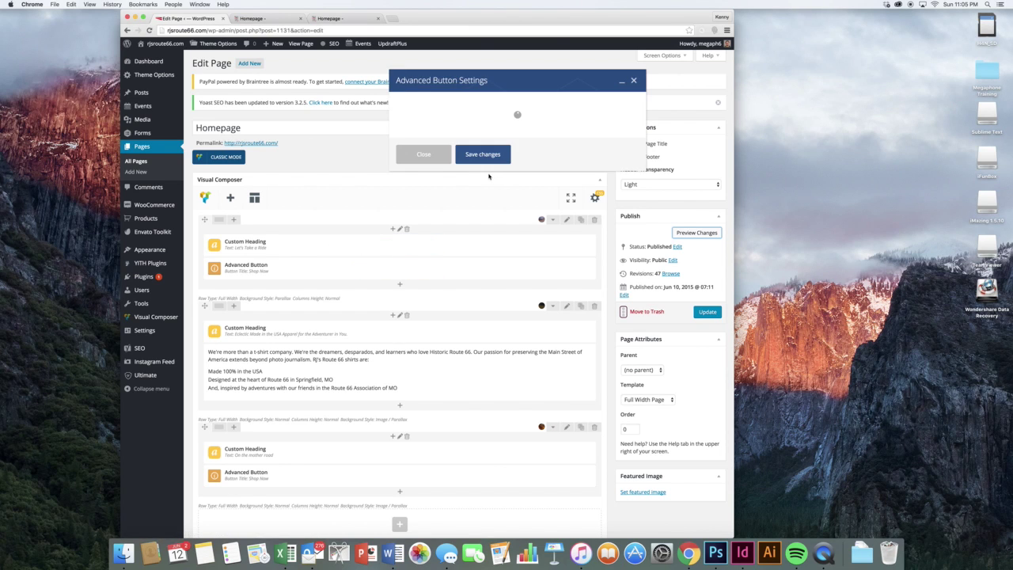
click(453, 143)
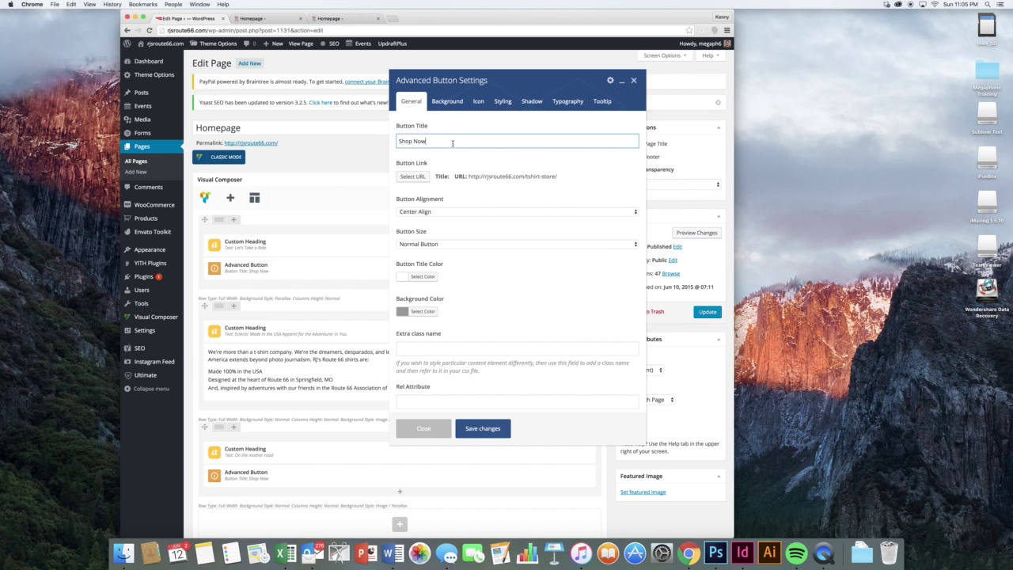
triple_click(453, 142)
text(Let's Shop)
scroll(463, 250, down, 2)
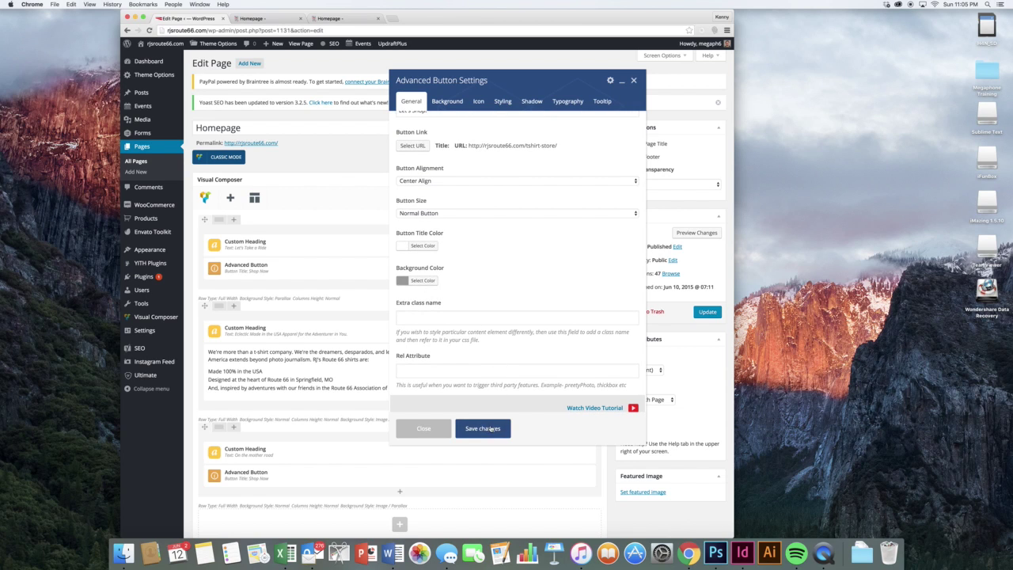
click(491, 428)
click(682, 232)
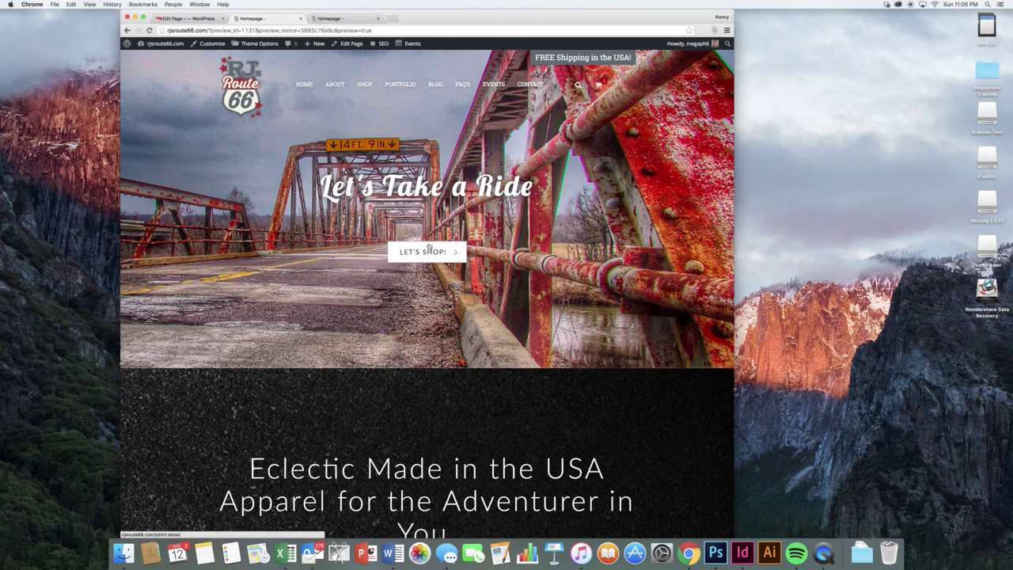
click(168, 17)
scroll(463, 333, down, 2)
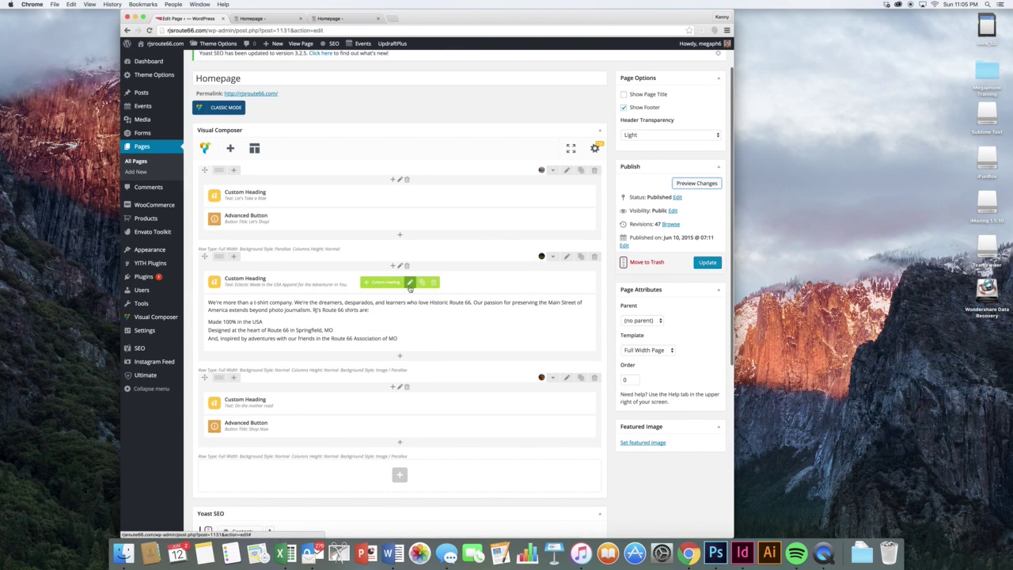
click(410, 285)
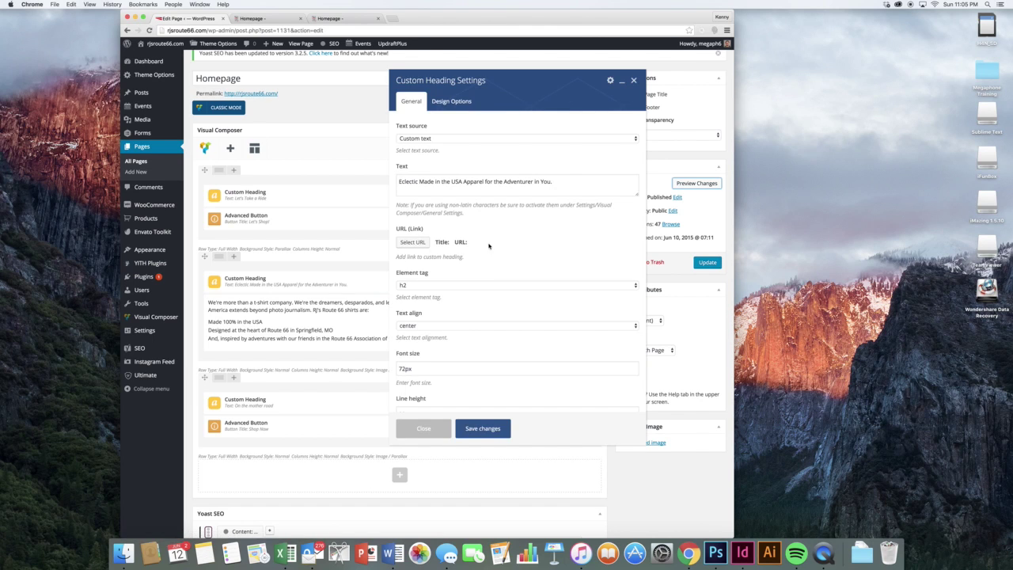
click(501, 181)
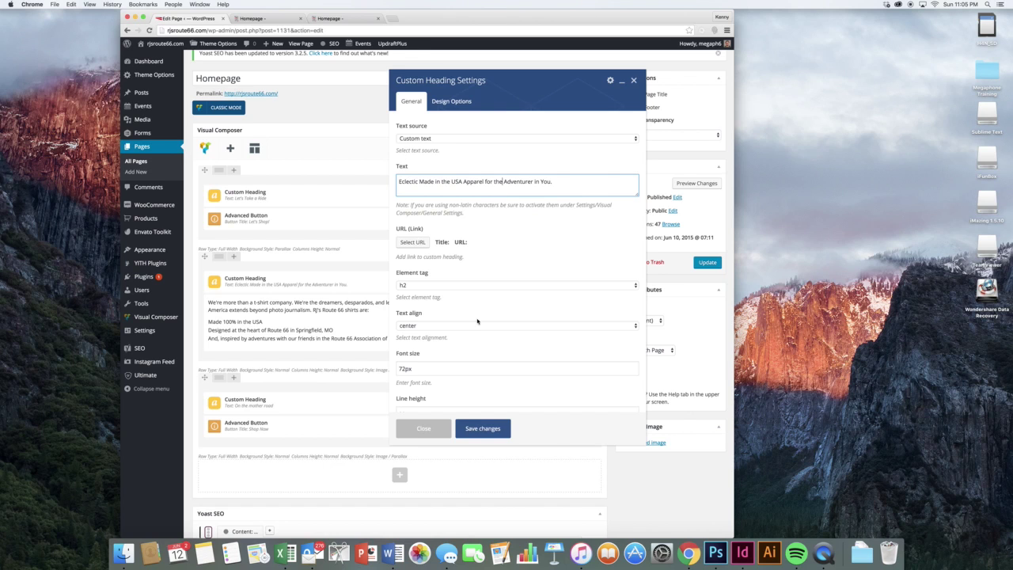
scroll(474, 333, down, 10)
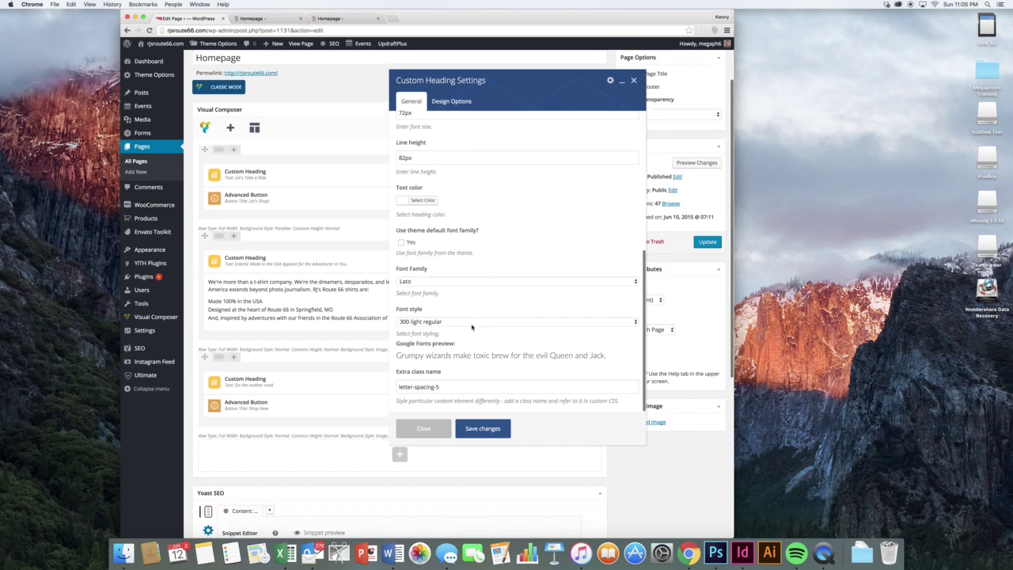
click(423, 429)
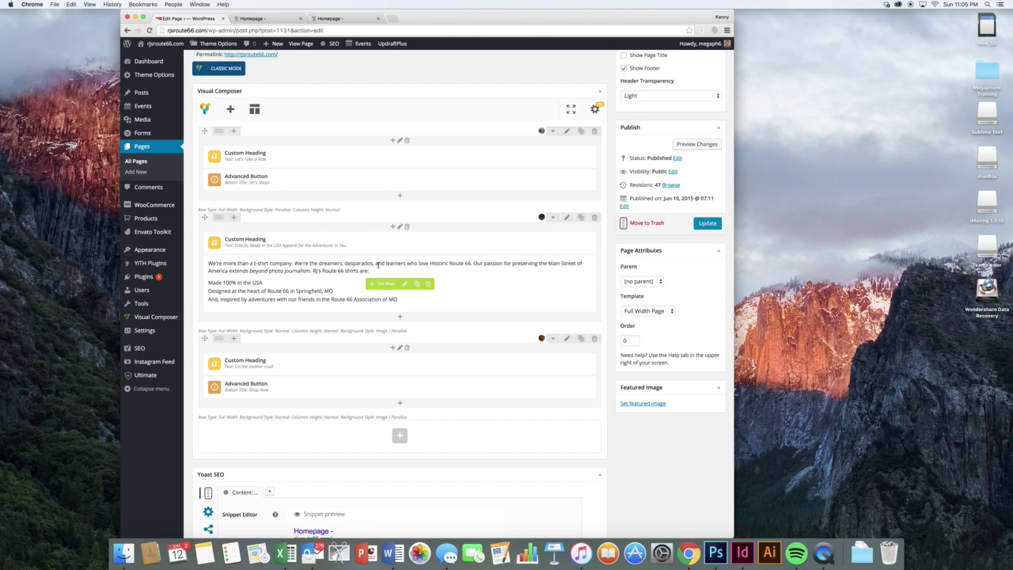
click(249, 18)
scroll(268, 219, down, 1)
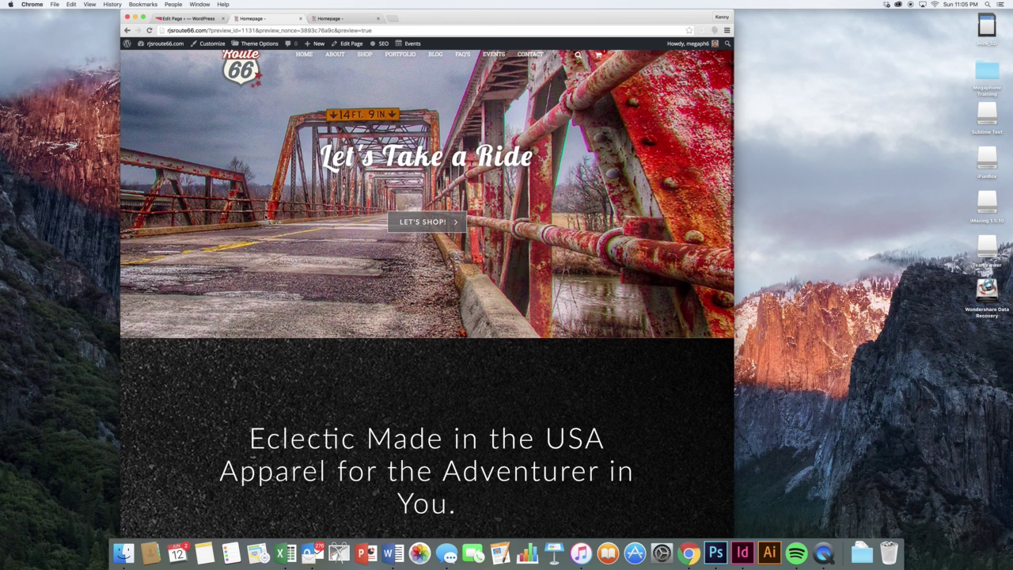
scroll(266, 223, down, 1)
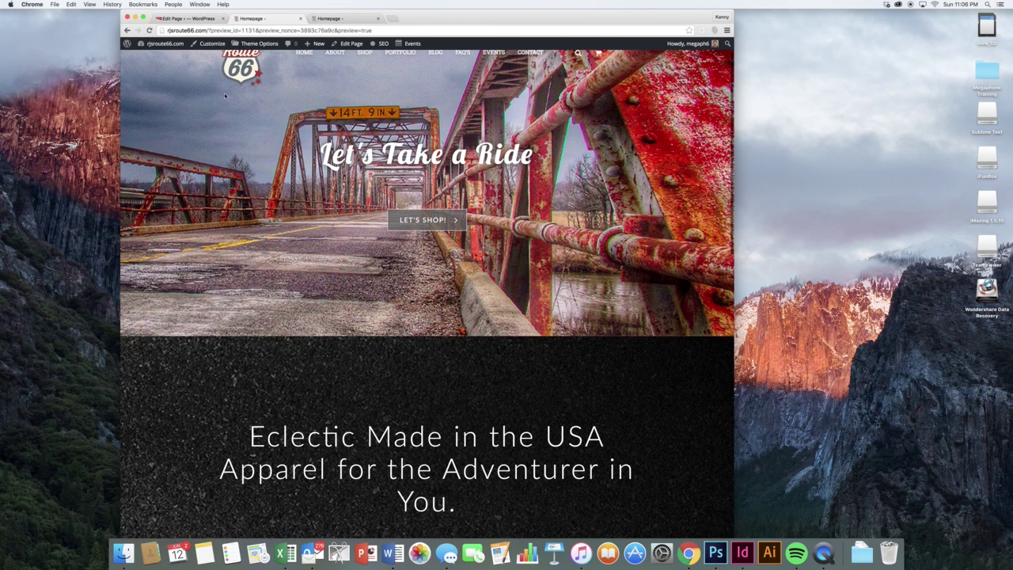
scroll(222, 87, up, 1)
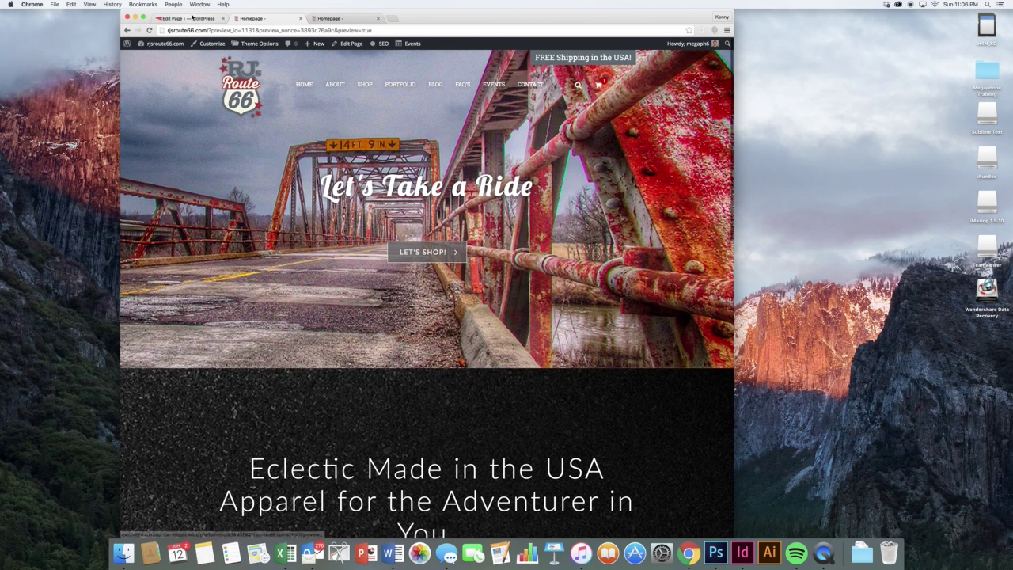
click(192, 18)
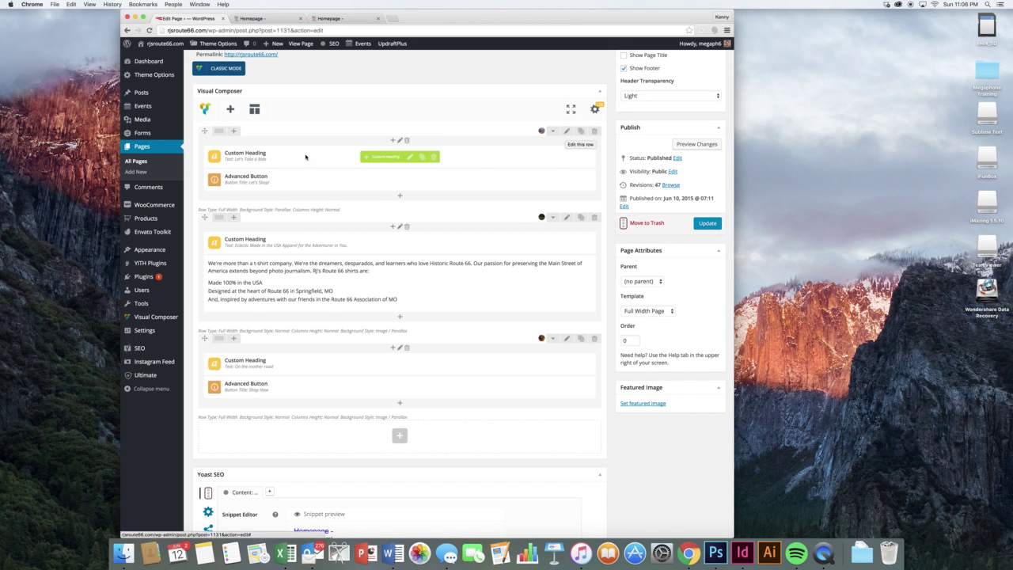
- Set the Route 66 wine corks photo as the top row's Design Options background and save
click(566, 131)
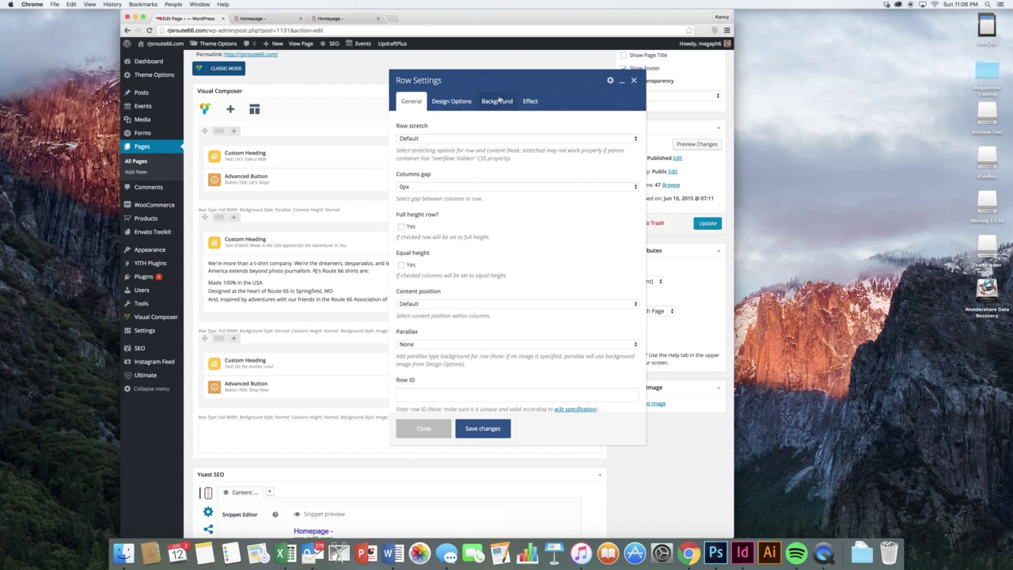
click(499, 102)
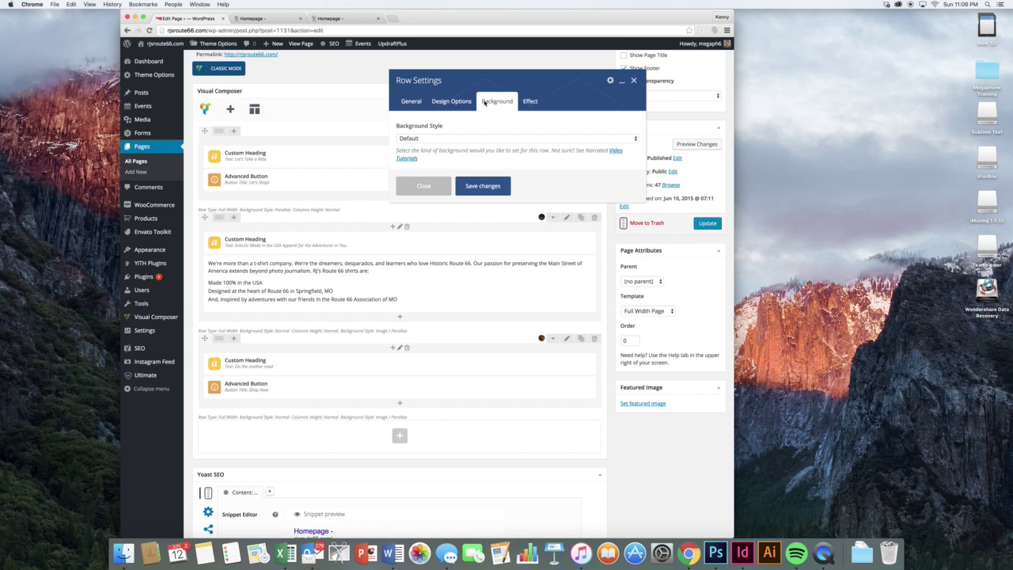
click(464, 104)
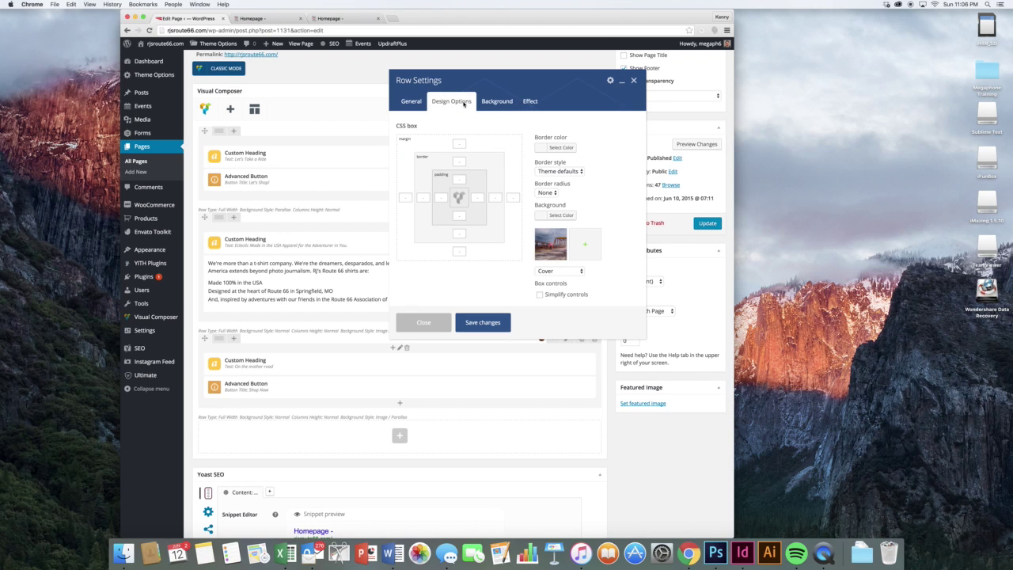
click(587, 248)
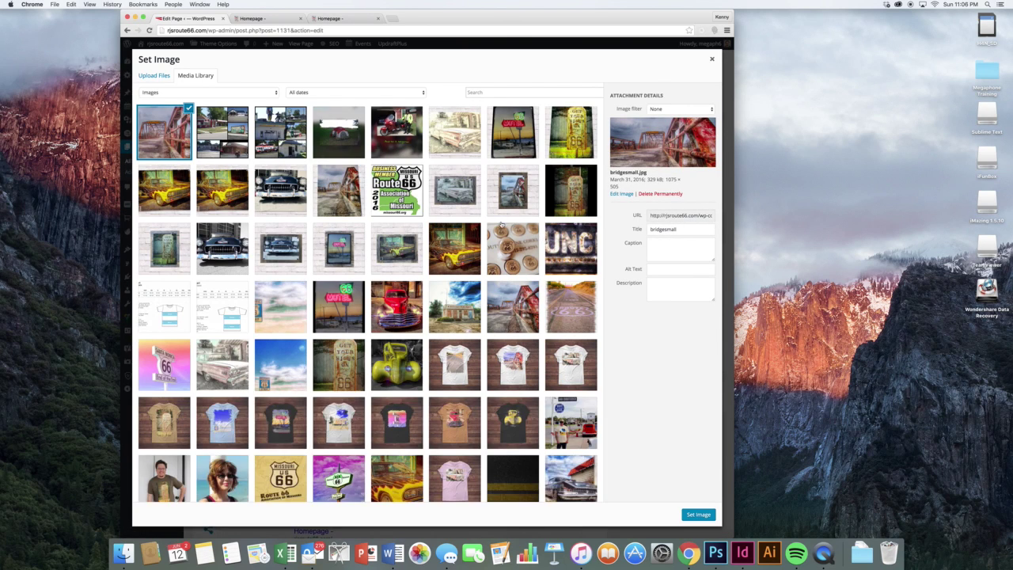
click(504, 238)
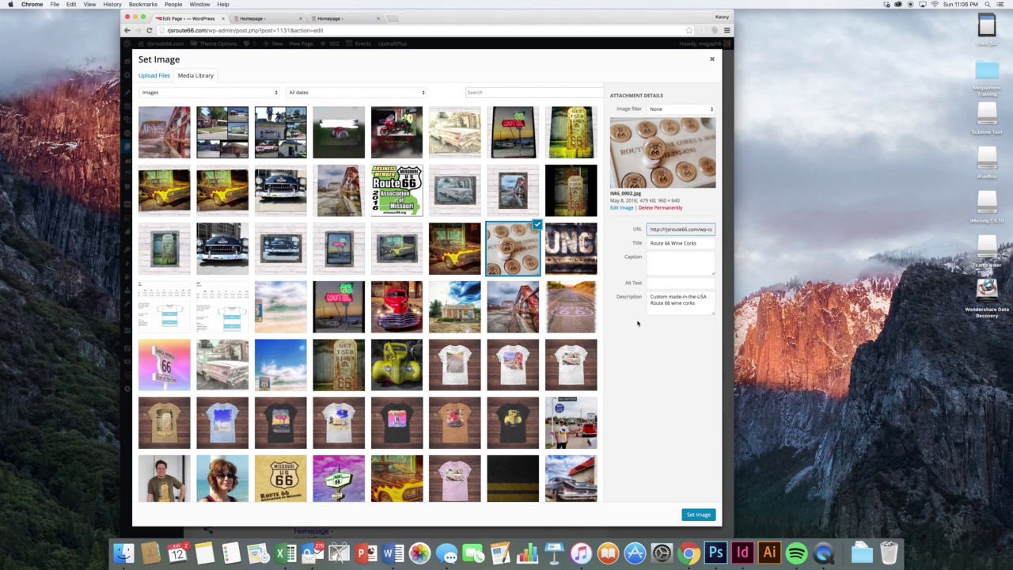
click(696, 515)
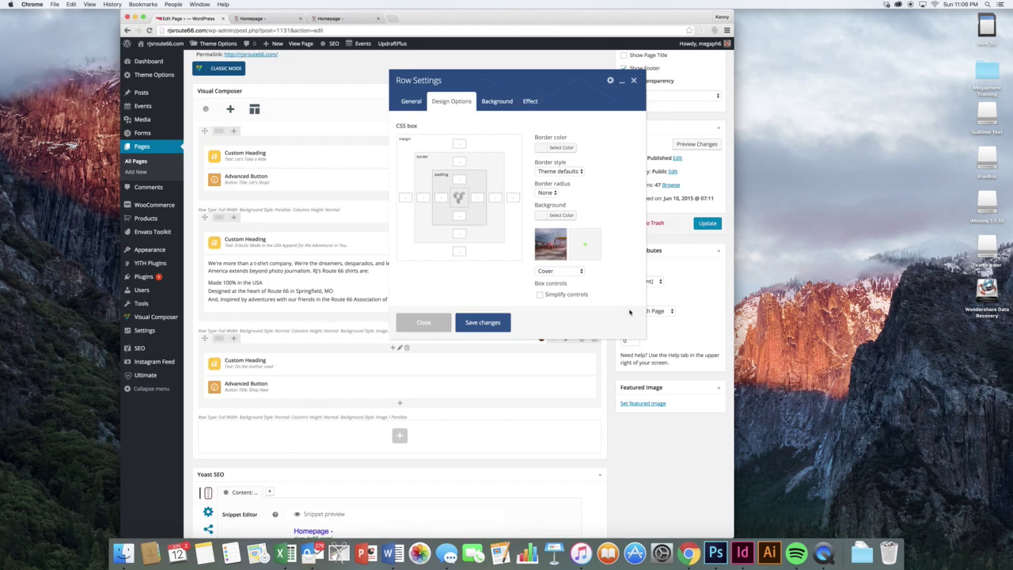
click(484, 322)
click(699, 146)
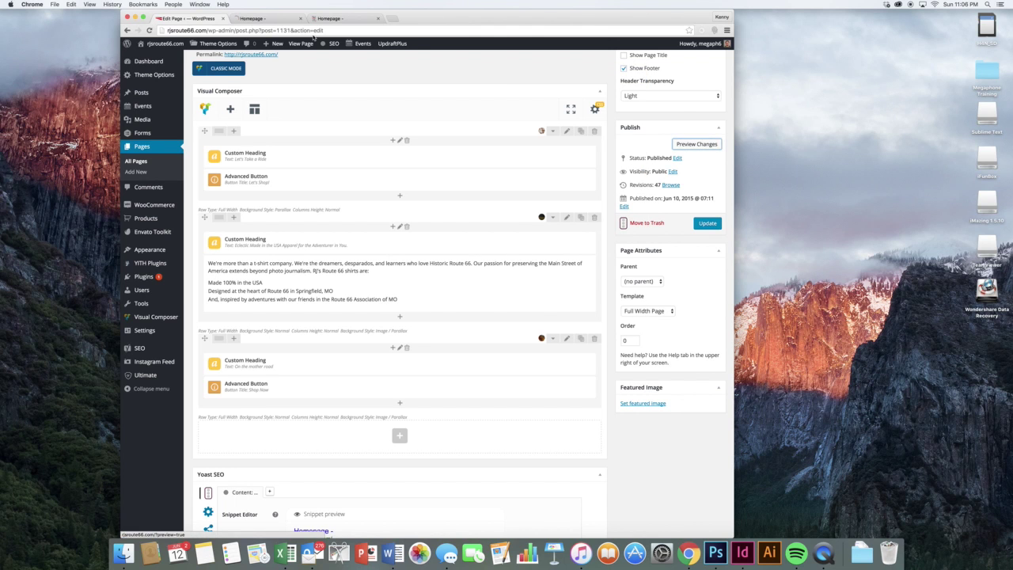
click(245, 21)
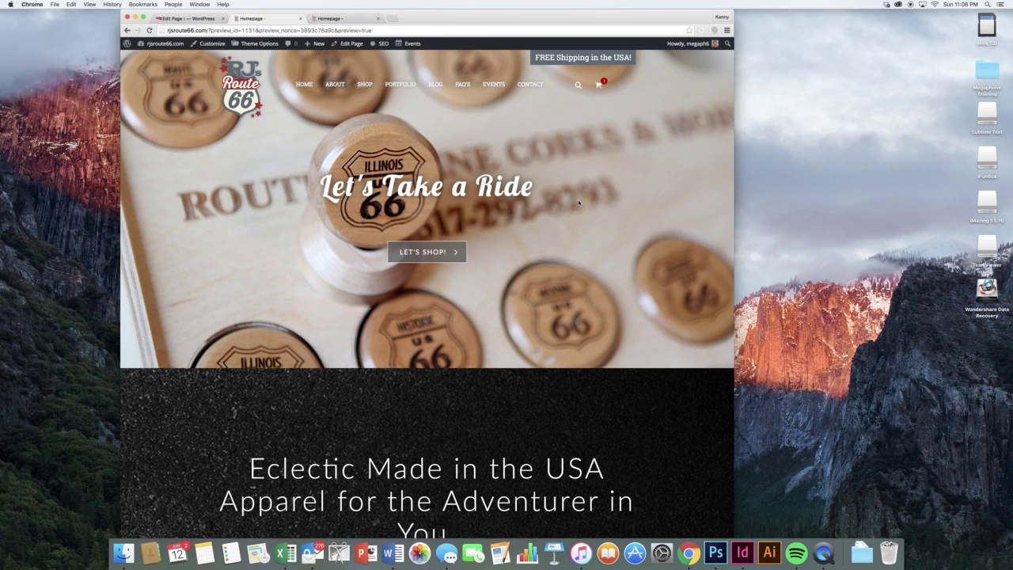
click(325, 18)
click(285, 19)
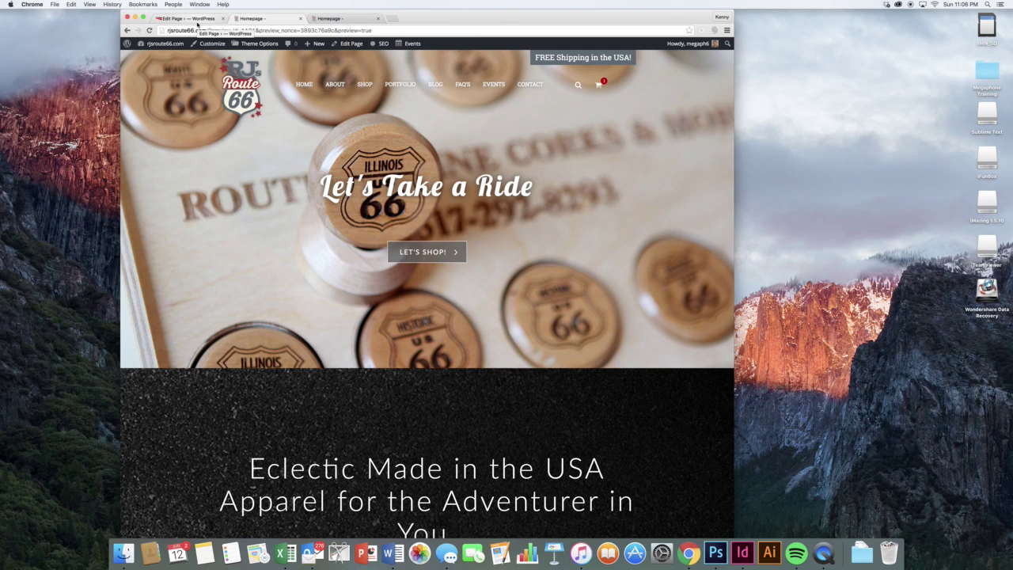
click(197, 24)
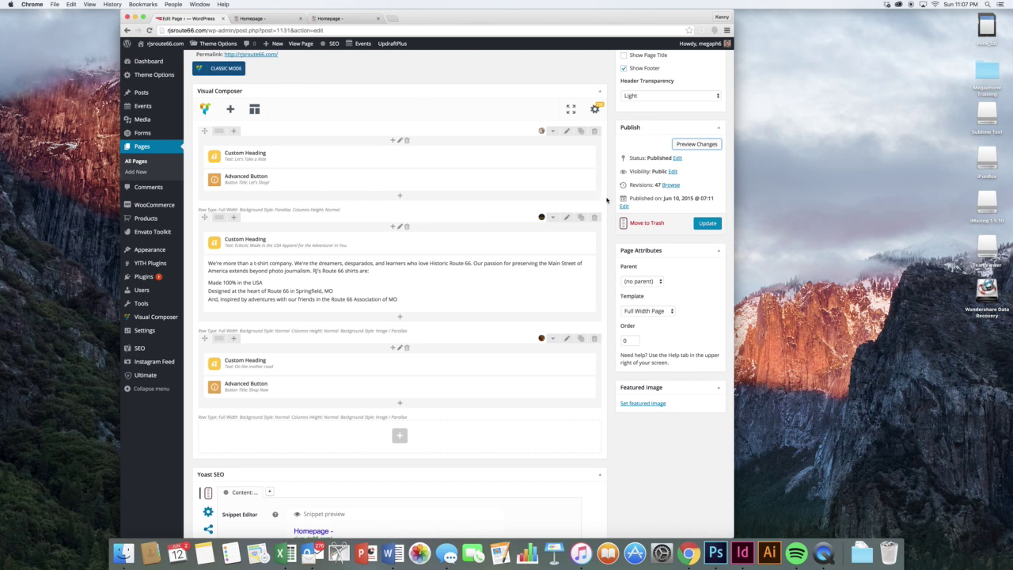
click(280, 23)
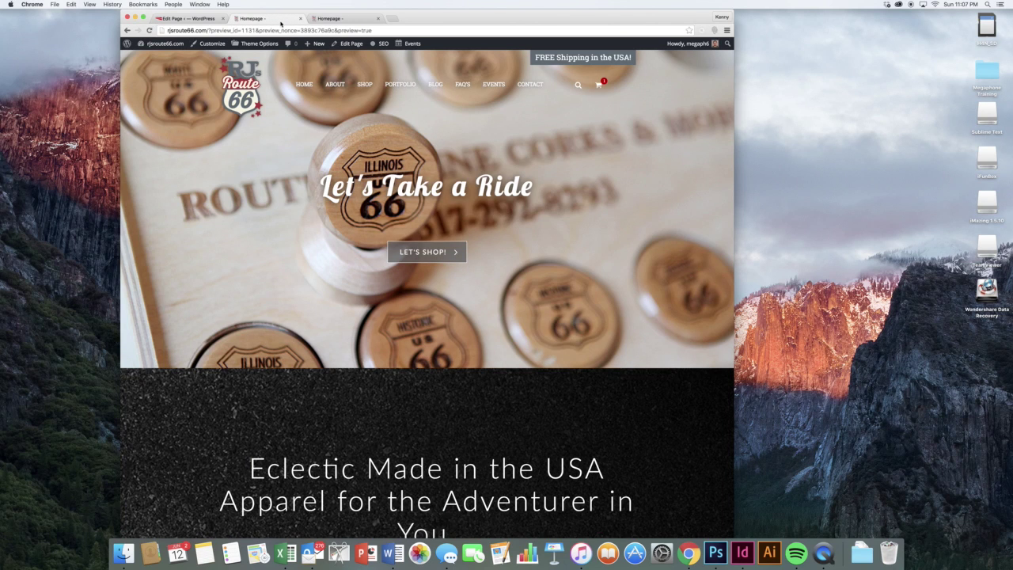
click(190, 17)
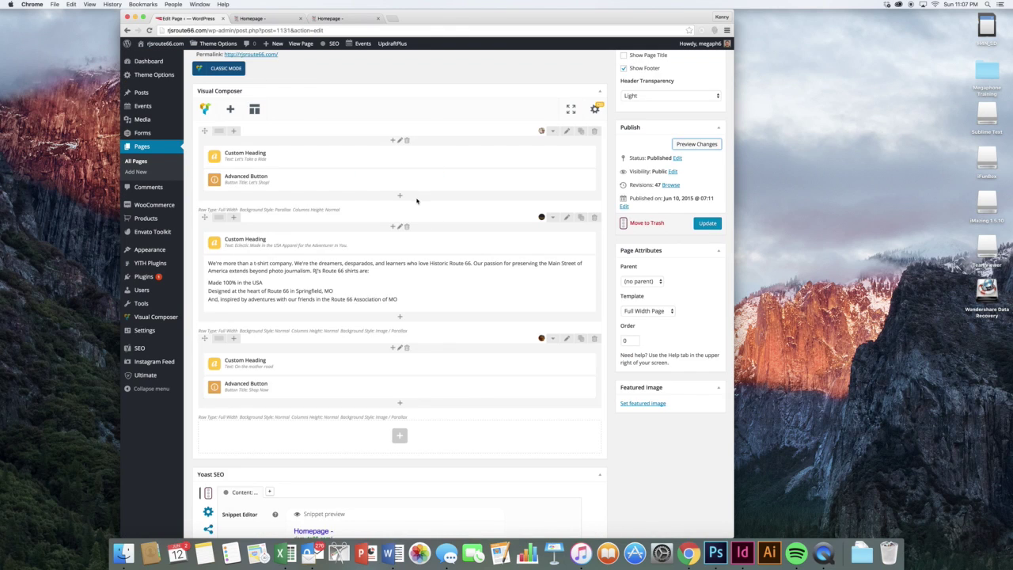
scroll(423, 205, down, 3)
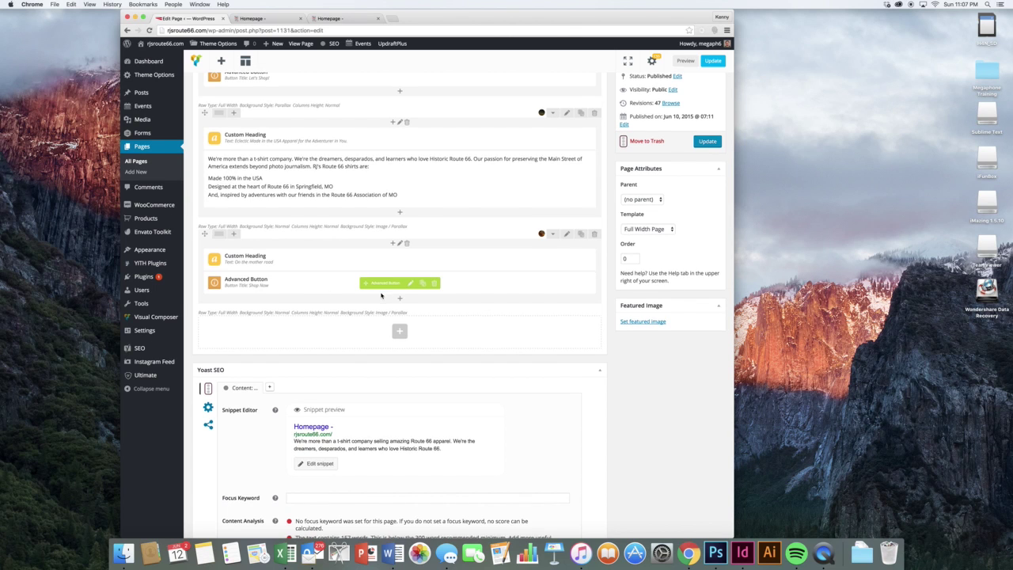
scroll(383, 293, down, 2)
scroll(376, 285, down, 4)
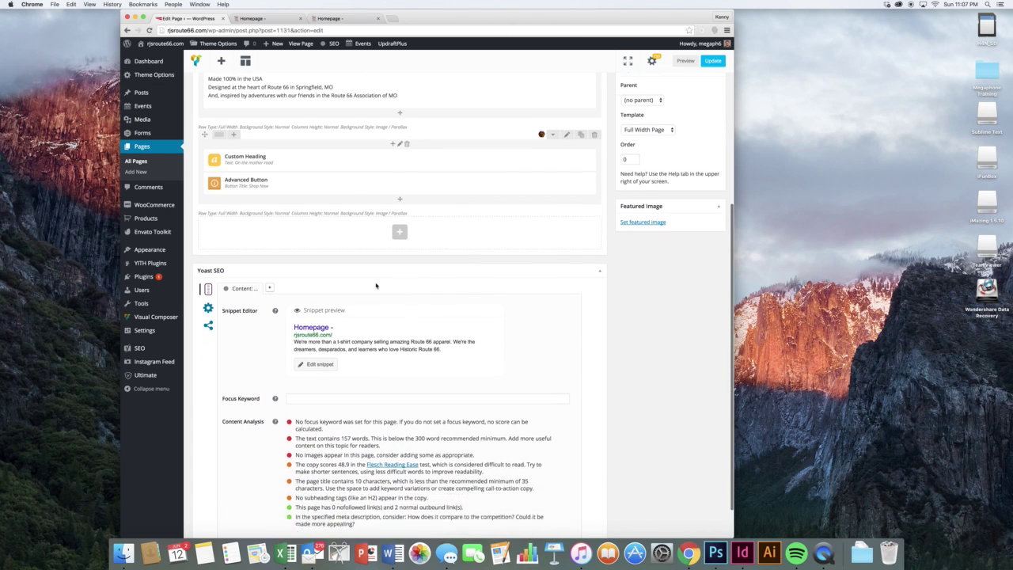
scroll(376, 285, up, 8)
scroll(376, 285, up, 6)
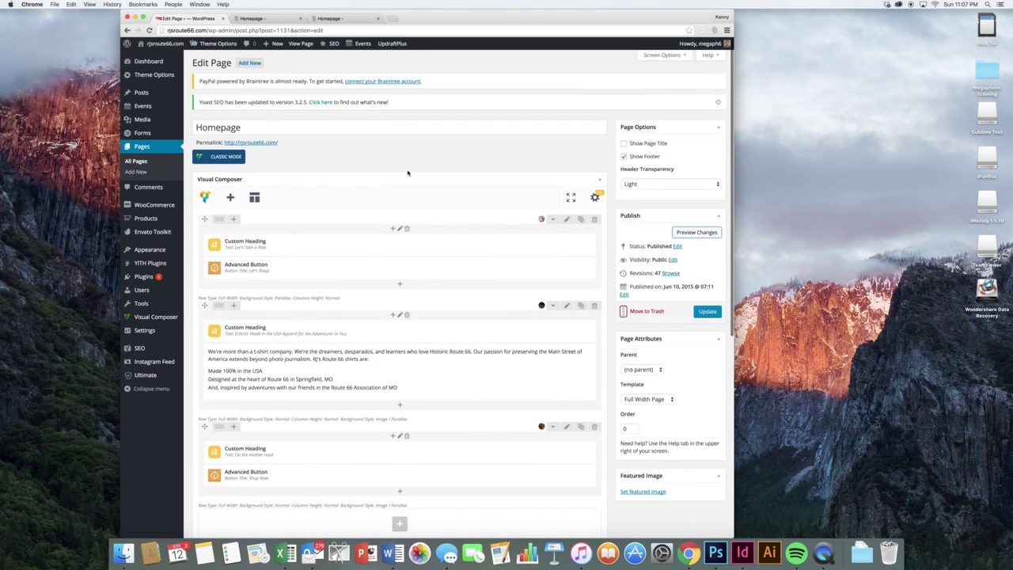
scroll(396, 373, down, 10)
scroll(408, 173, up, 10)
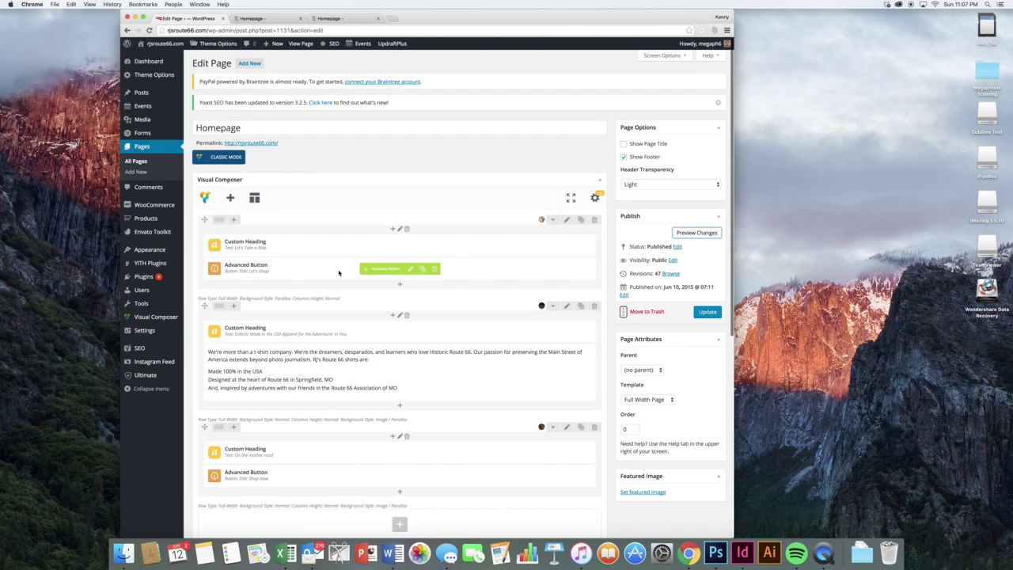
scroll(339, 273, down, 10)
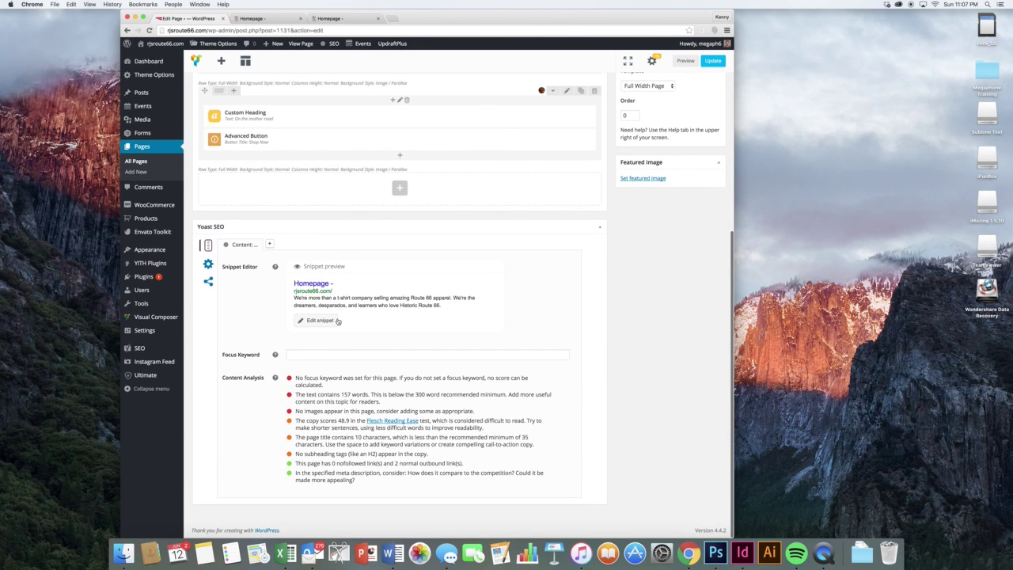
click(309, 320)
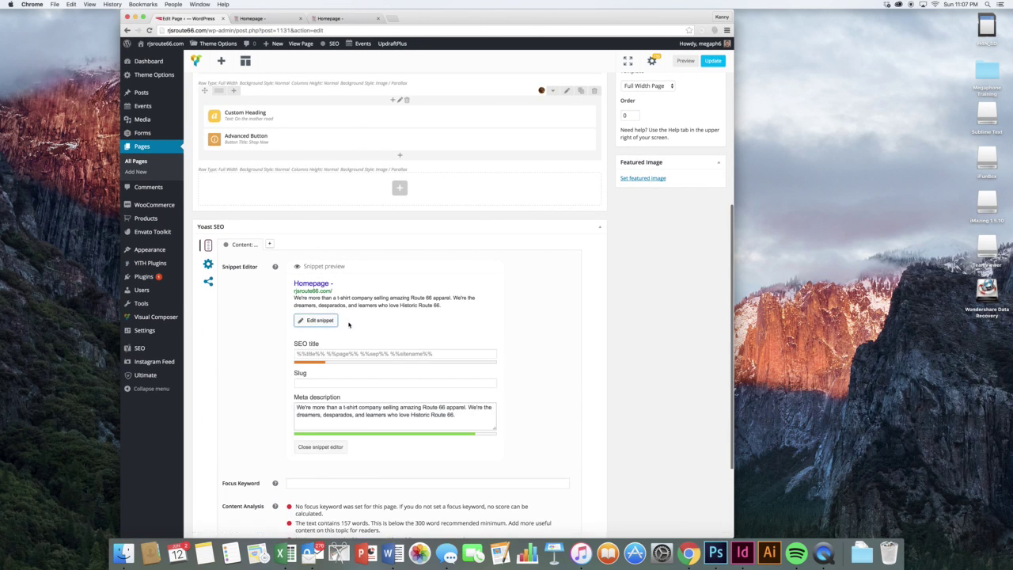
click(354, 415)
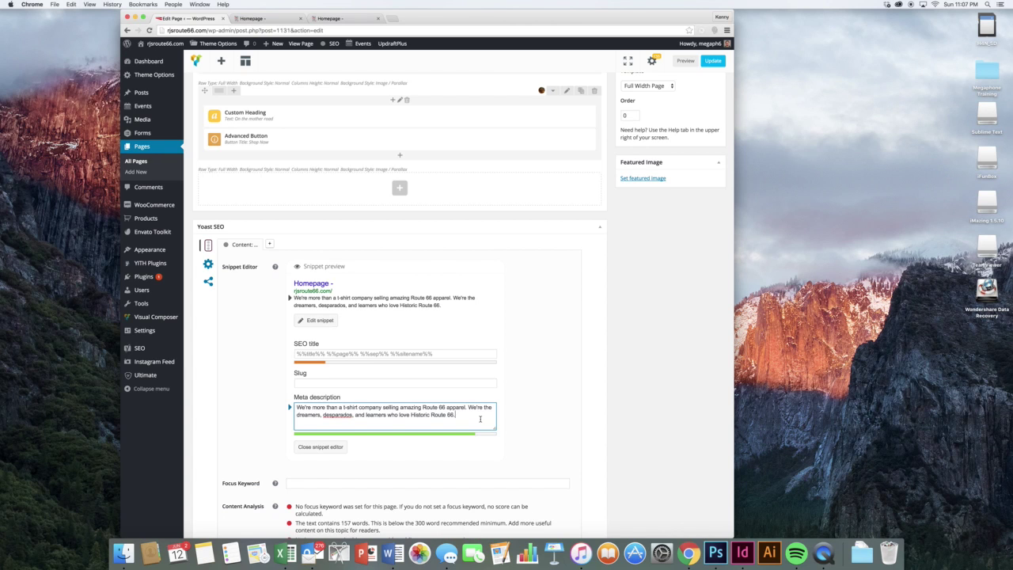
scroll(480, 419, up, 5)
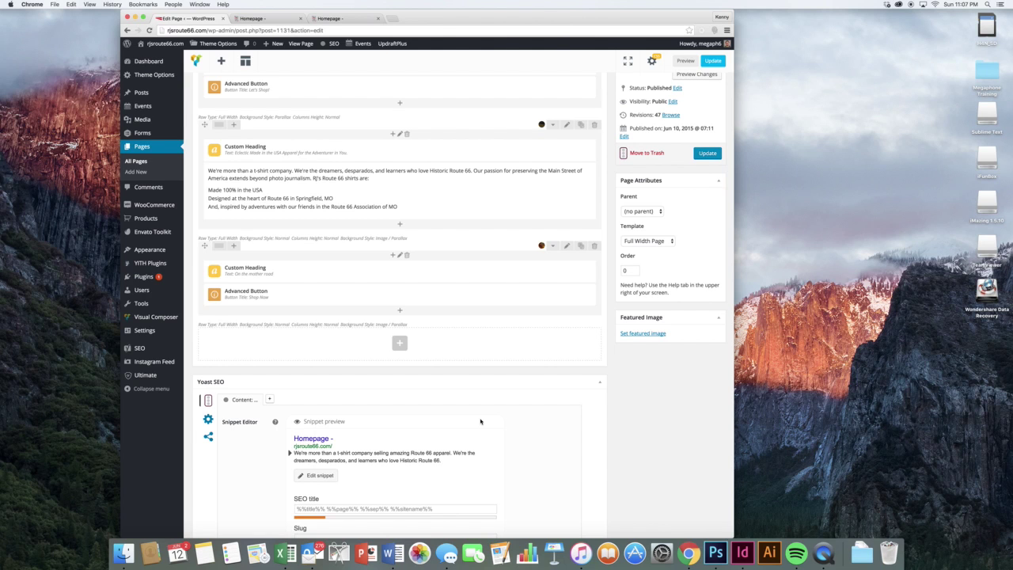
scroll(480, 421, down, 9)
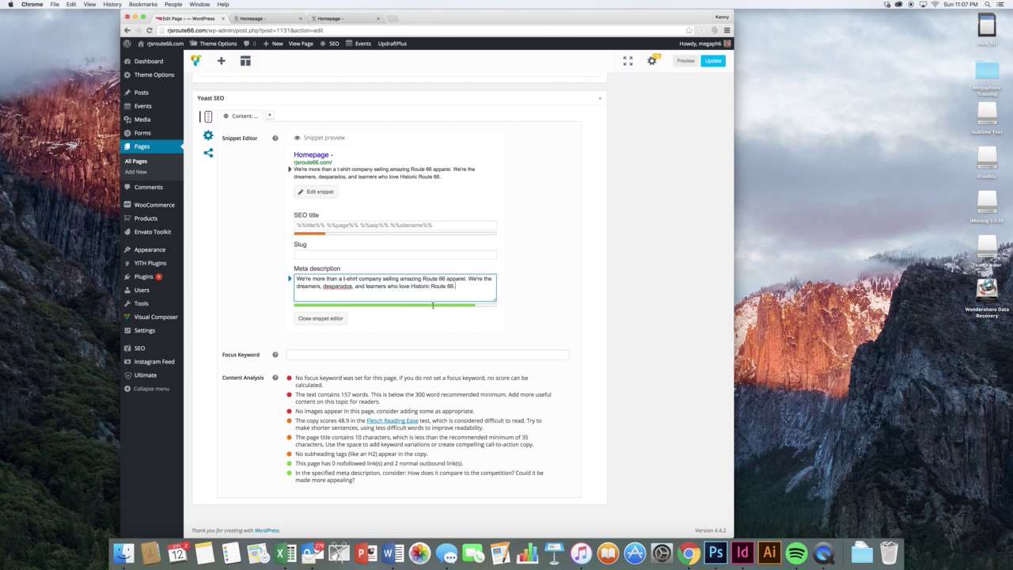
click(333, 319)
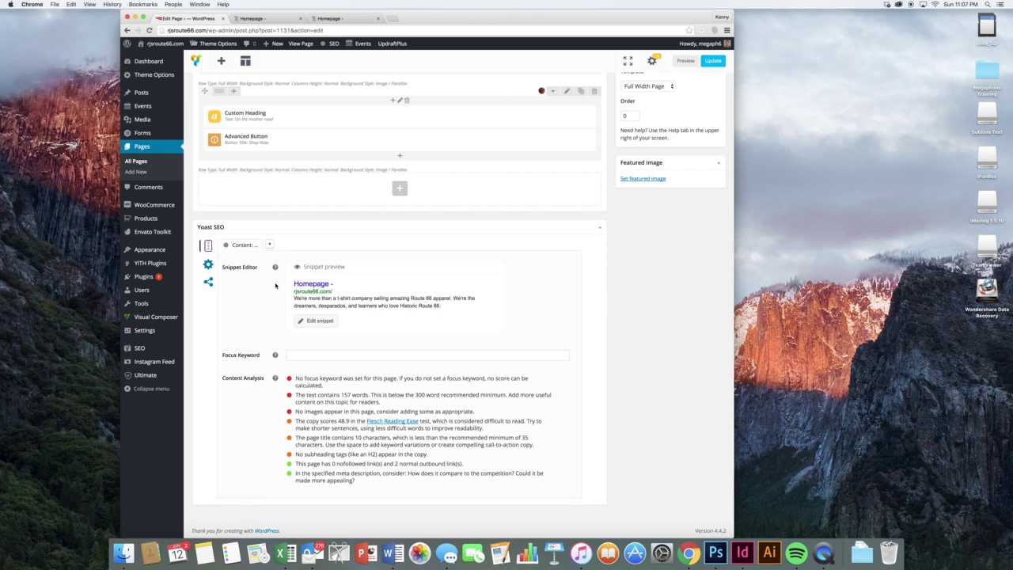
- In the Yoast snippet editor, enter 'RJ's Route 66 T-Shirts & Artistic Products' as the SEO title
click(319, 320)
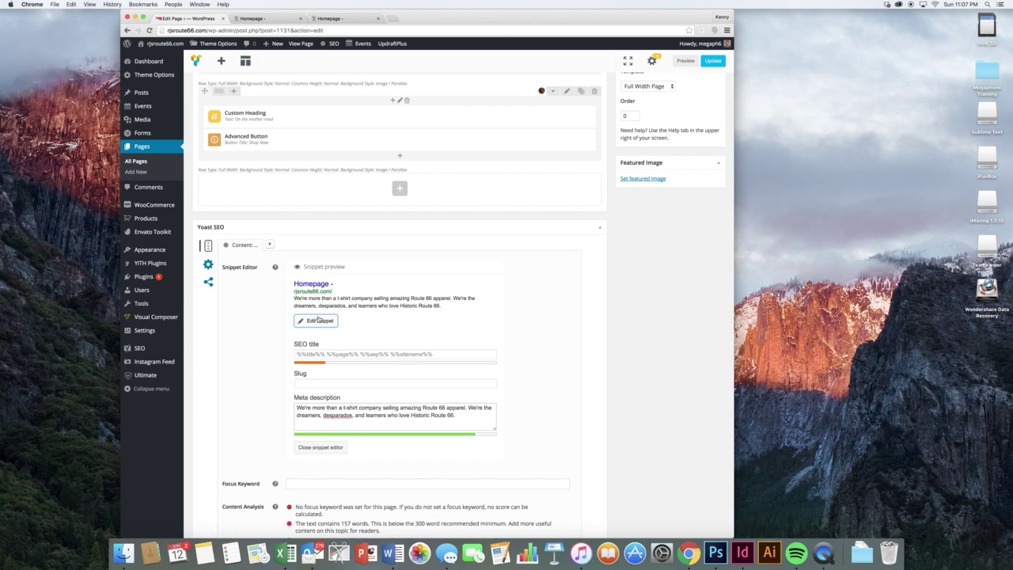
click(323, 357)
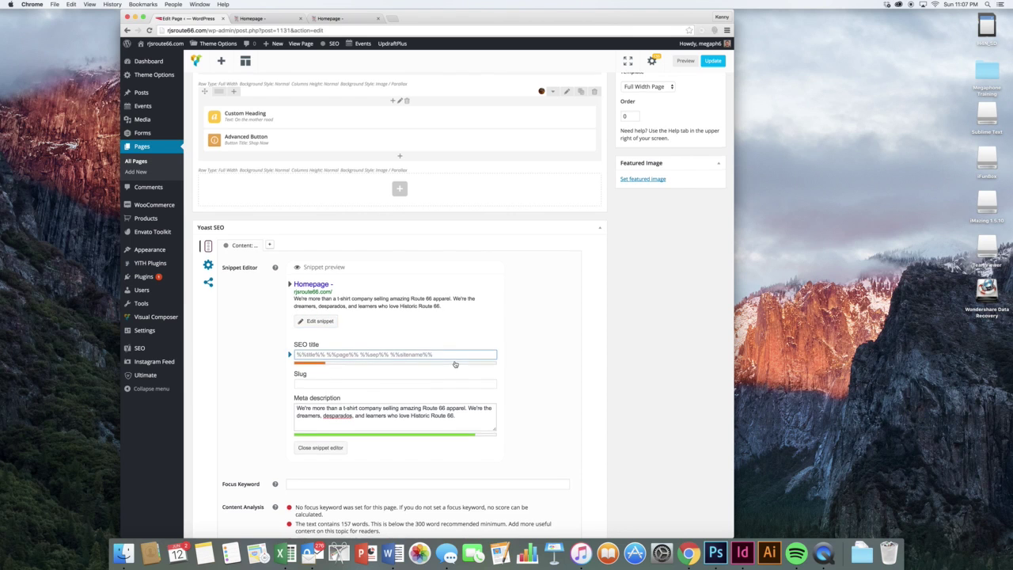
scroll(459, 347, up, 10)
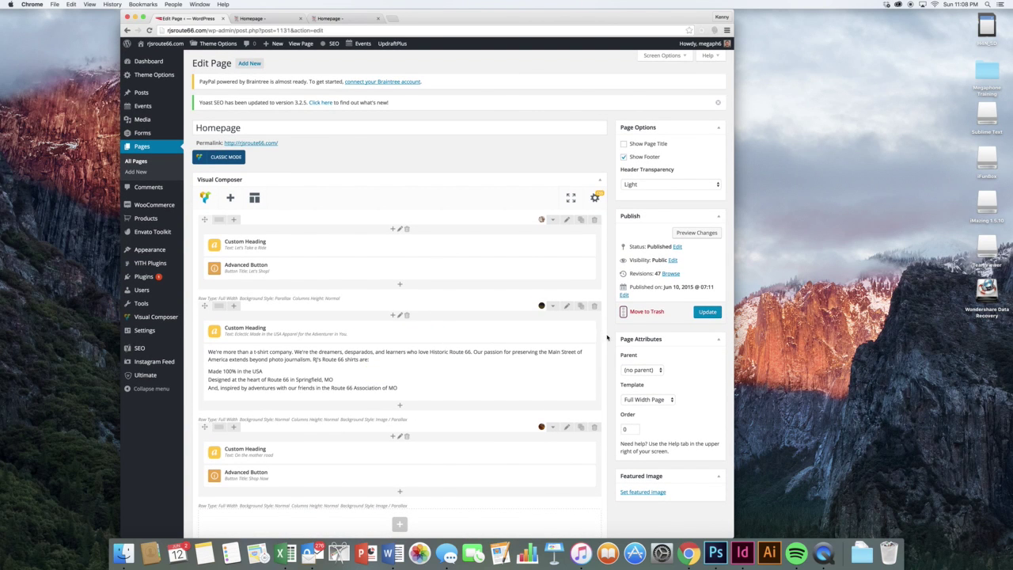
scroll(607, 339, down, 3)
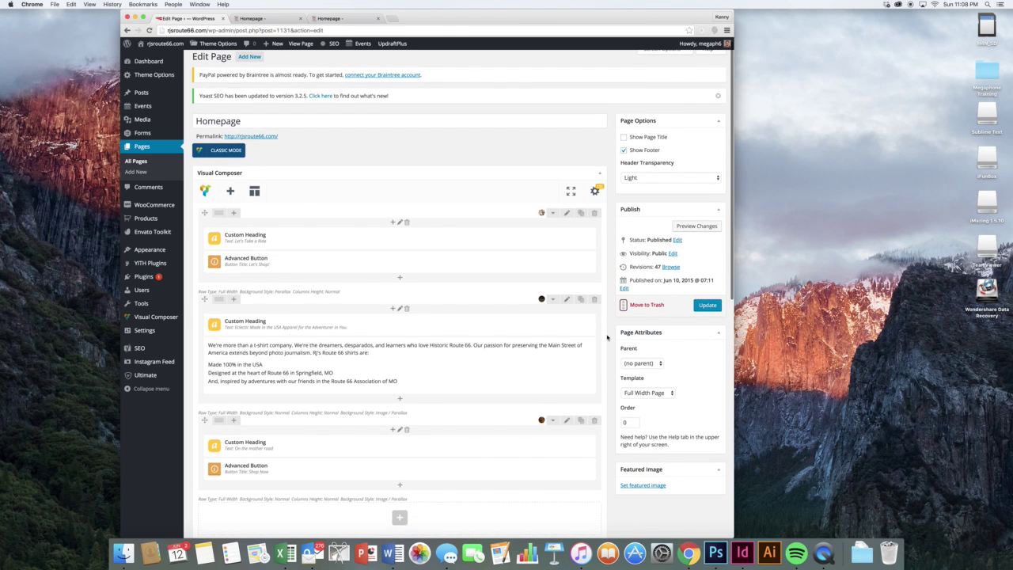
scroll(607, 339, down, 10)
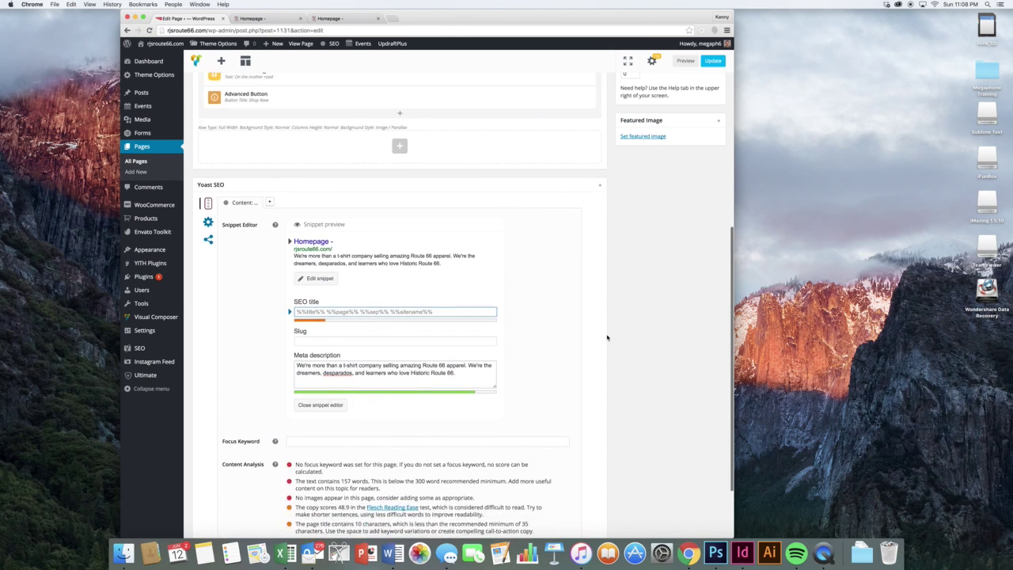
text(R)
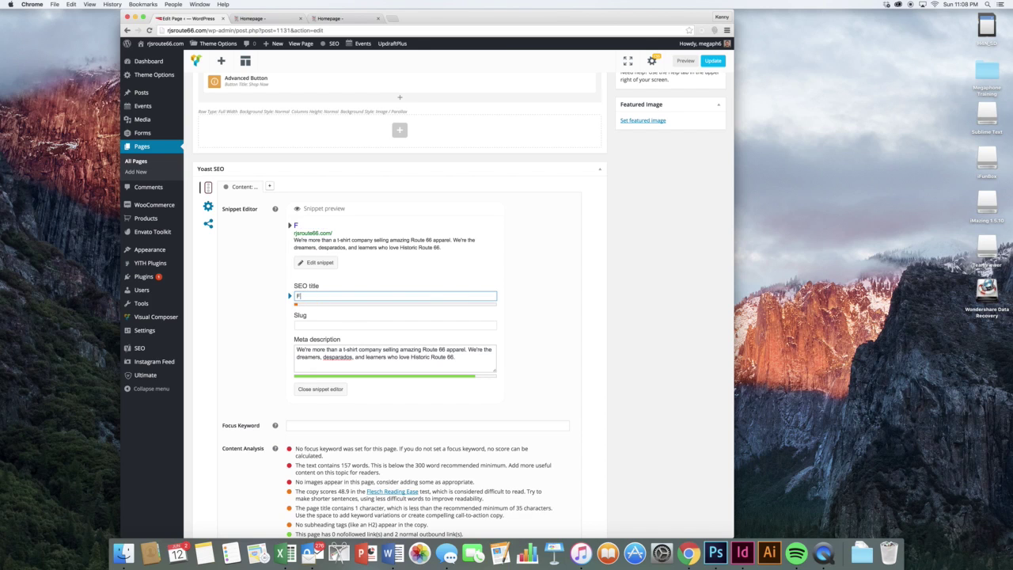
key(BackSpace)
text(RJ's)
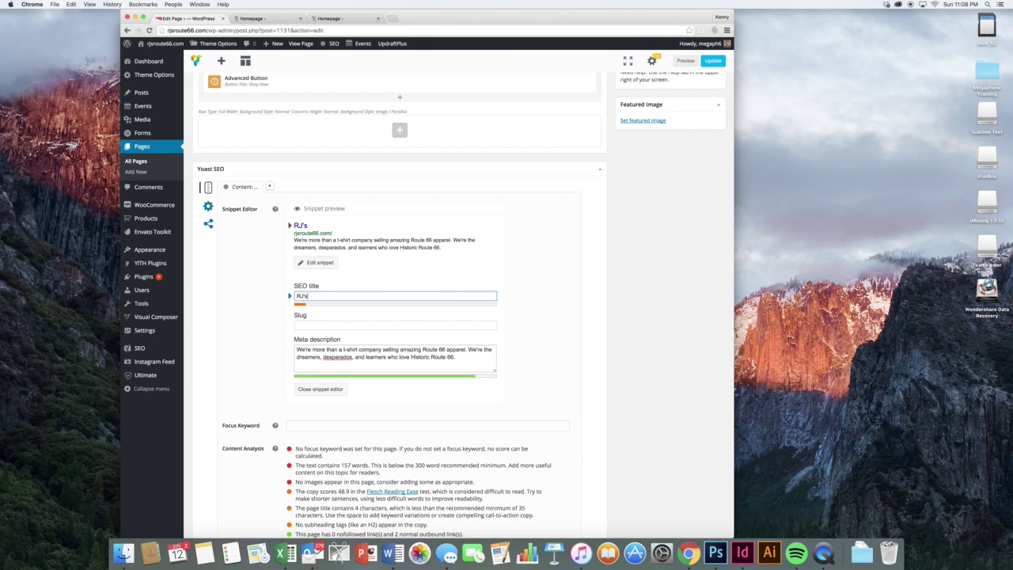
text( Route 66)
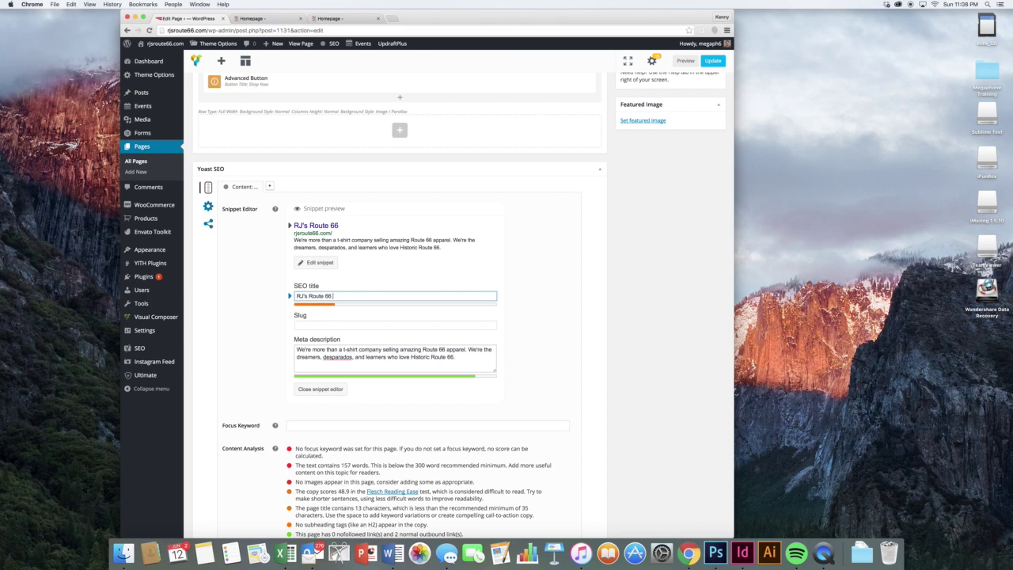
text( T-Shirt)
text(s & Ar)
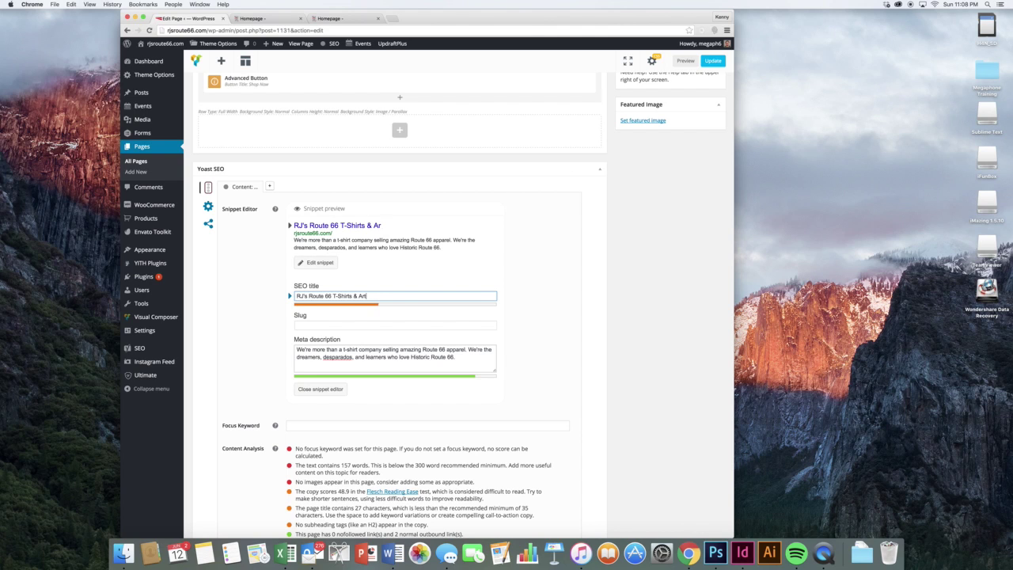
text(tistic Products)
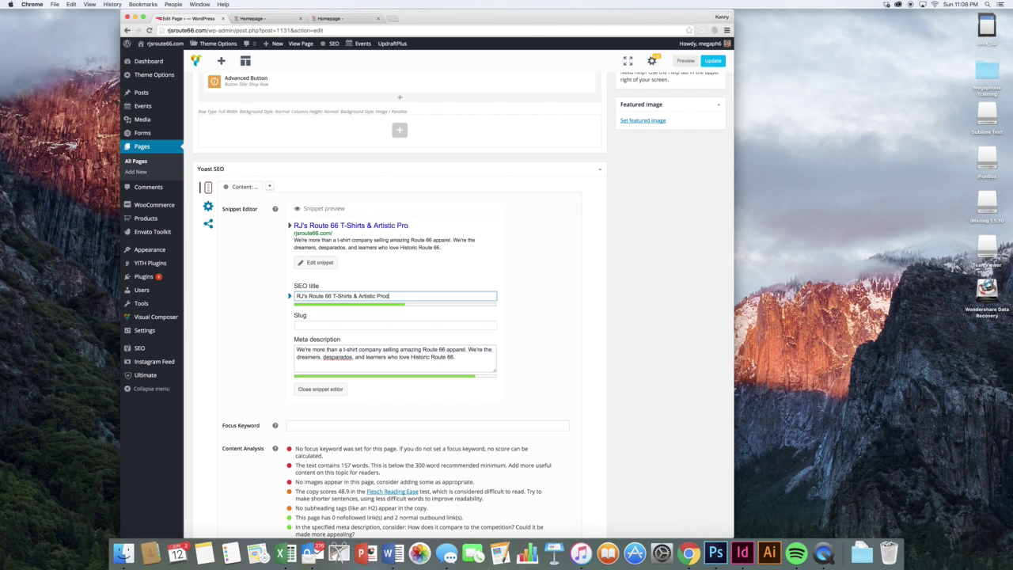
click(530, 333)
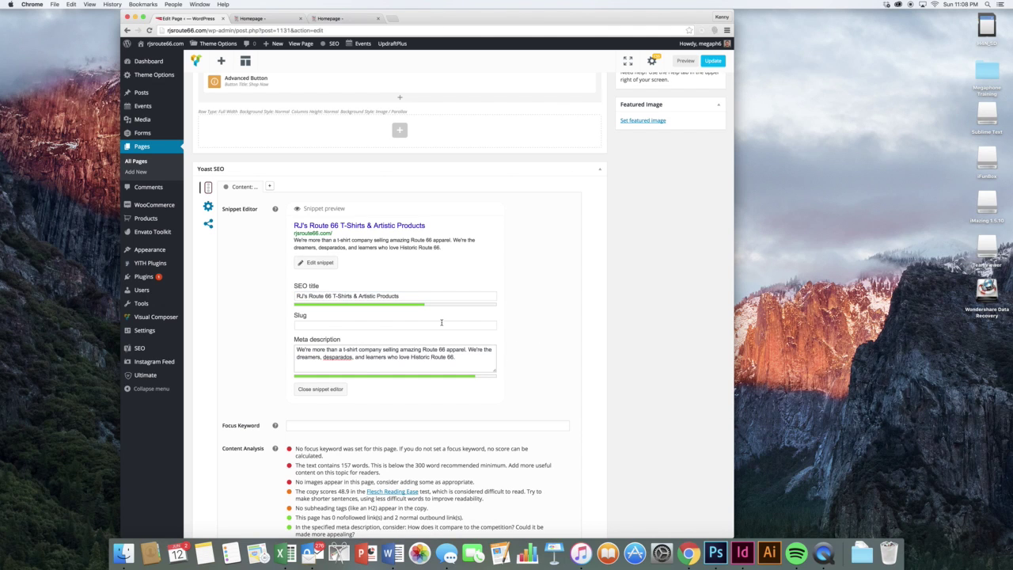
scroll(444, 324, down, 2)
scroll(443, 324, up, 10)
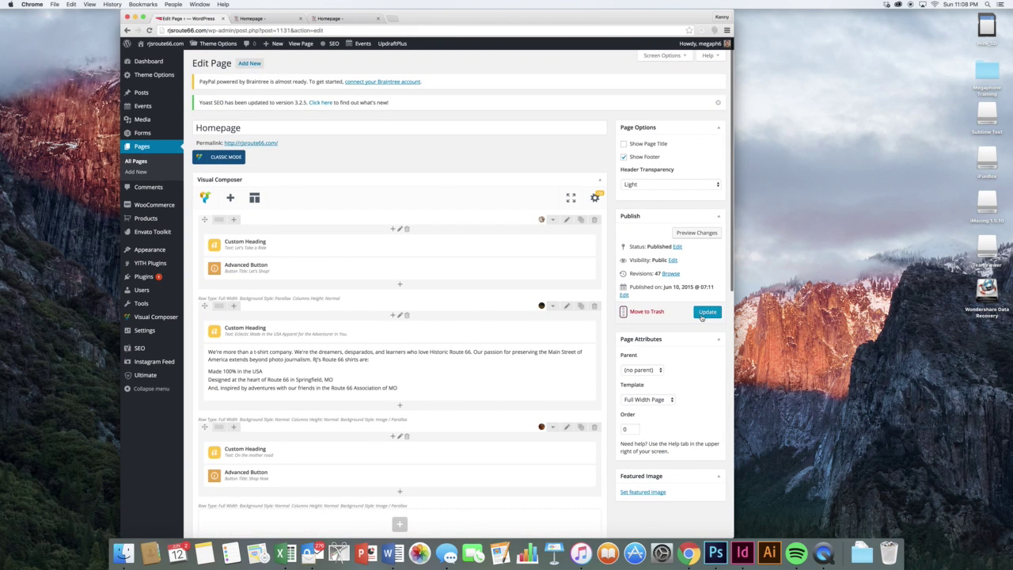
- Save the Homepage, reload the editor and reopen the Yoast snippet fields
click(704, 314)
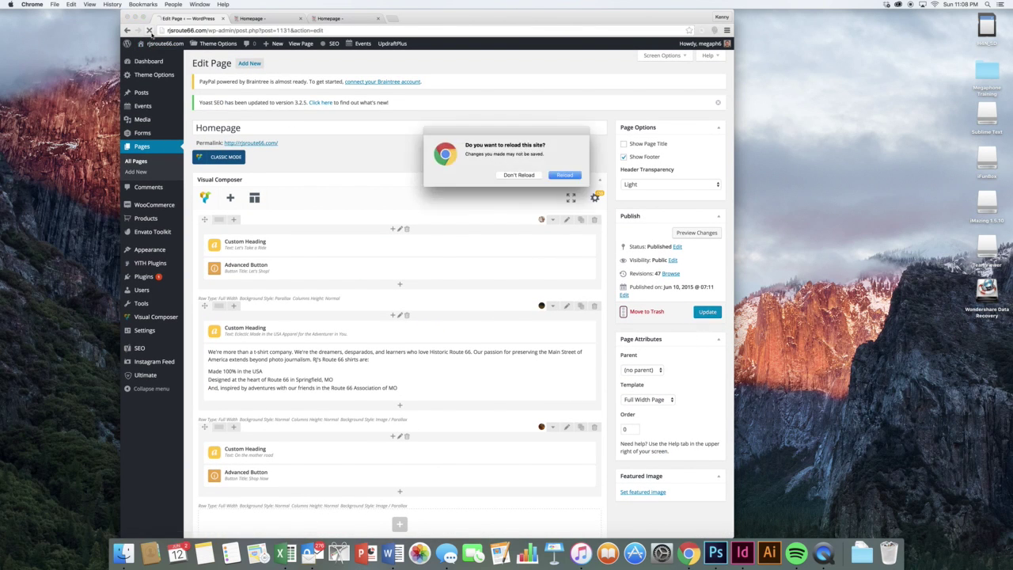
click(564, 175)
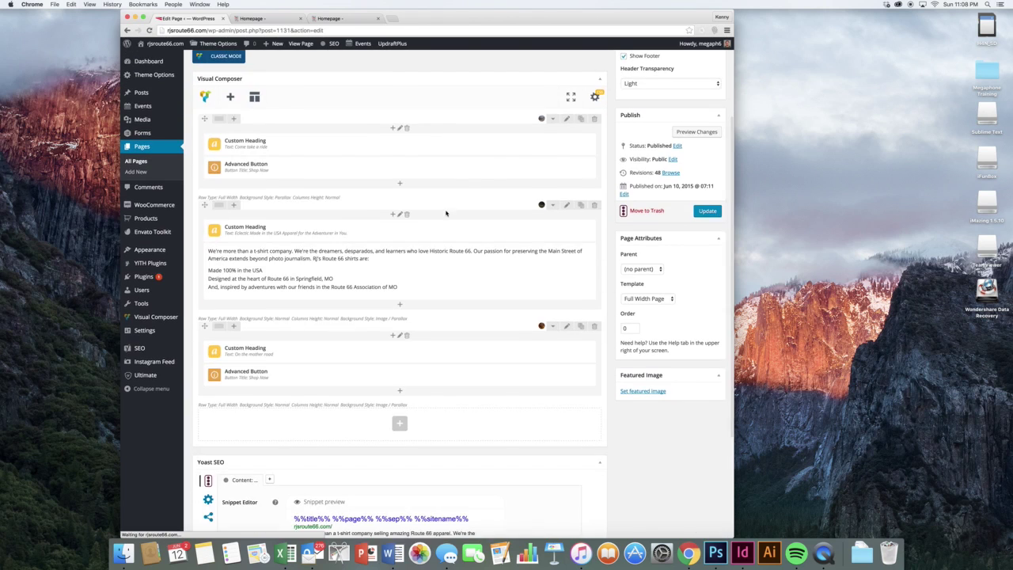
click(316, 320)
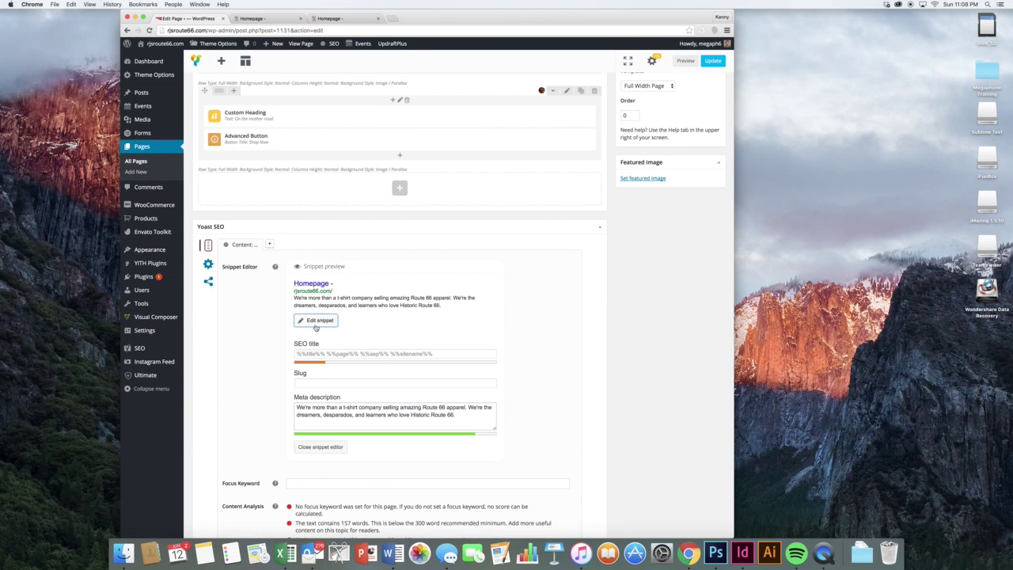
- Enter the SEO title "RJ's Route 66 T-Shirts and Artistic Products" and update the Homepage
click(327, 355)
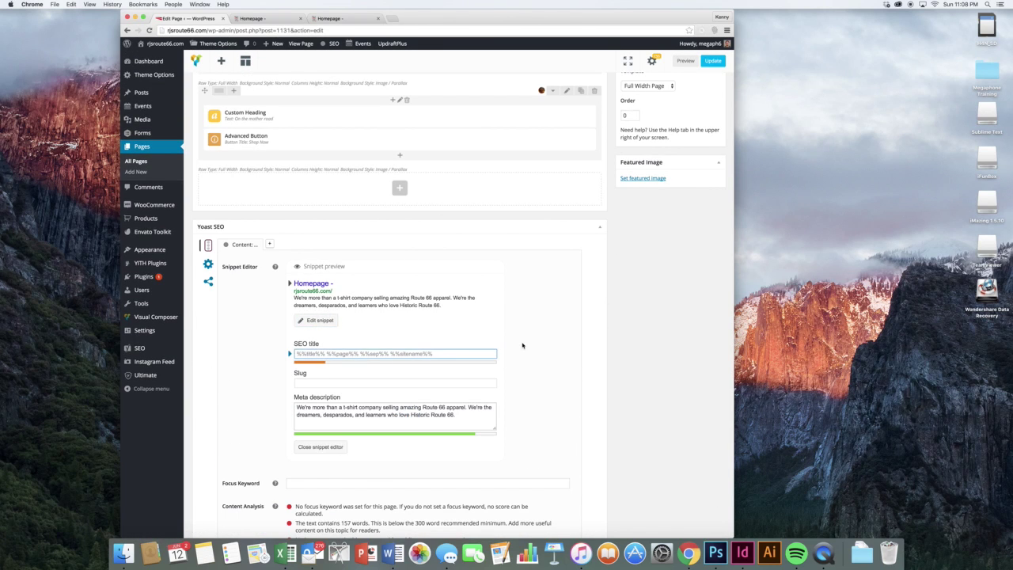
text(RJ's R)
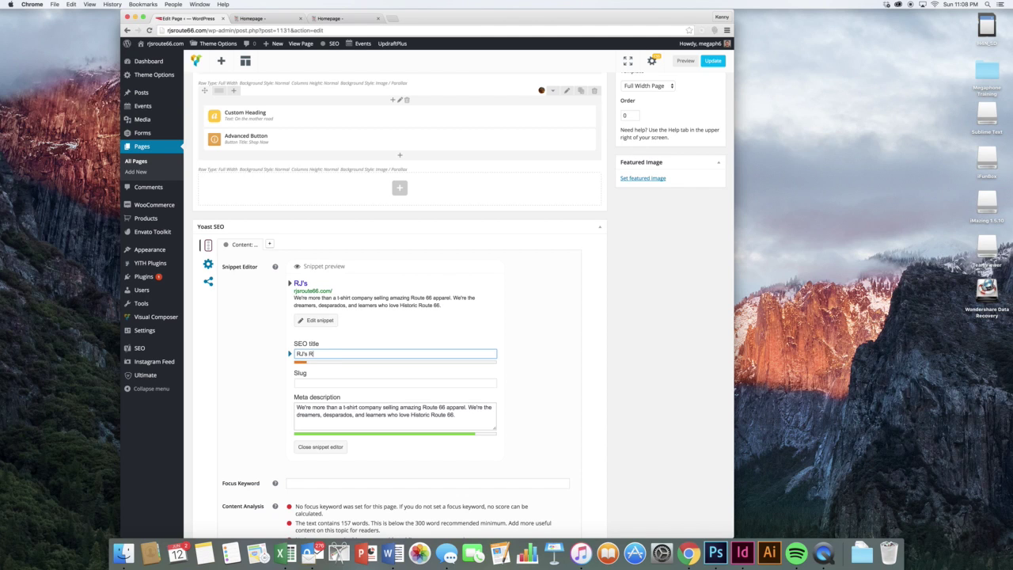
text(outee 6)
key(BackSpace)
key(BackSpace)
key(BackSpace)
text(66 T-Shirts)
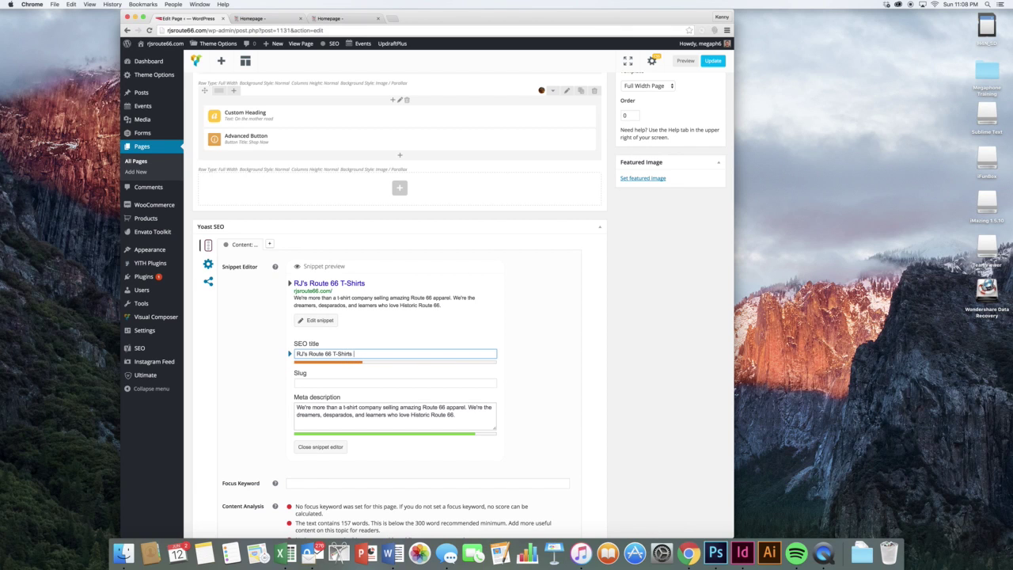
text( and Artic)
text(tic Products)
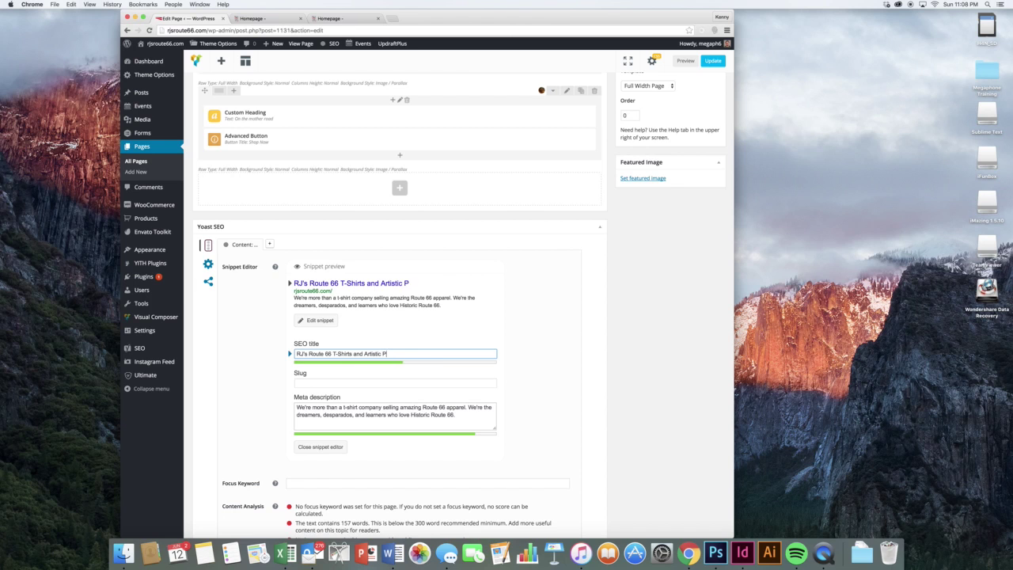
click(583, 330)
scroll(584, 333, up, 1)
scroll(589, 326, up, 6)
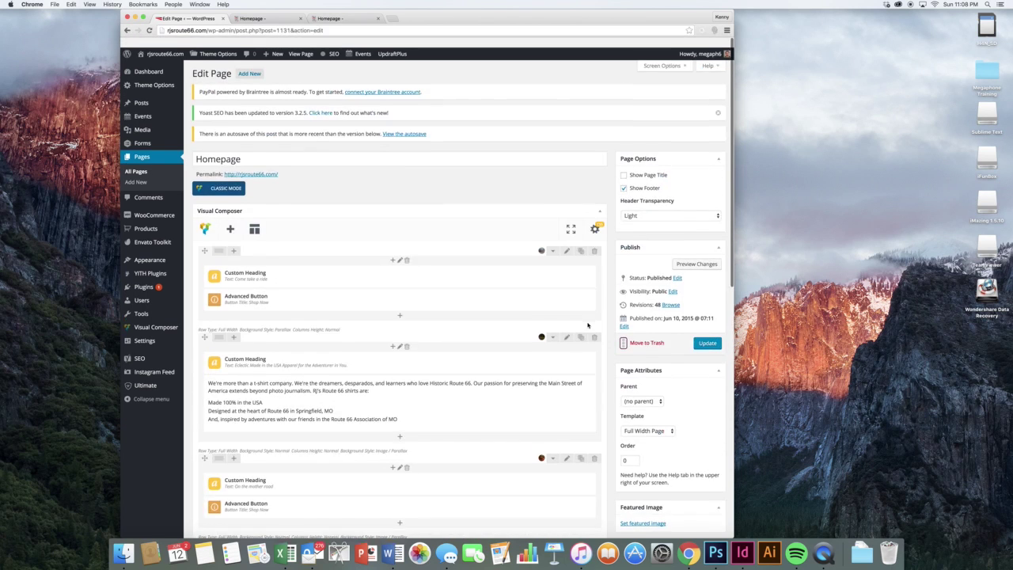
click(708, 334)
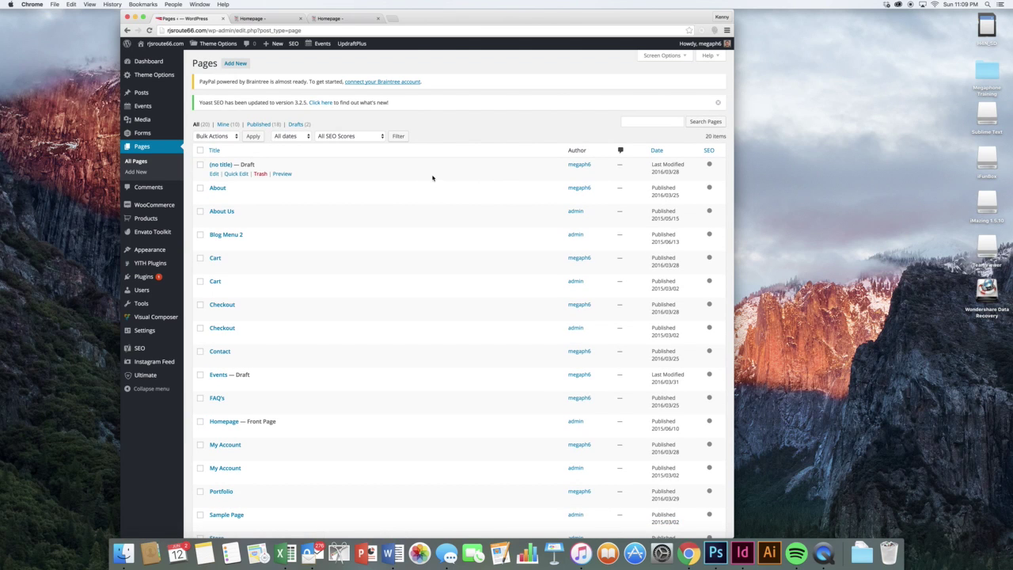
- Look over the About and About Us pages, trash About Us, then reopen About for editing
click(215, 200)
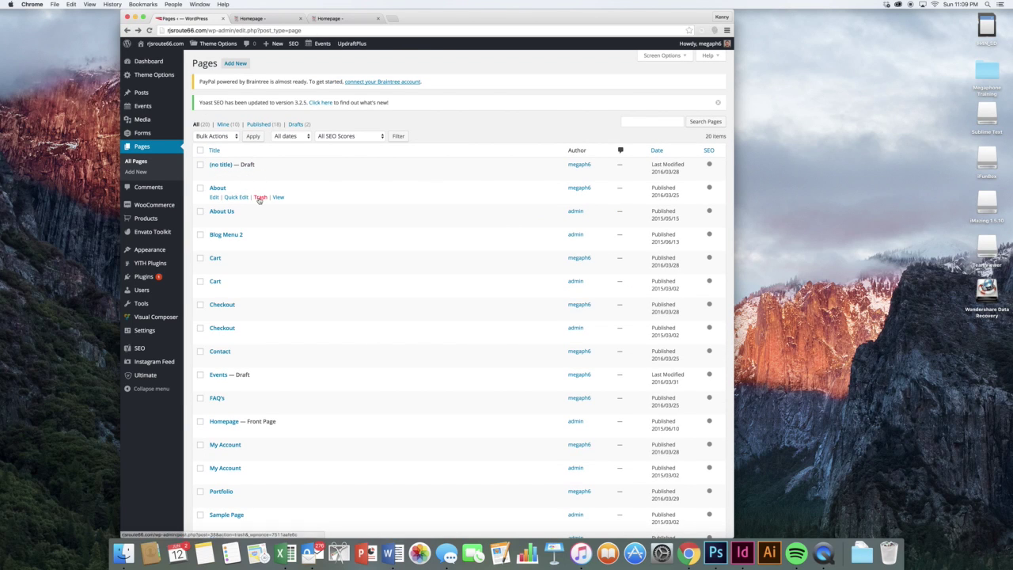
click(214, 220)
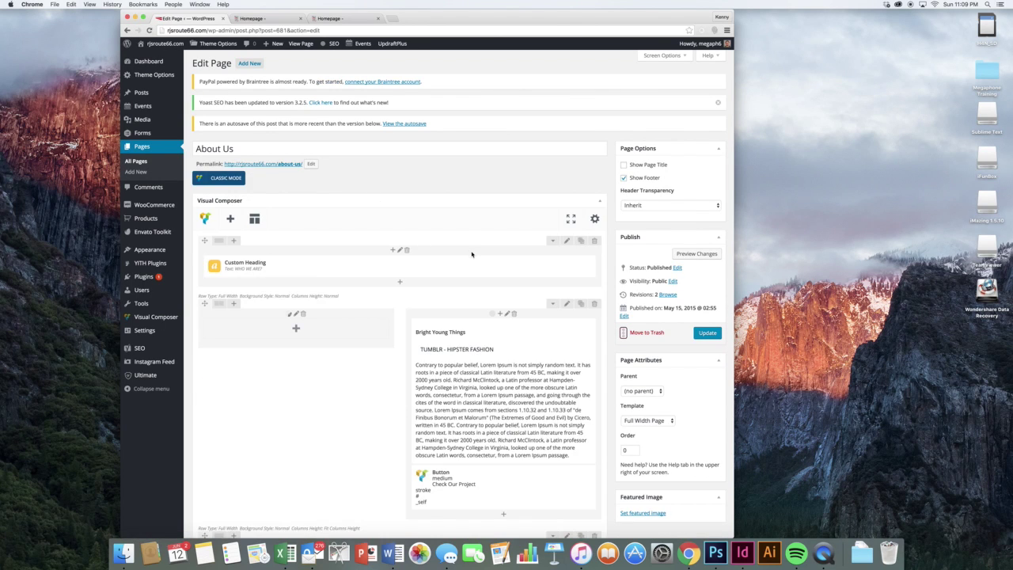
scroll(472, 254, down, 2)
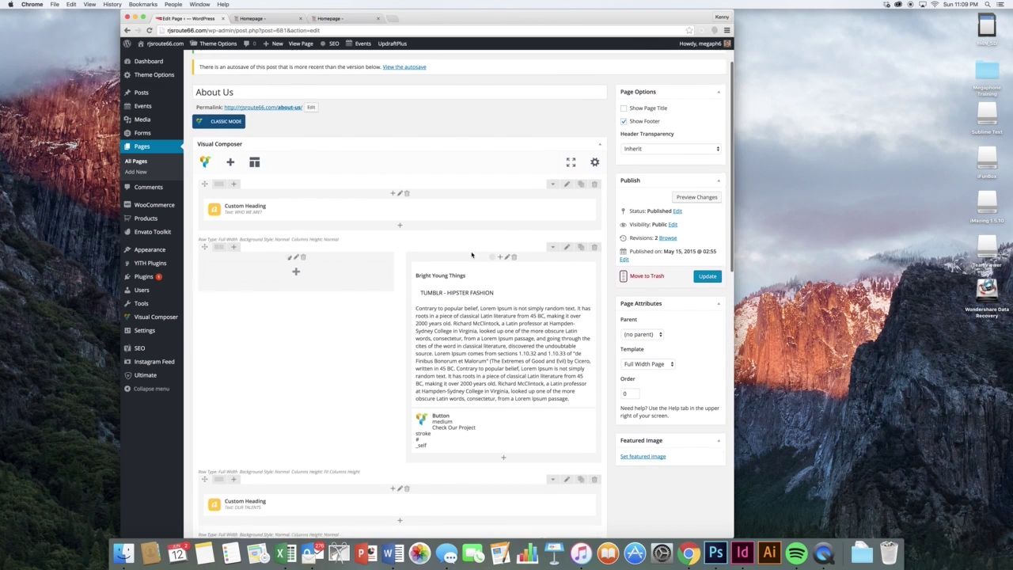
click(127, 31)
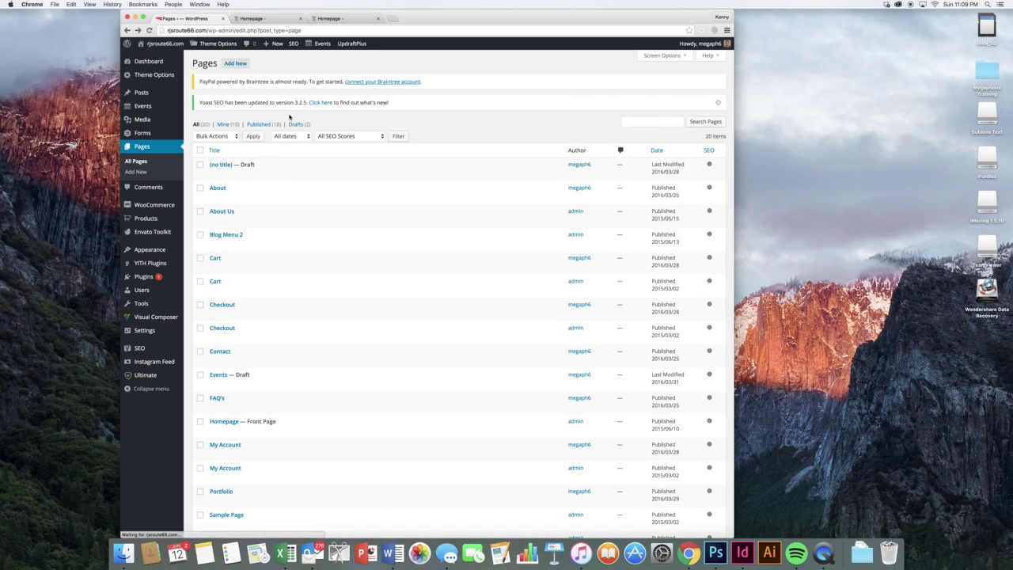
click(260, 221)
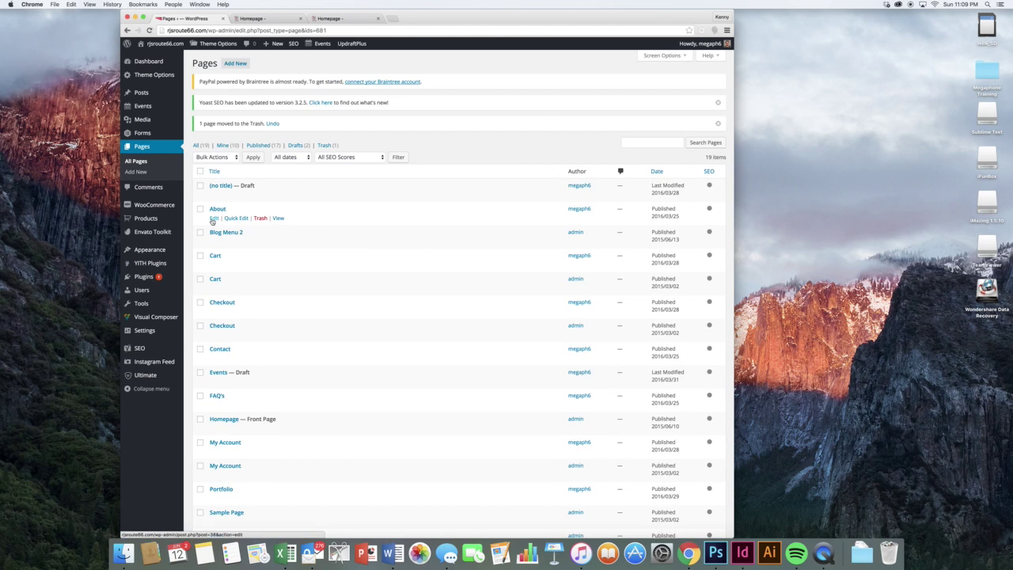
click(214, 218)
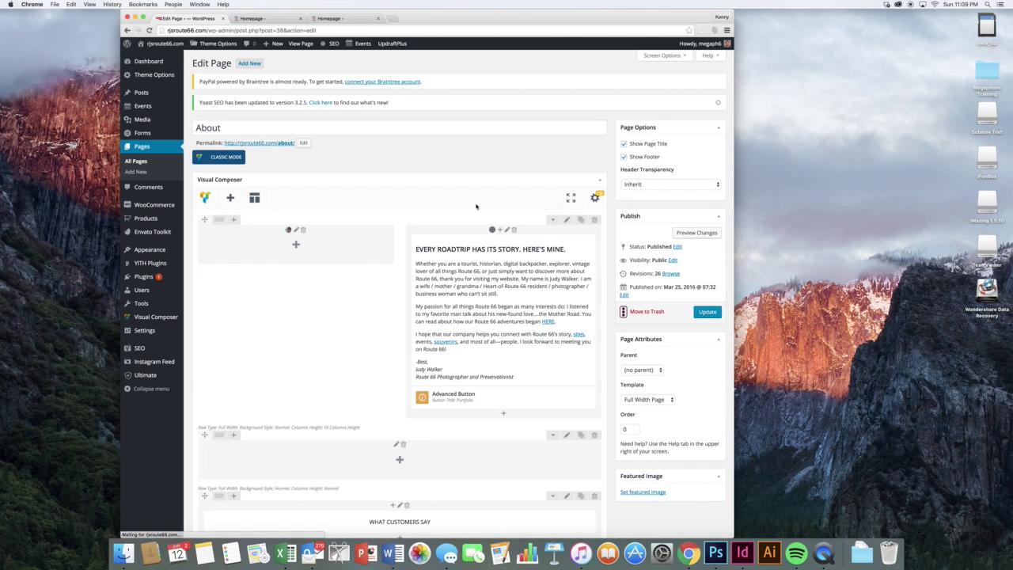
- Check the roadtrip story text block's settings and preview the About page in a new tab
scroll(479, 209, down, 2)
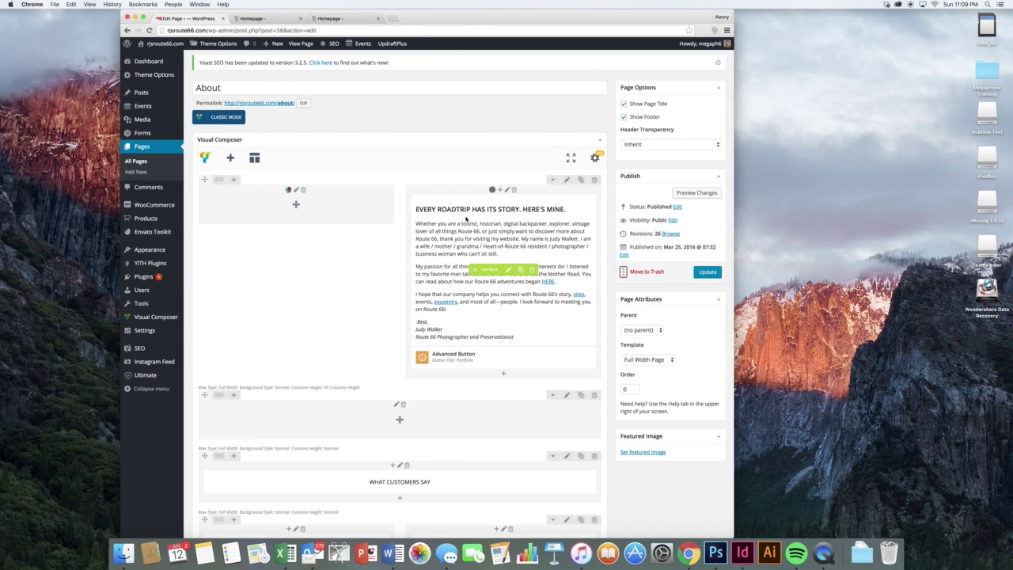
click(509, 270)
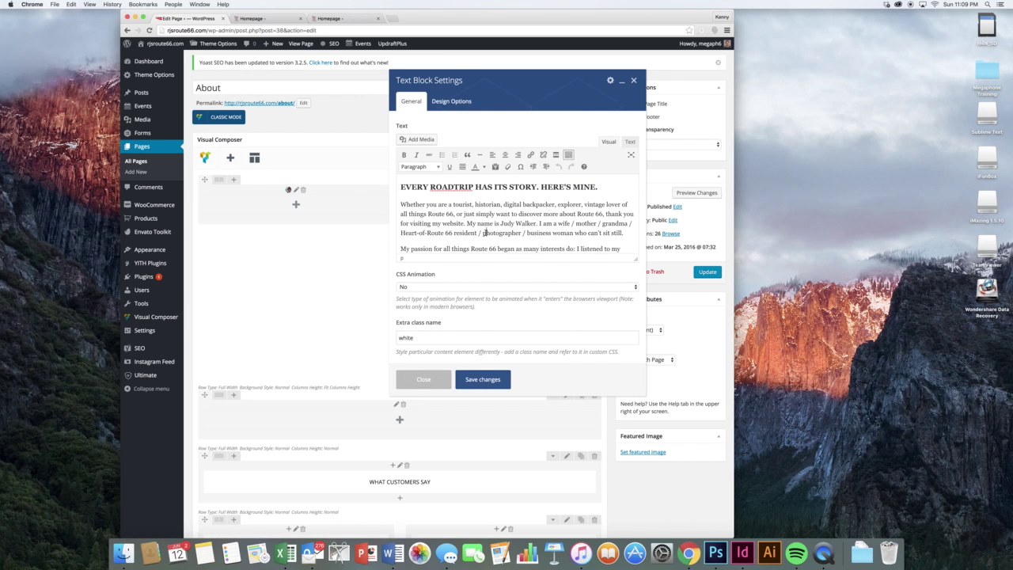
click(633, 80)
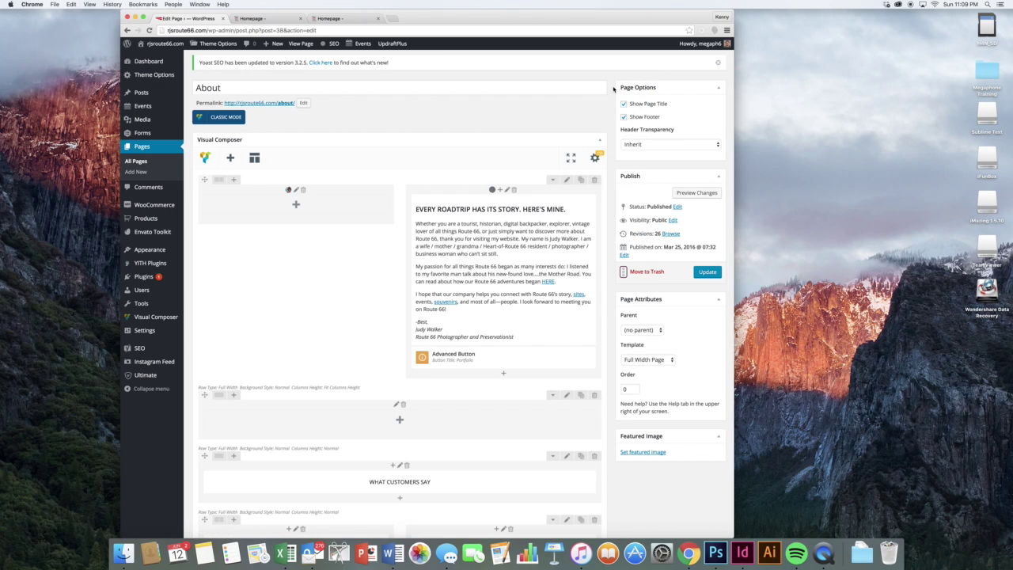
click(686, 193)
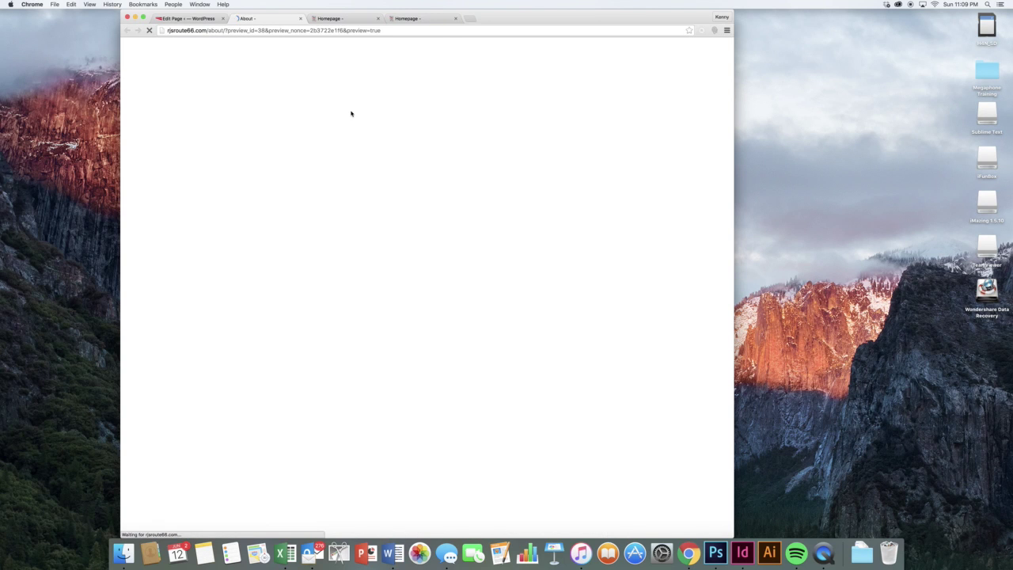
scroll(406, 288, down, 2)
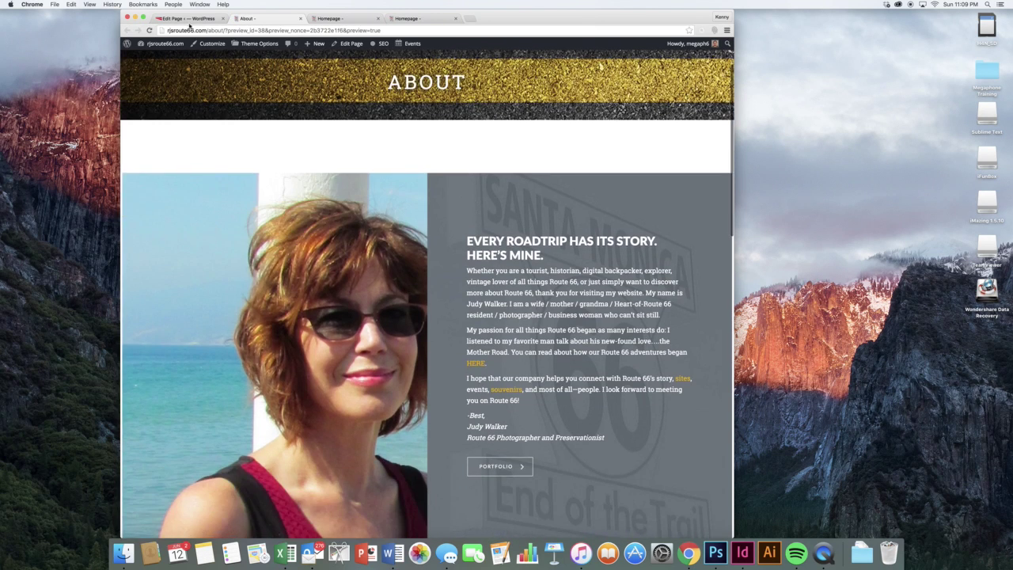
click(189, 18)
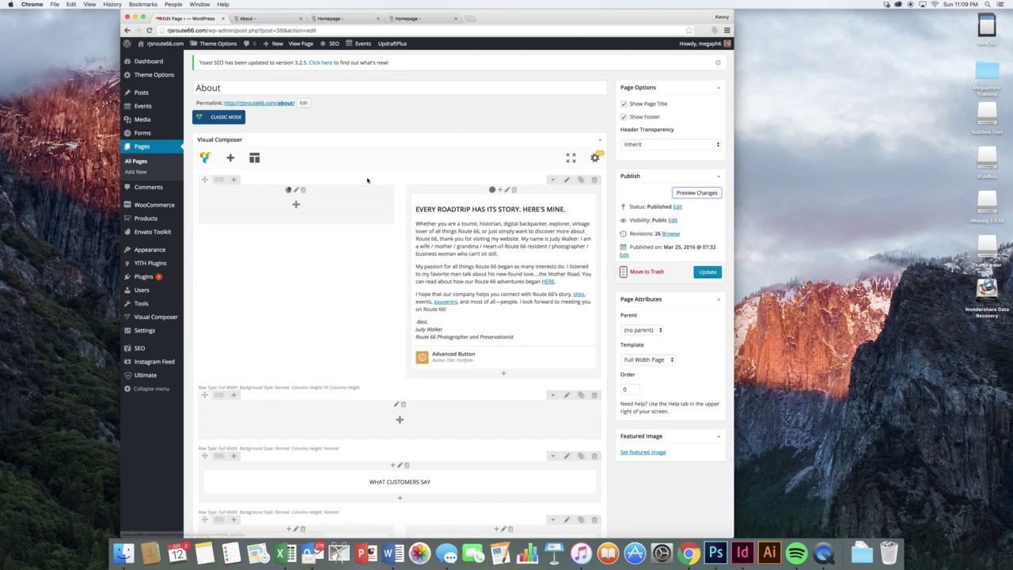
- Inspect the empty left column's design options and background photo without changing them
click(297, 190)
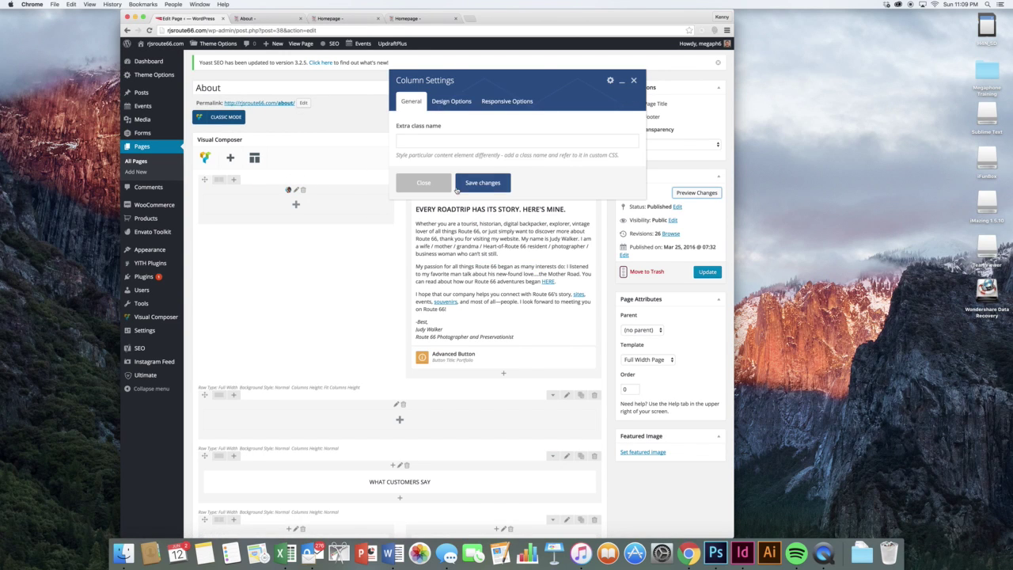
click(449, 102)
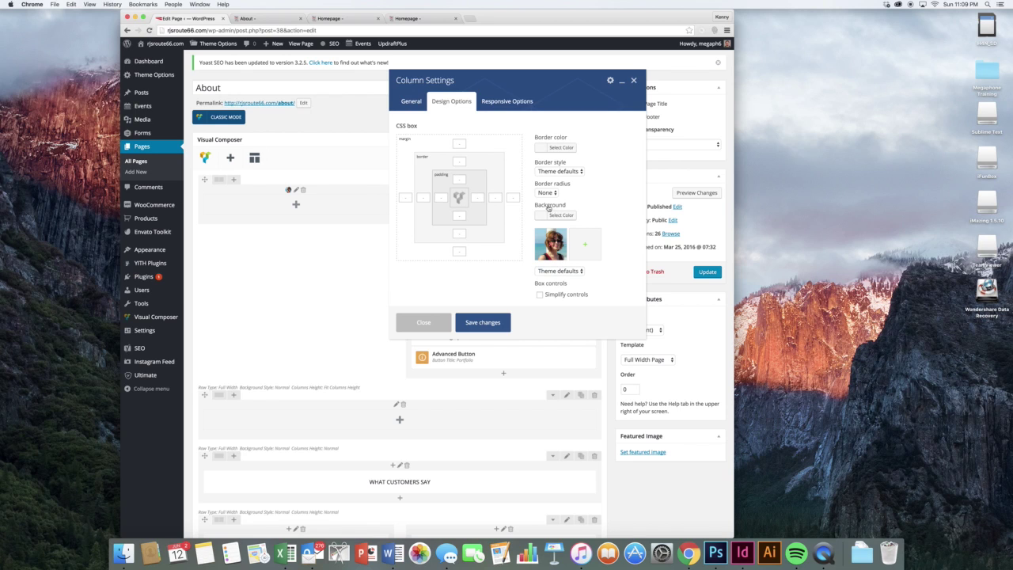
click(590, 245)
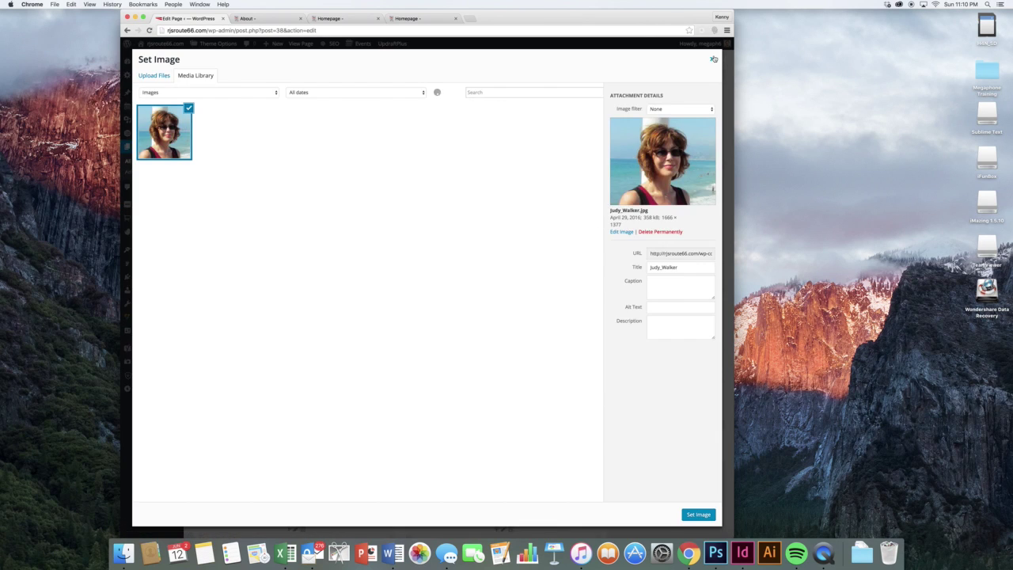
click(716, 58)
click(634, 81)
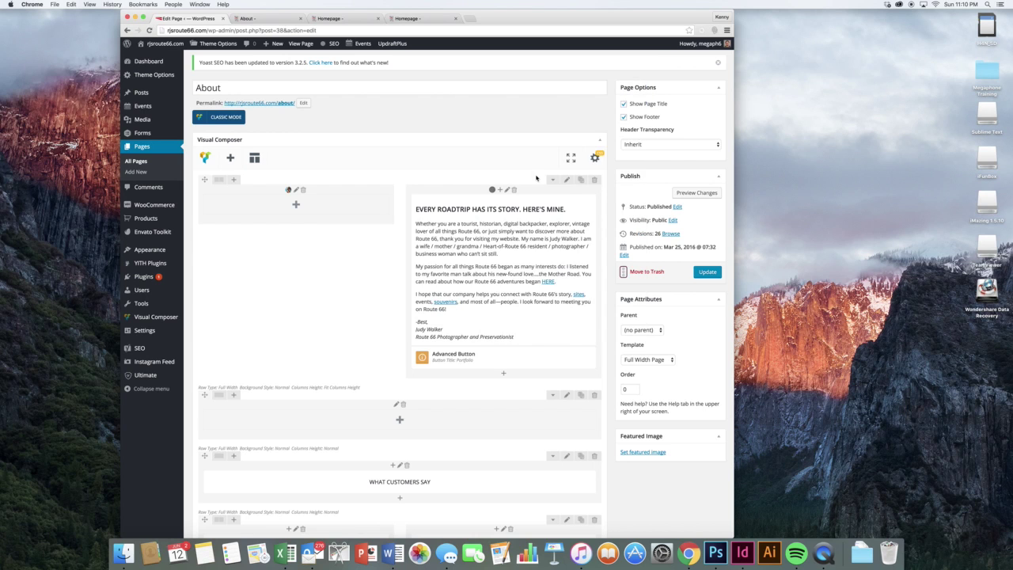
- Inspect the right testimonial image's settings without changing anything
scroll(537, 178, down, 6)
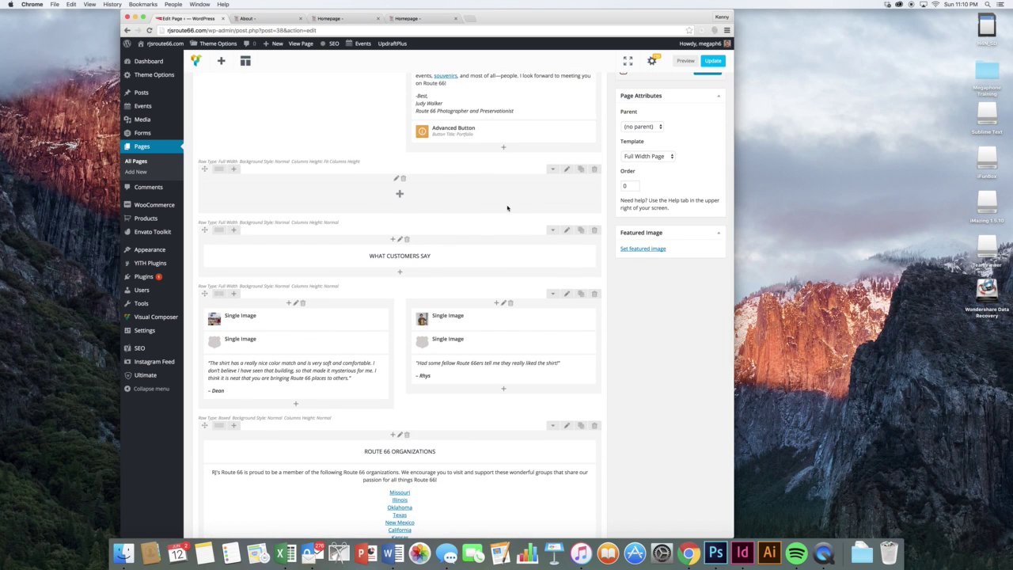
mouse_move(451, 315)
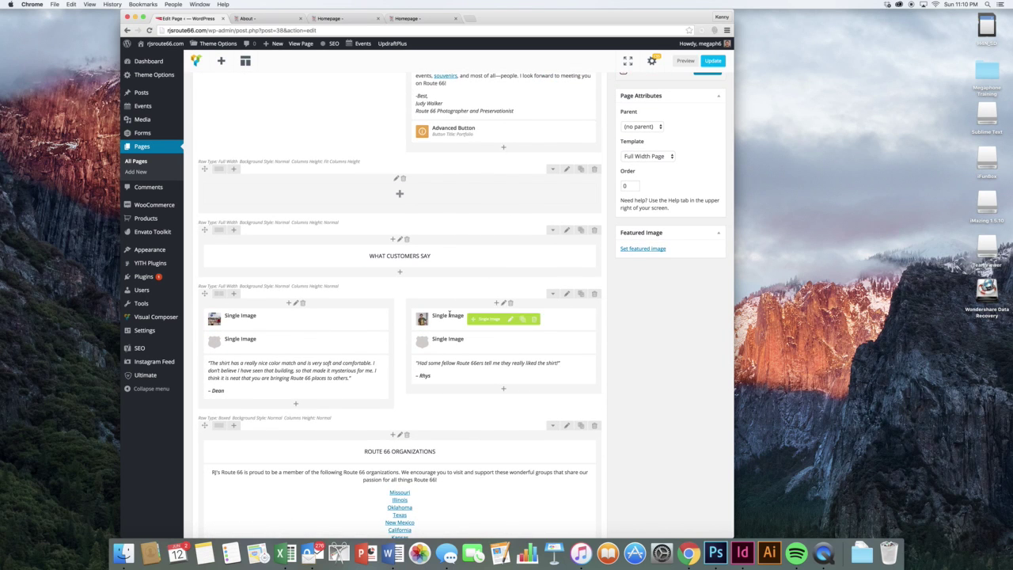
mouse_move(331, 325)
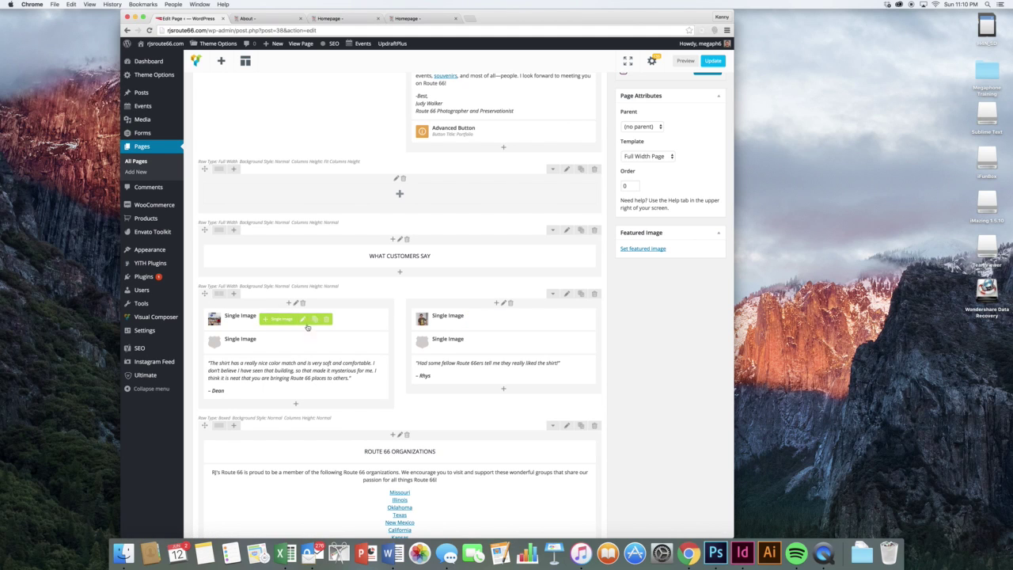
mouse_move(298, 338)
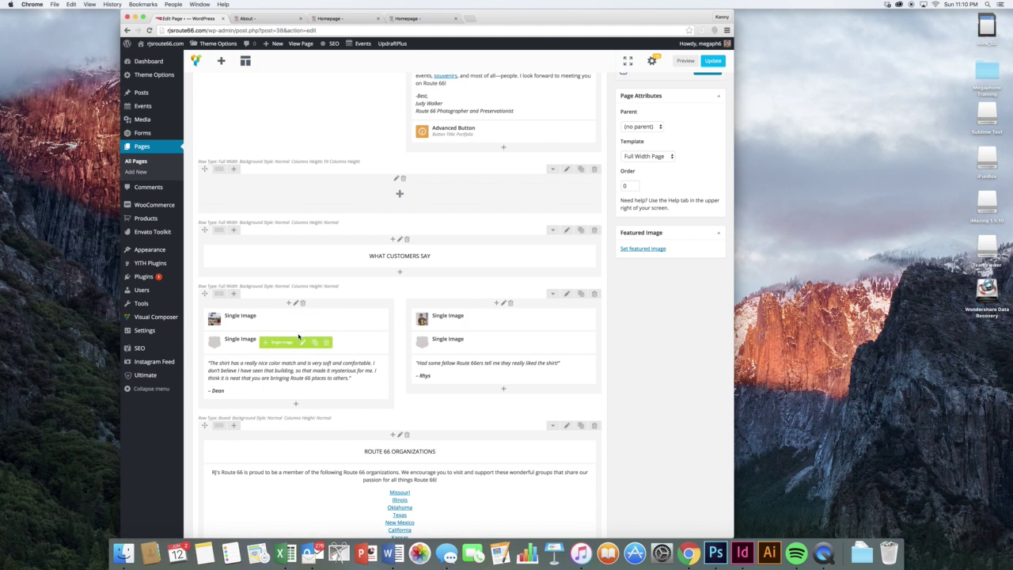
mouse_move(470, 354)
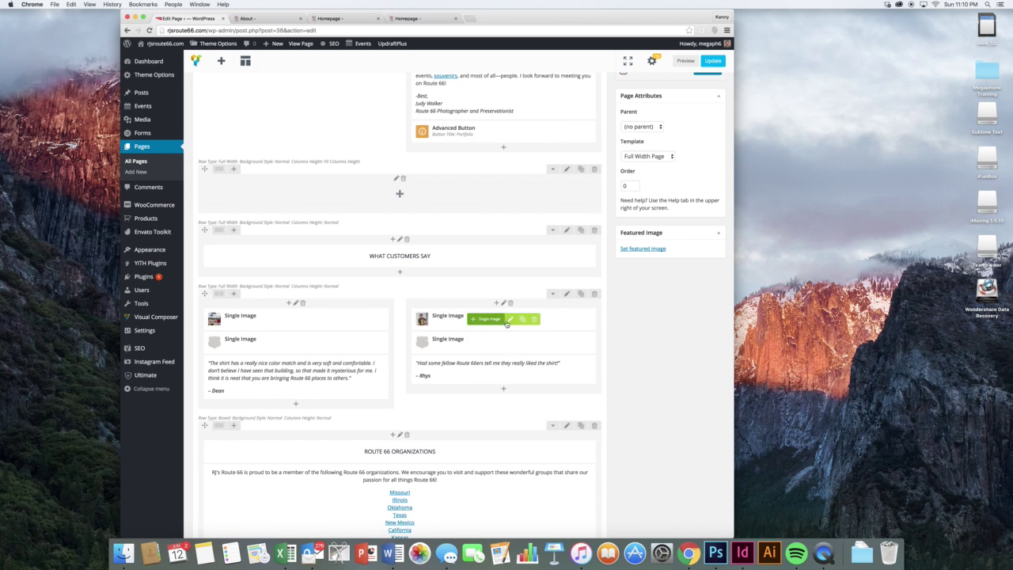
click(508, 319)
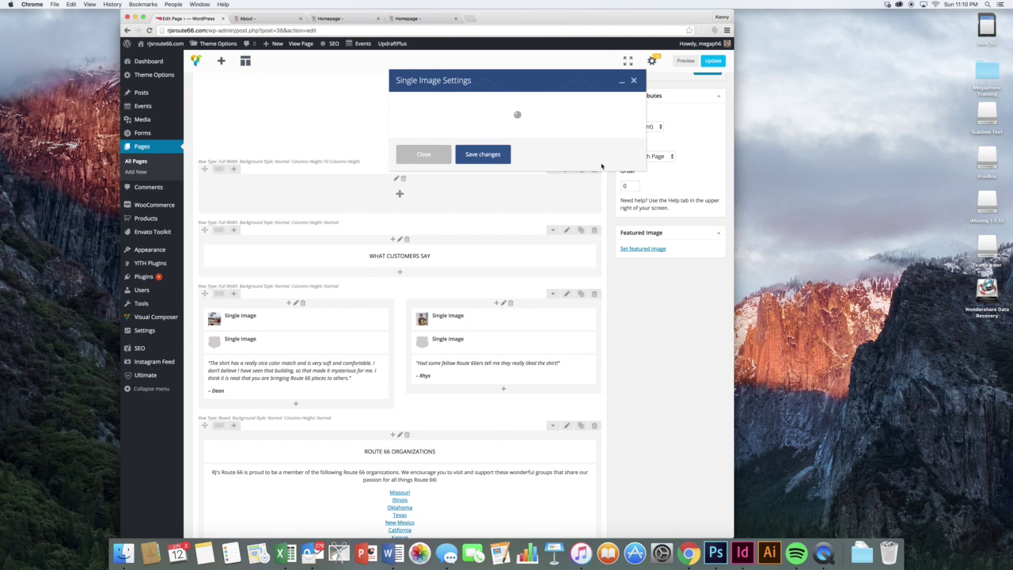
click(634, 81)
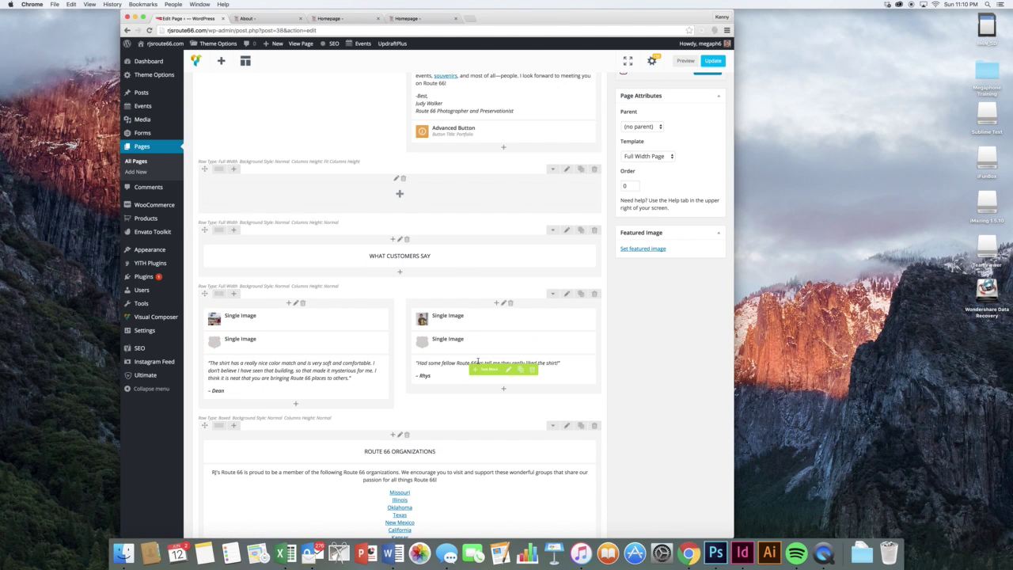
scroll(520, 398, down, 5)
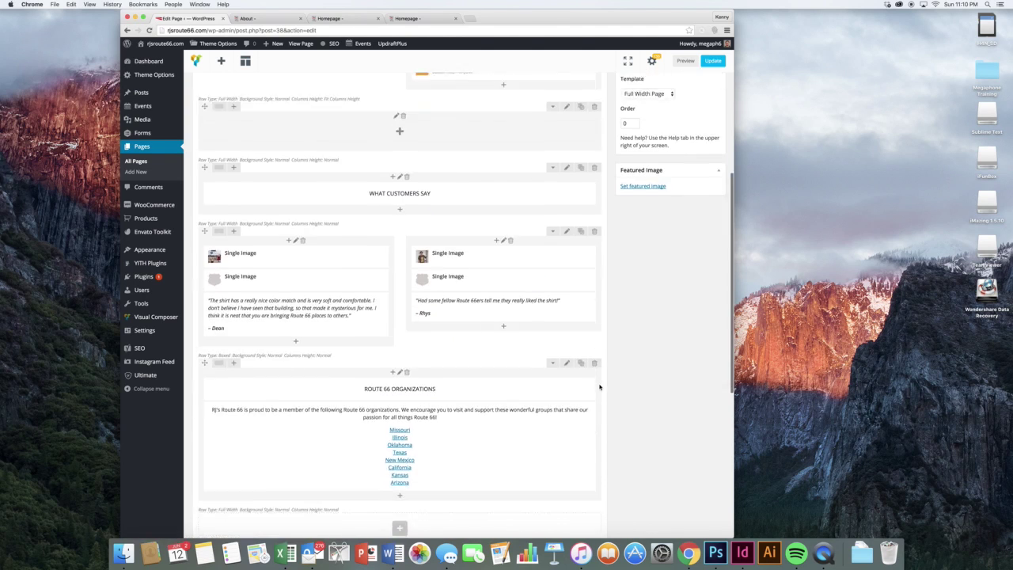
scroll(502, 286, up, 10)
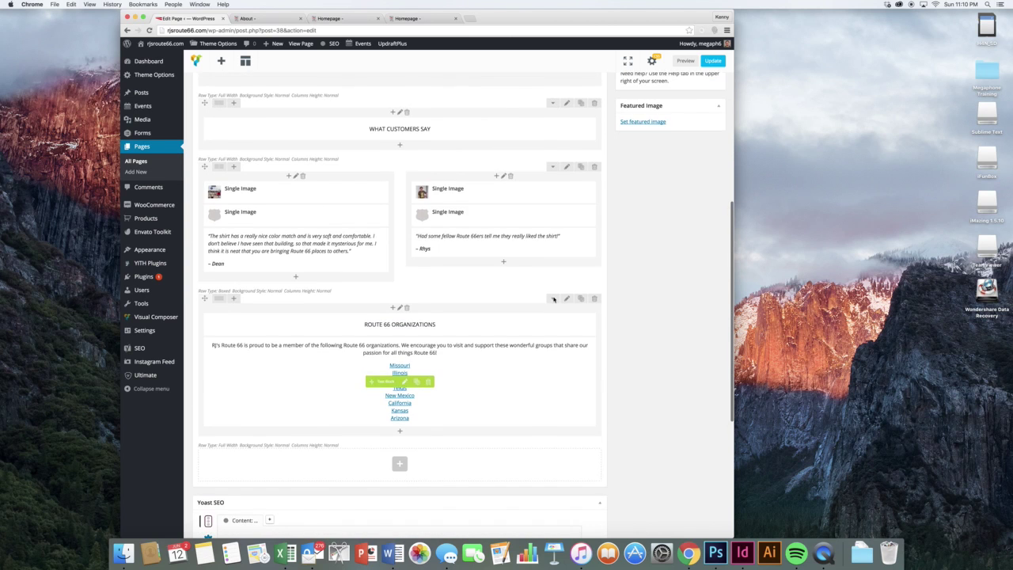
scroll(554, 299, down, 10)
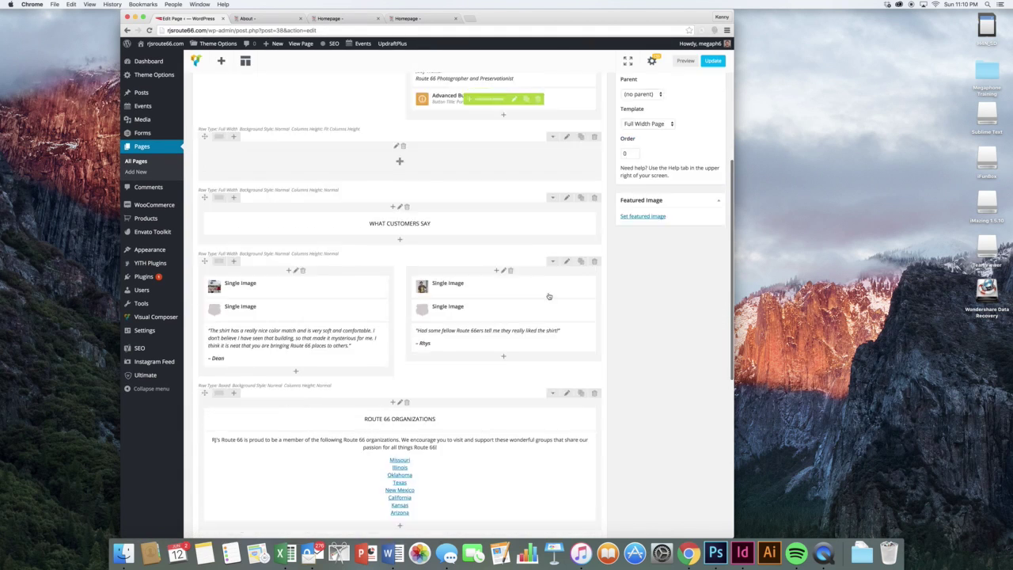
scroll(396, 291, up, 10)
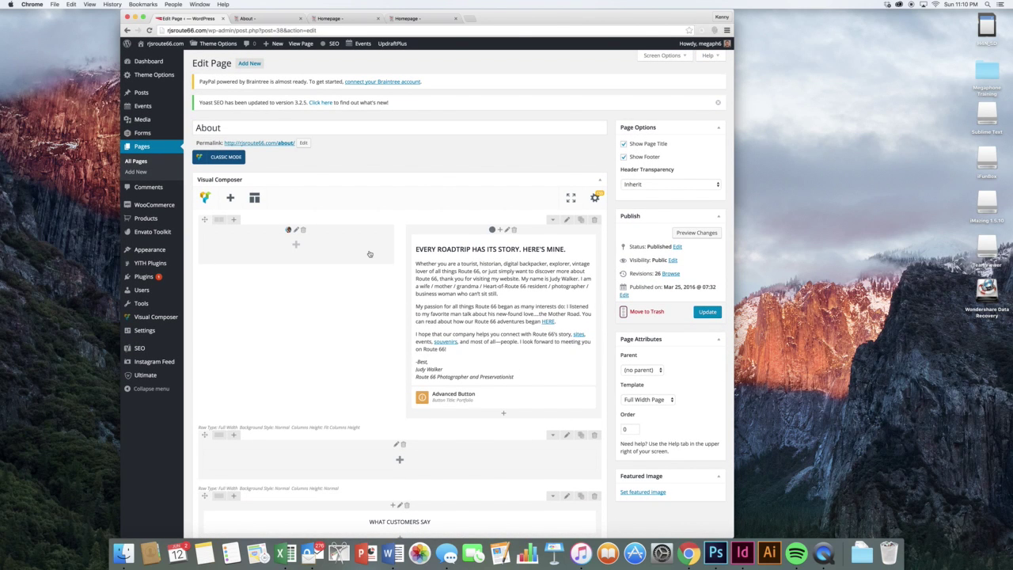
- Preview the About page, scroll to What Customers Say, then close the preview tab
click(693, 233)
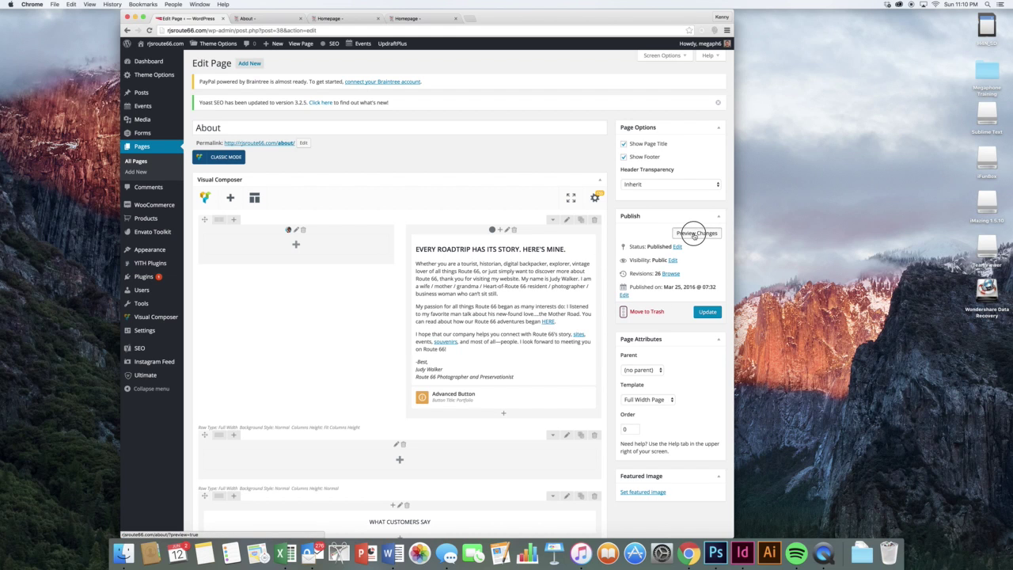
click(269, 18)
scroll(438, 154, down, 10)
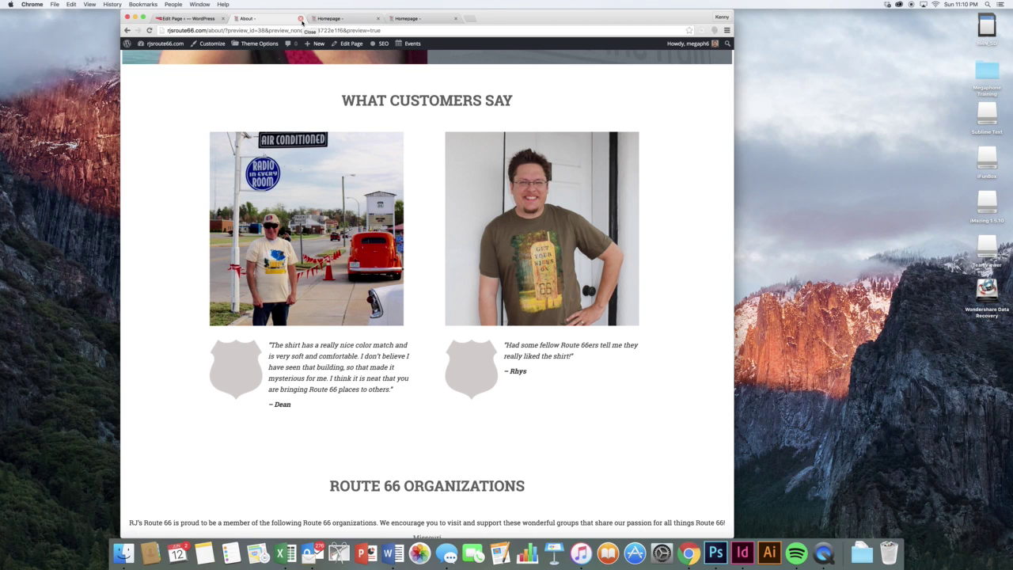
click(301, 18)
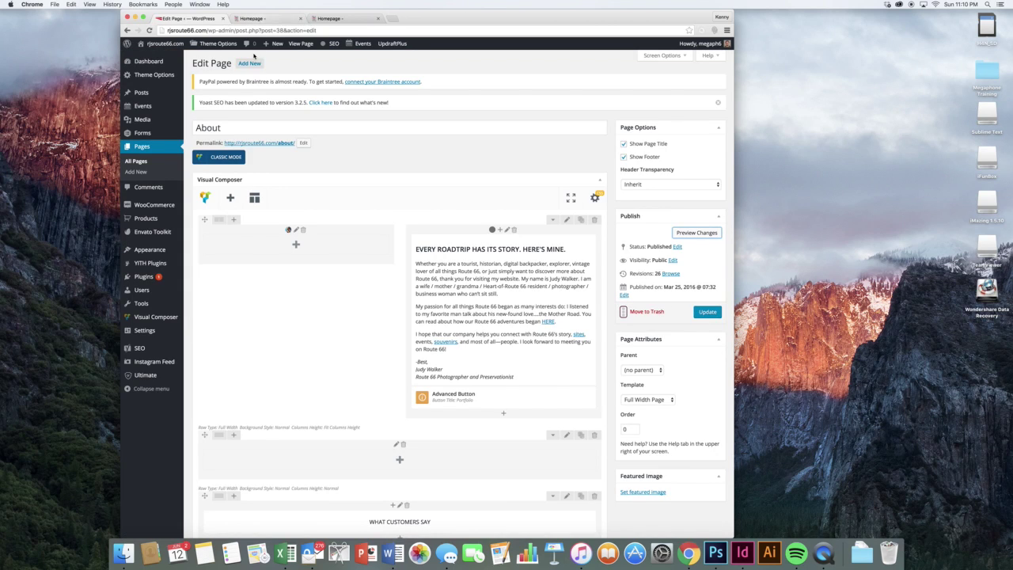
- Open the FAQ's page for editing from the All Pages list
click(159, 162)
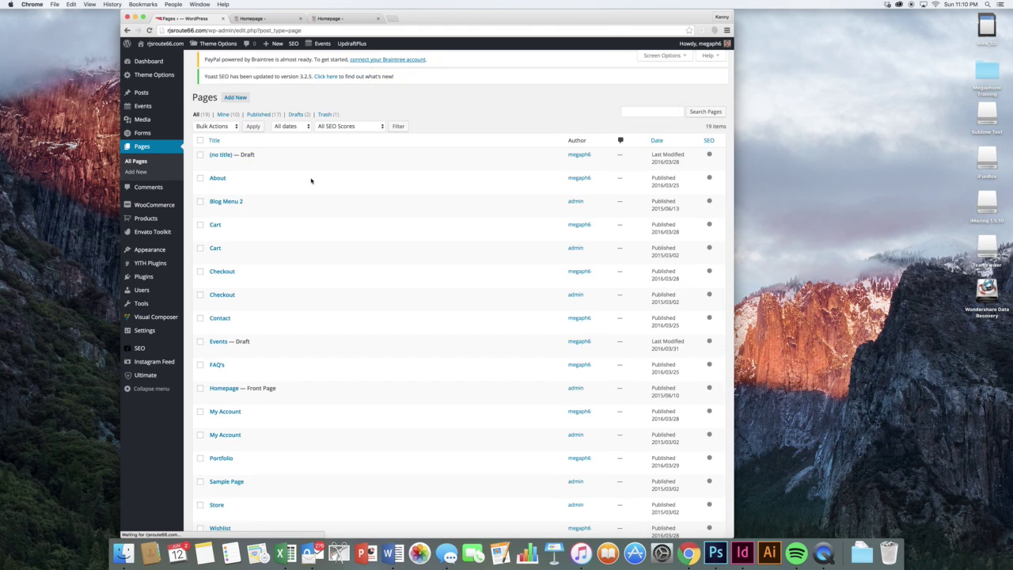
scroll(381, 210, down, 3)
scroll(381, 211, down, 1)
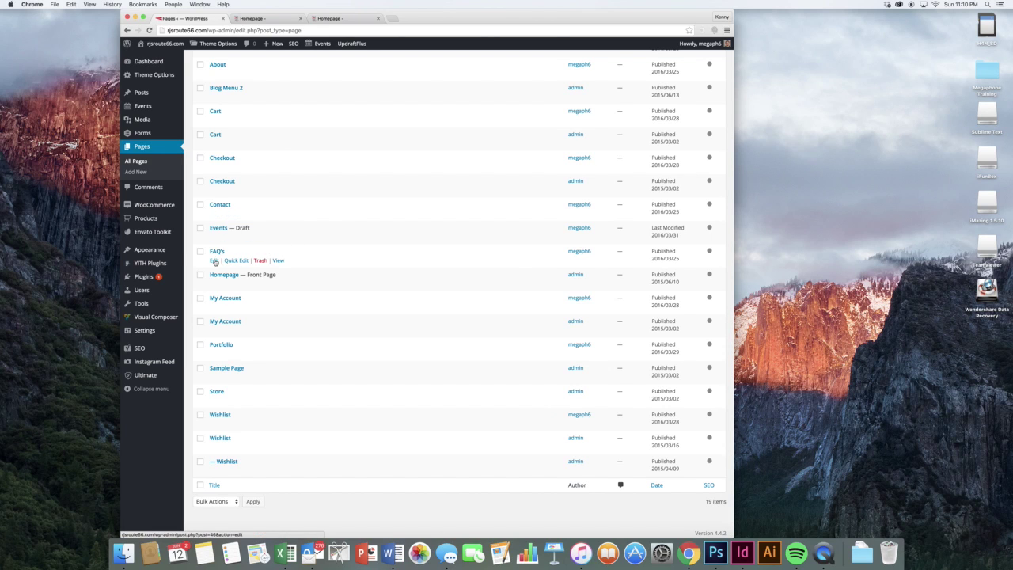
click(213, 262)
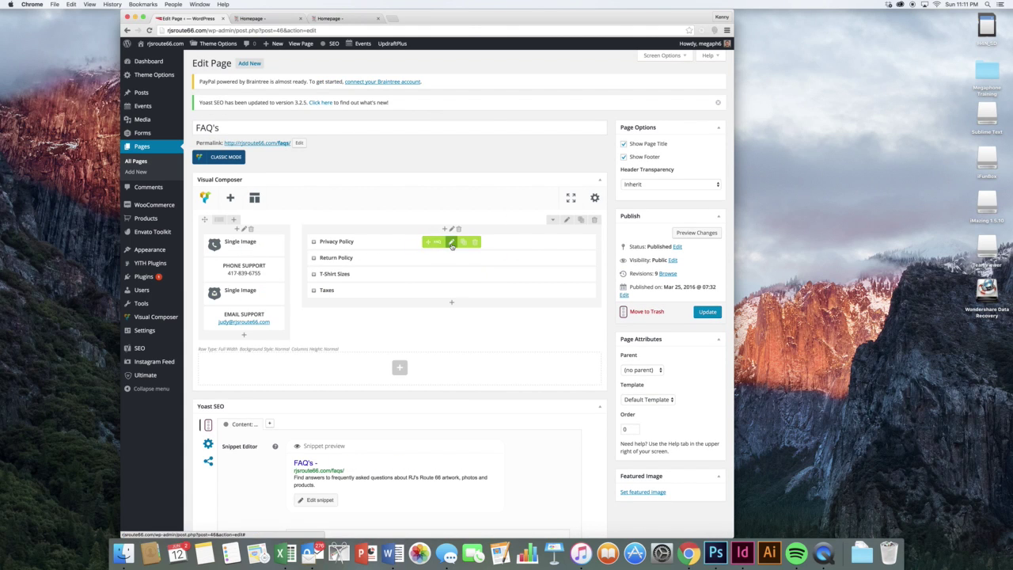
- Review the Privacy Policy FAQ entry's title and answer, closing the settings without saving
click(451, 242)
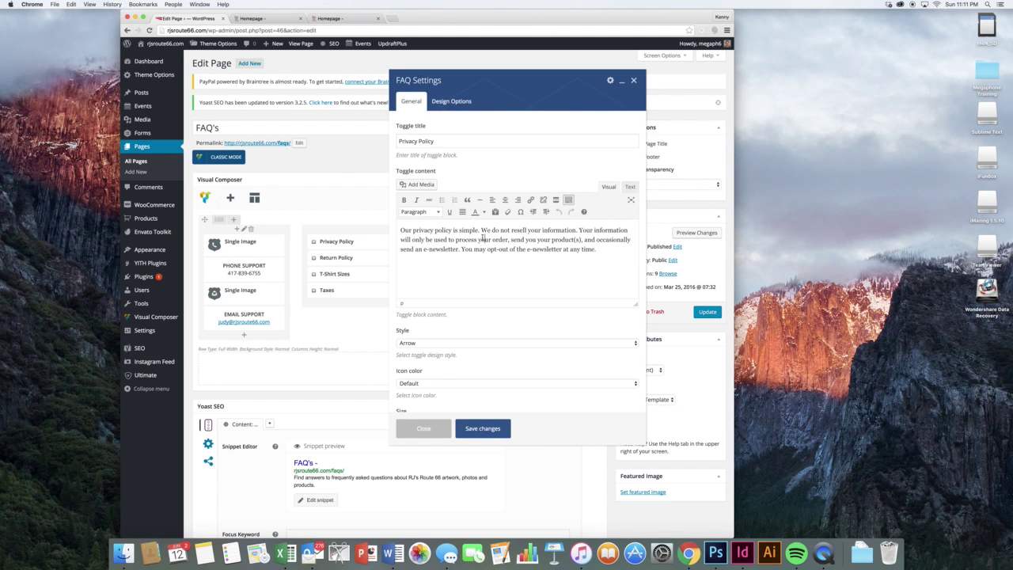
click(421, 138)
triple_click(421, 137)
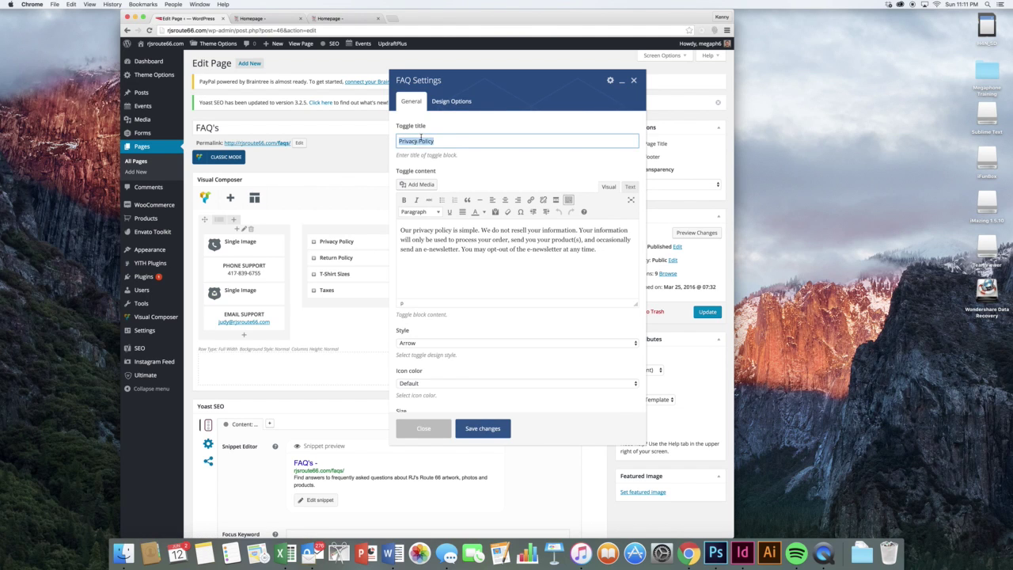
click(437, 139)
click(473, 249)
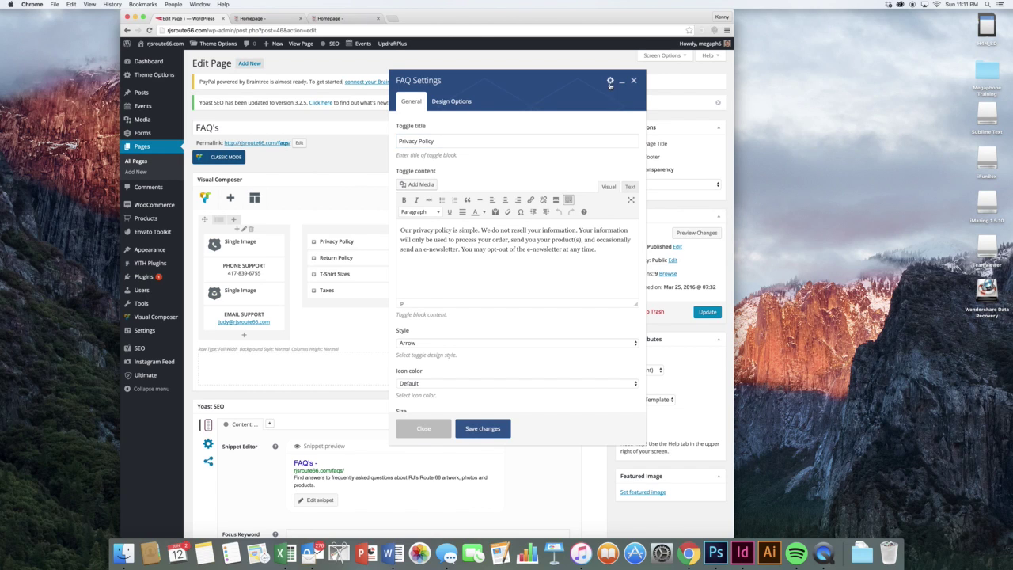
click(633, 81)
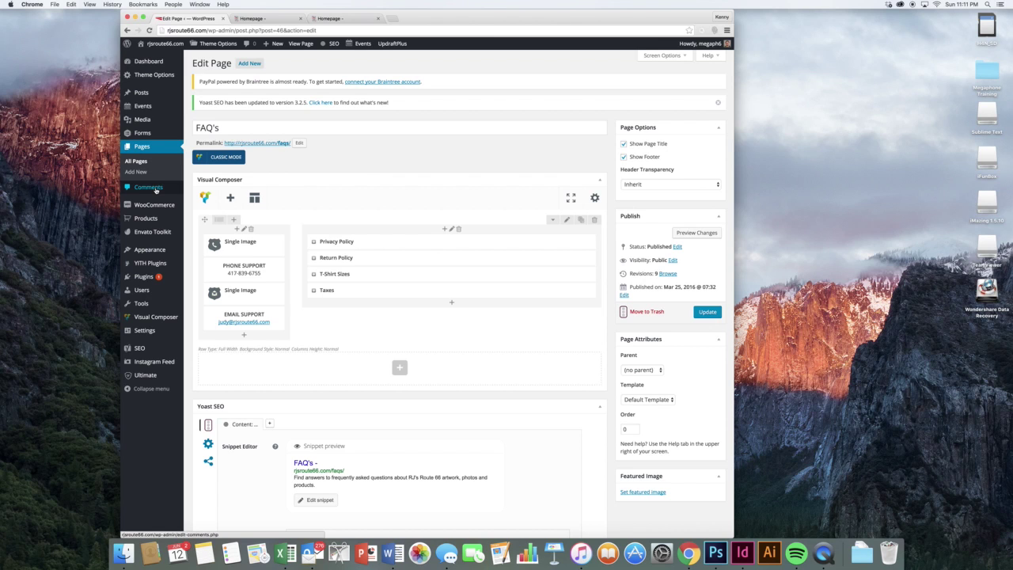
- Show the Comments page with its 4 approved comments on "The Beginning"
click(156, 189)
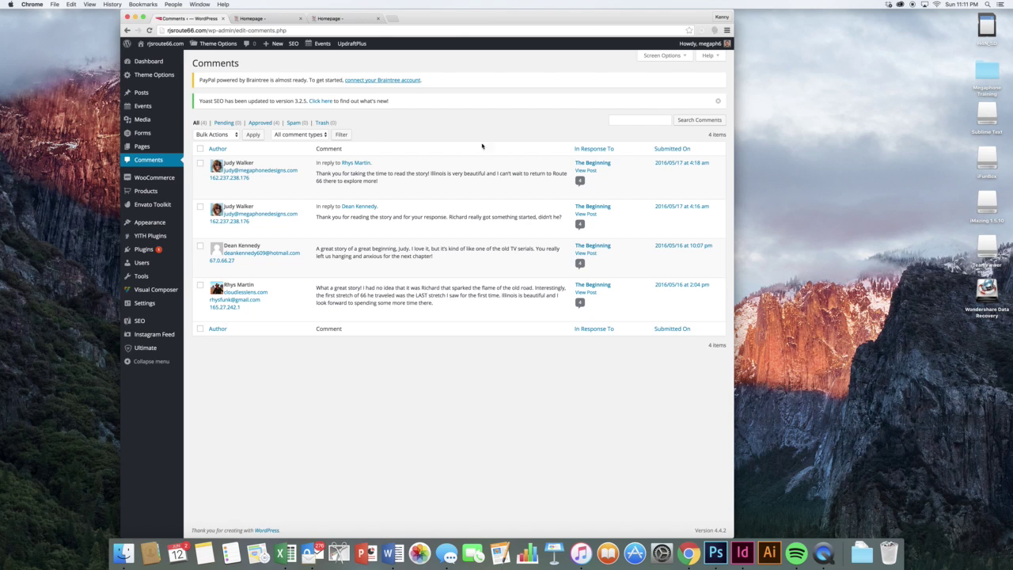
mouse_move(410, 203)
mouse_move(170, 308)
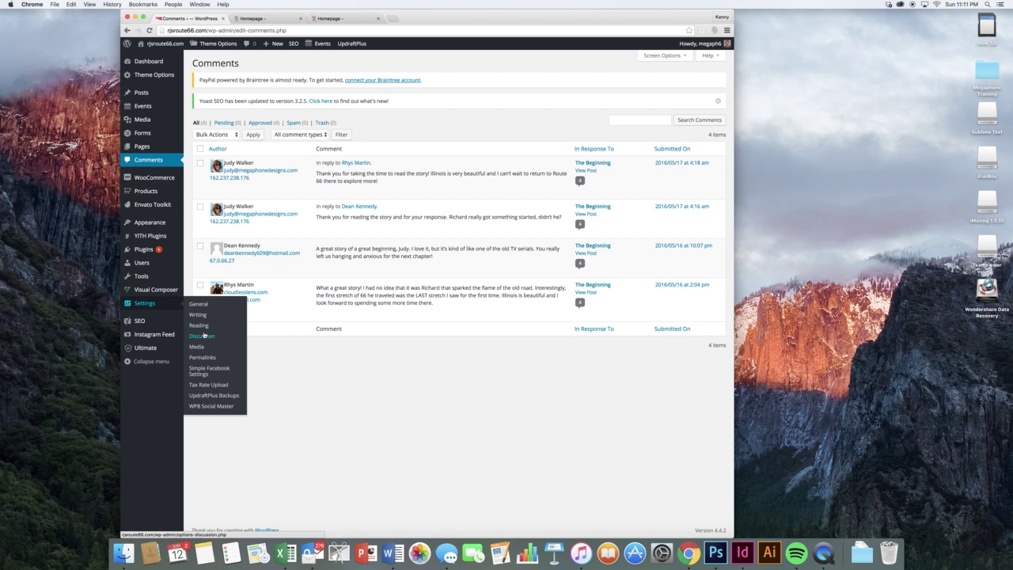
click(202, 336)
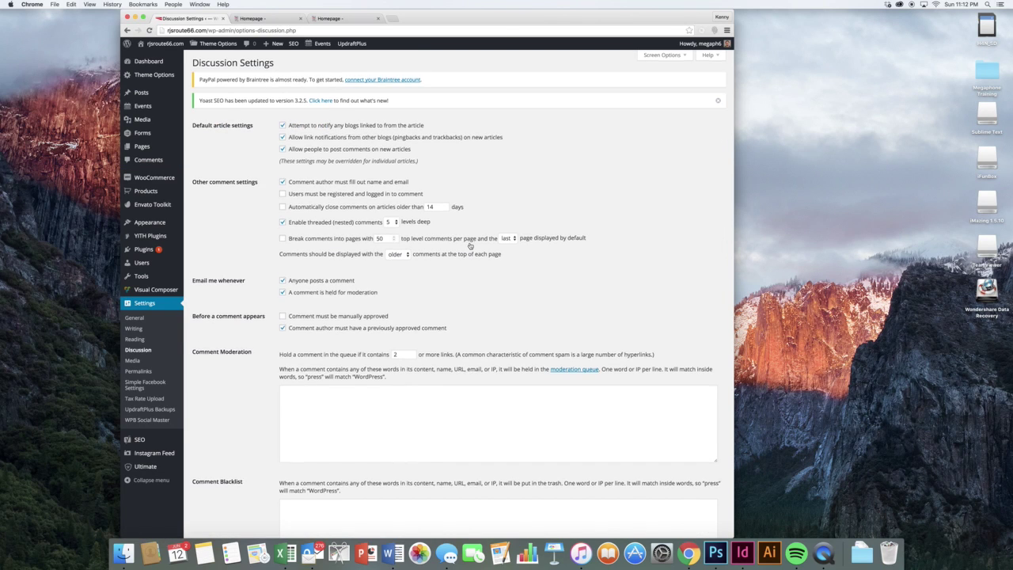
scroll(470, 246, down, 1)
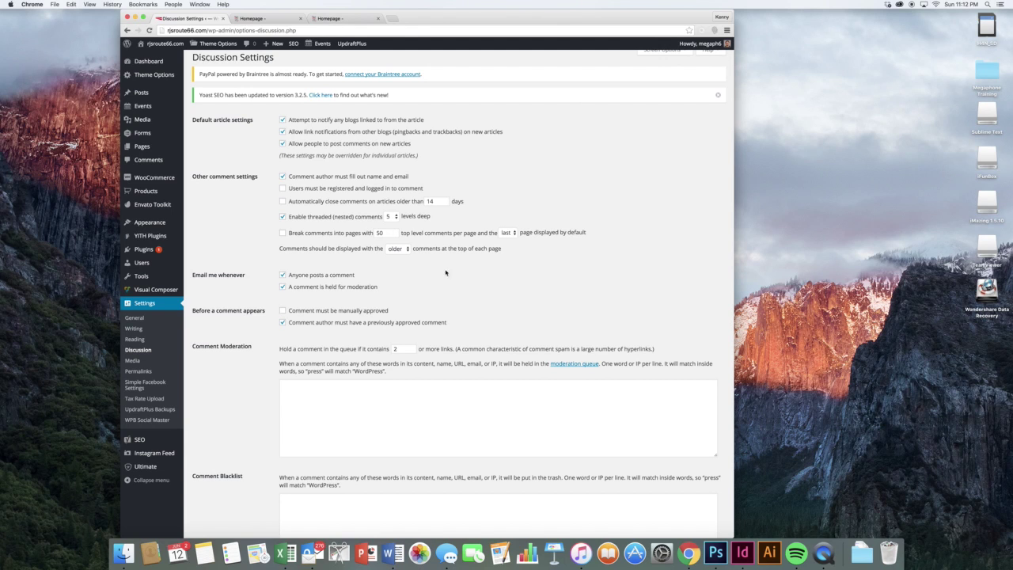
scroll(443, 277, down, 1)
scroll(259, 171, up, 1)
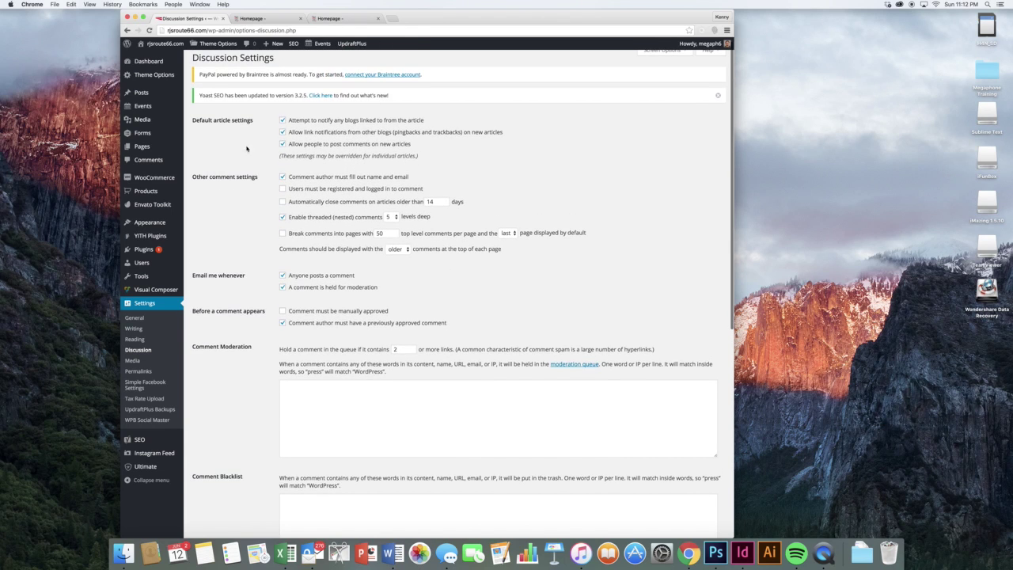
click(129, 31)
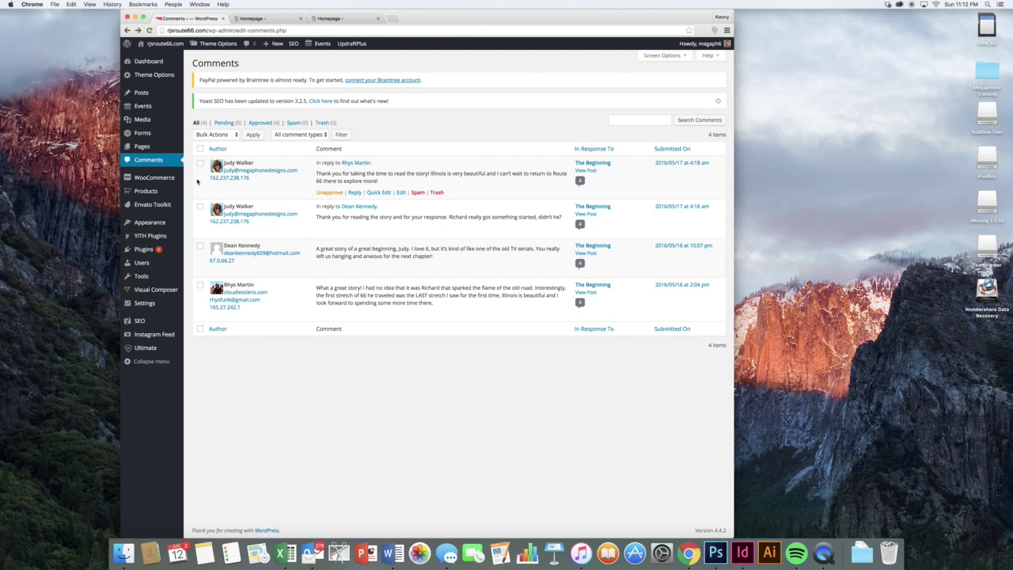
- Review the most recent WooCommerce order's items and customer fields, then open the empty Coupons list
mouse_move(174, 180)
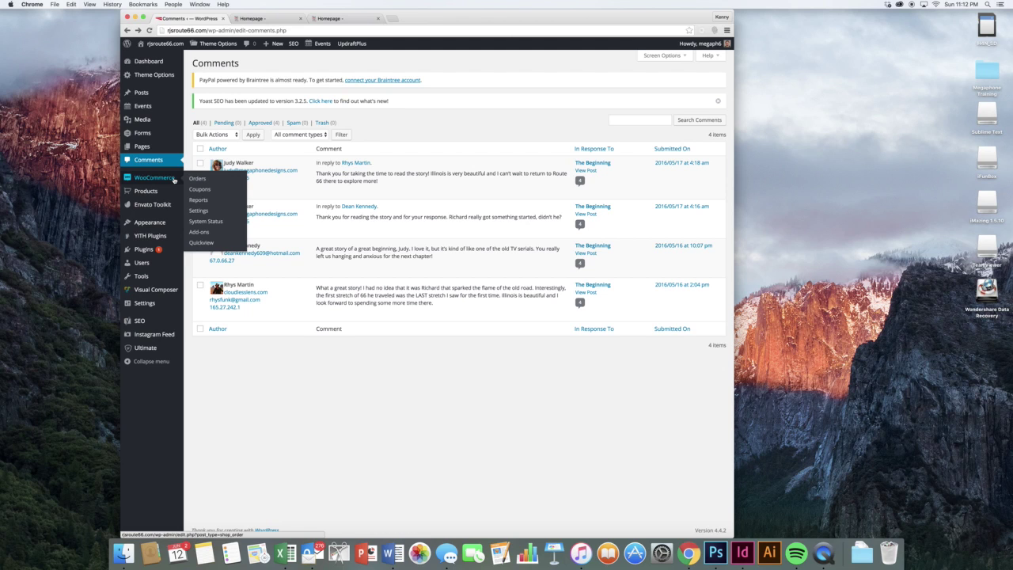
click(196, 179)
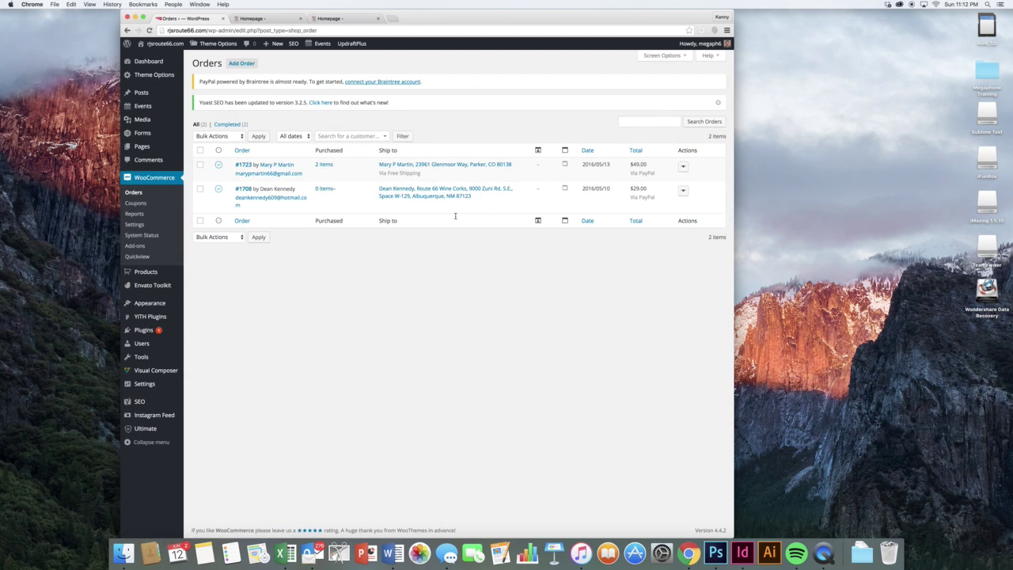
click(243, 168)
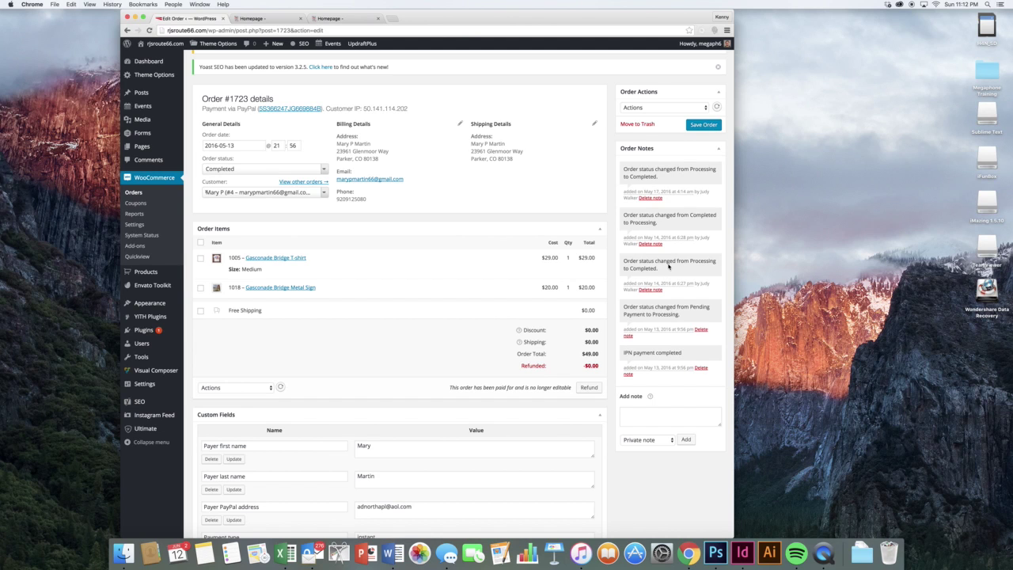
scroll(668, 267, down, 2)
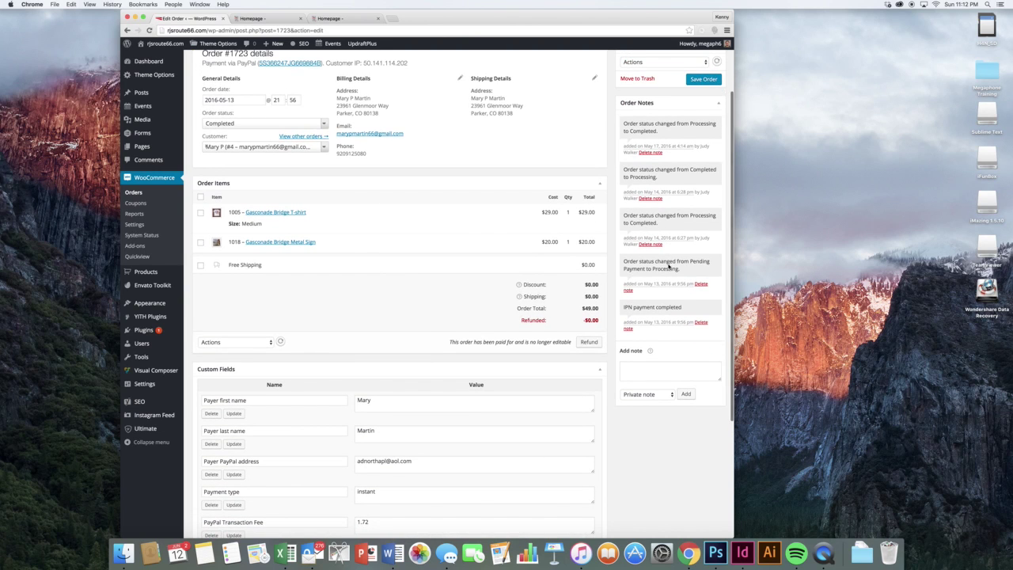
scroll(636, 280, down, 5)
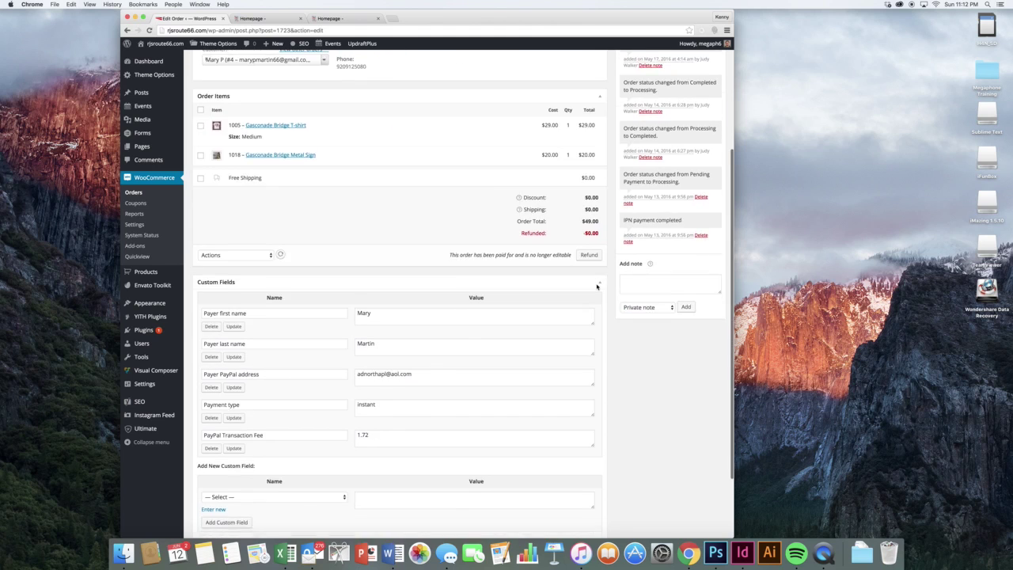
scroll(596, 287, down, 2)
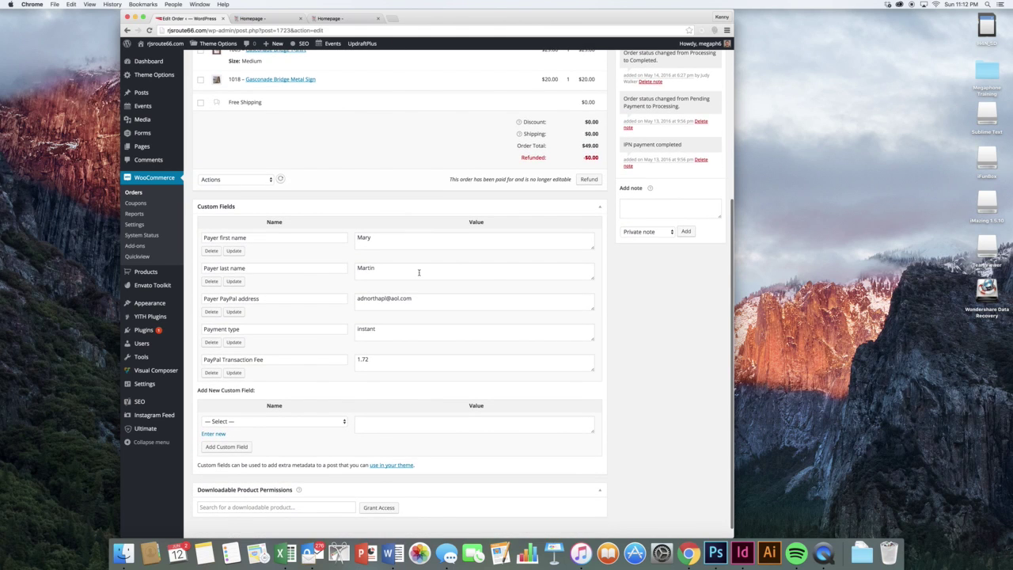
scroll(429, 298, up, 4)
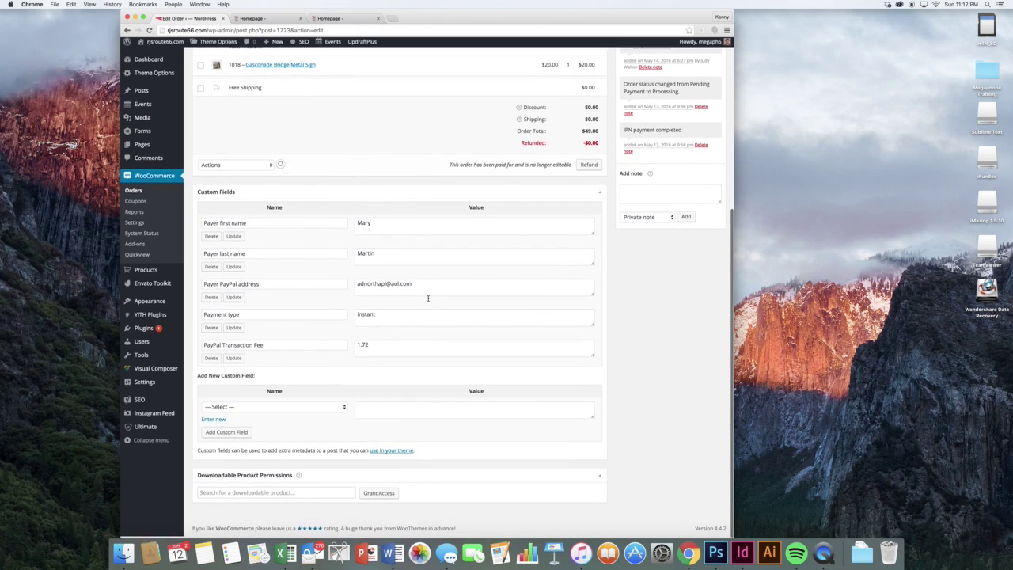
scroll(428, 300, up, 6)
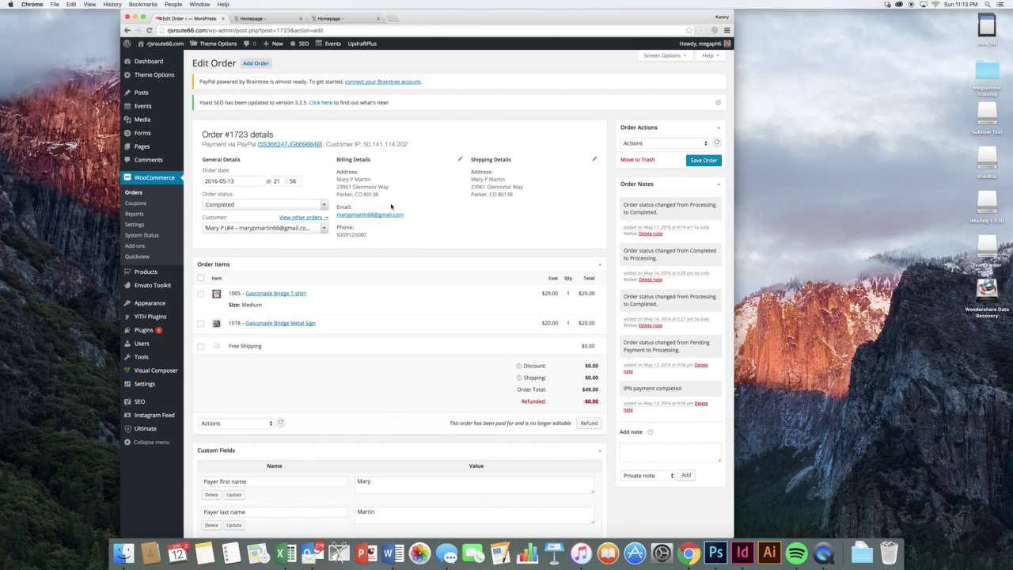
click(135, 202)
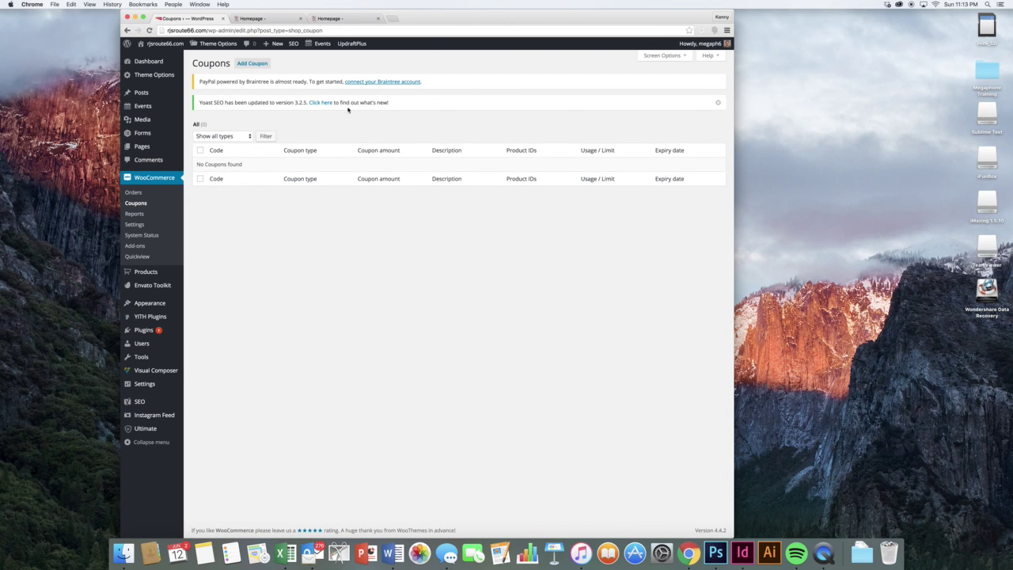
- Start a new coupon with code coupon22 and description "A great deal."
click(252, 63)
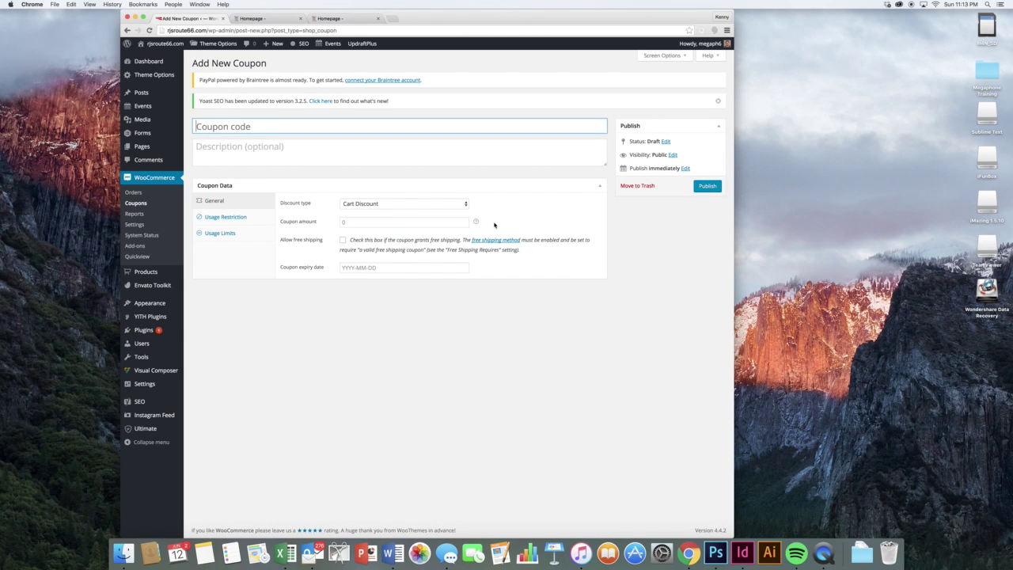
text(A new coupon)
key(Tab)
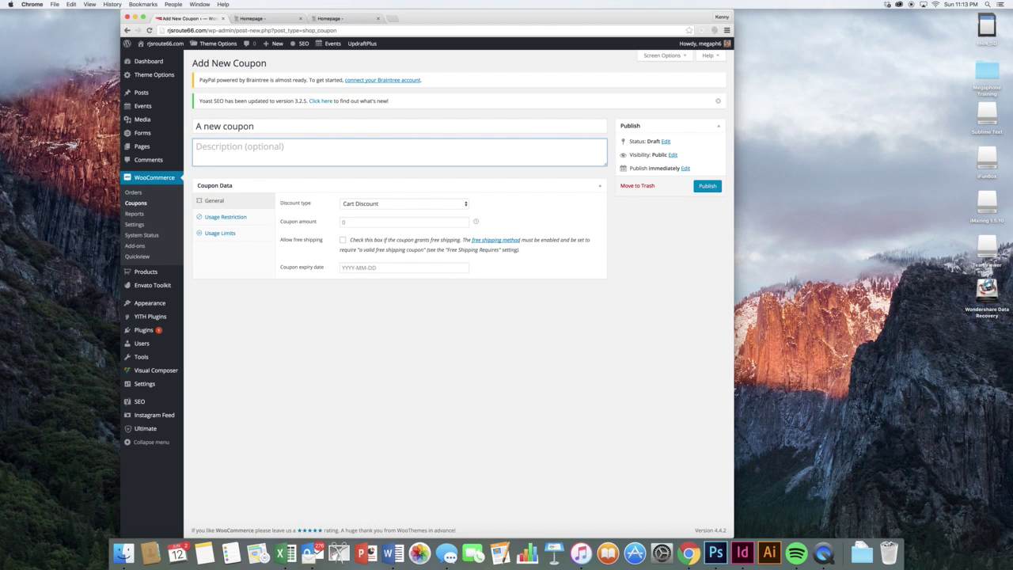
key(shift+Tab)
key(BackSpace)
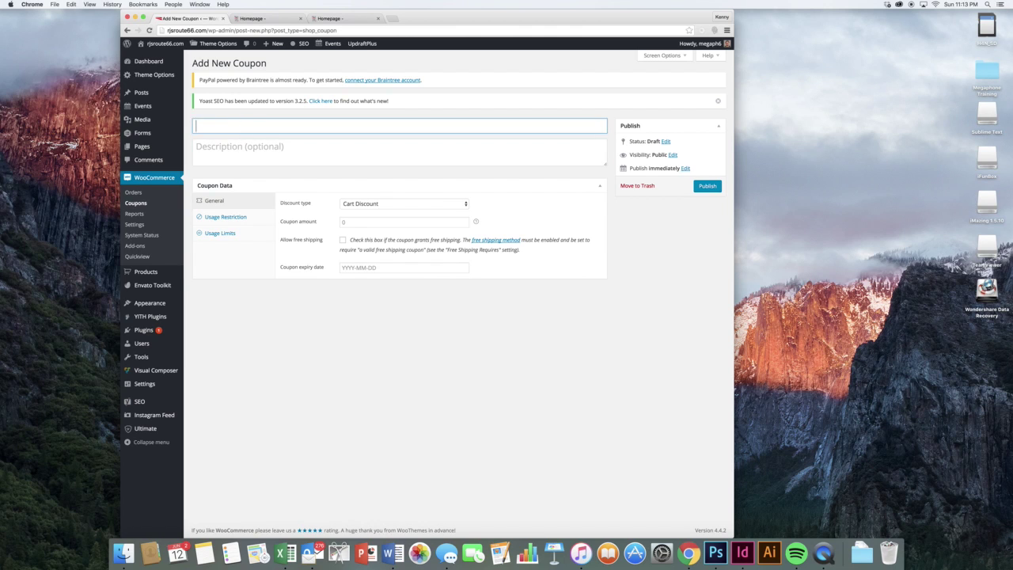
text(coupon22)
key(Tab)
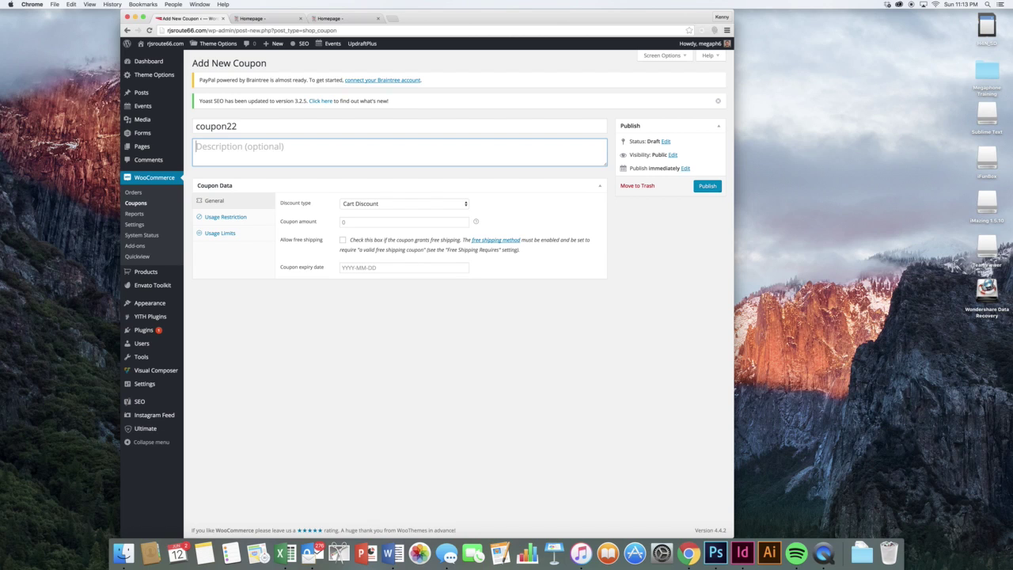
text(A great deal.)
- Make it a 25 Cart % Discount with free shipping, expiring 2016-06-24
click(399, 221)
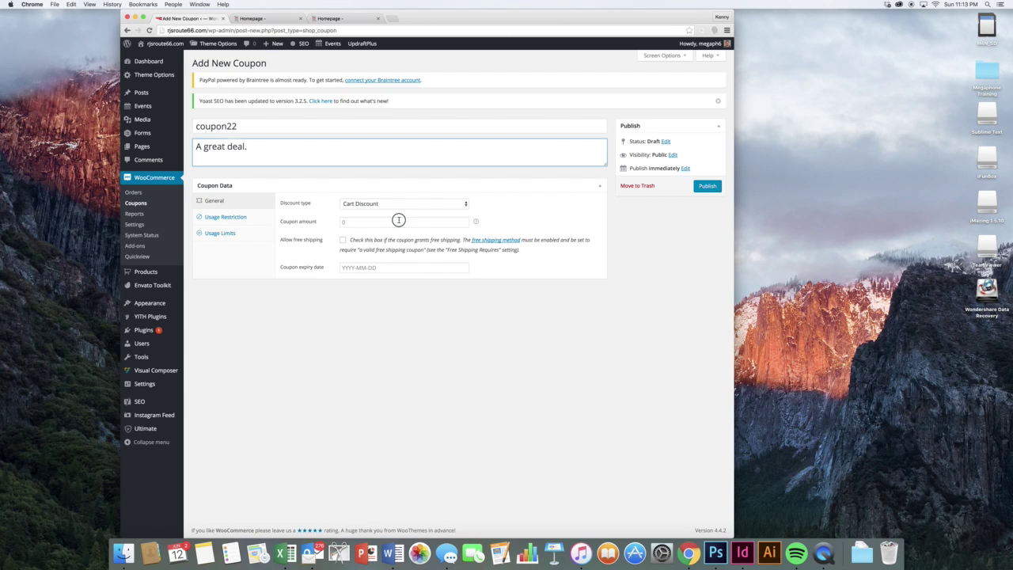
click(399, 203)
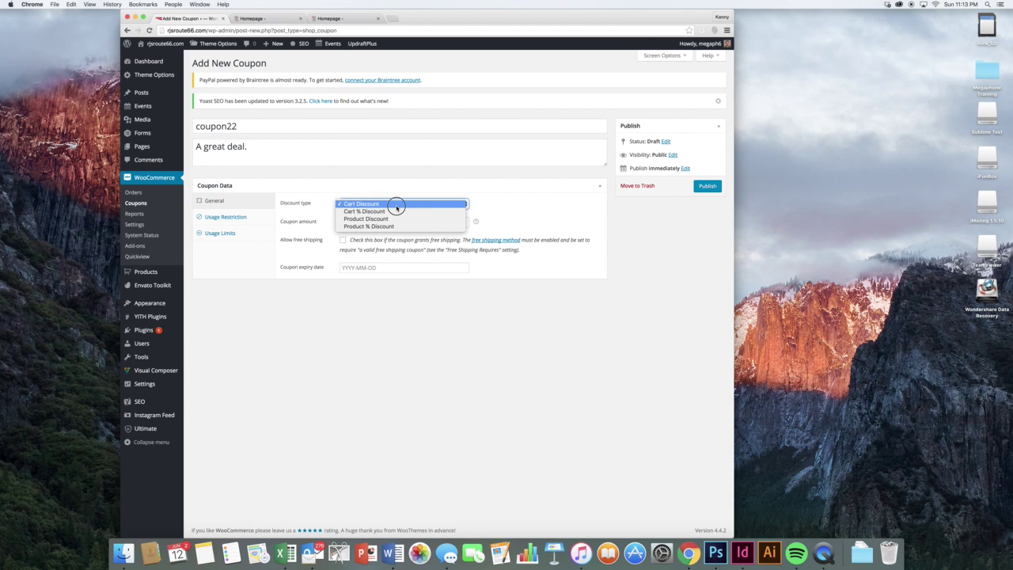
click(388, 210)
click(387, 219)
text(25)
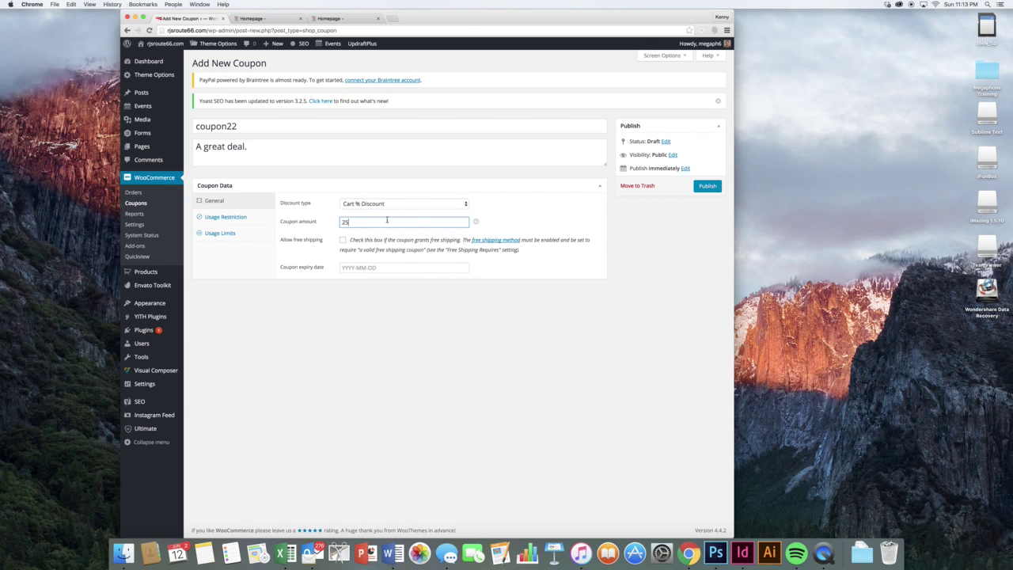
click(512, 220)
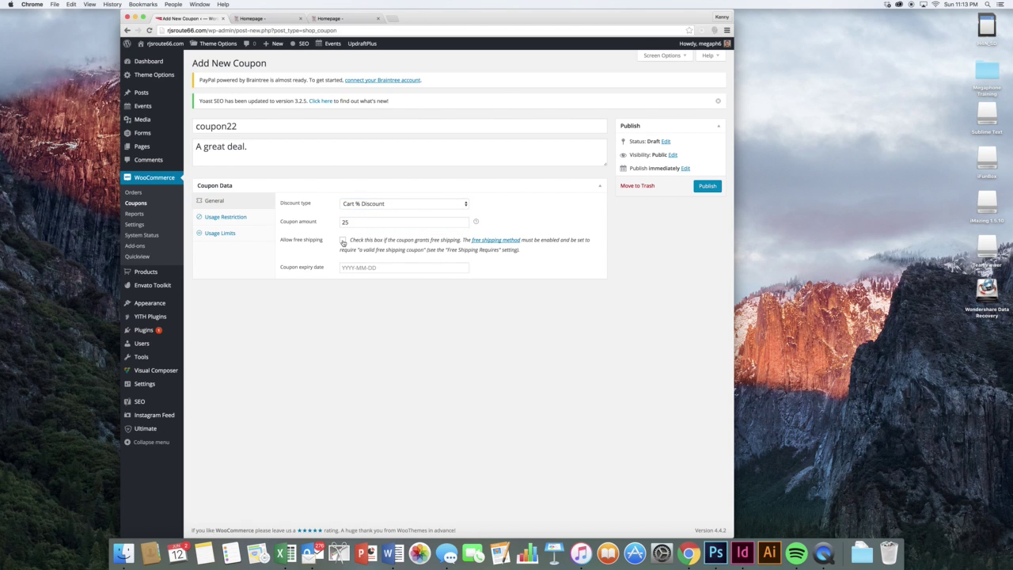
click(343, 242)
click(358, 267)
click(419, 340)
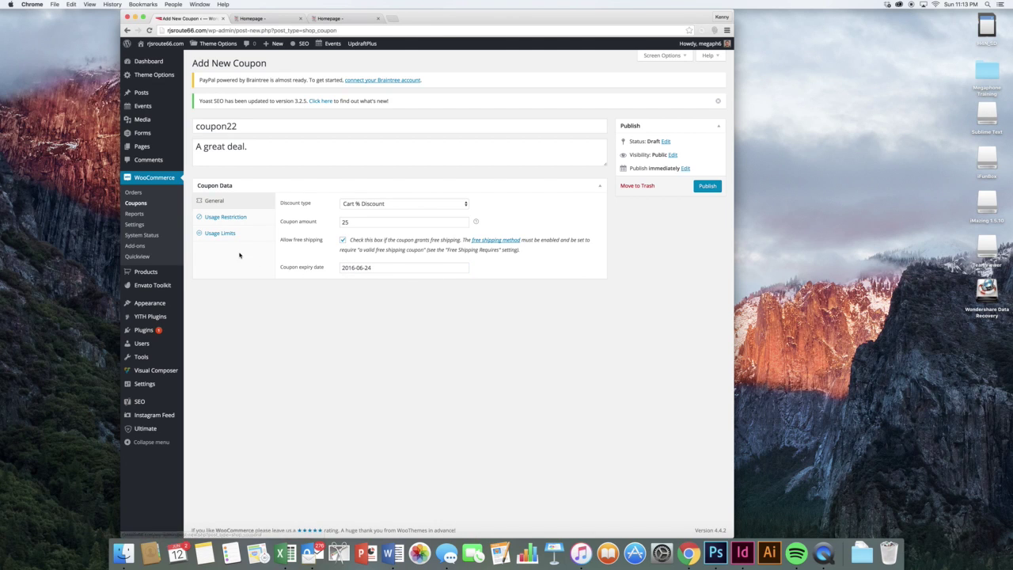
- Look over the usage restriction and usage limit fields unchanged, then go to Reports
click(226, 217)
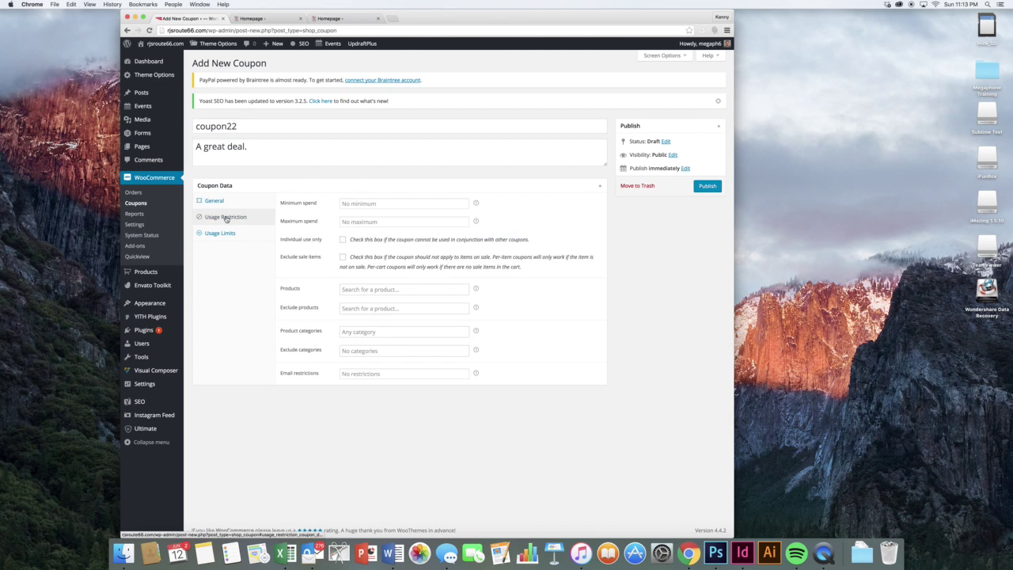
click(357, 205)
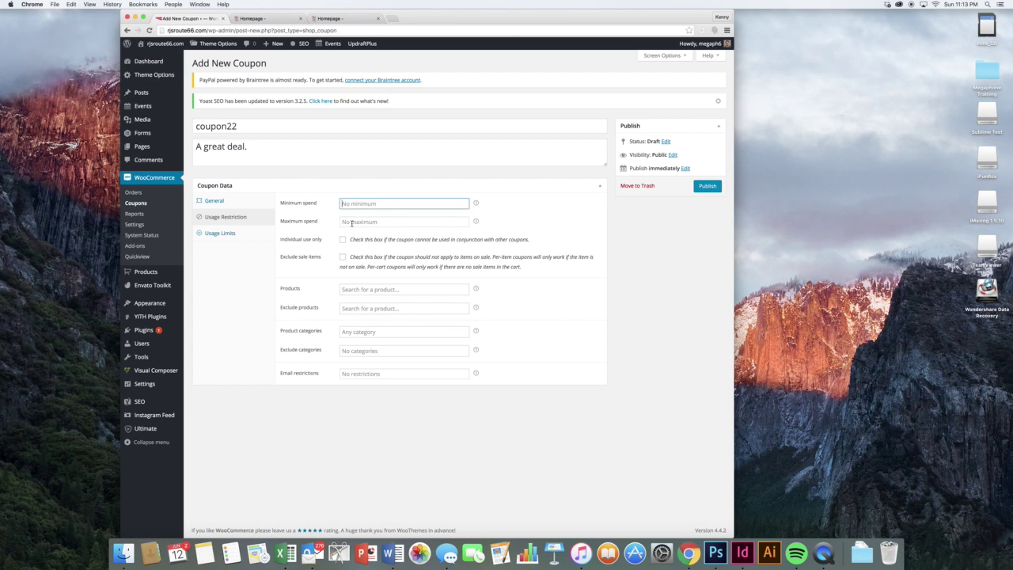
click(351, 223)
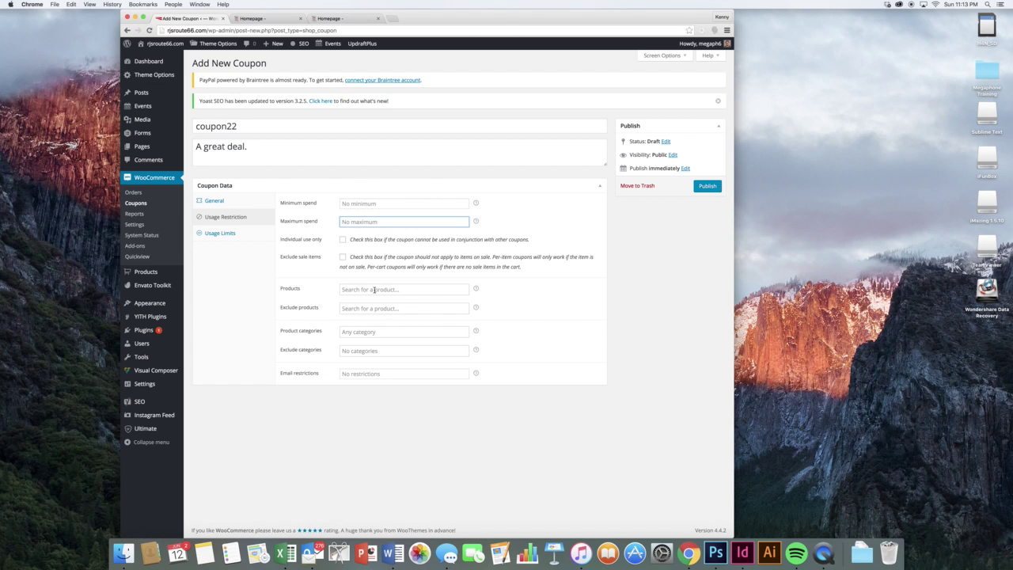
click(243, 234)
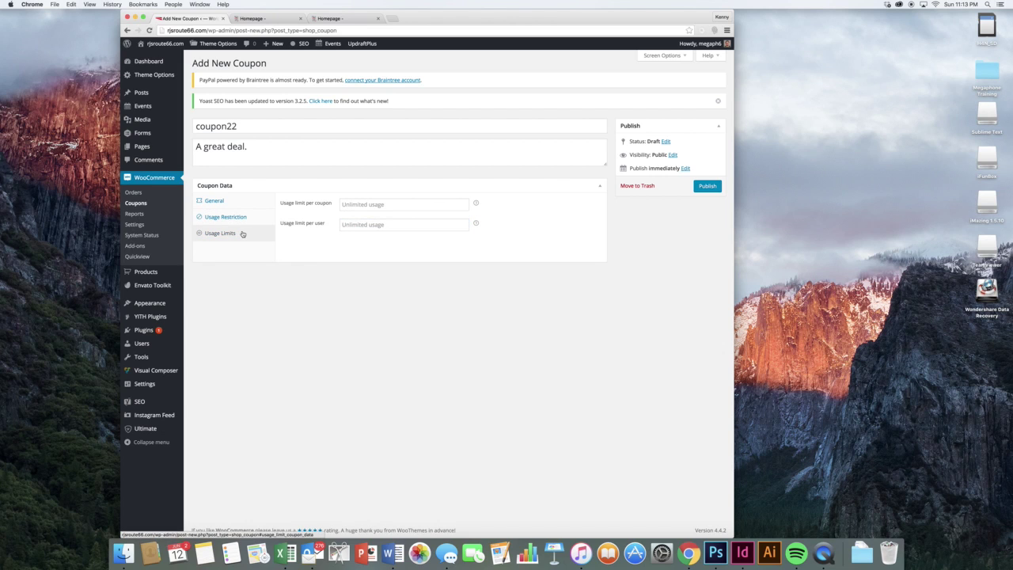
click(361, 205)
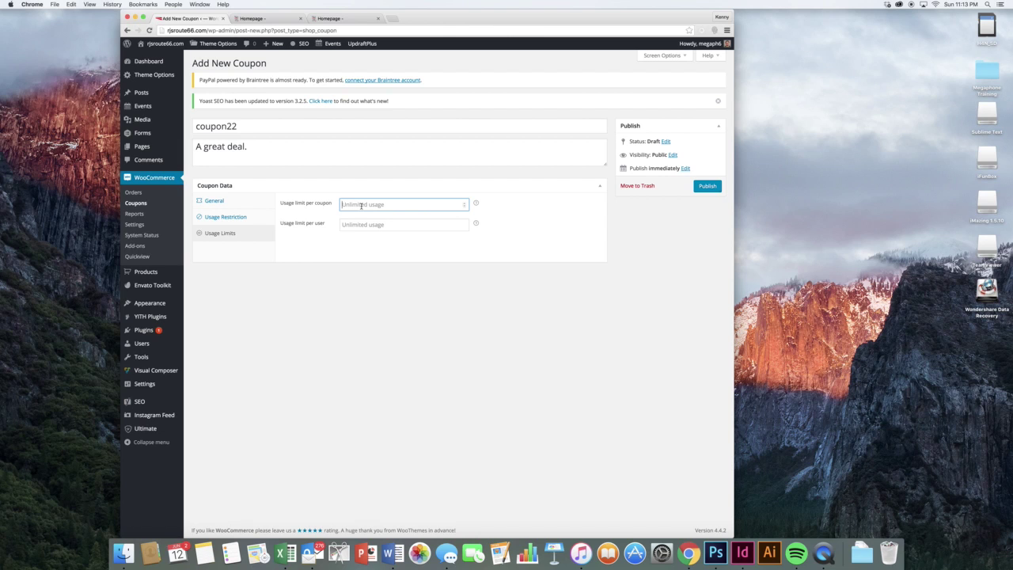
double_click(215, 129)
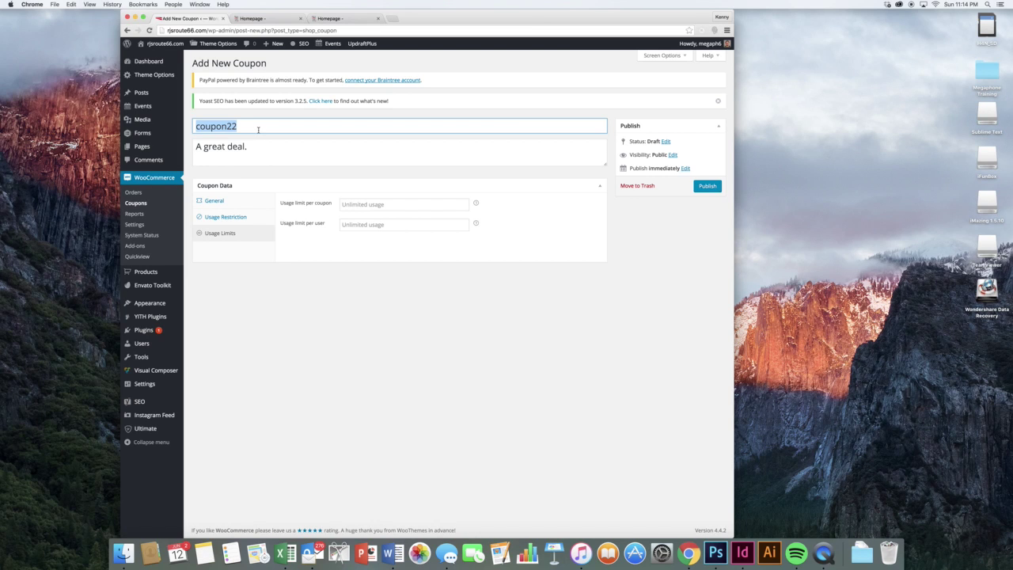
click(255, 116)
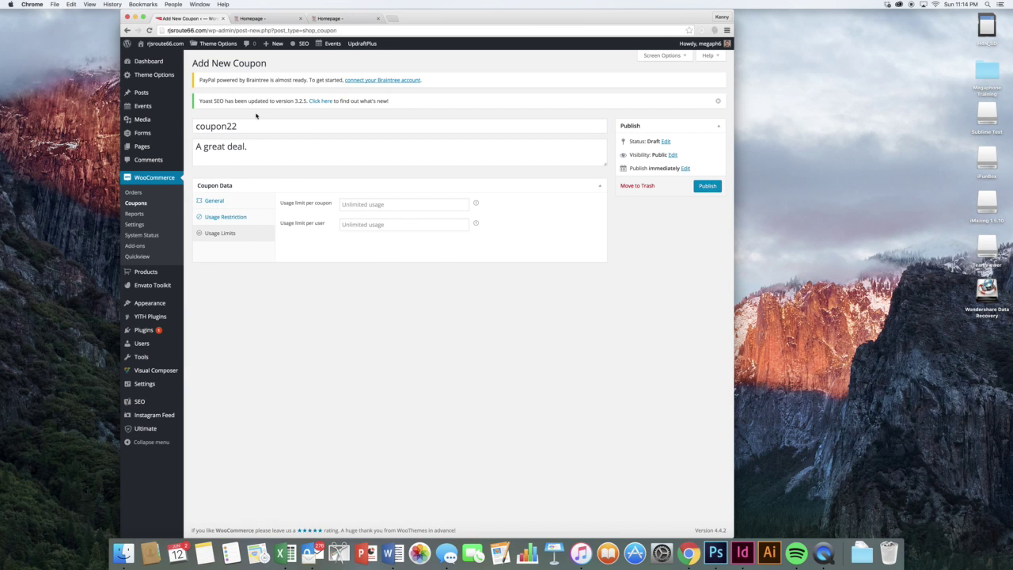
click(135, 214)
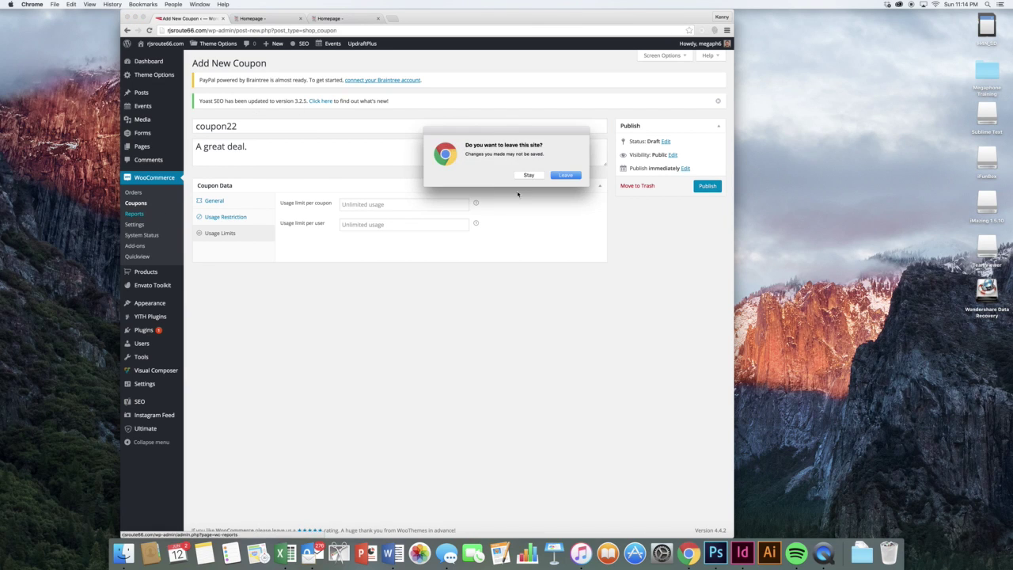
- Leave the unsaved coupon and view last month's sales report: $78.00 gross, 2 orders
click(553, 176)
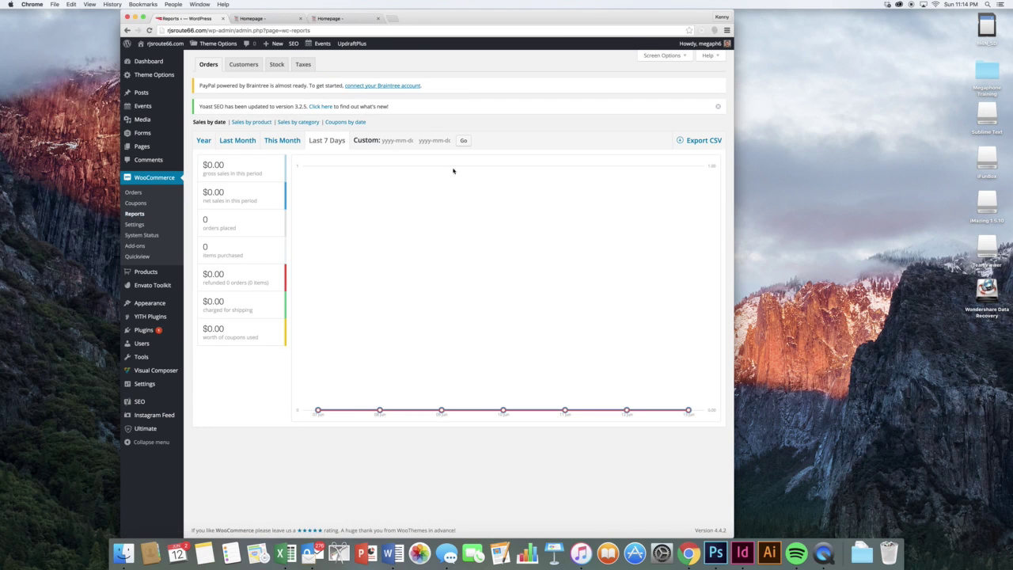
click(249, 142)
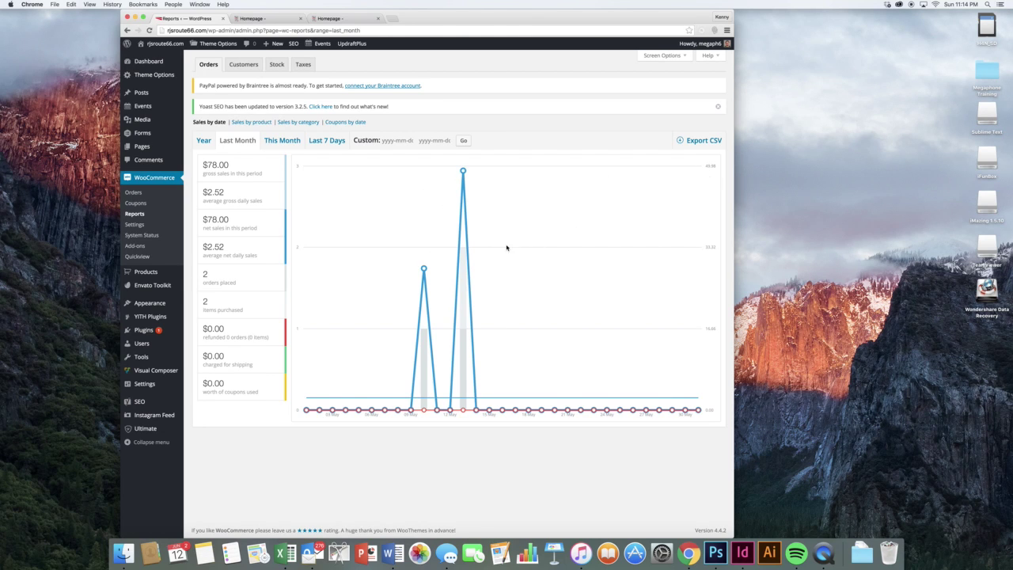
click(148, 227)
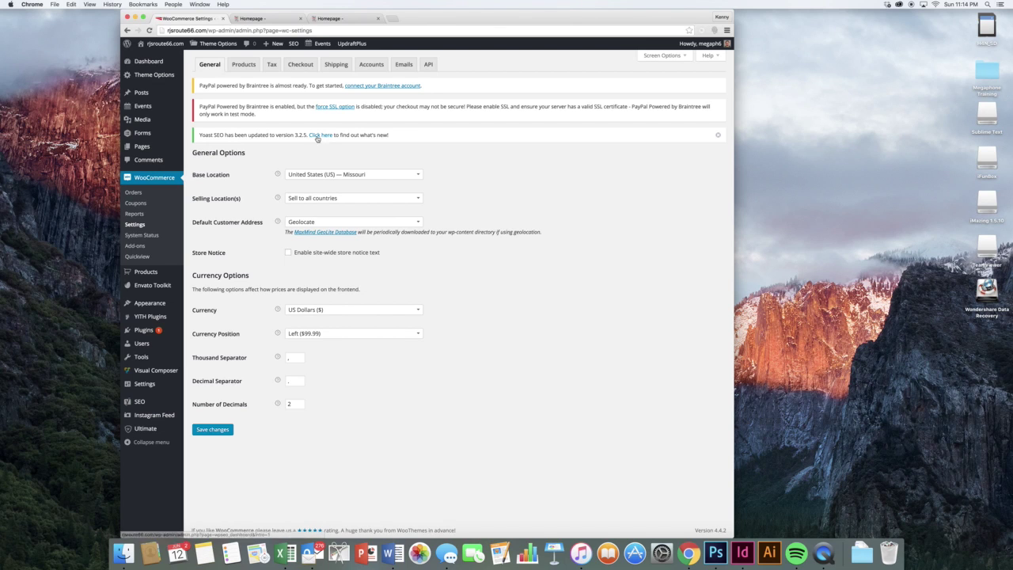
- Check the product display settings' Shop Page and default sorting dropdowns without changes
click(247, 67)
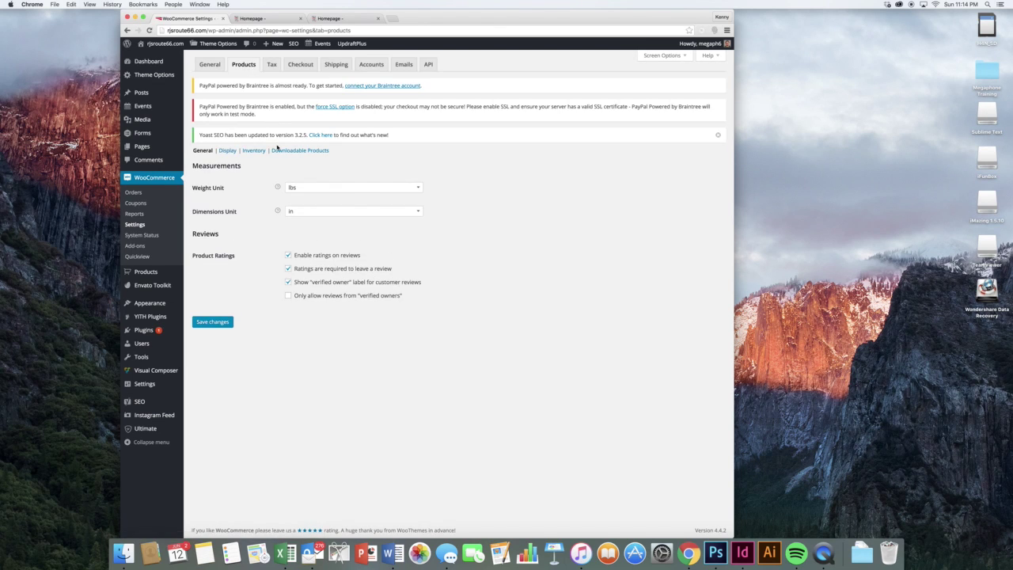
click(231, 151)
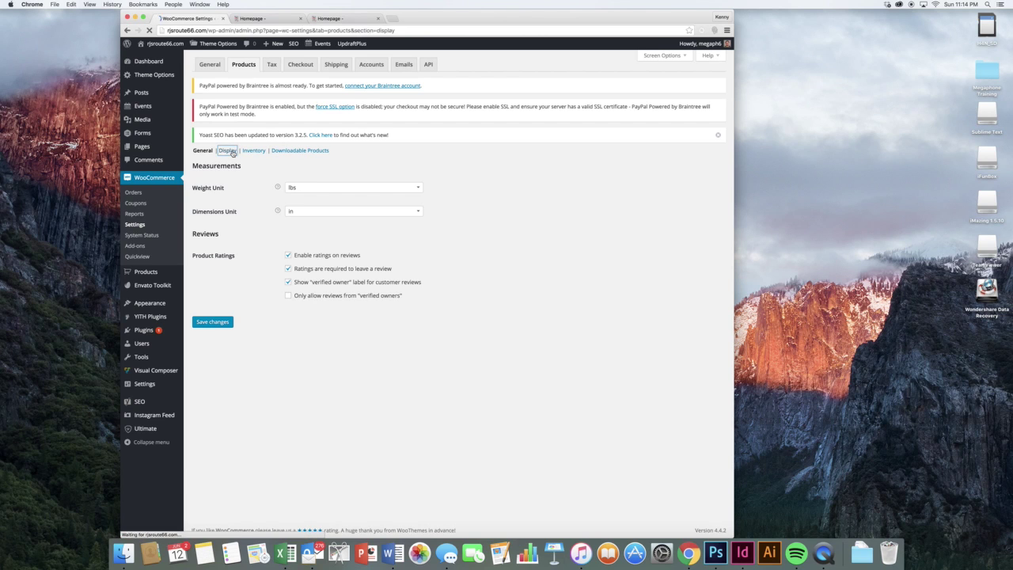
scroll(338, 184, down, 1)
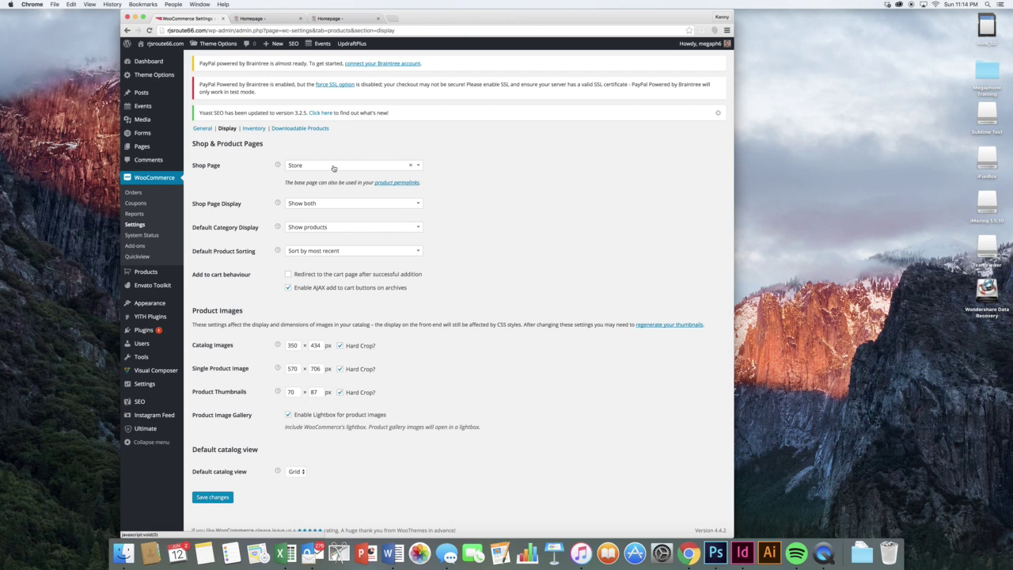
click(333, 168)
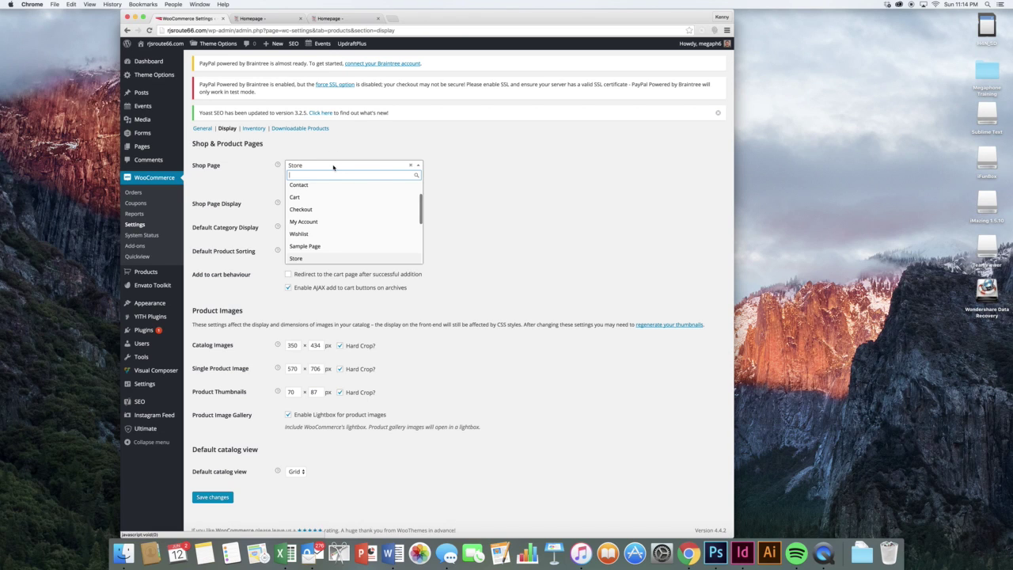
click(441, 202)
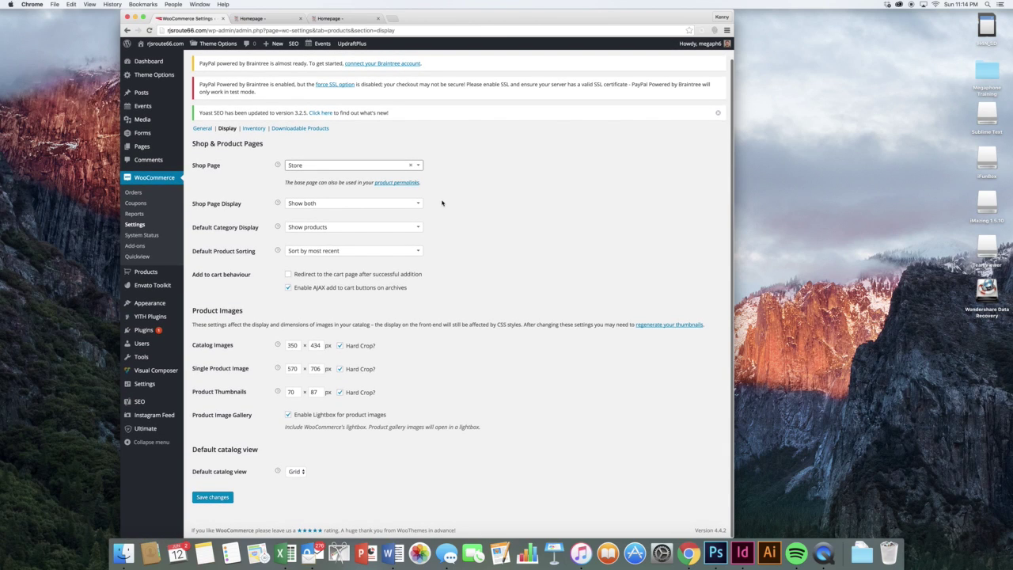
click(345, 251)
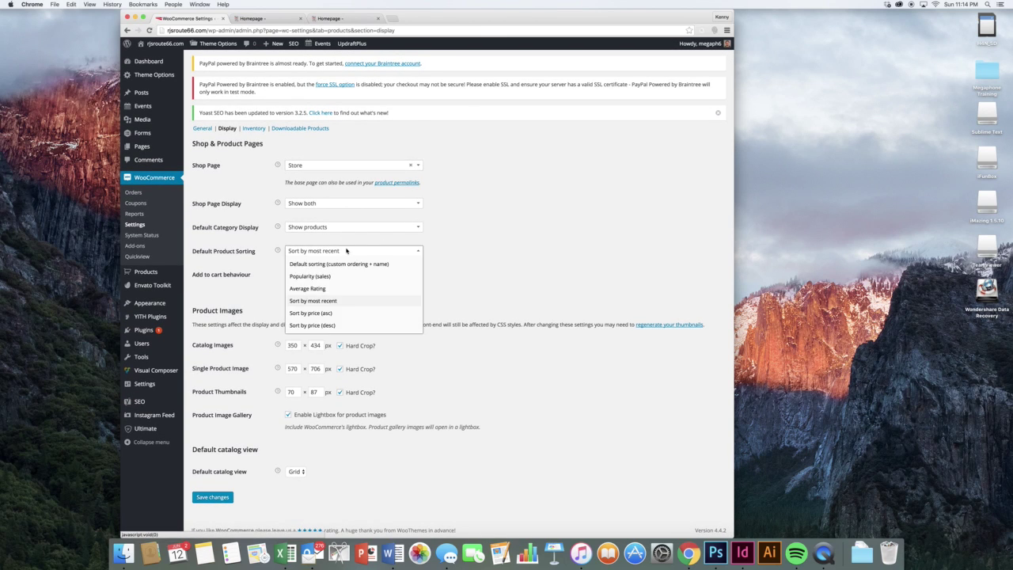
click(452, 252)
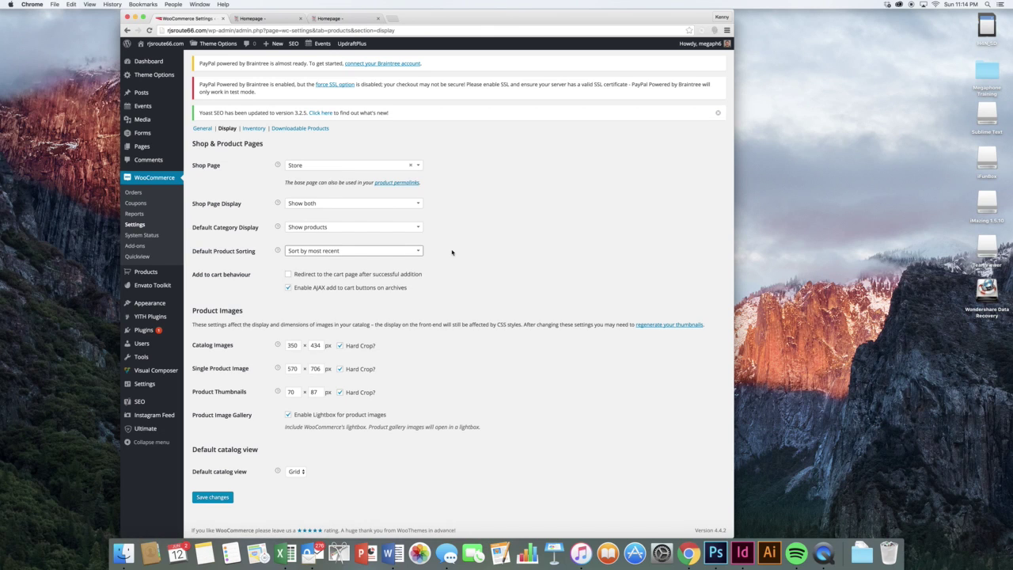
- Step through the Inventory and Downloadable Products settings sections
scroll(452, 252, up, 2)
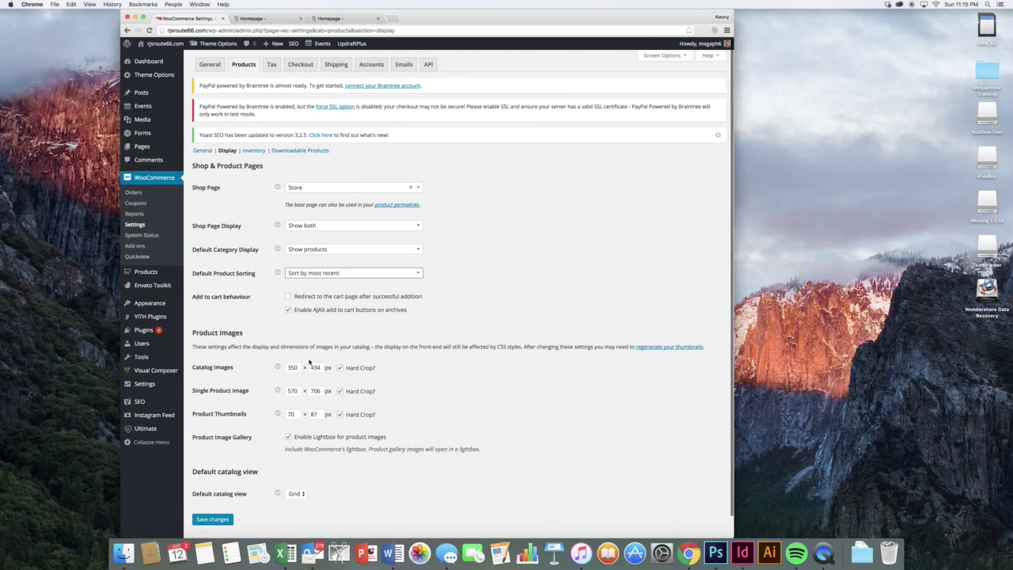
scroll(298, 267, up, 1)
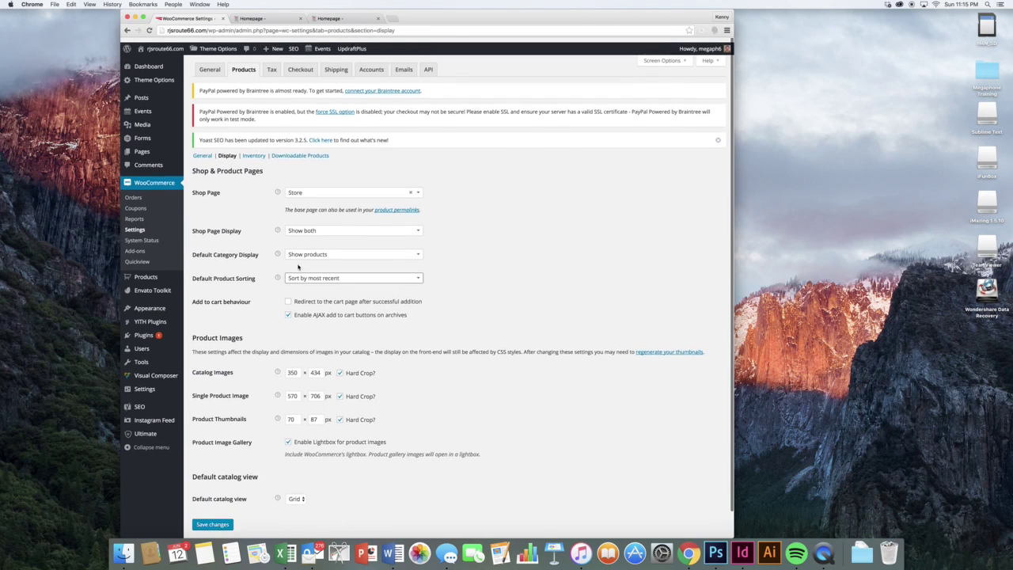
click(254, 150)
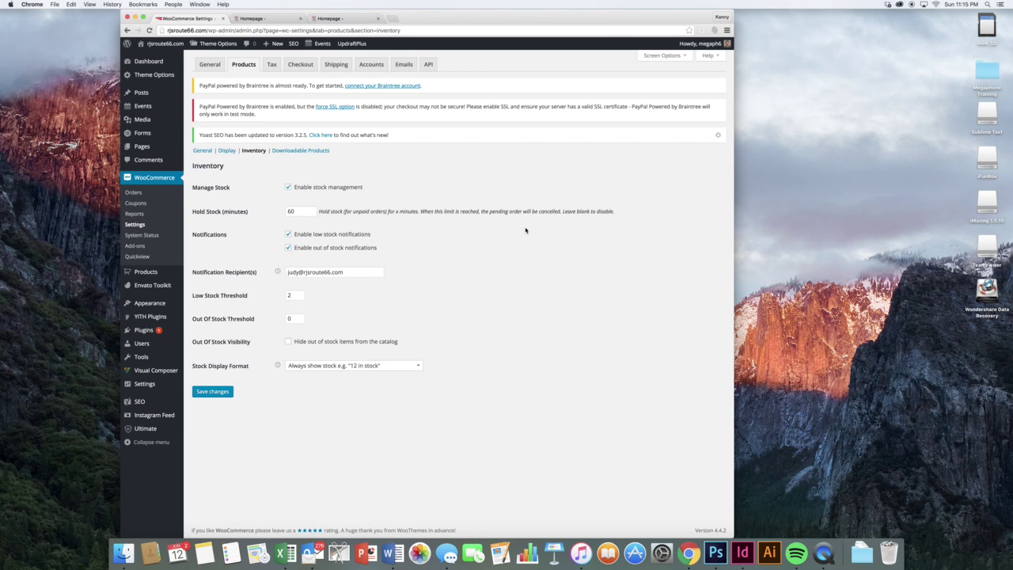
click(321, 154)
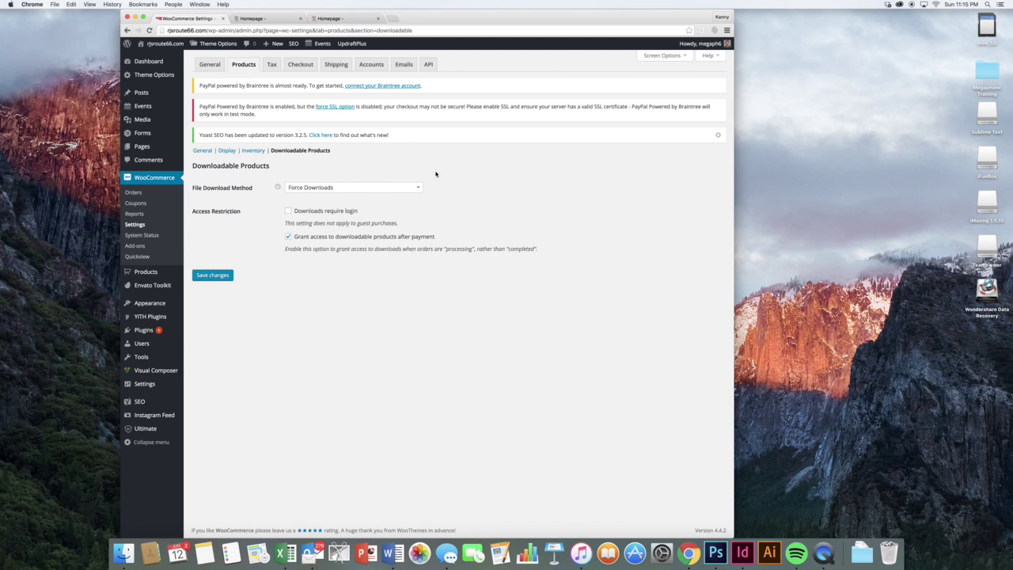
- Open the Tax settings' Standard Rates table of 1125 Missouri ZIP-code rates and scroll through it
click(271, 64)
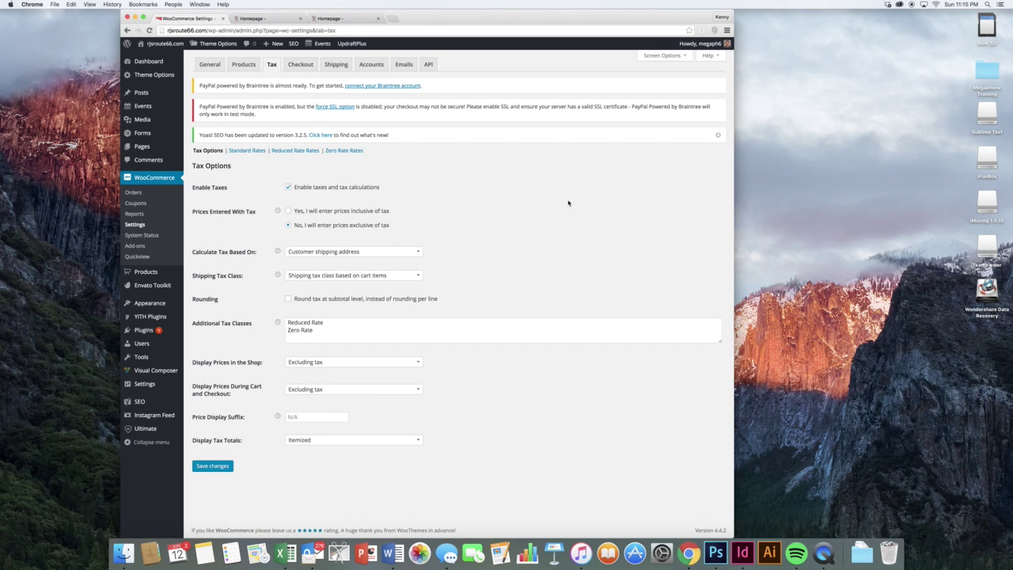
click(254, 150)
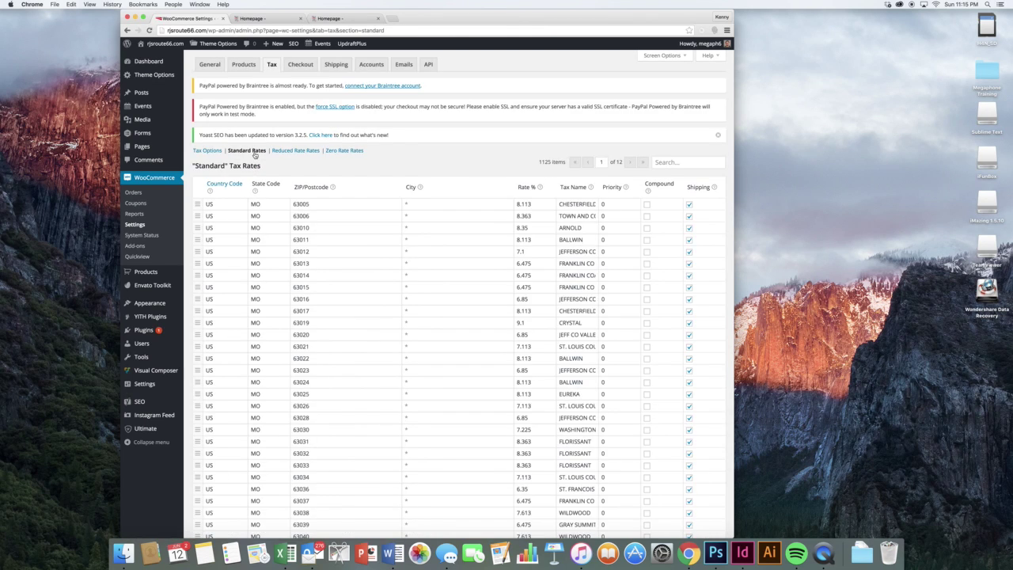
scroll(467, 195, down, 10)
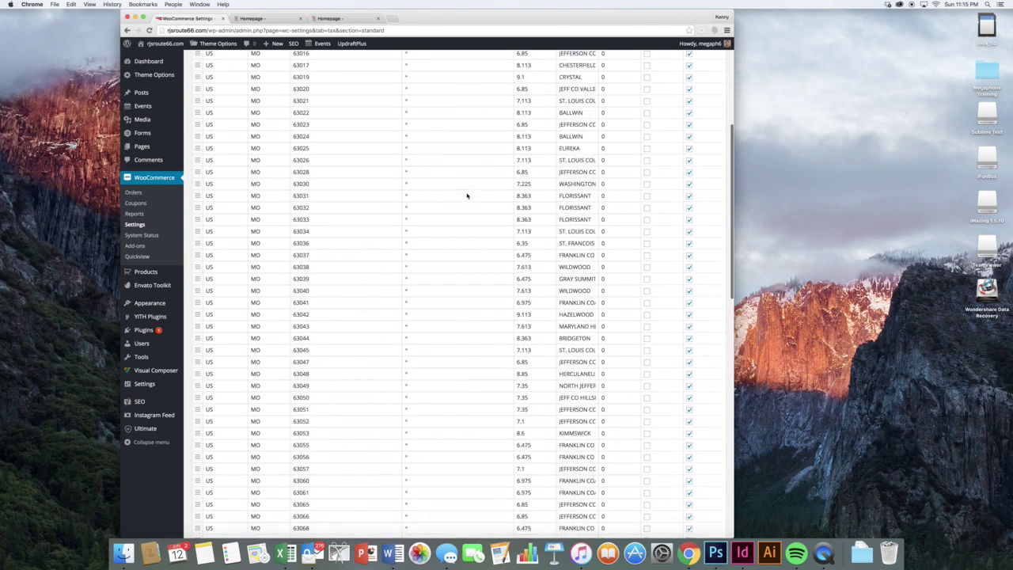
scroll(467, 196, down, 10)
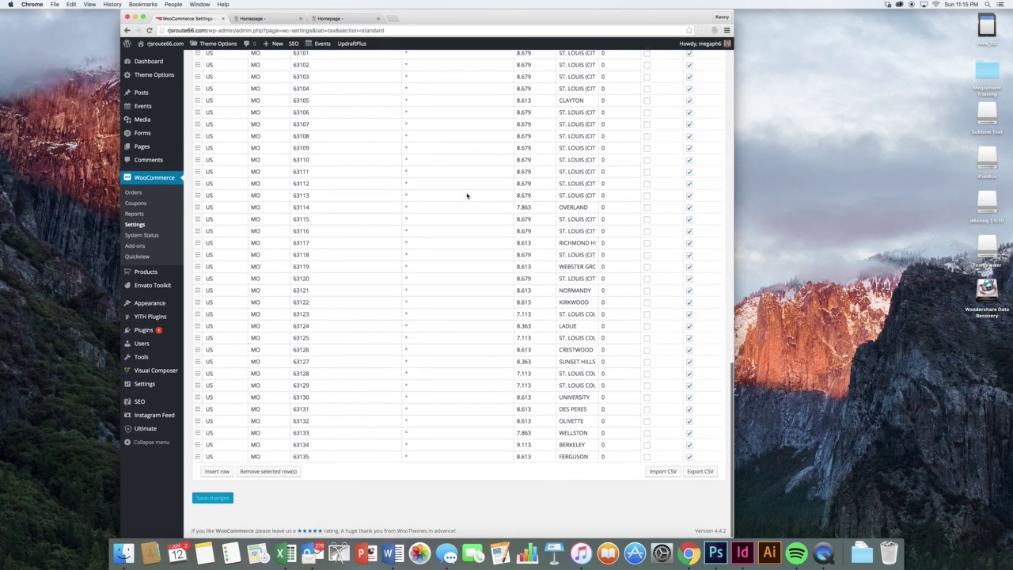
scroll(467, 196, up, 20)
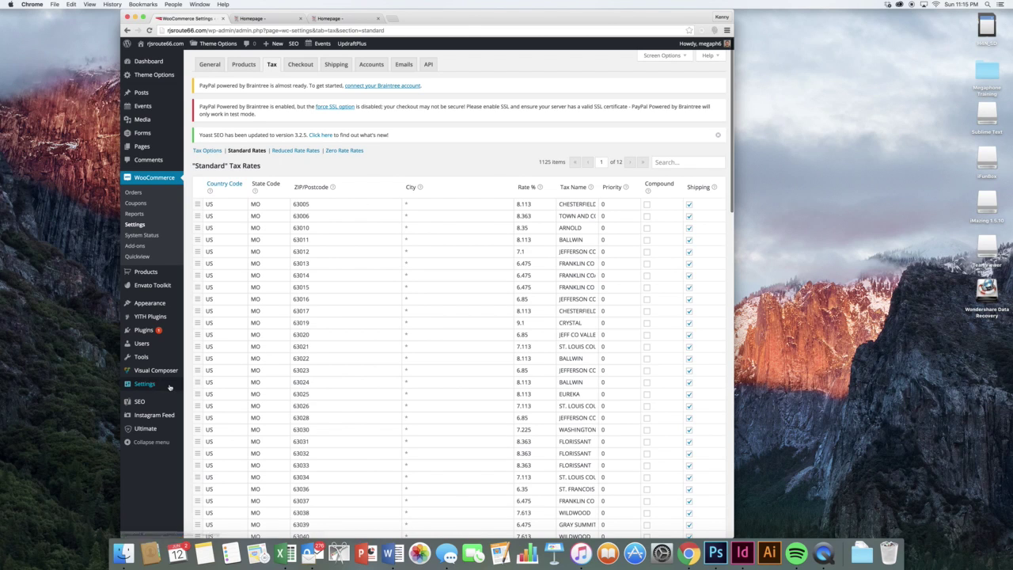
mouse_move(164, 387)
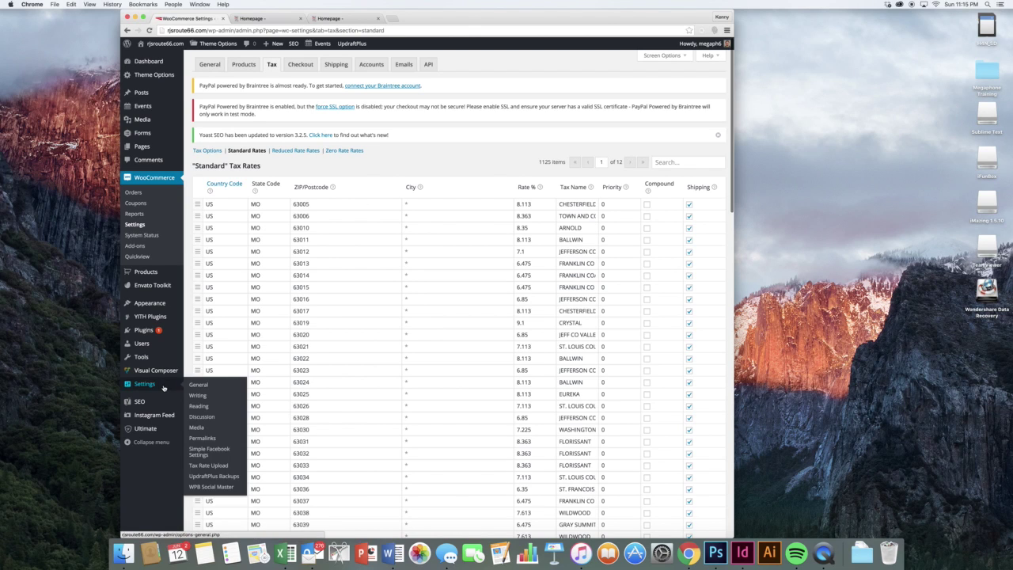
- Open the Tax Rate Upload page and view Missouri's sales tax page on taxrates.com
click(223, 466)
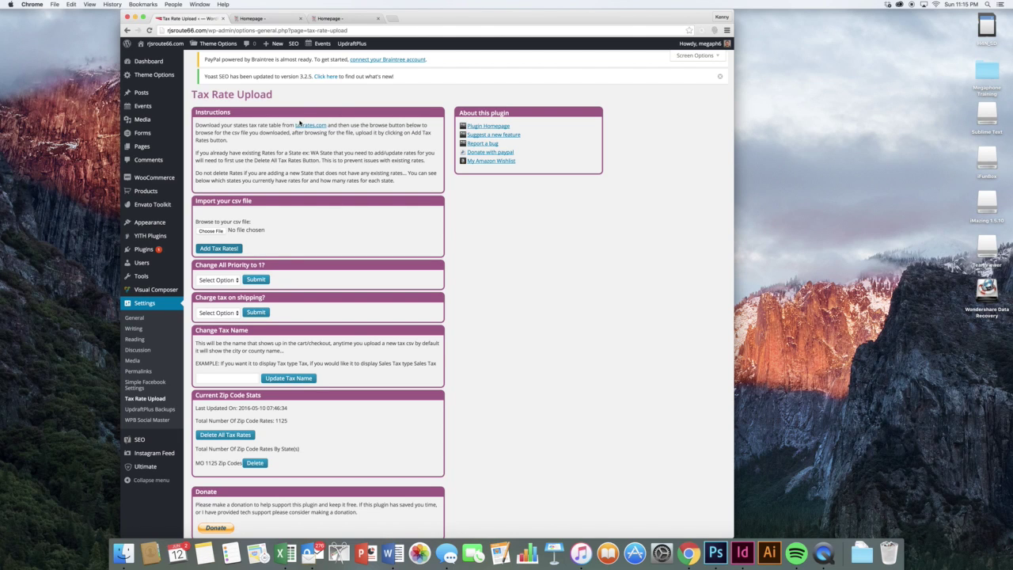
click(300, 124)
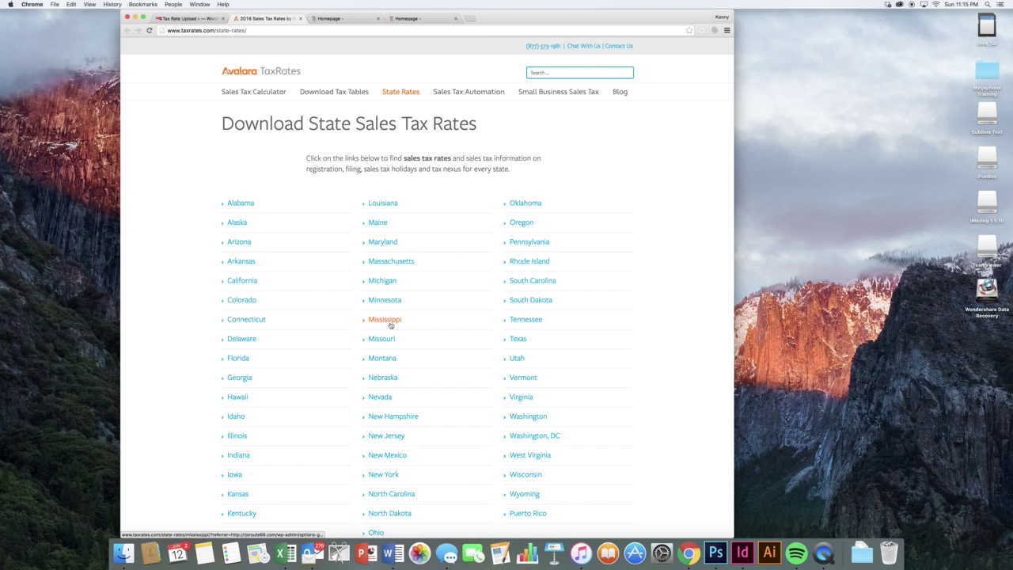
click(391, 324)
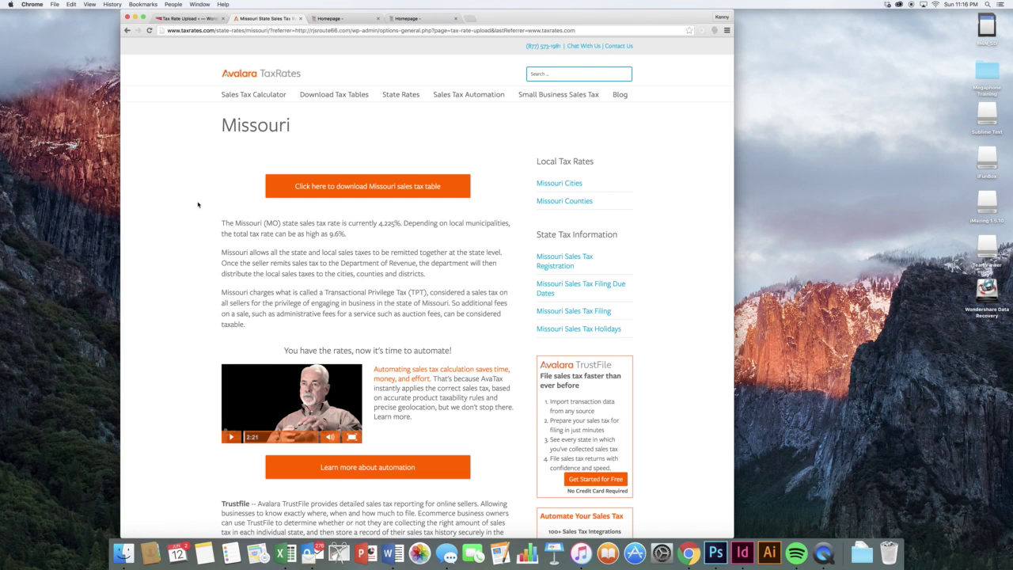
scroll(198, 204, down, 2)
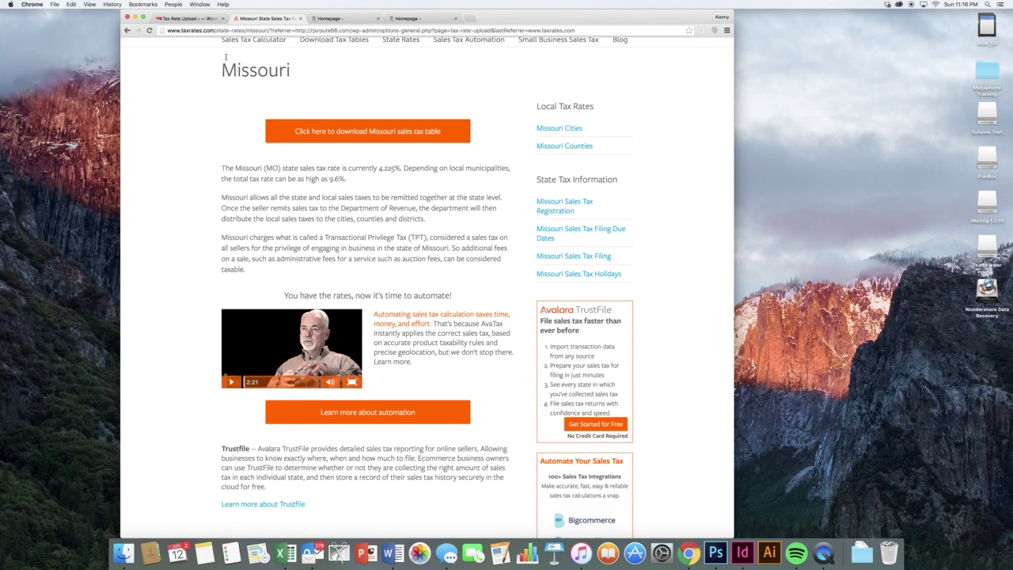
- Back on the Tax Rate Upload page, browse for a CSV file, then cancel without choosing one
click(189, 17)
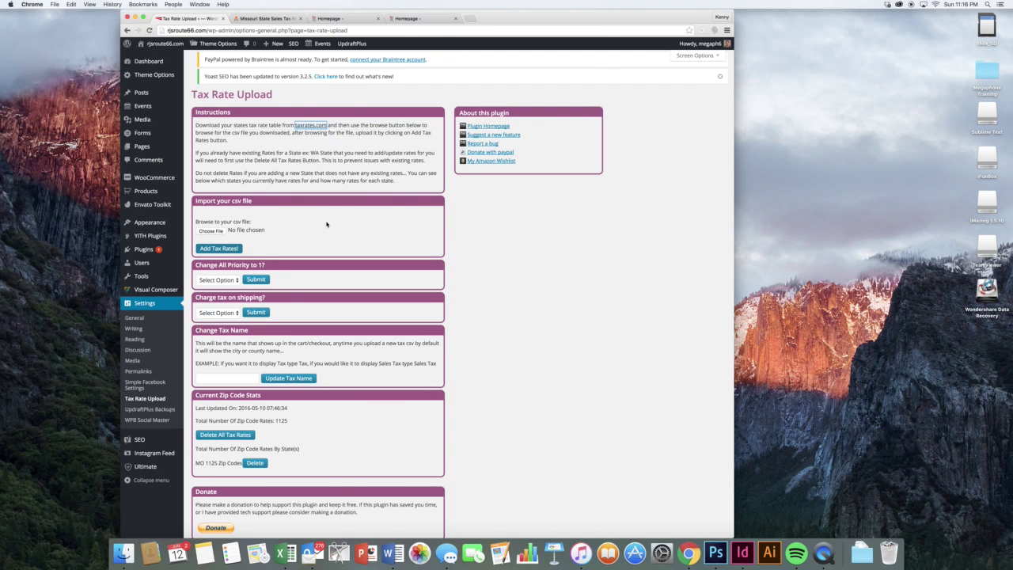
click(211, 231)
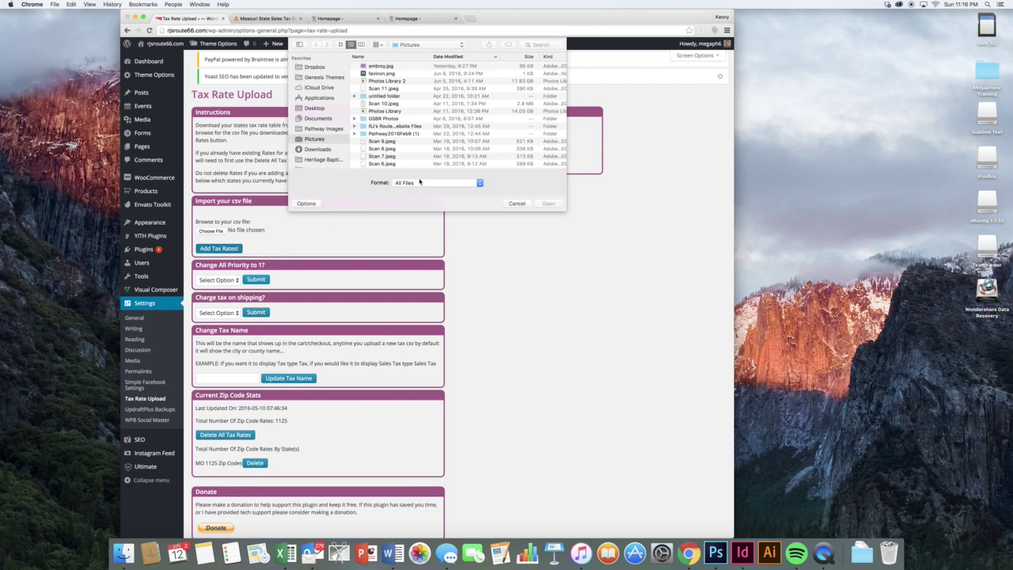
click(404, 80)
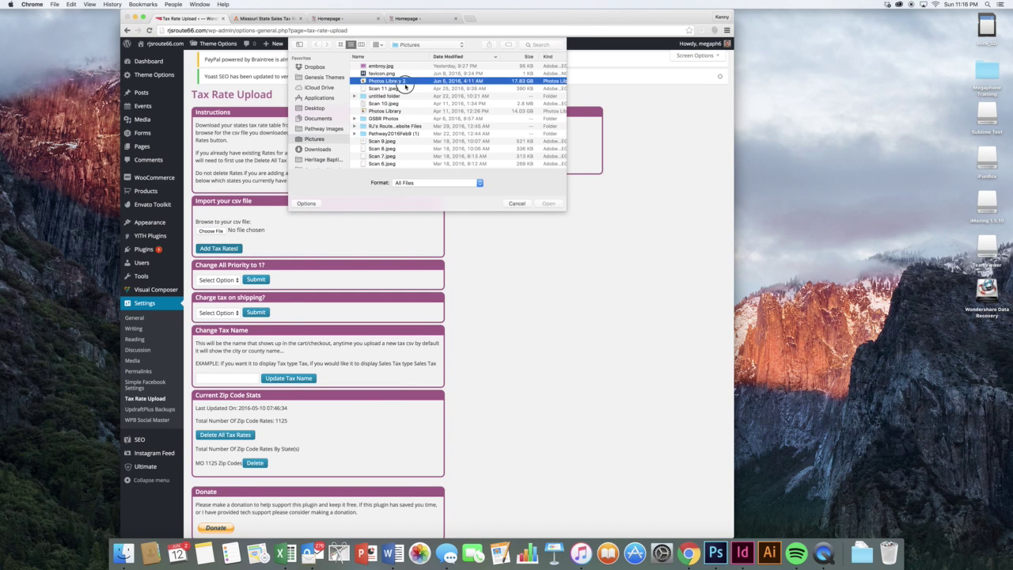
click(516, 203)
scroll(321, 212, down, 2)
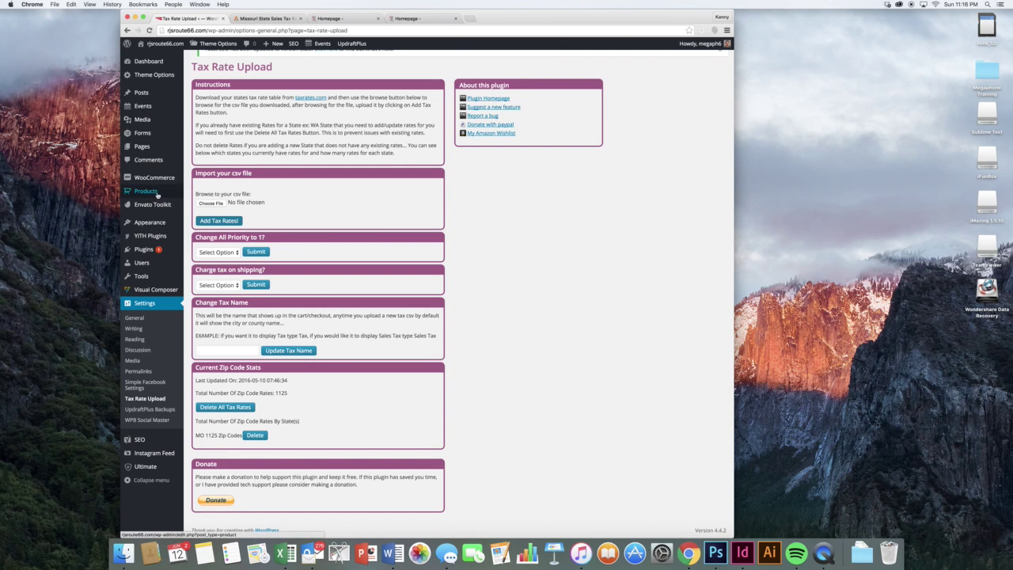
mouse_move(158, 183)
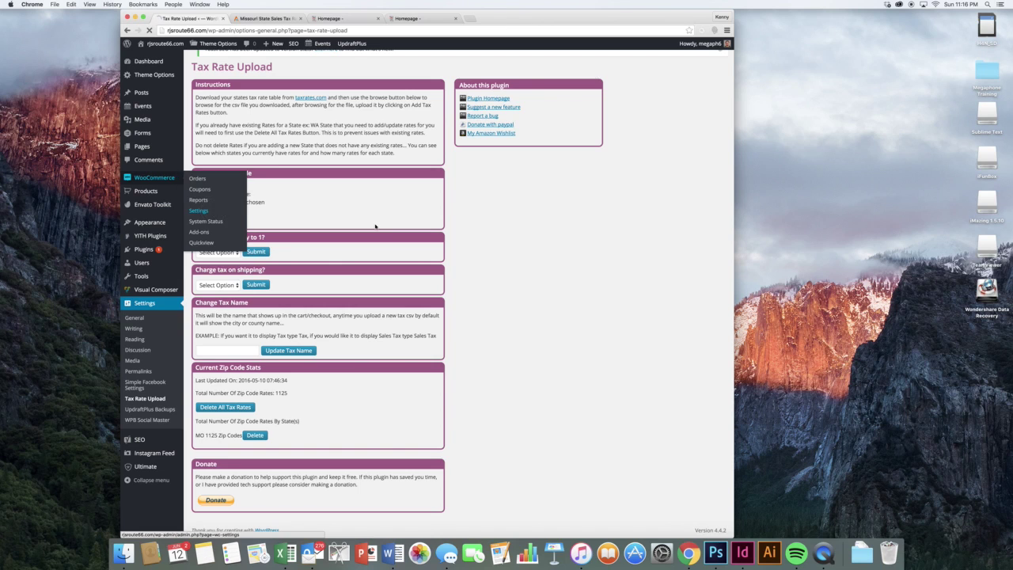
- Open the Checkout settings and scroll to the Payment Gateways table, where only PayPal is enabled
click(199, 211)
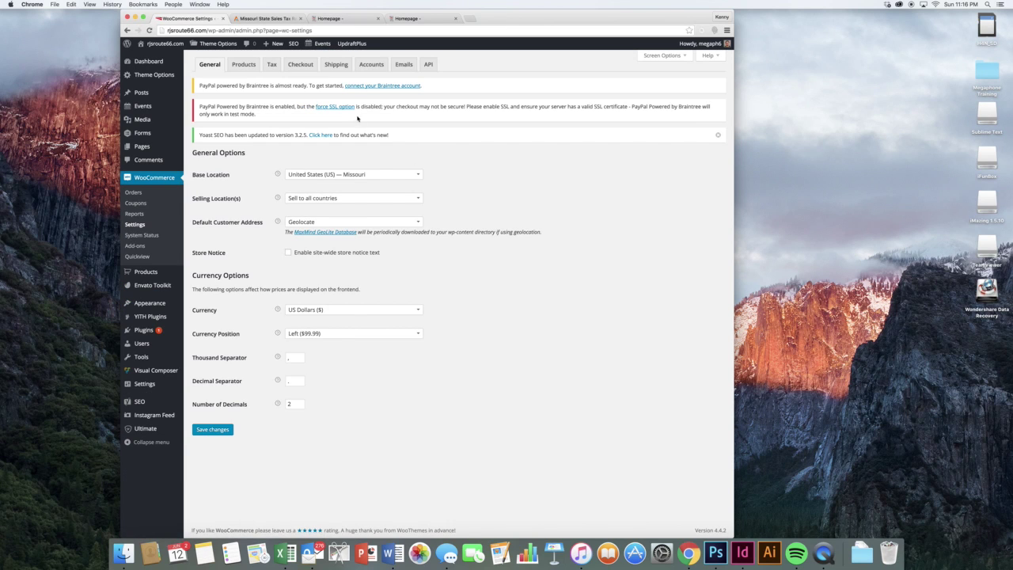
click(296, 64)
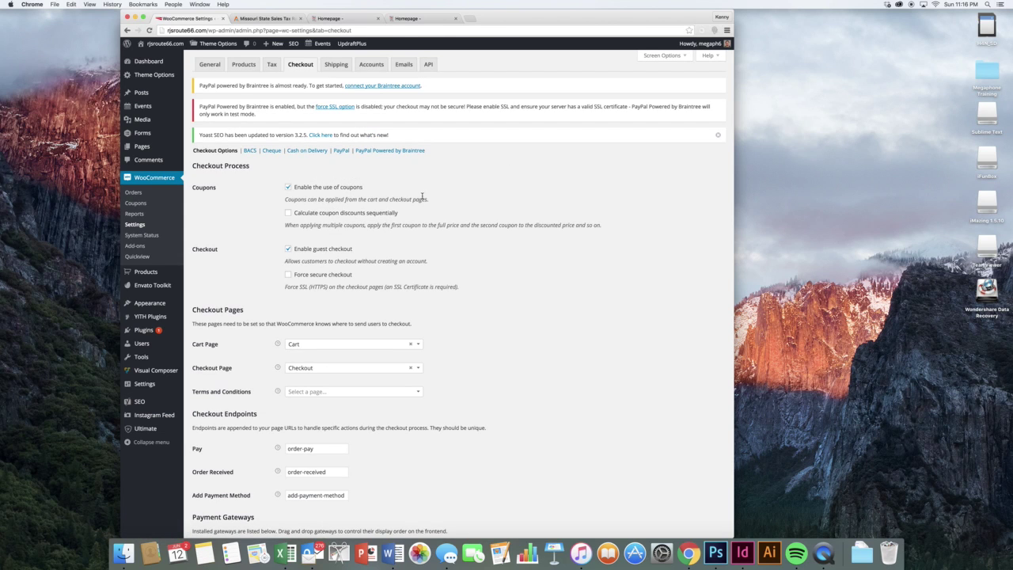
scroll(439, 199, down, 5)
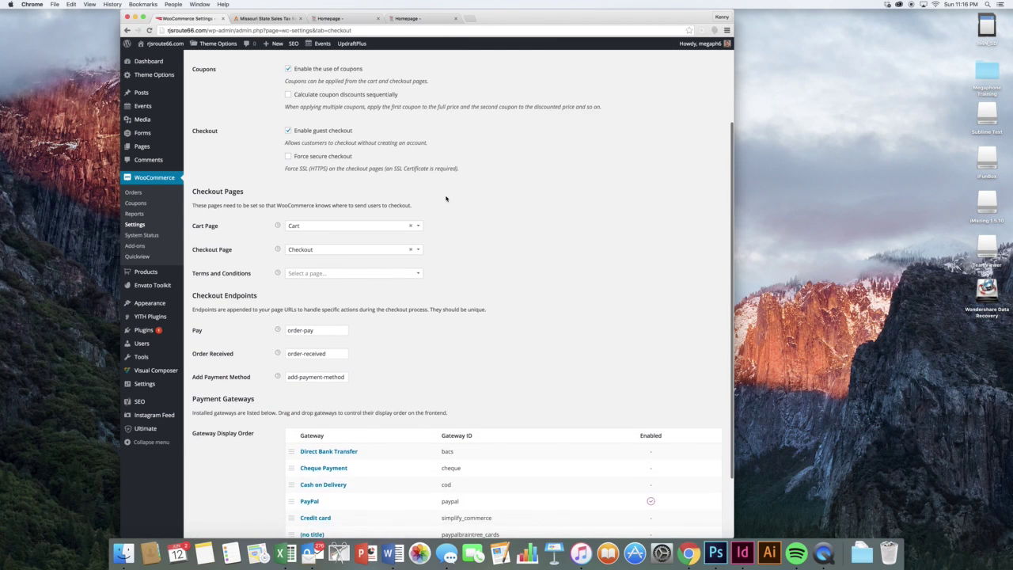
scroll(480, 257, down, 3)
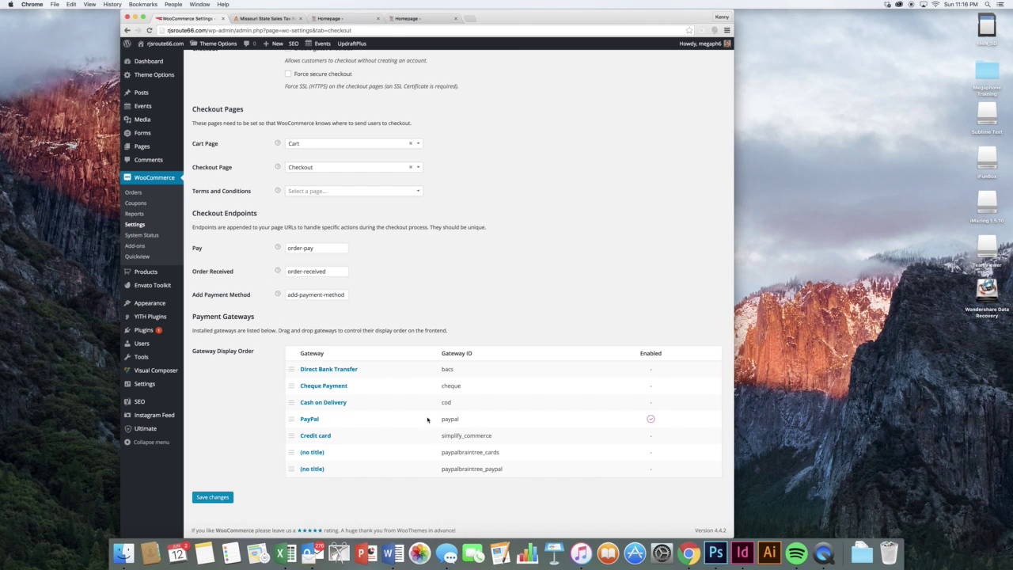
scroll(441, 378, up, 2)
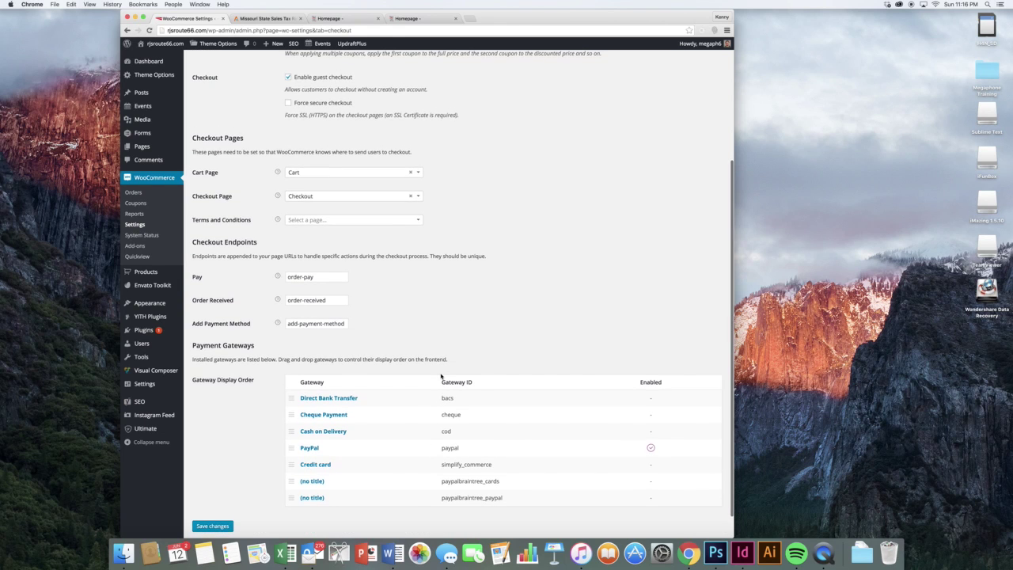
scroll(438, 338, down, 1)
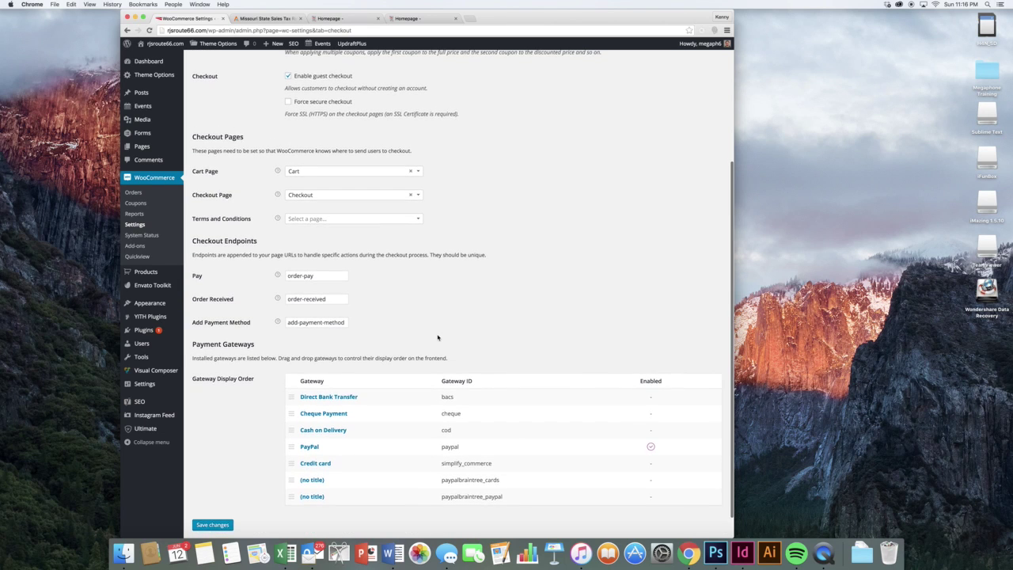
scroll(436, 335, up, 5)
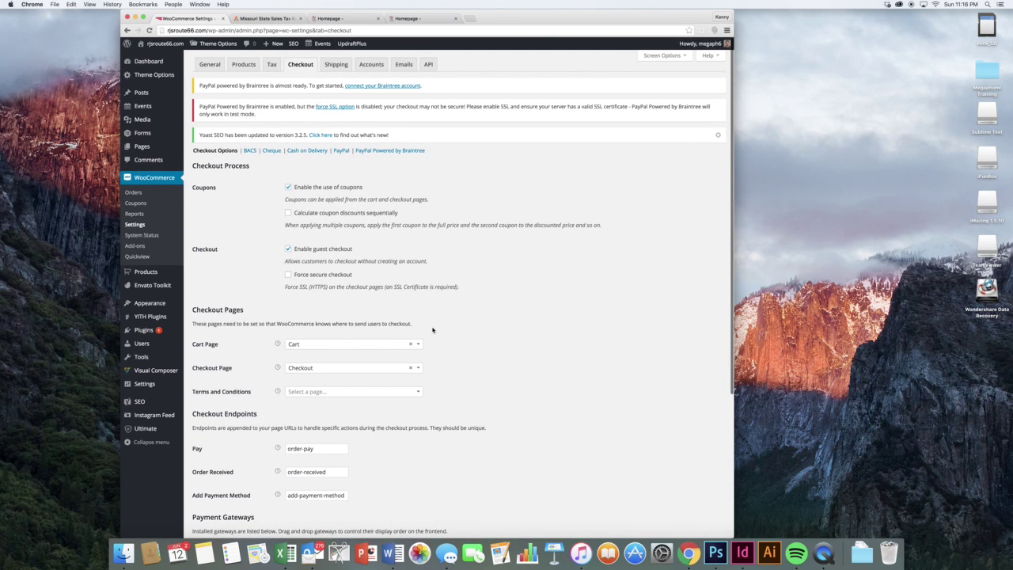
- Review the BACS, Cheque and PayPal payment gateway settings pages
click(250, 150)
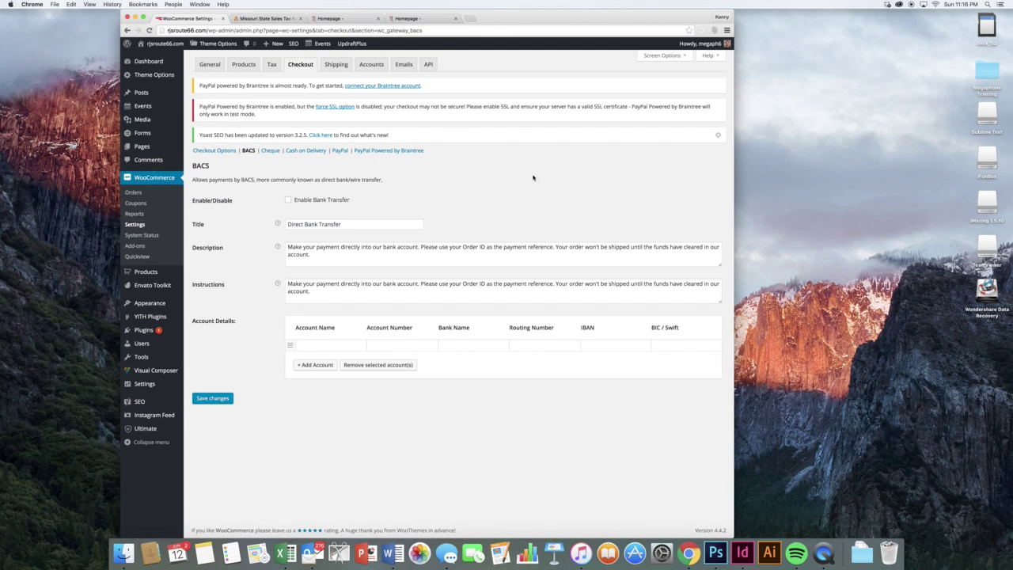
click(271, 152)
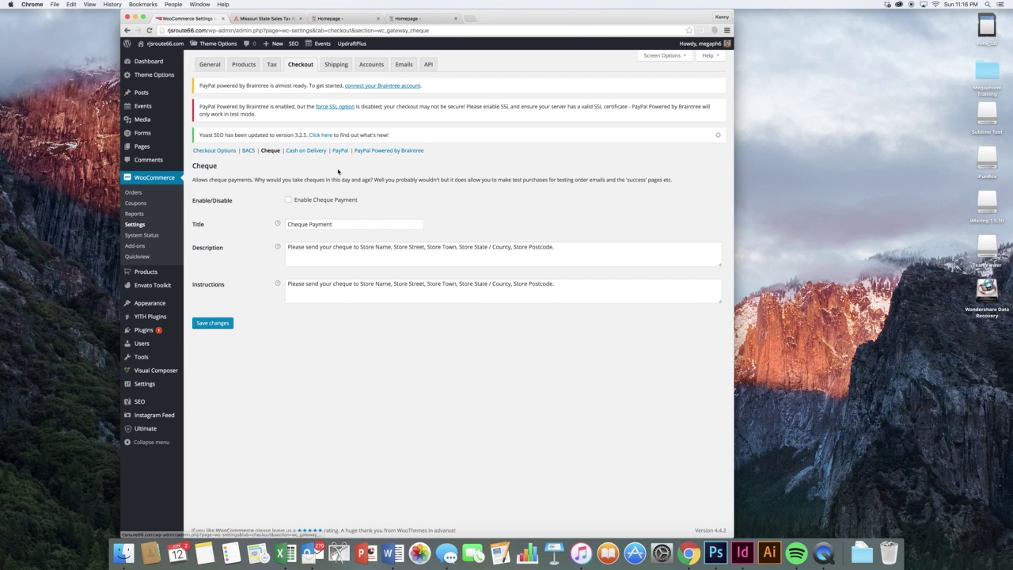
click(341, 151)
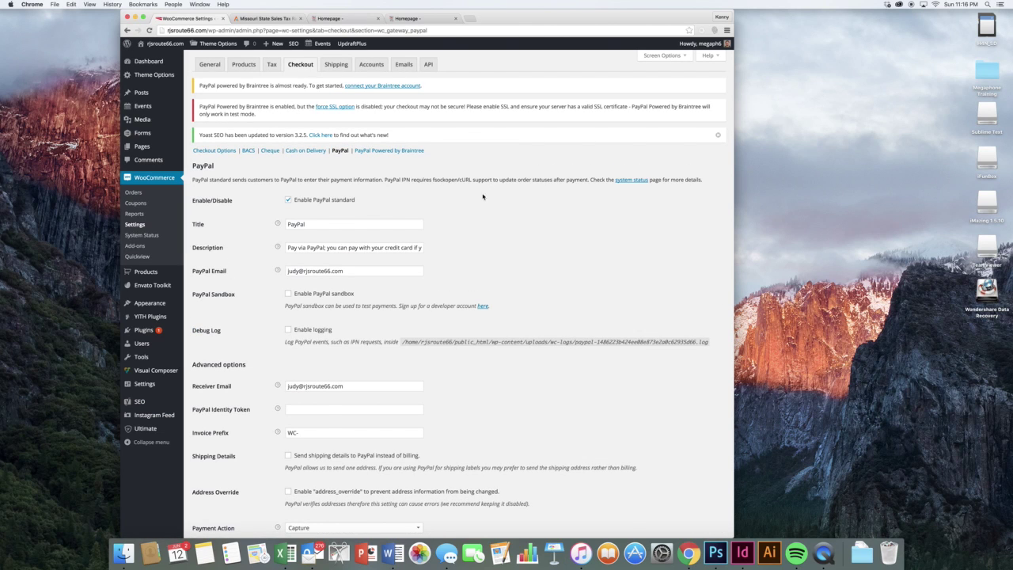
scroll(323, 215, down, 2)
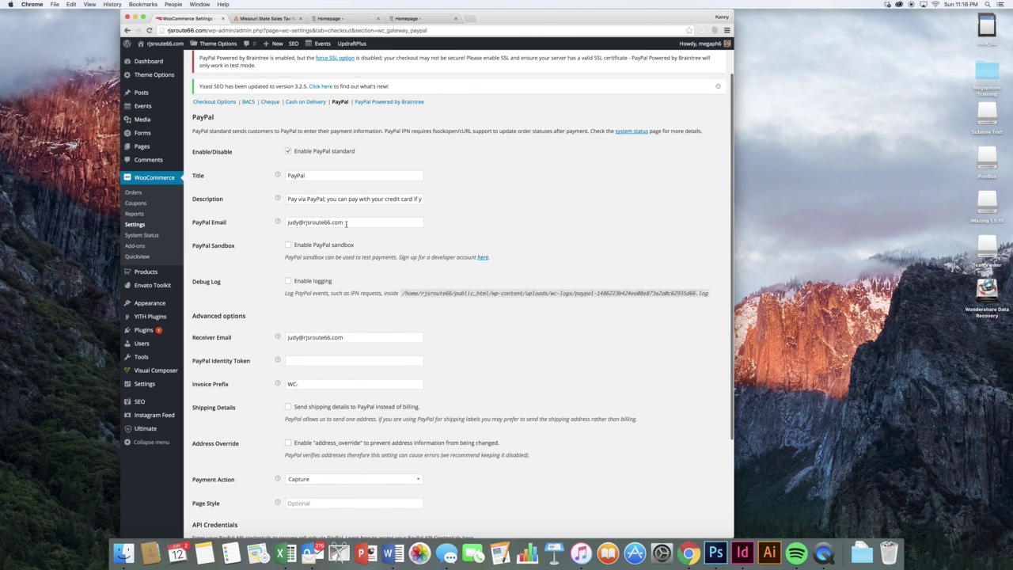
- Inspect the PayPal Email and Invoice Prefix fields unchanged, then go to Shipping settings
click(372, 223)
click(452, 228)
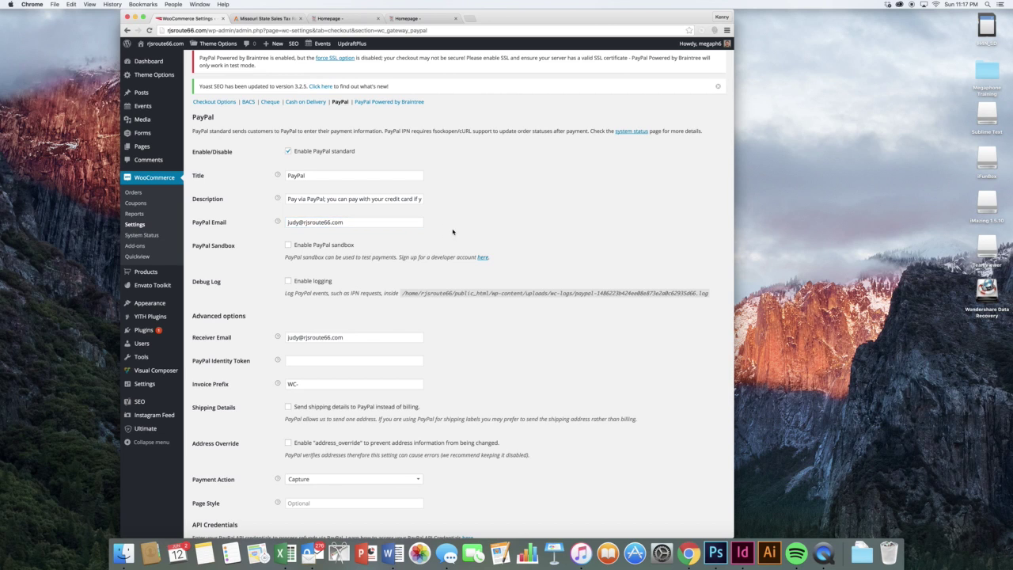
scroll(453, 231, down, 5)
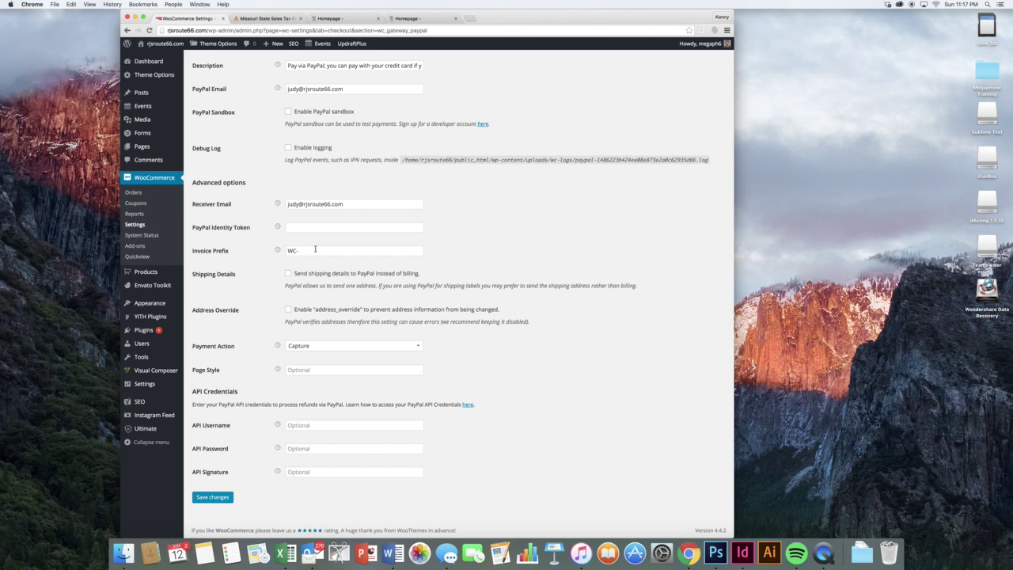
click(295, 250)
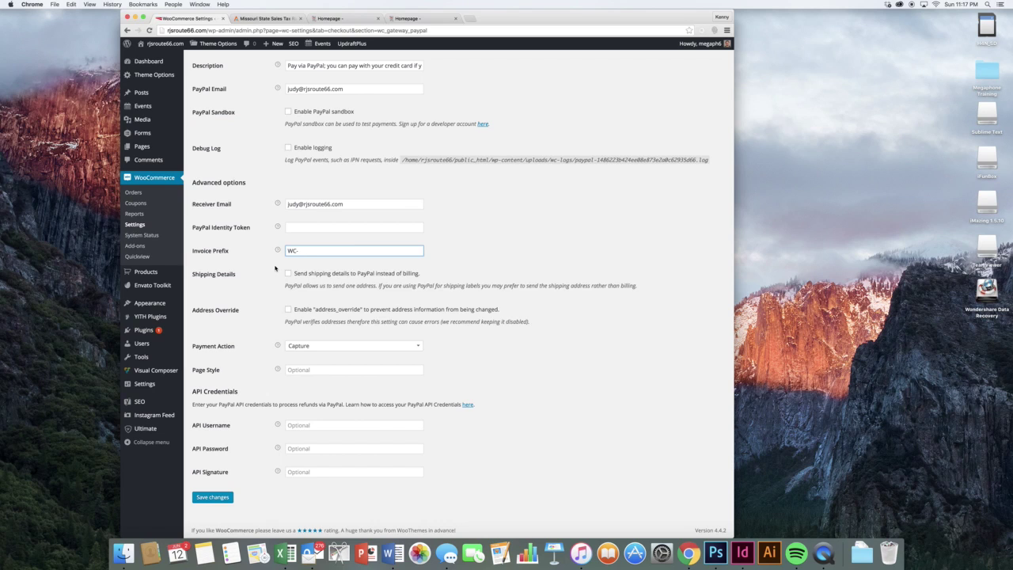
click(276, 268)
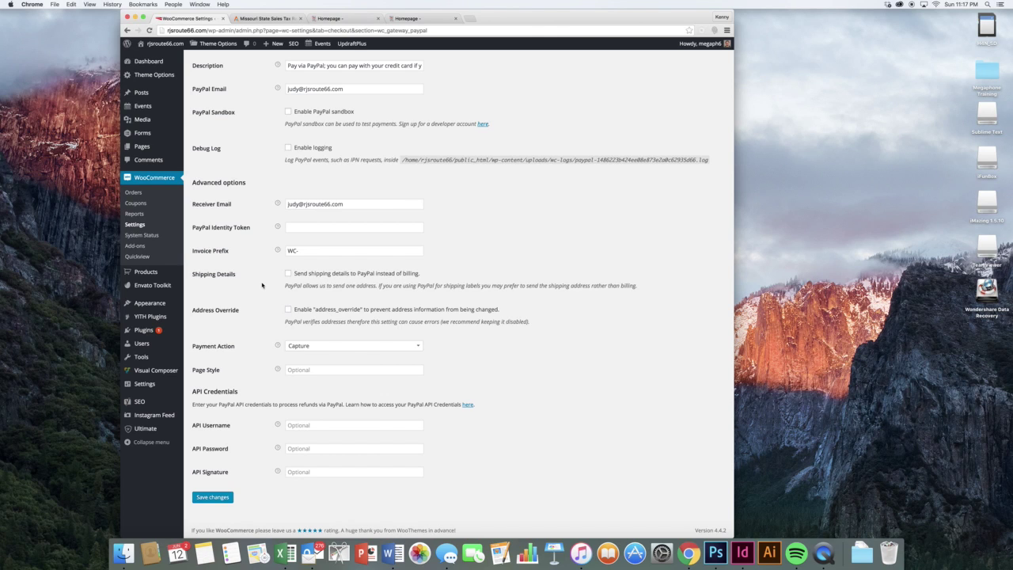
scroll(262, 285, up, 5)
click(324, 66)
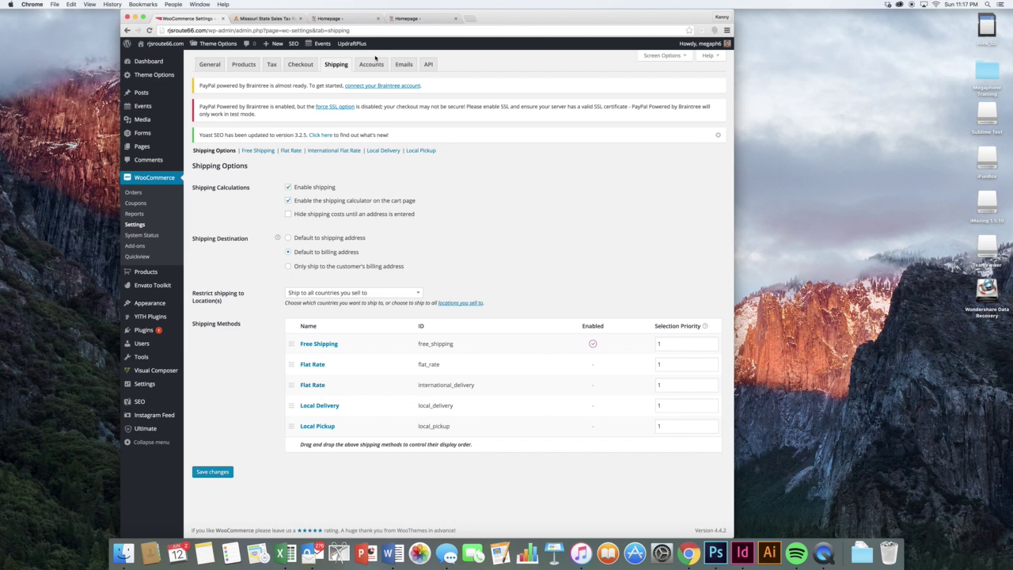
- Glance at the homepage preview, review the disabled Flat Rate method, then open Accounts settings
click(343, 18)
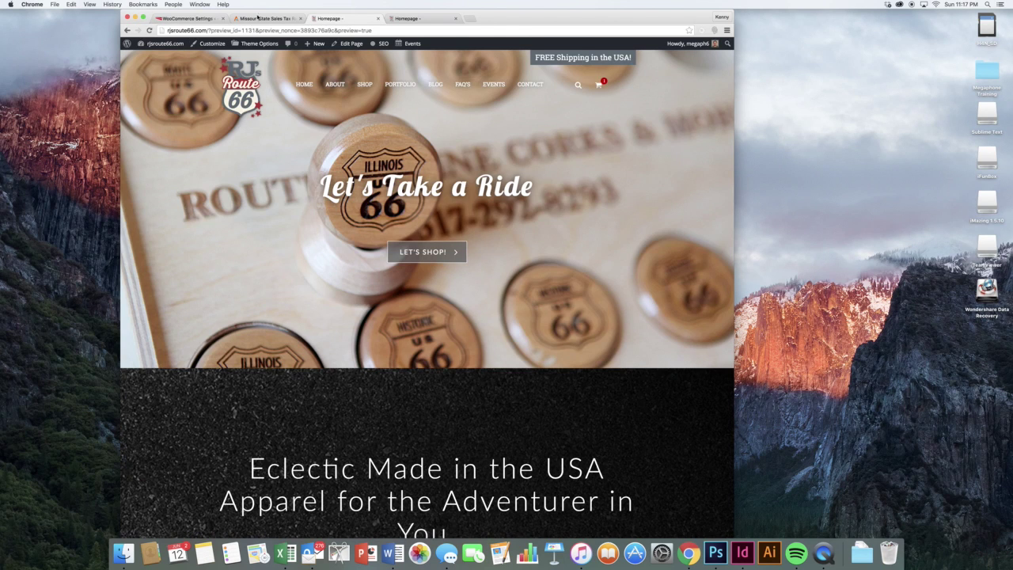
click(184, 18)
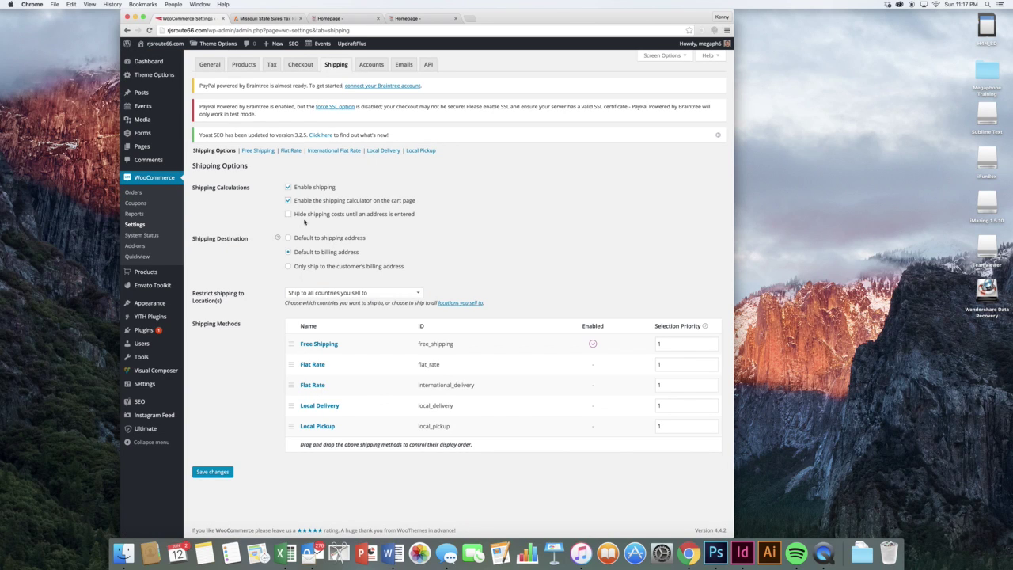
click(285, 152)
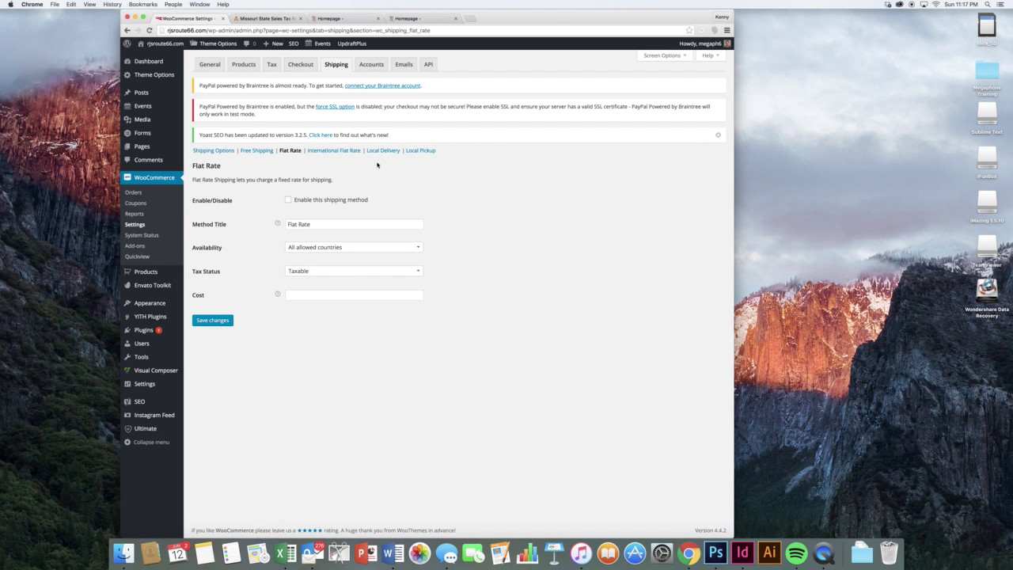
click(371, 65)
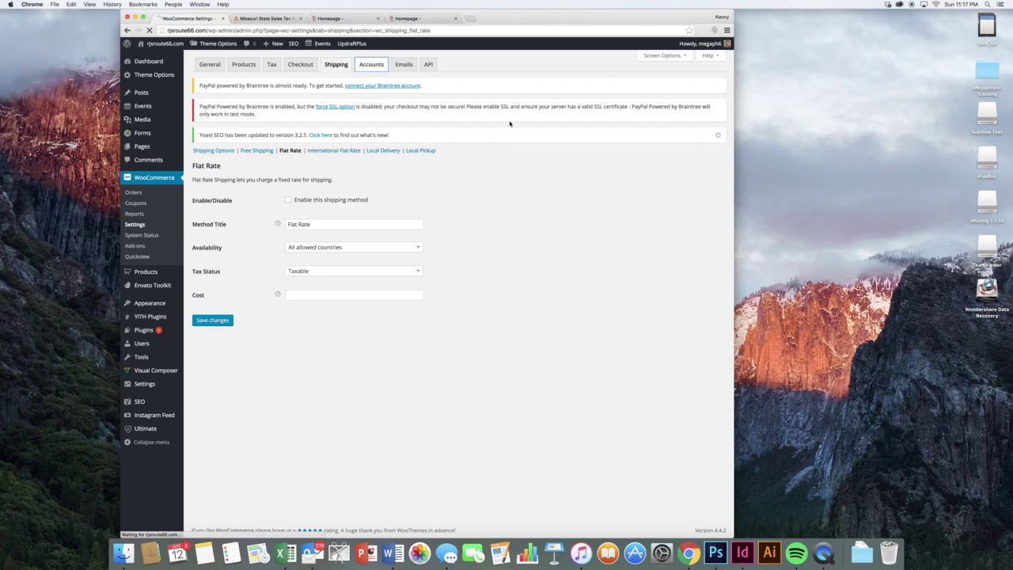
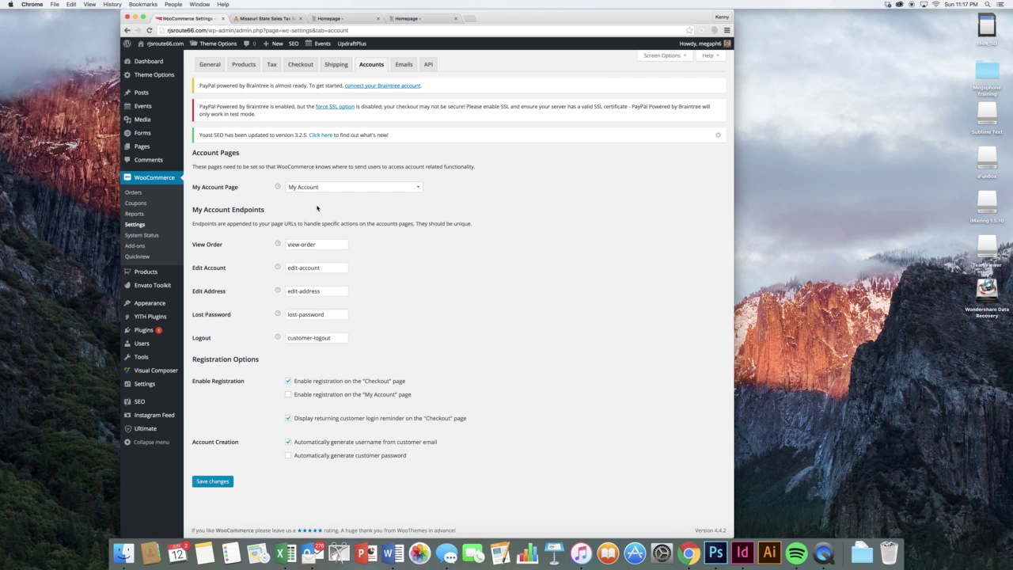
- Review the Completed order email's settings, including its subject text
click(403, 64)
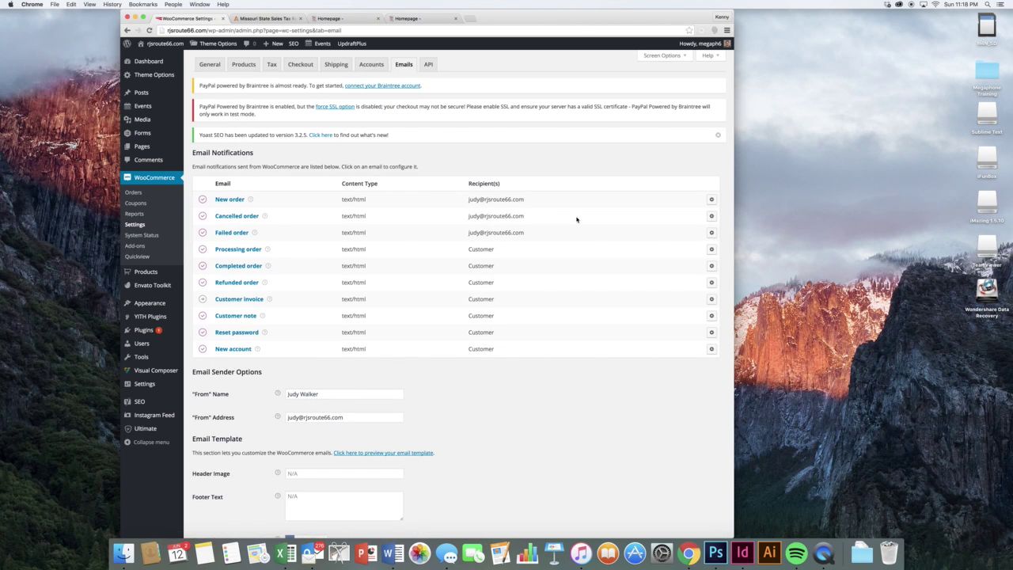
scroll(507, 230, down, 1)
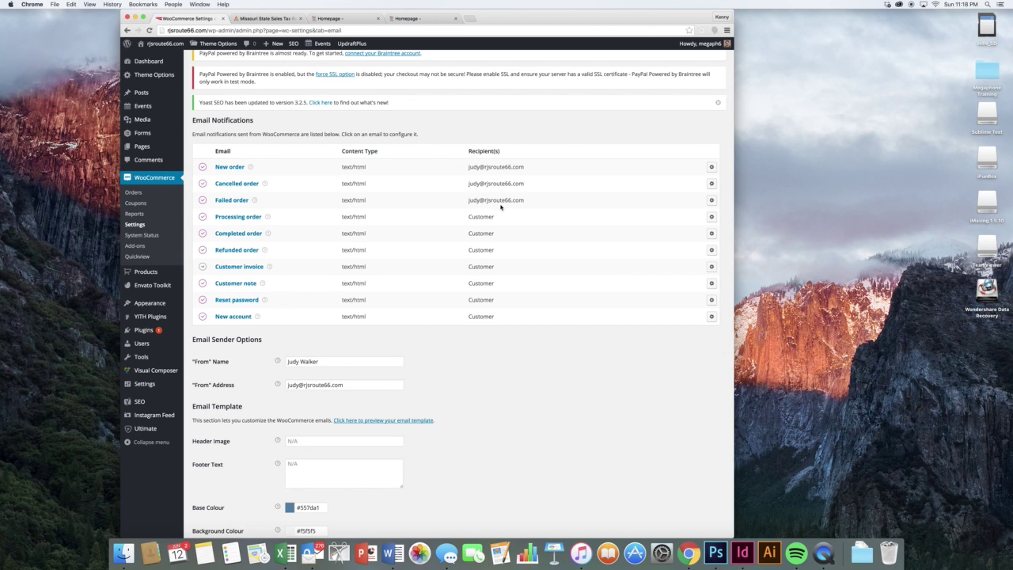
scroll(513, 212, down, 1)
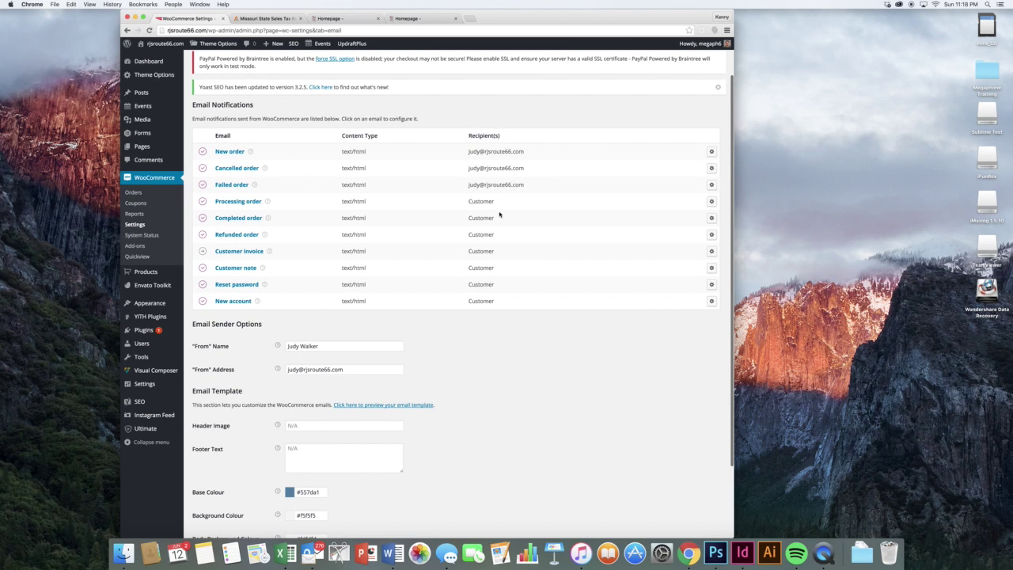
click(712, 218)
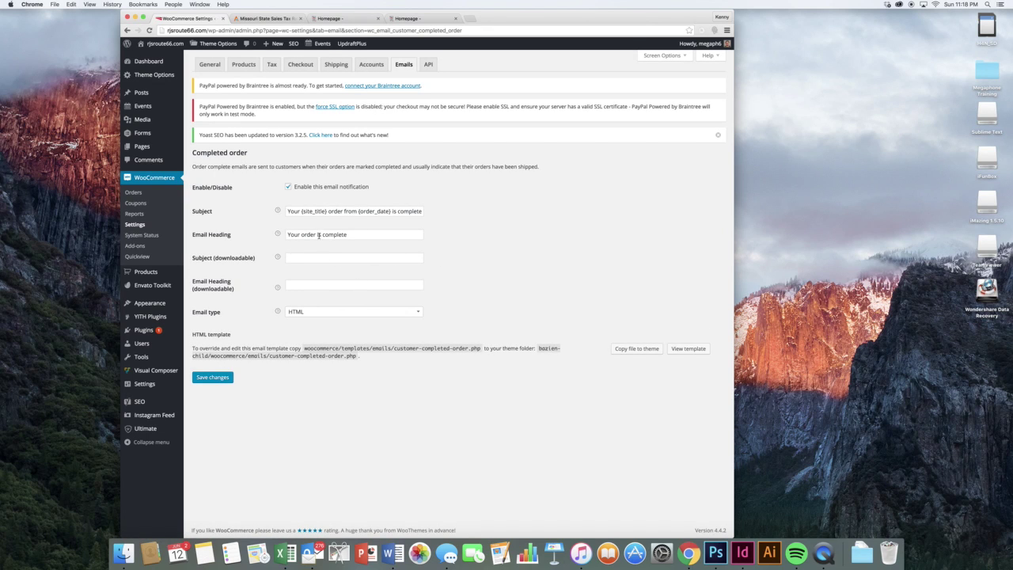
drag(326, 211, 459, 210)
click(463, 214)
- Check the New order email's recipient field, then view the API settings with REST API enabled
click(127, 30)
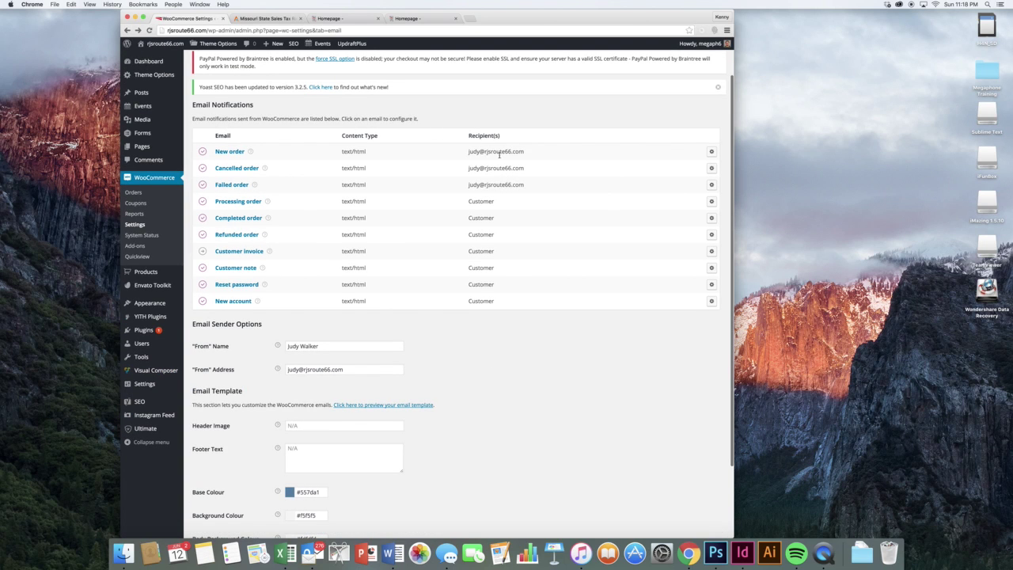
click(712, 152)
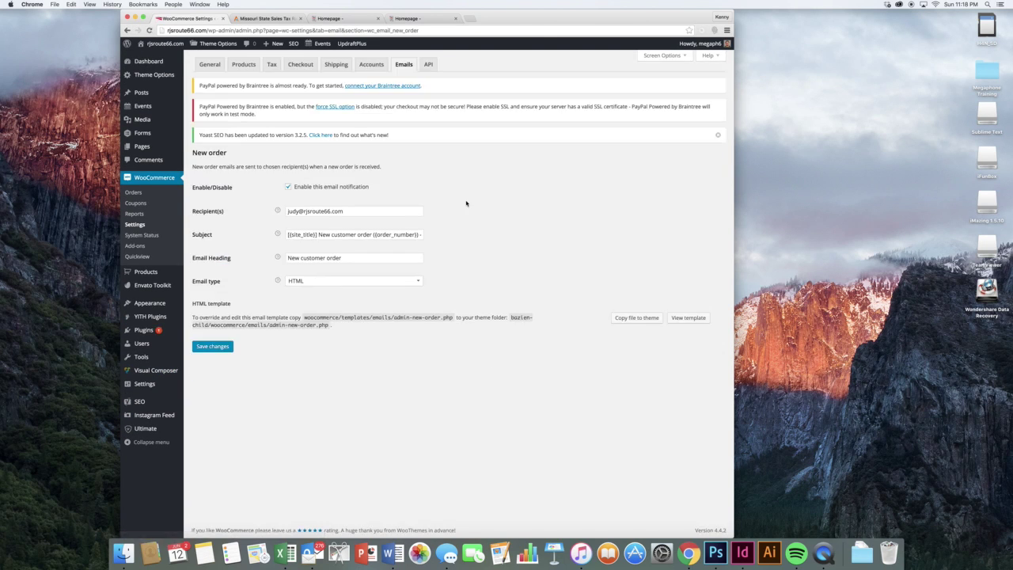
click(386, 210)
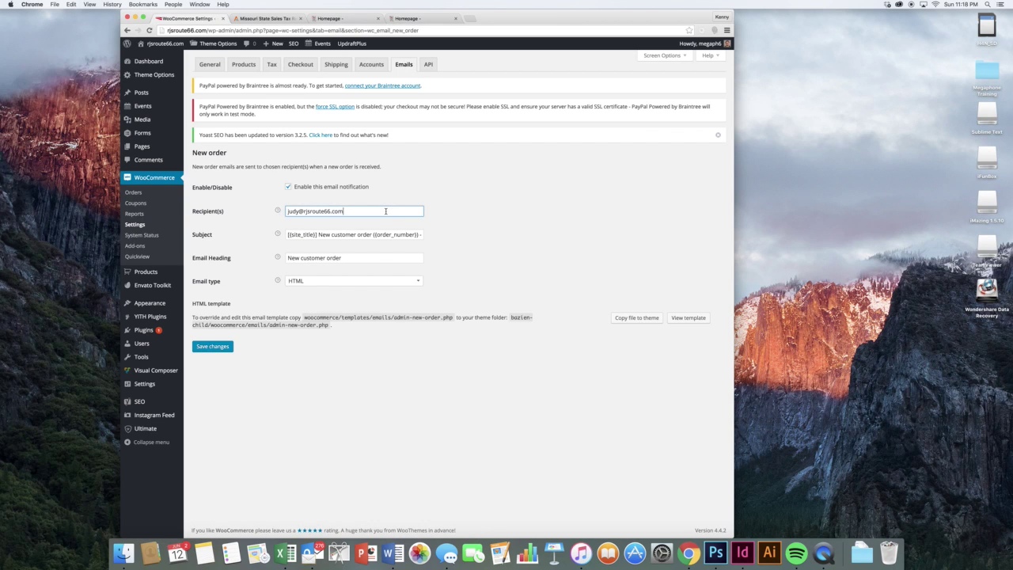
click(428, 64)
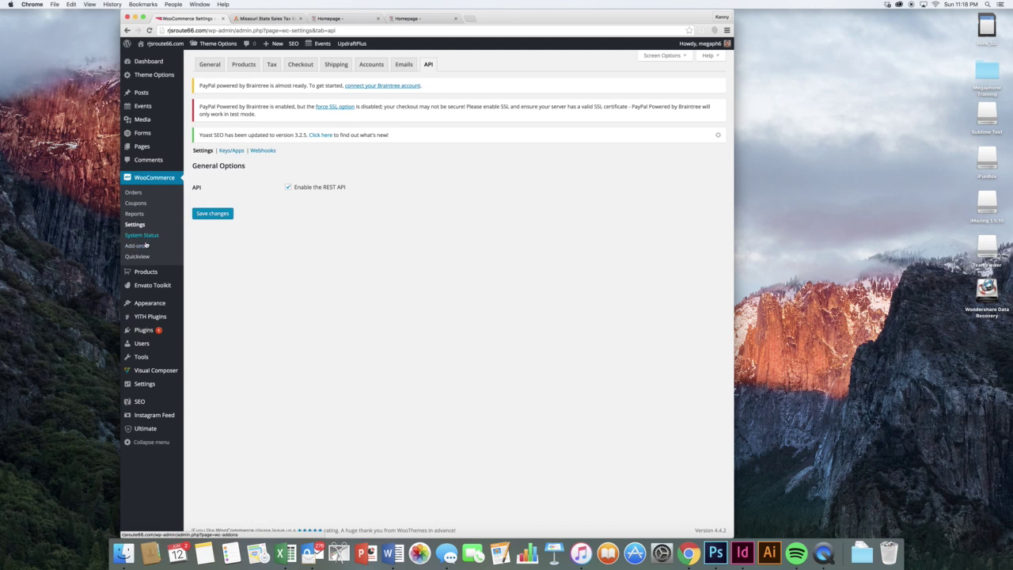
- From the Products list, edit the first product, the Pink Beauty | 1963 Mercury Monterey Metal Sign
mouse_move(154, 272)
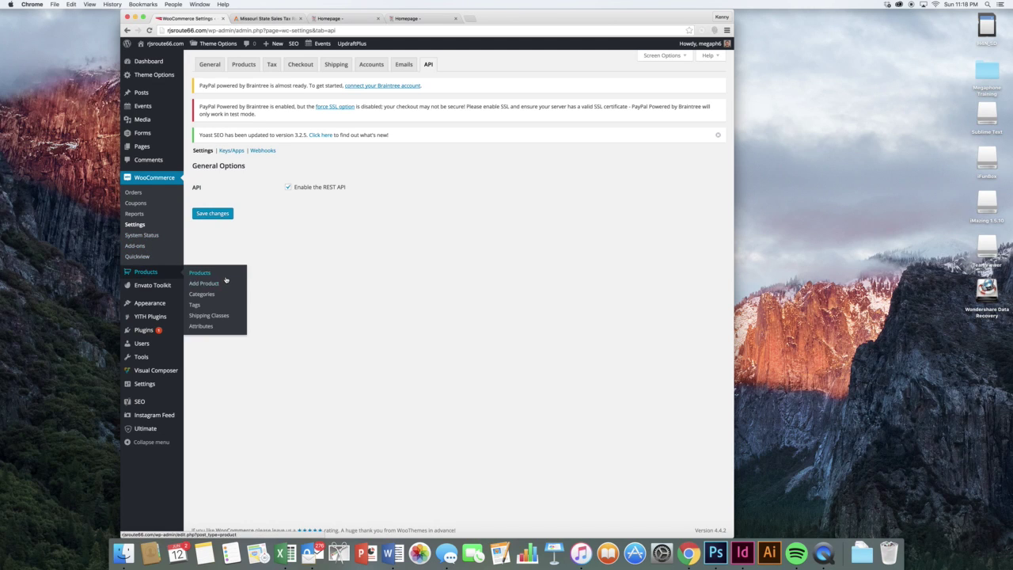
click(224, 274)
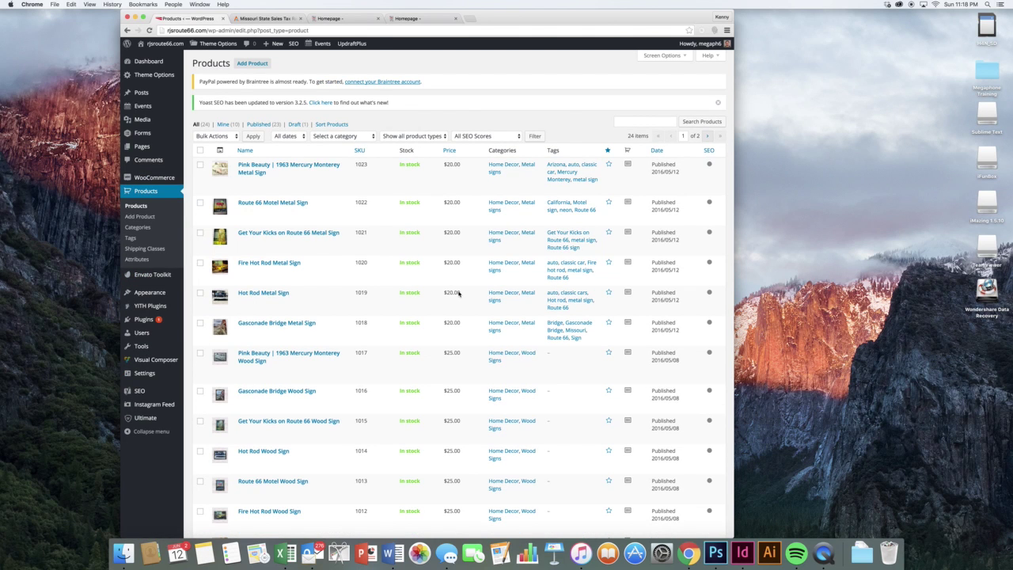
scroll(458, 293, down, 3)
scroll(459, 294, up, 3)
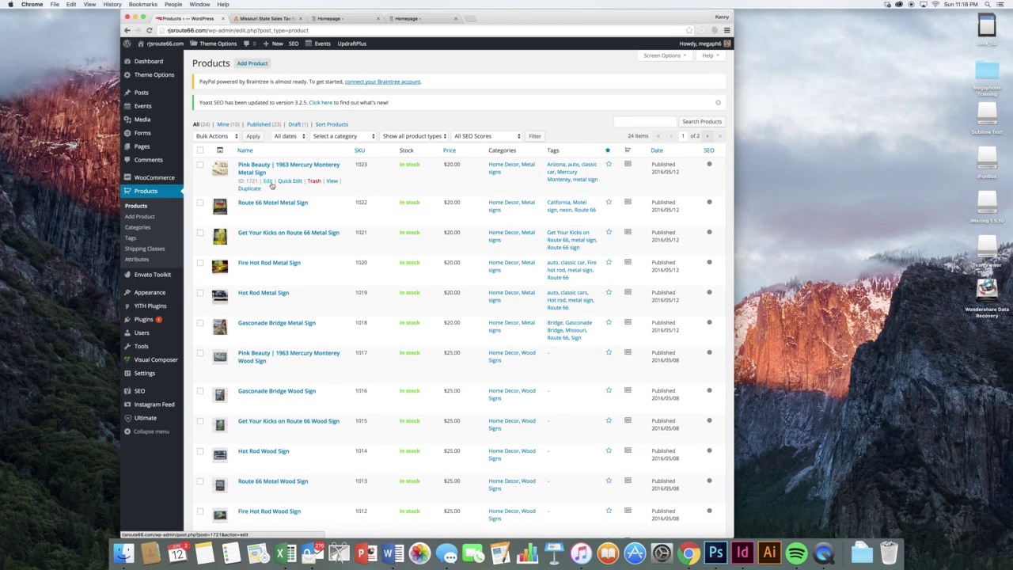
click(267, 181)
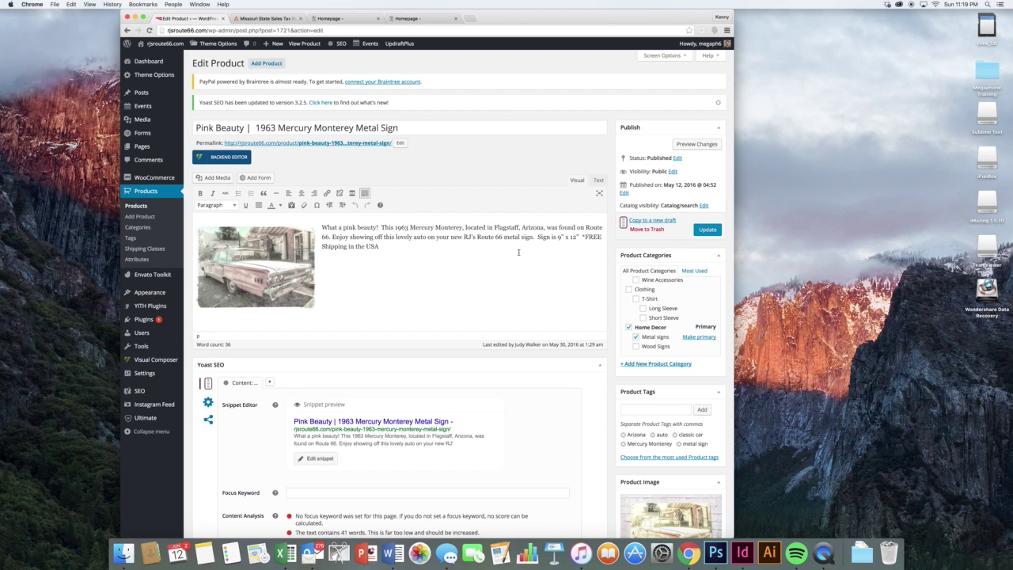
- Scroll to Product Data and check the SKU and the regular price of 20
scroll(519, 253, down, 8)
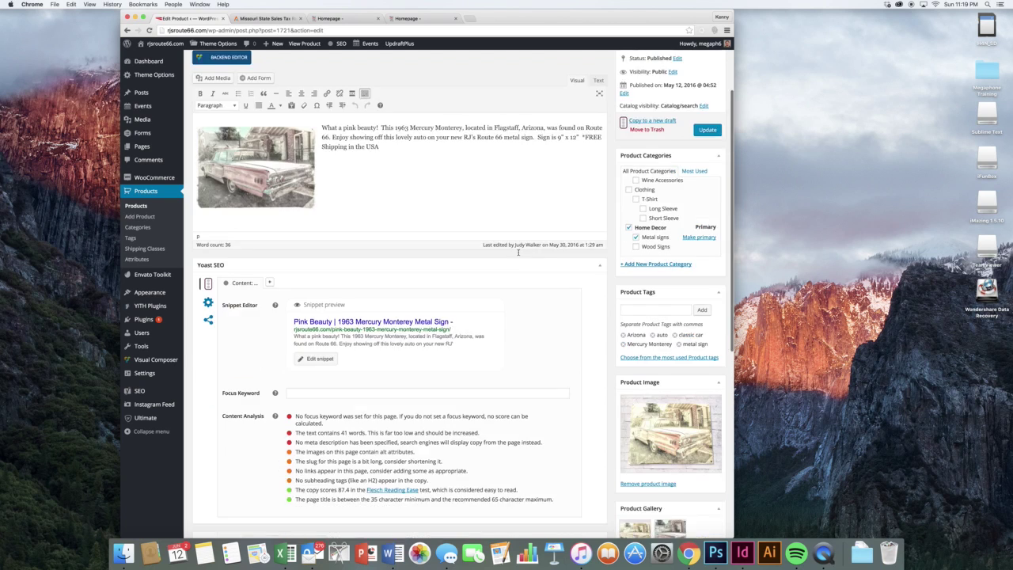
scroll(518, 252, down, 4)
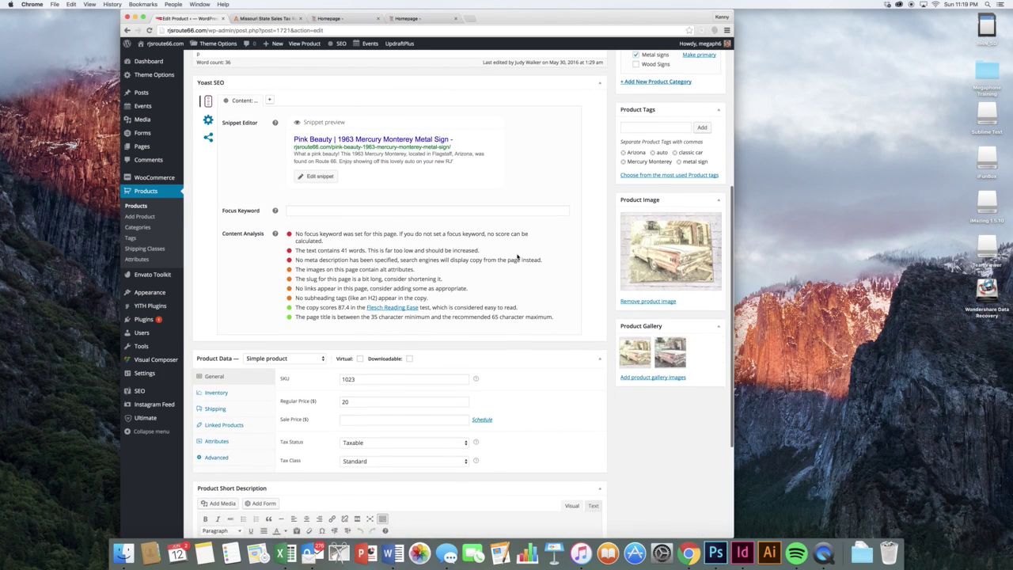
click(357, 250)
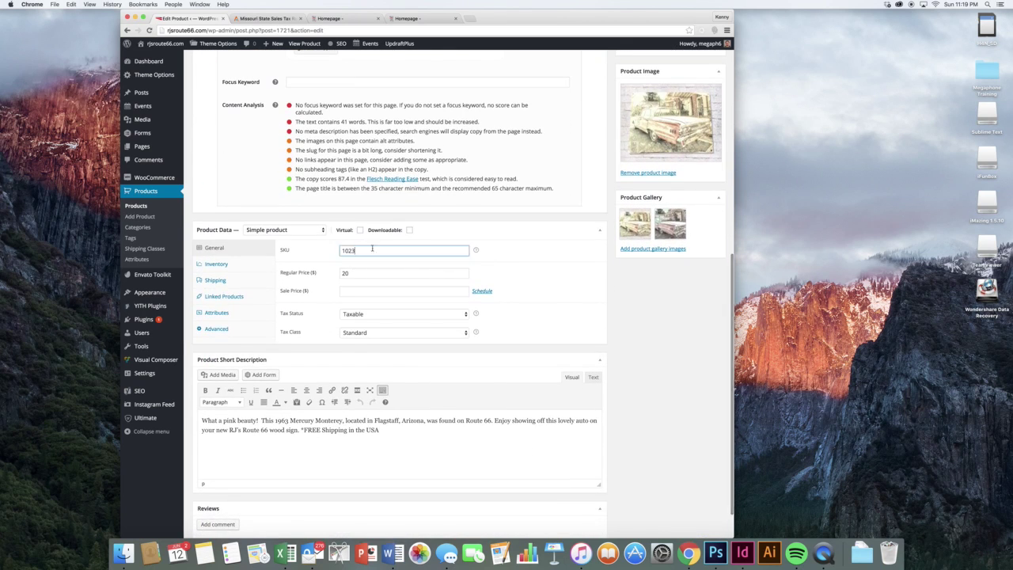
click(539, 264)
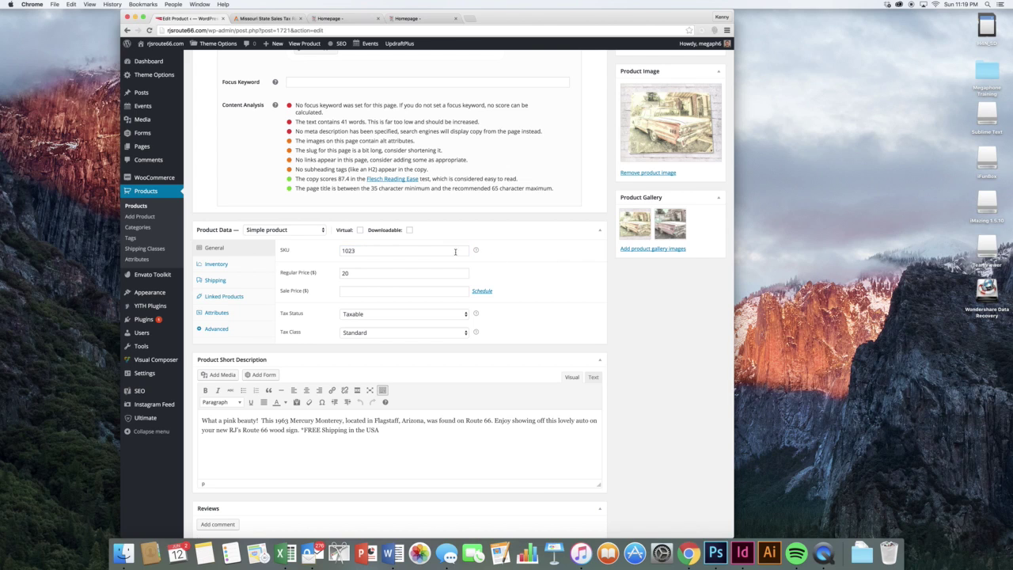
click(382, 275)
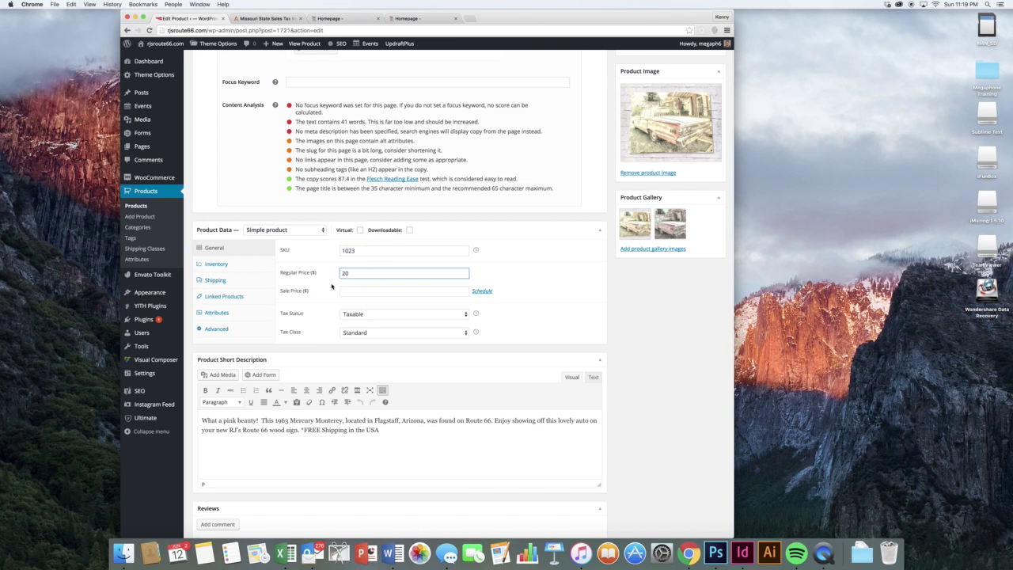
- Look through the Inventory, Shipping, Linked Products and Attributes sections
click(230, 264)
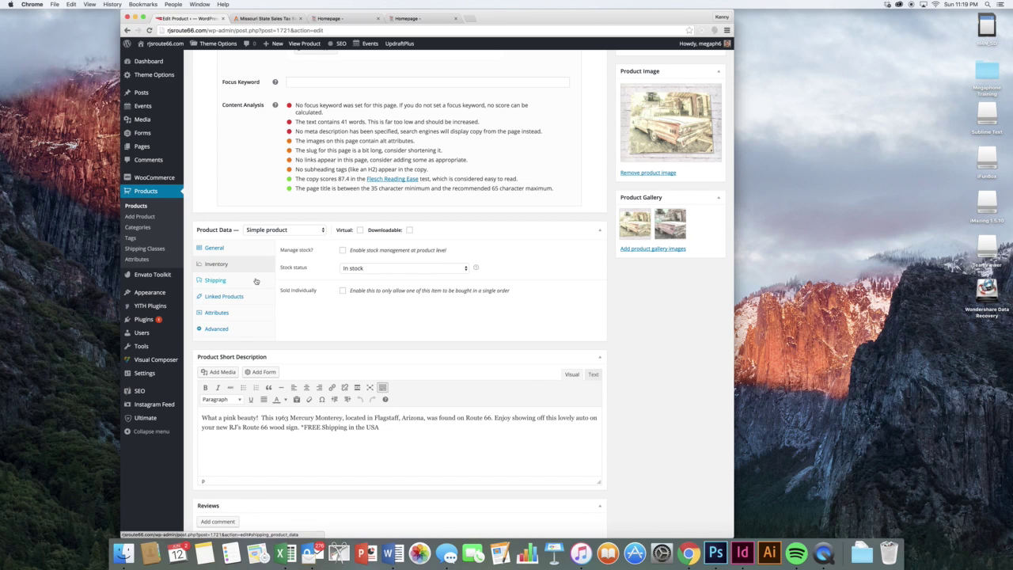
click(238, 282)
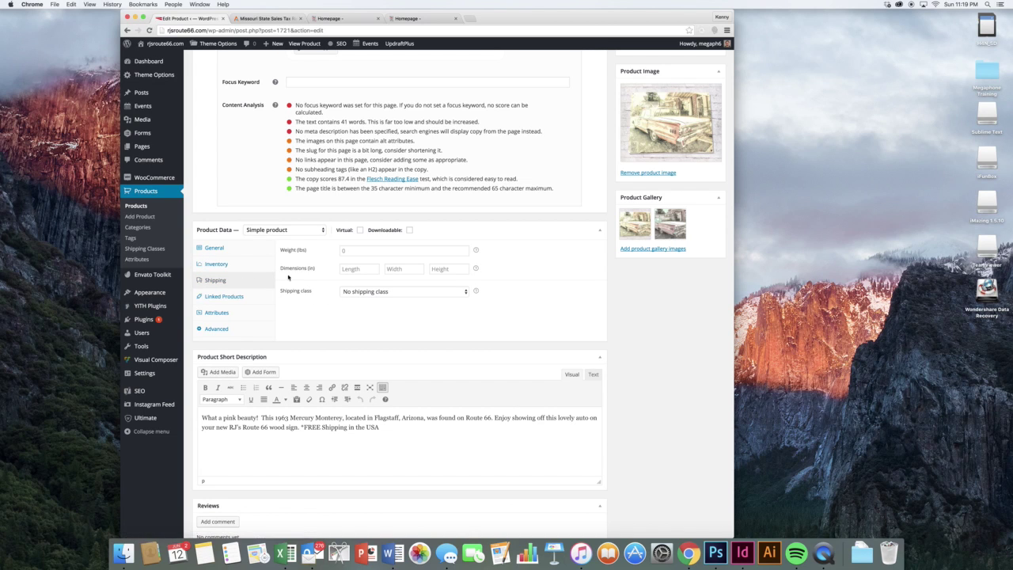
click(227, 298)
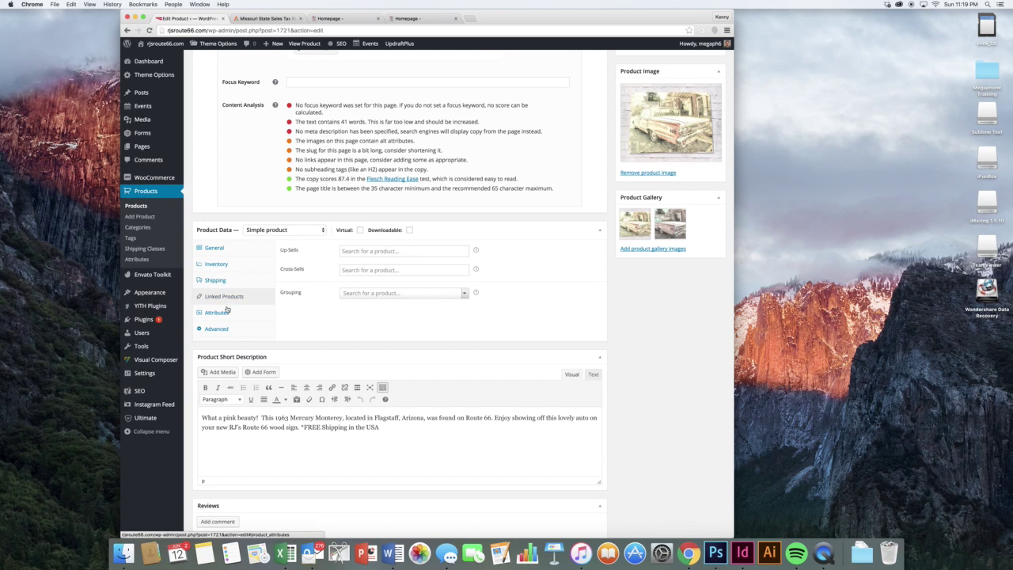
click(222, 313)
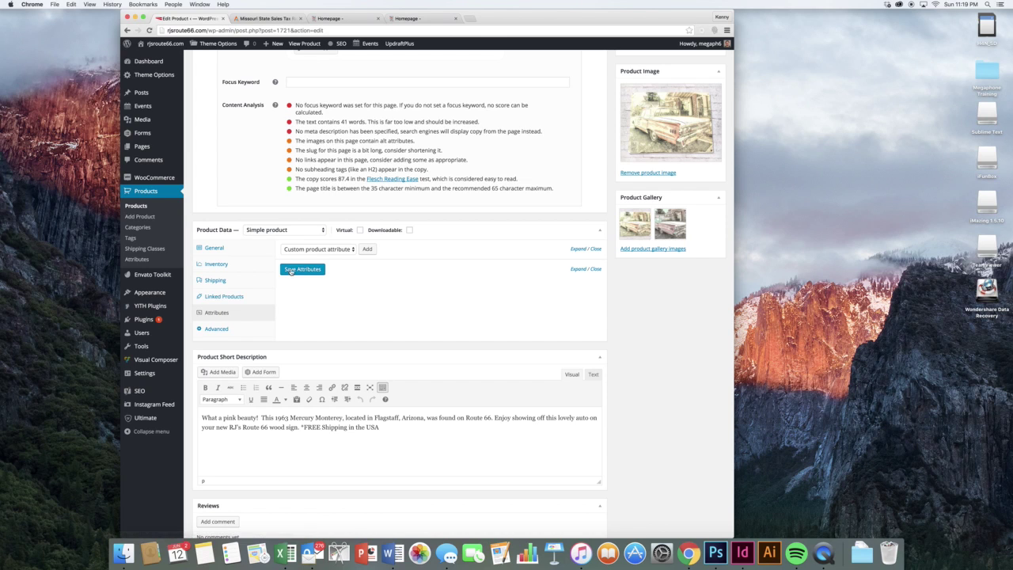
click(241, 297)
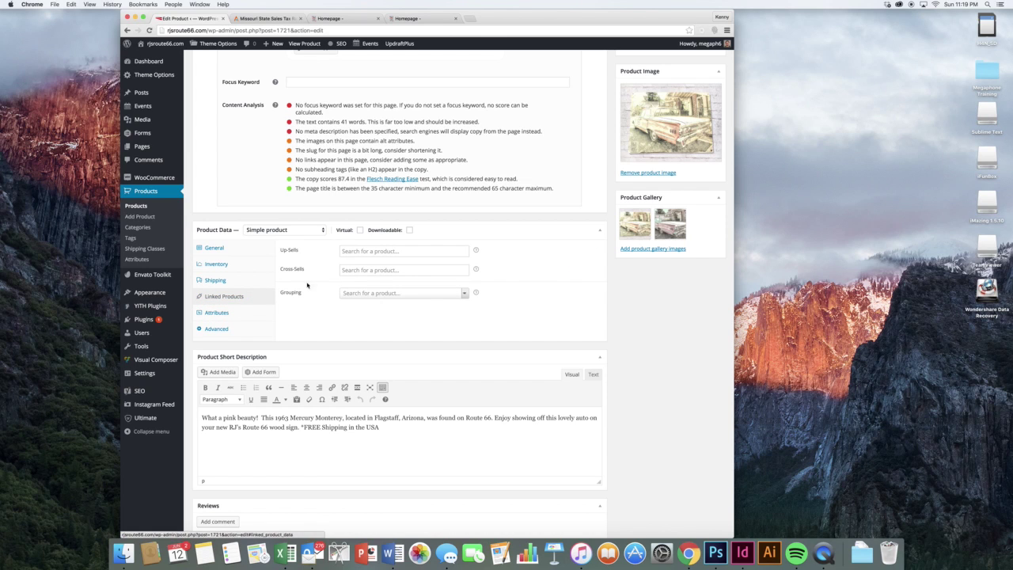
- Try the Up-Sells product search but leave it empty, ending on the Attributes section
click(355, 252)
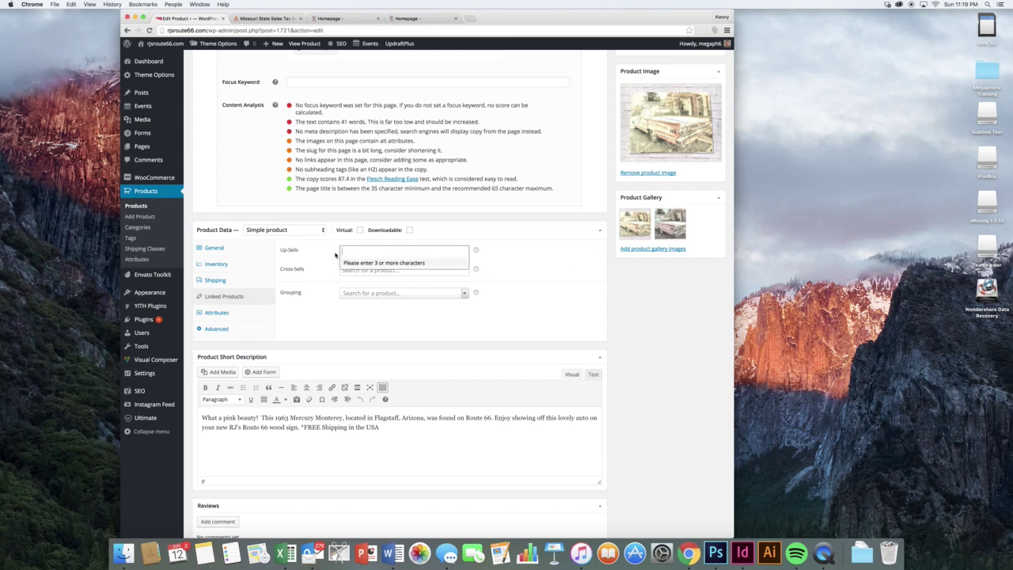
click(324, 255)
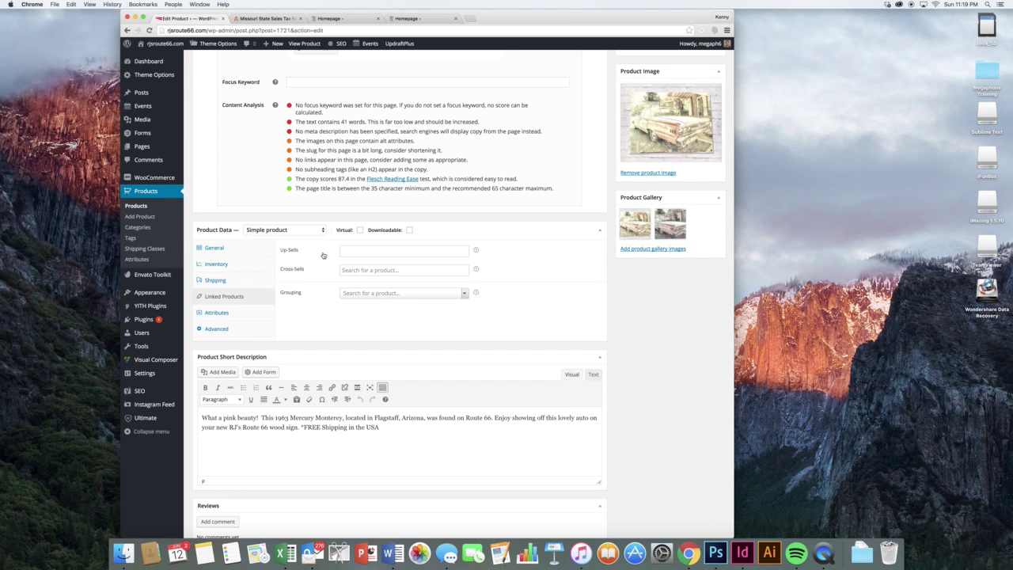
scroll(332, 253, up, 10)
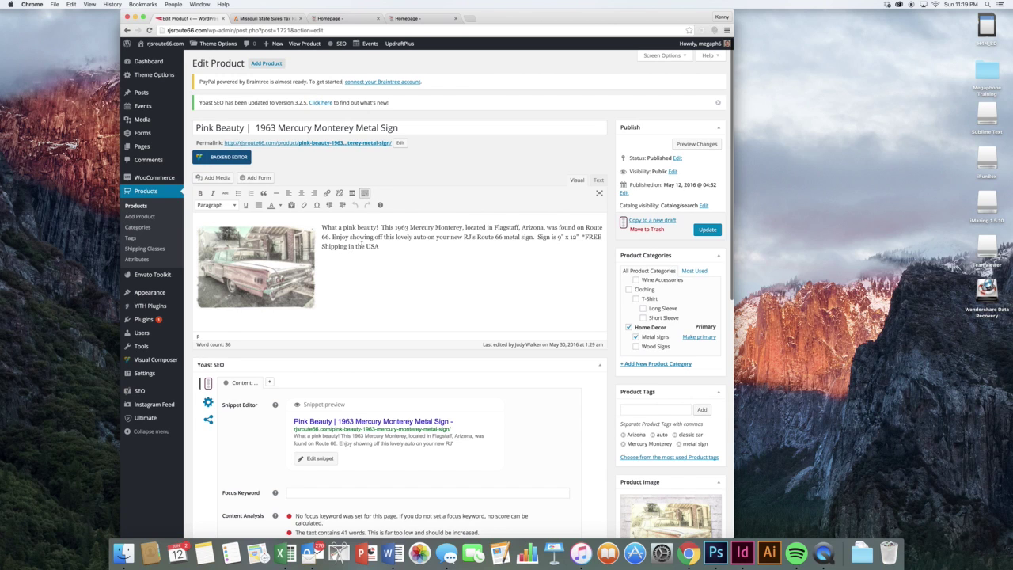
scroll(409, 238, down, 5)
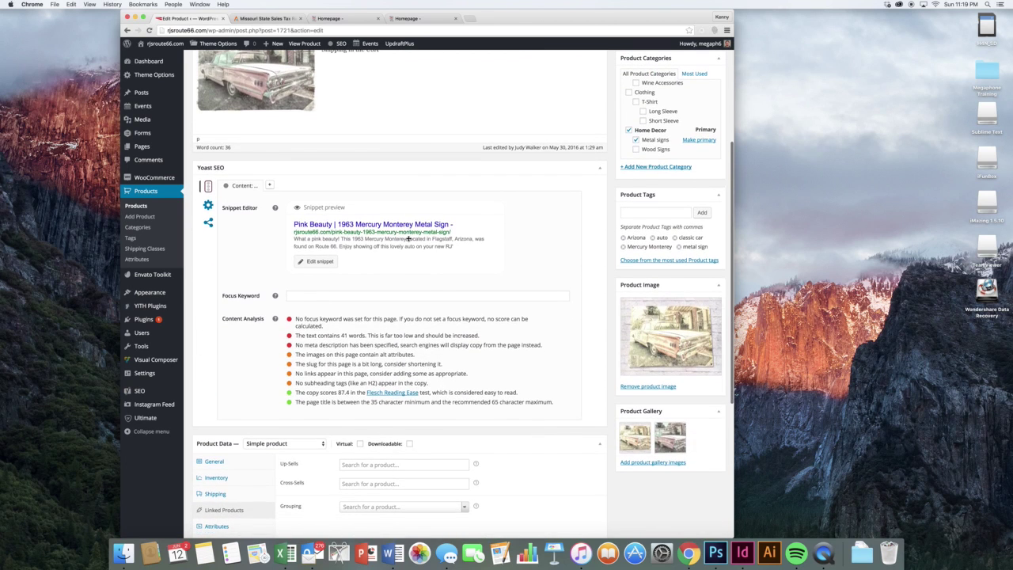
scroll(430, 249, up, 5)
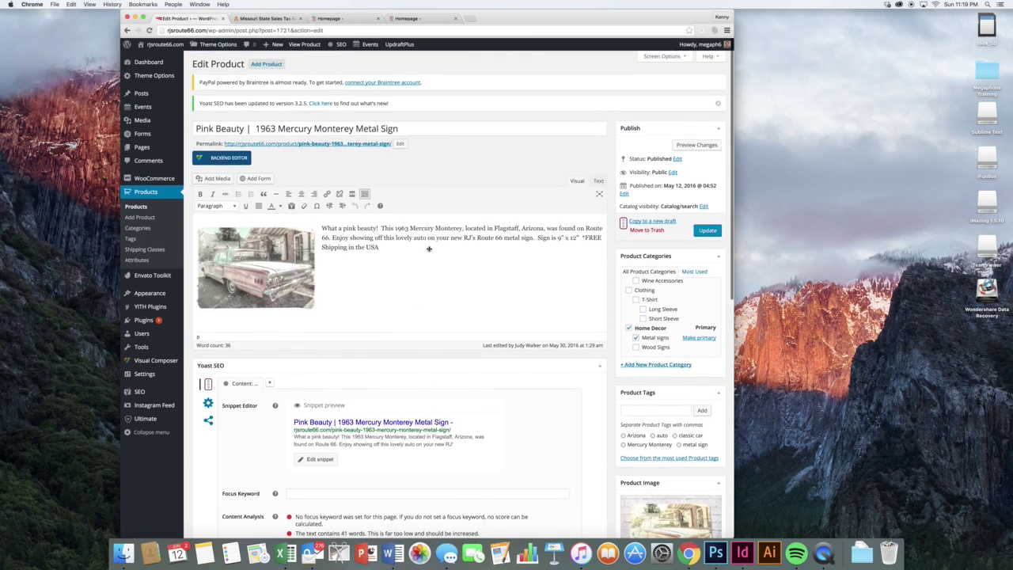
scroll(429, 248, down, 10)
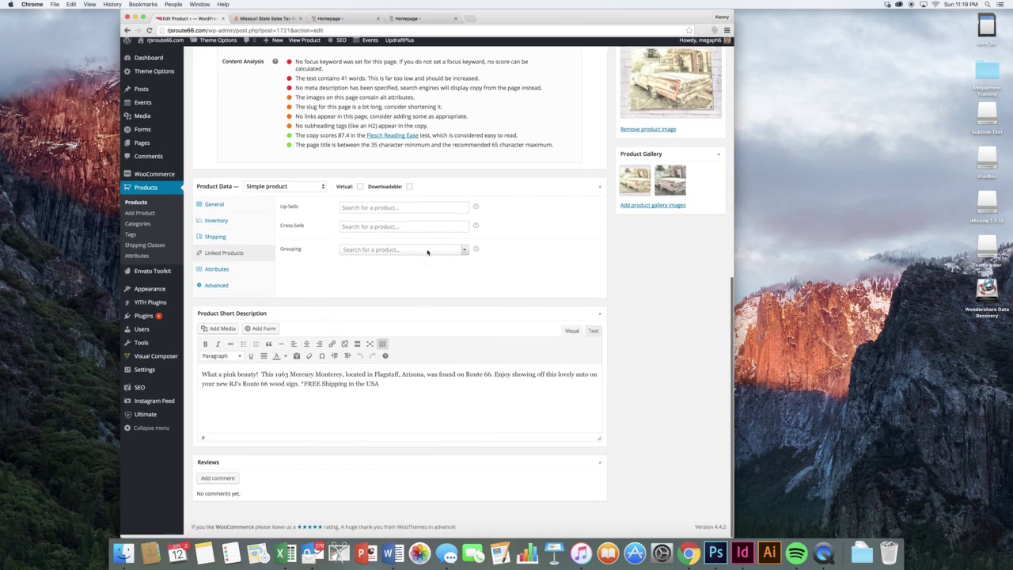
click(371, 215)
click(522, 234)
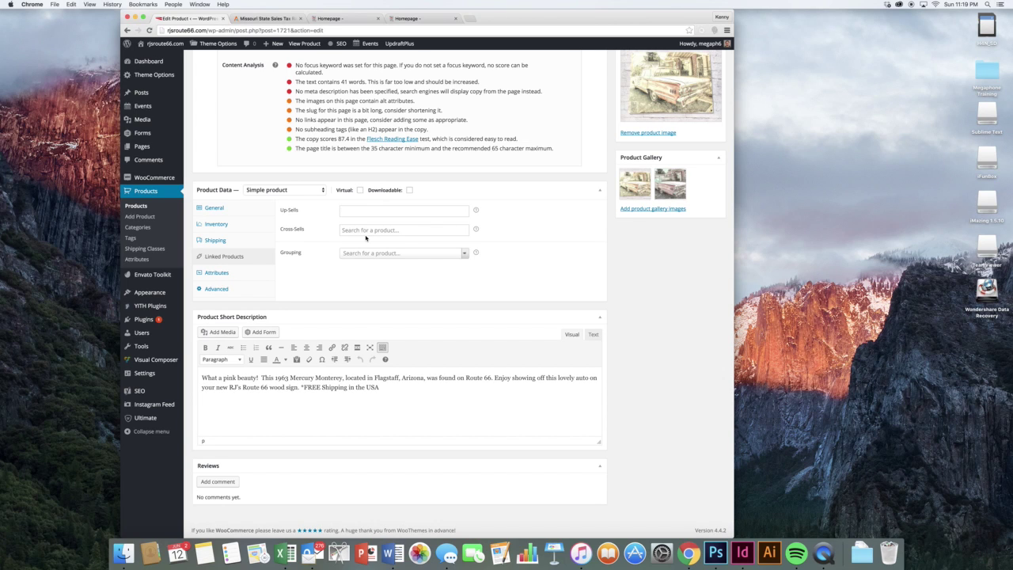
click(324, 234)
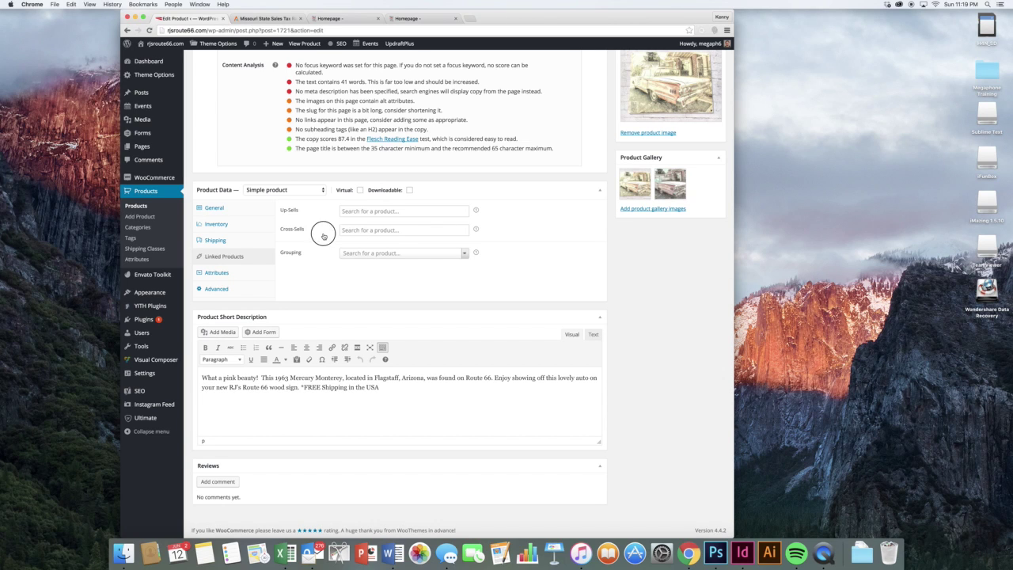
click(217, 272)
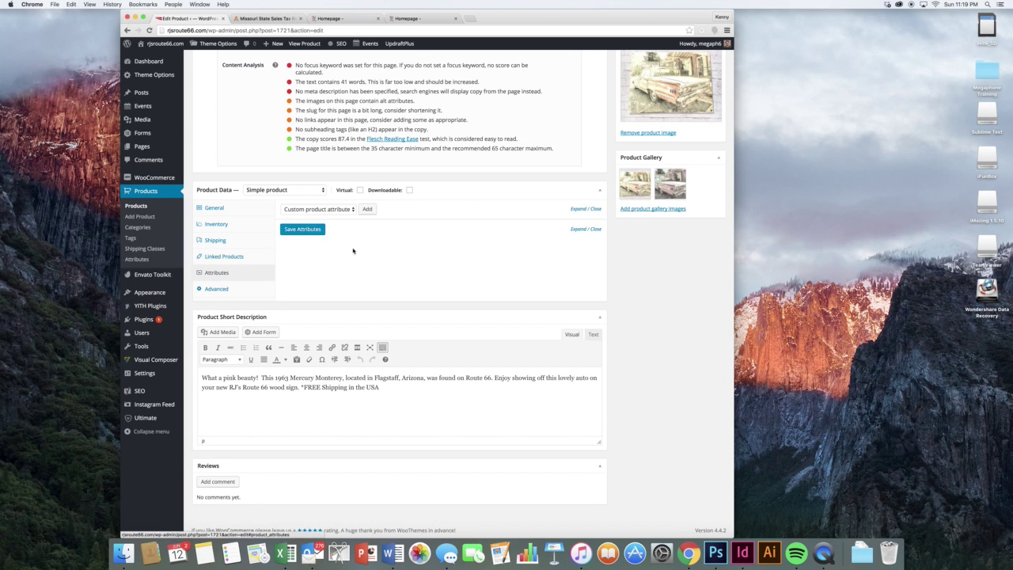
- Add the color attribute with Black and Green values and save the attributes
click(320, 211)
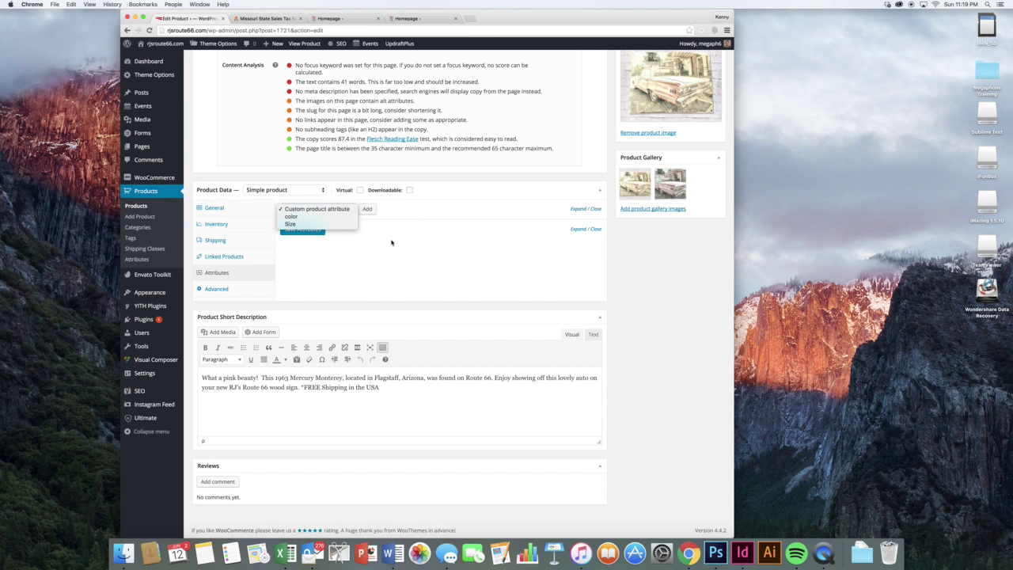
click(396, 242)
click(317, 209)
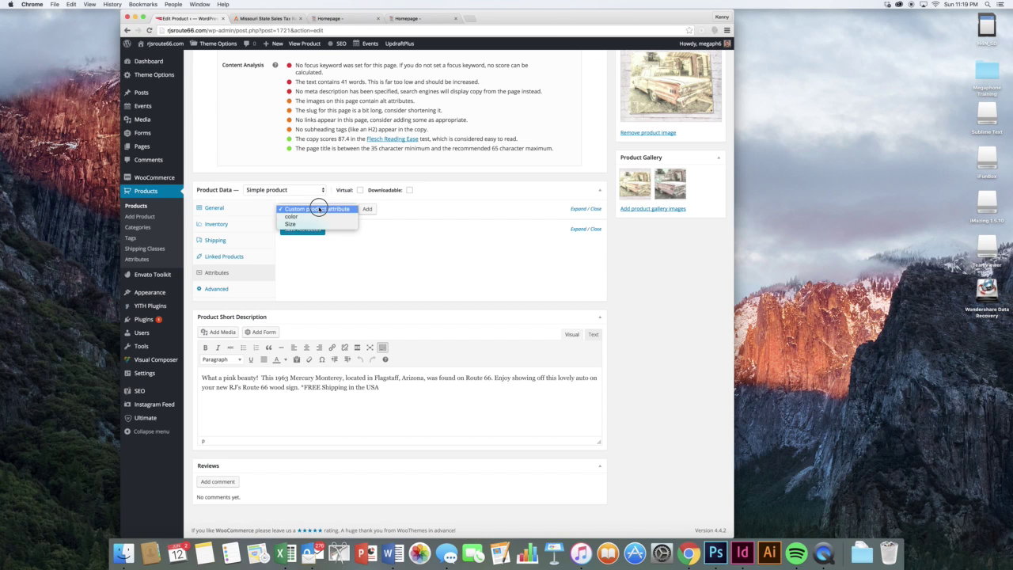
click(299, 217)
click(368, 212)
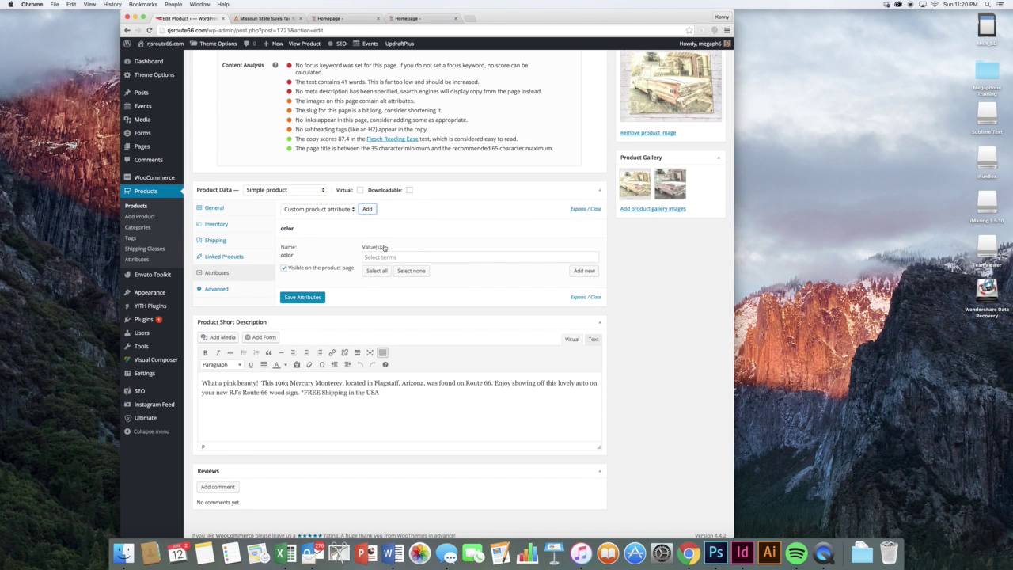
click(381, 256)
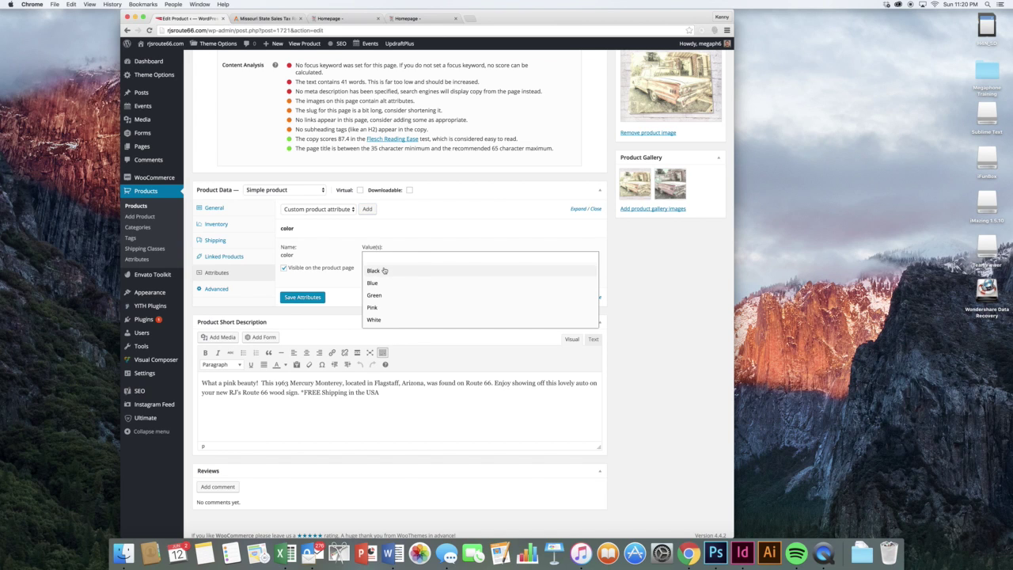
click(384, 270)
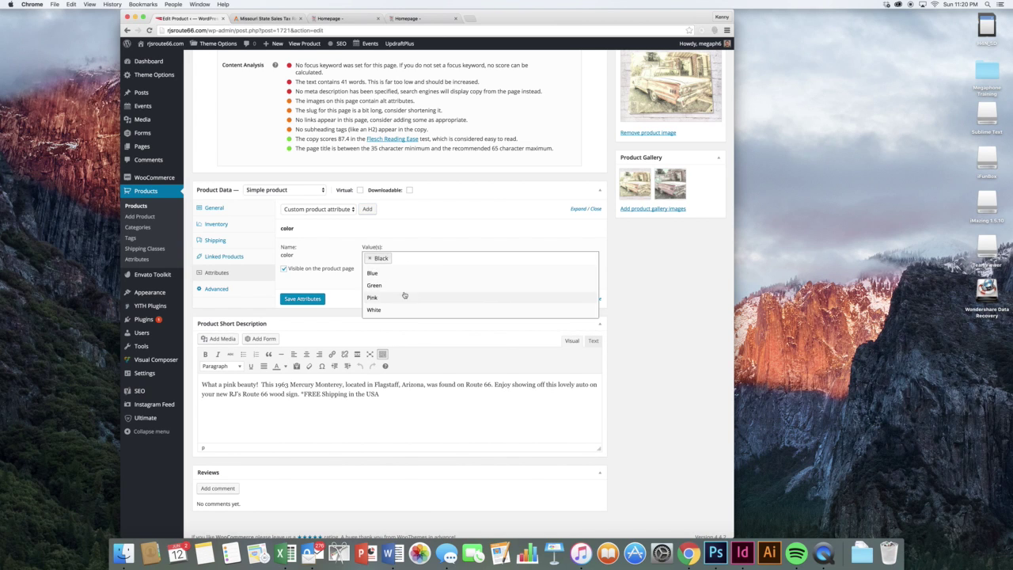
click(404, 286)
click(316, 300)
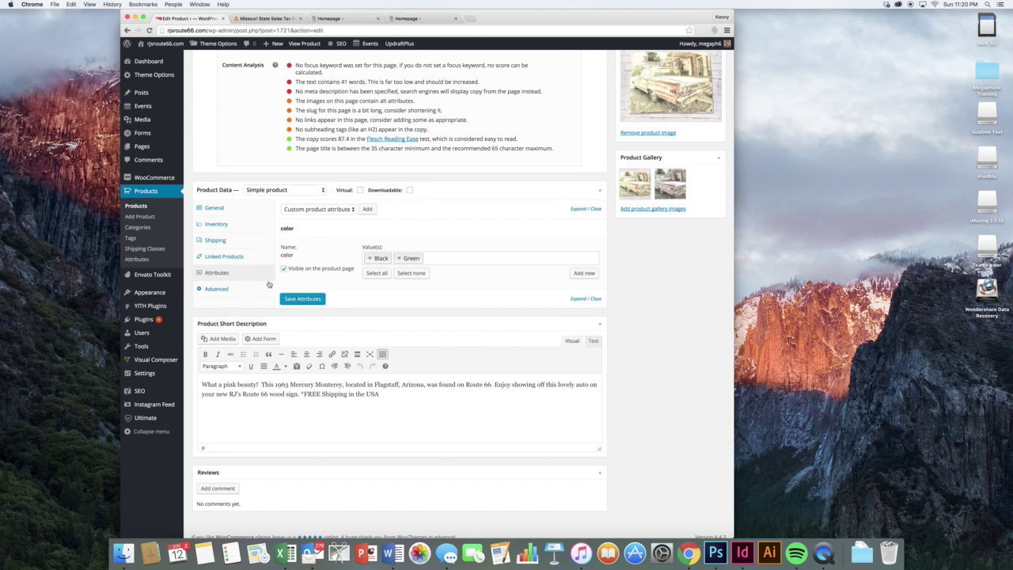
- Glance at the Advanced purchase note and Linked Products sections, returning to Attributes
scroll(471, 286, up, 4)
scroll(364, 63, up, 5)
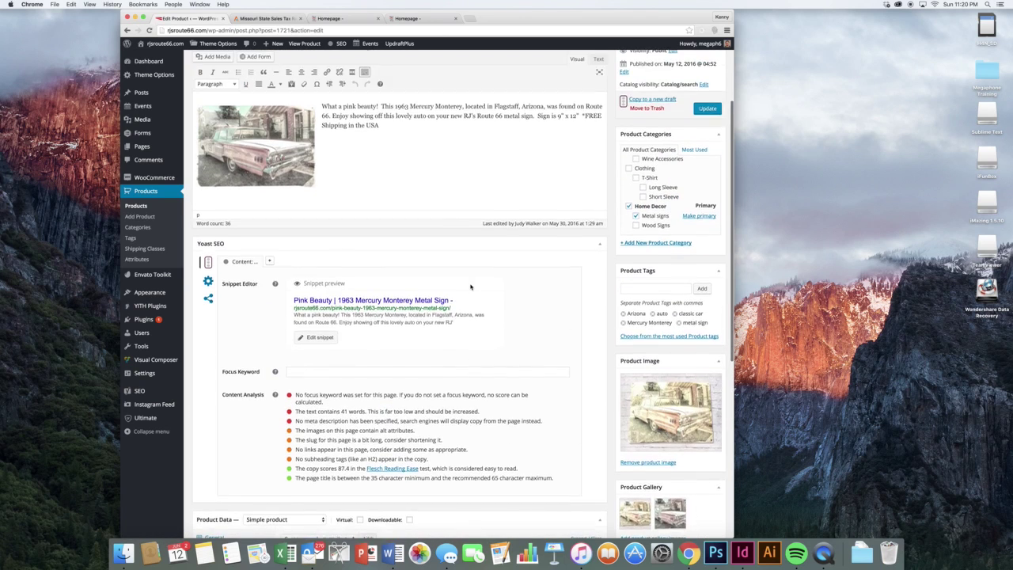
scroll(364, 69, down, 9)
scroll(287, 272, up, 1)
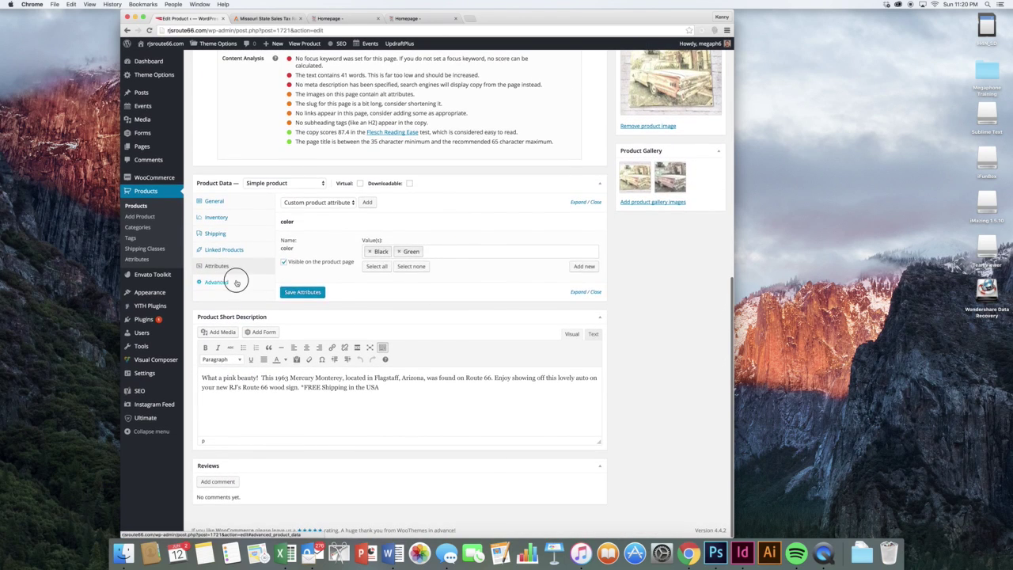
click(238, 285)
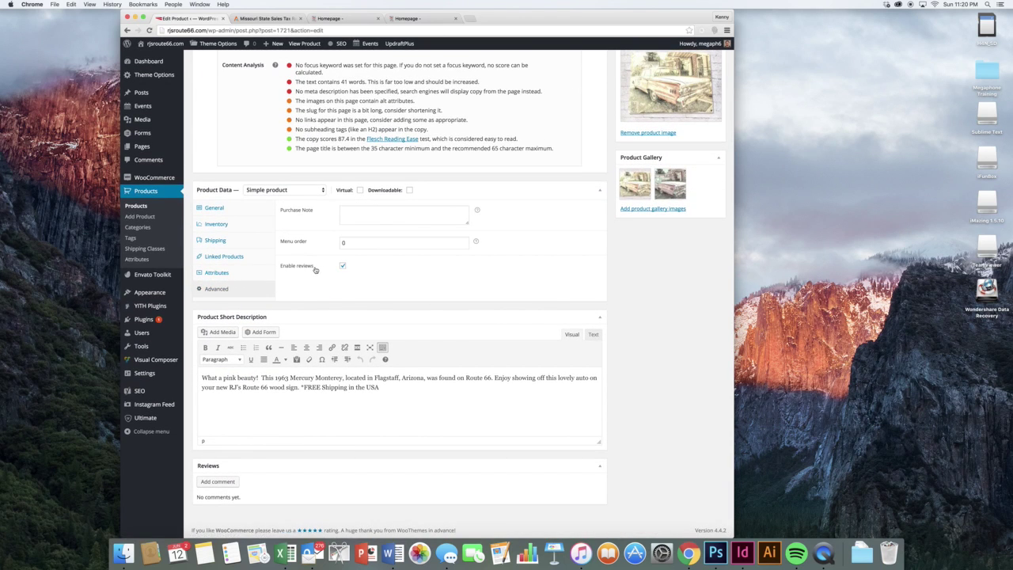
click(365, 210)
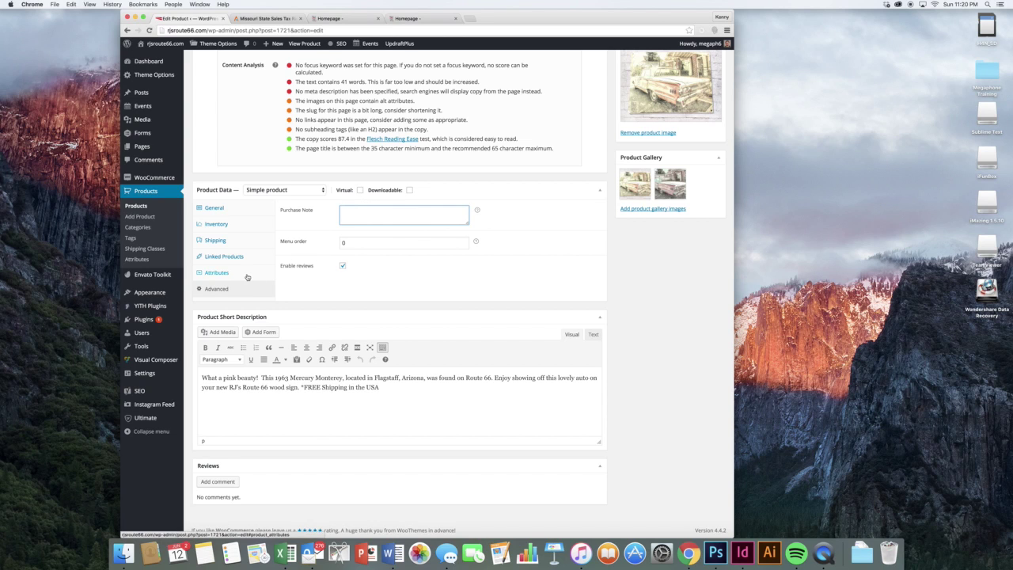
click(245, 275)
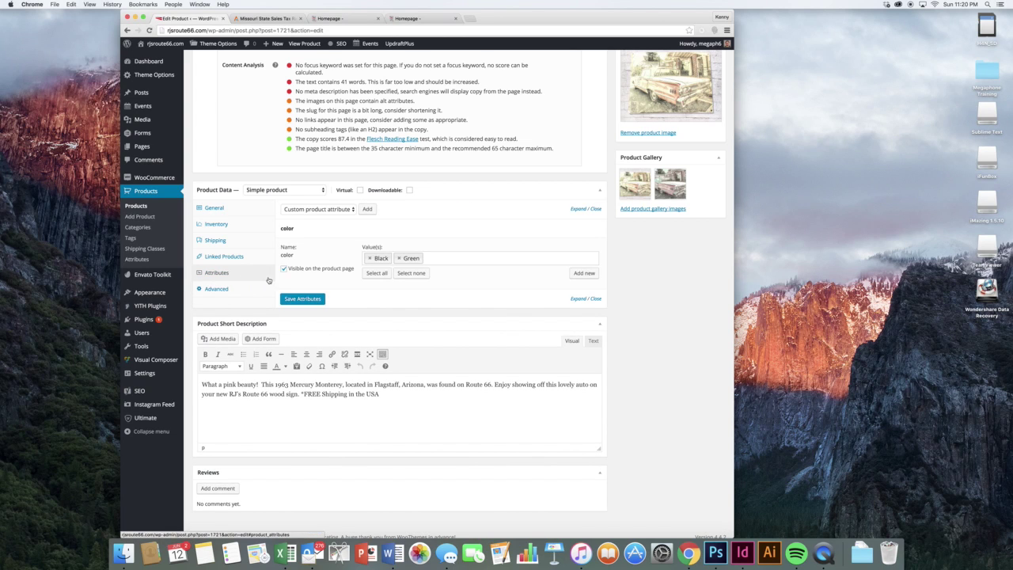
click(316, 209)
click(435, 214)
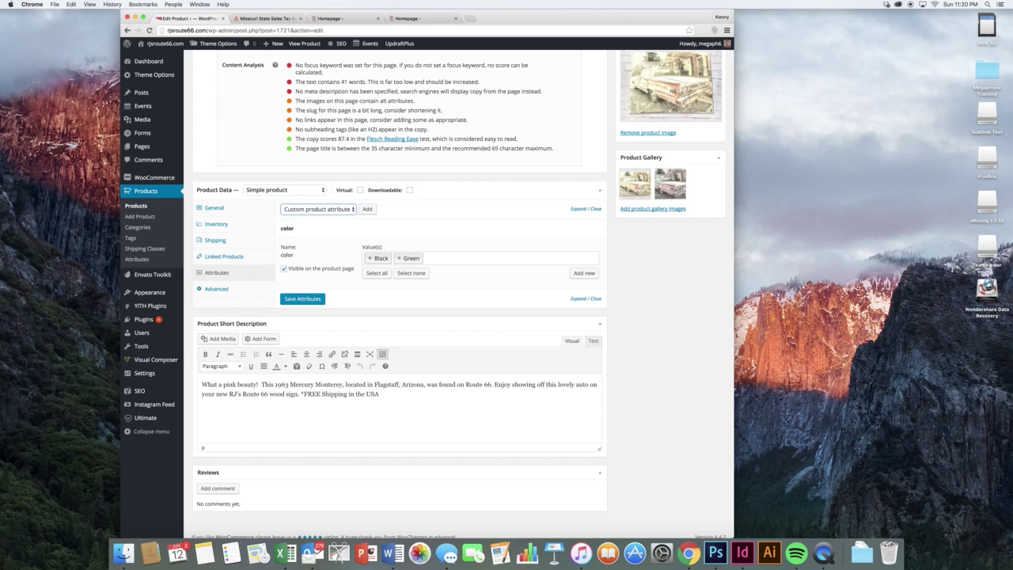
click(239, 292)
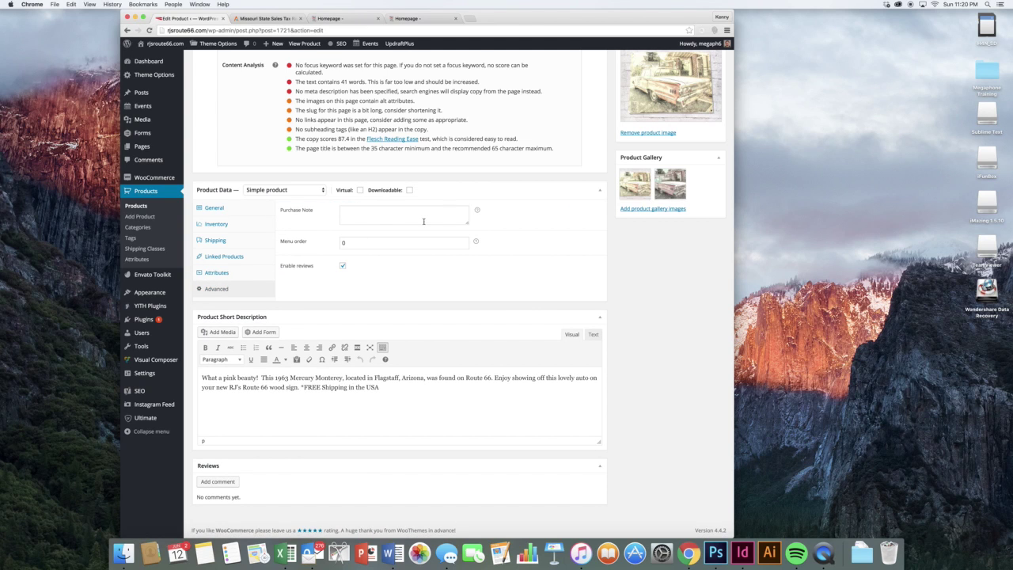
click(420, 214)
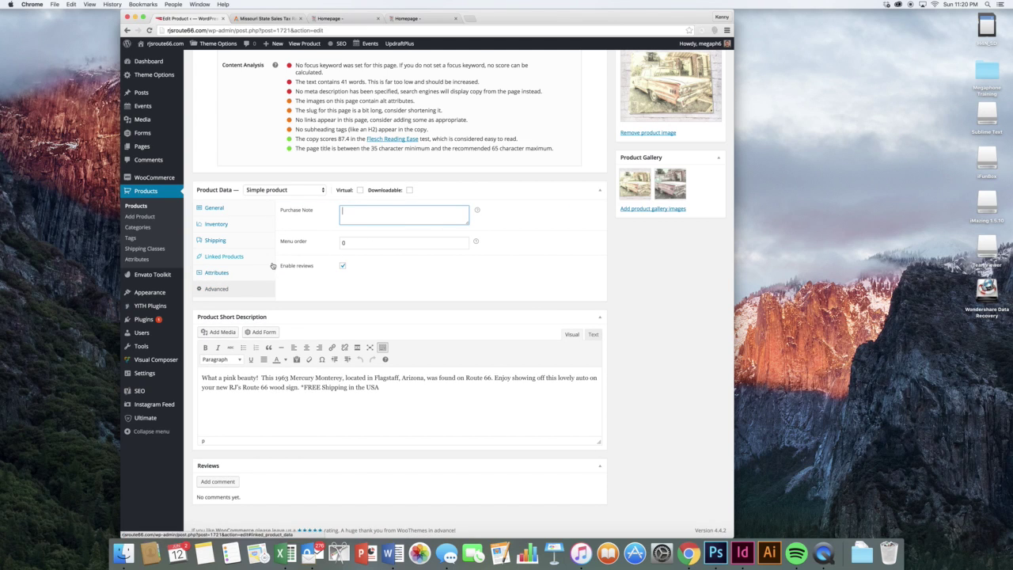
click(234, 279)
click(235, 263)
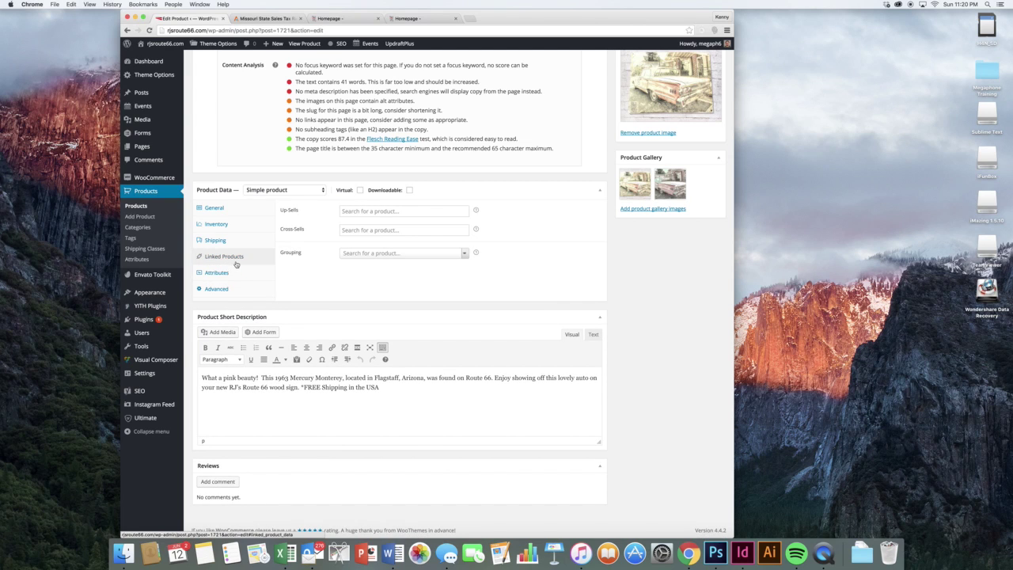
click(230, 274)
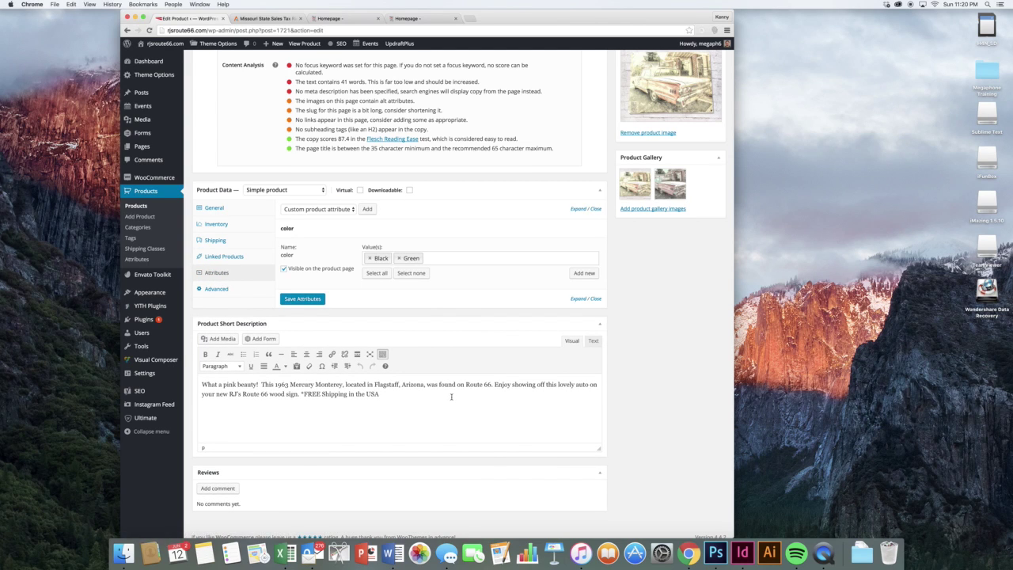
- Remove Green and Black from the color attribute and save it with no values
scroll(451, 397, up, 10)
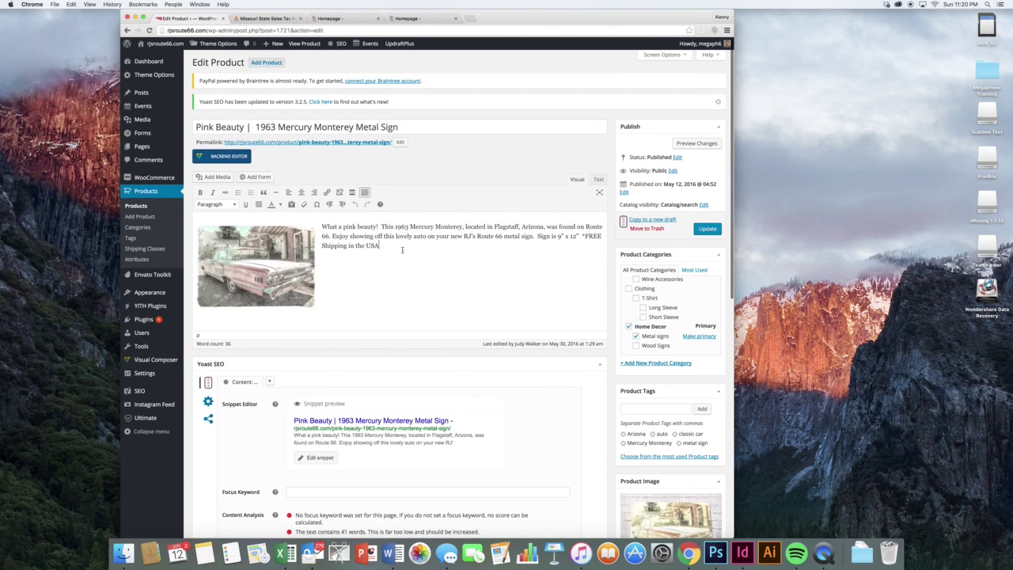
scroll(494, 262, down, 10)
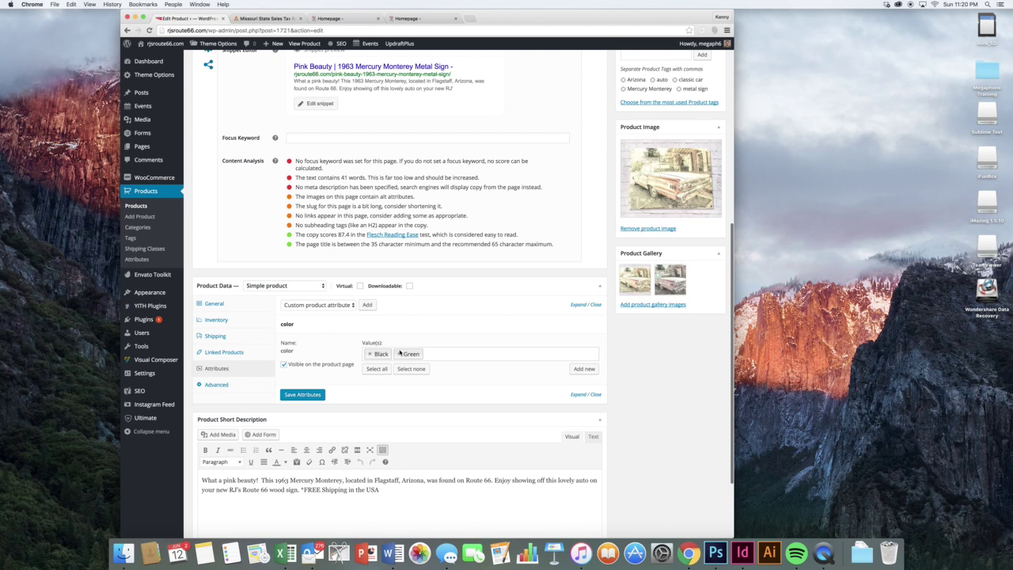
click(398, 354)
click(369, 353)
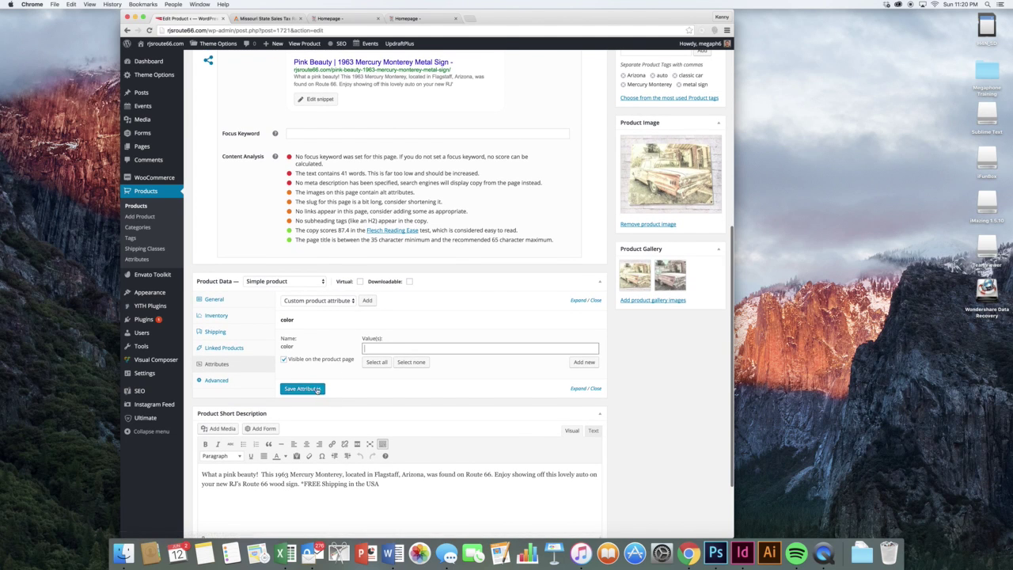
click(317, 388)
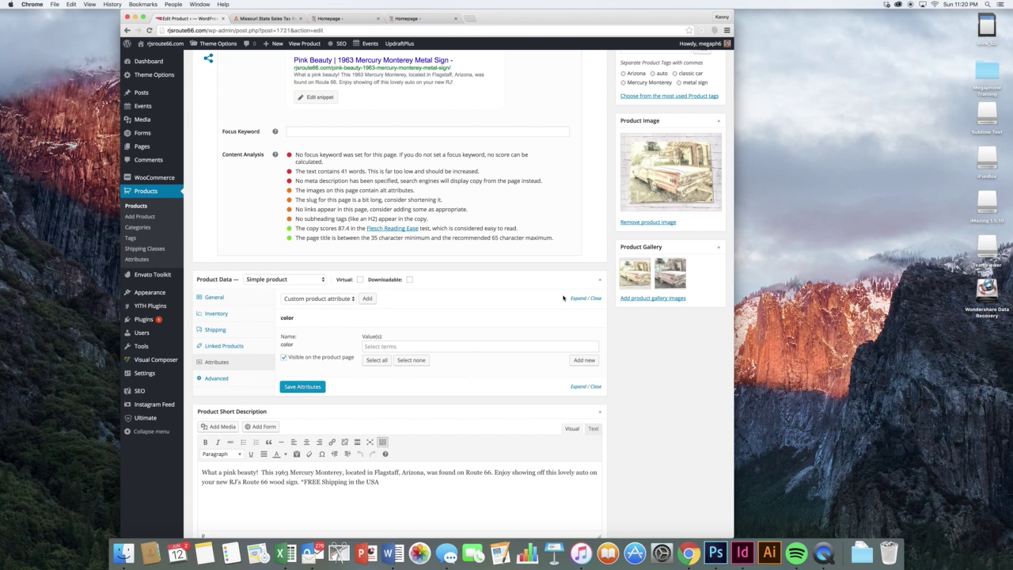
scroll(554, 293, up, 10)
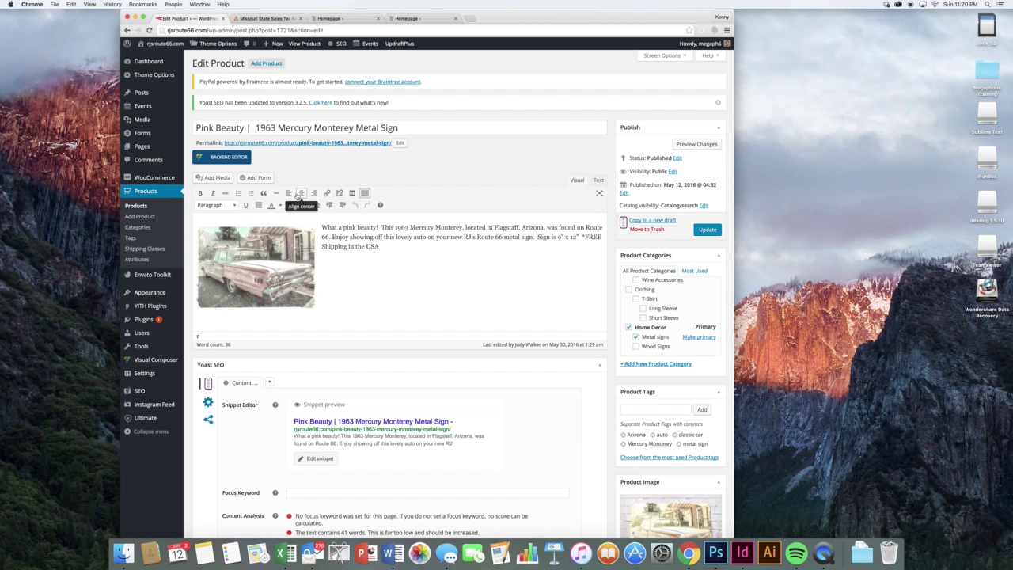
scroll(678, 335, up, 2)
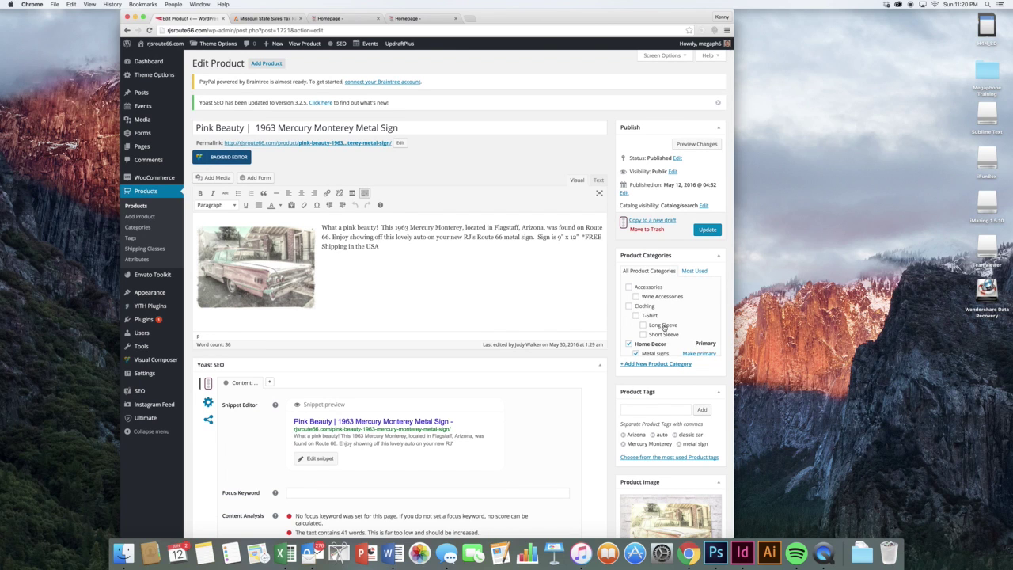
scroll(663, 327, down, 1)
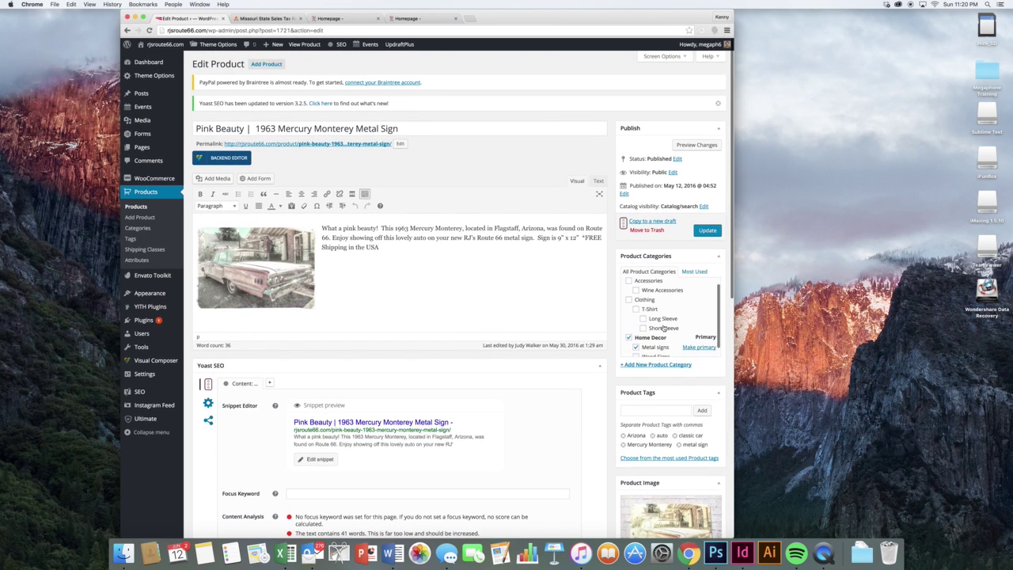
- Open the store page from the homepage preview and sort products by popularity
click(303, 18)
click(319, 17)
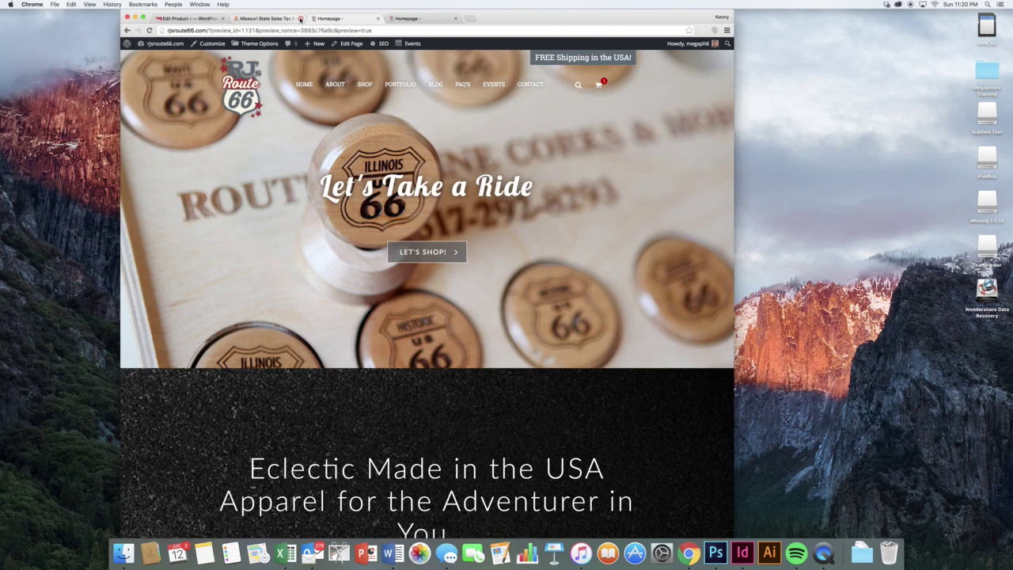
click(364, 84)
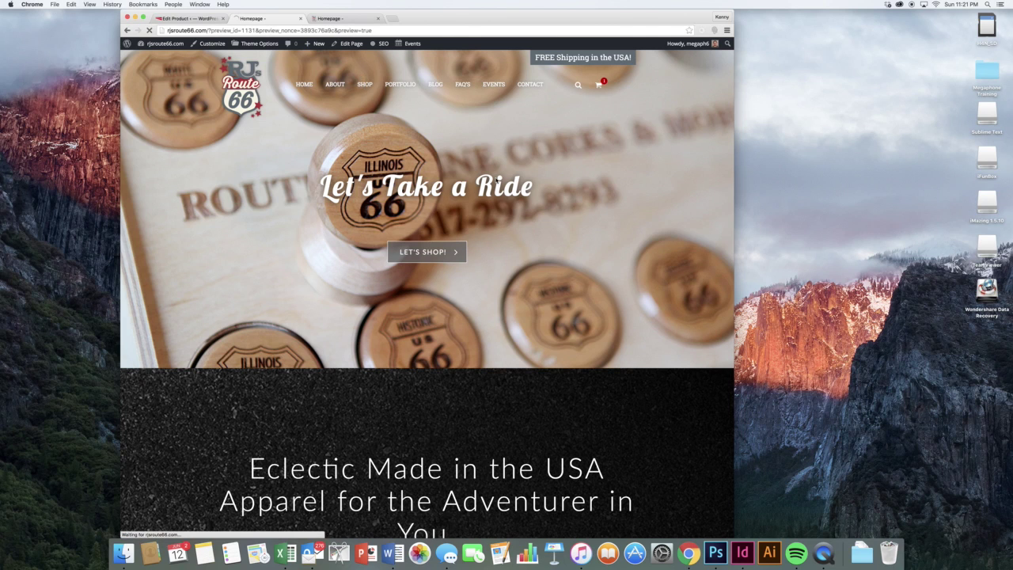
scroll(502, 181, down, 1)
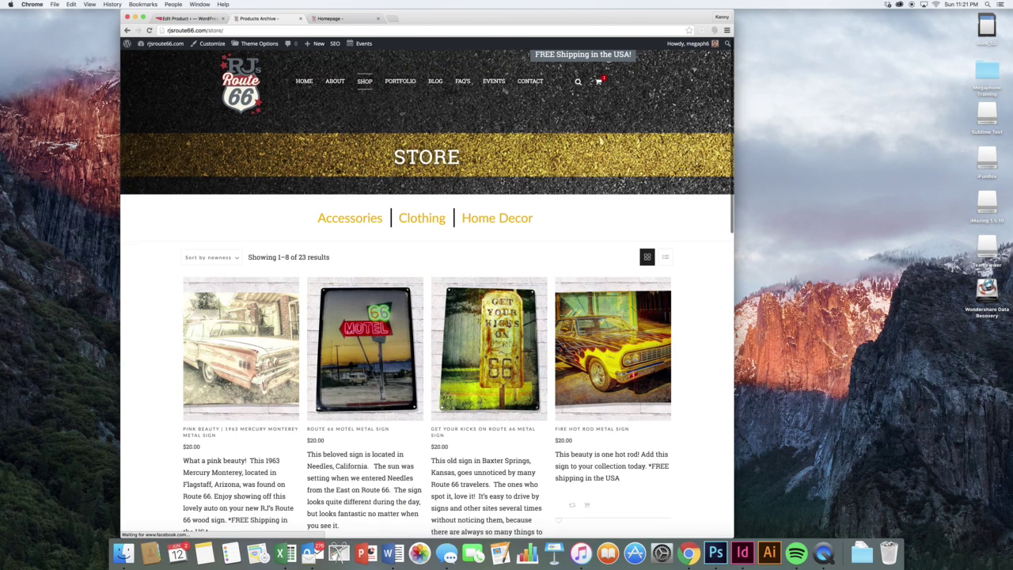
scroll(559, 196, down, 10)
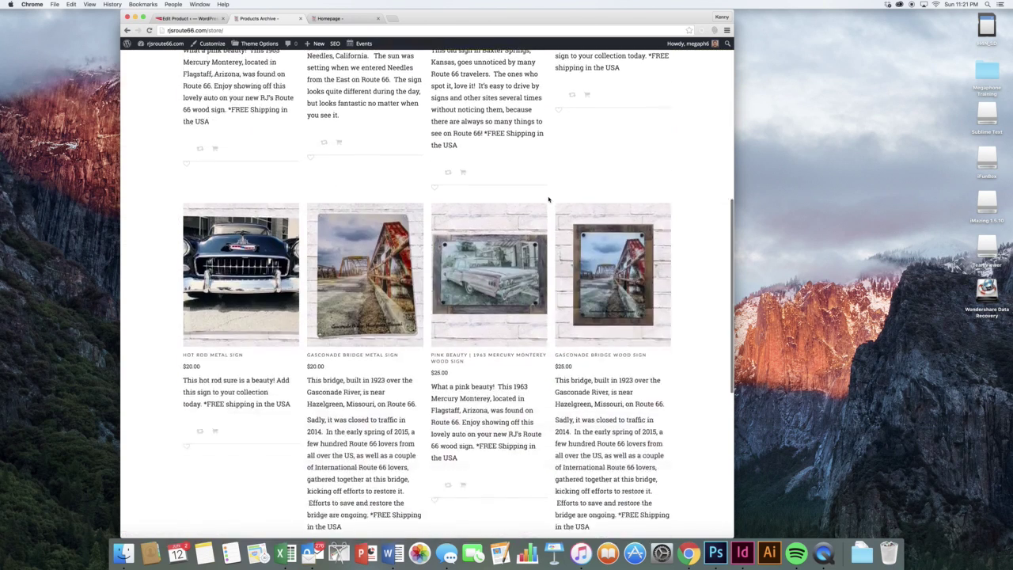
scroll(548, 200, up, 4)
scroll(548, 199, up, 5)
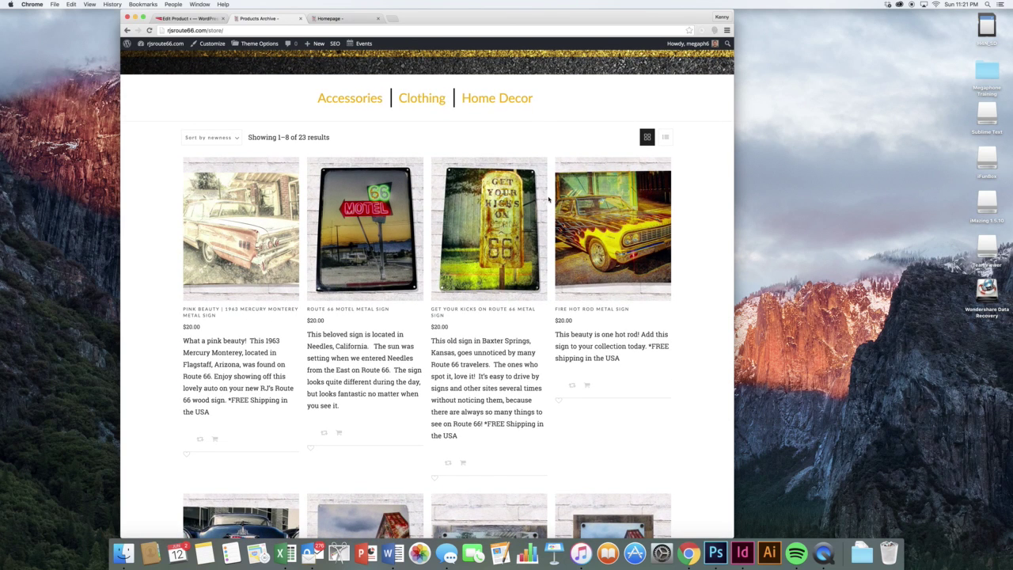
click(227, 139)
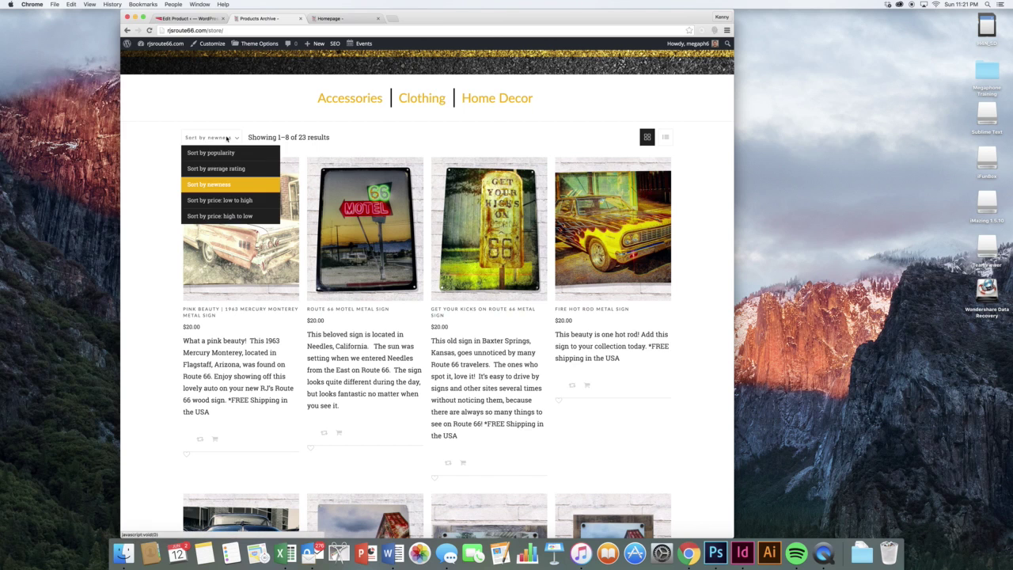
click(222, 153)
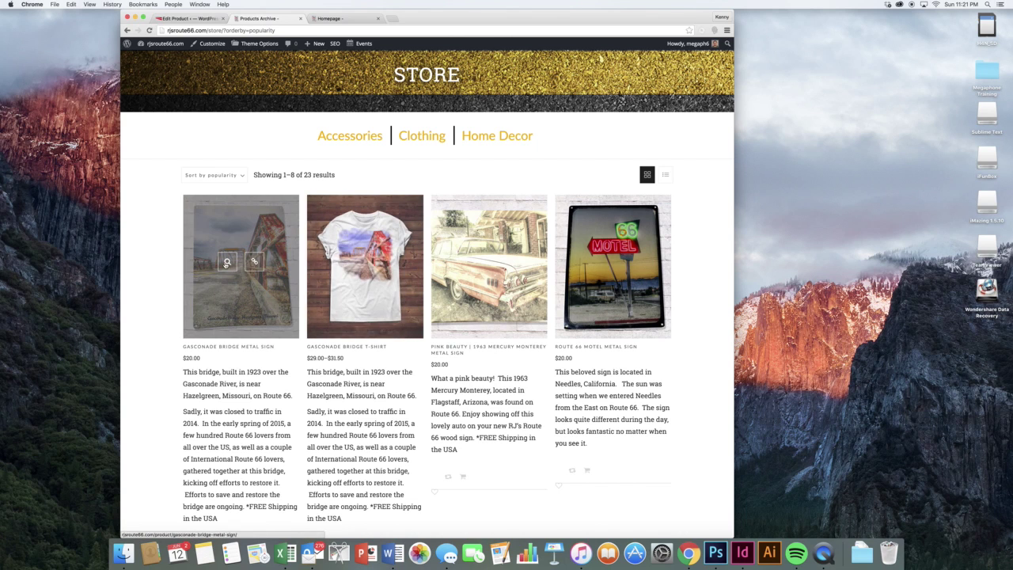
- View the Gasconade Bridge Metal Sign product page, then return to the product editor
click(227, 264)
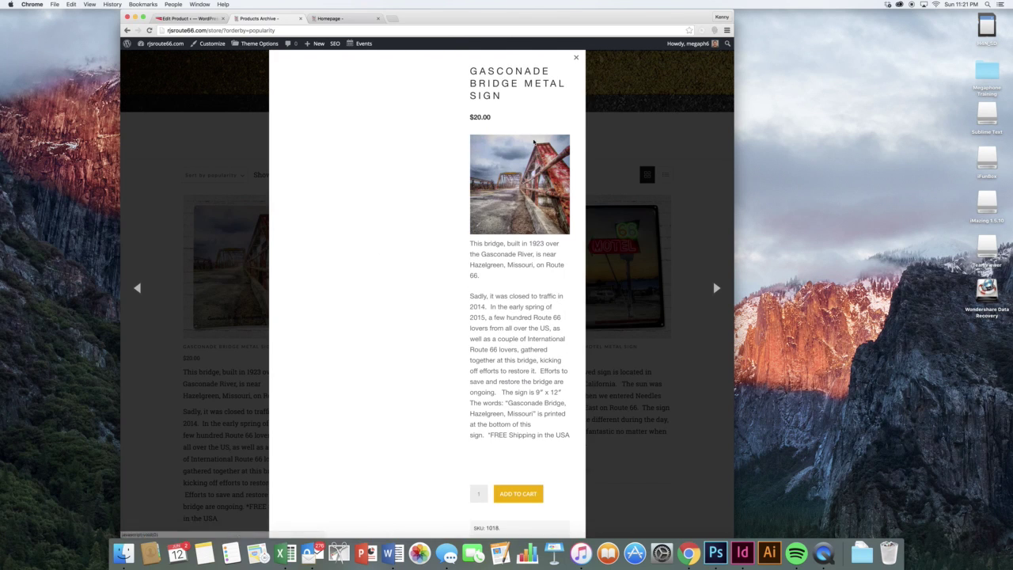
click(261, 243)
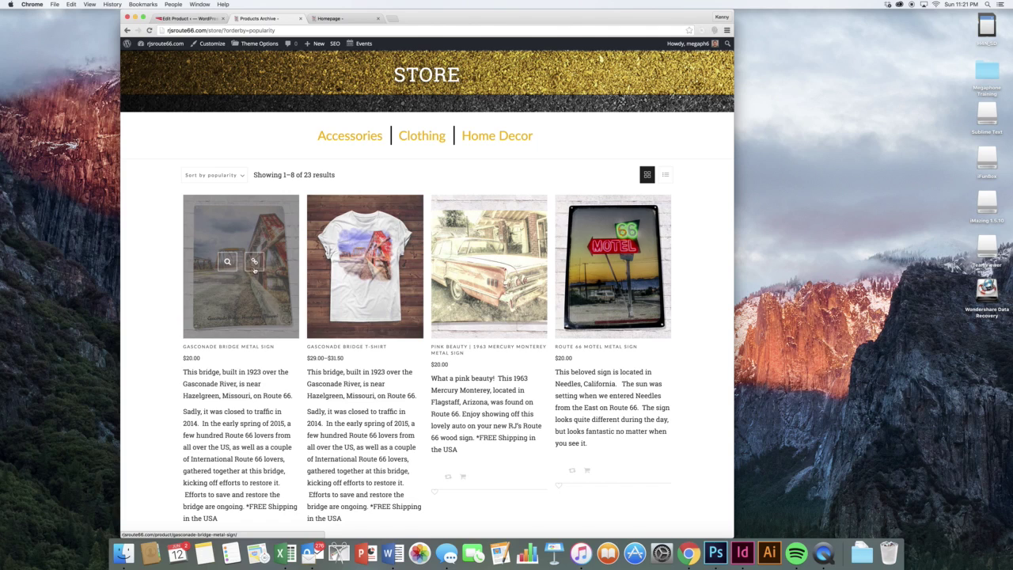
click(253, 270)
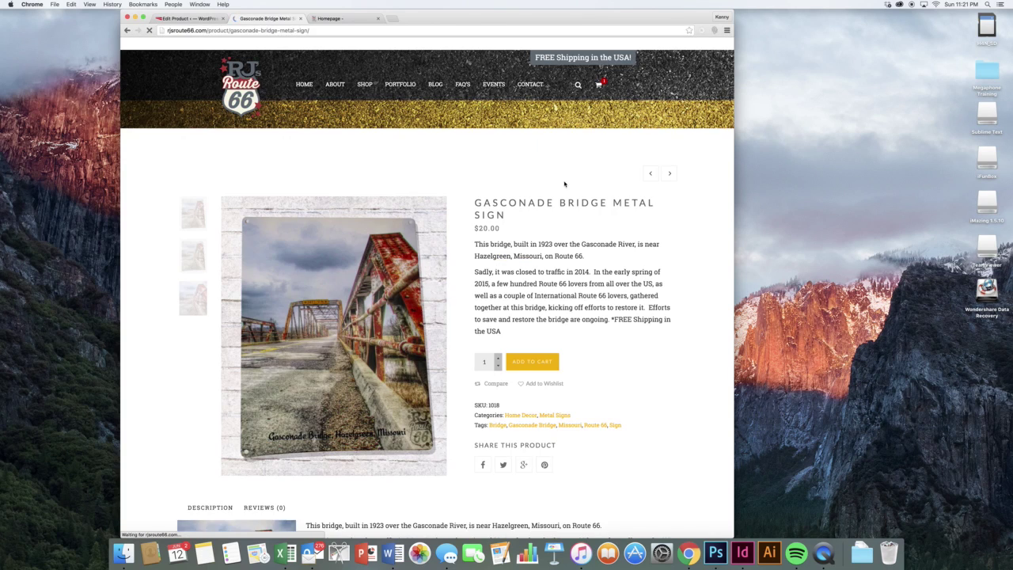
scroll(566, 214, down, 10)
scroll(566, 213, up, 10)
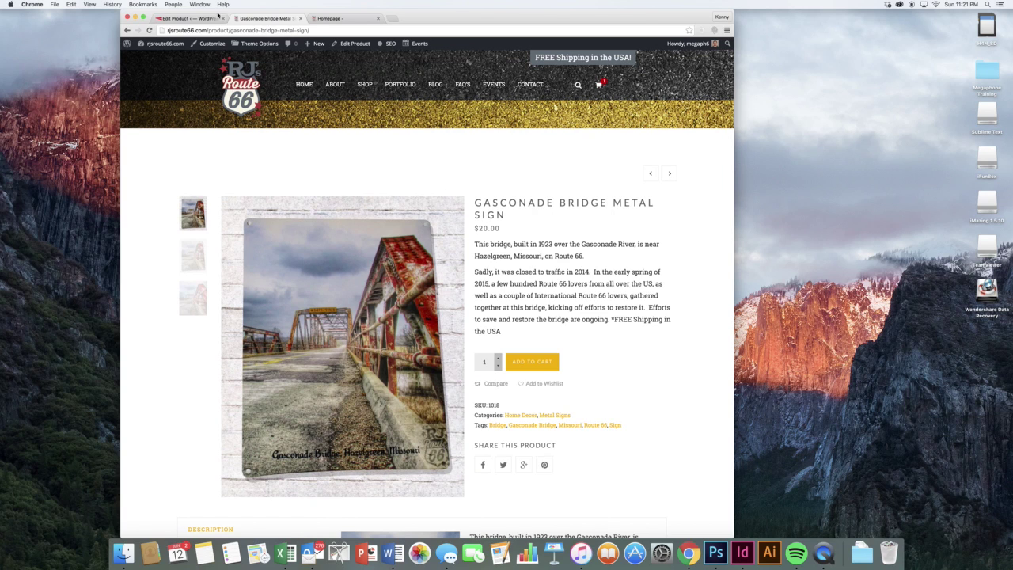
click(219, 17)
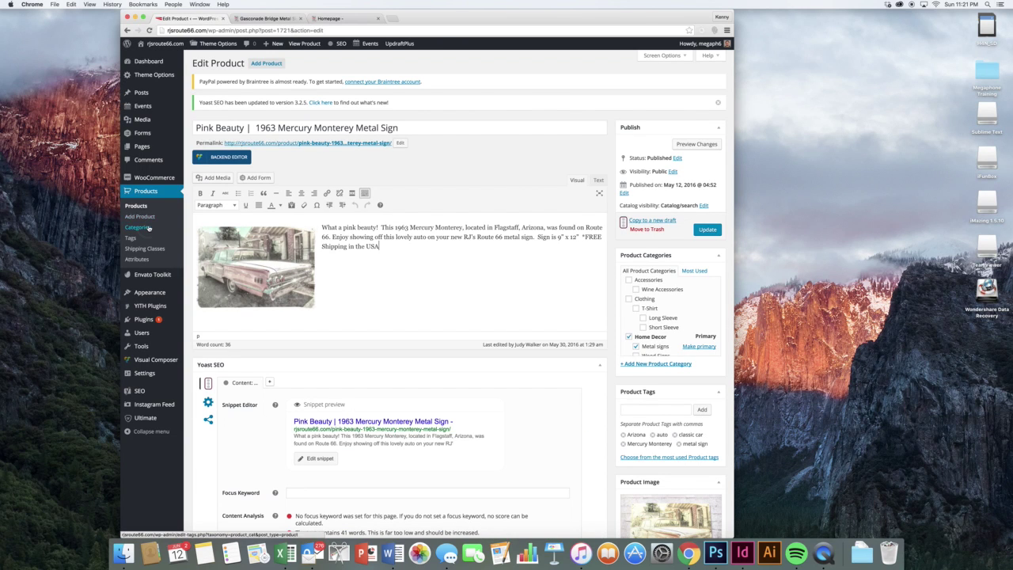
- Filter the product list to the Clothing category, then open the Attributes page
click(137, 227)
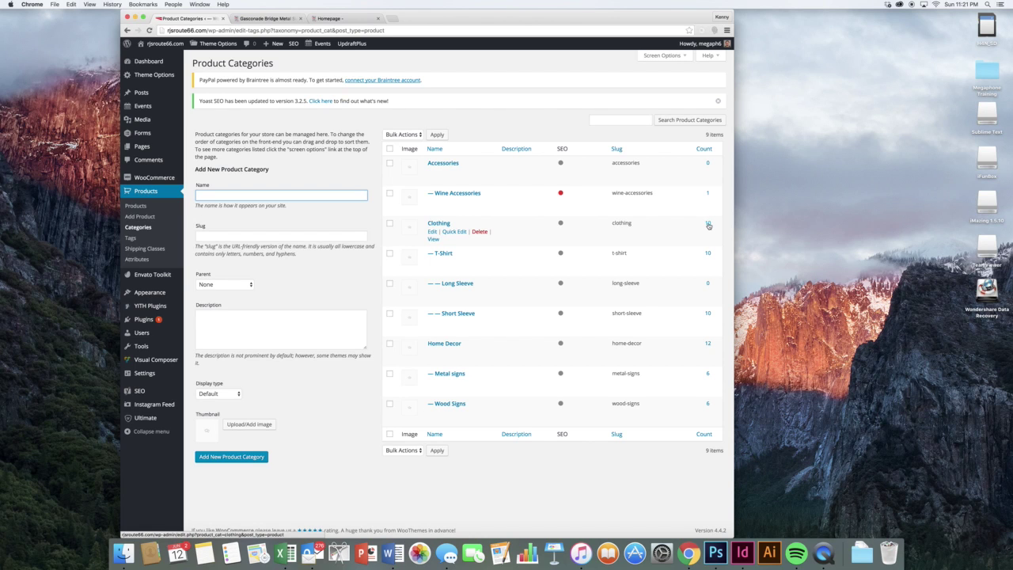
click(709, 226)
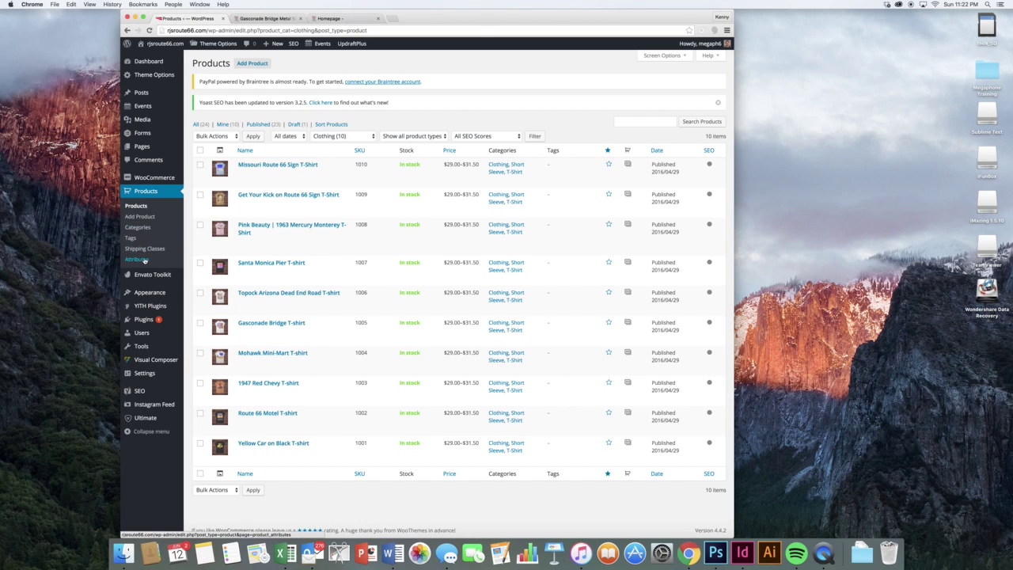
click(138, 259)
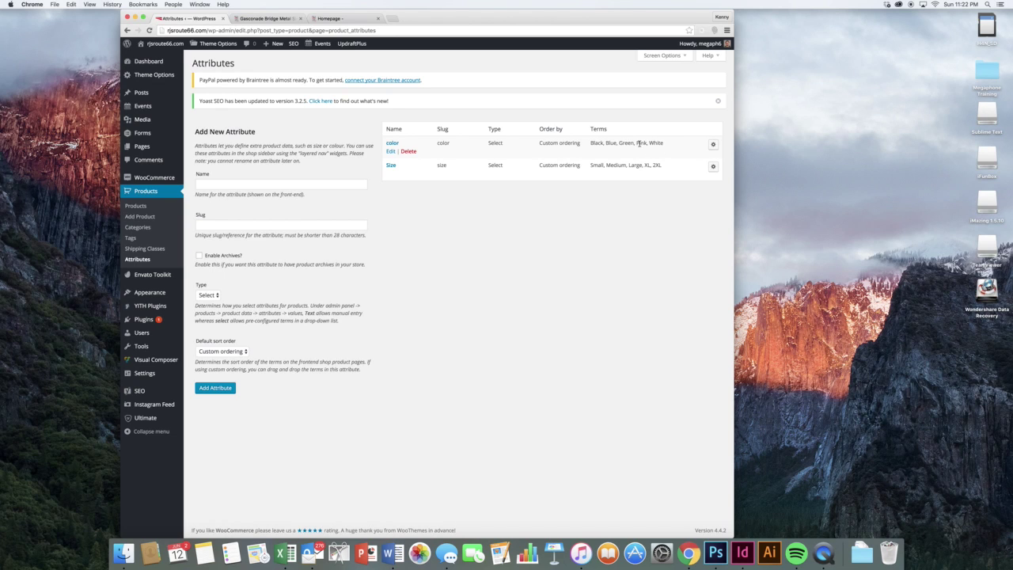
click(391, 151)
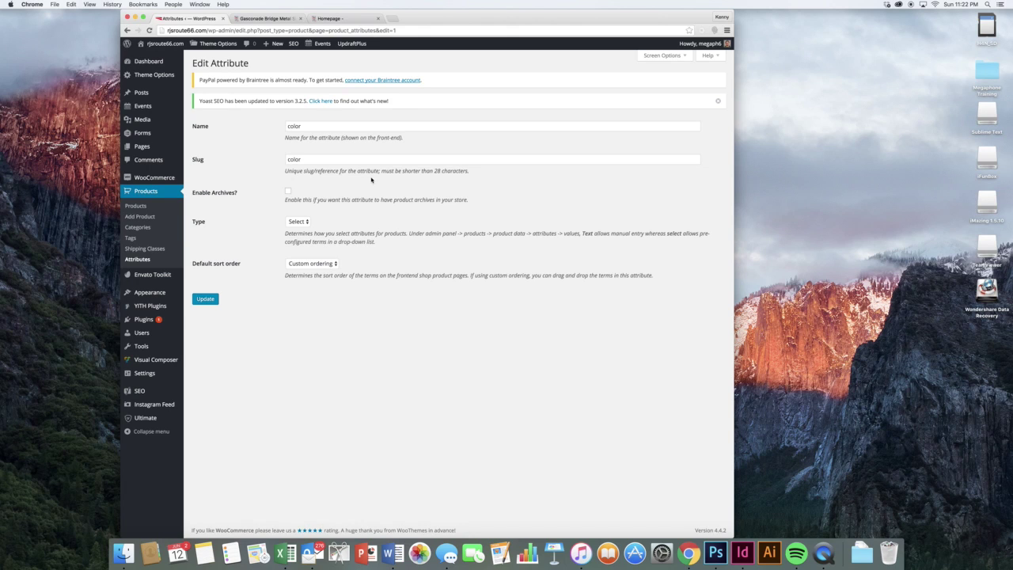
click(304, 224)
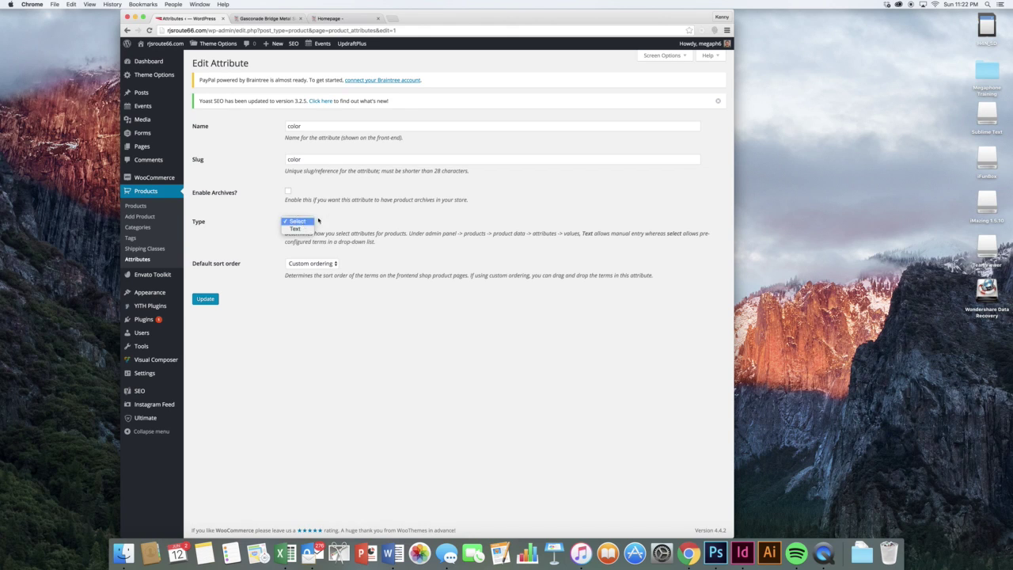
click(353, 214)
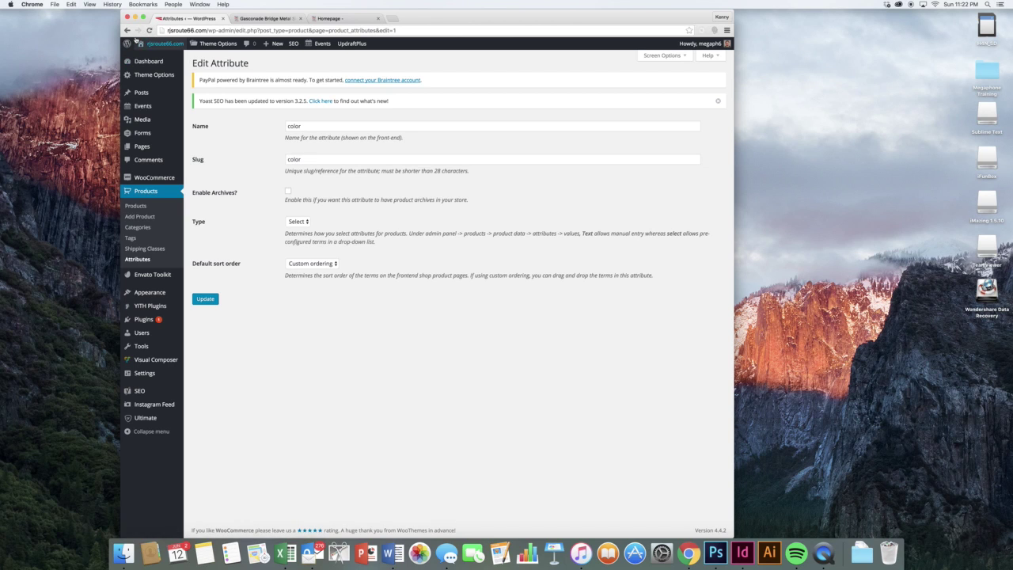
click(127, 30)
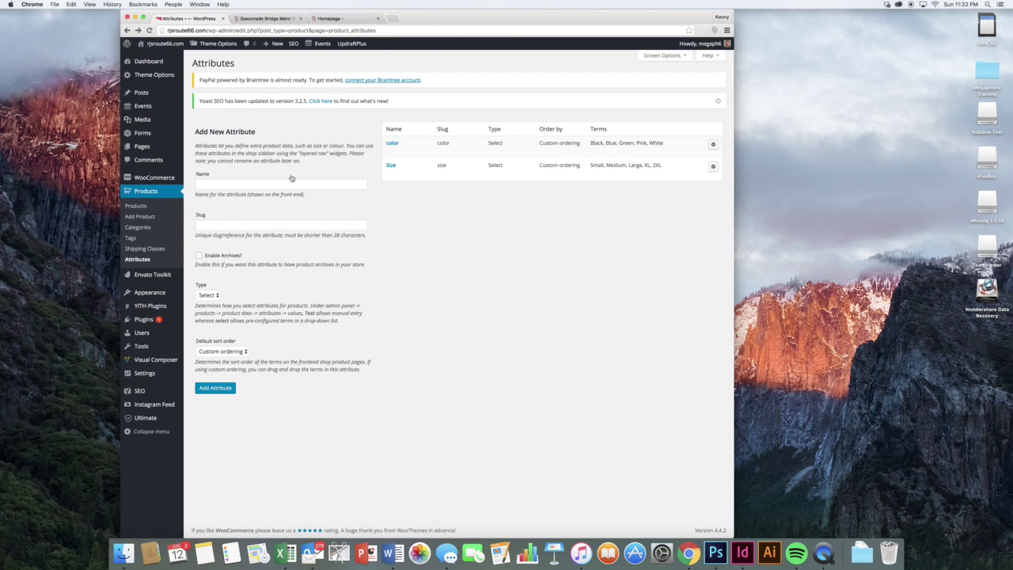
click(289, 187)
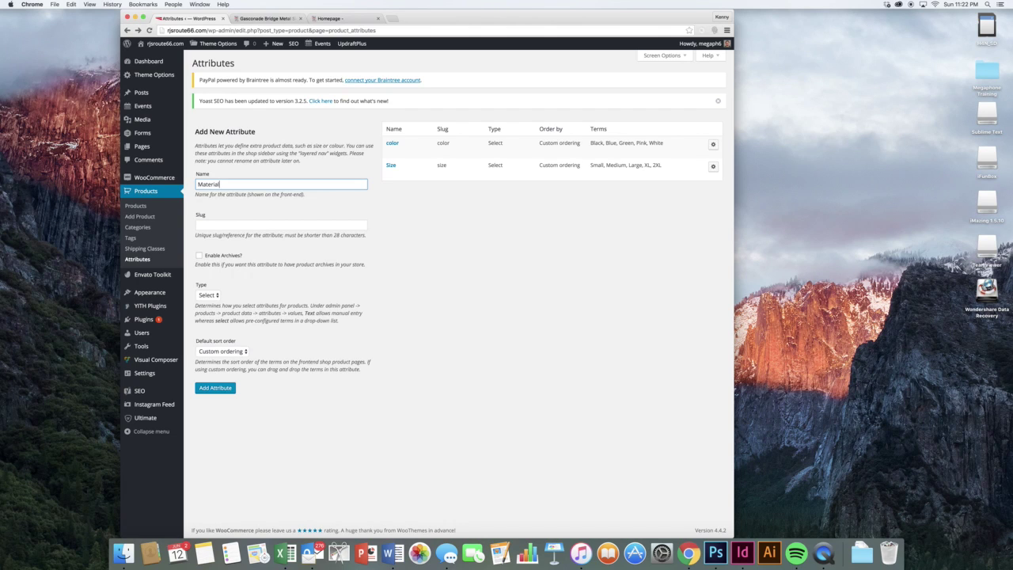
click(214, 295)
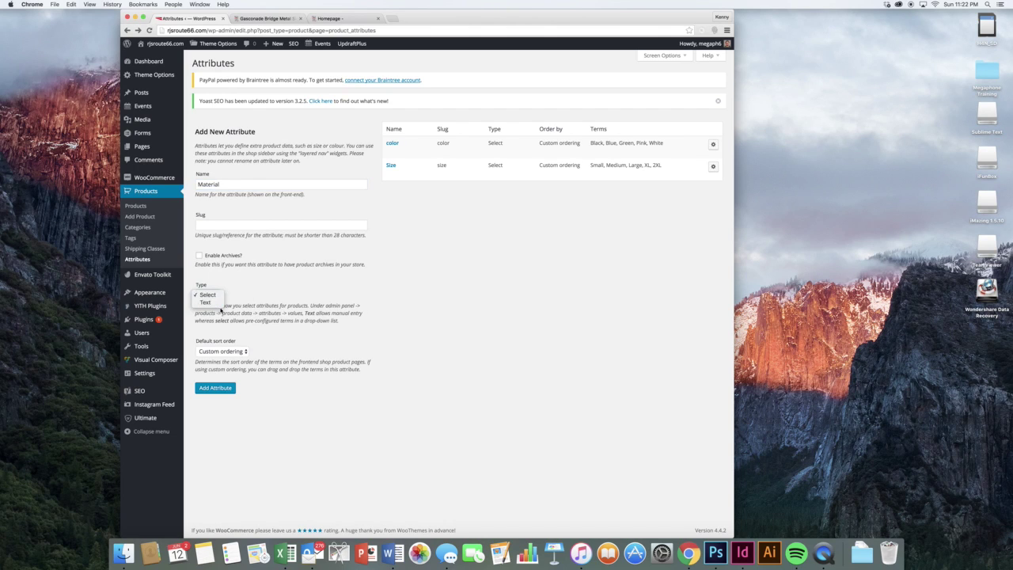
click(267, 291)
click(215, 388)
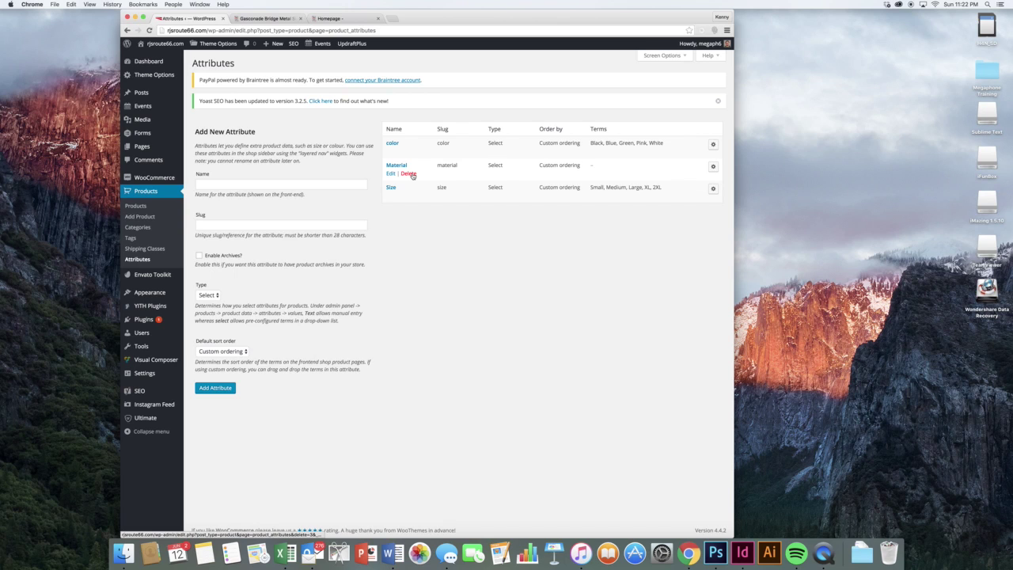
click(410, 174)
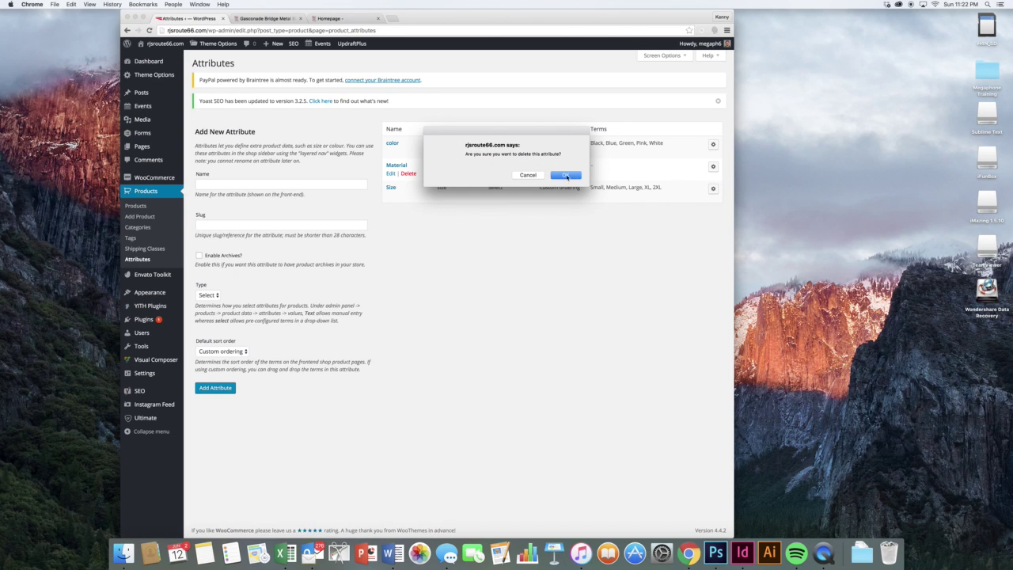
click(567, 176)
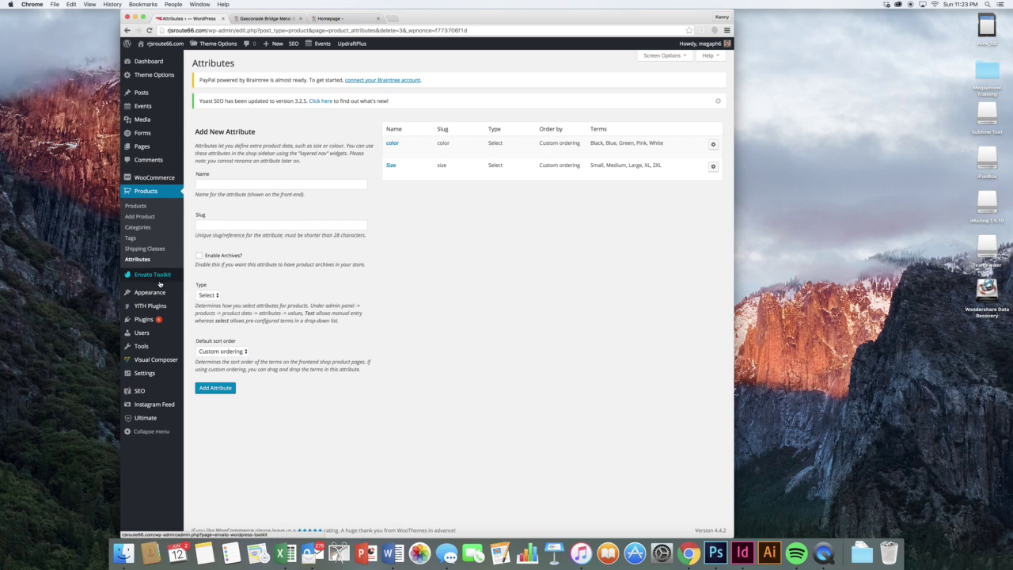
mouse_move(165, 295)
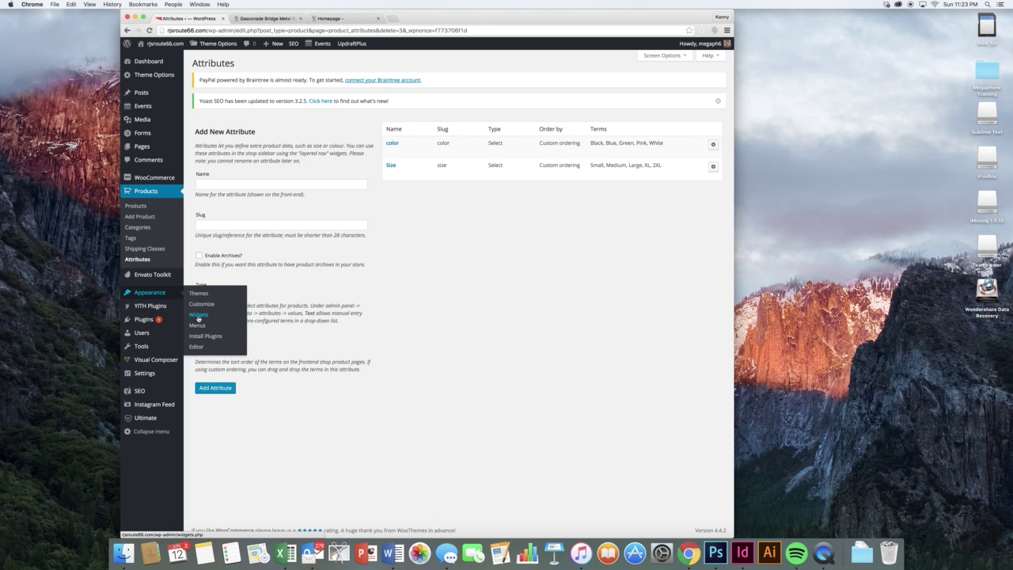
- Expand the Footer First and Second widget areas, then view the homepage footer
click(199, 316)
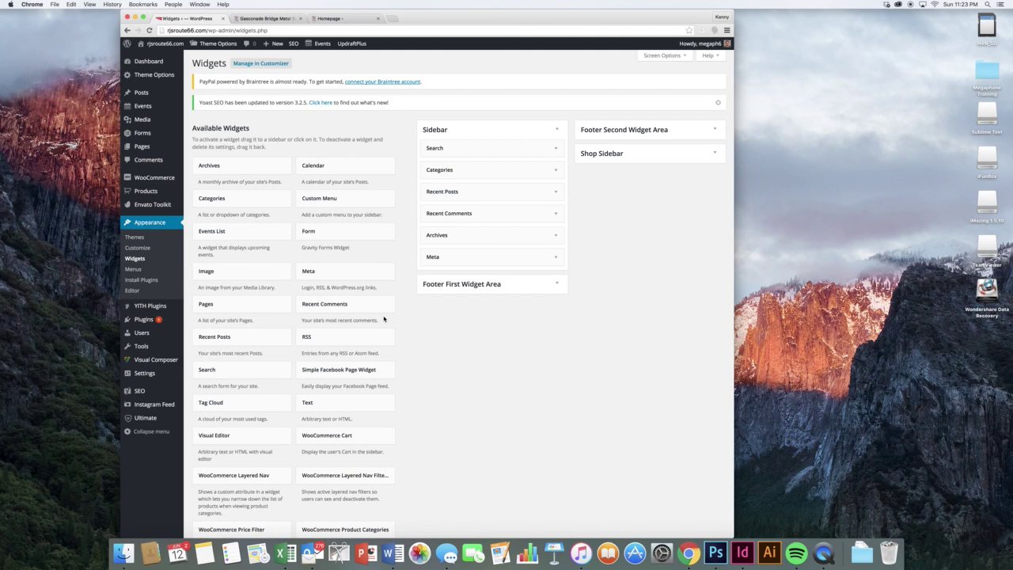
click(466, 288)
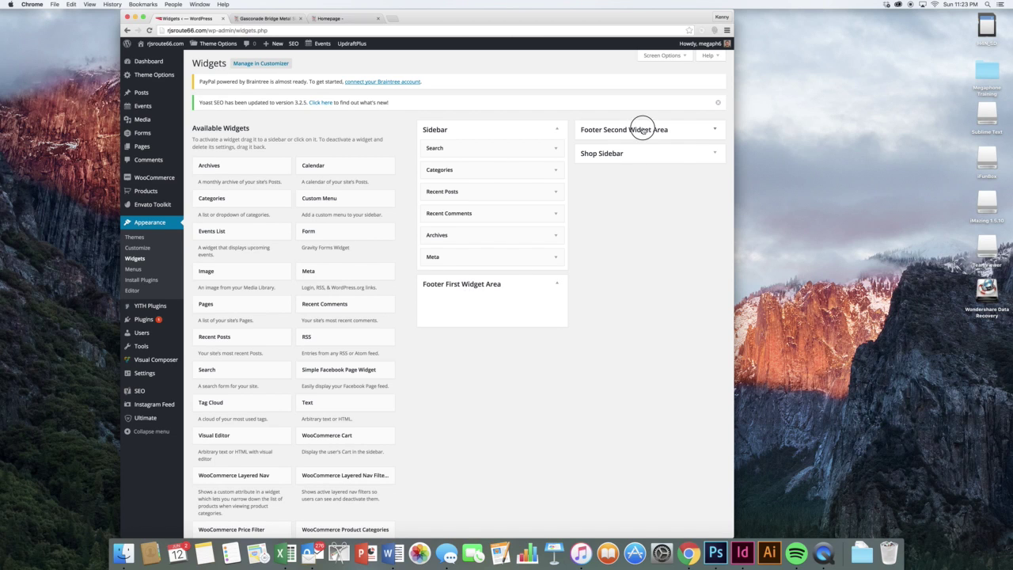
click(643, 130)
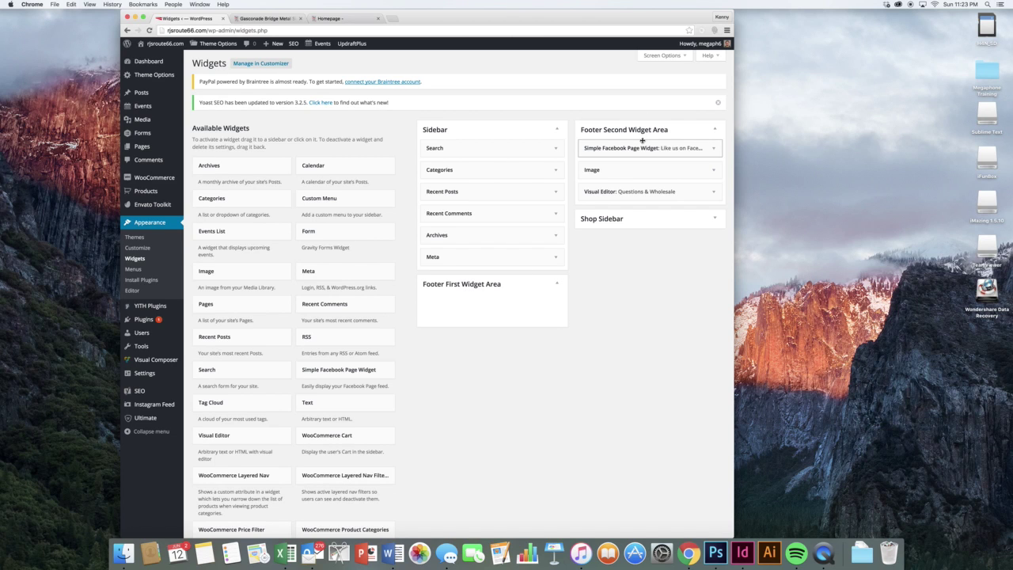
click(318, 18)
scroll(429, 331, down, 10)
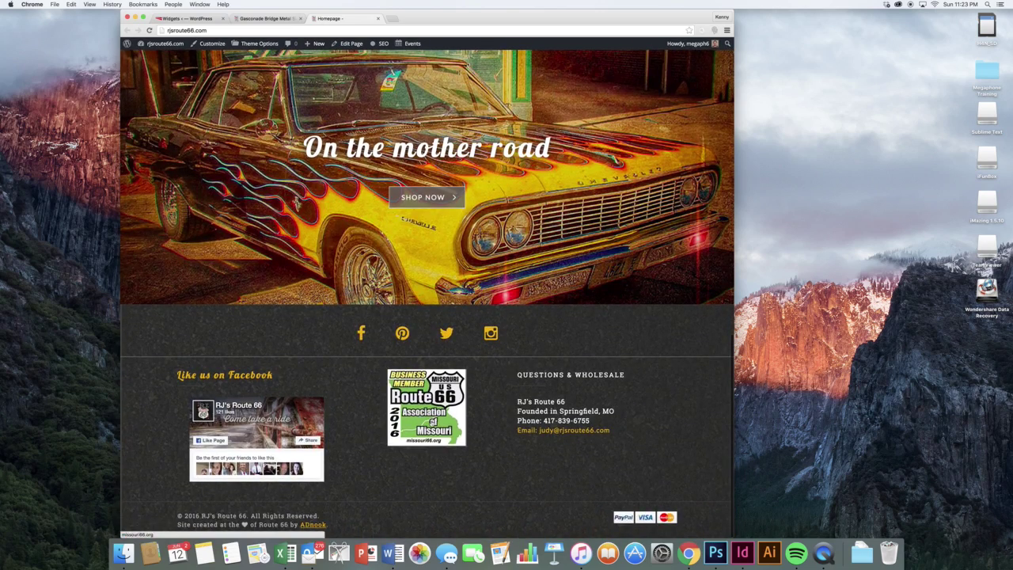
- Inspect the Simple Facebook Page Widget's Page URL, leaving it unchanged
click(188, 18)
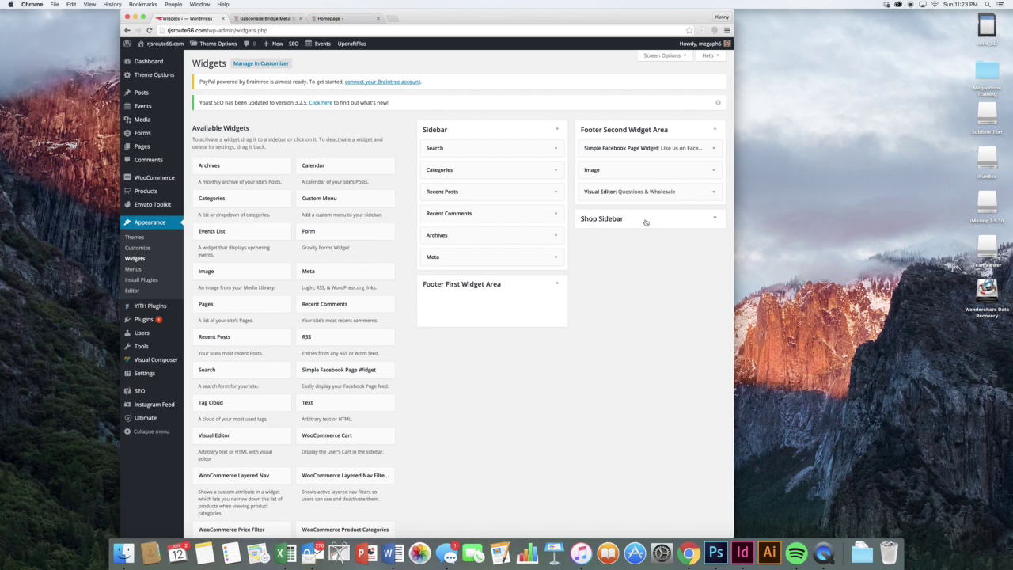
click(674, 148)
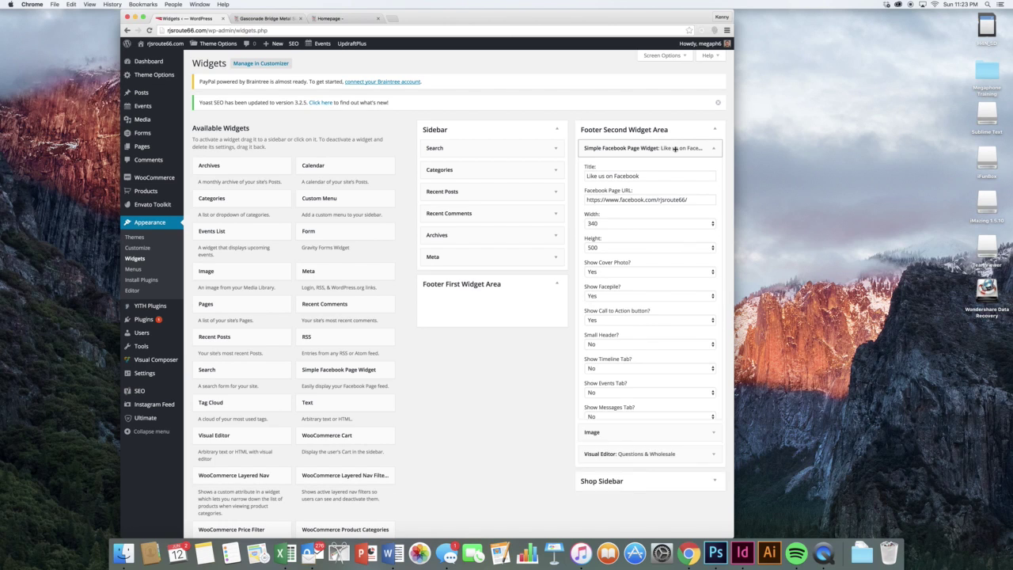
triple_click(671, 200)
click(674, 193)
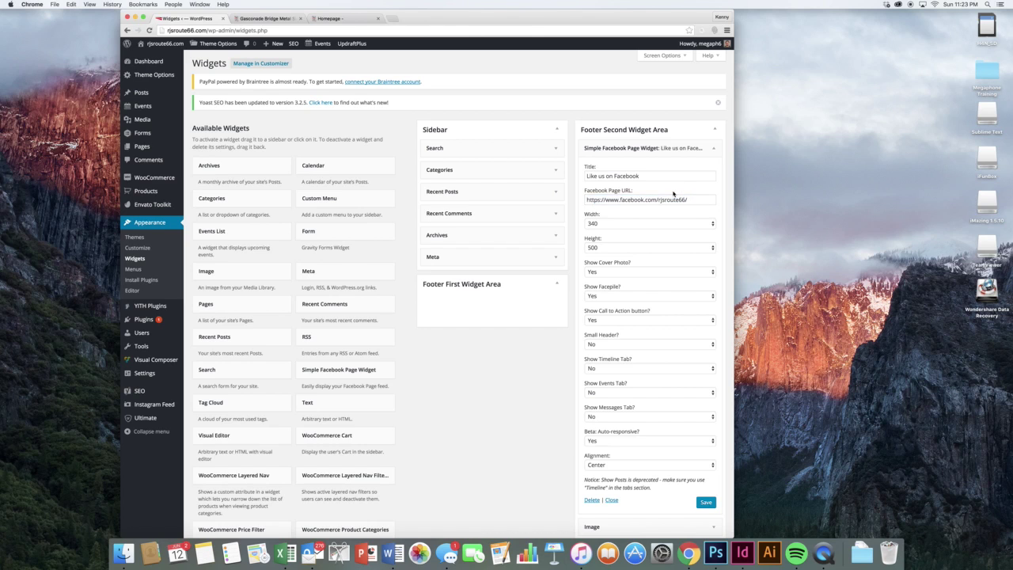
scroll(674, 193, down, 3)
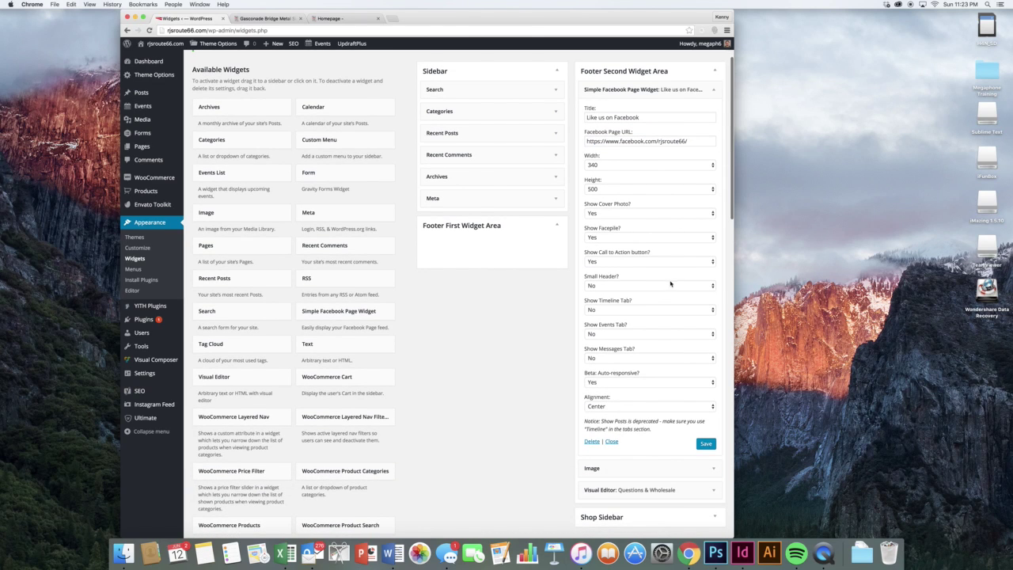
click(710, 95)
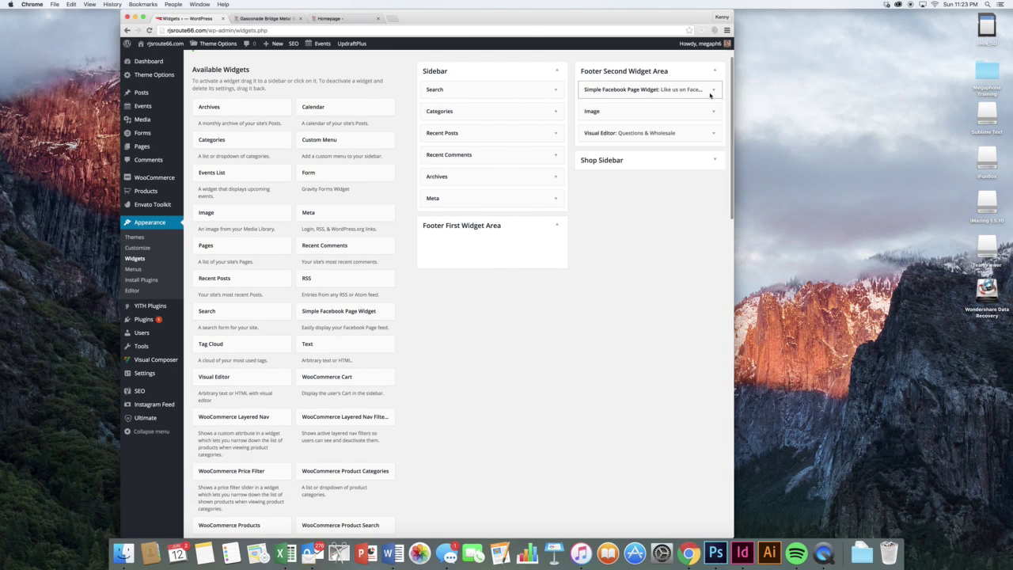
- Look over the Questions & Wholesale and Image widgets, then expand Recent Posts
click(713, 133)
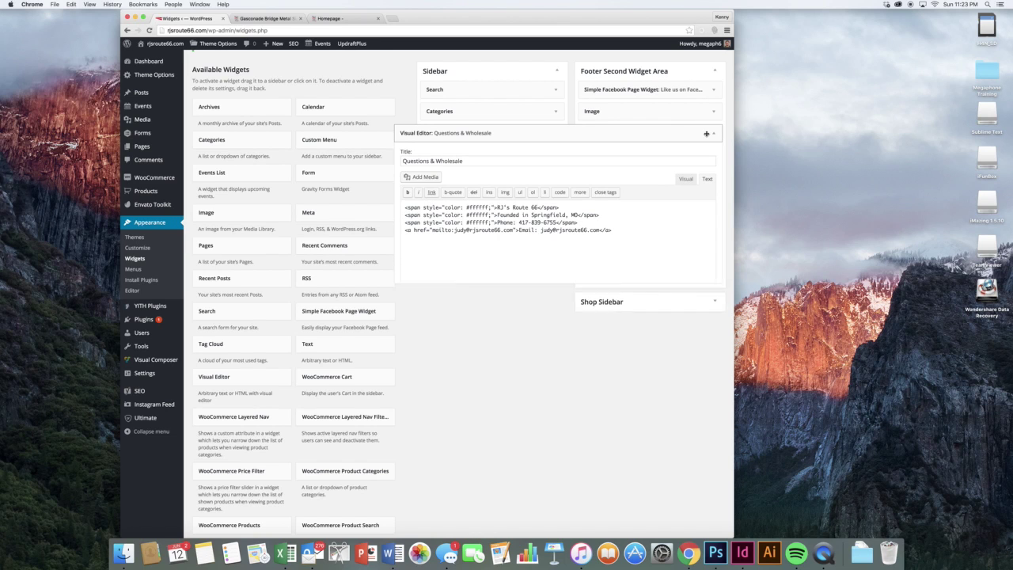
click(656, 222)
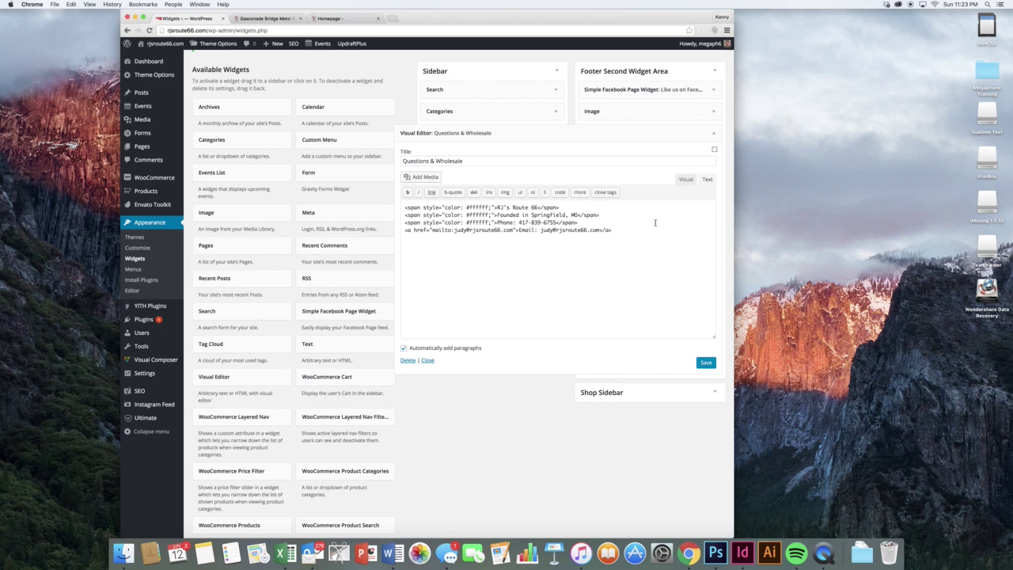
click(714, 133)
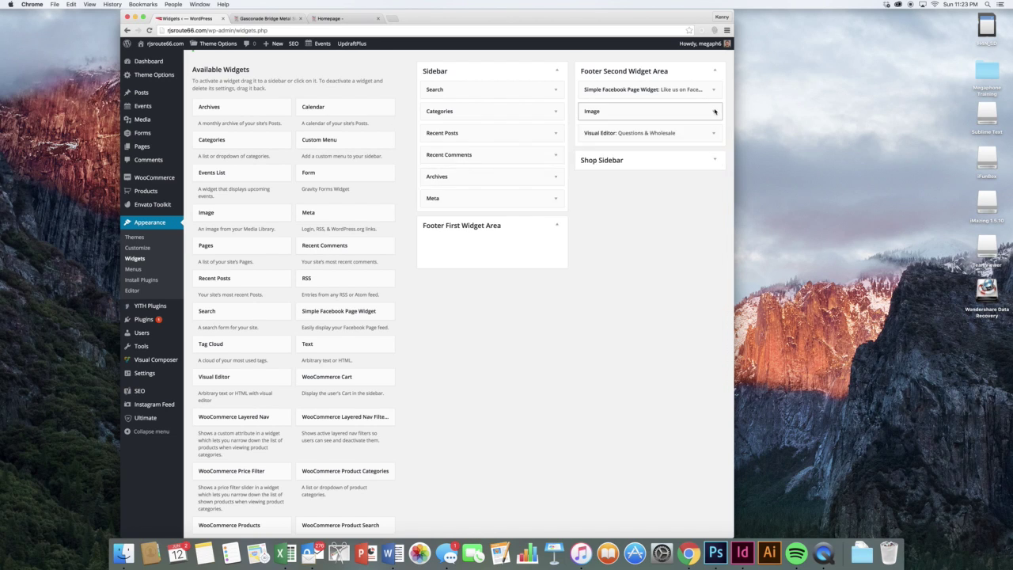
click(715, 111)
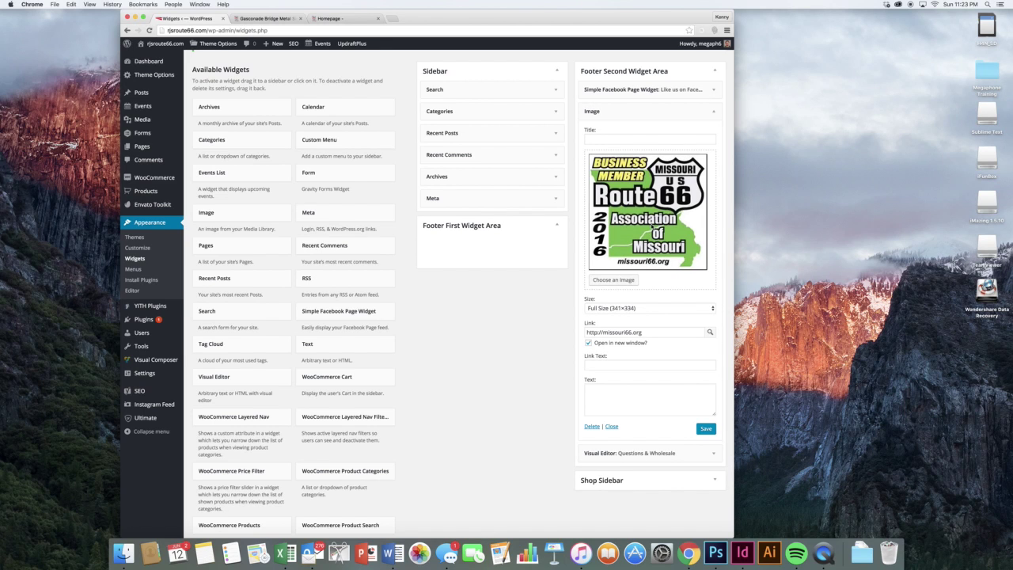
click(623, 333)
click(642, 384)
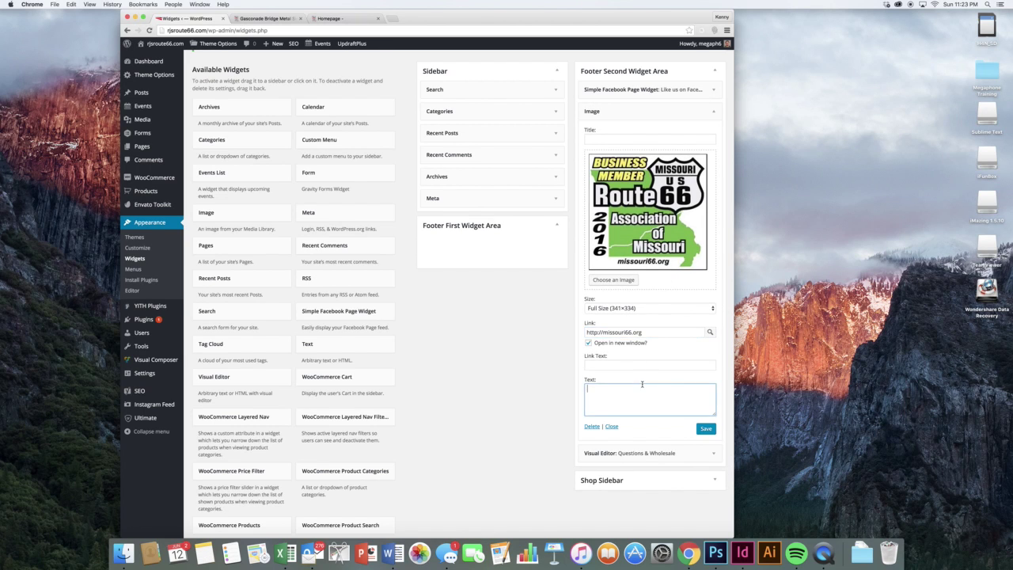
click(702, 111)
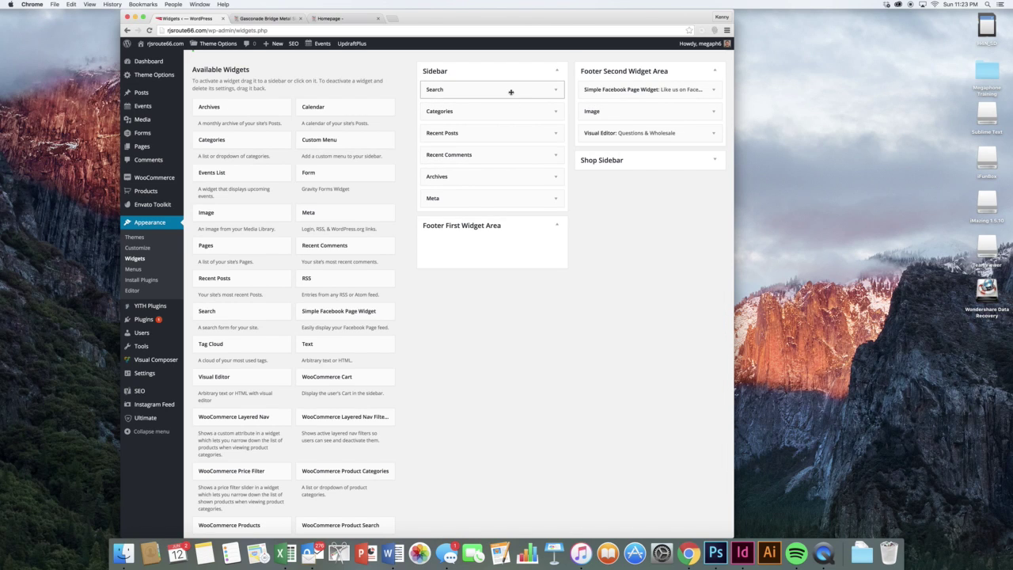
click(556, 133)
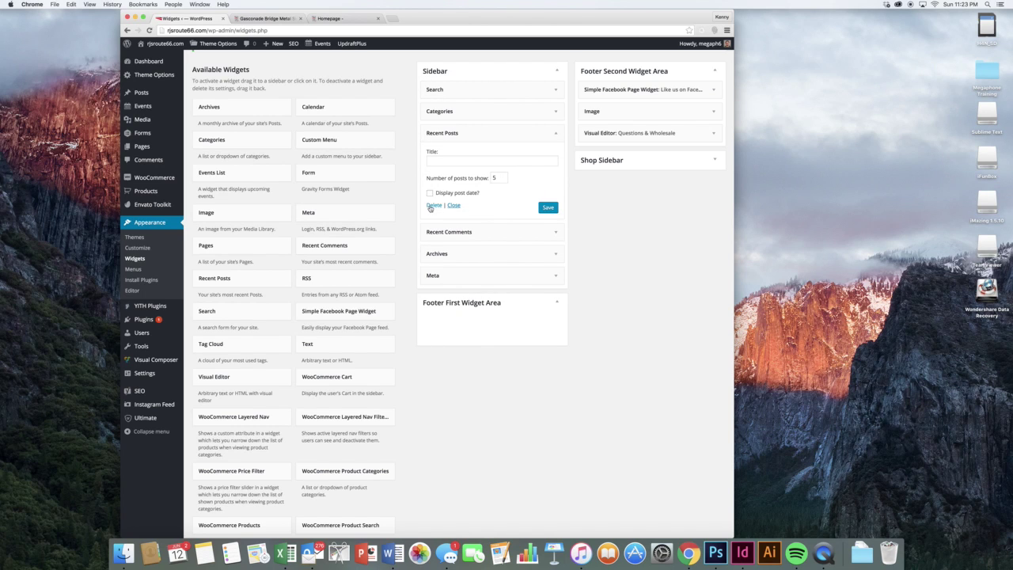
- Collapse Recent Posts, check the sidebar widgets on the live Blog page, and return to Widgets
click(491, 132)
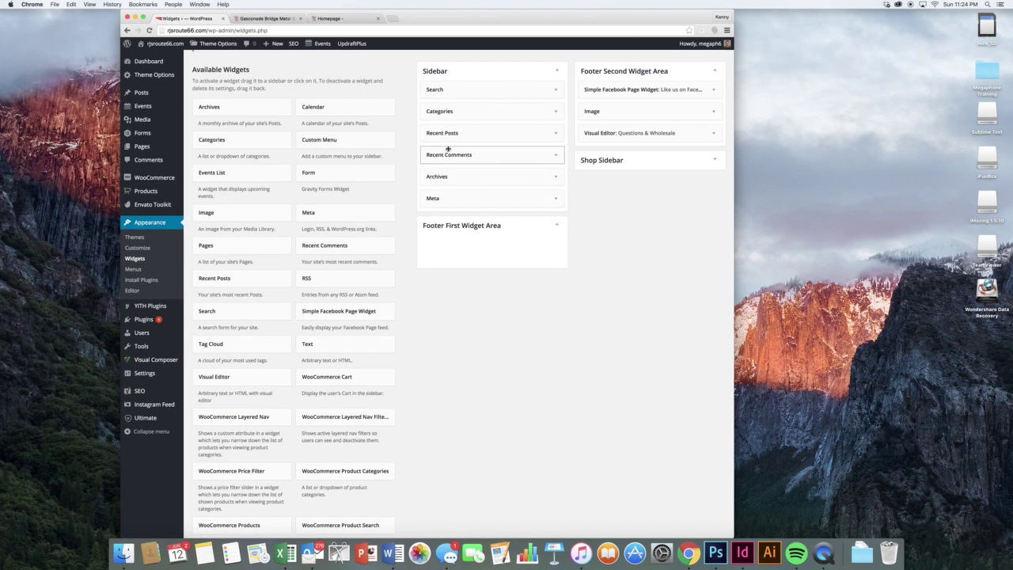
scroll(361, 278, down, 2)
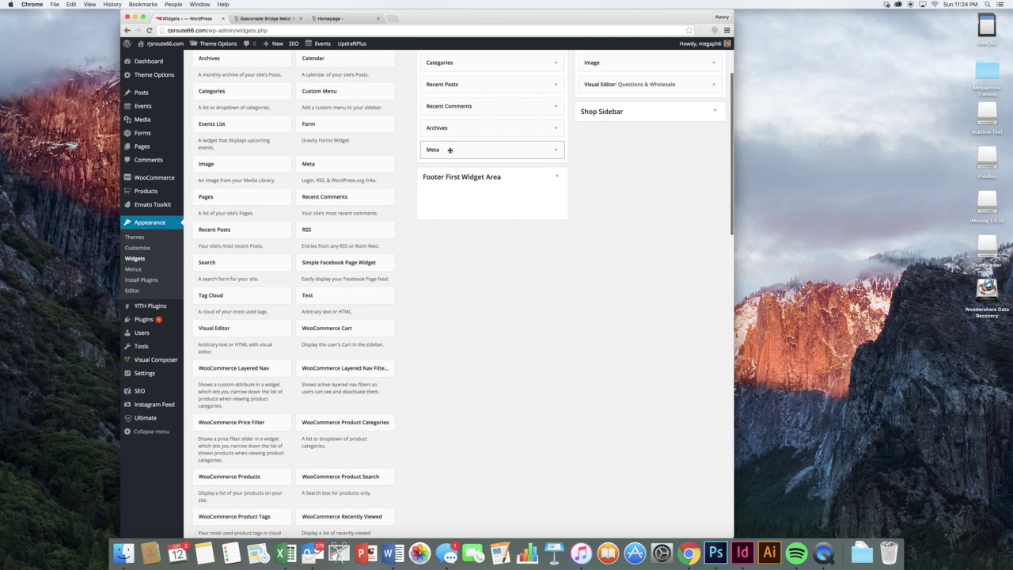
scroll(447, 150, up, 1)
click(340, 19)
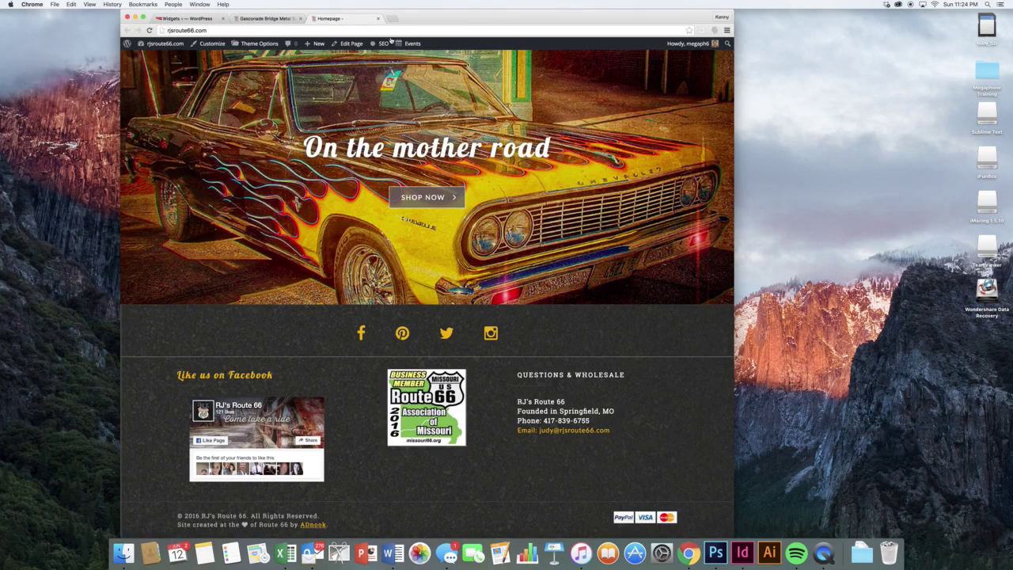
scroll(362, 107, up, 15)
scroll(363, 107, up, 2)
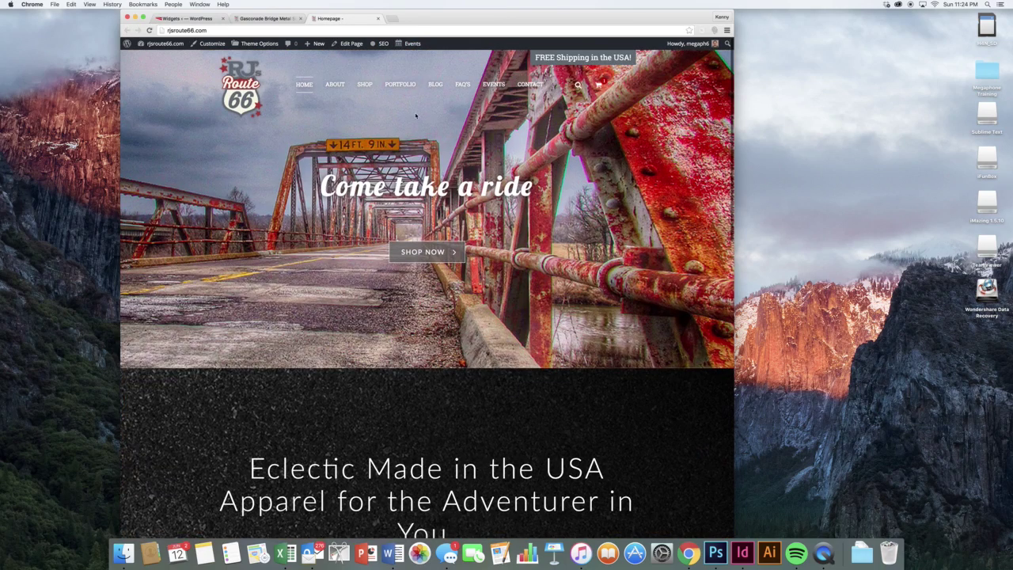
click(435, 84)
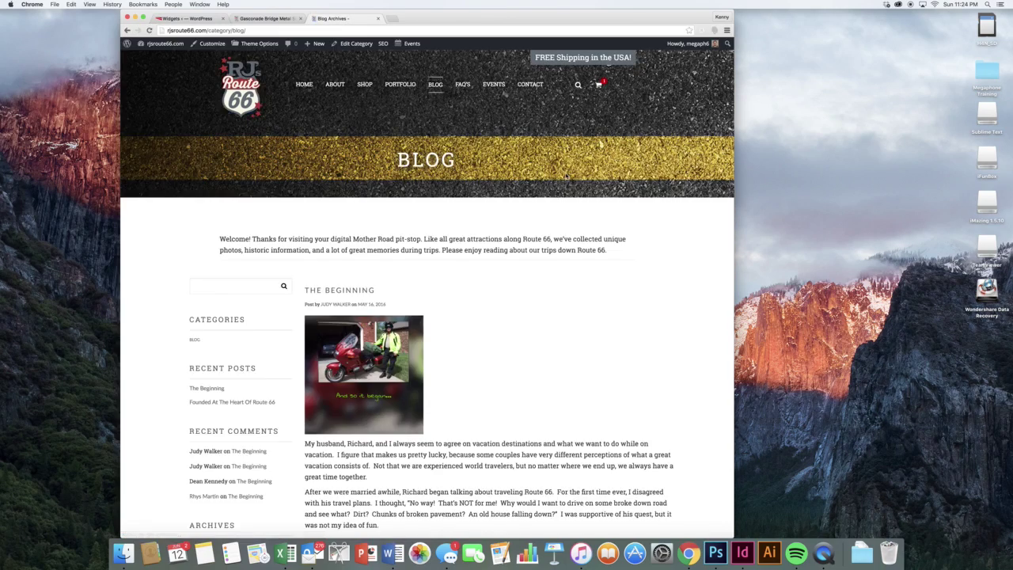
scroll(565, 174, down, 5)
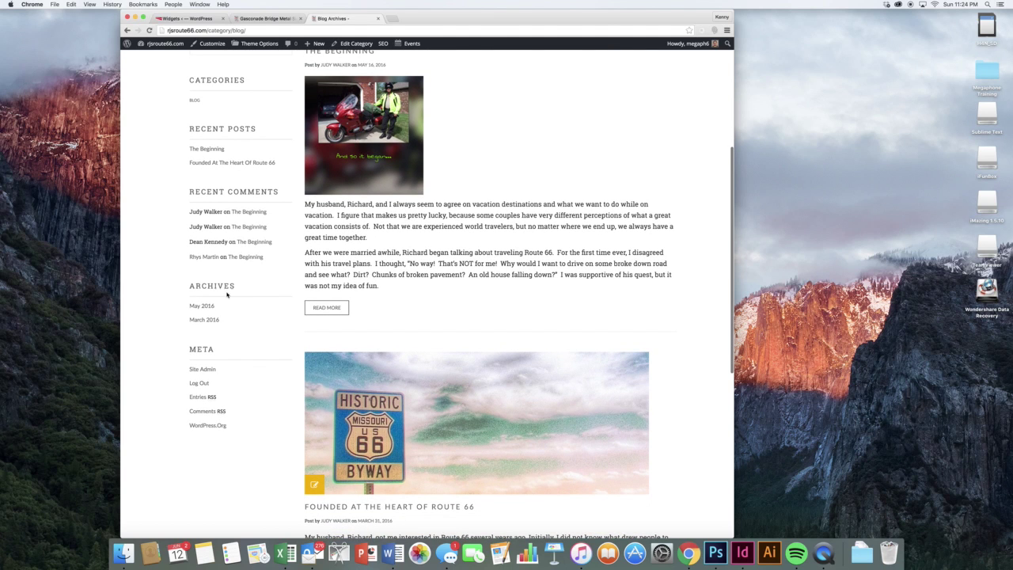
click(193, 18)
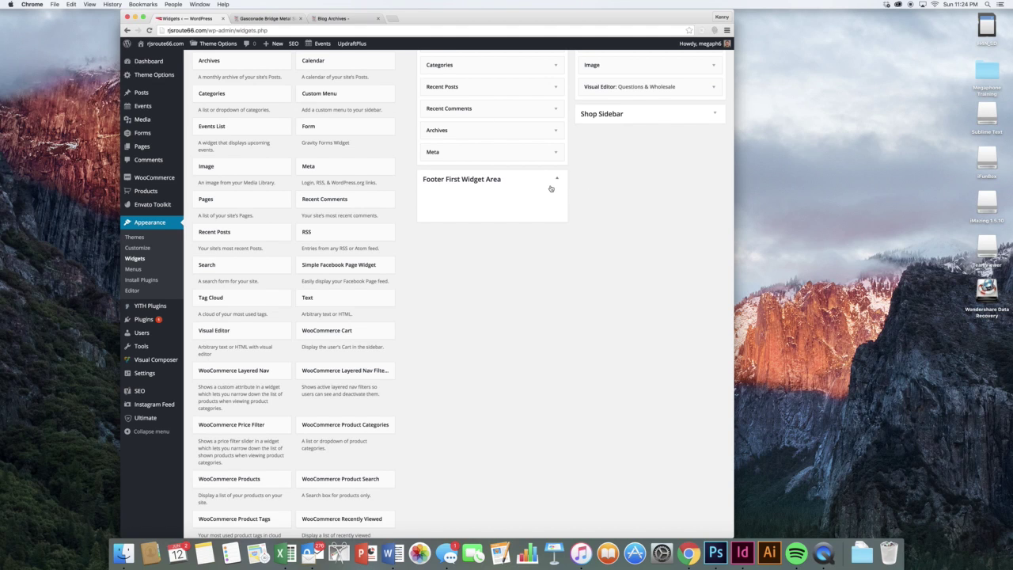
- Nest About under Home, check the live navigation, then restore About and Shop positions
click(165, 273)
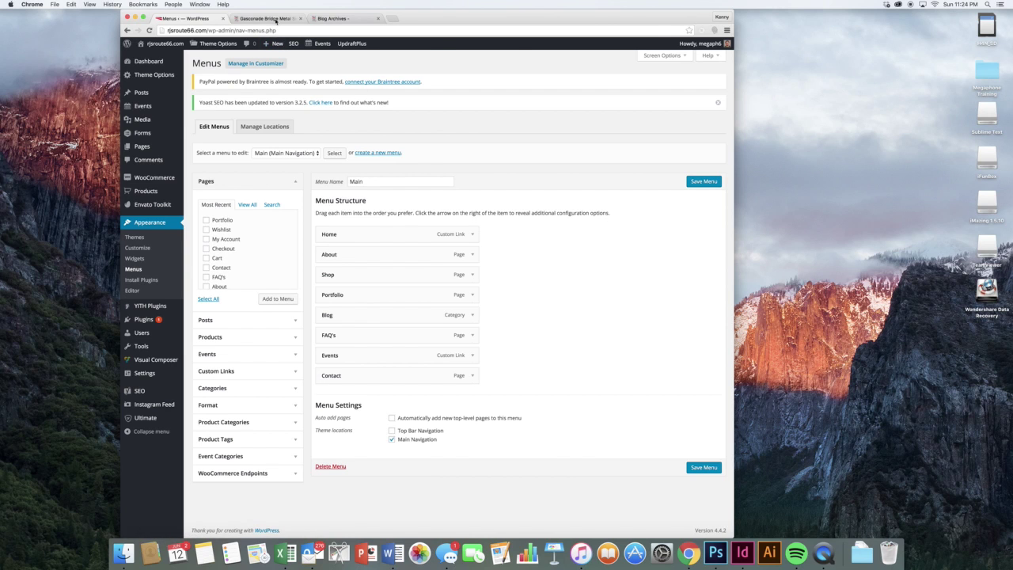
click(276, 18)
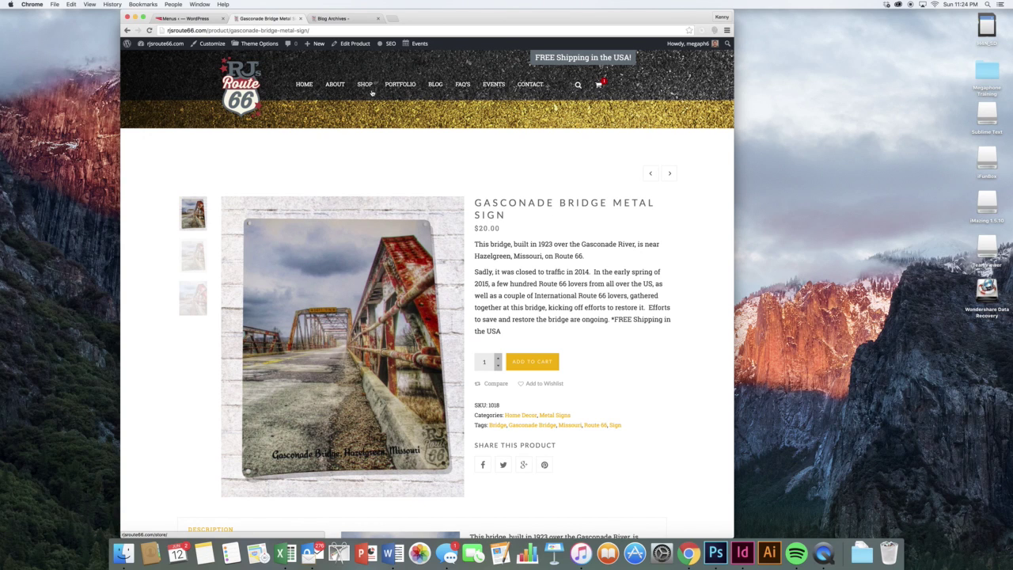
click(188, 18)
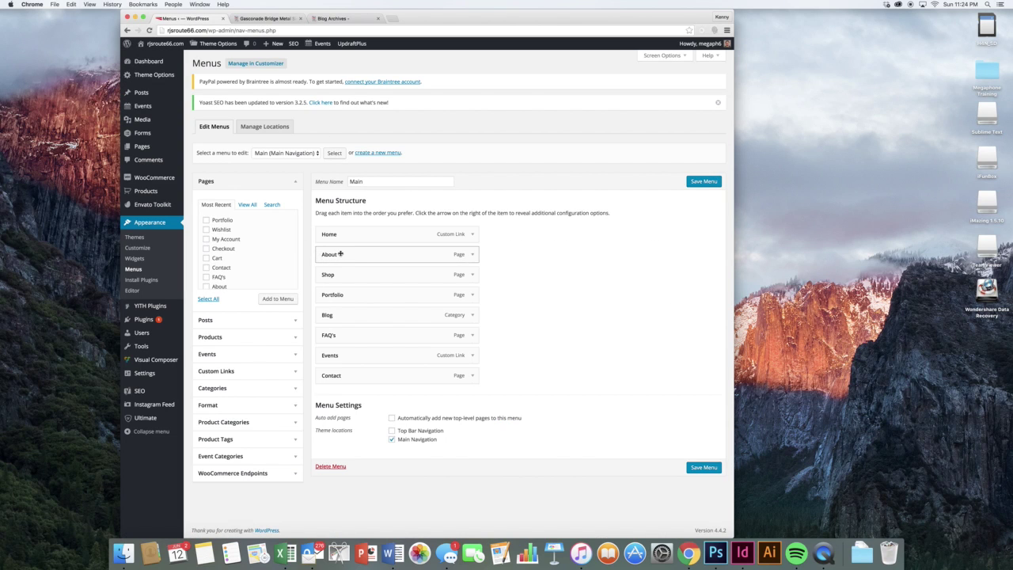
drag(345, 254, 357, 253)
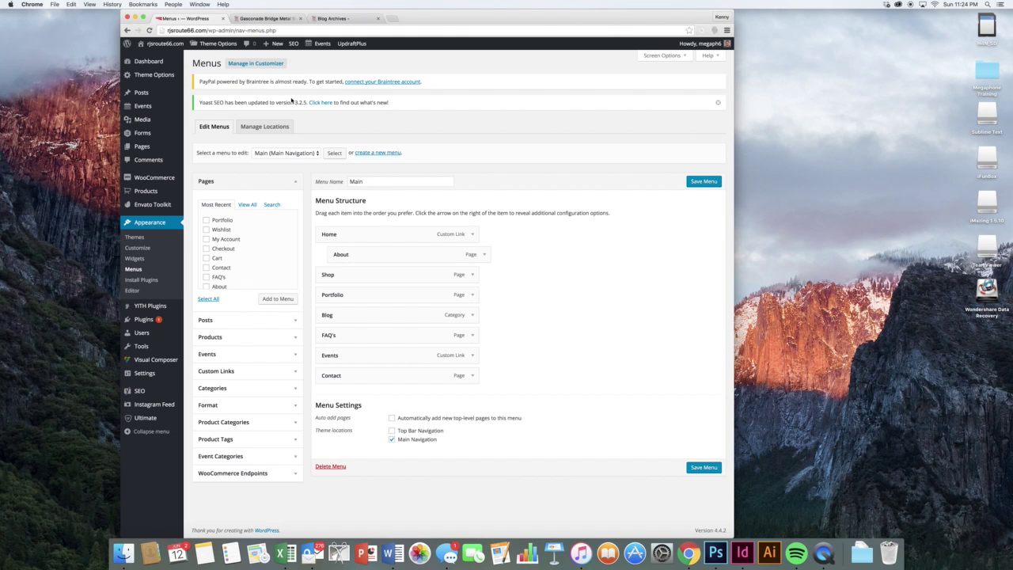
click(252, 22)
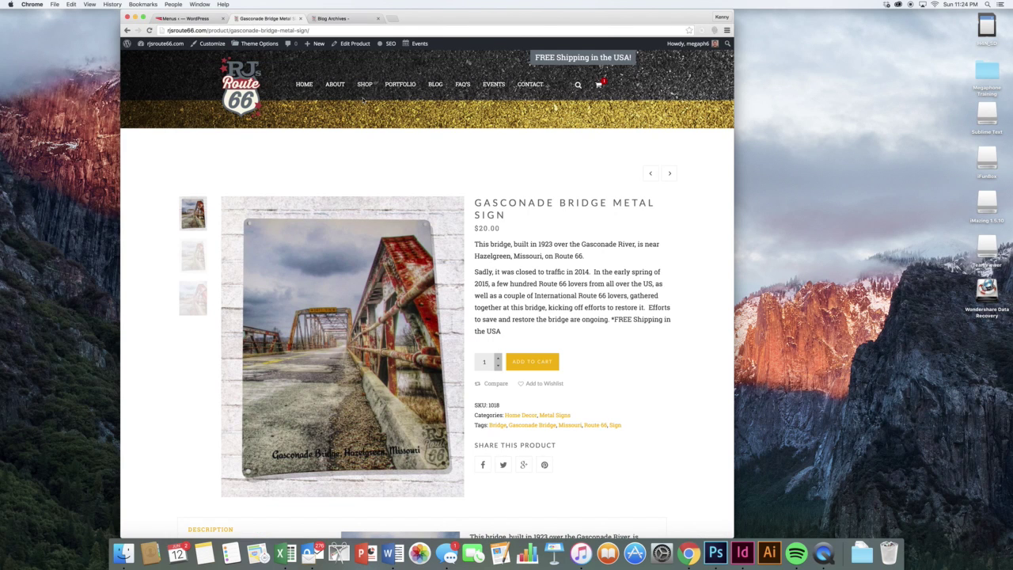
click(190, 18)
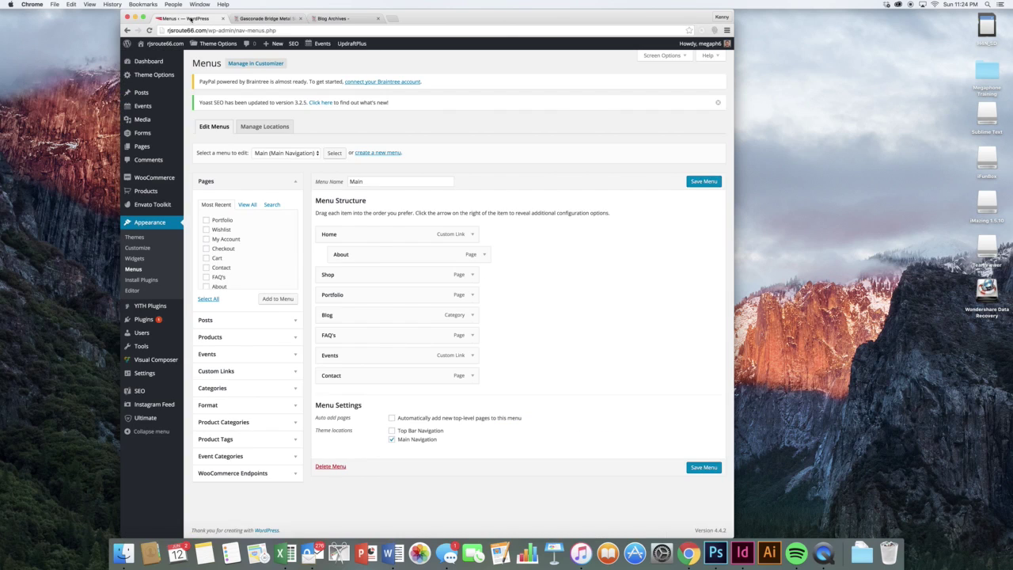
click(369, 255)
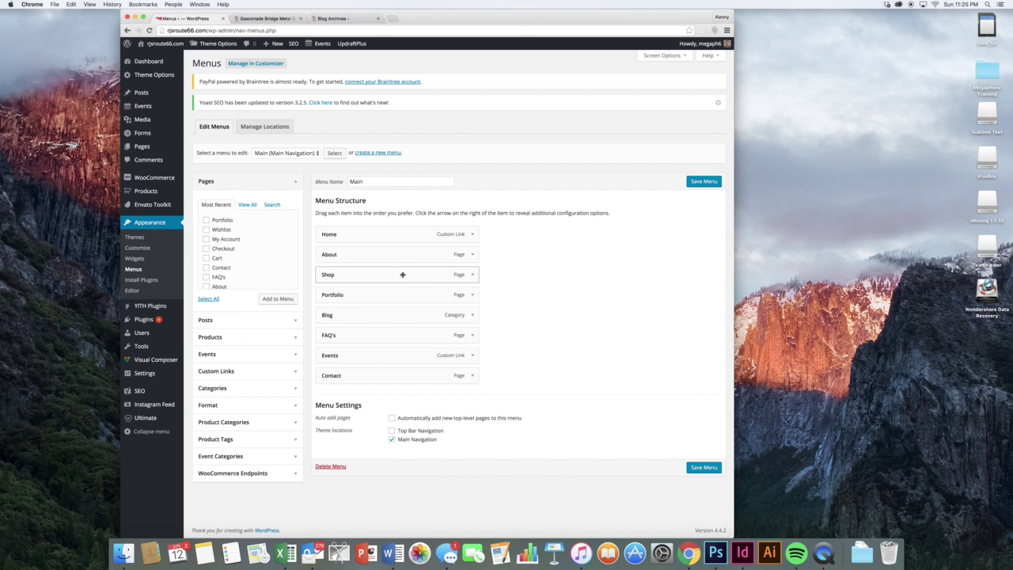
mouse_move(402, 275)
mouse_down()
mouse_move(403, 298)
mouse_move(406, 274)
mouse_up()
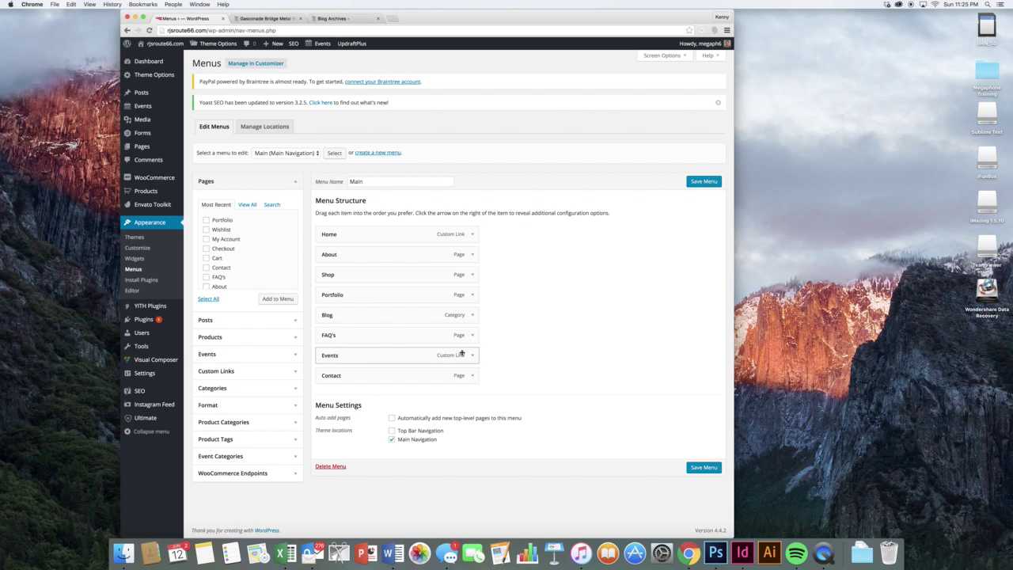
- Expand the Posts, Products and Custom Links panels and the menu selection dropdown
click(270, 320)
click(265, 302)
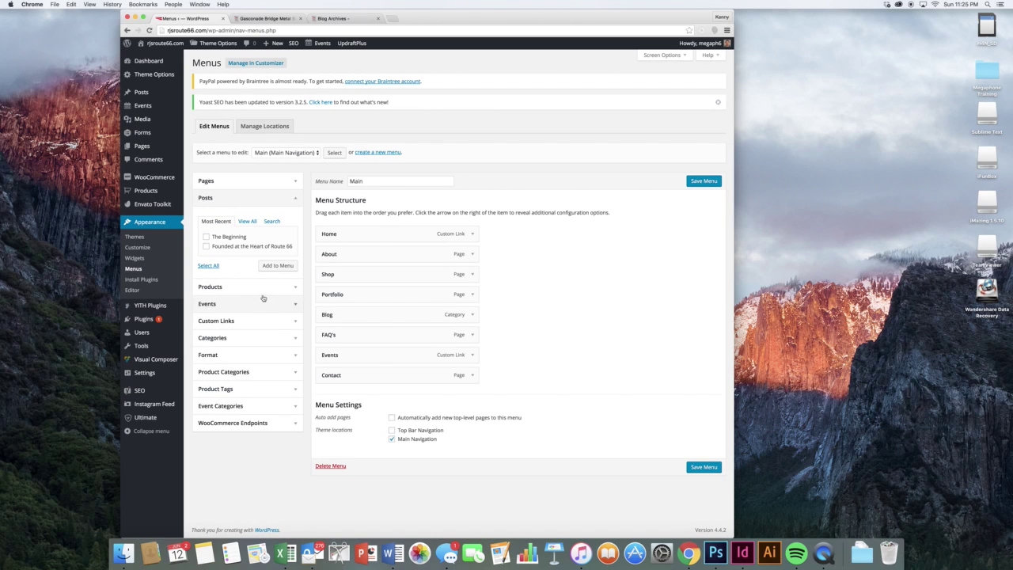
click(249, 370)
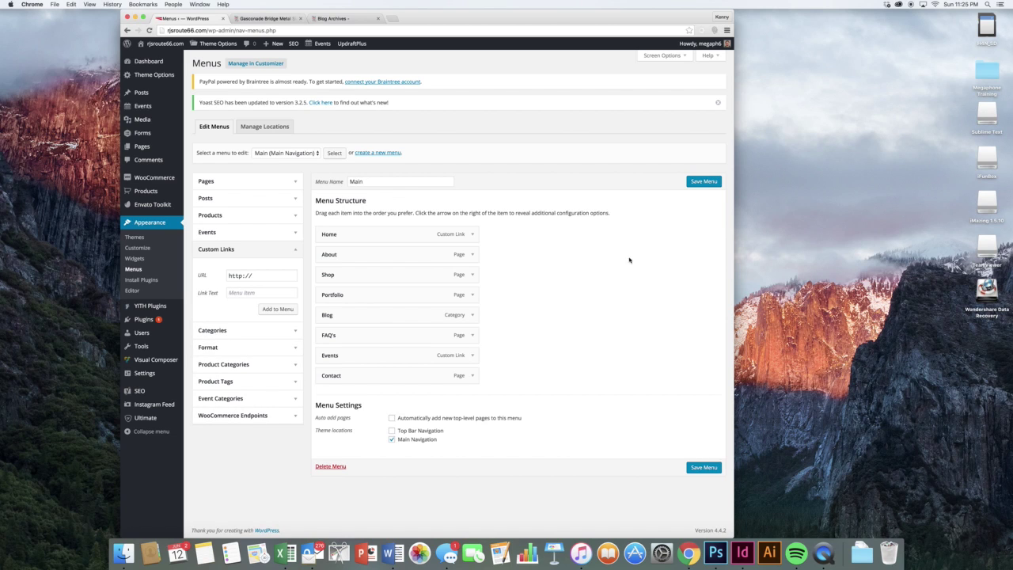
click(287, 152)
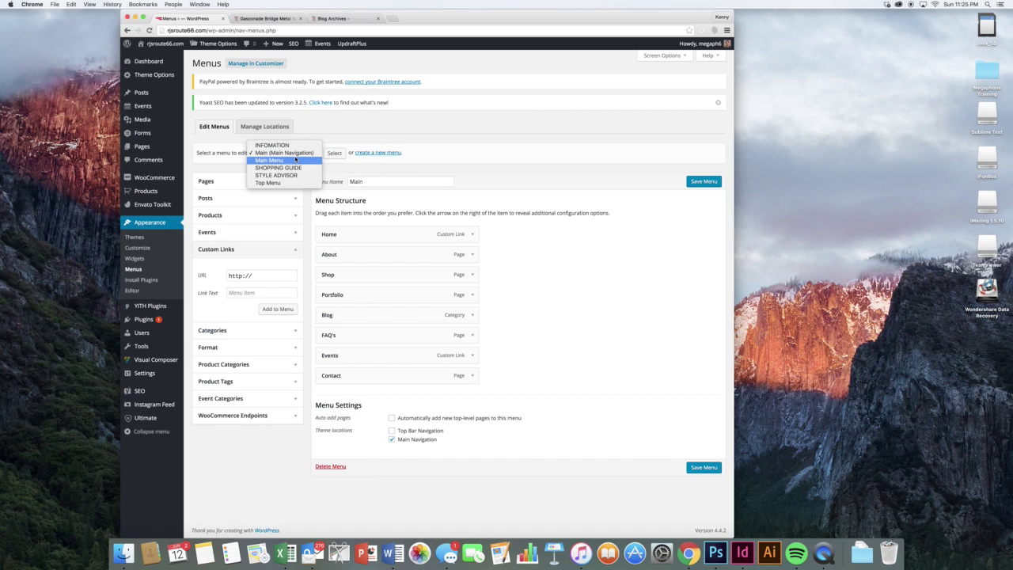
- Load Main Menu for editing, leaving the current page, and inspect the Home Version 2 item
click(296, 159)
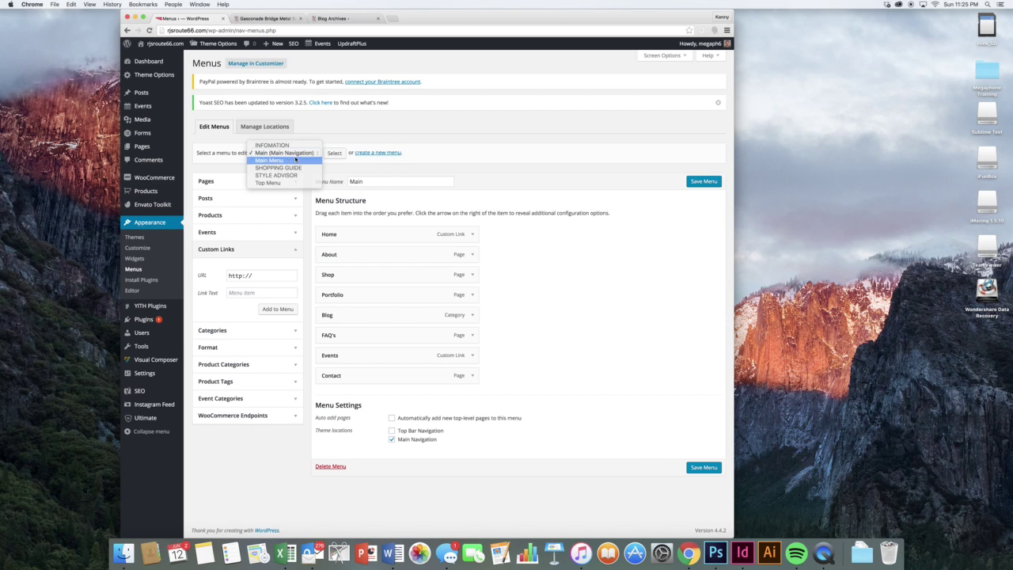
click(336, 156)
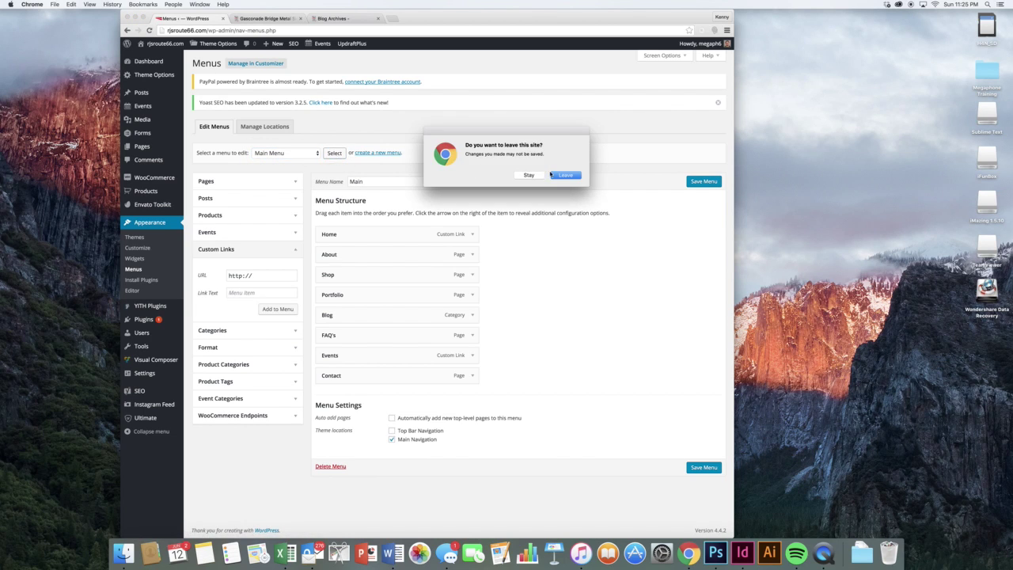
click(564, 175)
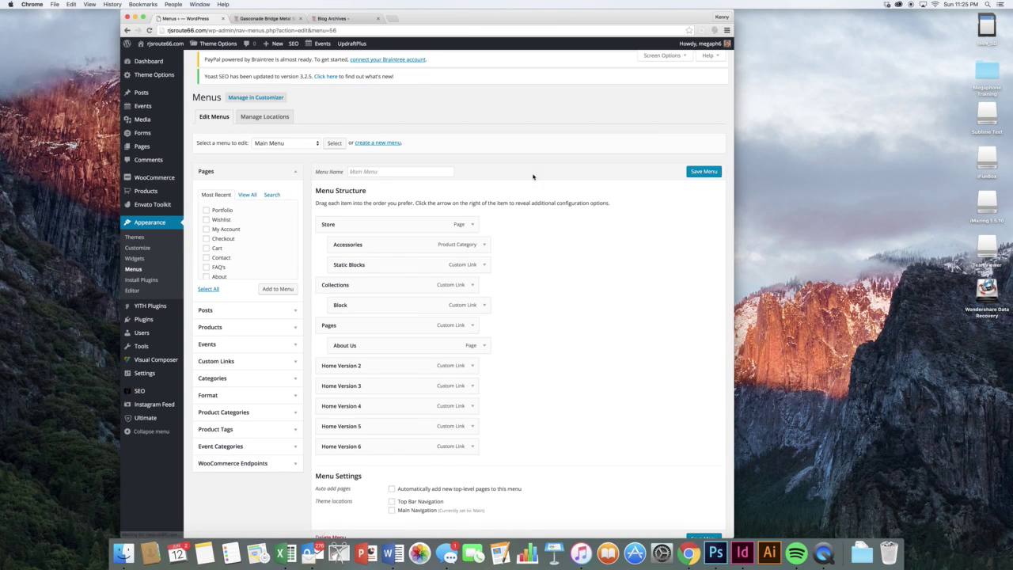
scroll(533, 180, down, 2)
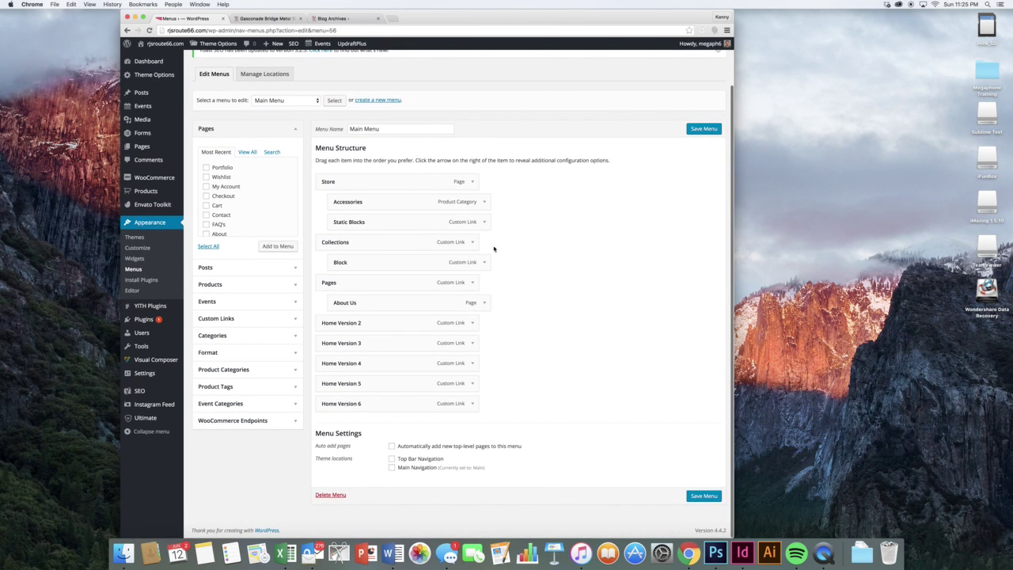
click(474, 323)
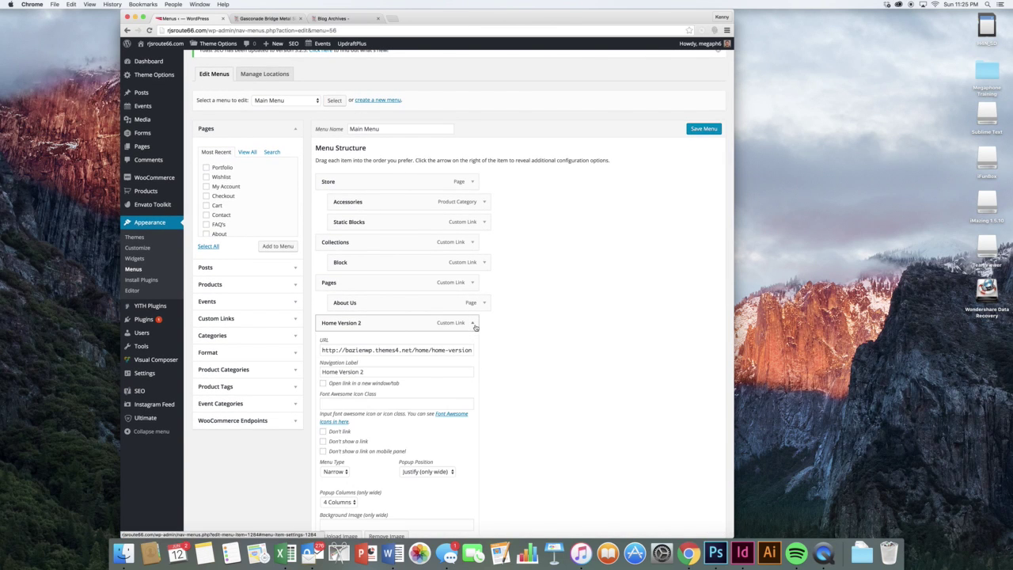
click(475, 324)
- Switch to the SHOPPING GUIDE menu to show its Blog, FAQs, Payment and policy items
click(283, 100)
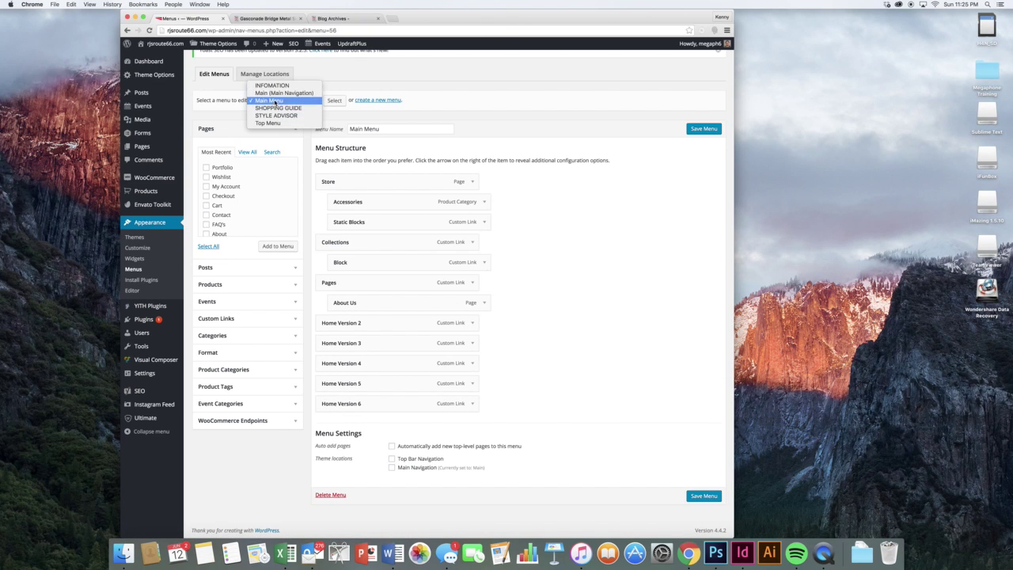
click(276, 108)
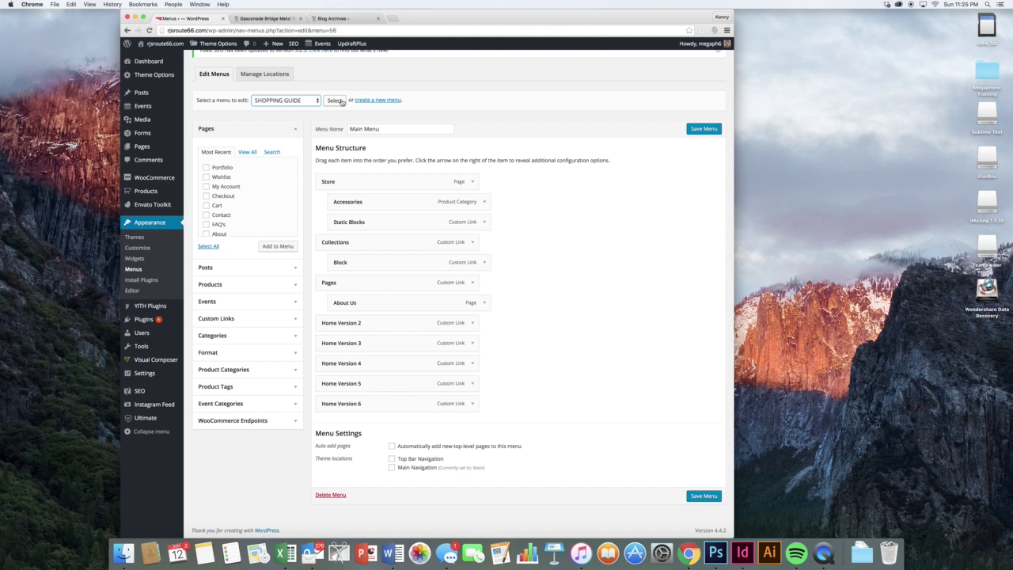
click(336, 101)
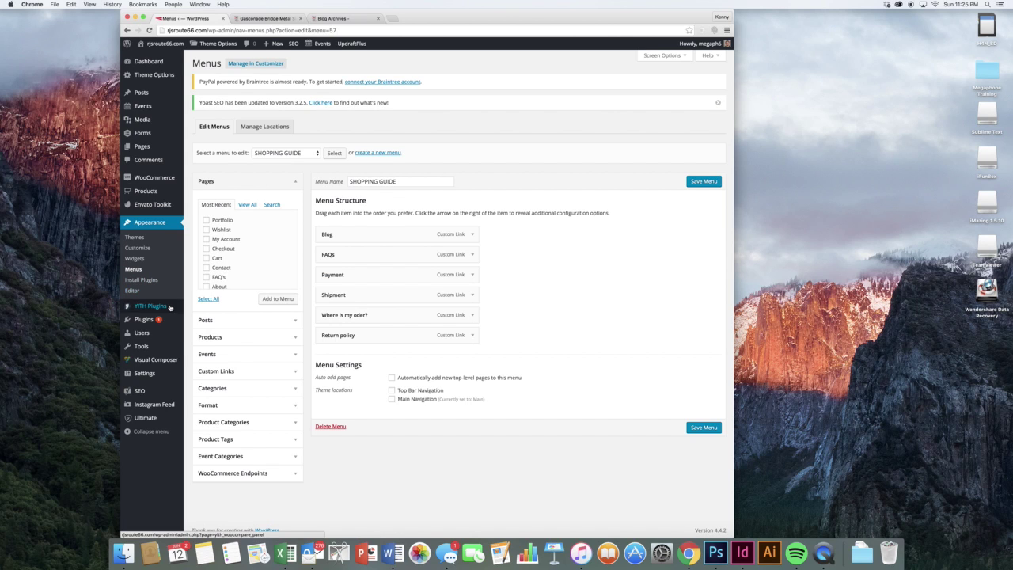
mouse_move(169, 308)
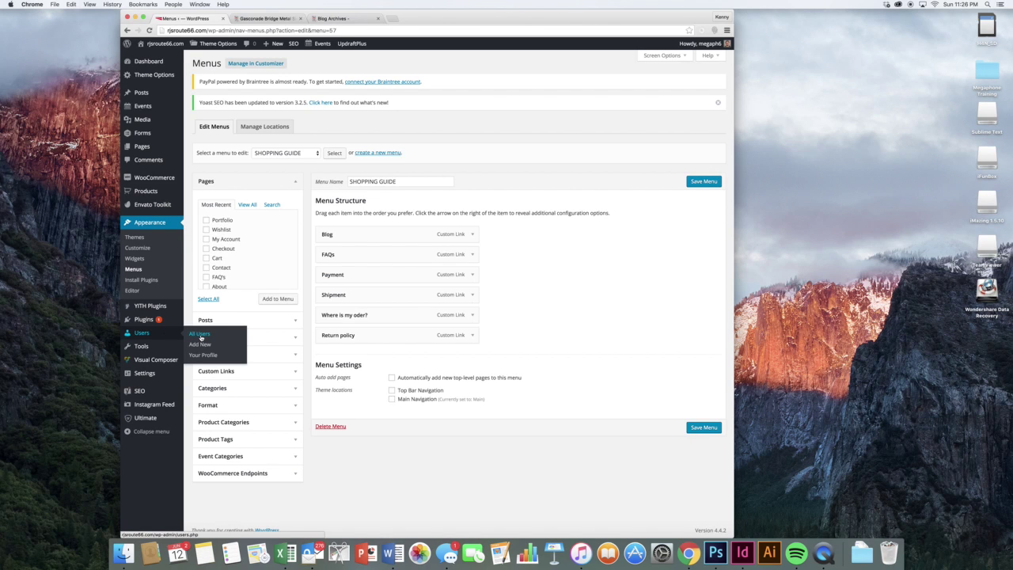
- Go from Users > All Users to the Add New user form
click(201, 336)
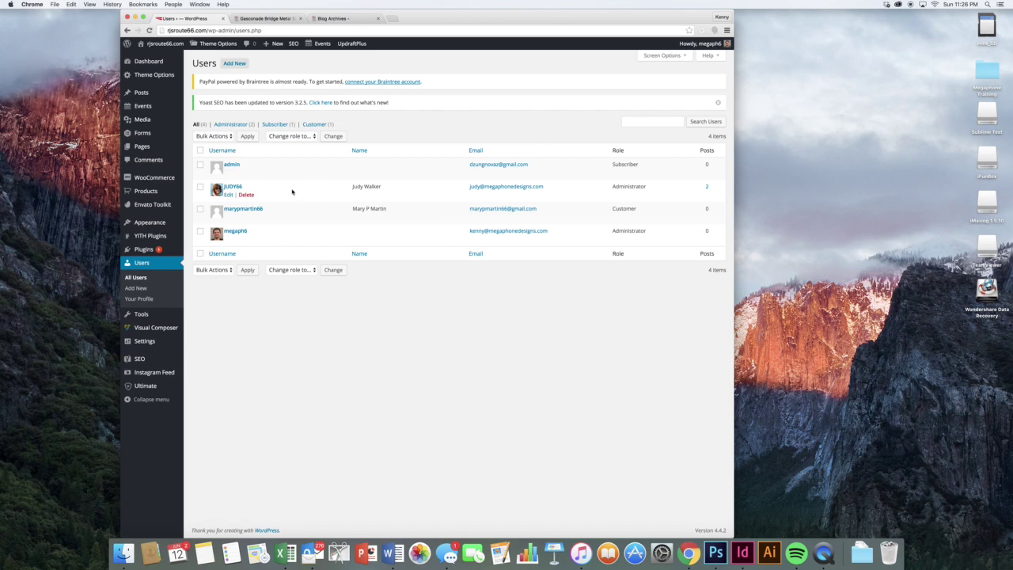
click(235, 63)
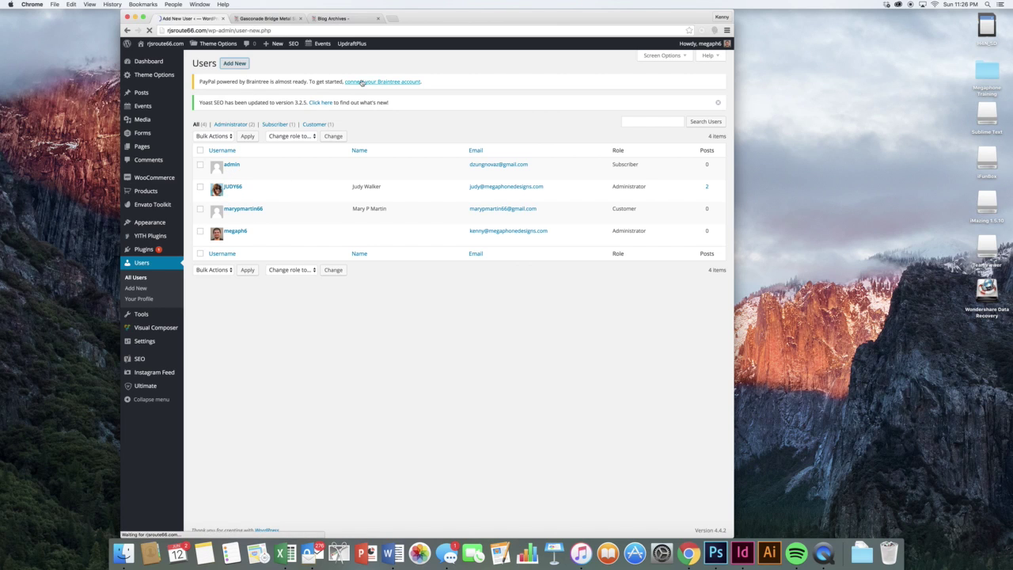
- Enter username newuser, the user's email address and first name
click(354, 138)
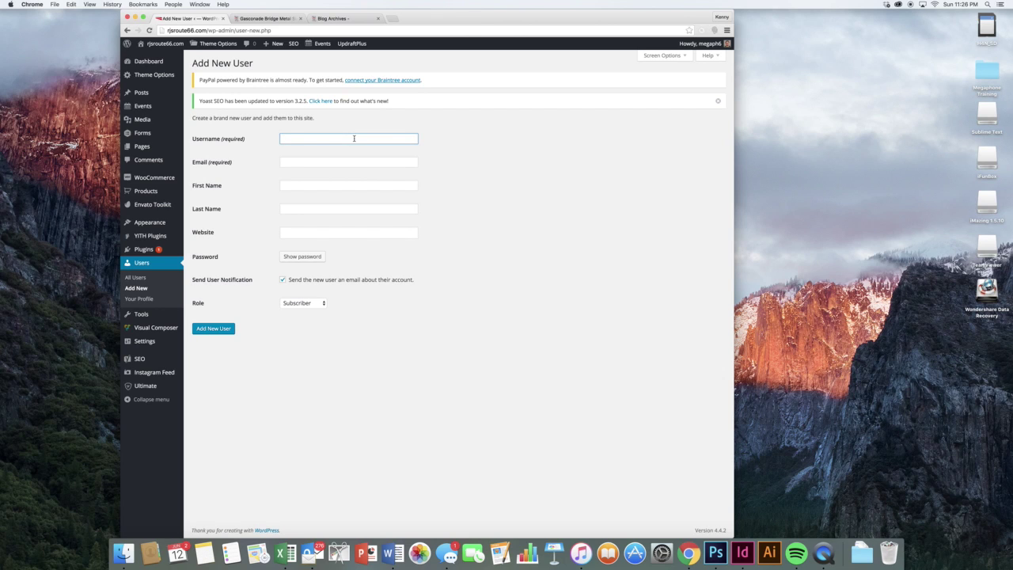
text(newuser)
key(Tab)
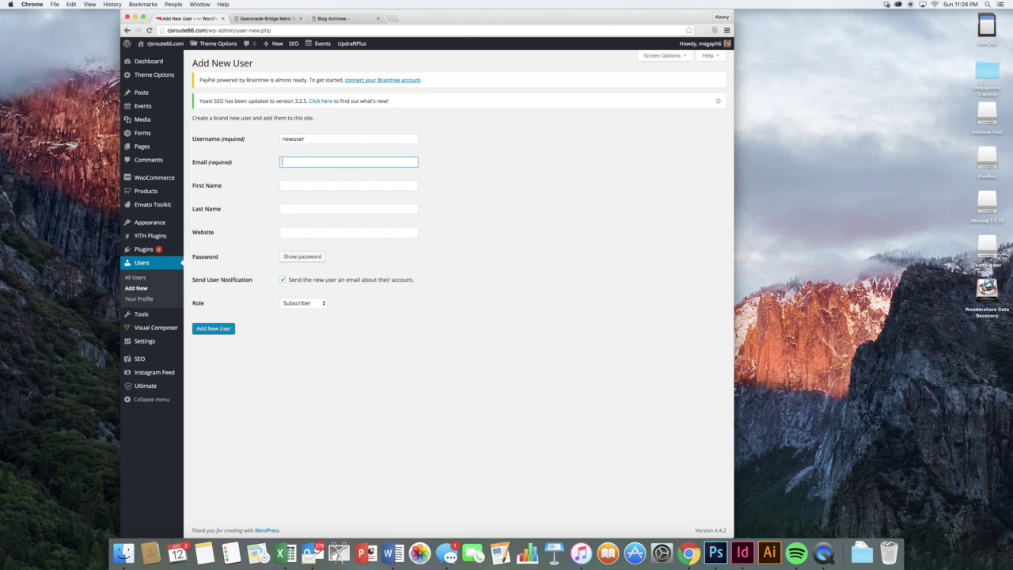
key(Tab)
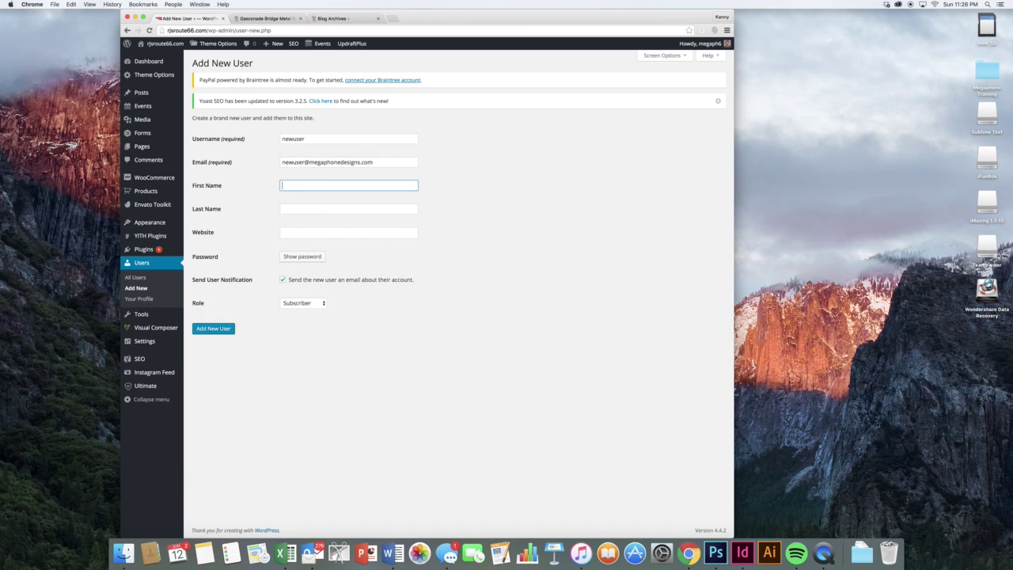
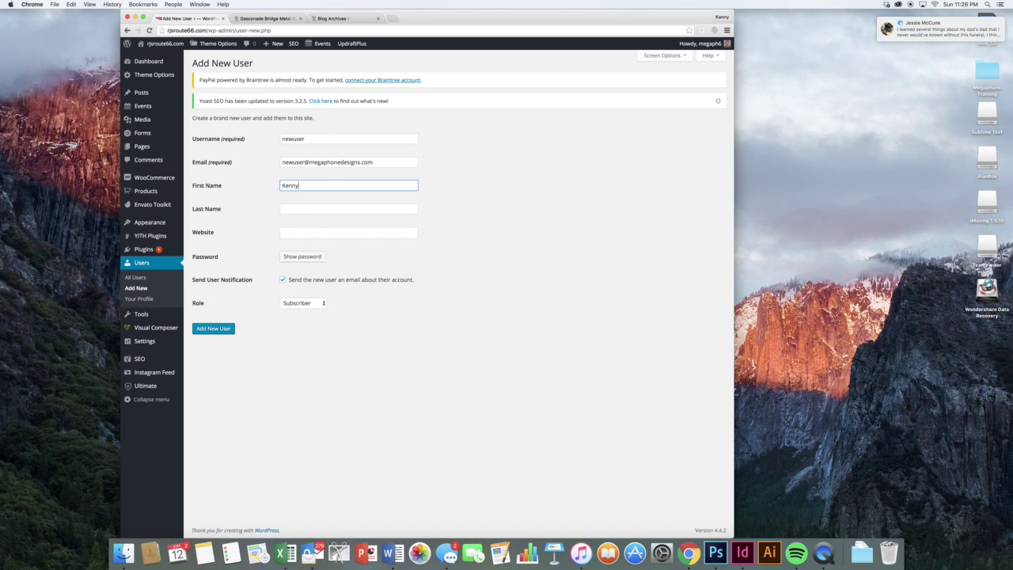
key(Tab)
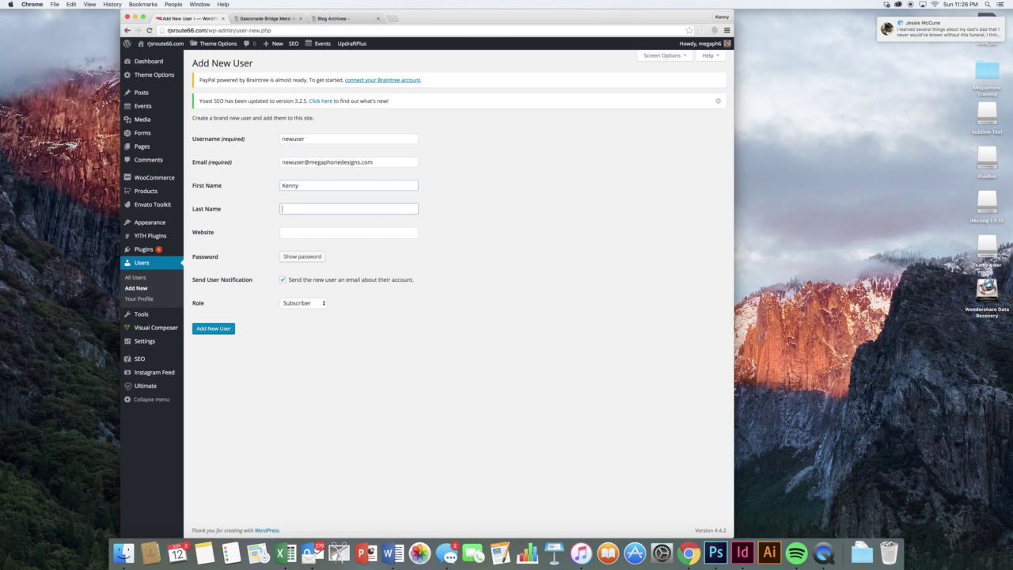
- Add the user's last name and website megaphonedesigns.com, and generate a strong password
click(1000, 4)
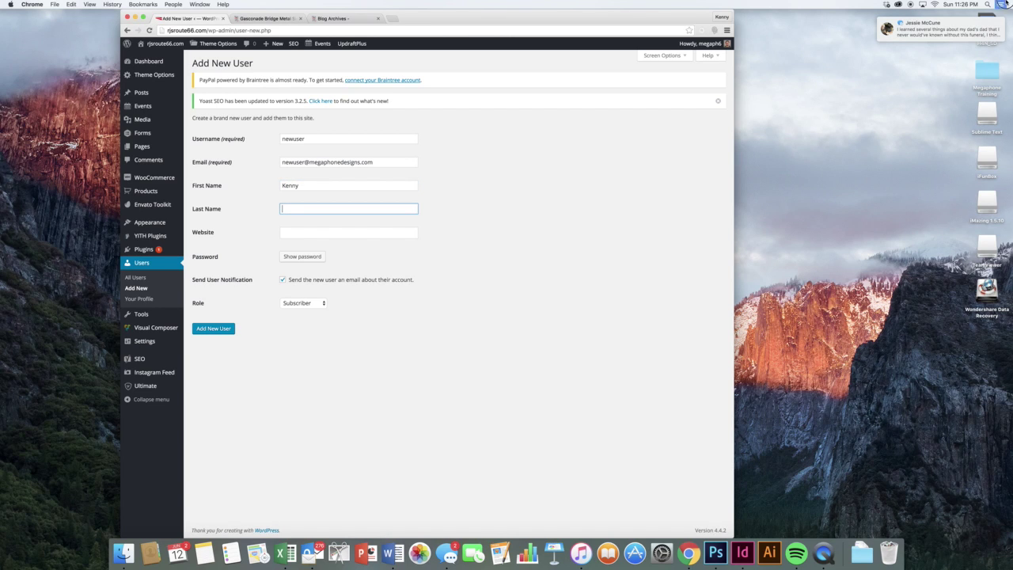
scroll(946, 24, up, 3)
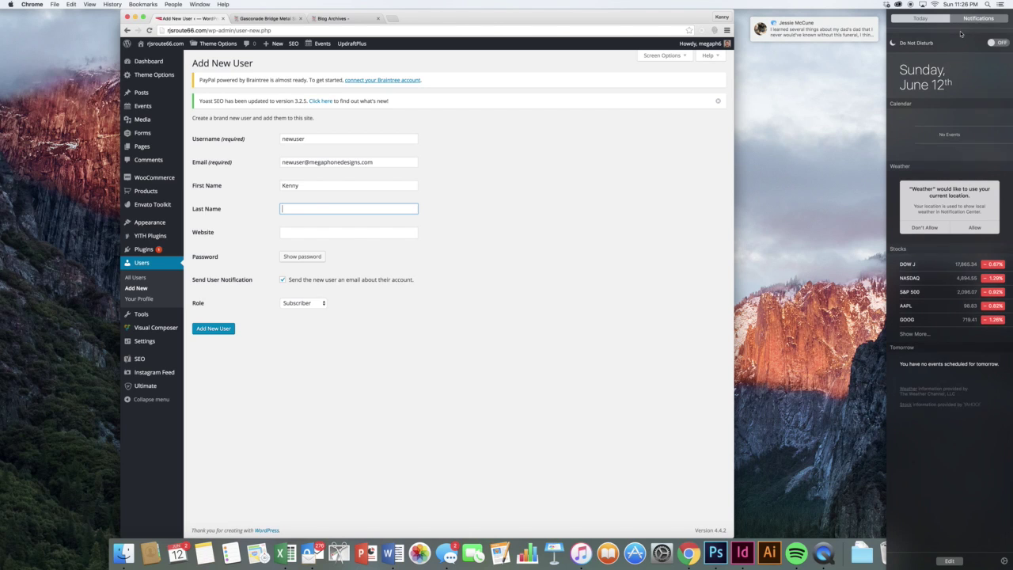
click(1000, 5)
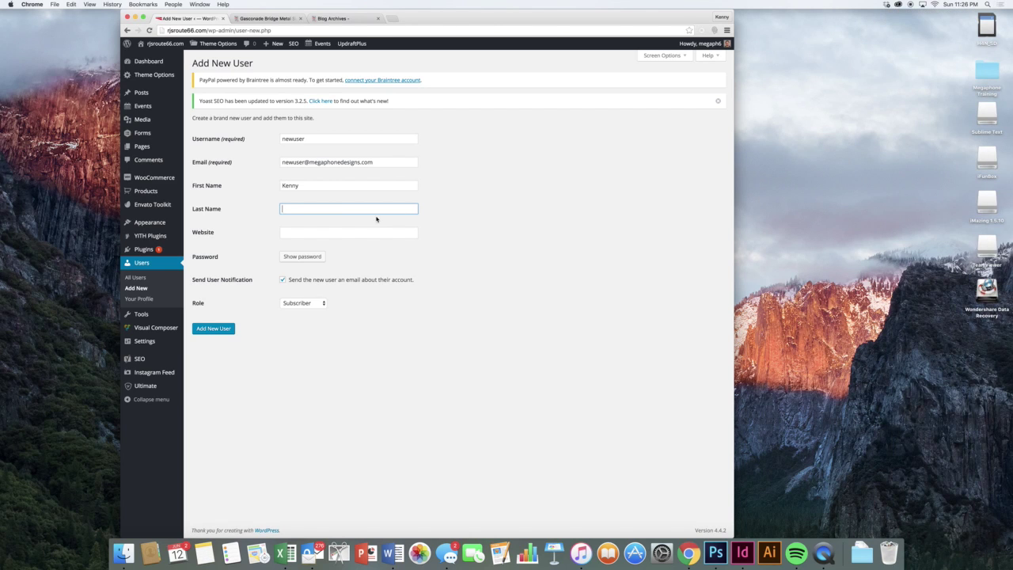
key(Tab)
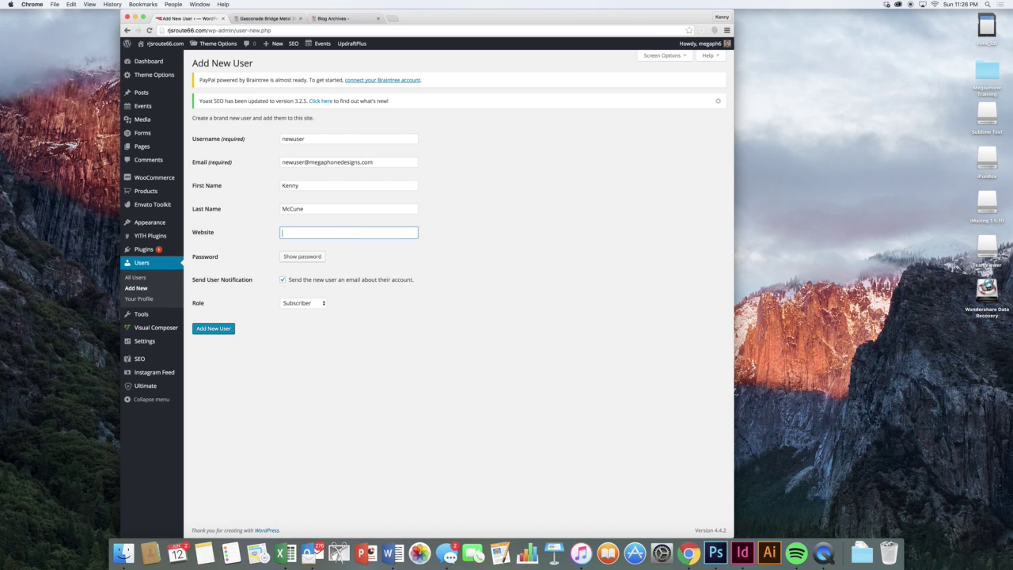
text(megaphonedesigns.com)
click(313, 257)
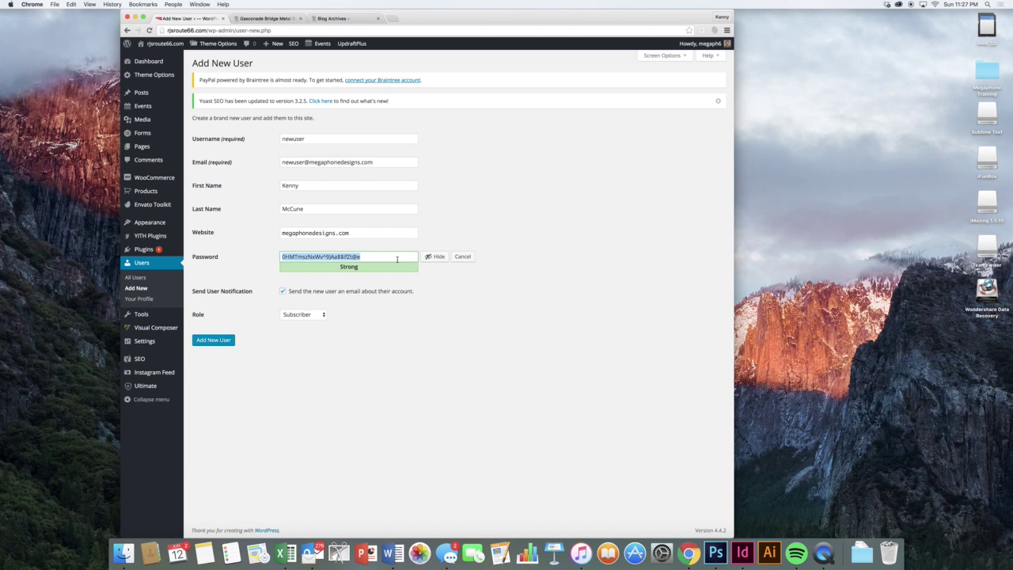
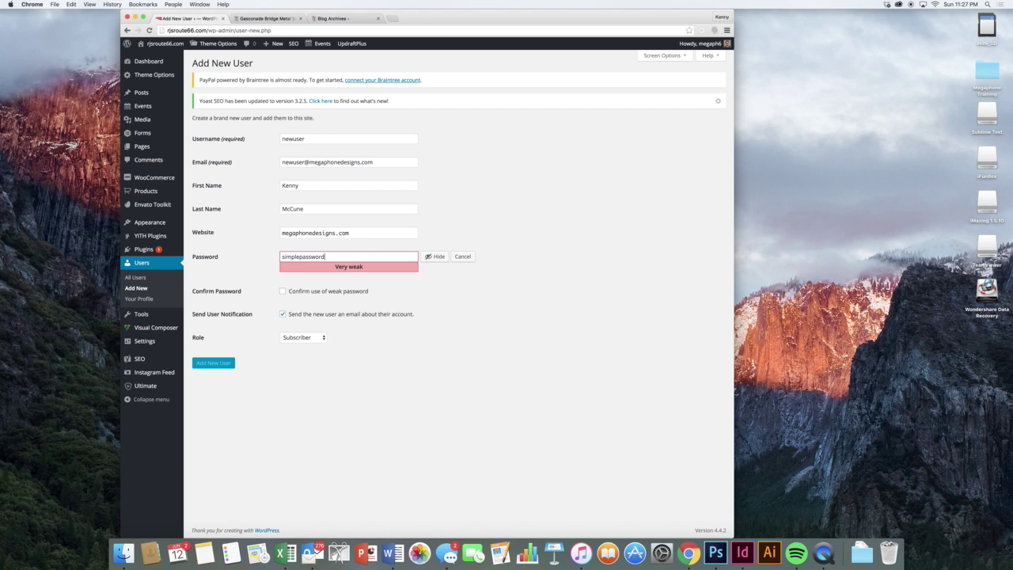
- Replace the generated password with a custom strong password
click(390, 297)
click(283, 292)
click(283, 293)
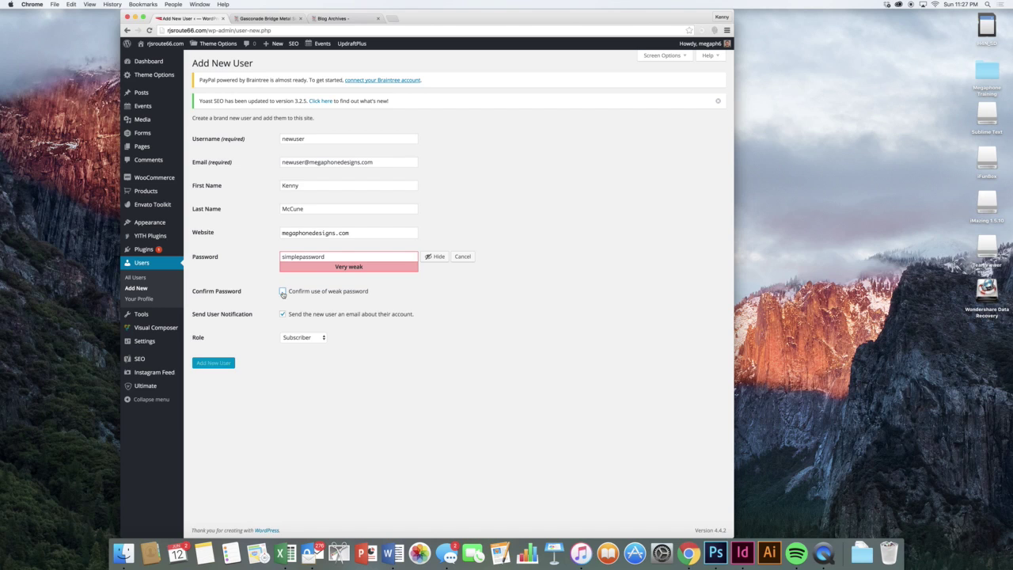
double_click(393, 254)
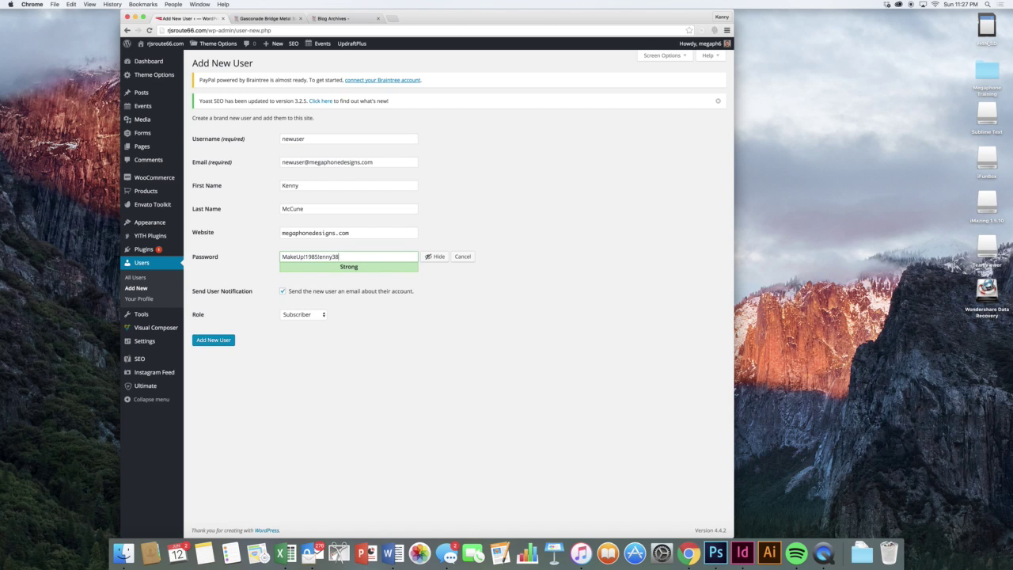
triple_click(406, 258)
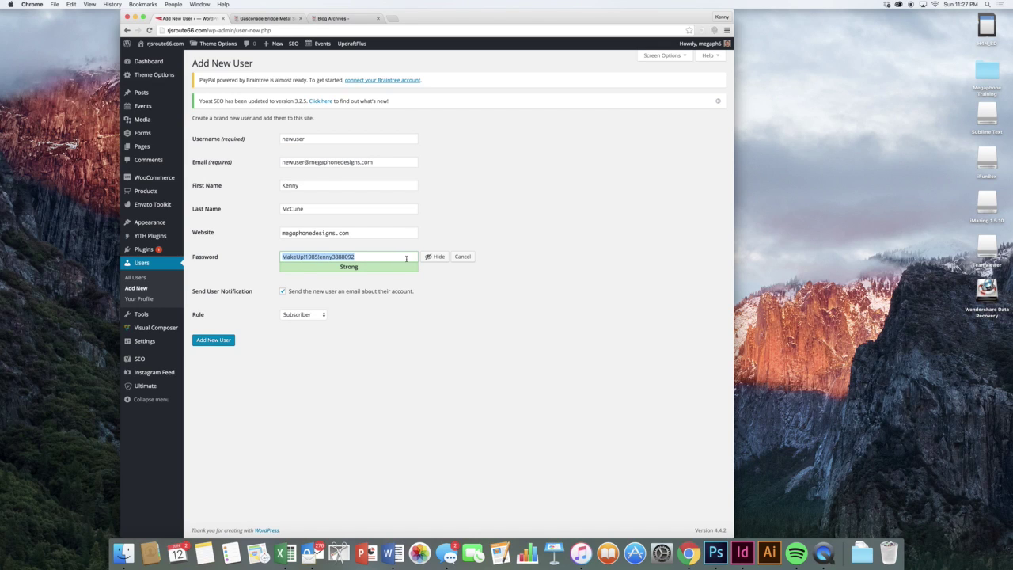
- Set the new user's role to Administrator
click(309, 316)
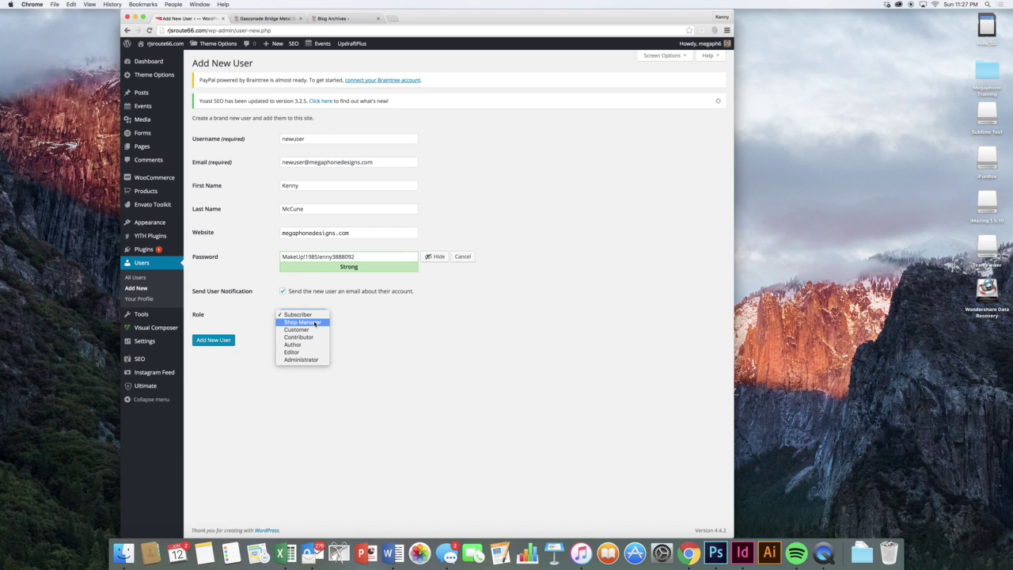
click(302, 360)
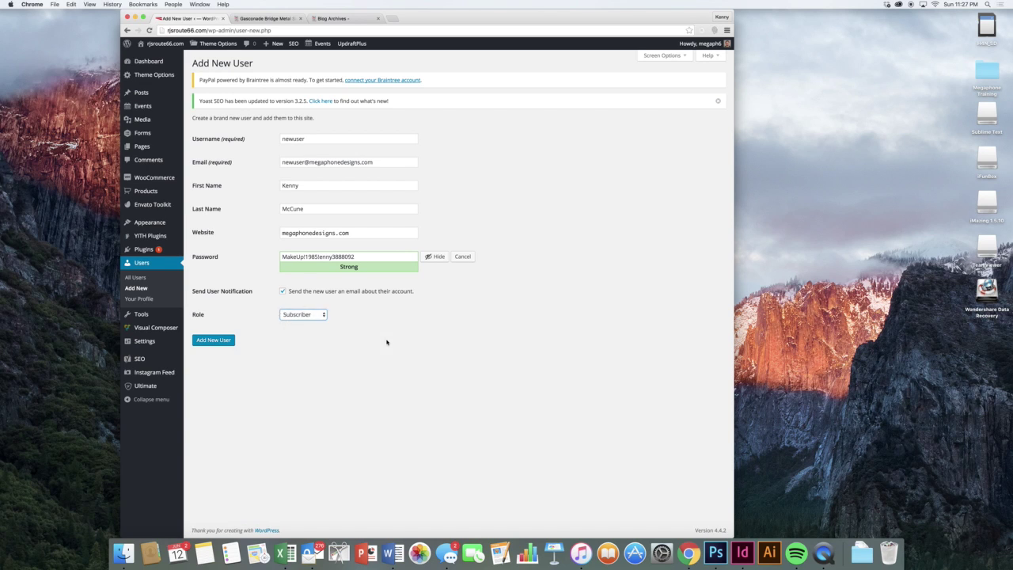
click(359, 327)
click(309, 315)
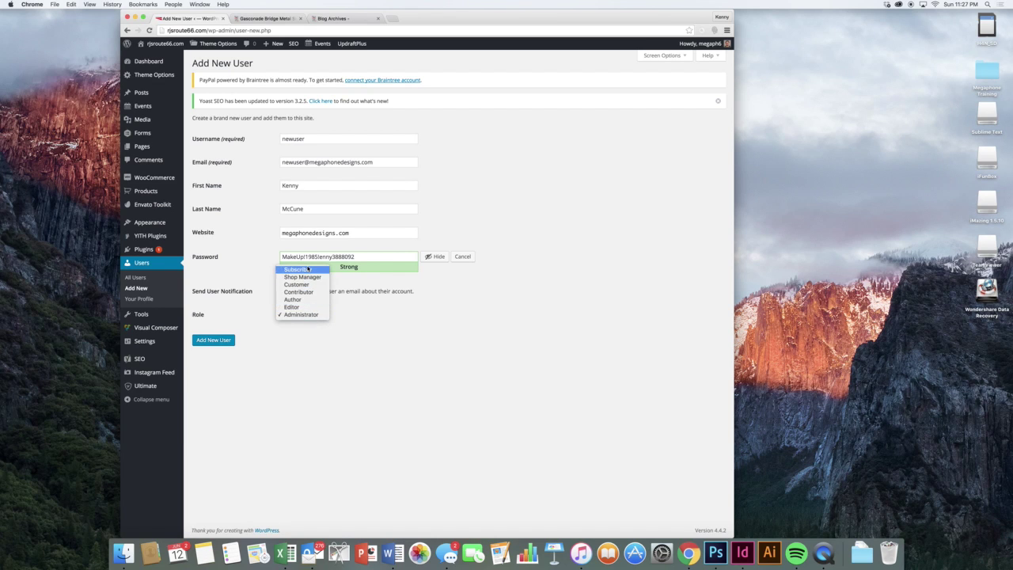
click(372, 325)
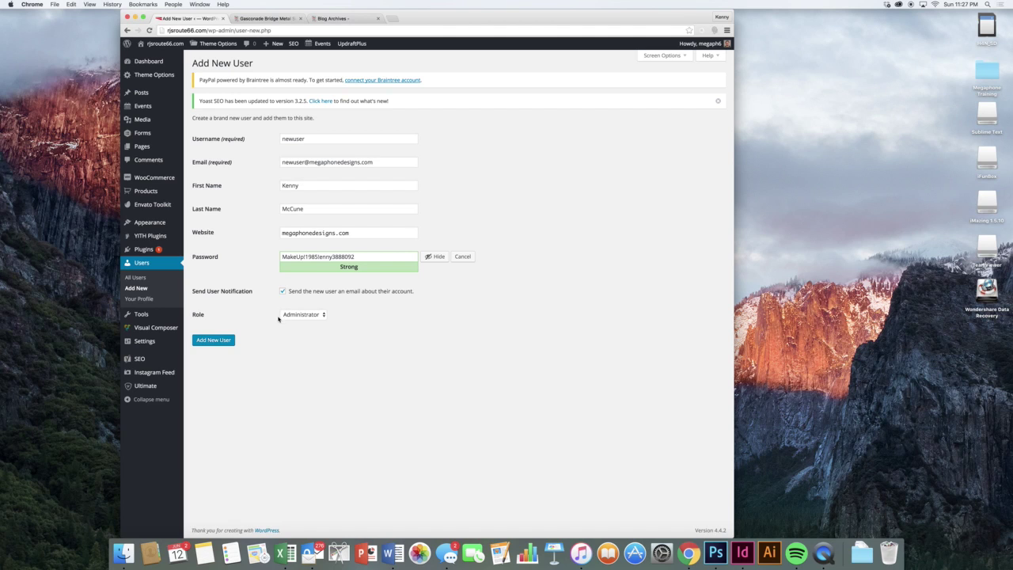
- Discard the unsaved new-user form and open Settings > General
click(148, 277)
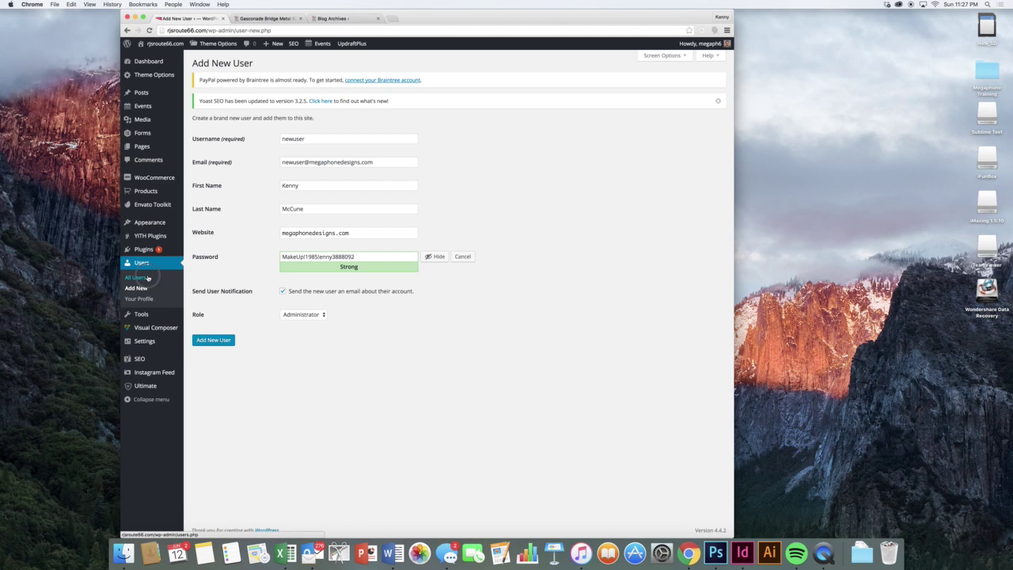
click(563, 175)
mouse_move(301, 163)
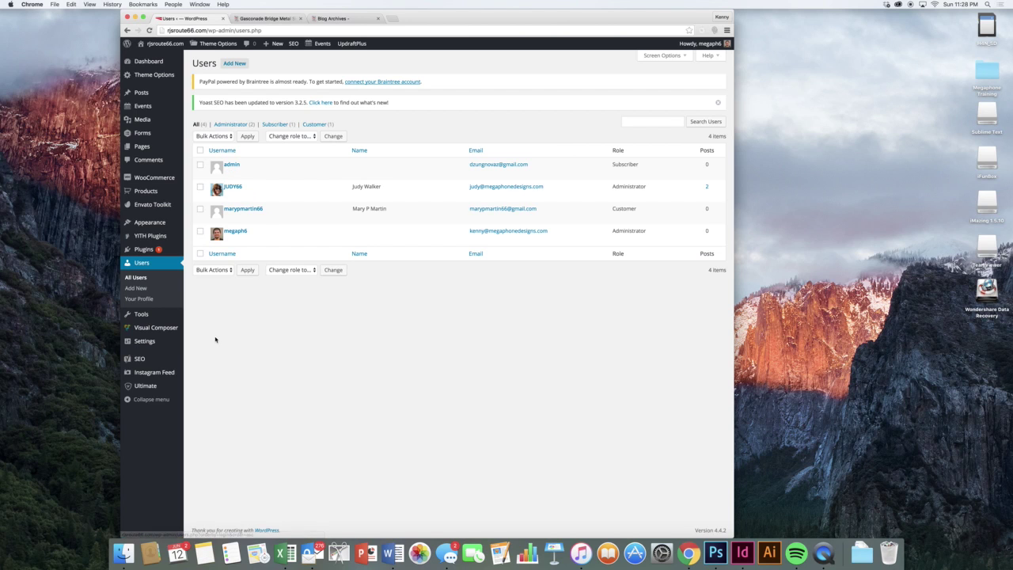
mouse_move(167, 317)
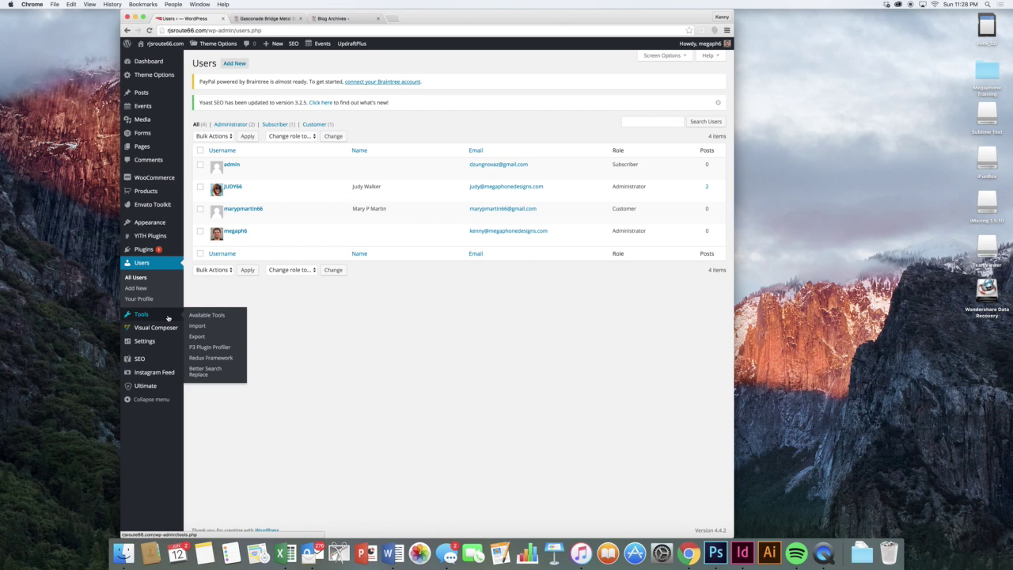
mouse_move(168, 334)
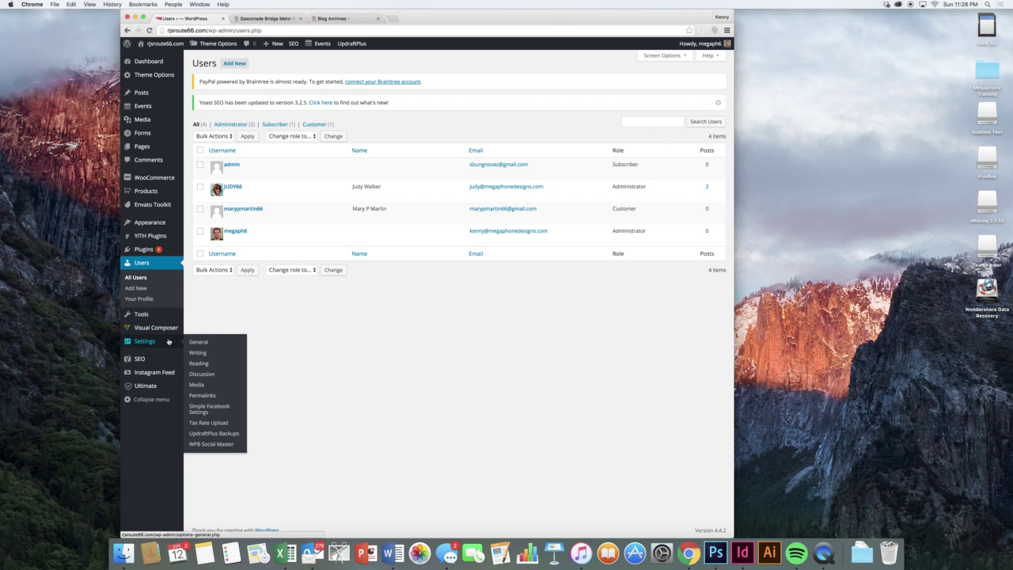
click(221, 348)
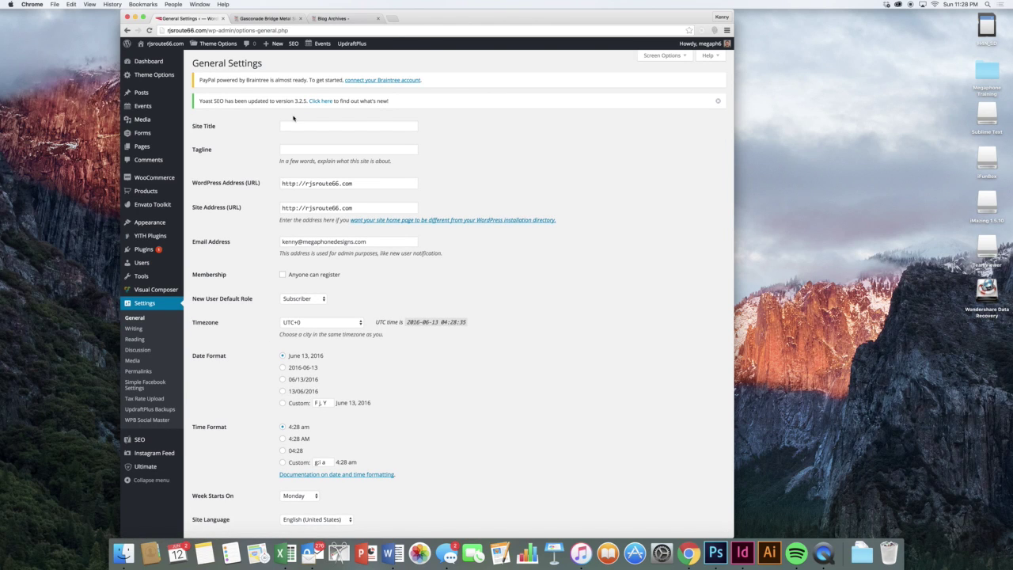
- Save the site title "Rj's Route 66" and tagline "T-Shirts & More"
click(291, 125)
text(Rj's Routee)
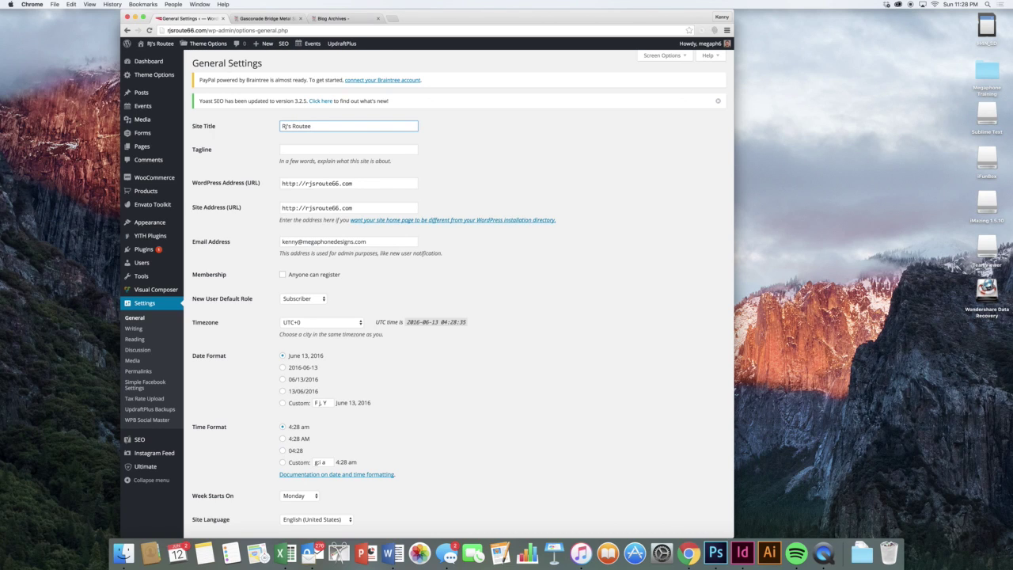
key(BackSpace)
text(66)
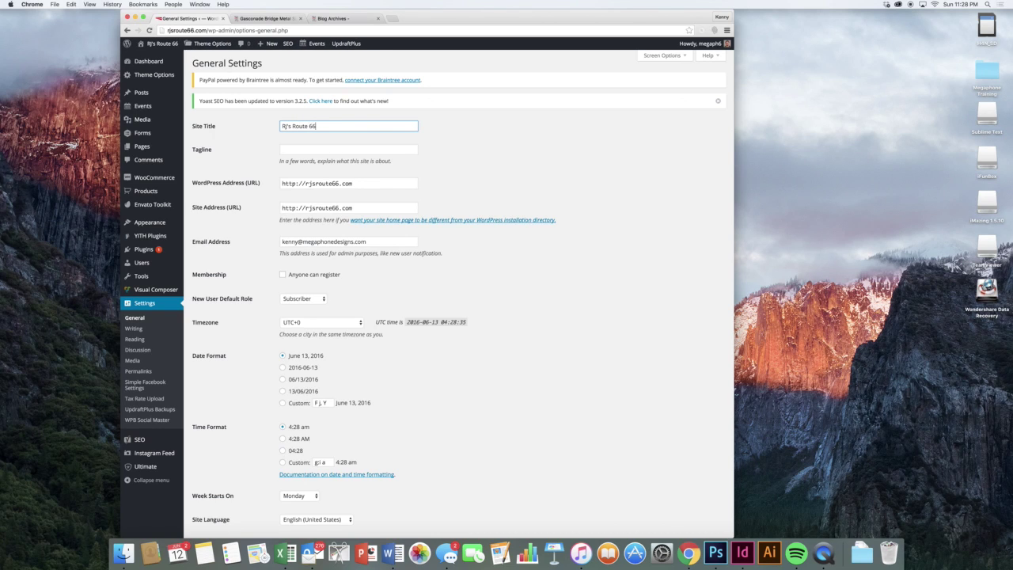
key(Tab)
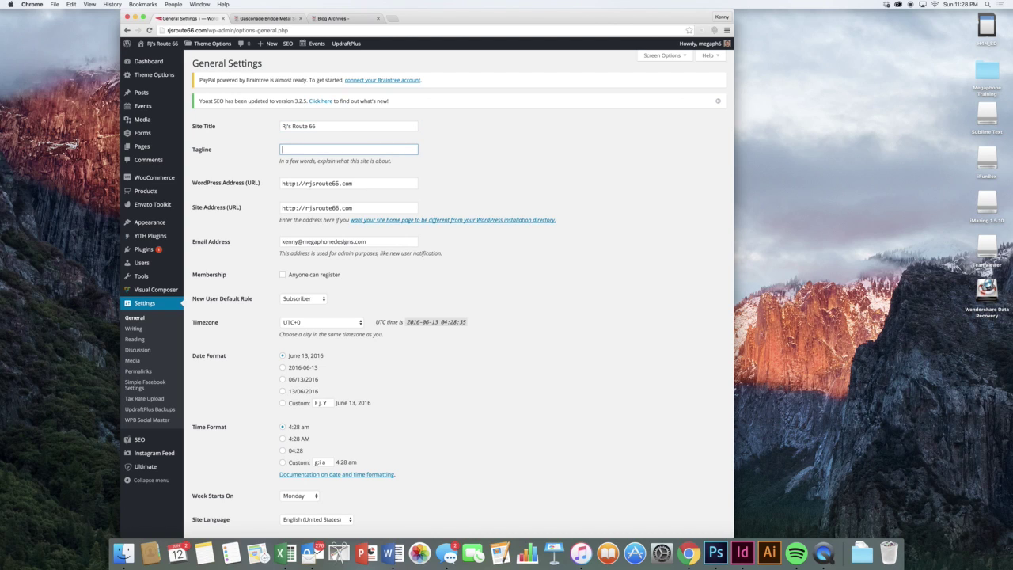
text(T-Shirts & More)
click(500, 161)
scroll(491, 161, down, 2)
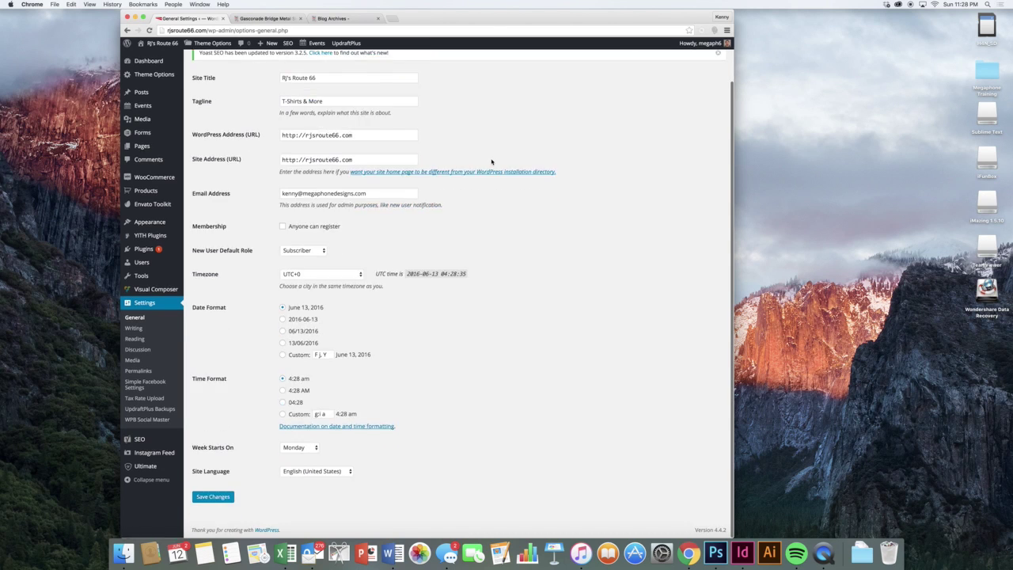
click(220, 496)
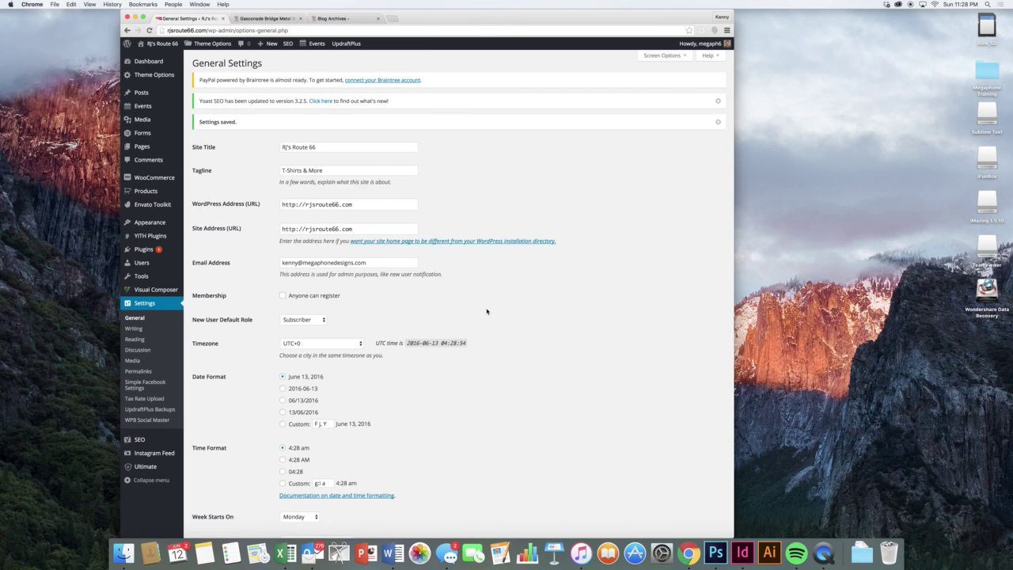
click(718, 121)
click(718, 100)
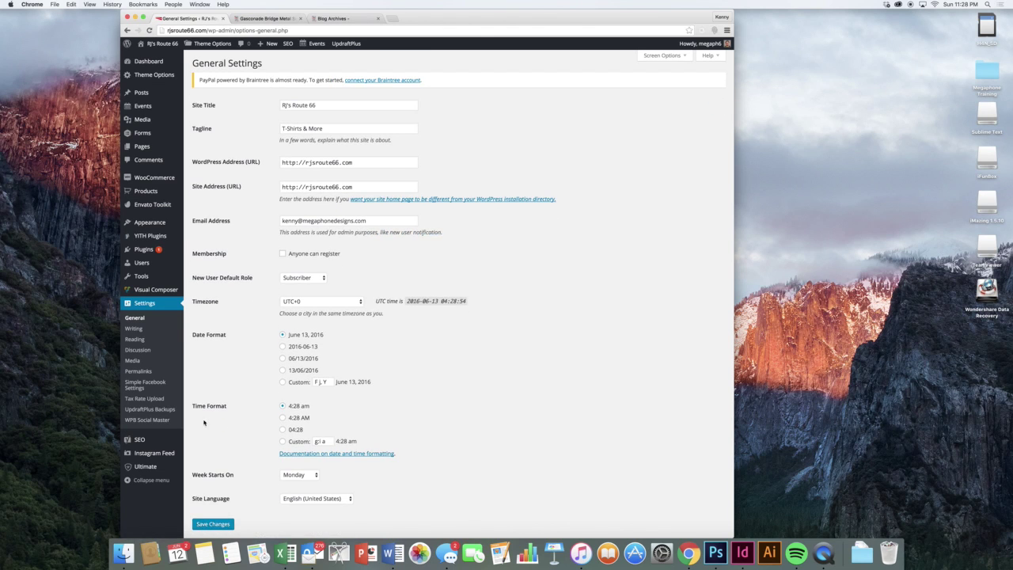
- Replace the administration email address with a new one and save the settings
triple_click(301, 222)
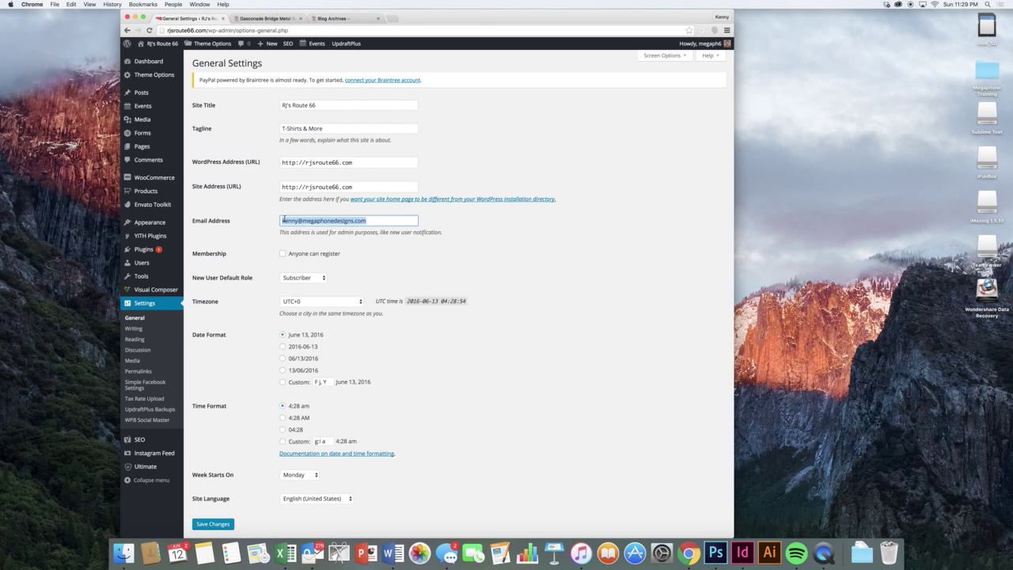
click(273, 222)
triple_click(300, 221)
key(BackSpace)
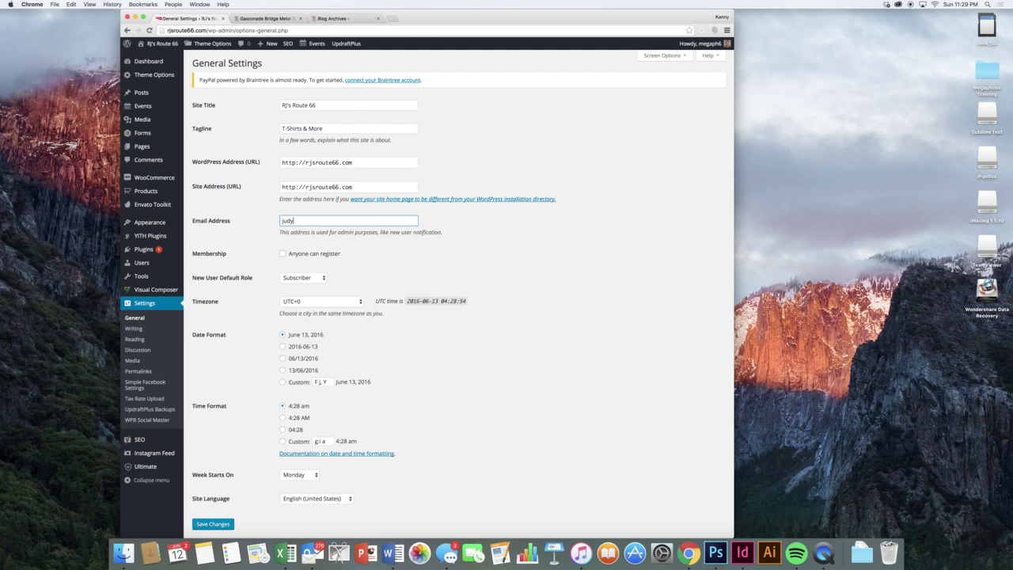
click(480, 290)
scroll(504, 324, down, 2)
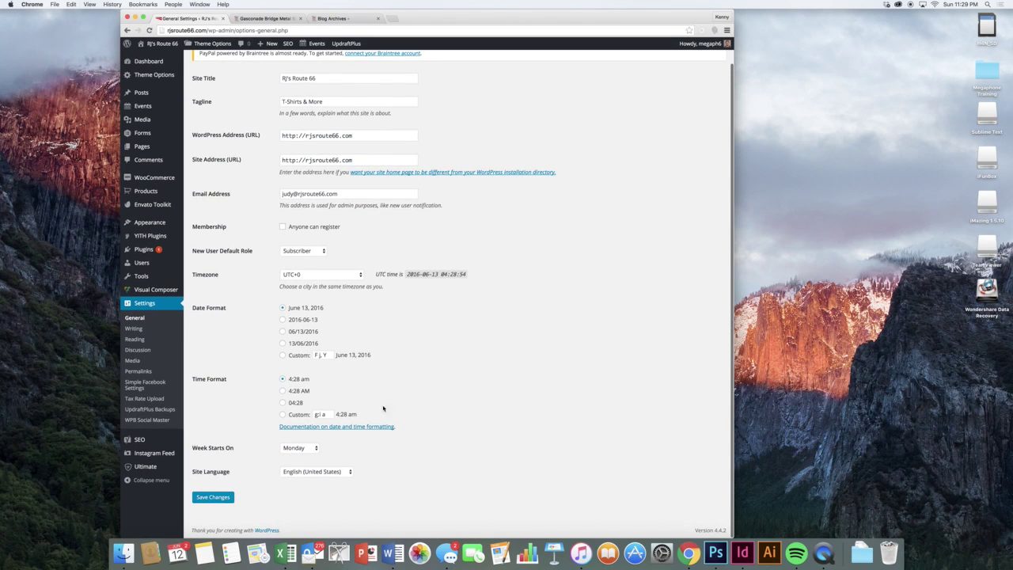
click(224, 498)
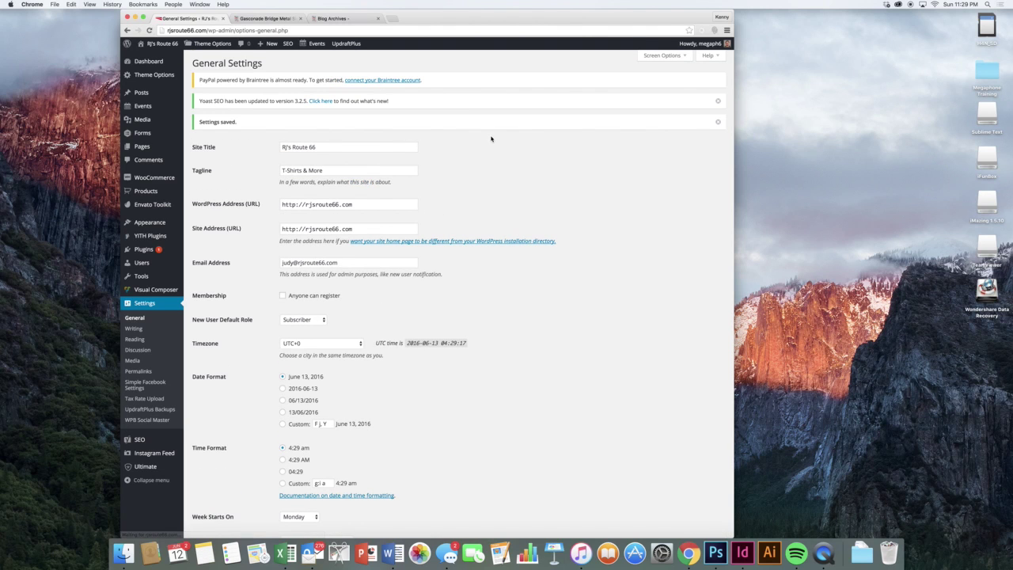
- Step through Writing, Reading, Discussion, Media, Permalinks, Simple Facebook, UpdraftPlus and WPB Social Master settings
click(150, 329)
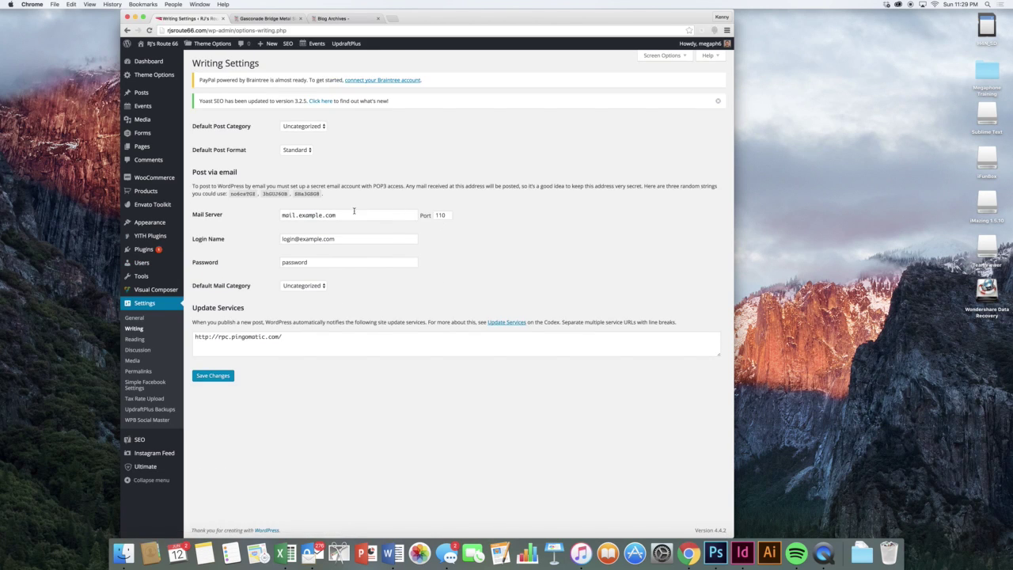
click(153, 342)
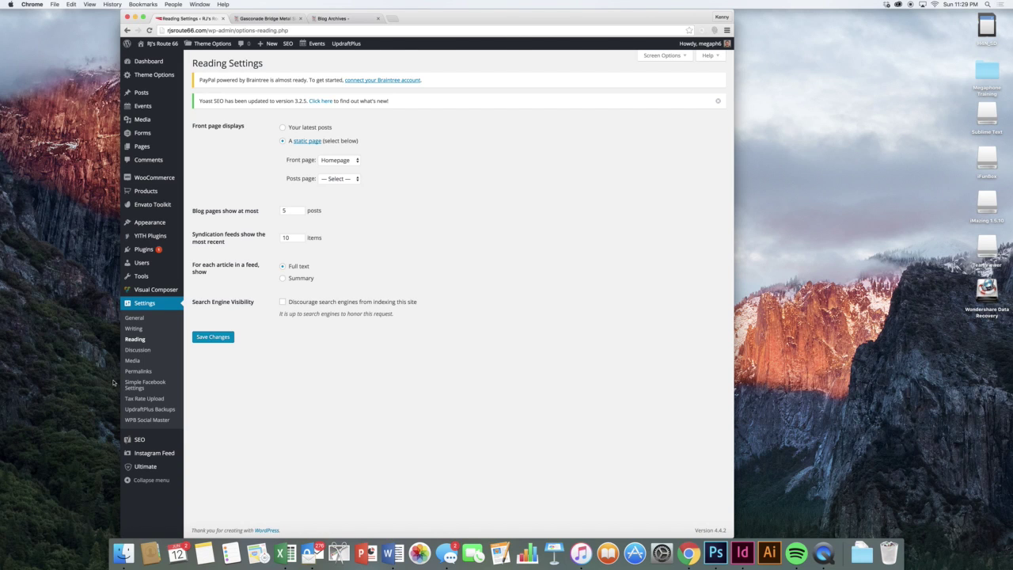
click(135, 357)
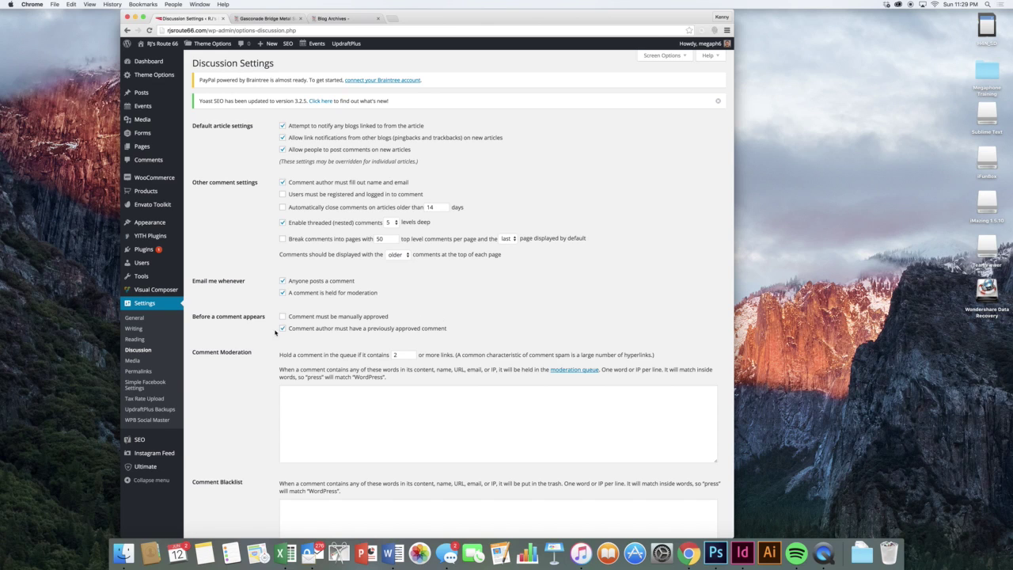
click(154, 364)
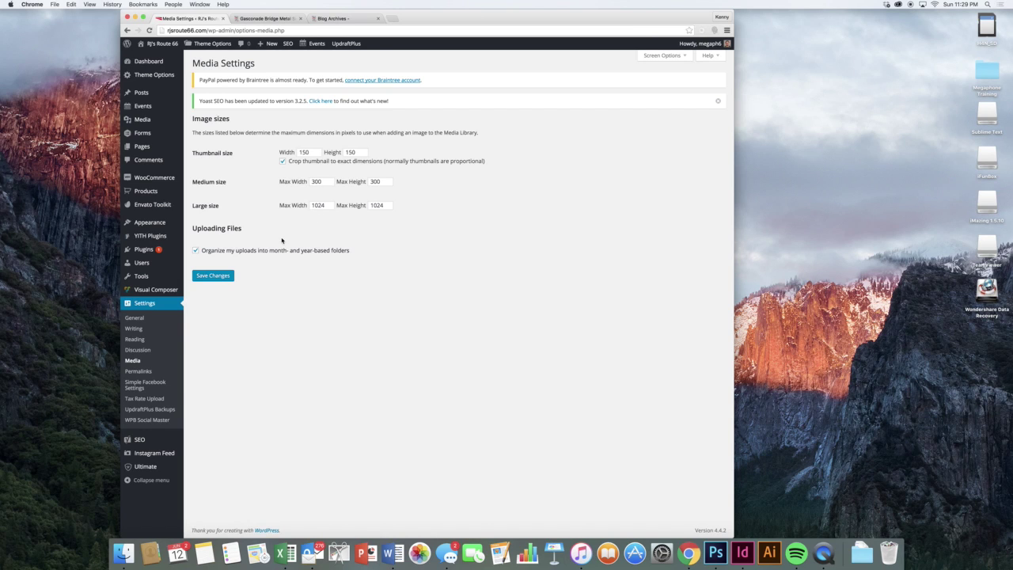
click(168, 370)
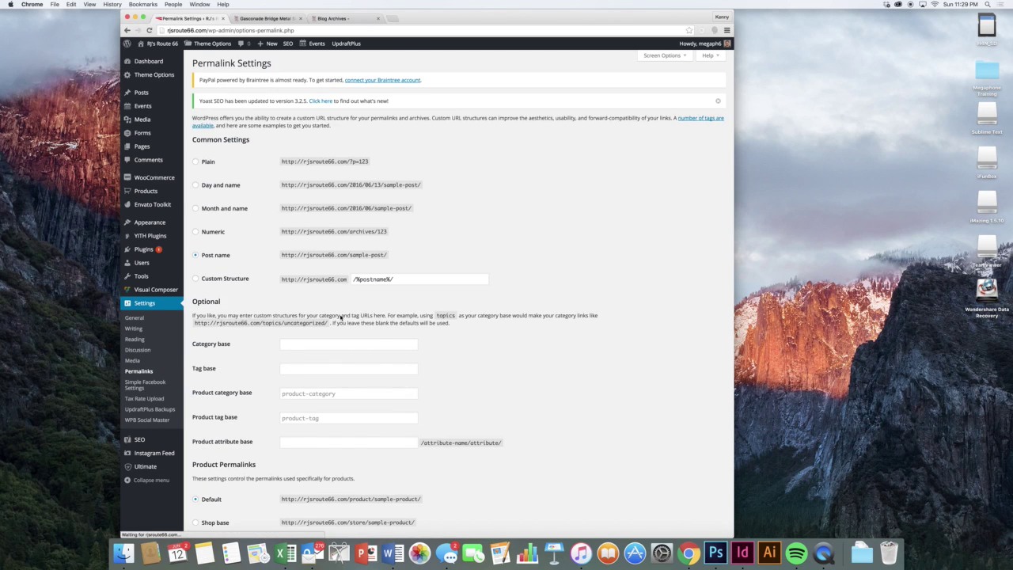
click(161, 385)
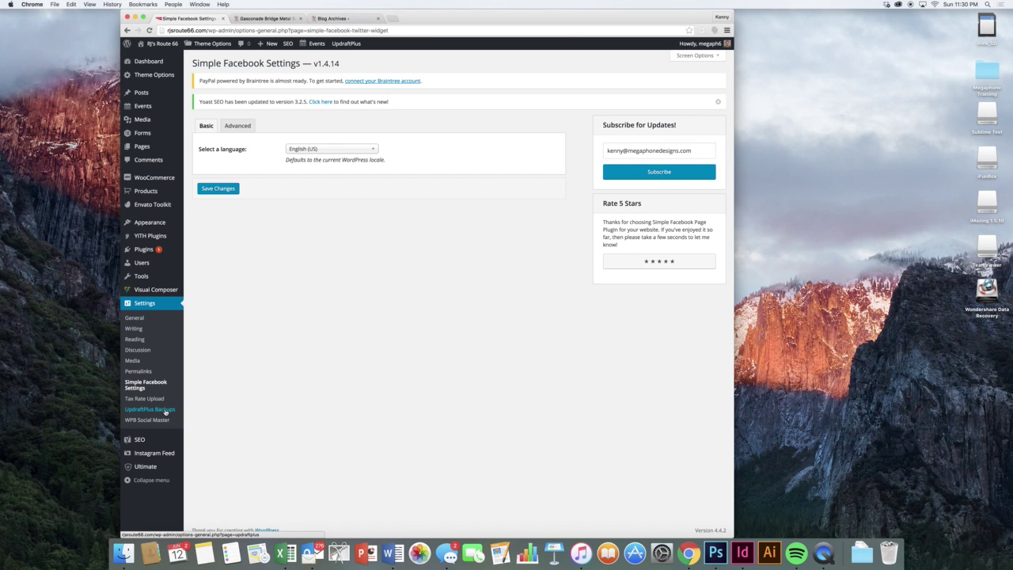
click(151, 409)
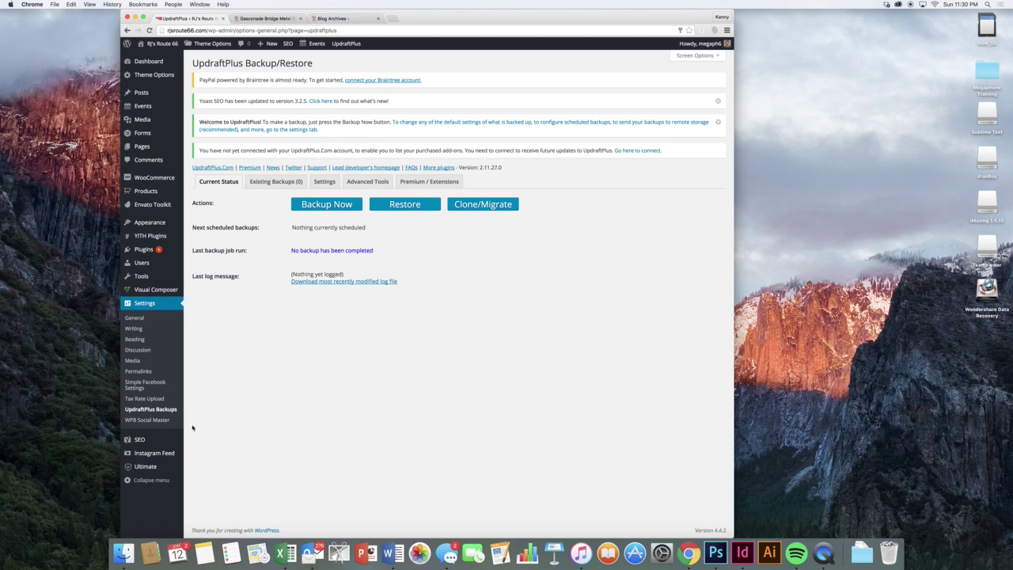
click(158, 420)
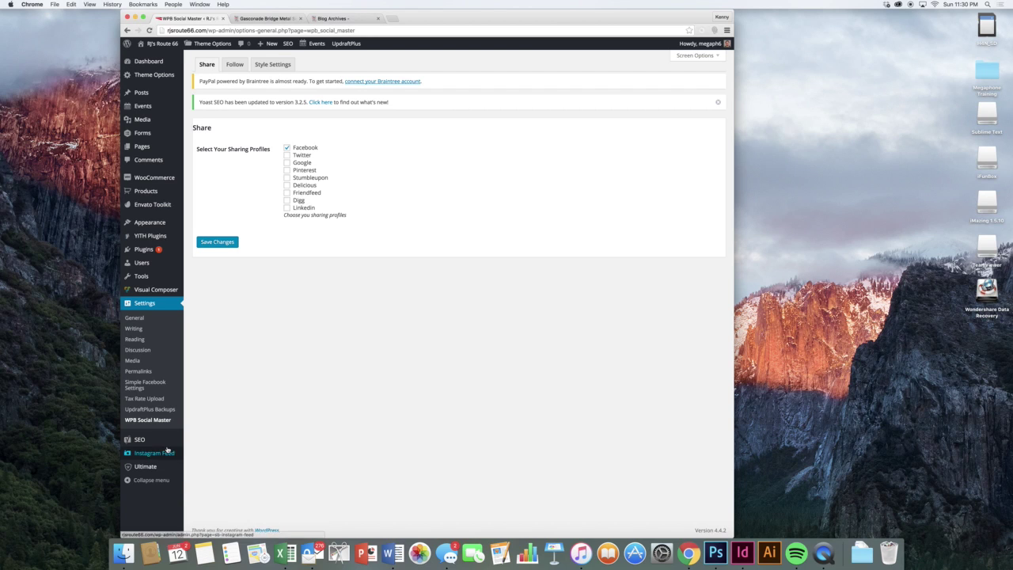
mouse_move(167, 446)
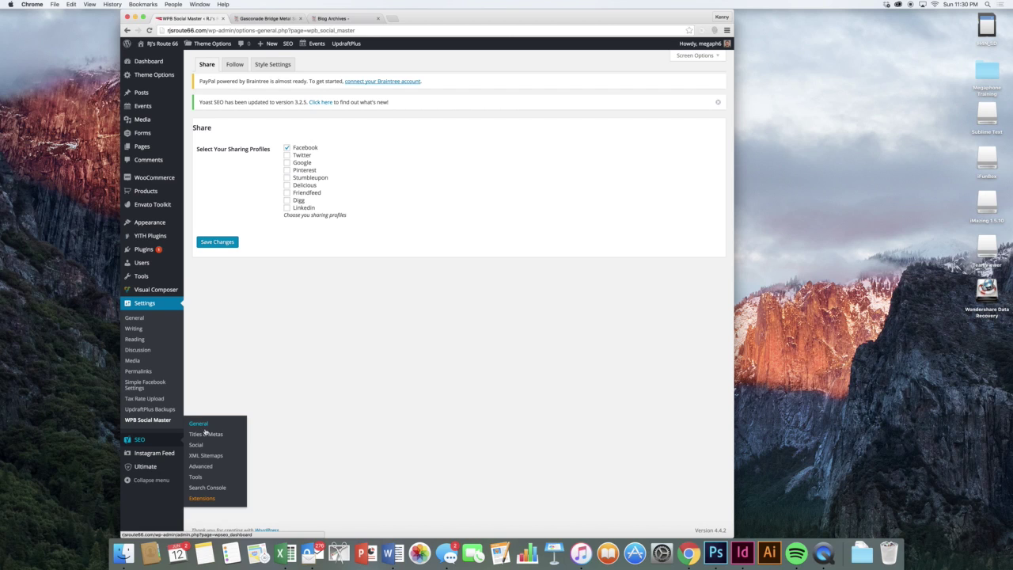
- Inspect the empty Yoast SEO Social Facebook and Twitter fields, then go to Instagram Feed settings
click(207, 446)
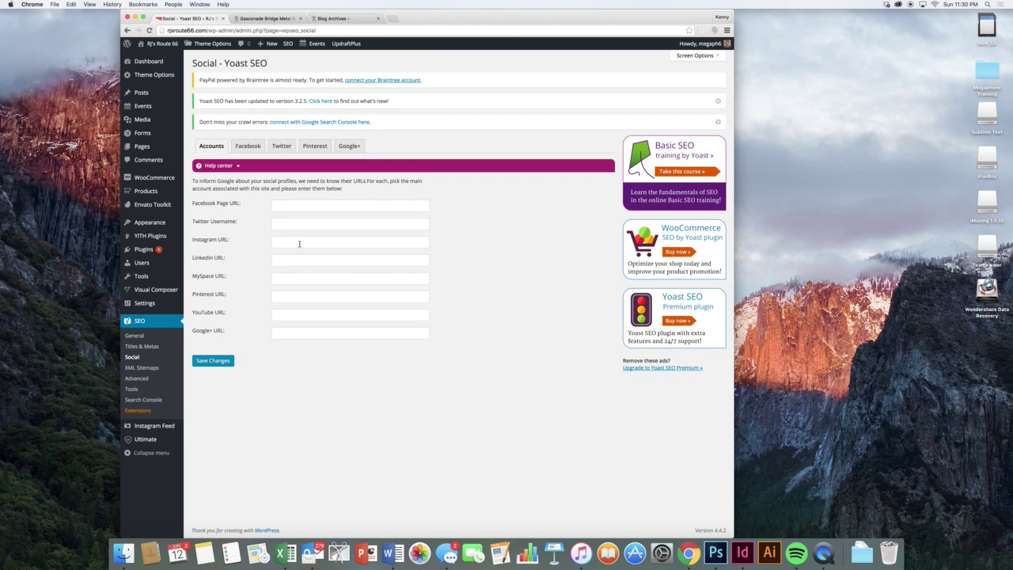
click(289, 207)
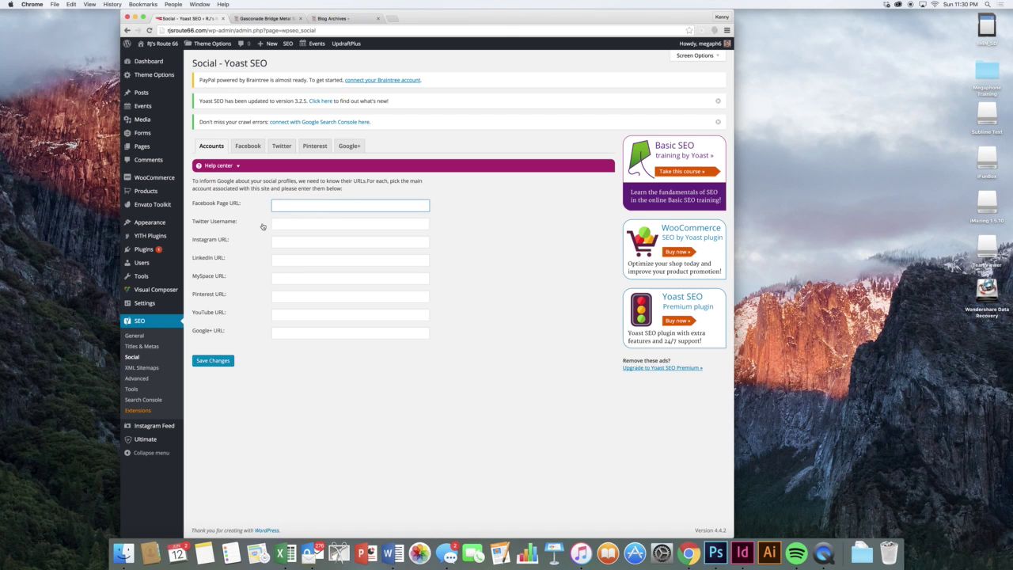
key(Tab)
click(351, 358)
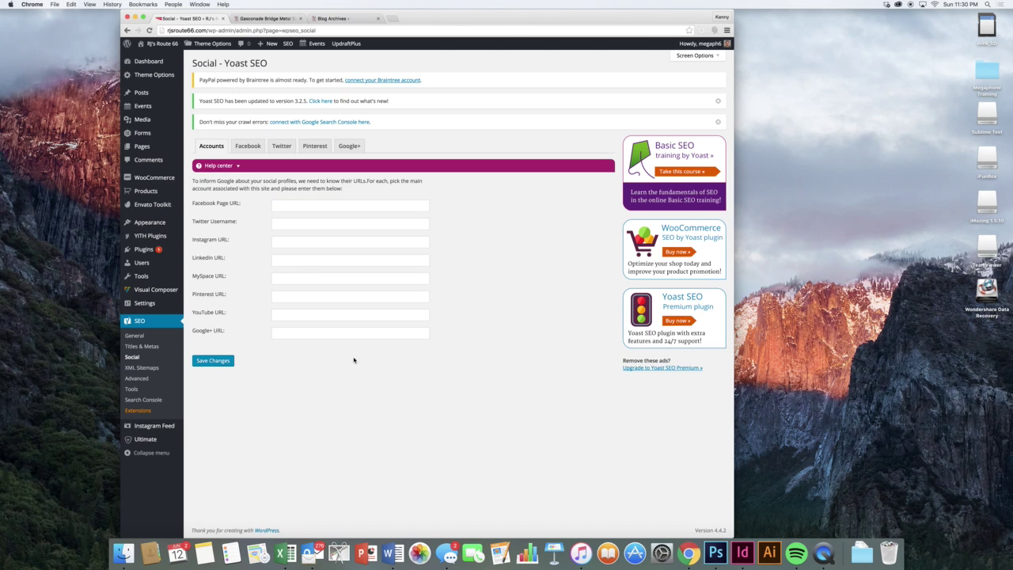
click(277, 209)
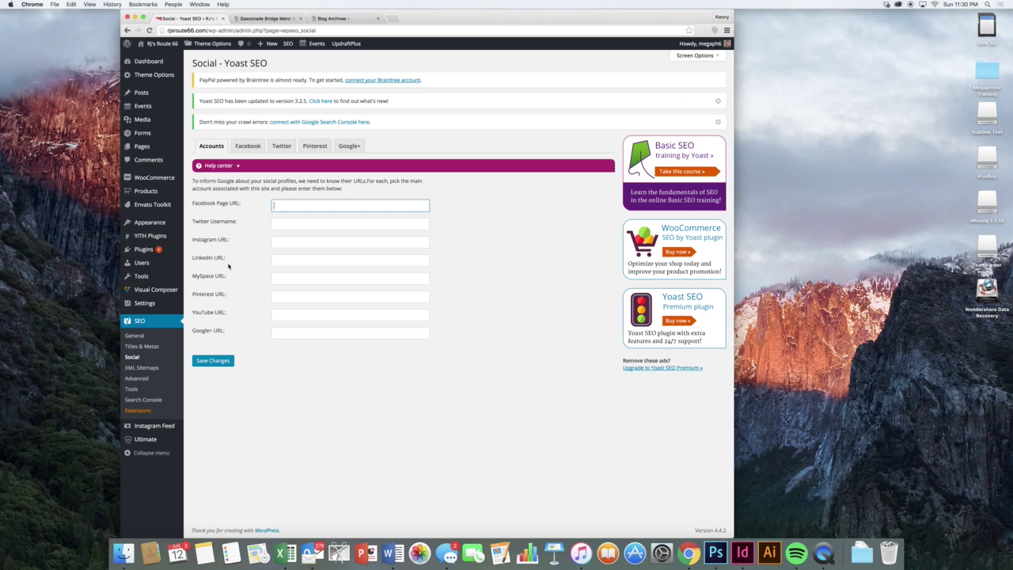
click(154, 426)
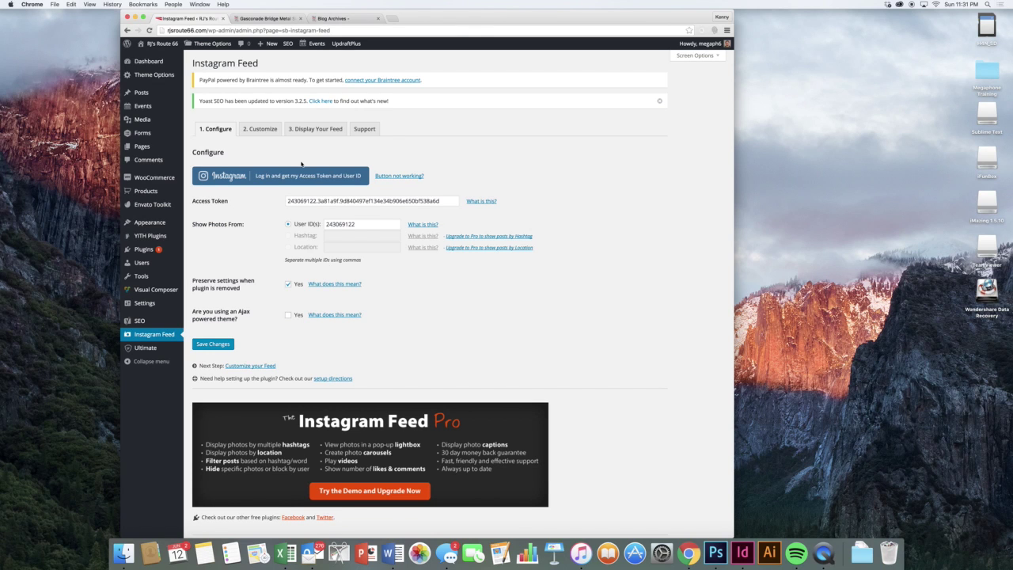
- View the live site's Portfolio photo grid, then return to Instagram Feed settings
click(280, 19)
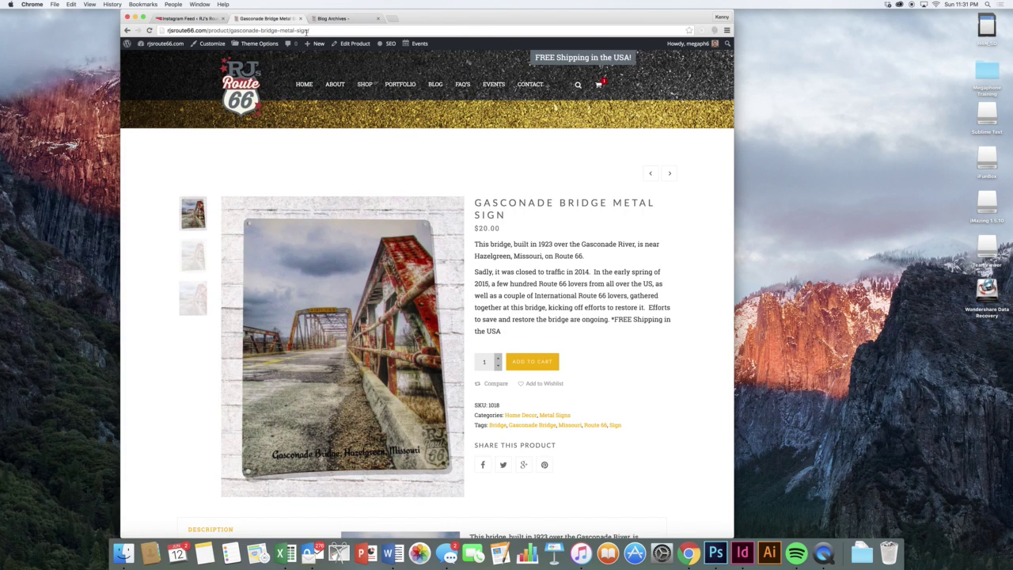
click(396, 85)
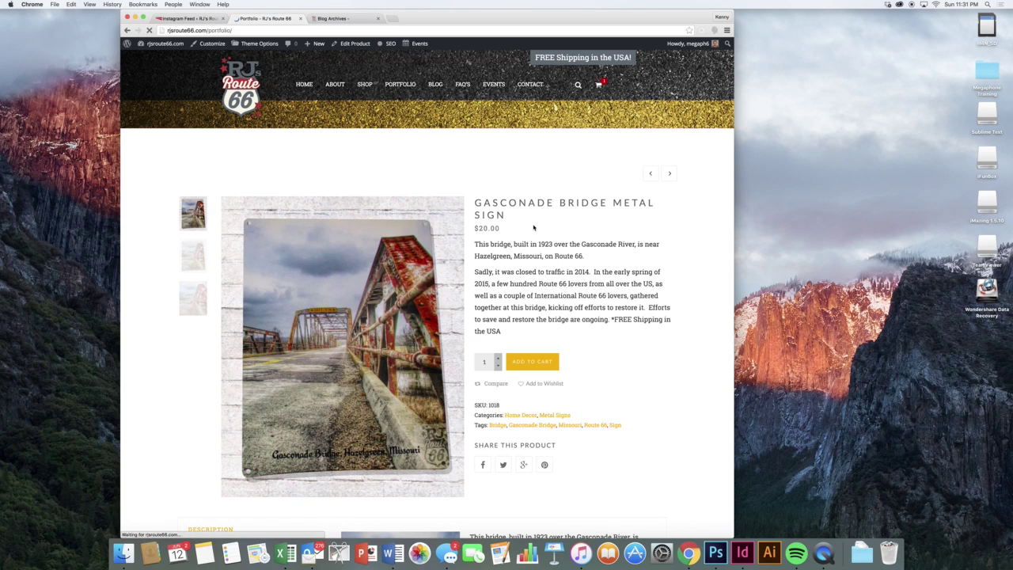
scroll(600, 276, down, 3)
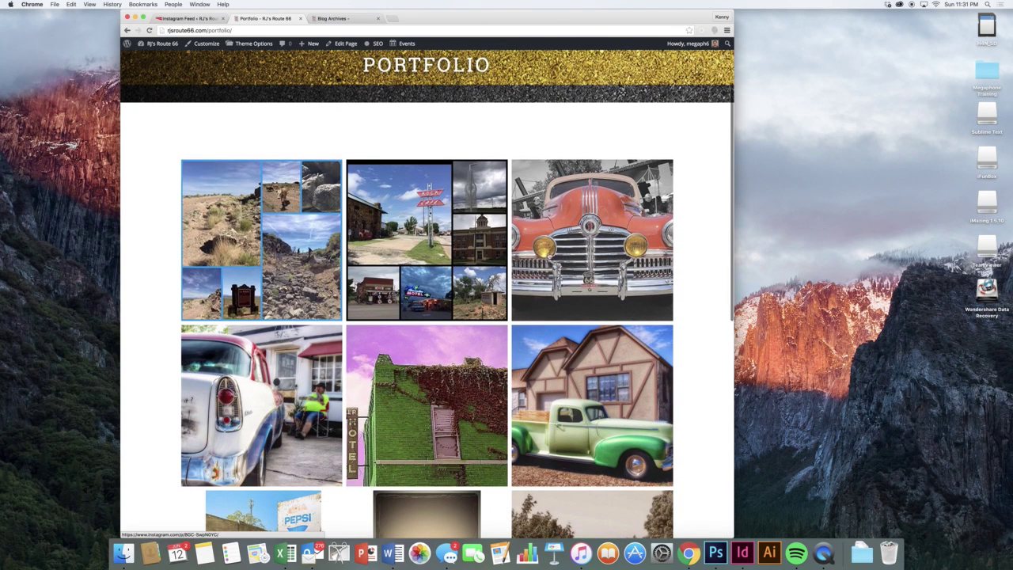
click(188, 18)
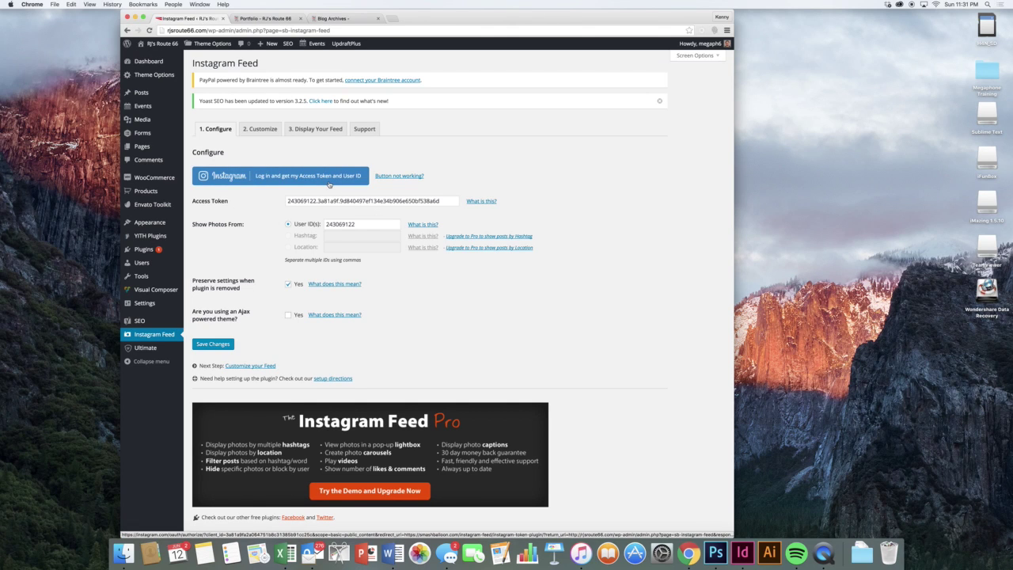
- Review the Instagram Feed login and Customize options
click(325, 181)
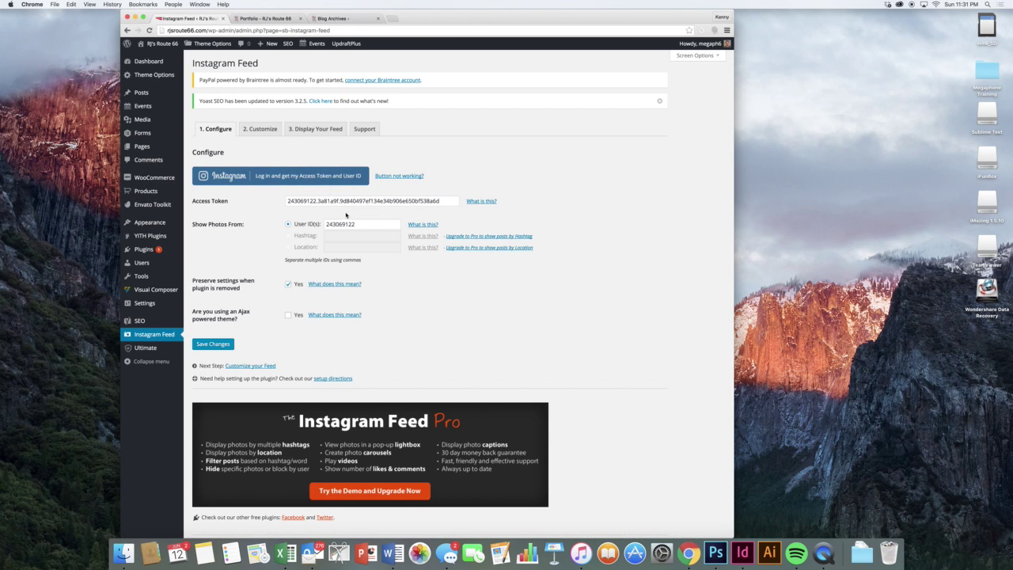
scroll(358, 220, down, 1)
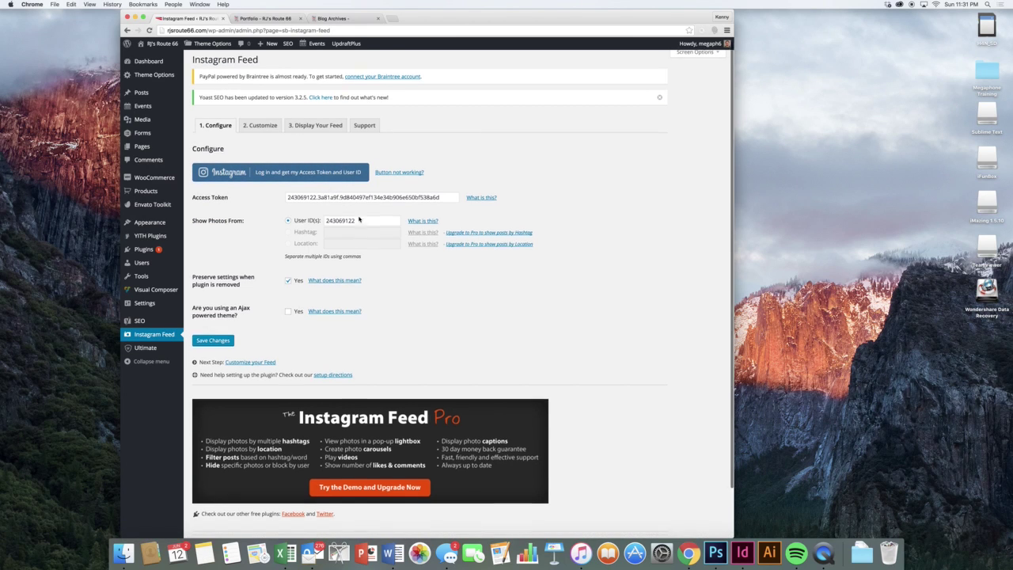
scroll(384, 333, down, 1)
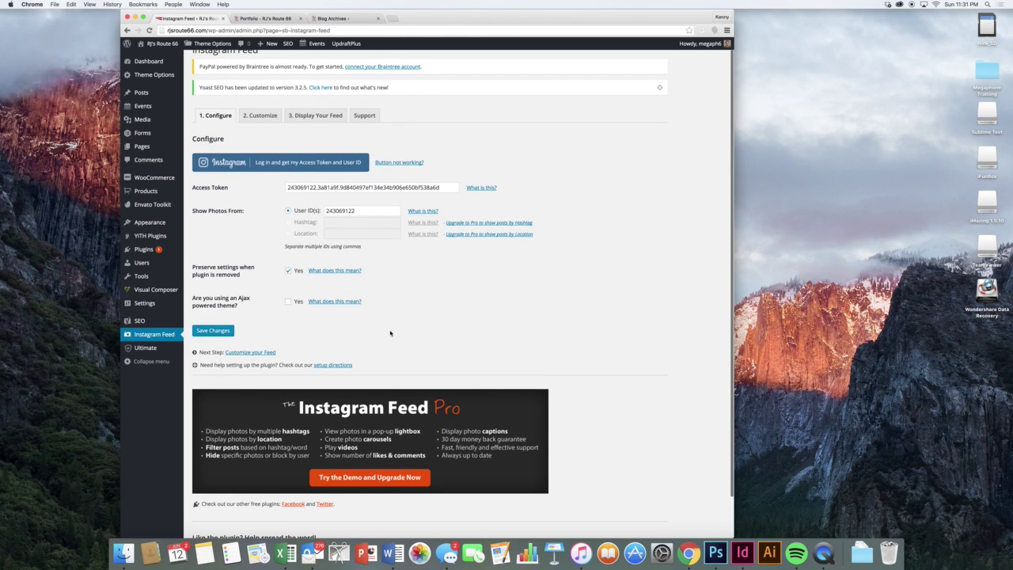
click(259, 109)
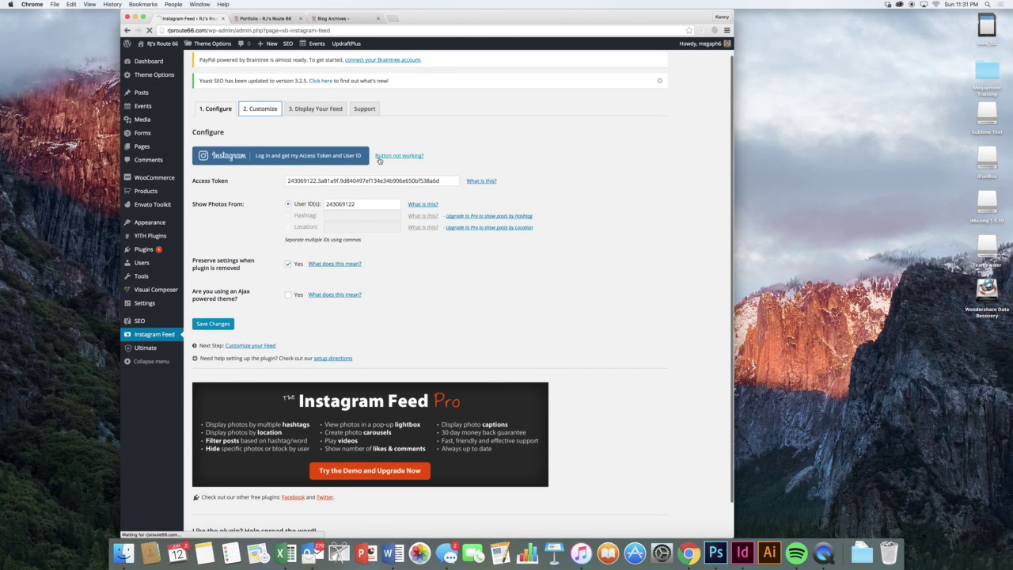
scroll(448, 197, down, 4)
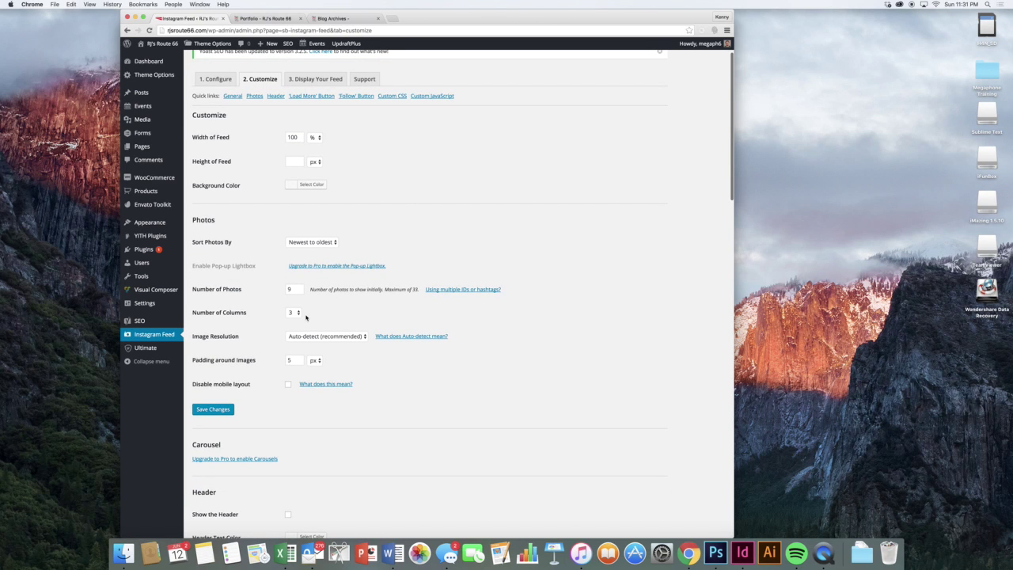
scroll(305, 317, down, 8)
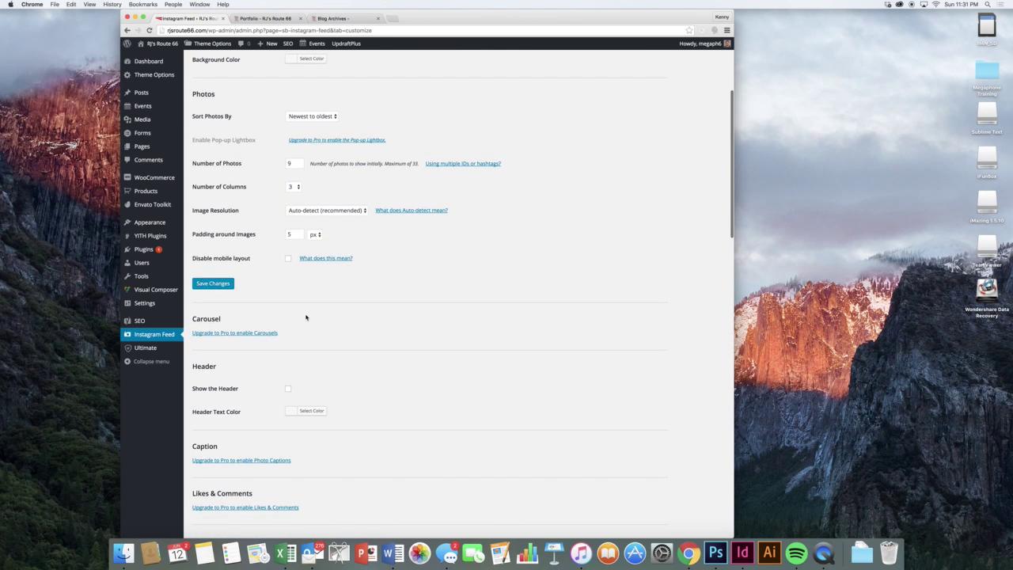
scroll(306, 317, down, 3)
scroll(306, 317, down, 10)
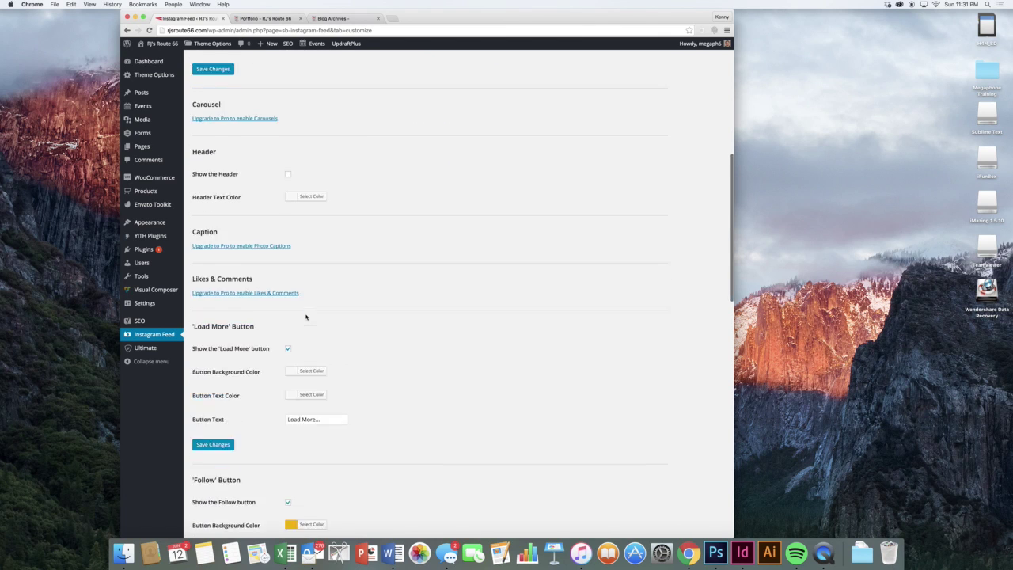
scroll(305, 316, down, 12)
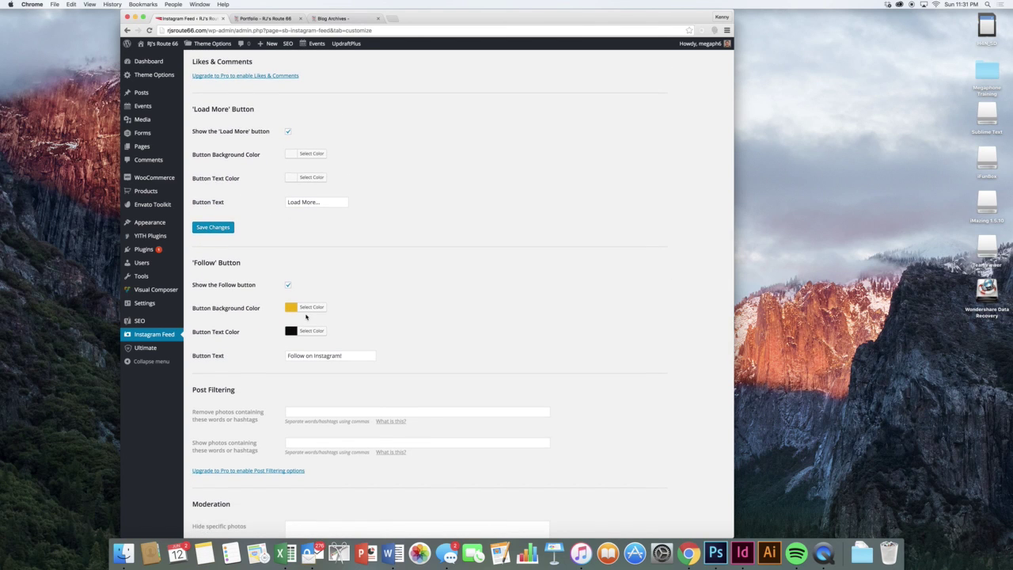
scroll(305, 316, up, 20)
- Show the Display Your Feed tab with the [instagram-feed] shortcode and its options
click(305, 132)
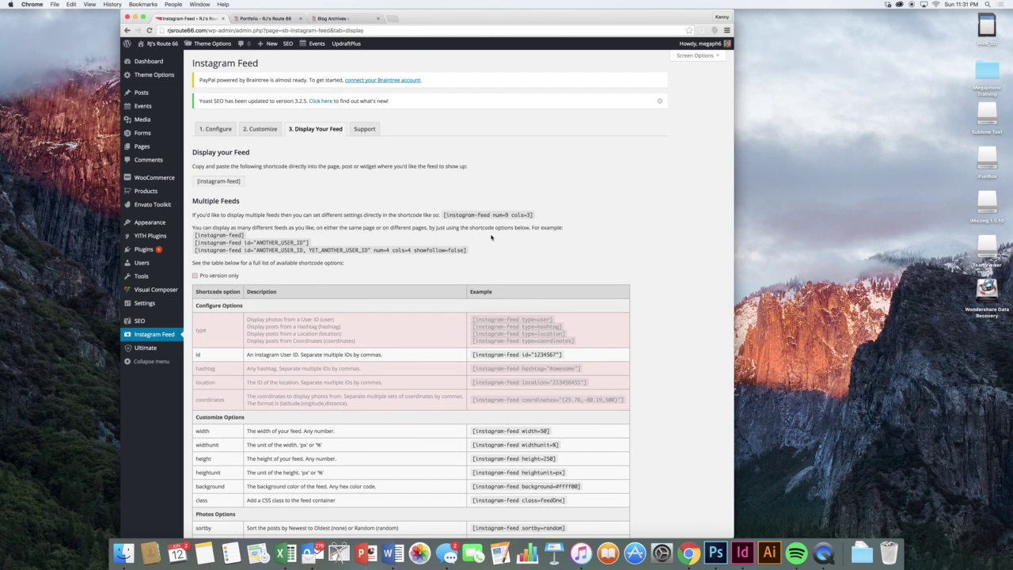
scroll(380, 198, down, 5)
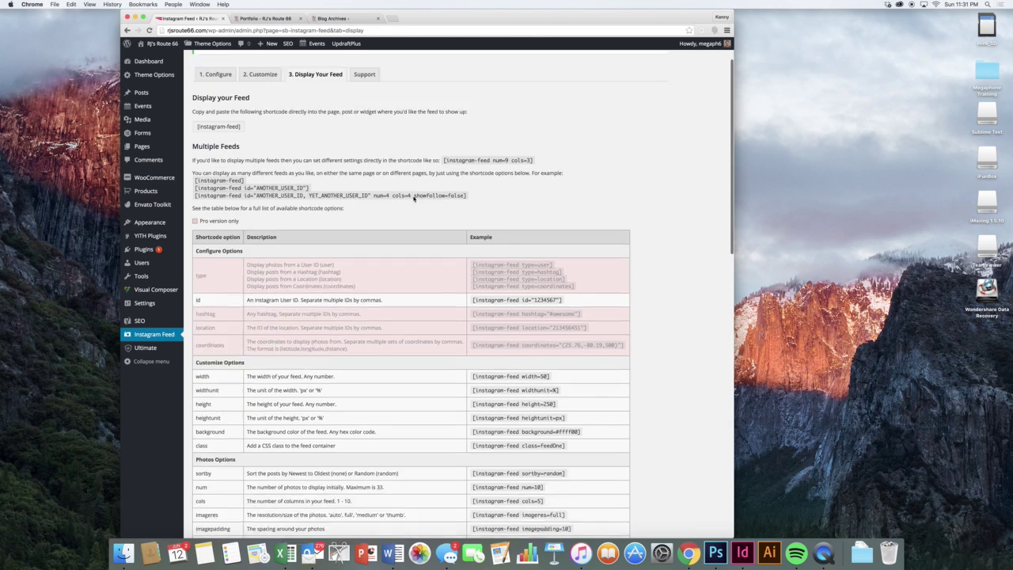
scroll(404, 317, up, 5)
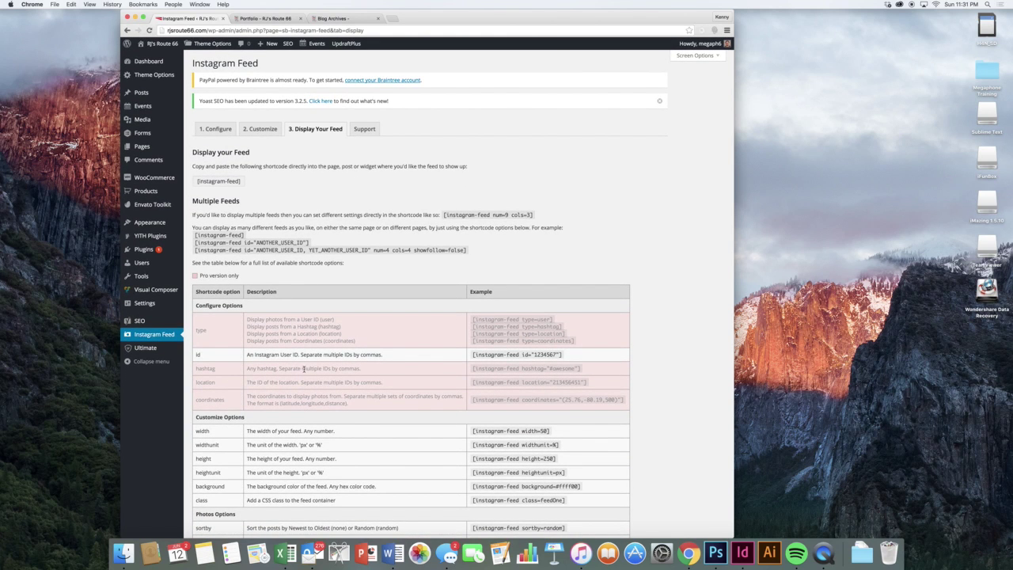
mouse_move(157, 353)
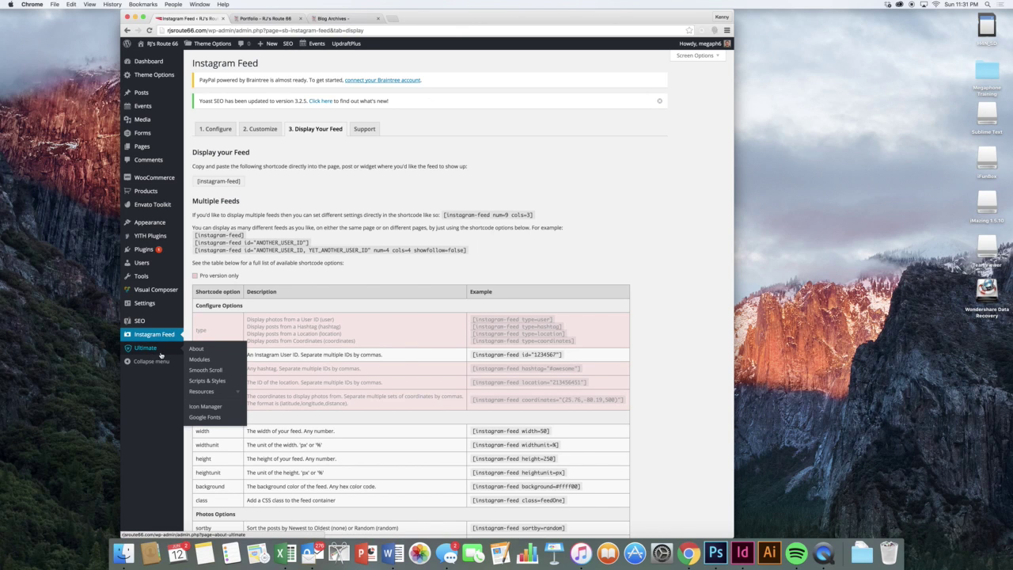